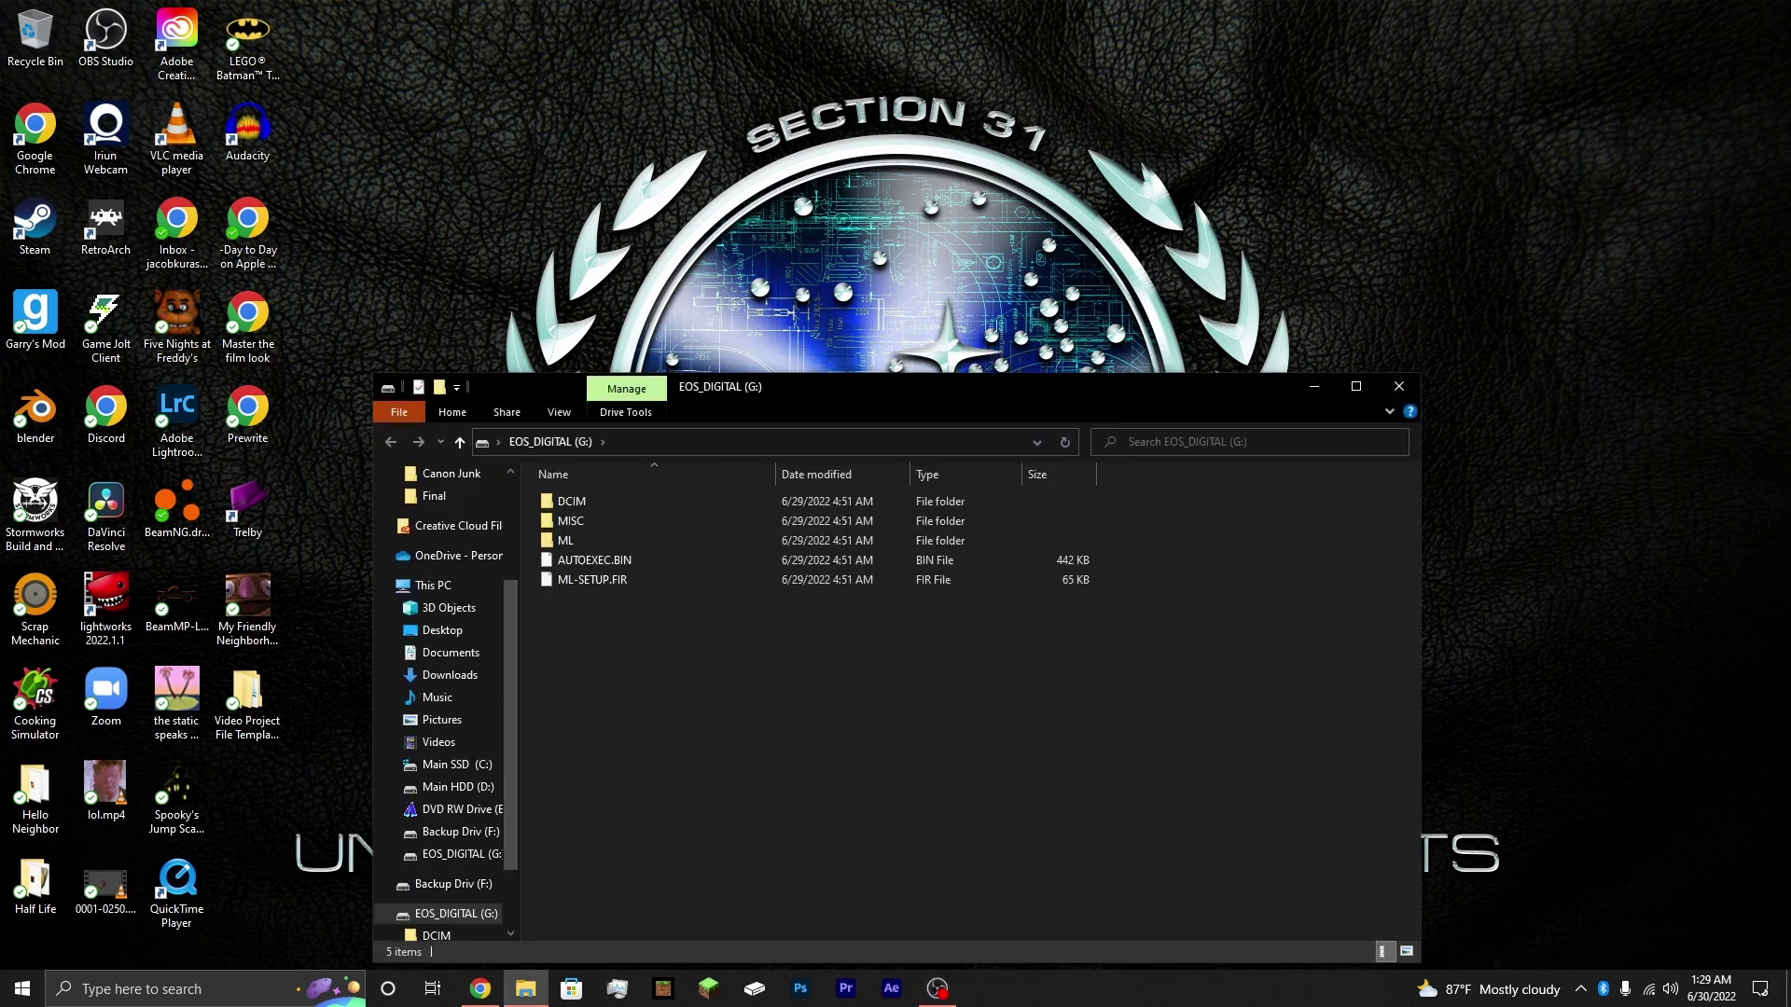
- Park the EOS_DIGITAL (G:) window in the top-right corner and select the desktop template folder
drag(1071, 408, 1324, 152)
drag(1440, 130, 1548, 24)
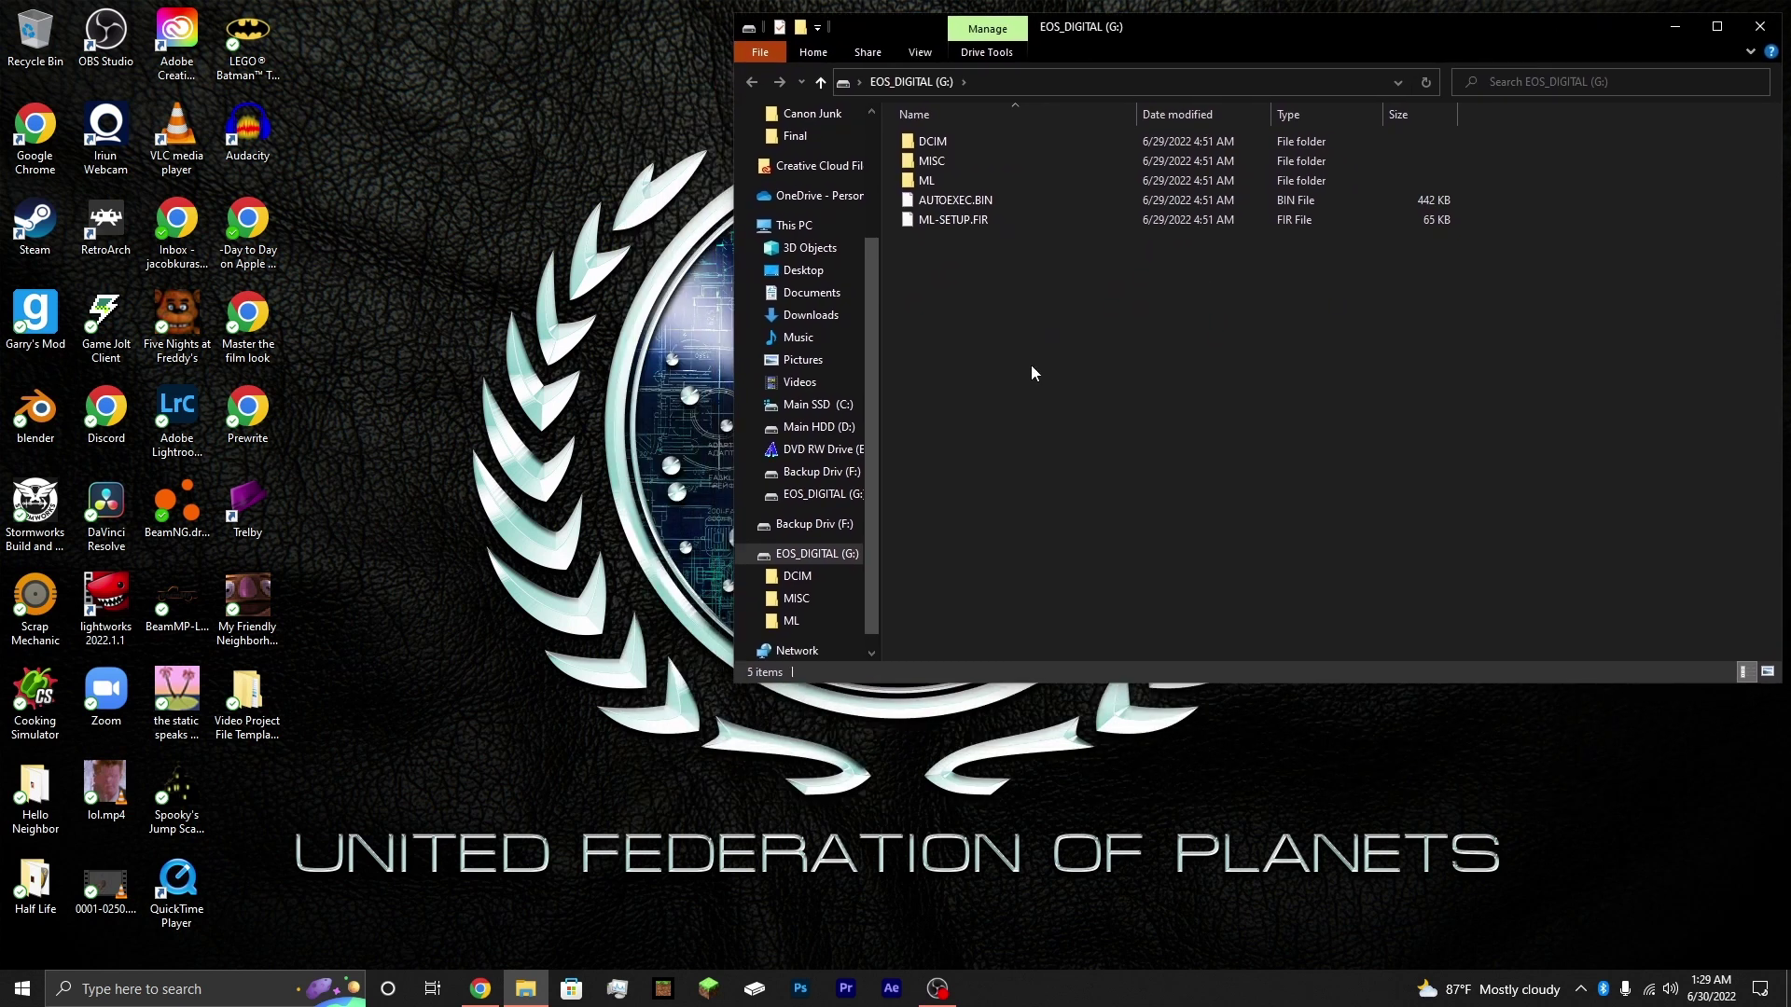
click(252, 706)
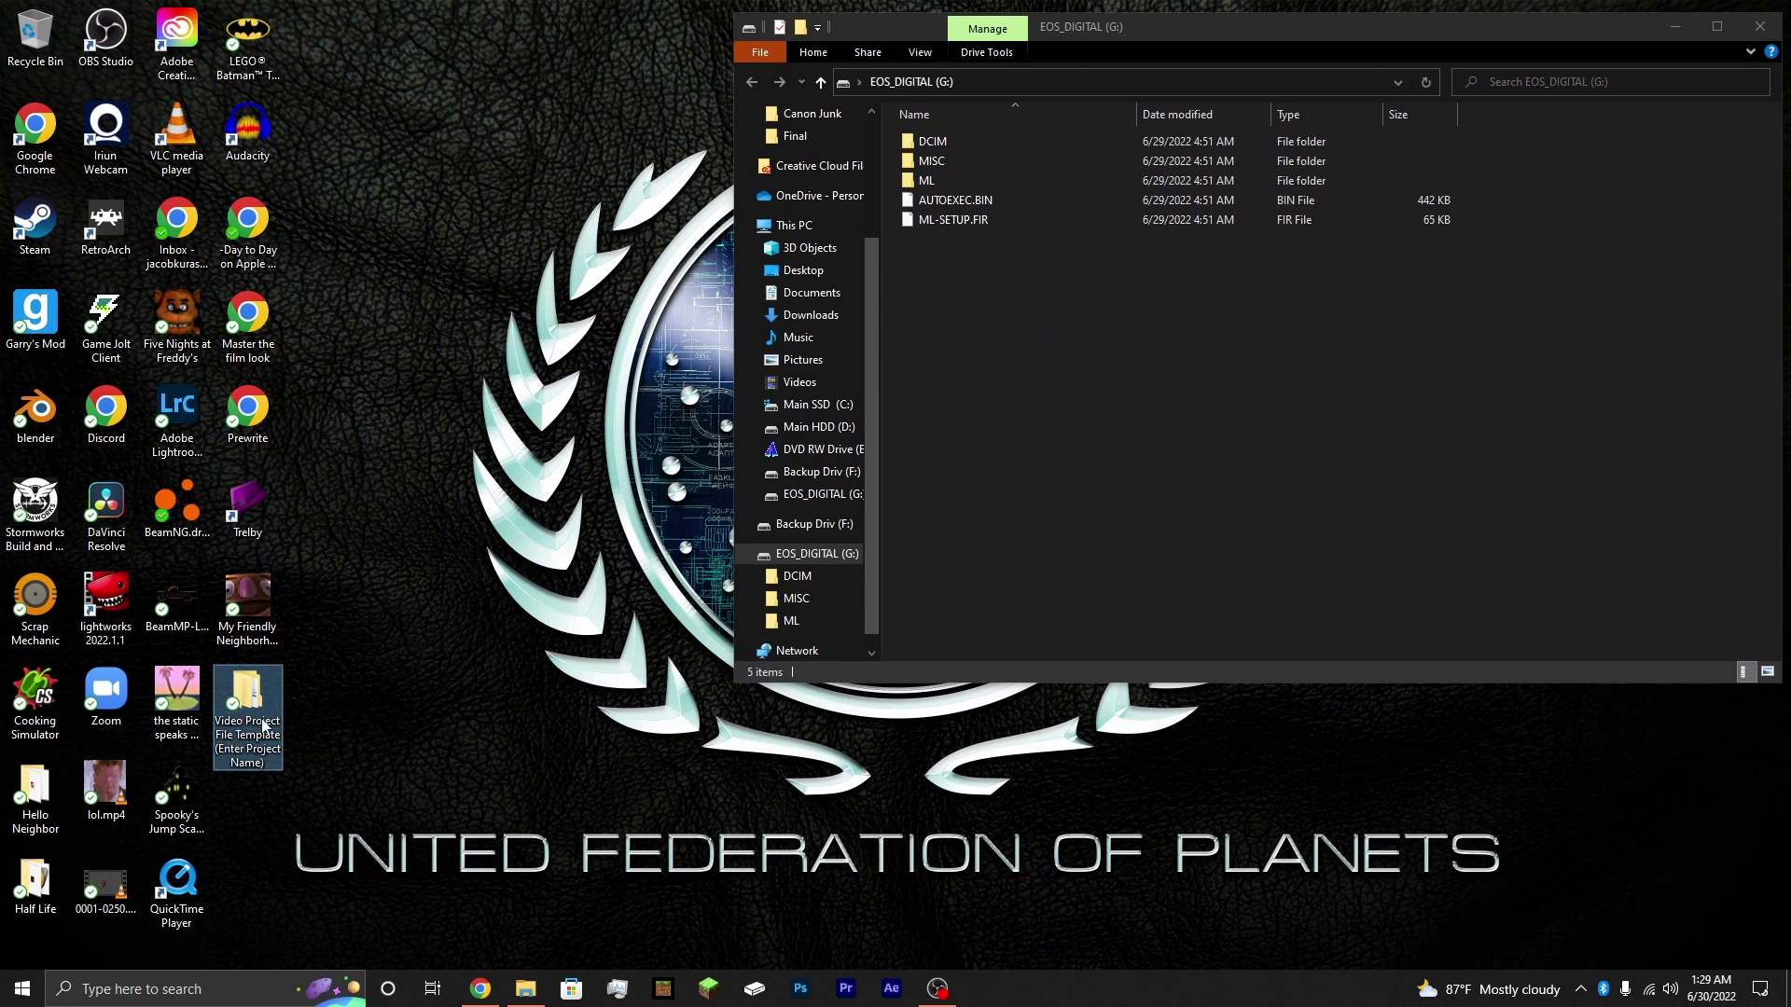
- Copy the video project template folder and show Backup Driv (F:) in a second Explorer window
right_click(254, 731)
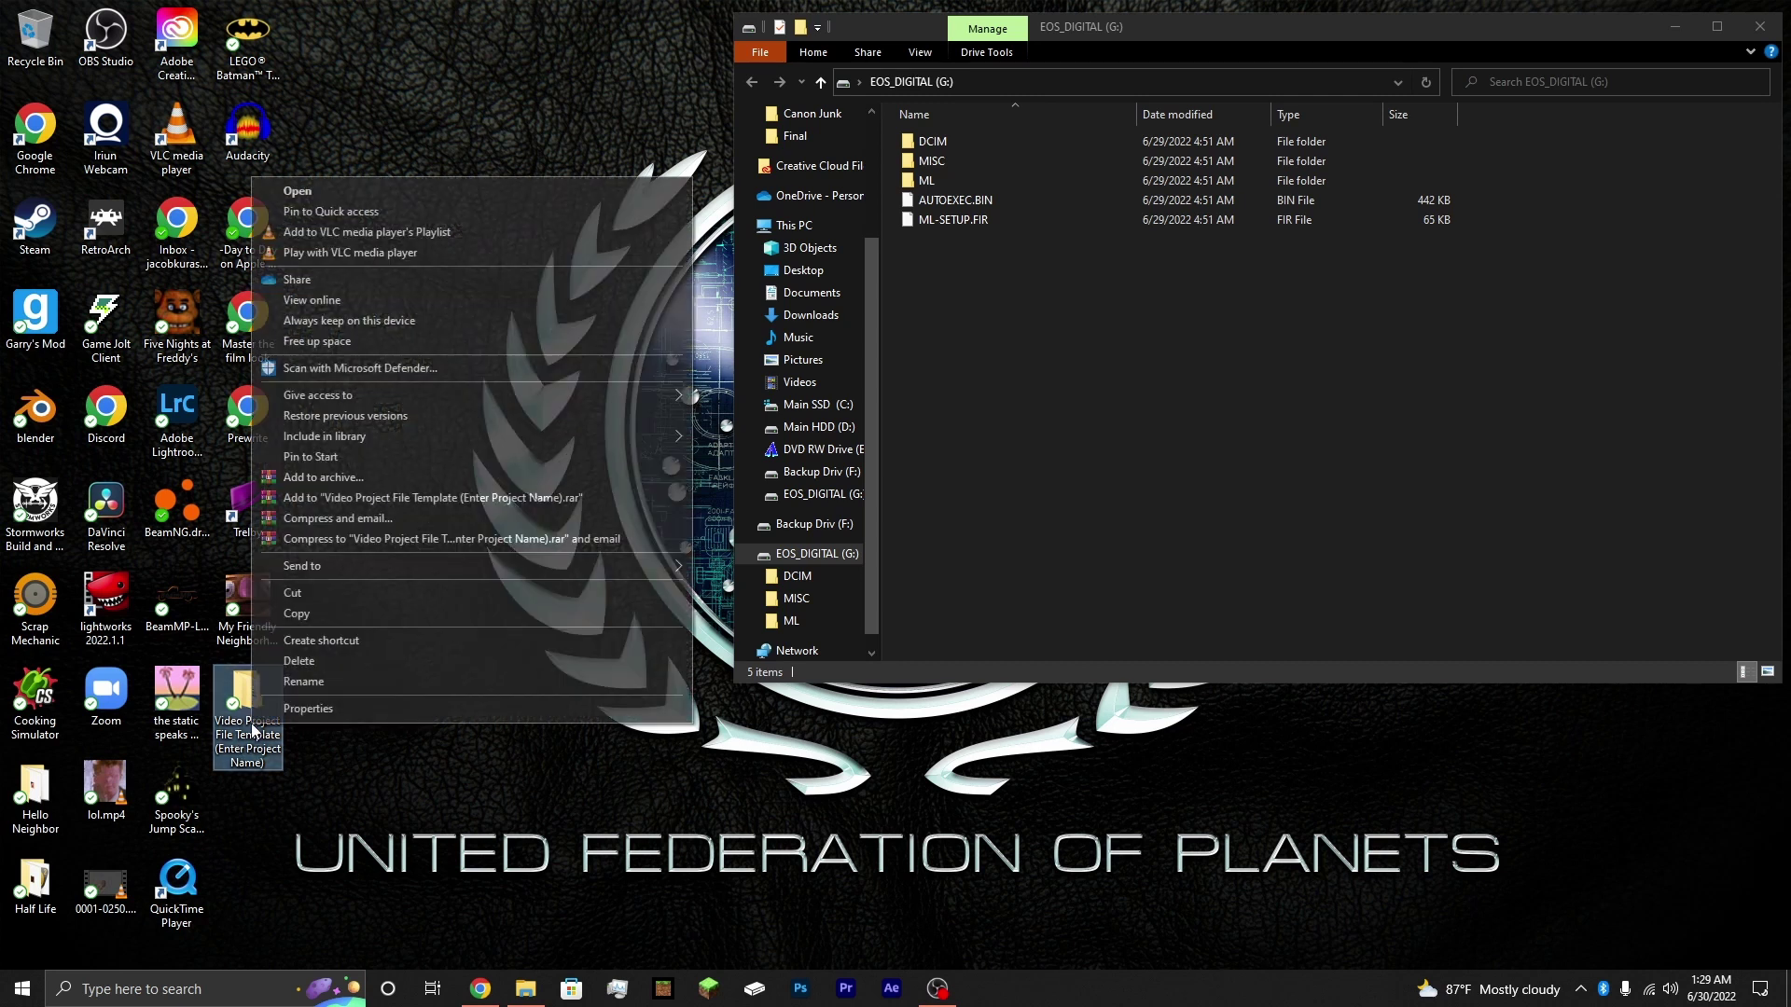
click(325, 614)
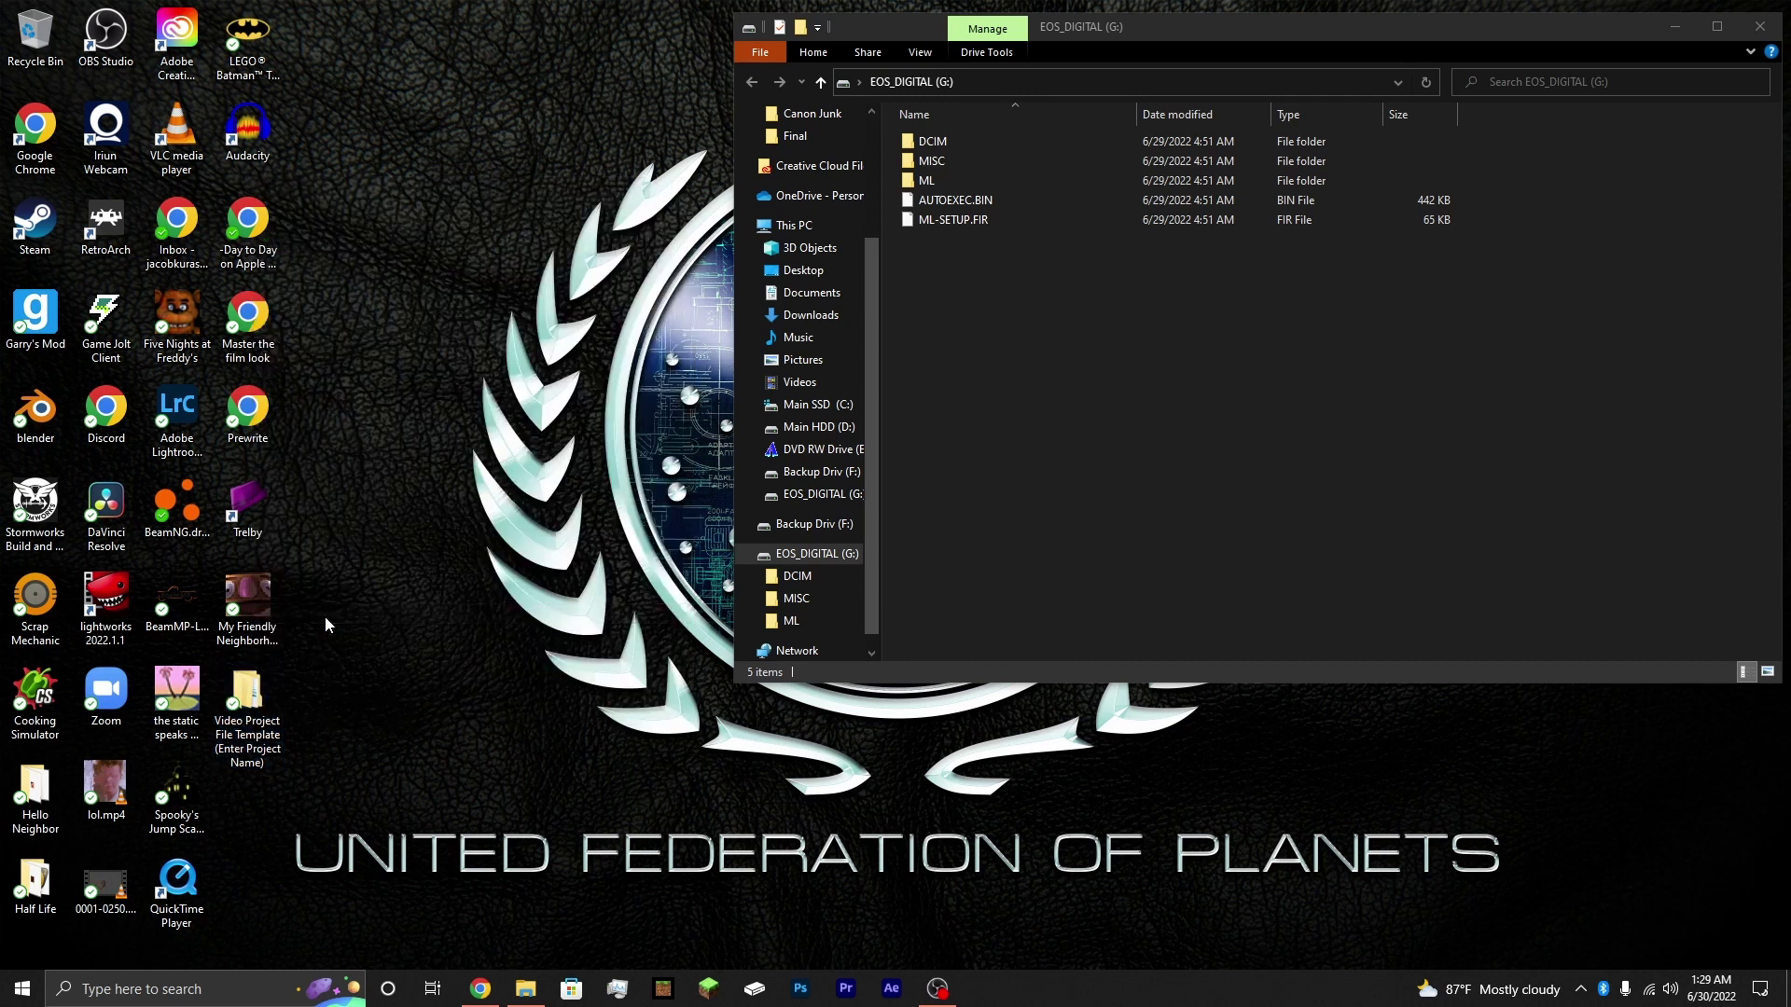
right_click(526, 989)
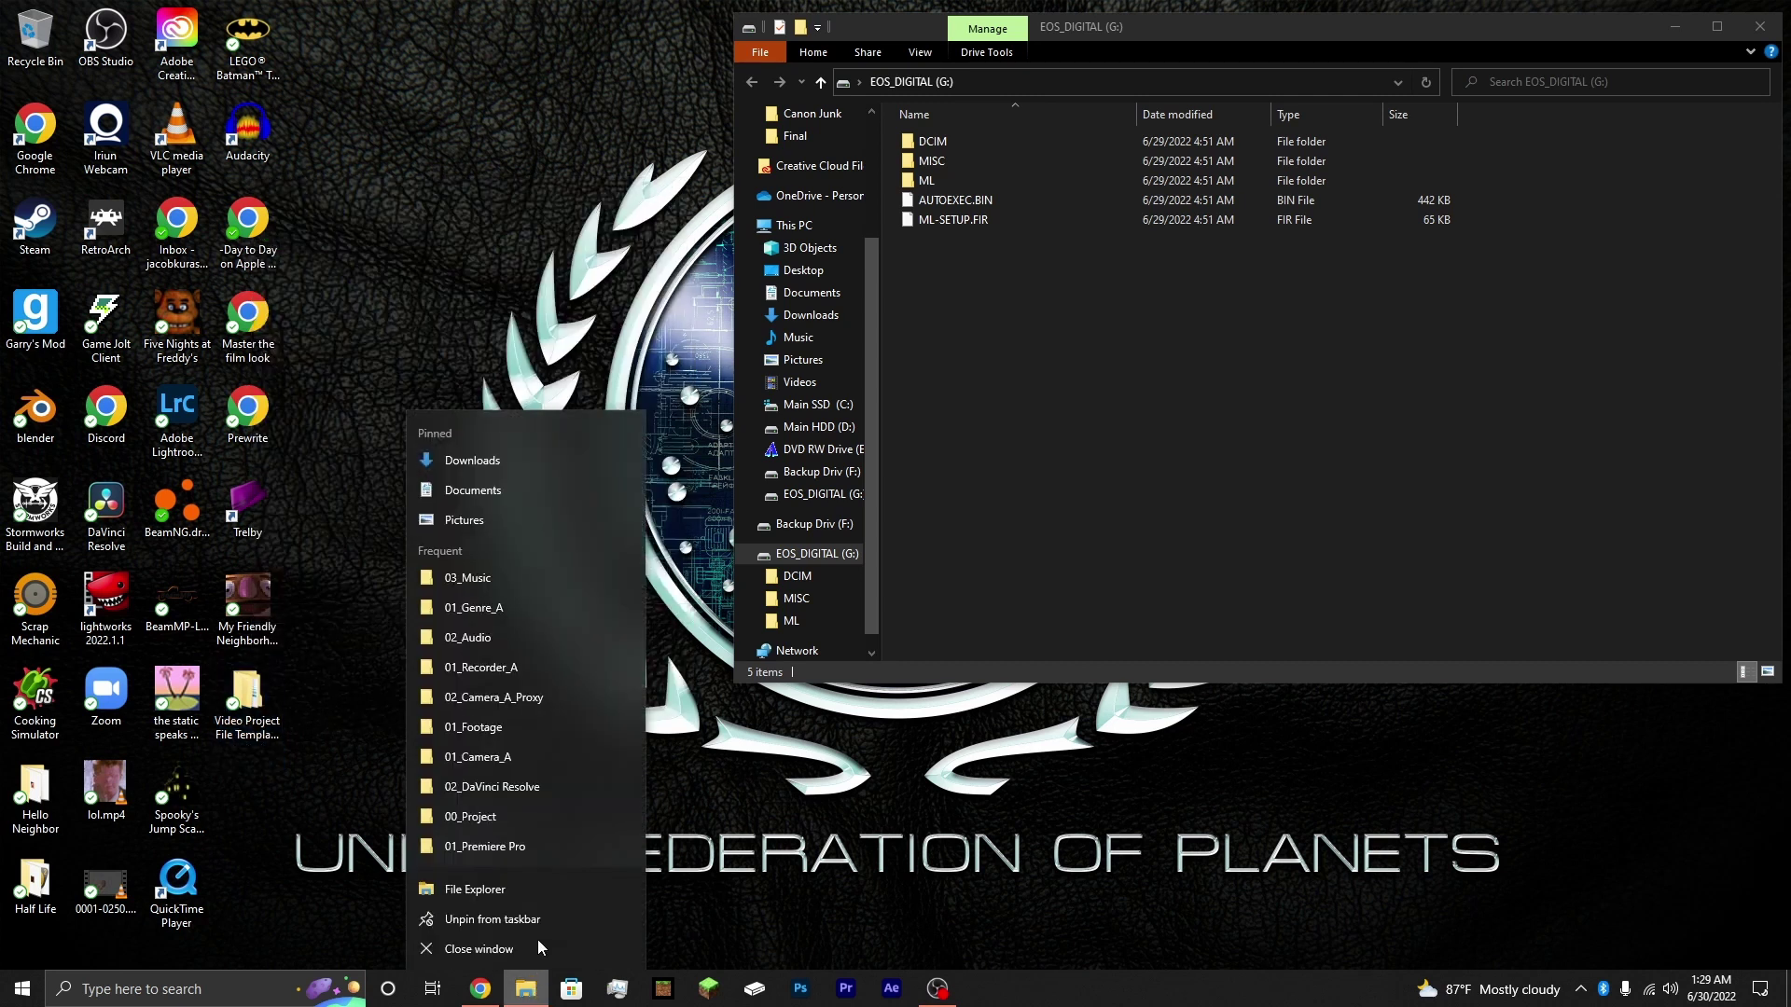
click(478, 888)
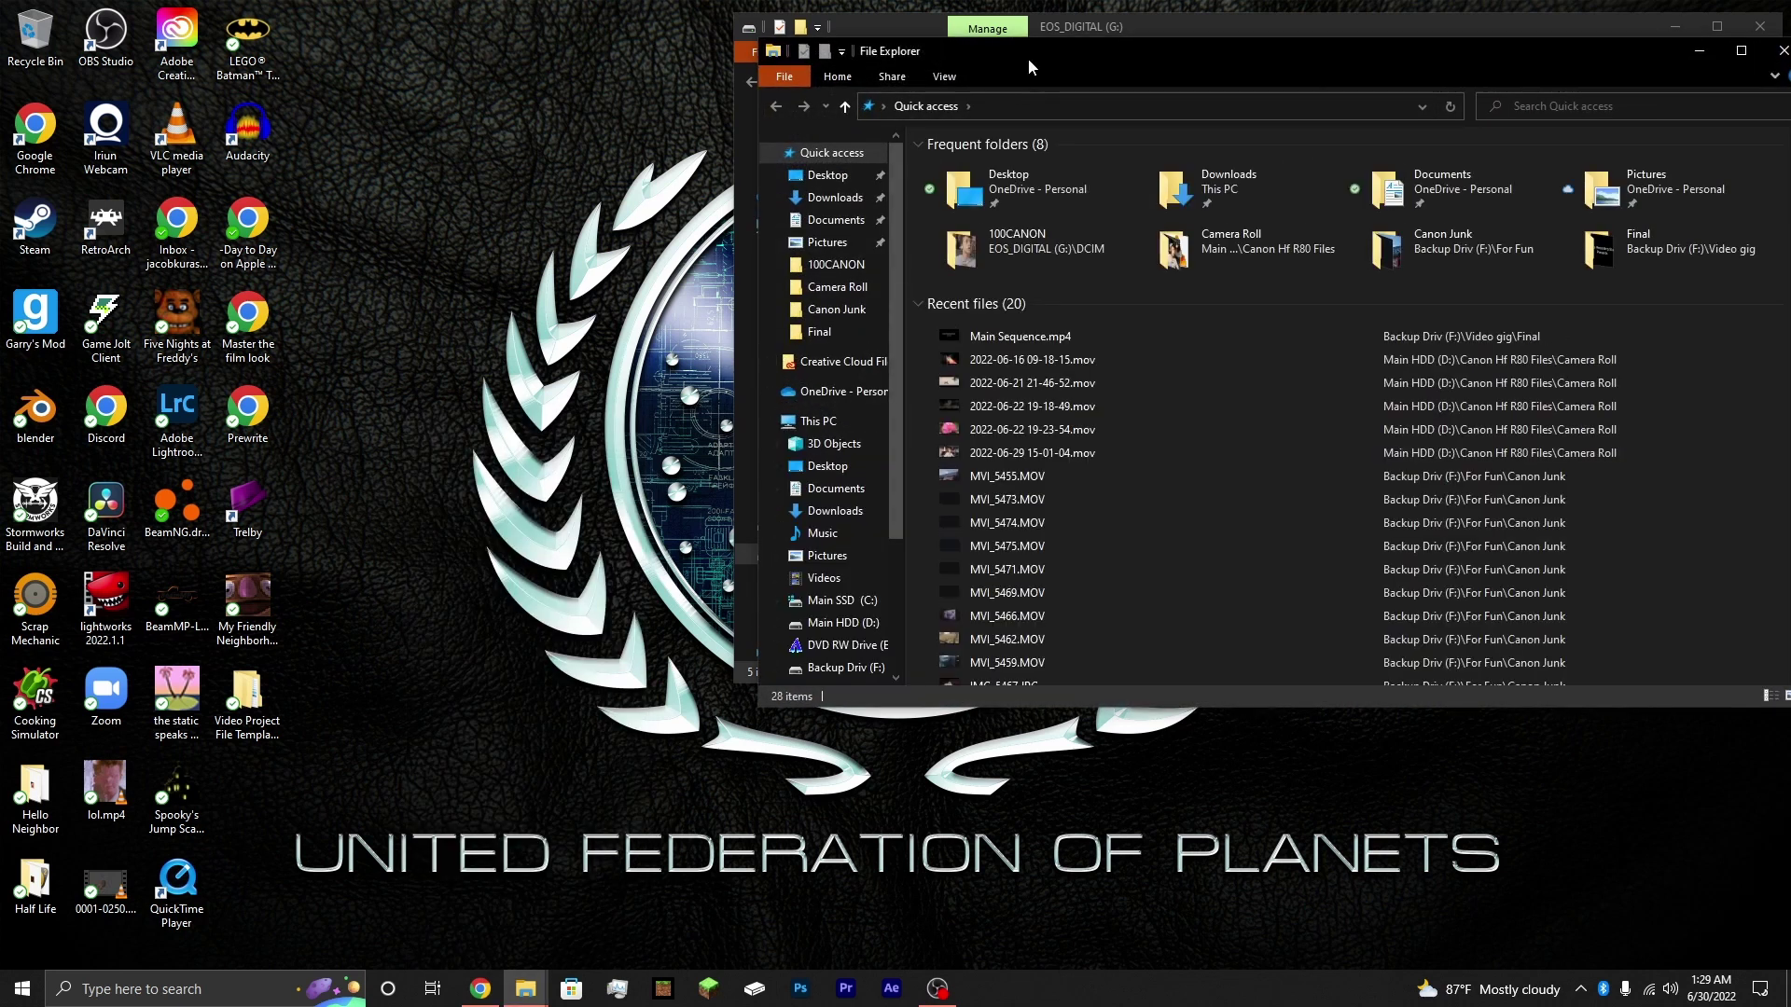
drag(1030, 65, 297, 33)
scroll(187, 522, down, 1)
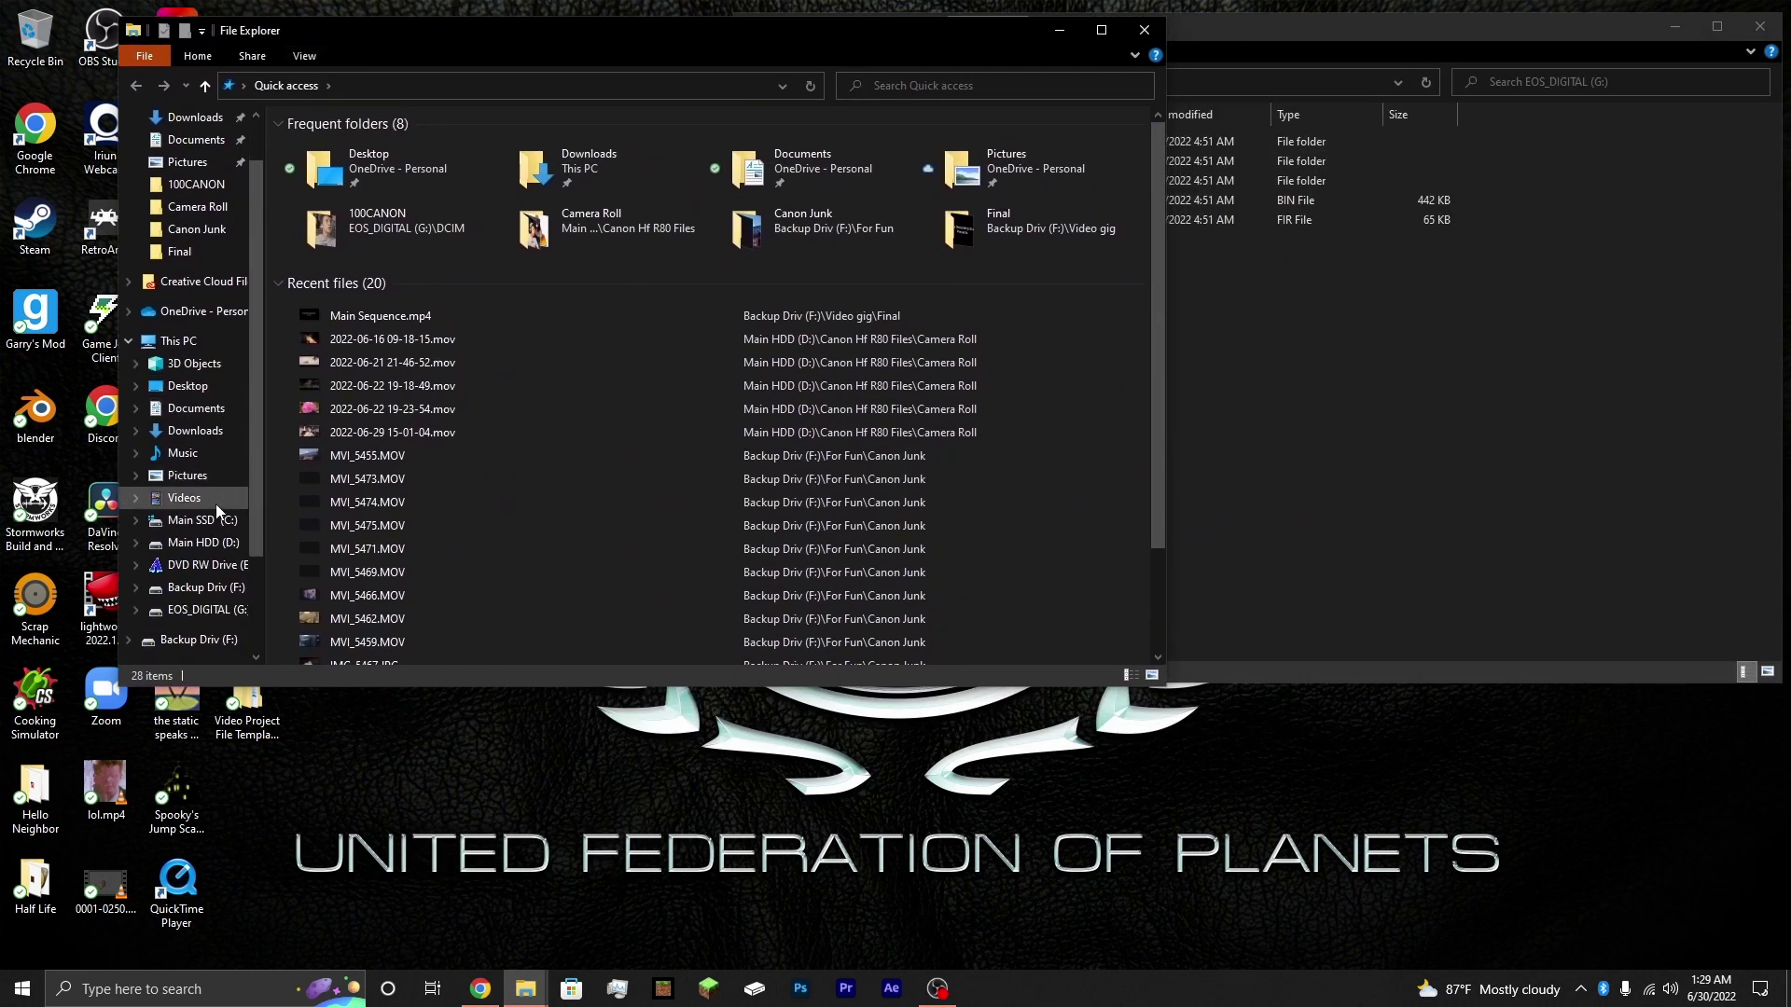
click(197, 594)
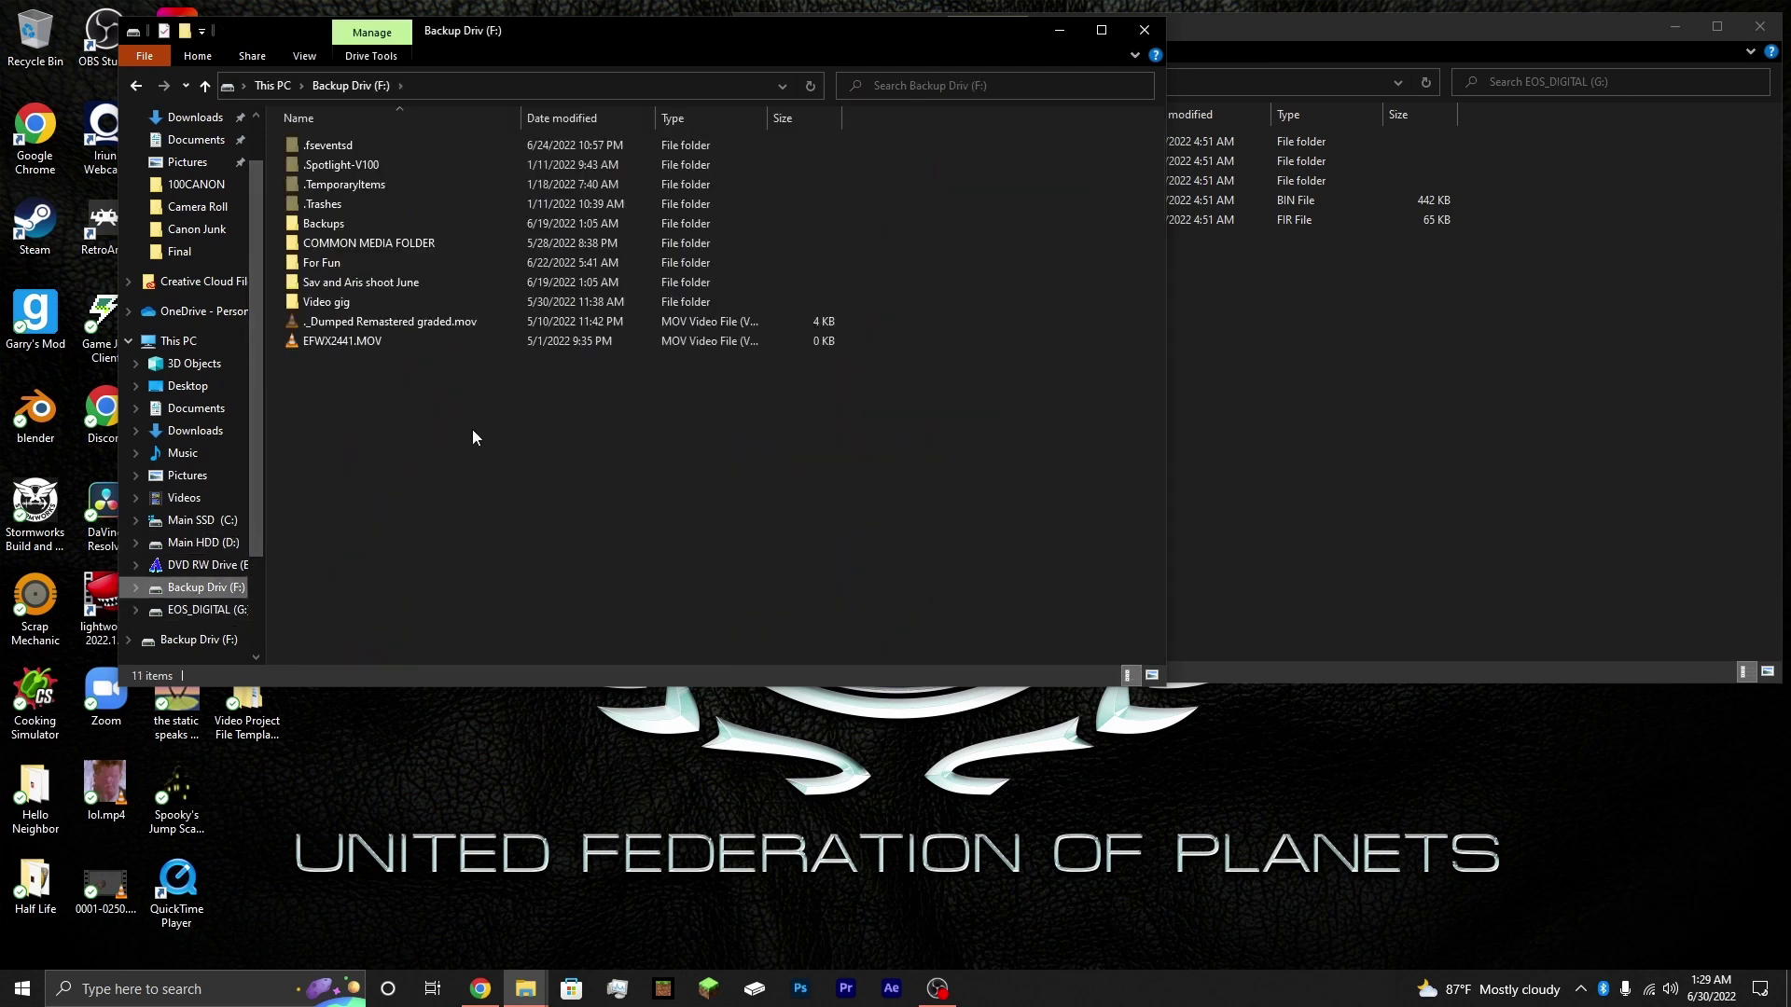
- Create a new folder named 'YT TB10 Studios' on Backup Driv (F:) and open it
click(361, 243)
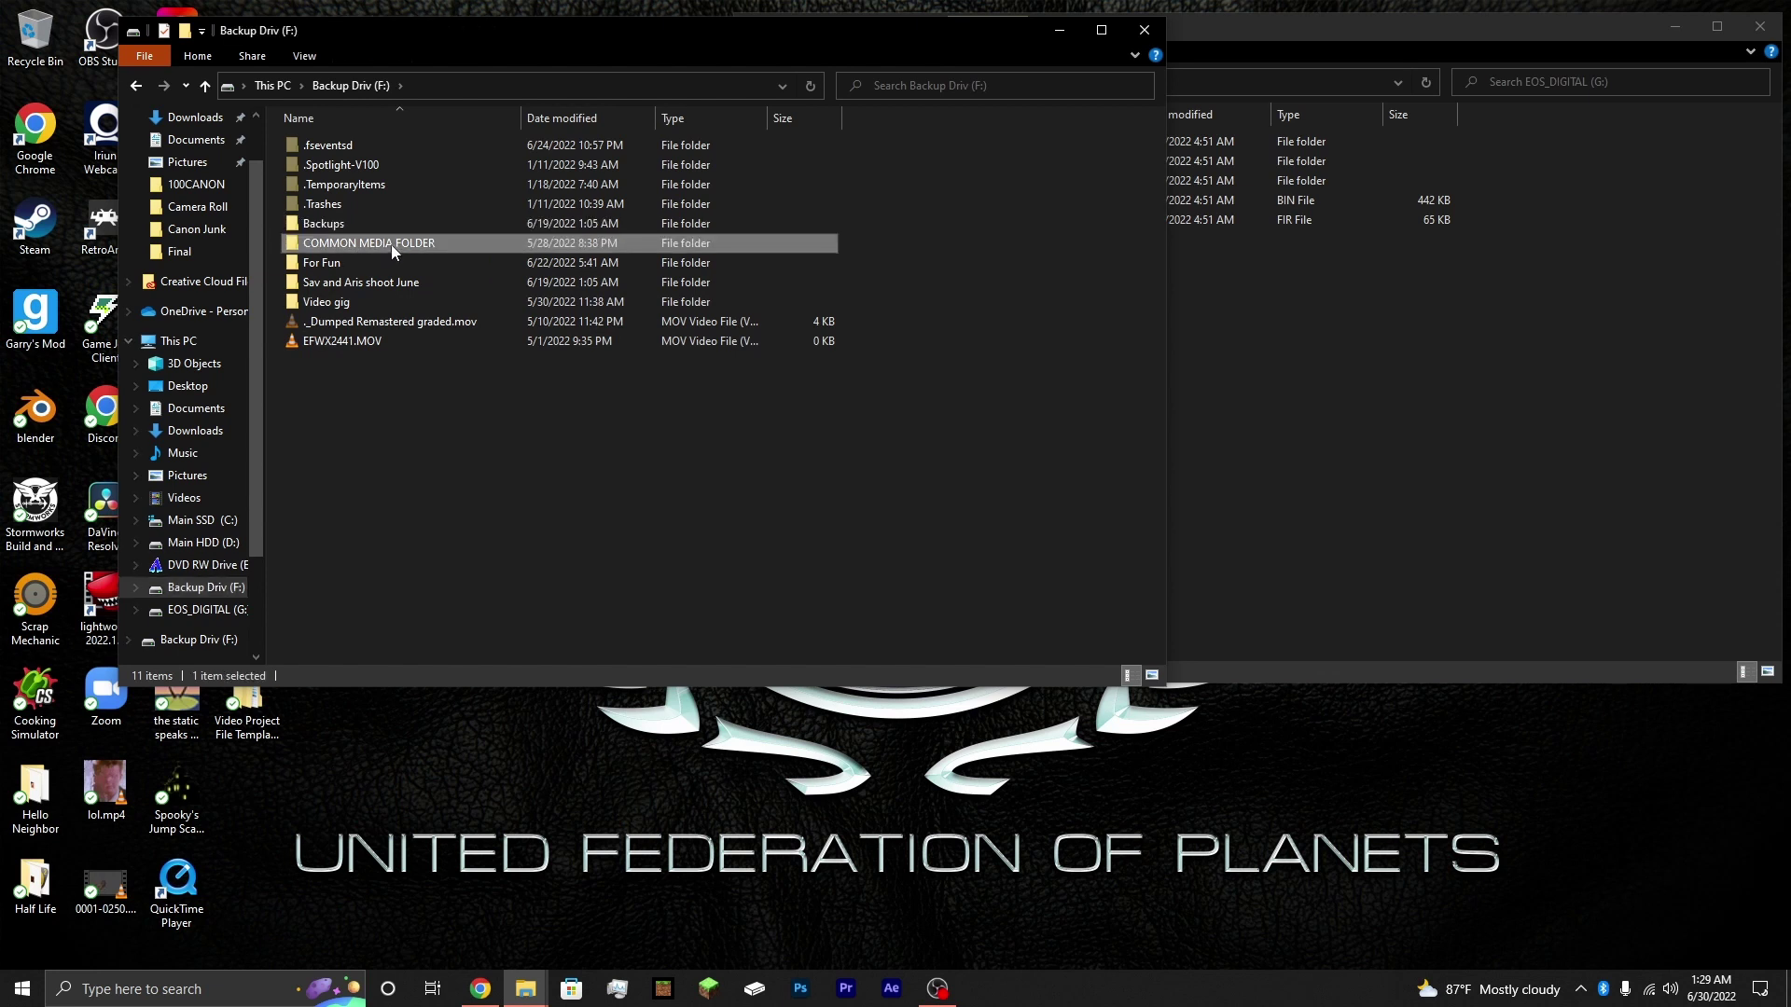
right_click(461, 418)
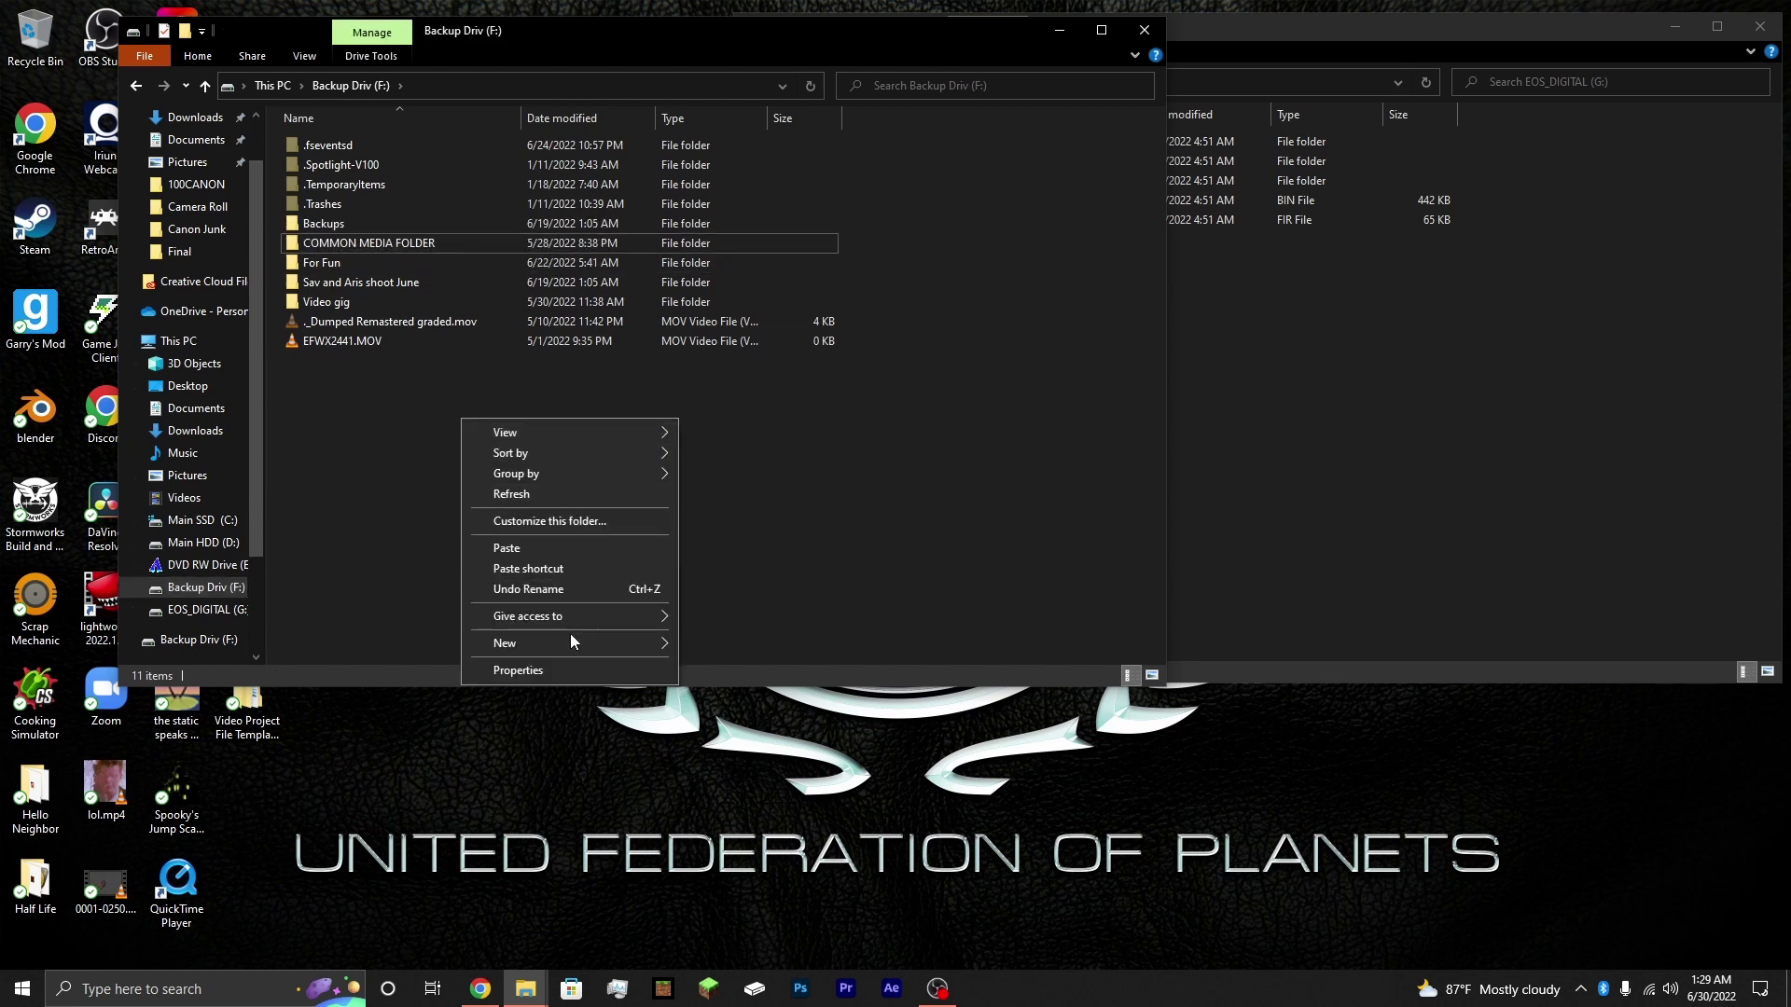
mouse_move(569, 634)
click(719, 644)
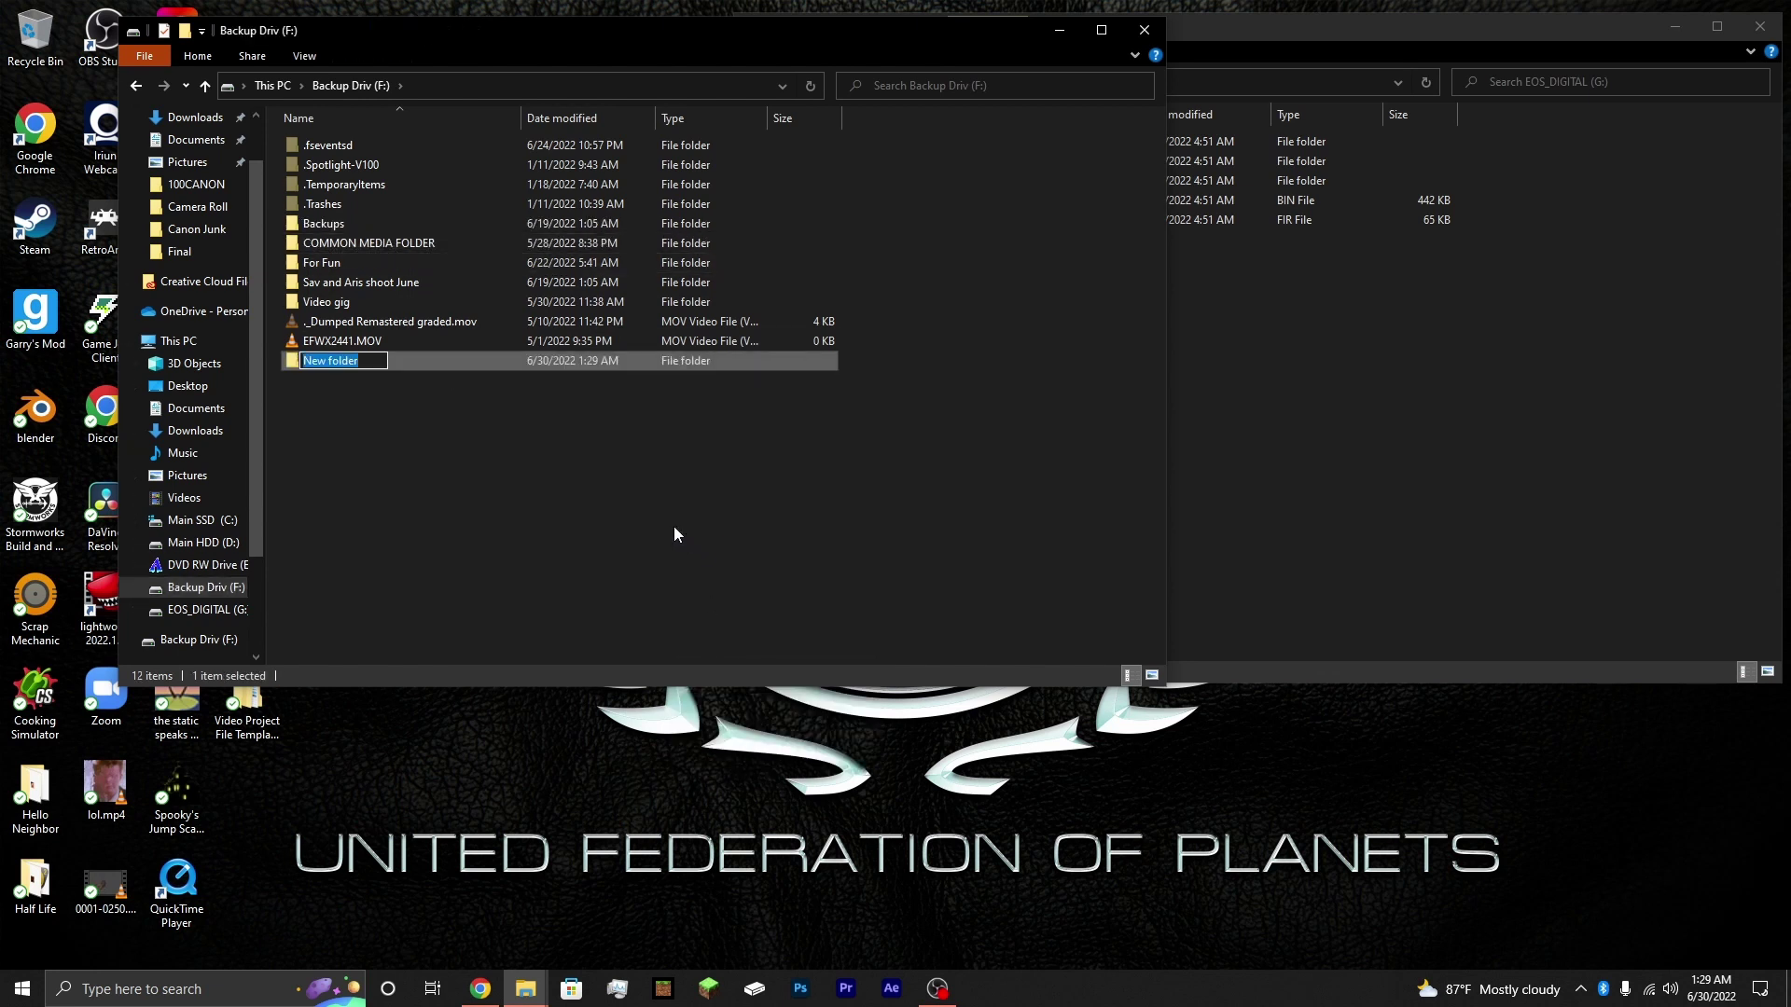
text(YT TB10 Studios)
key(Return)
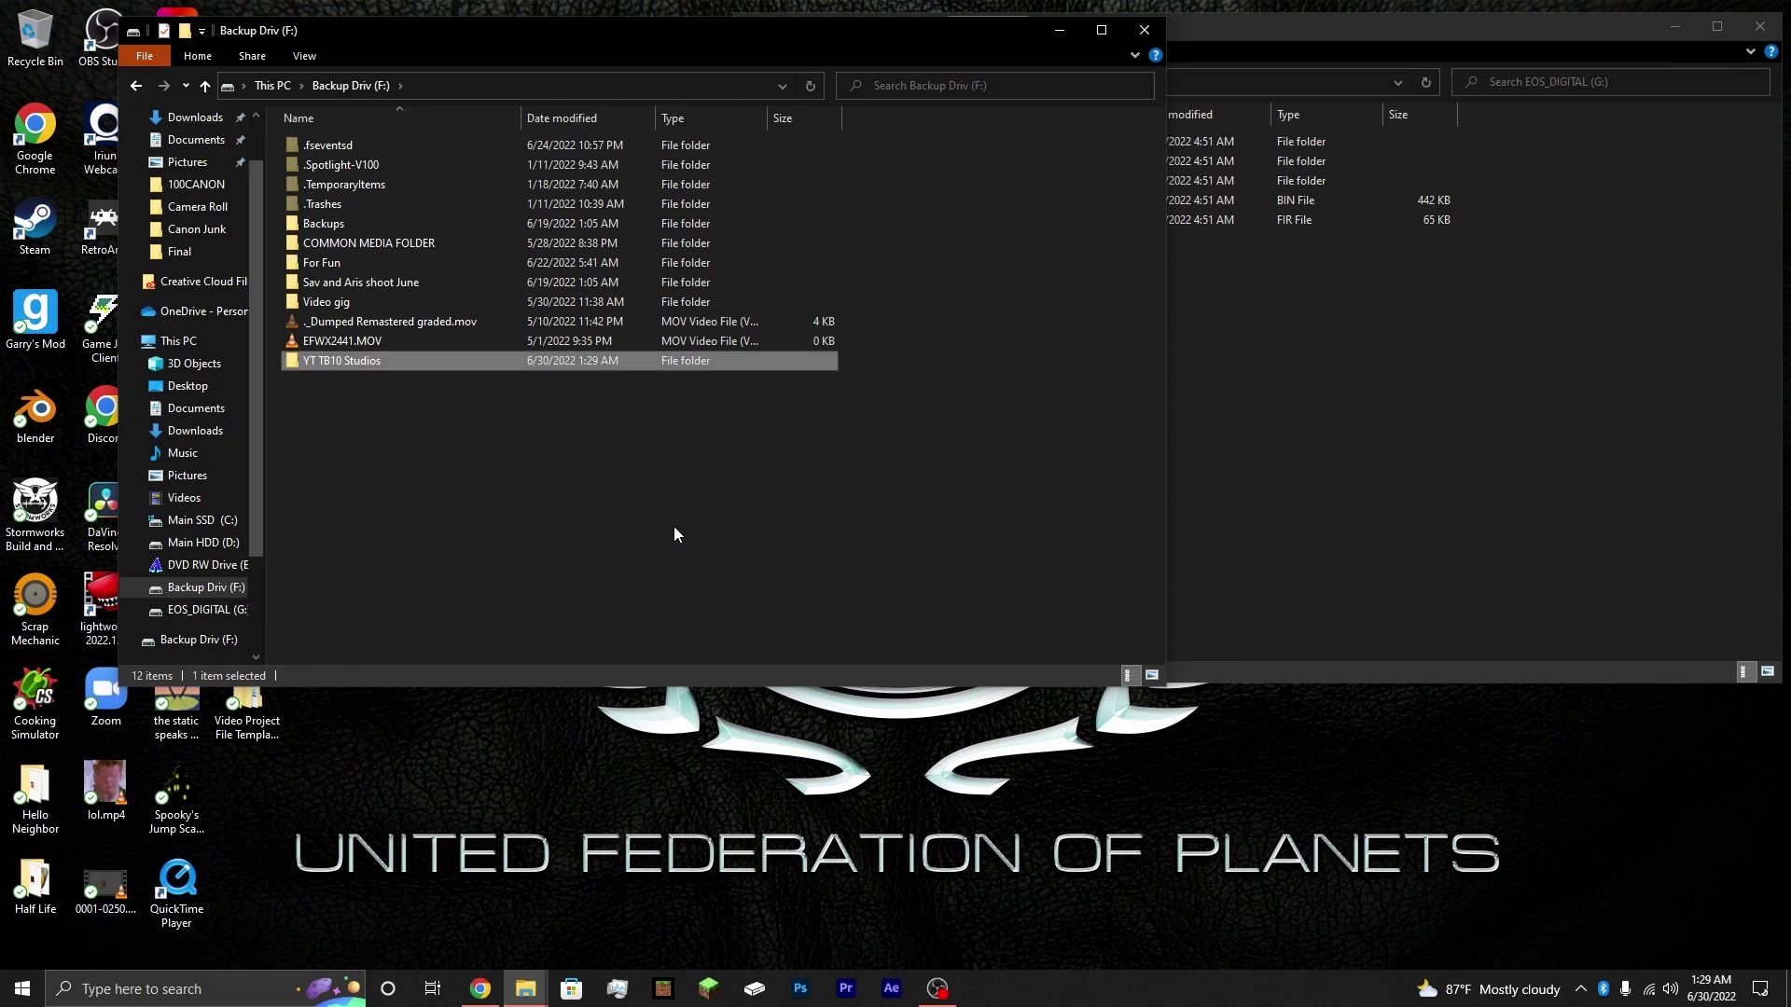
double_click(587, 361)
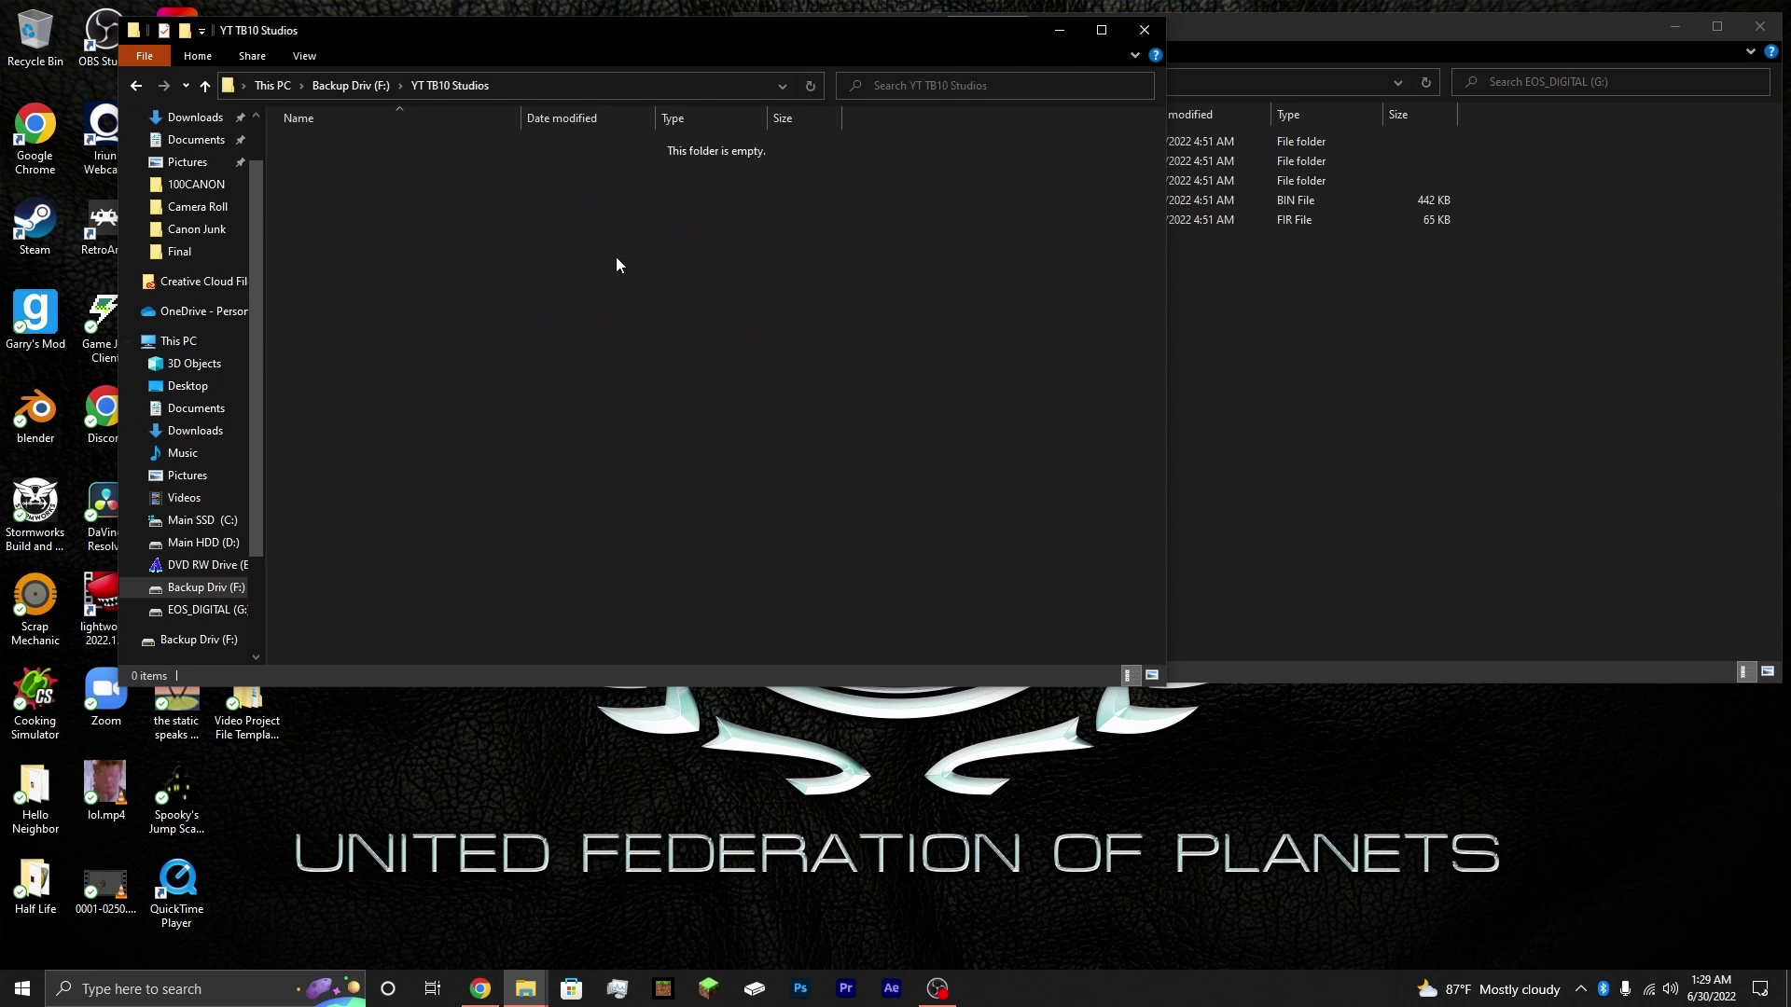
- Paste the copied template into YT TB10 Studios and name it 'Editing Workflow Tutorial'
right_click(464, 224)
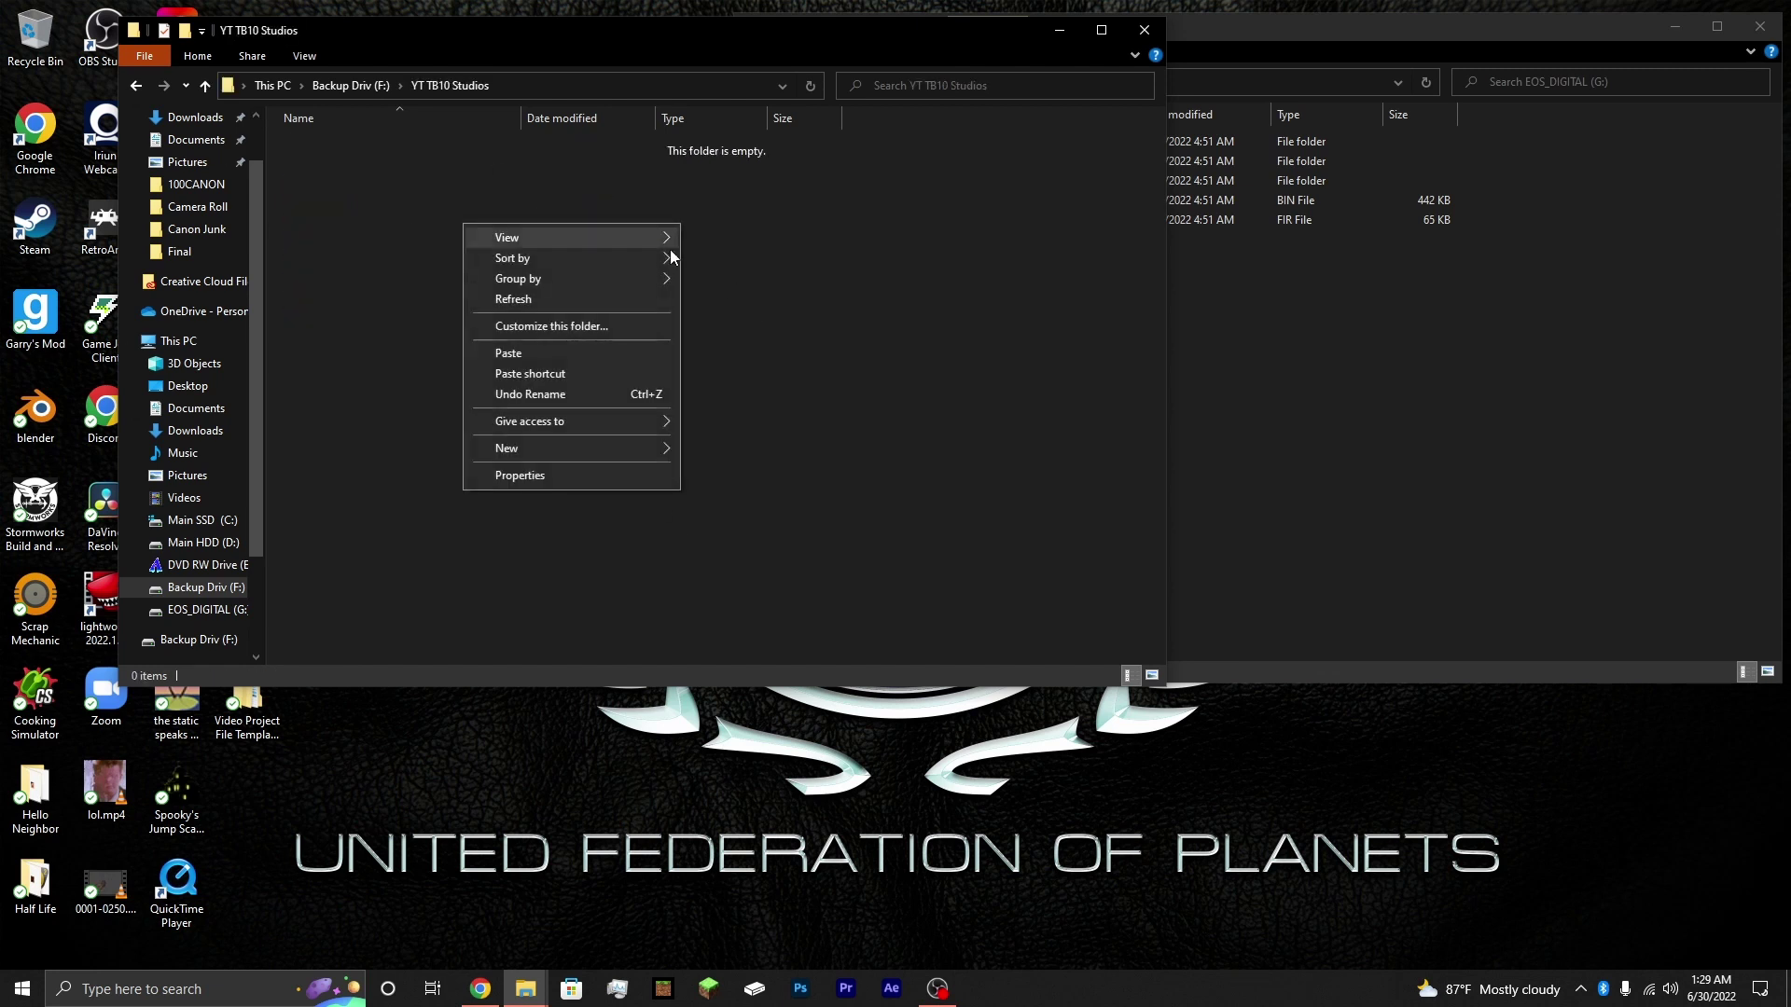
click(590, 354)
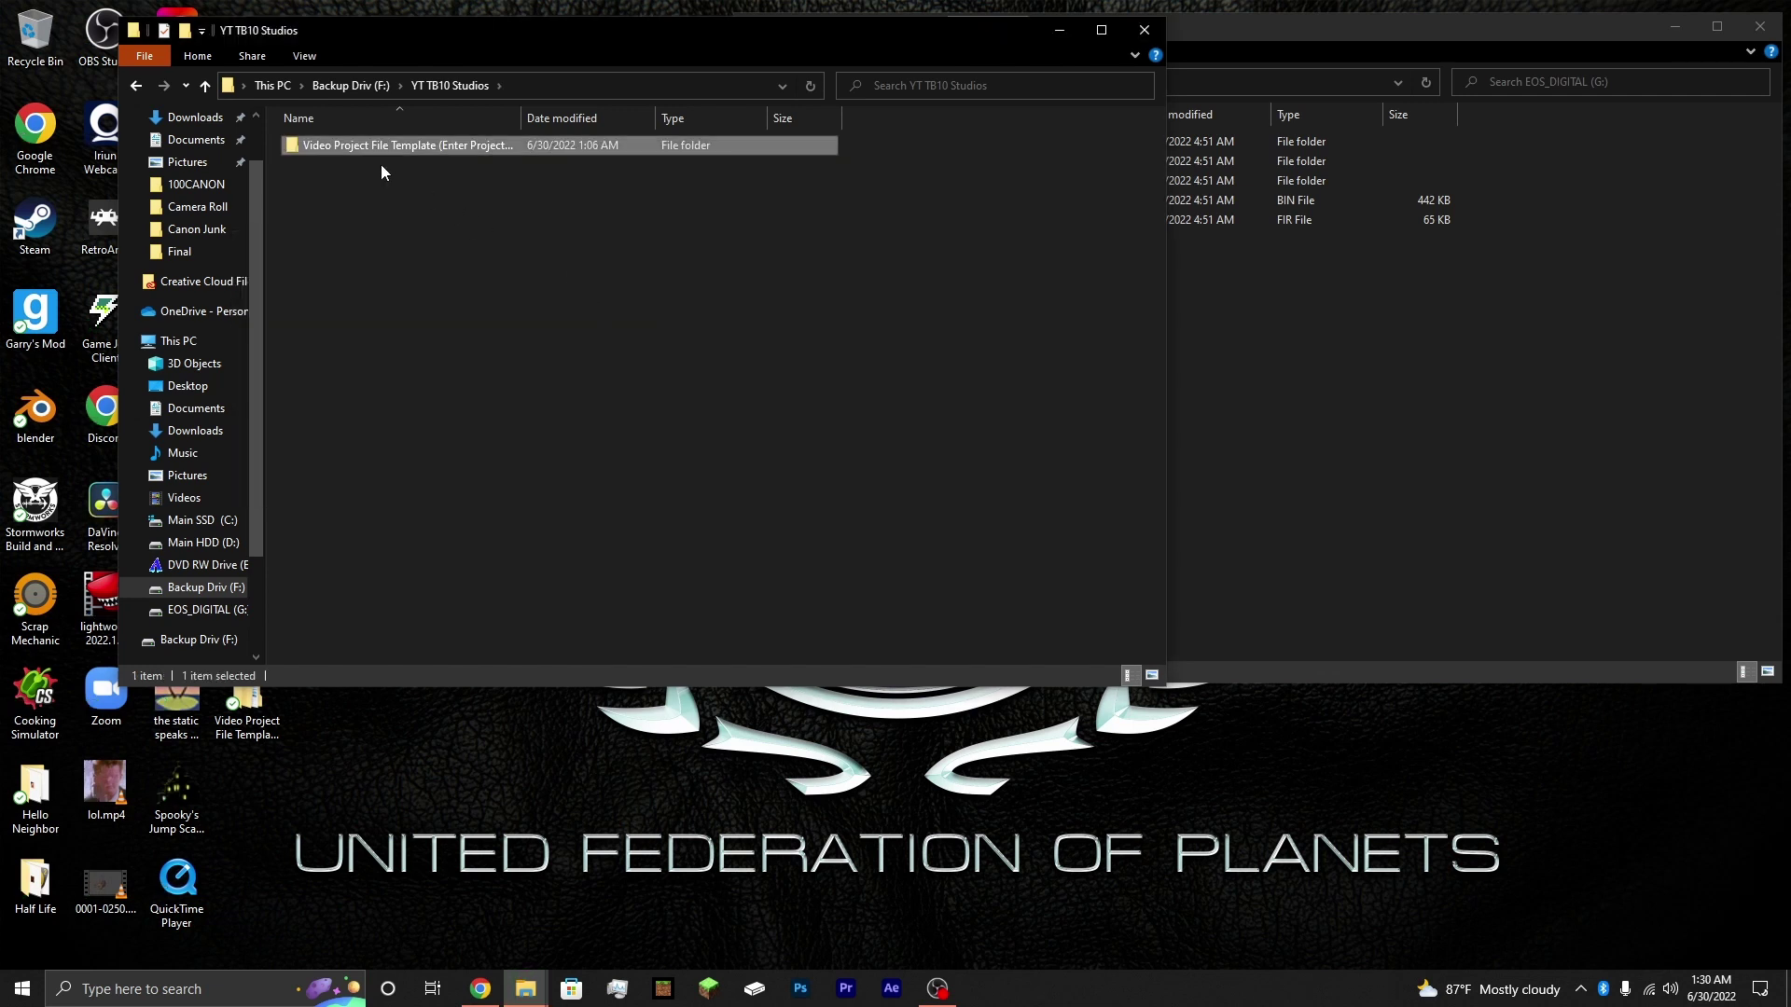
right_click(372, 146)
click(450, 595)
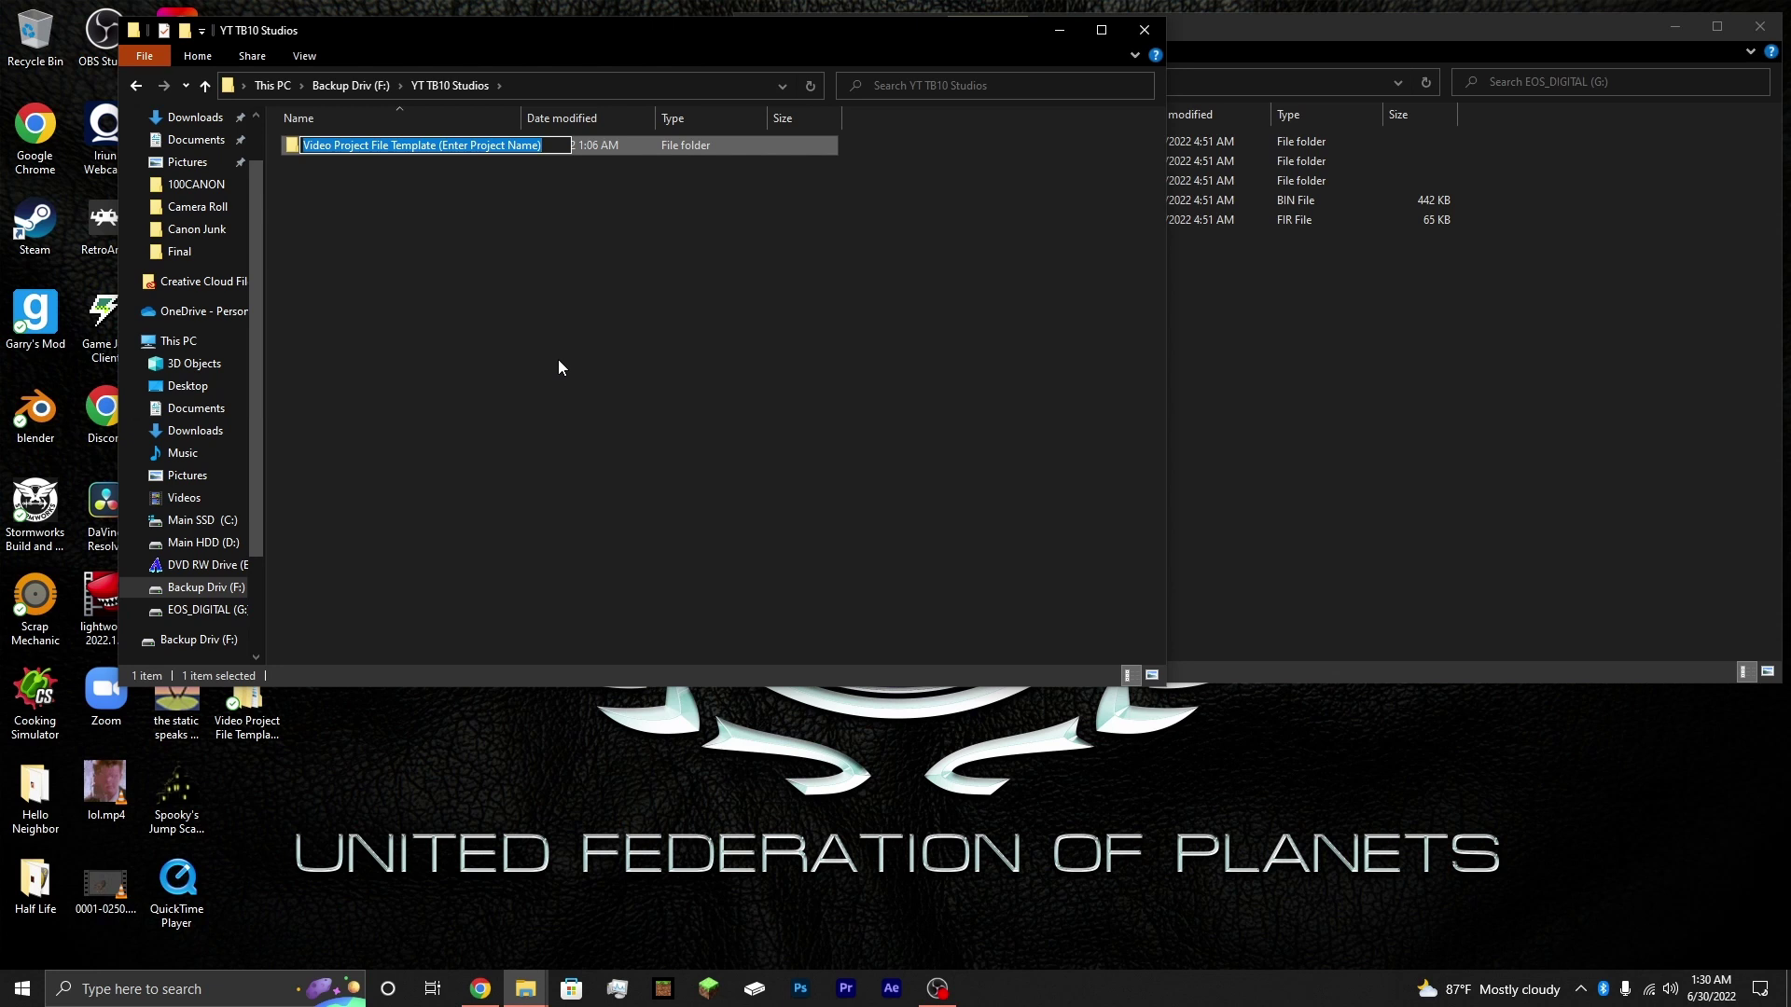
text(Editing work)
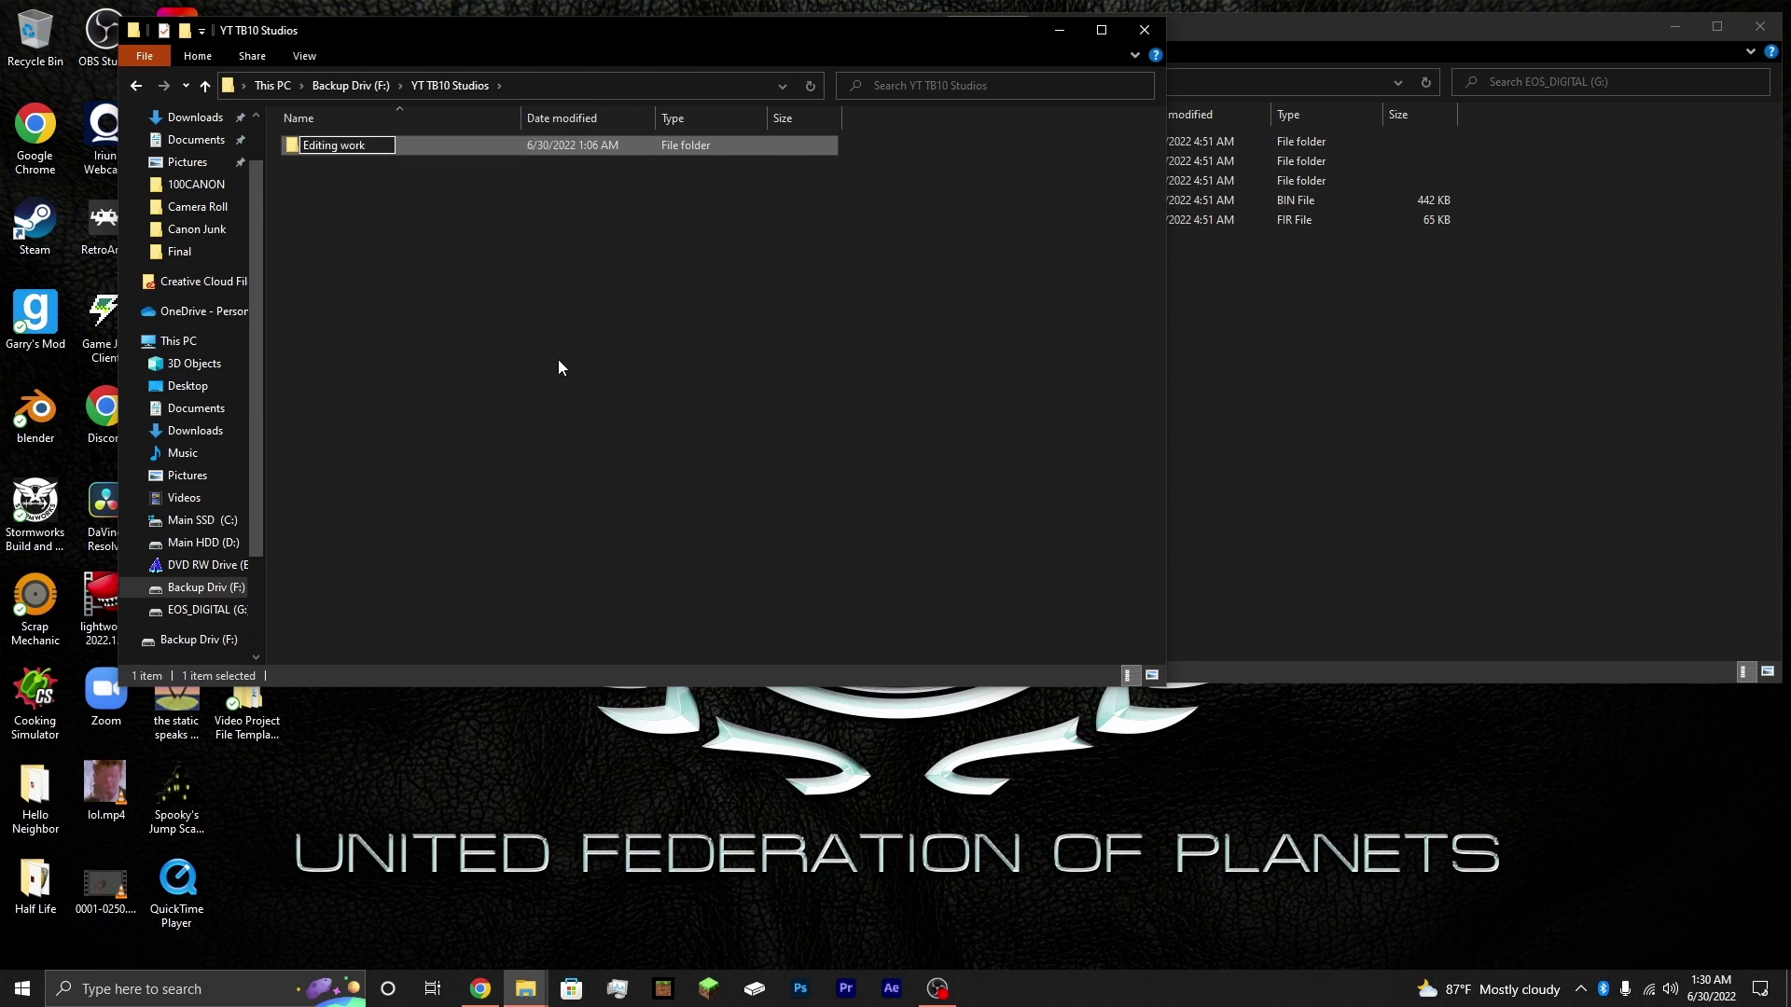
key(BackSpace)
key(BackSpace)
key(BackSpace)
key(BackSpace)
text(Workflow Tutoria)
key(Return)
- Open Editing Workflow Tutorial, look inside 00_Project, then open the 01_Footage folder
double_click(638, 147)
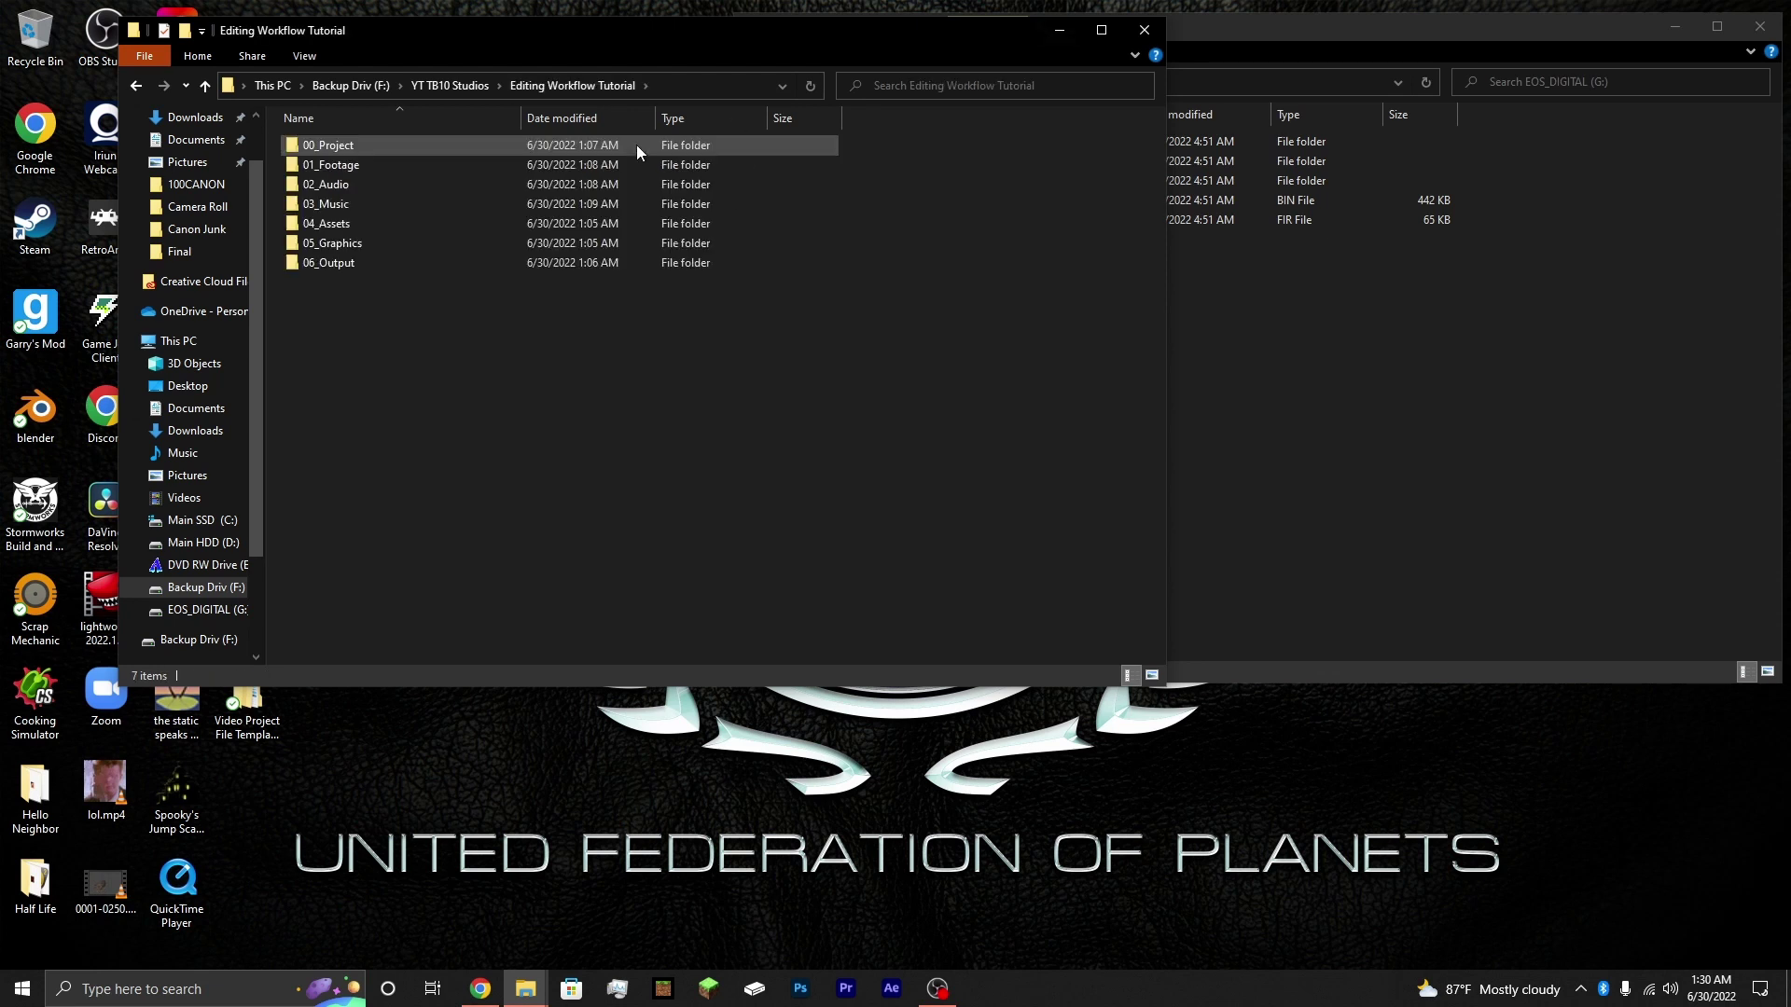
click(483, 150)
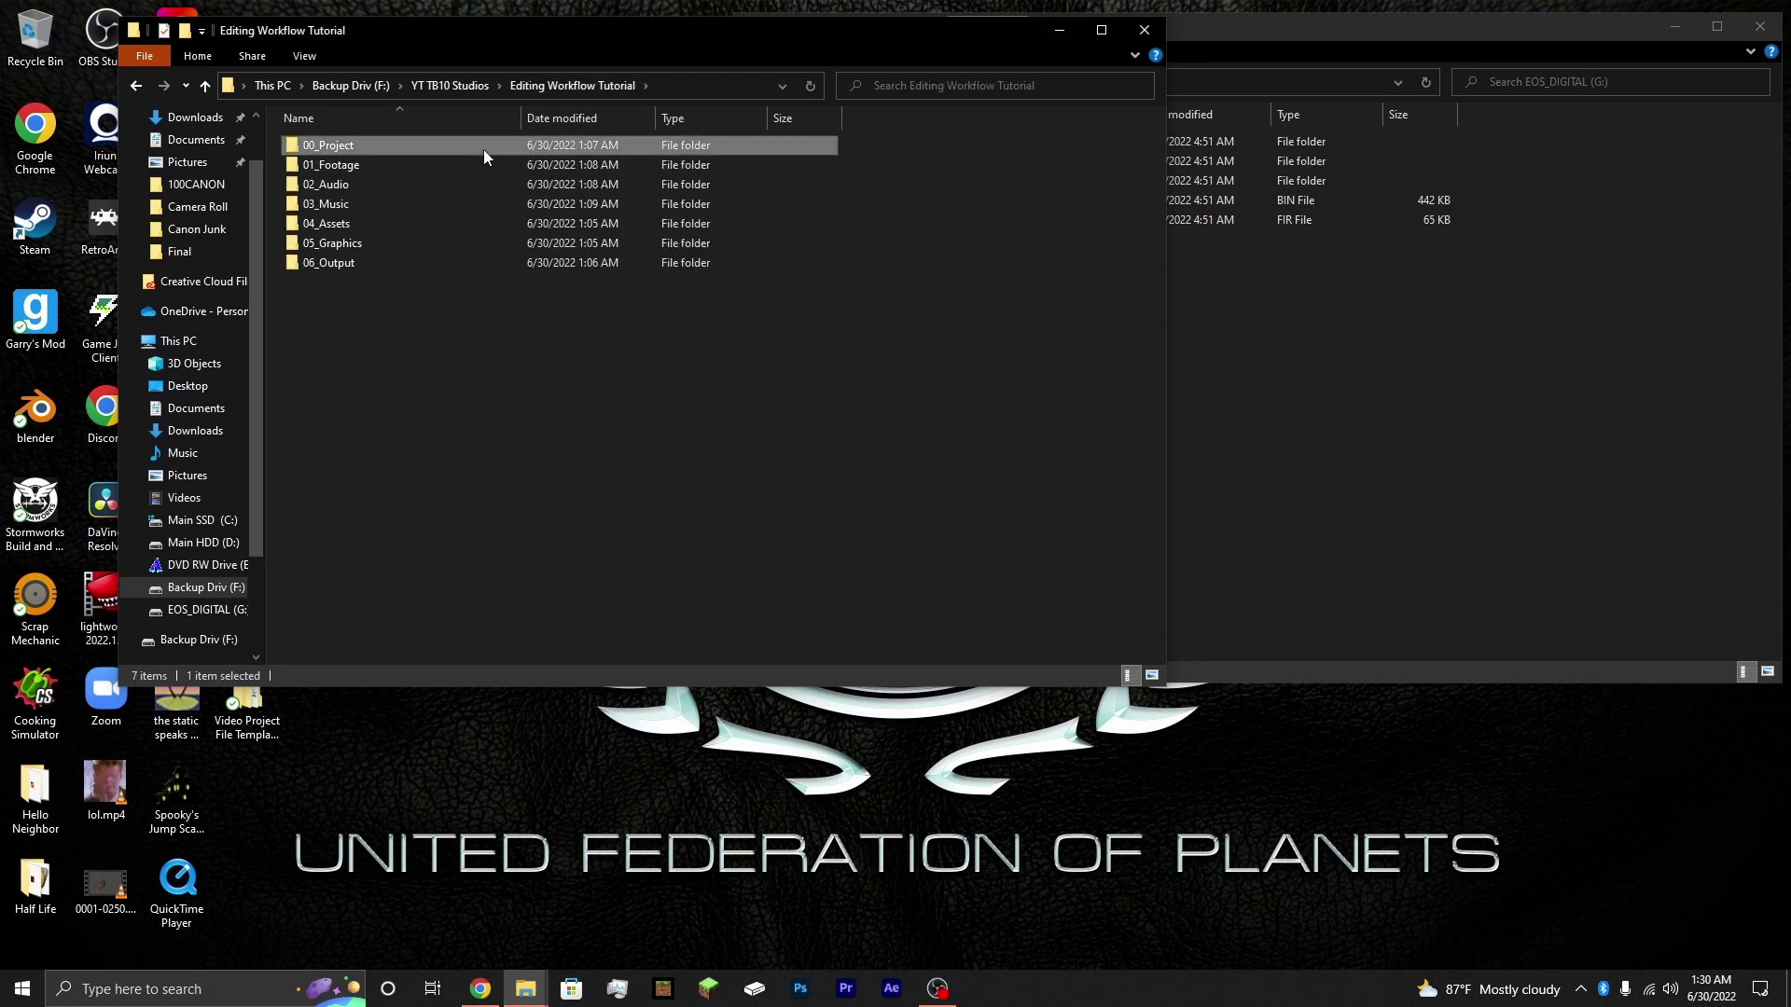
click(399, 165)
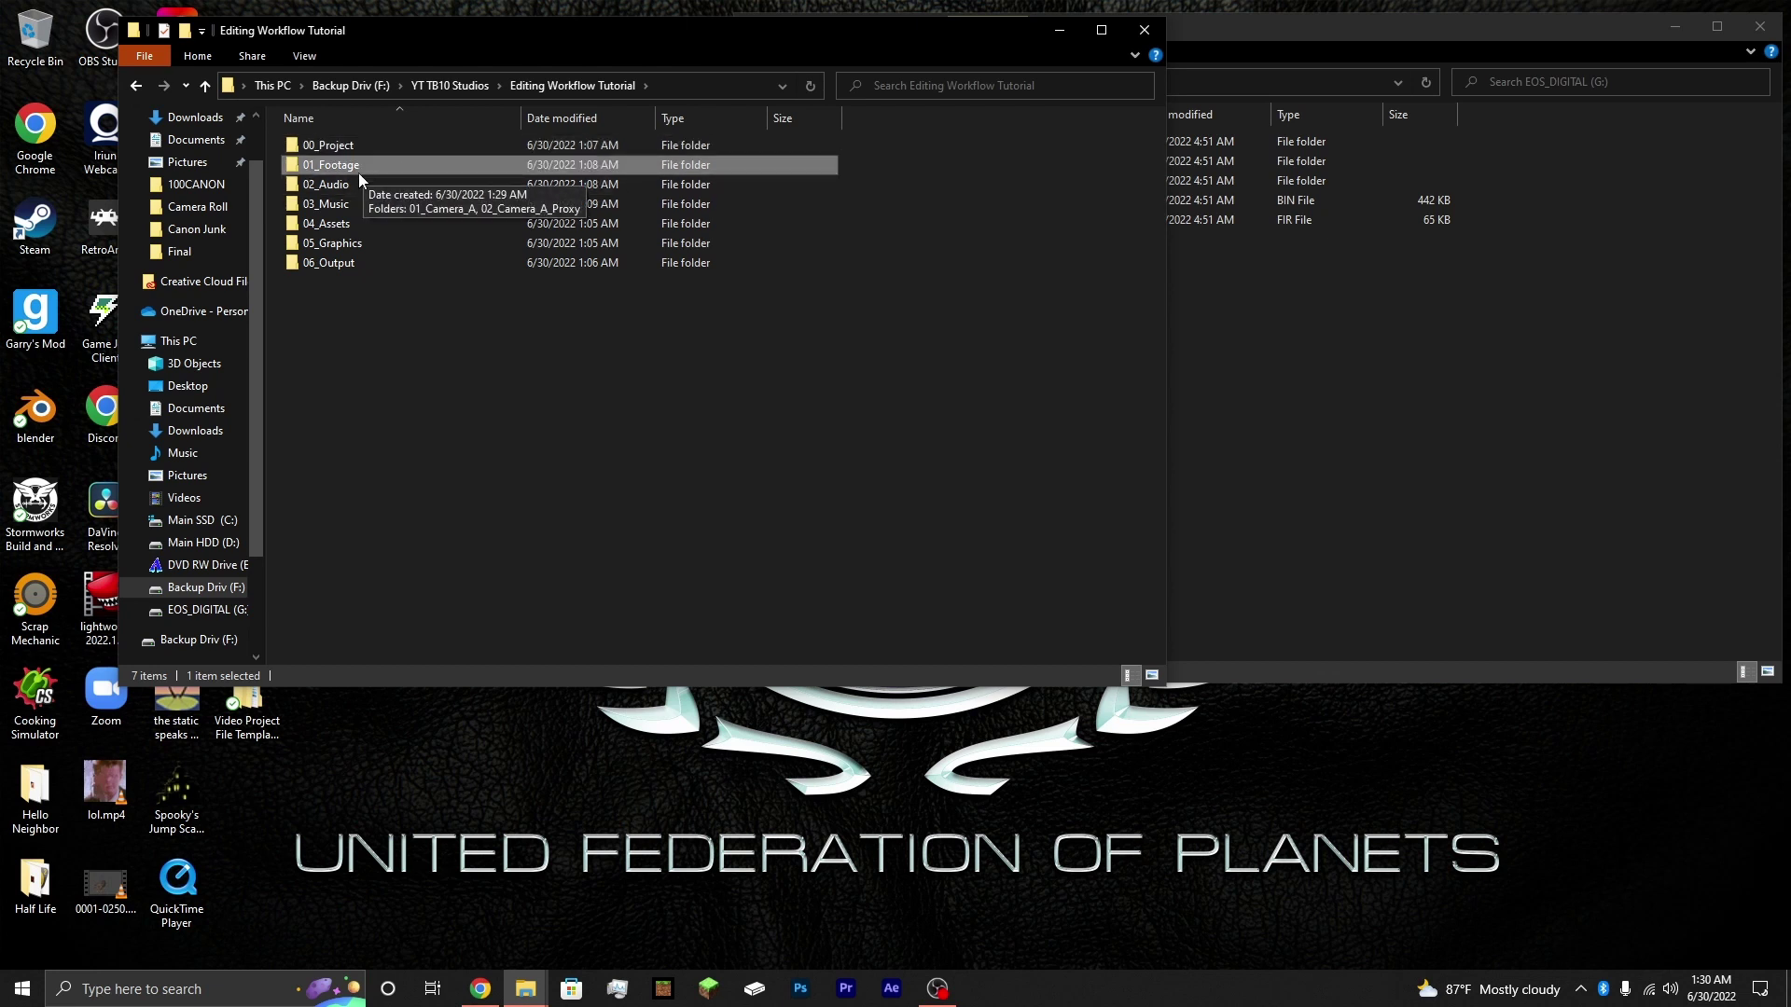
click(354, 184)
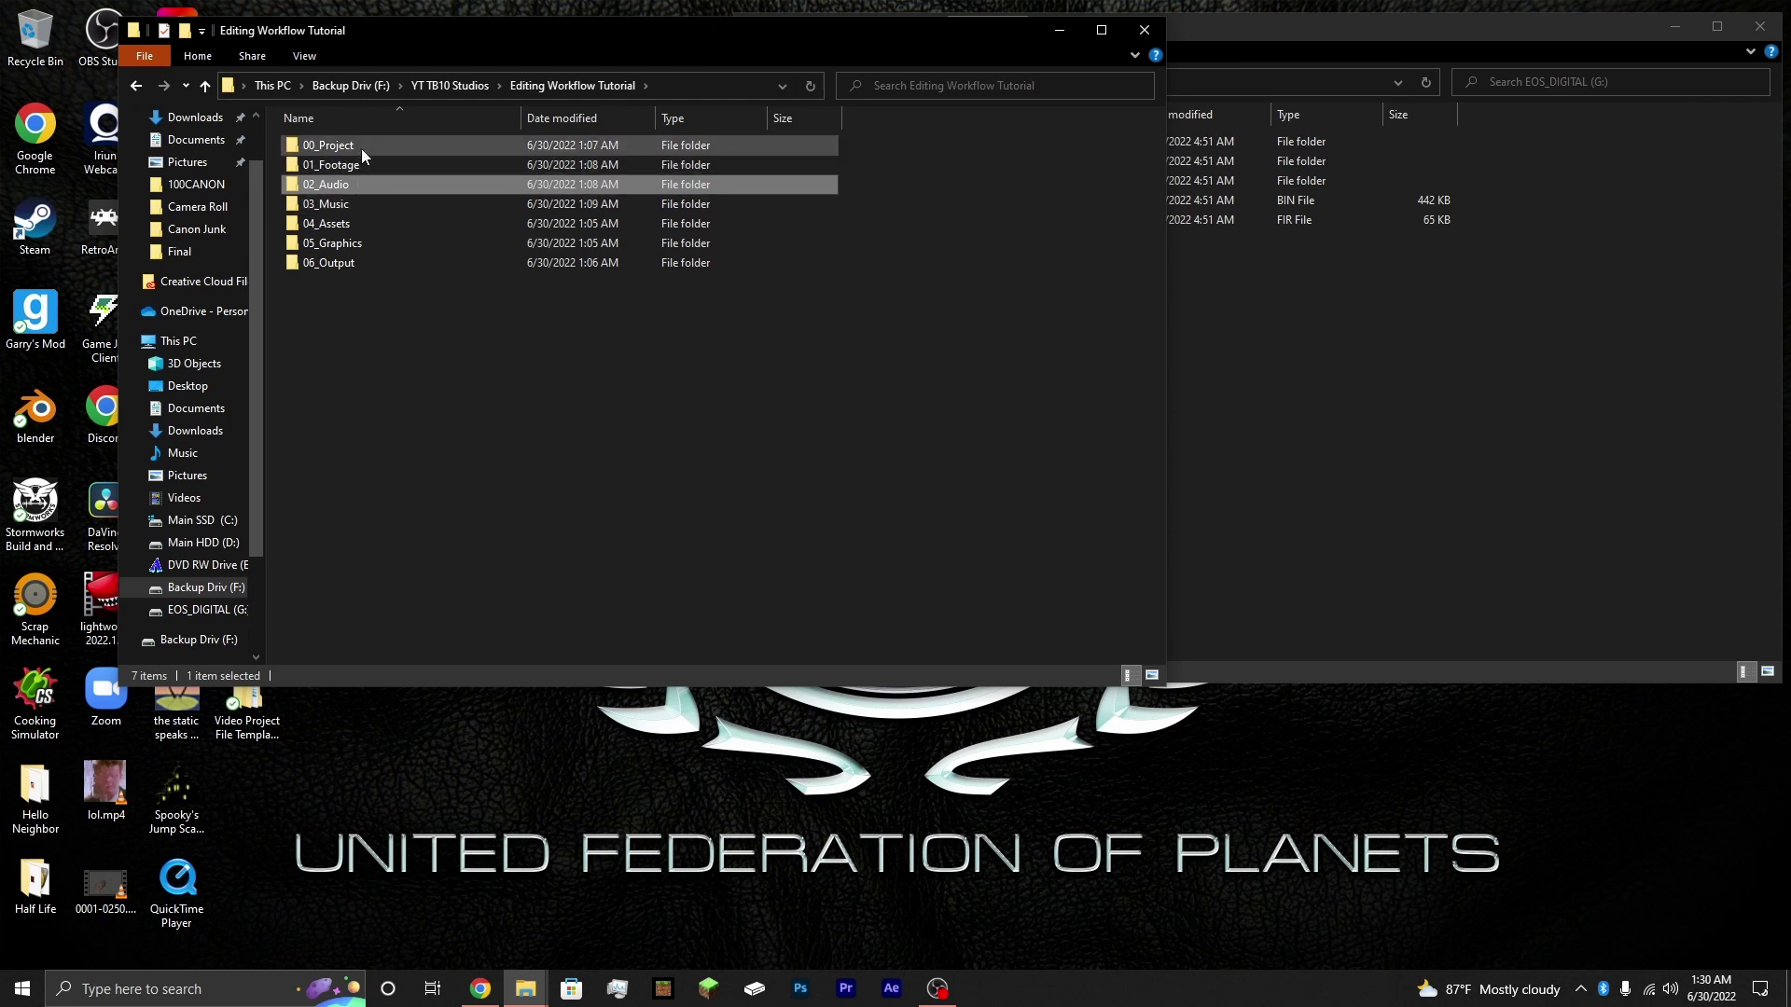
double_click(361, 146)
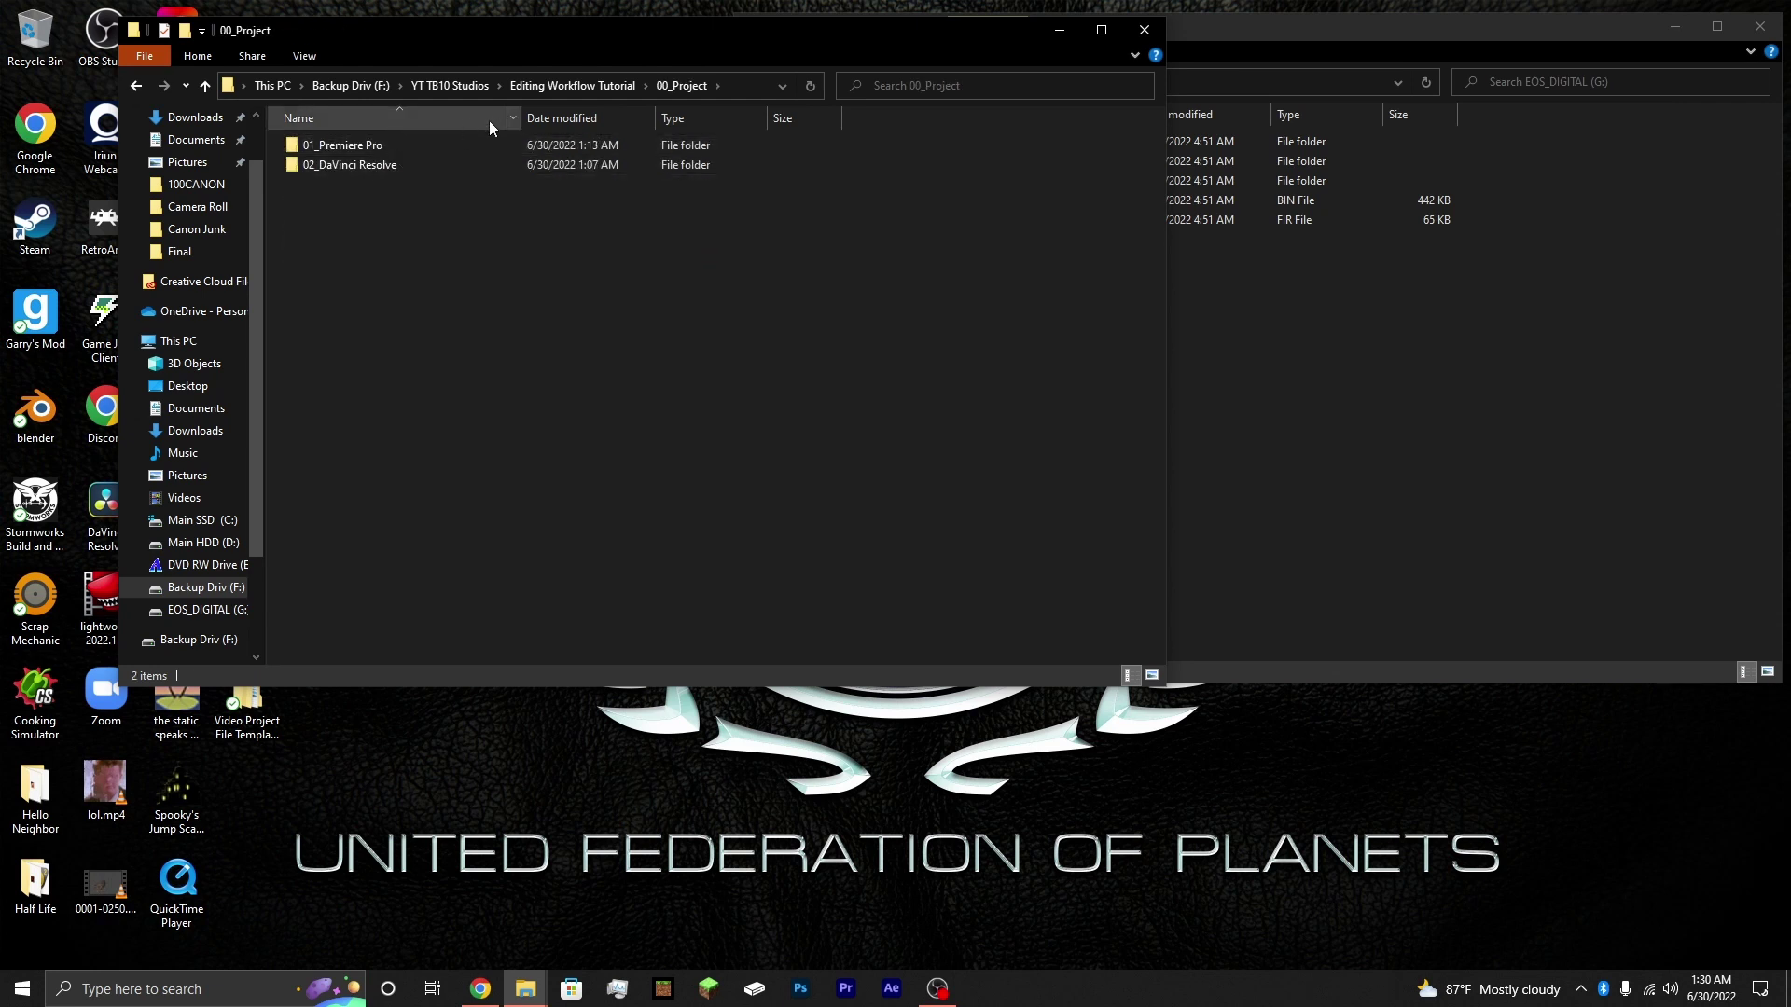
click(590, 86)
click(382, 161)
double_click(382, 159)
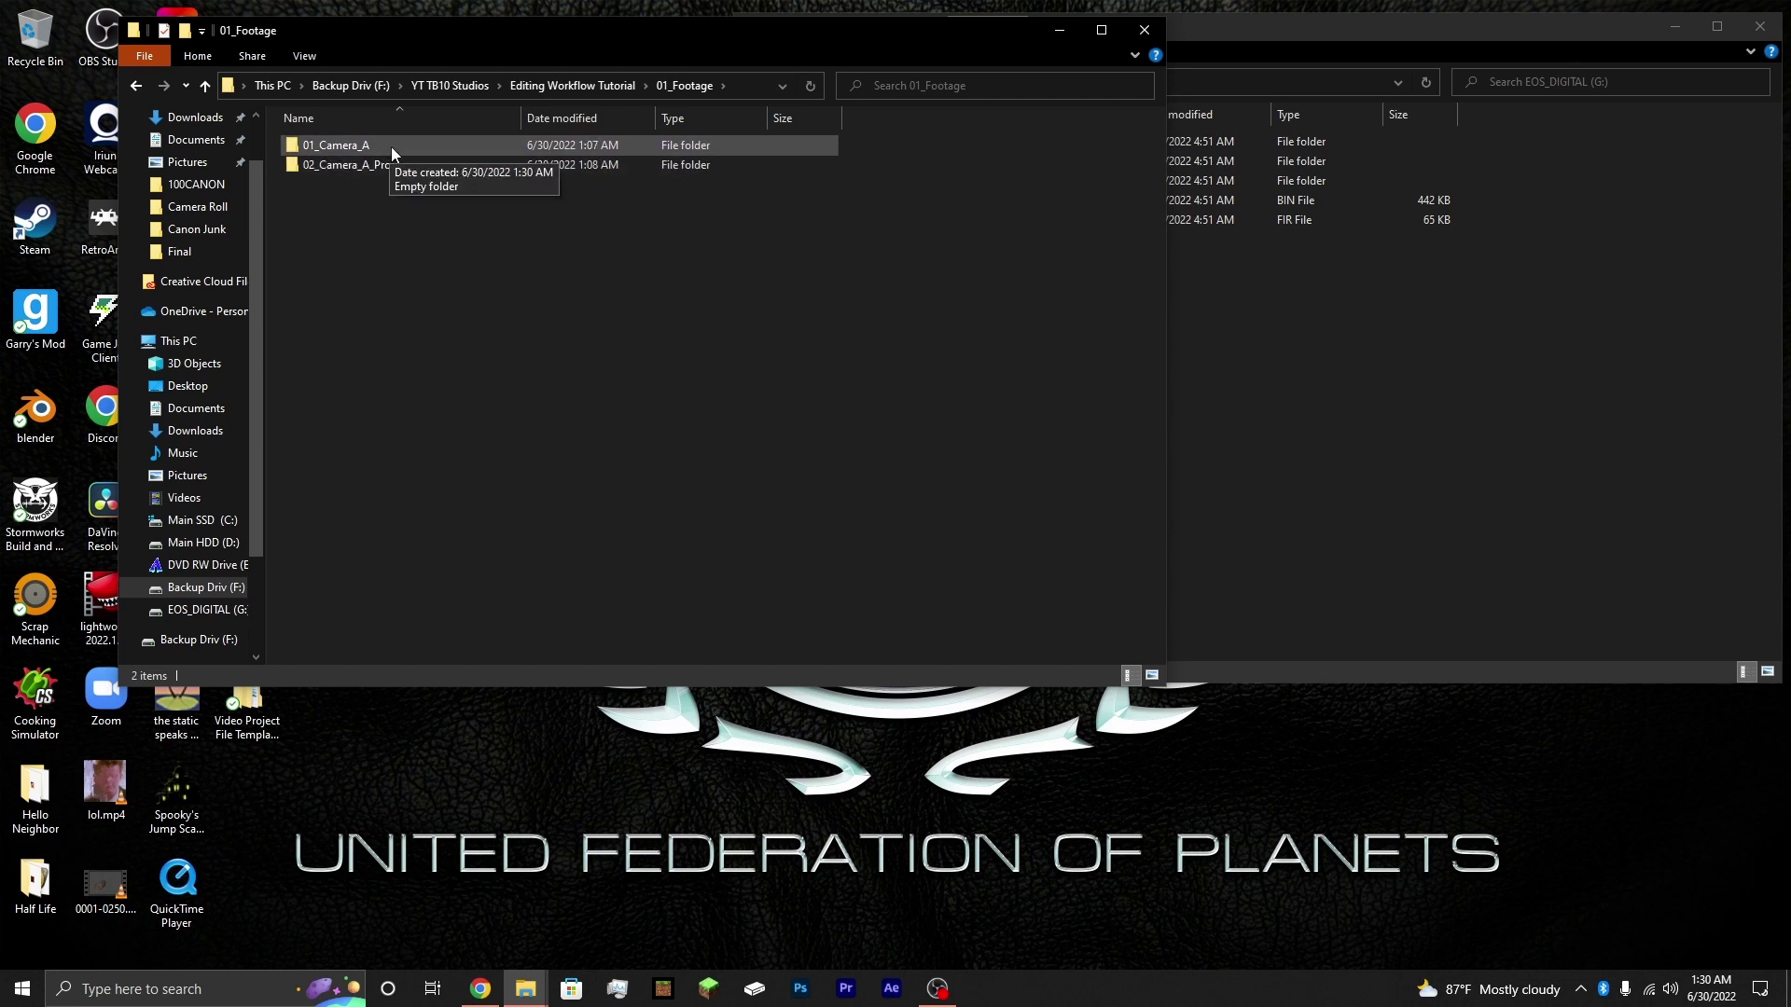
- Rename 01_Camera_A to '01_Canon T3i', open it, and open the card's DCIM folder
right_click(352, 147)
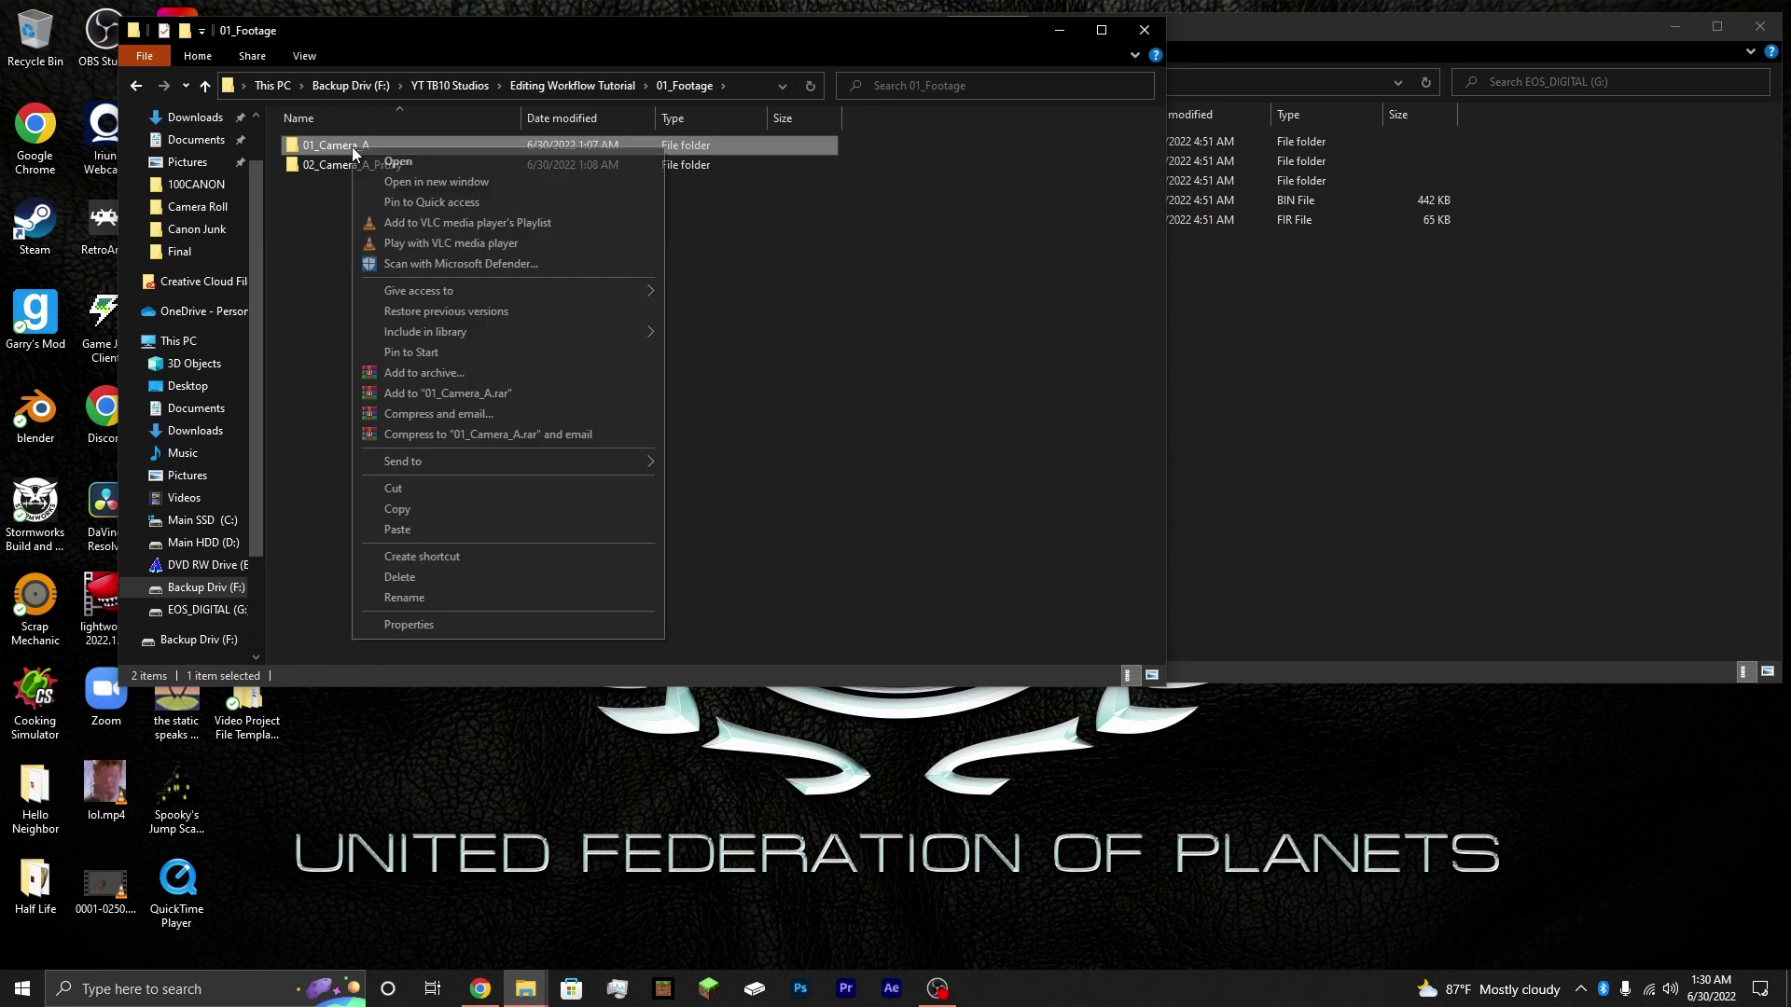
click(442, 597)
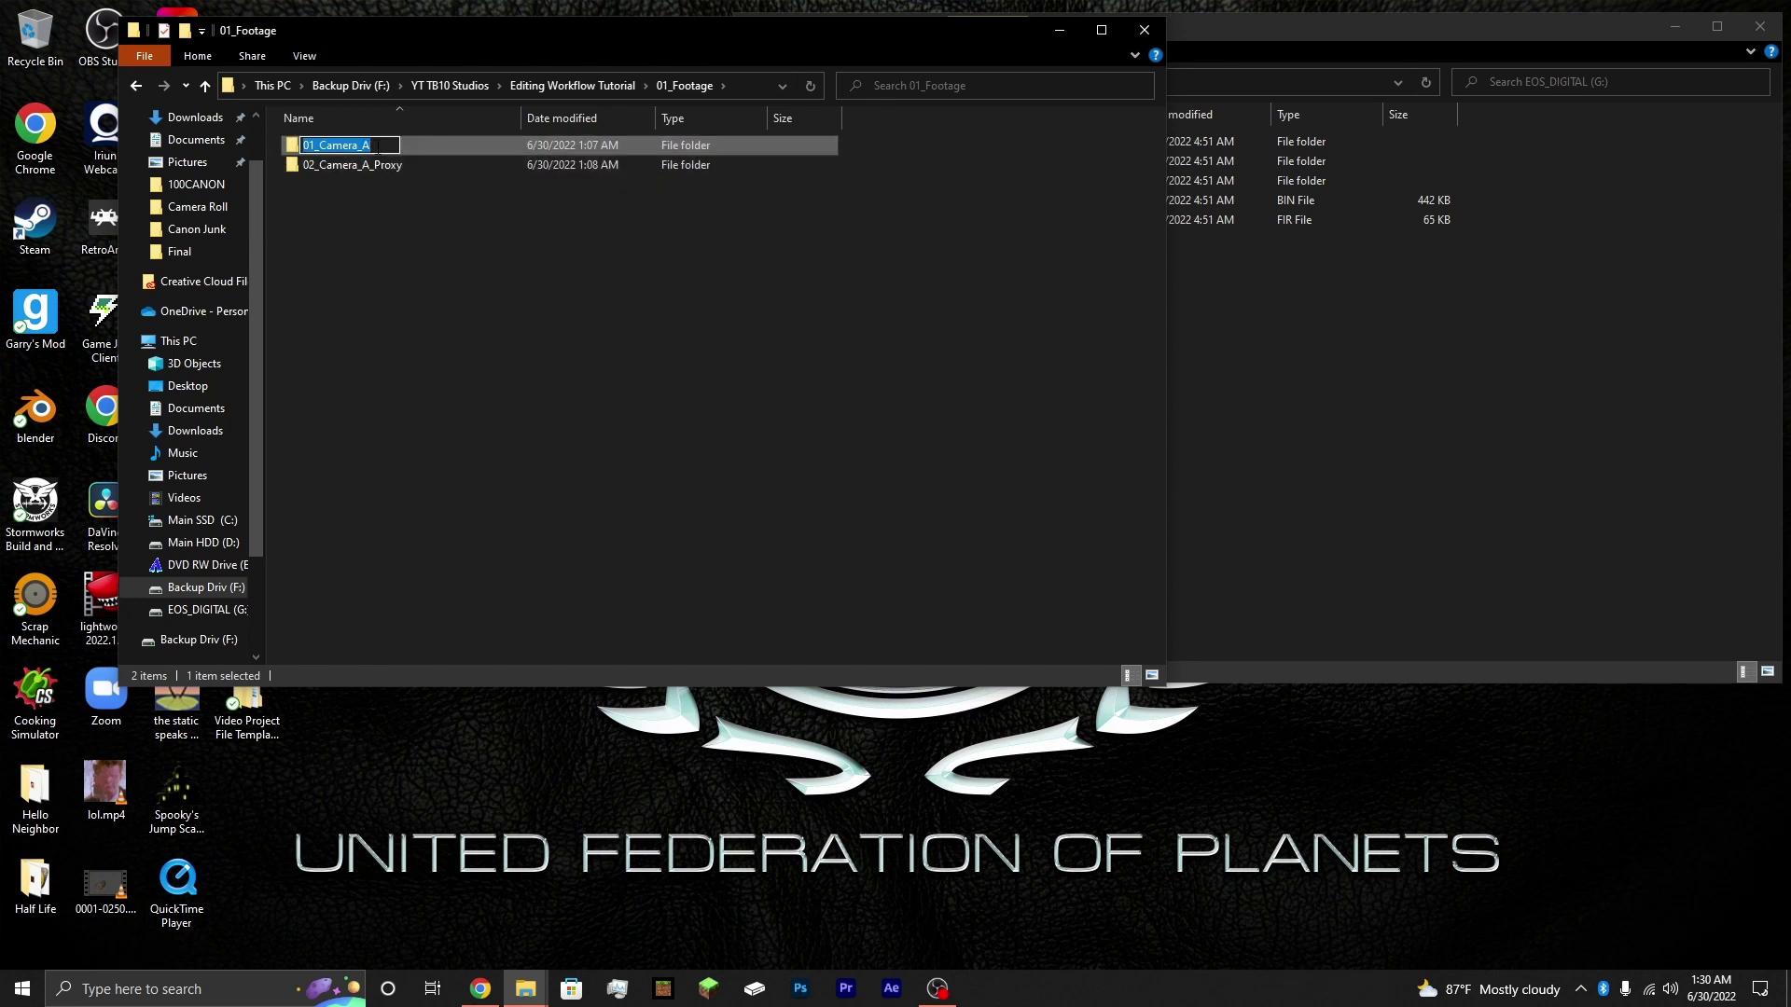
key(BackSpace)
key(BackSpace)
key(BackSpace)
key(BackSpace)
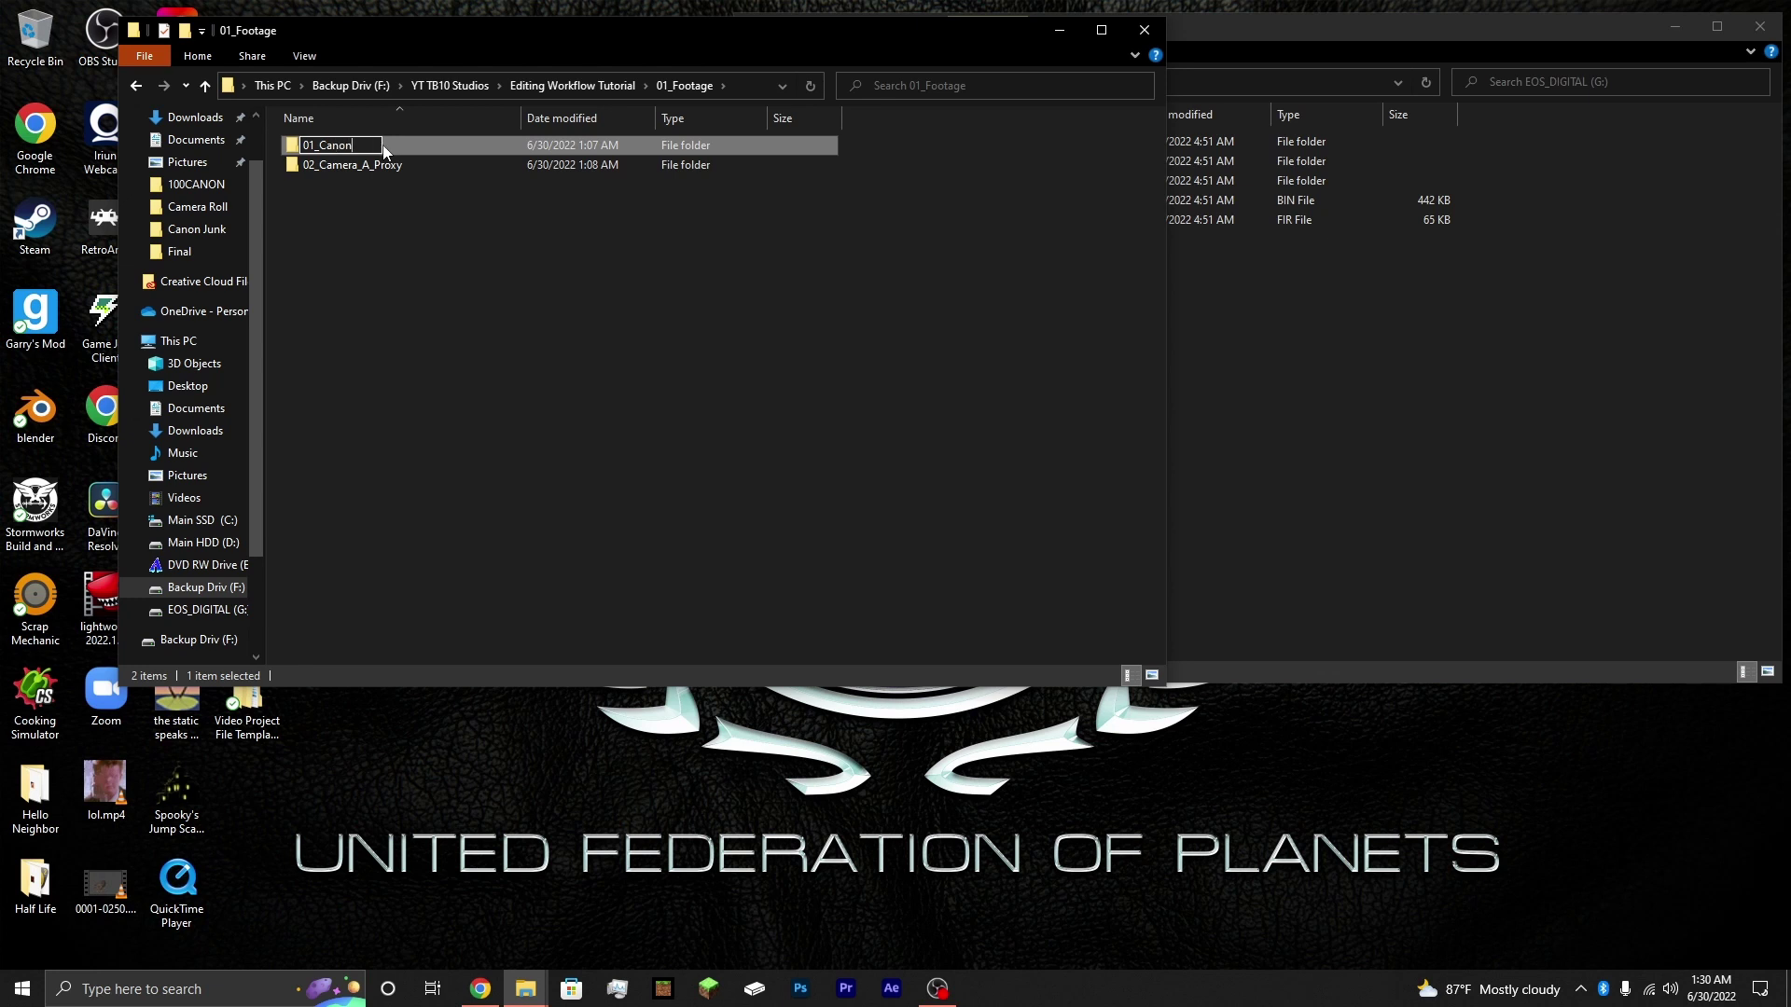
text(_T)
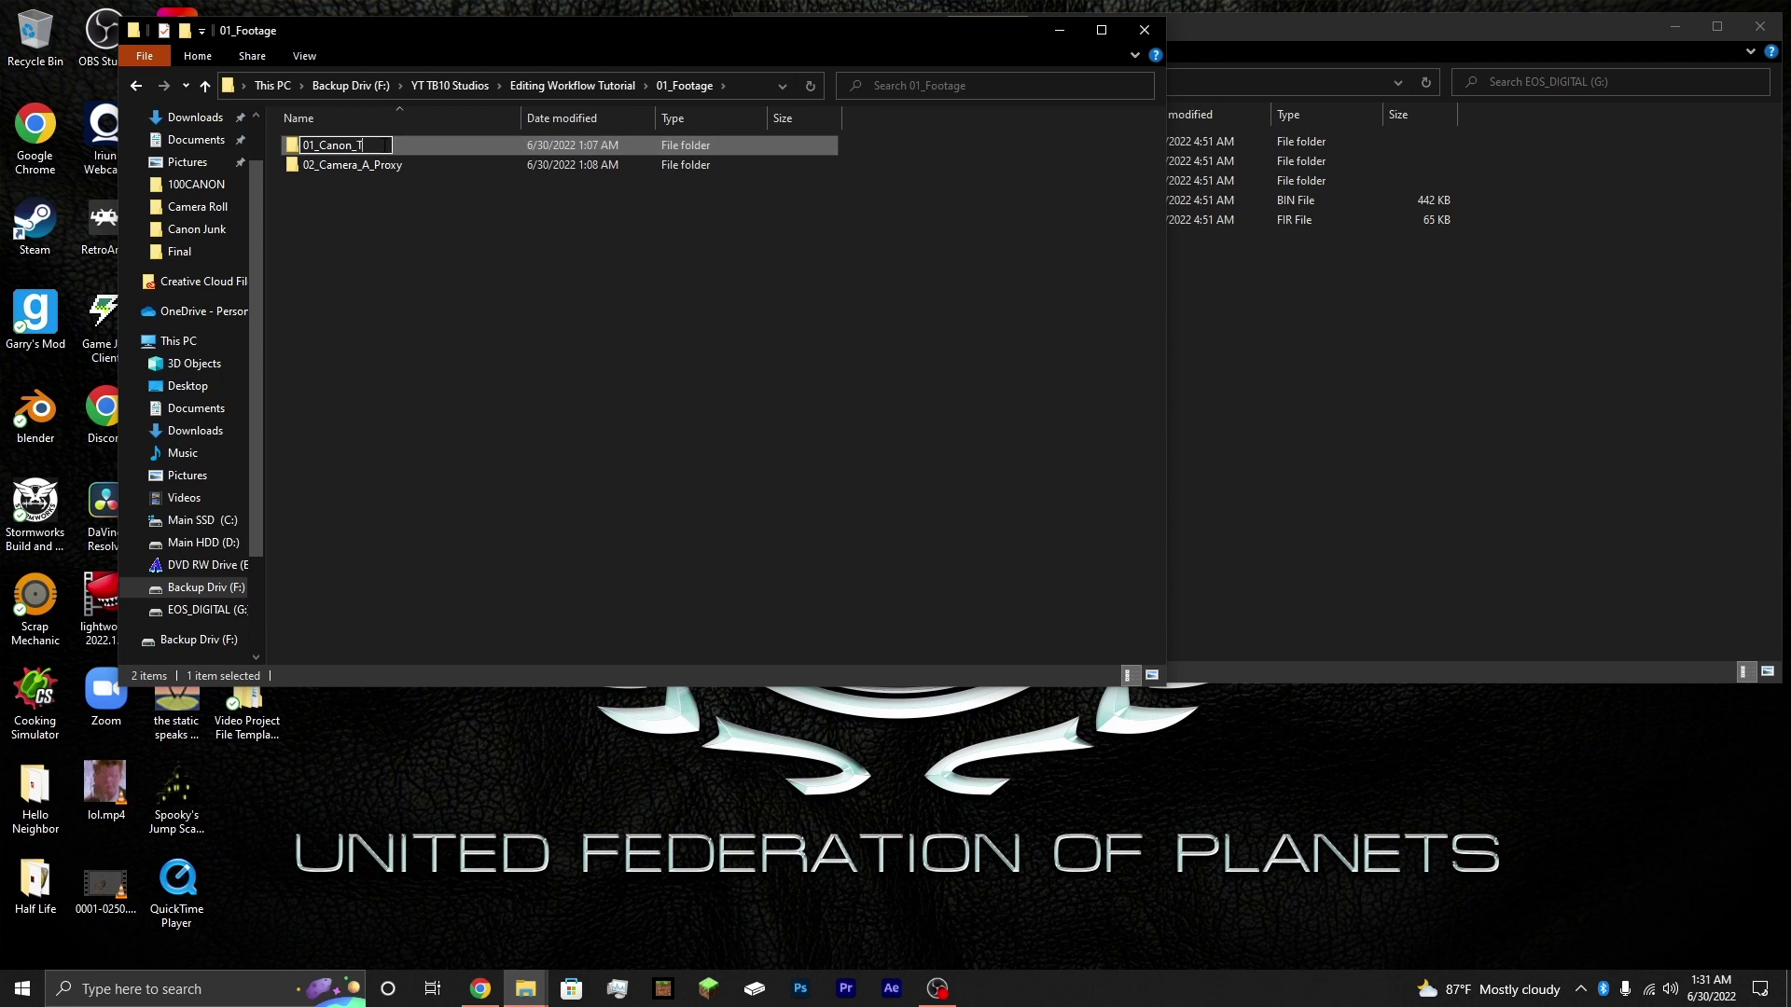
text(3)
key(BackSpace)
key(BackSpace)
key(BackSpace)
text(t3)
key(BackSpace)
key(BackSpace)
text(T3i)
key(Return)
double_click(400, 144)
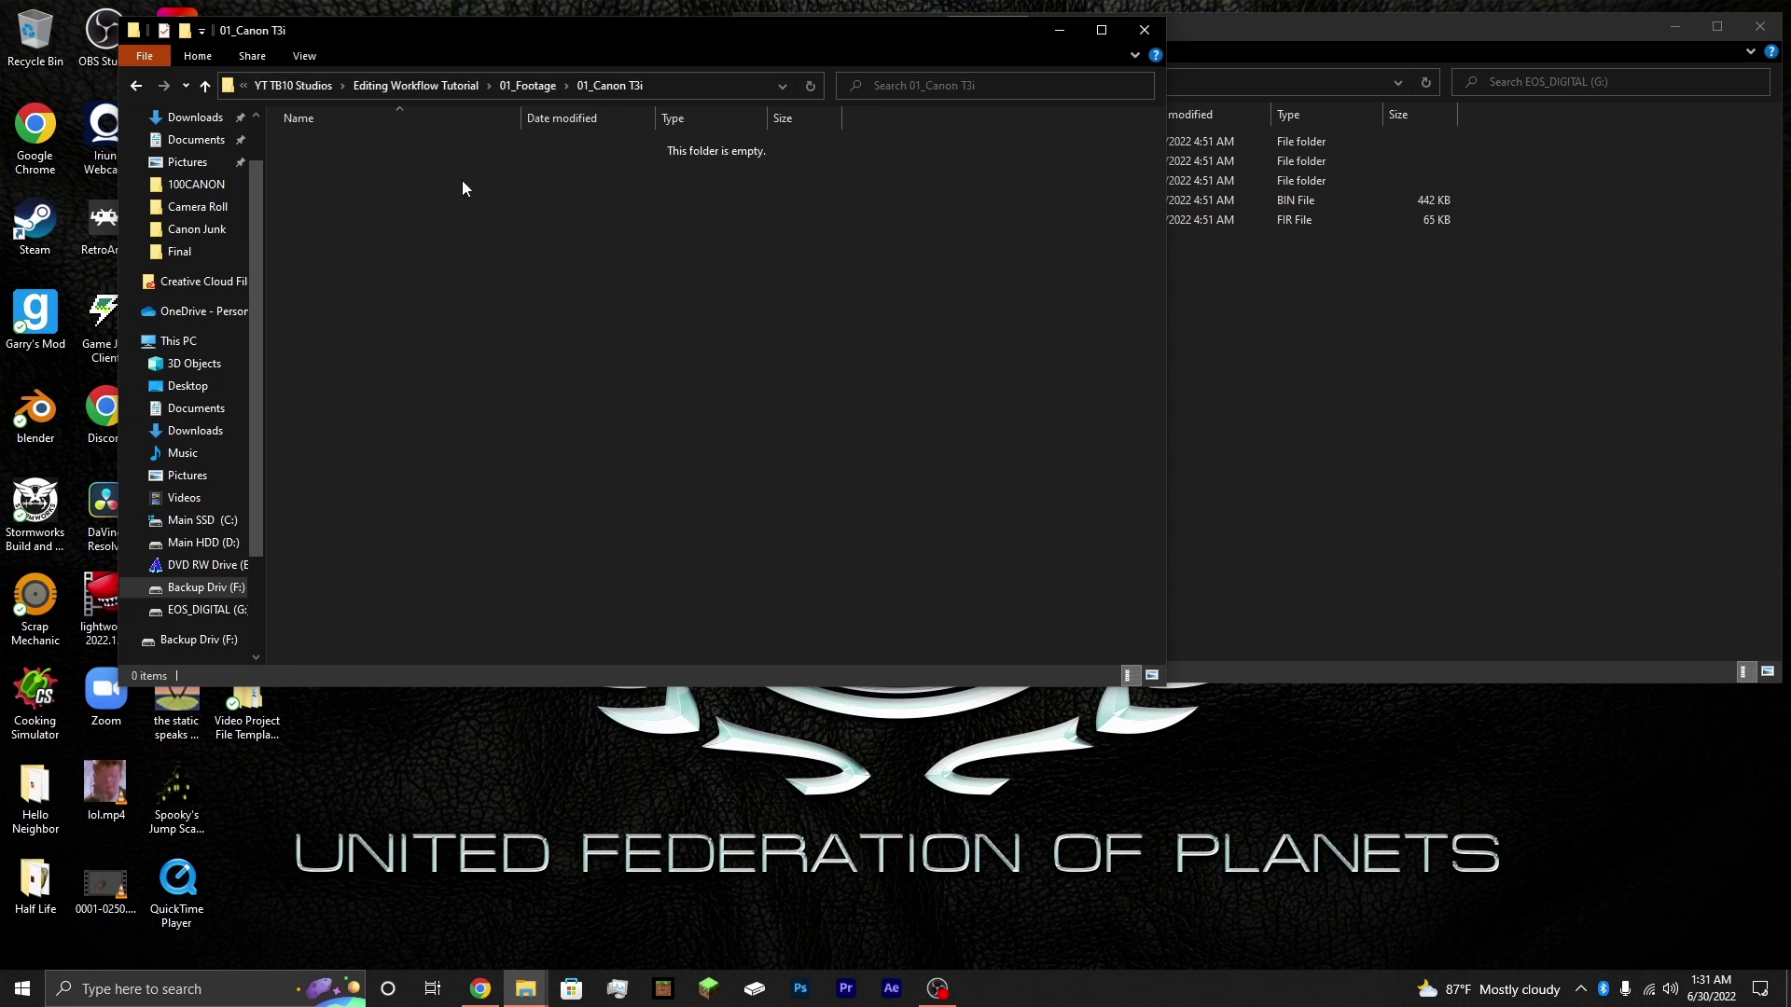
click(1268, 310)
double_click(1004, 140)
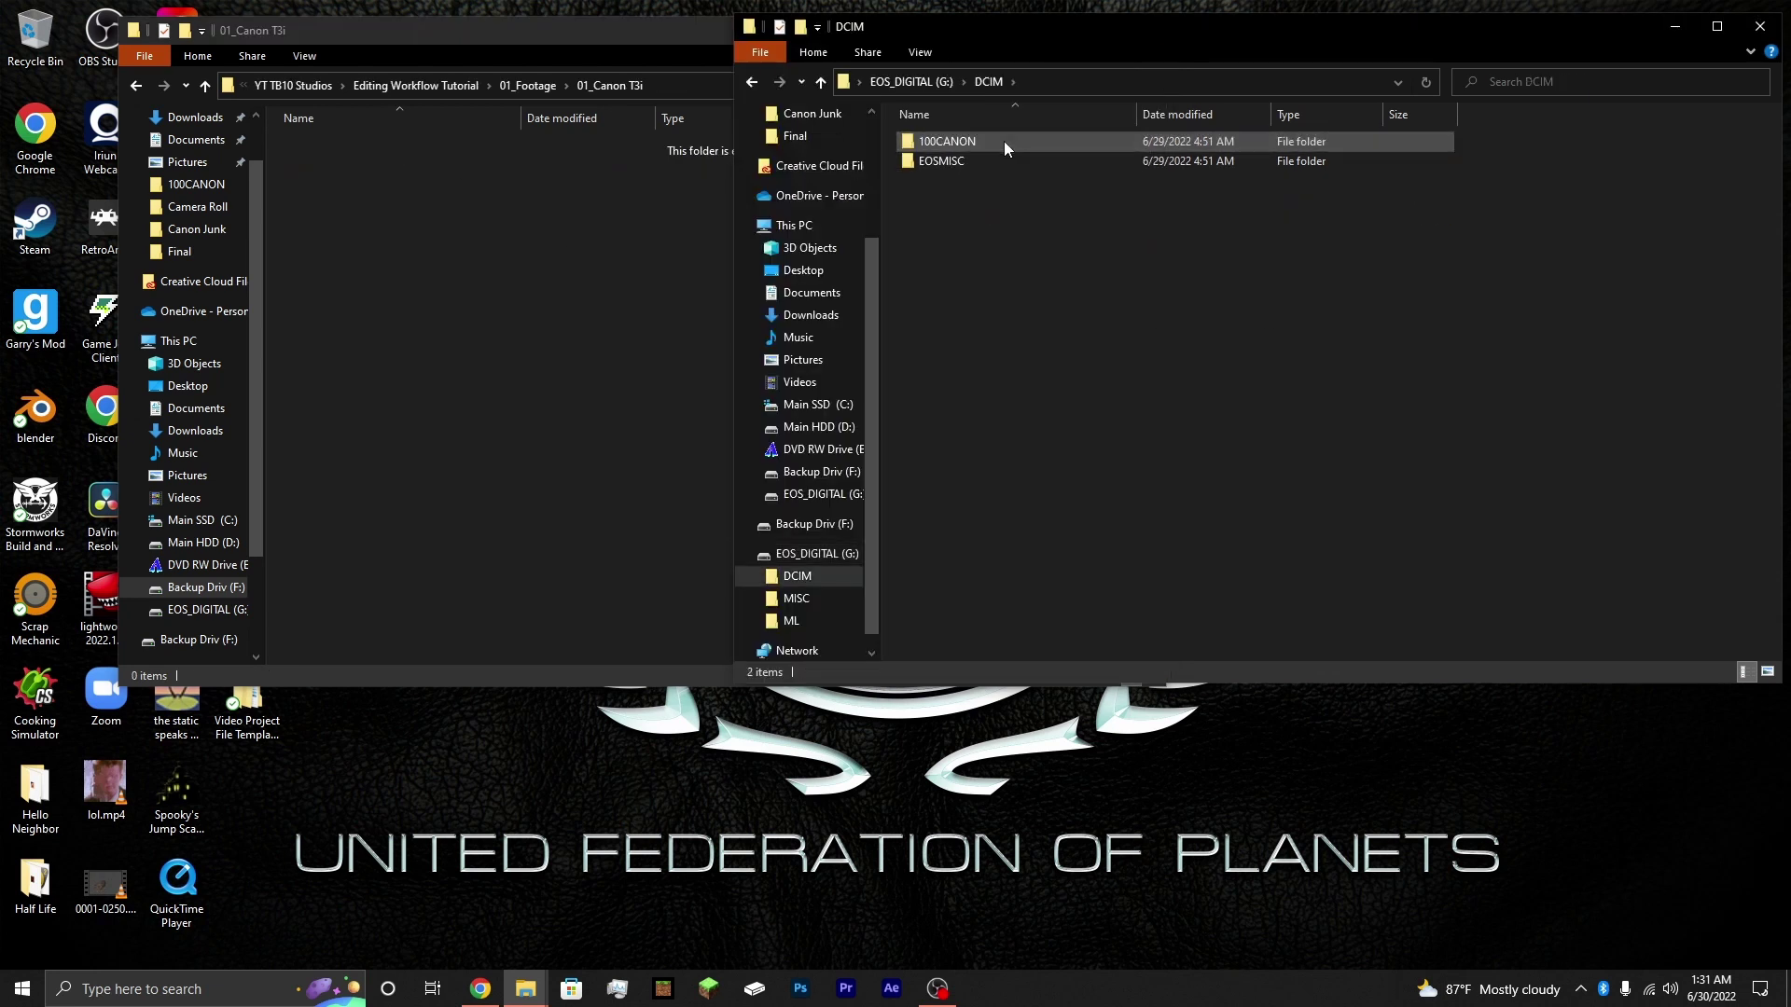
- Copy MVI_5477.MOV from the card's 100CANON folder into 01_Canon T3i
double_click(998, 145)
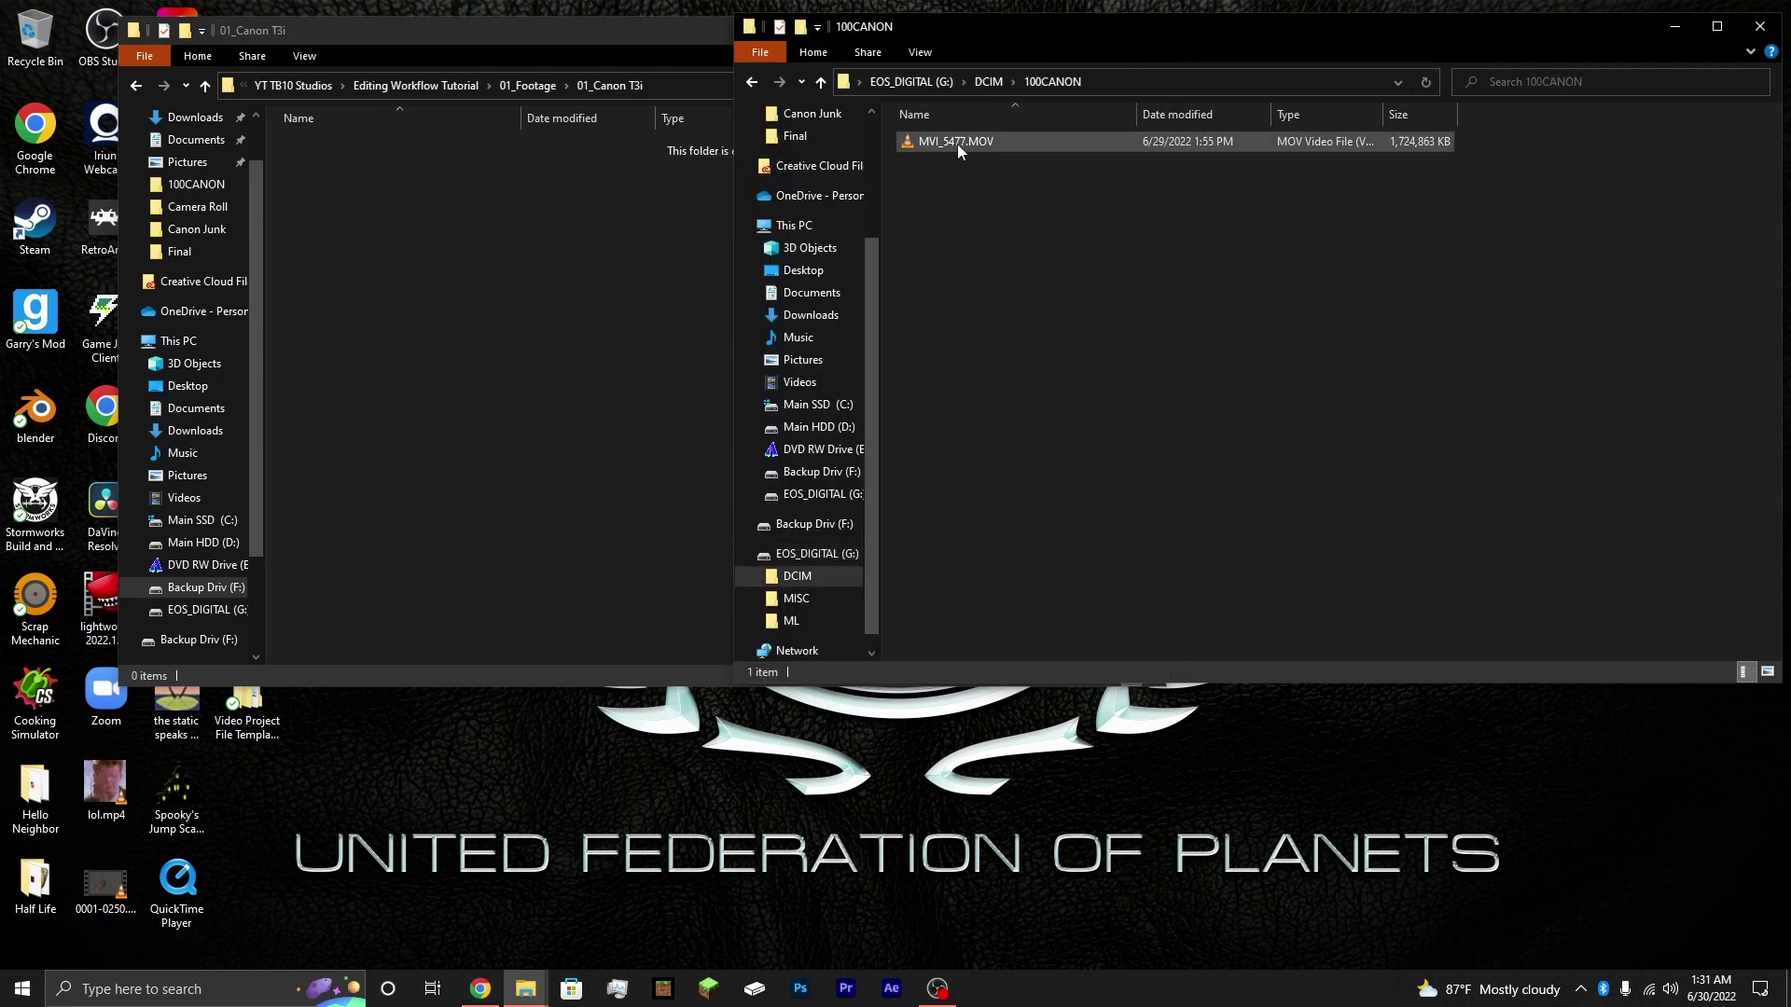
drag(970, 144, 444, 317)
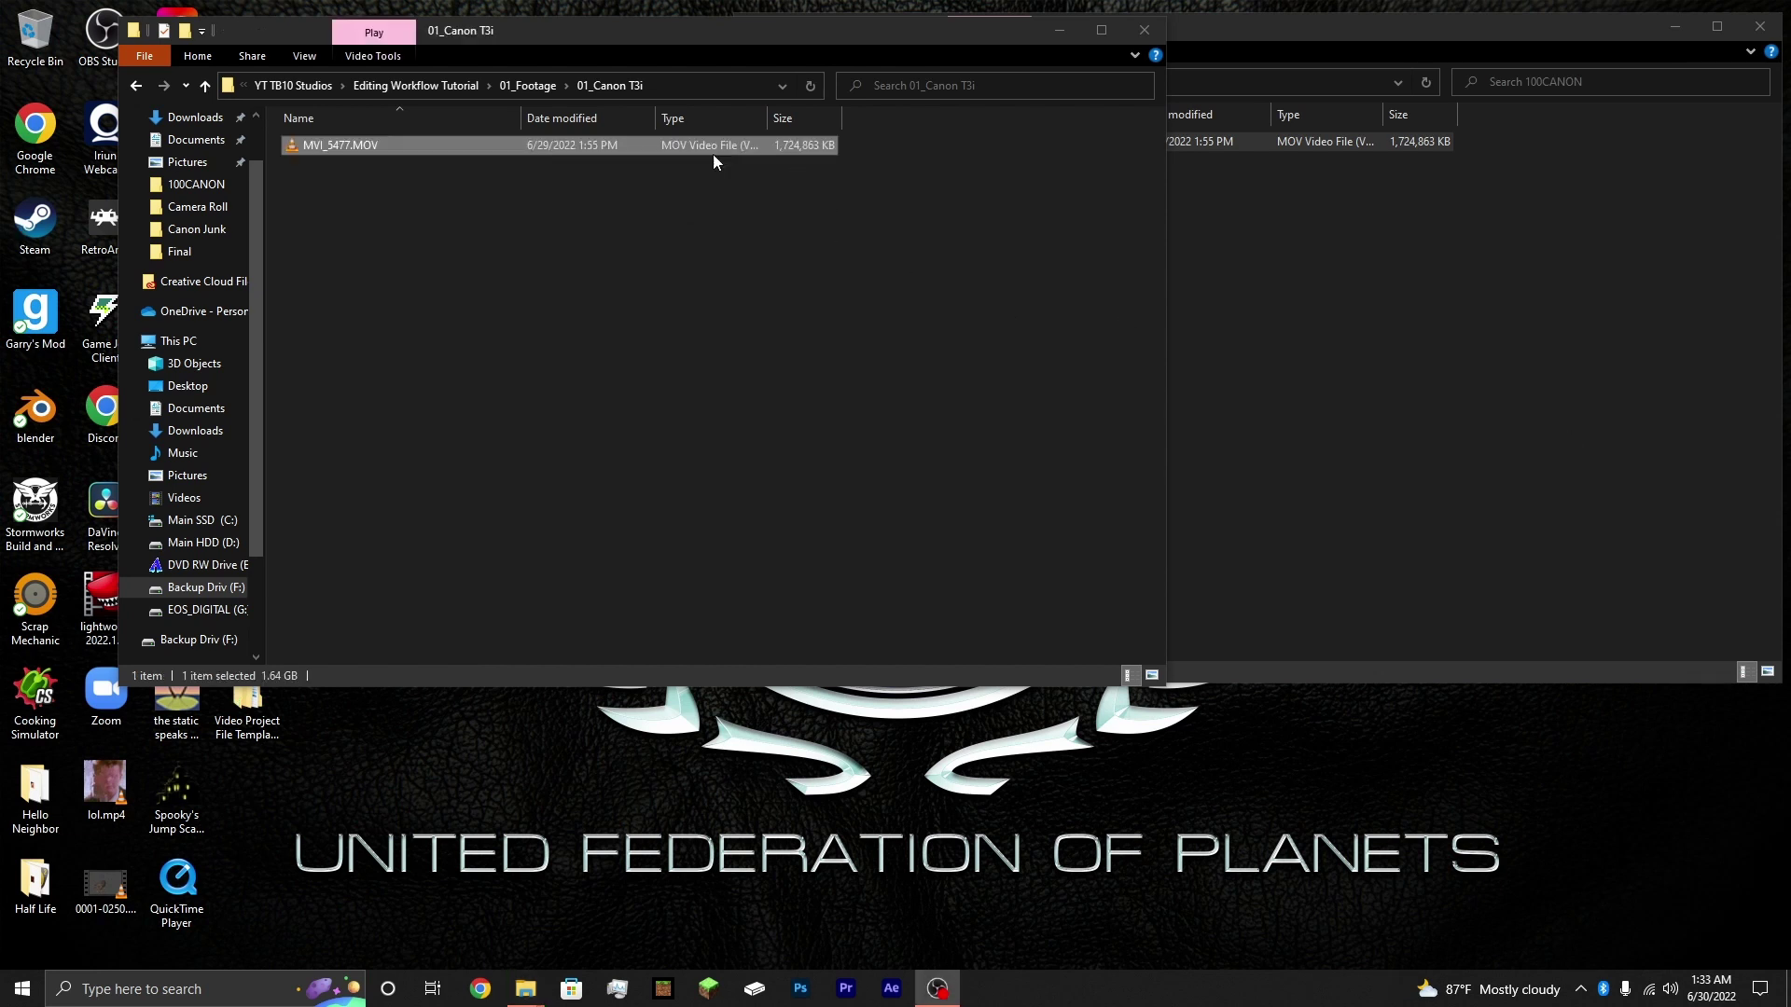
click(1172, 320)
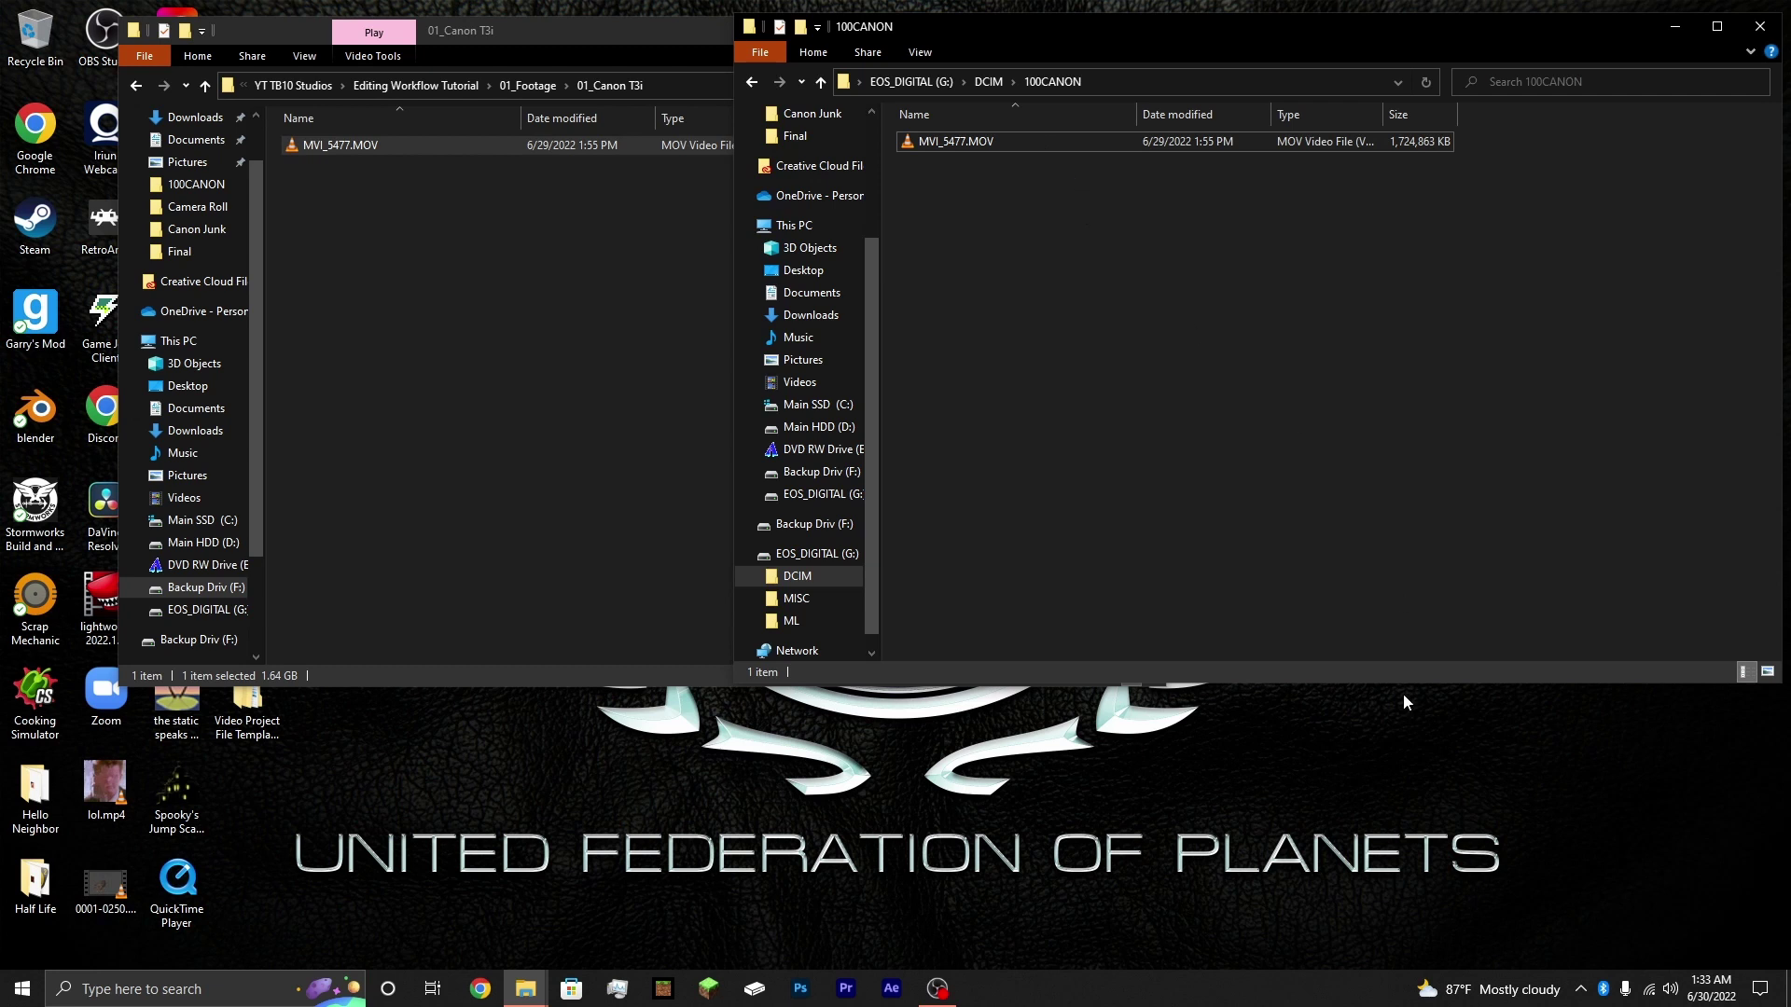
- Safely eject the EOS_DIGITAL (G:) camera card from the system tray
click(1581, 990)
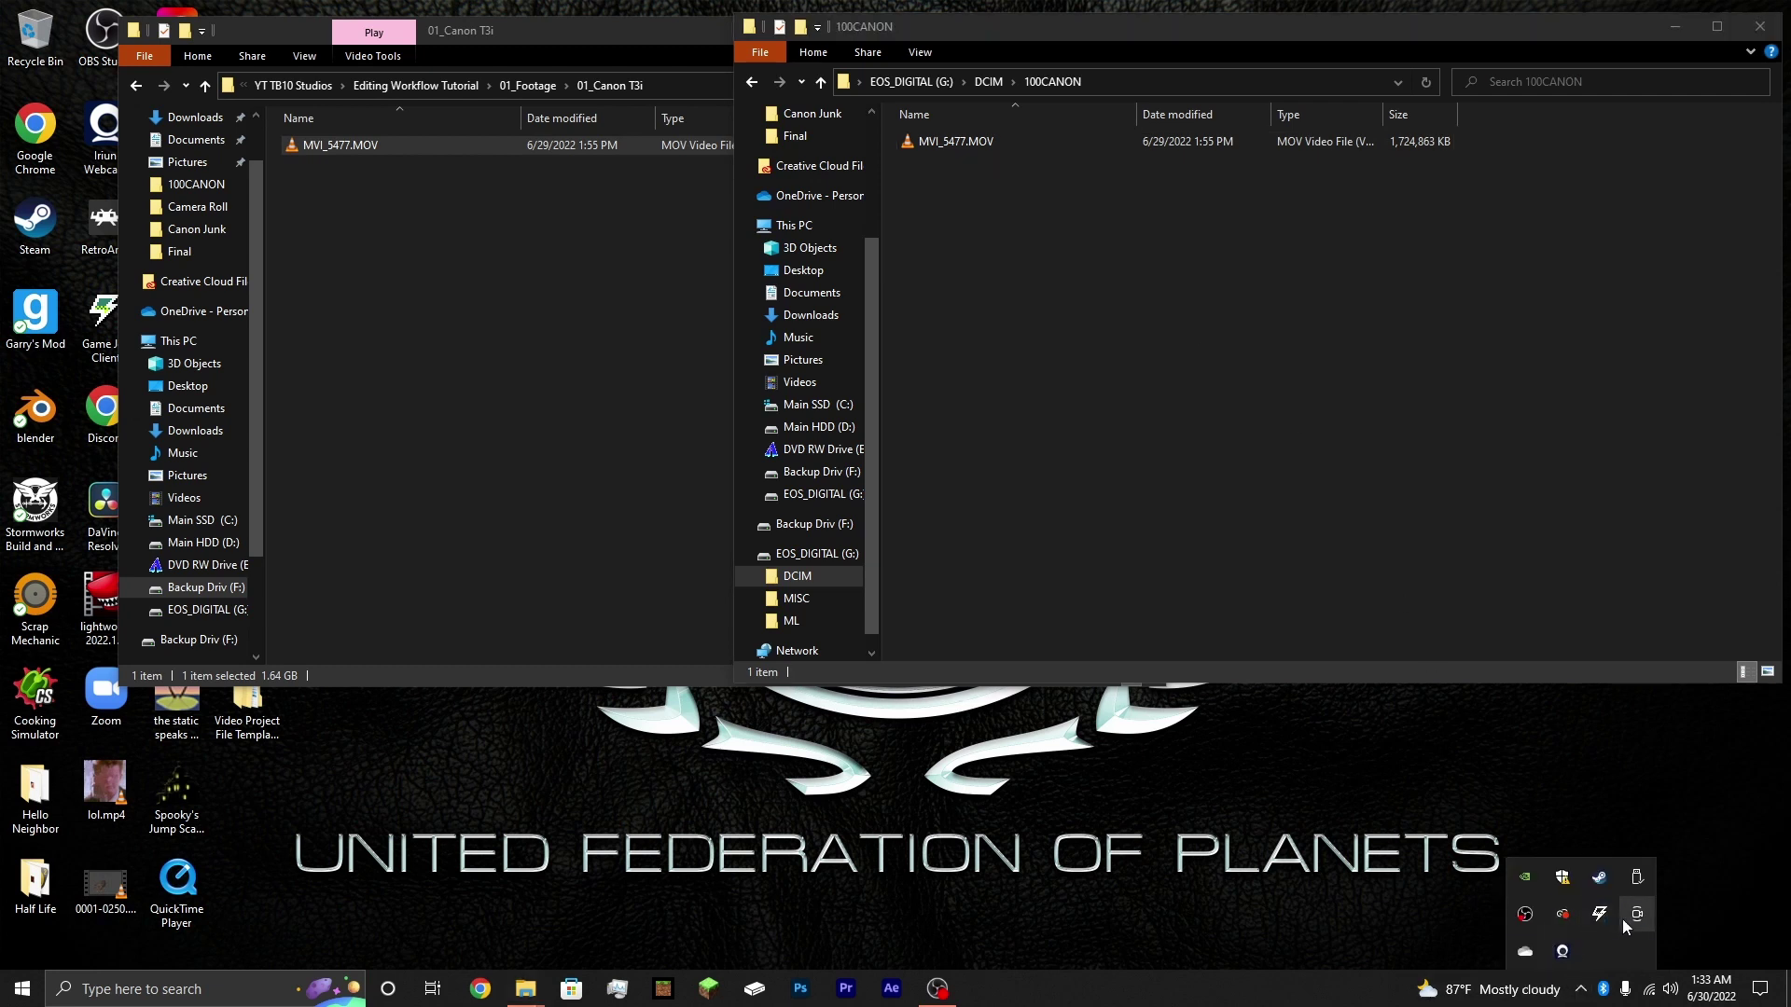
click(1637, 878)
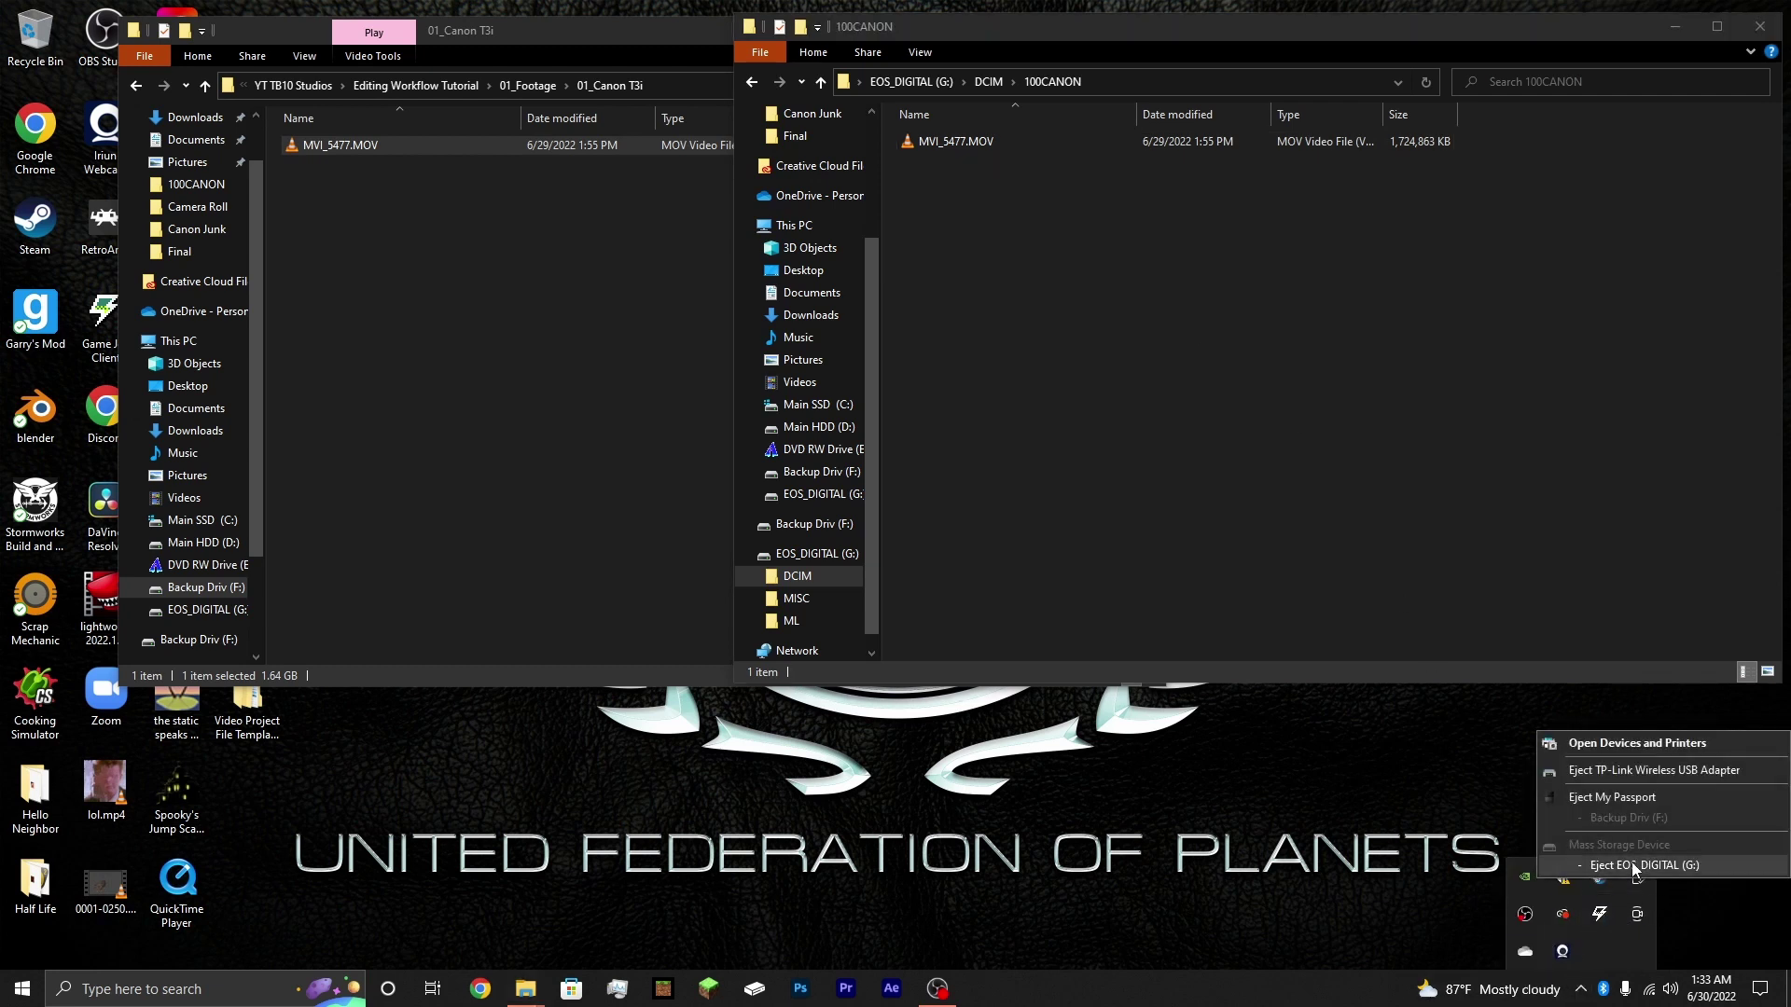
click(1615, 864)
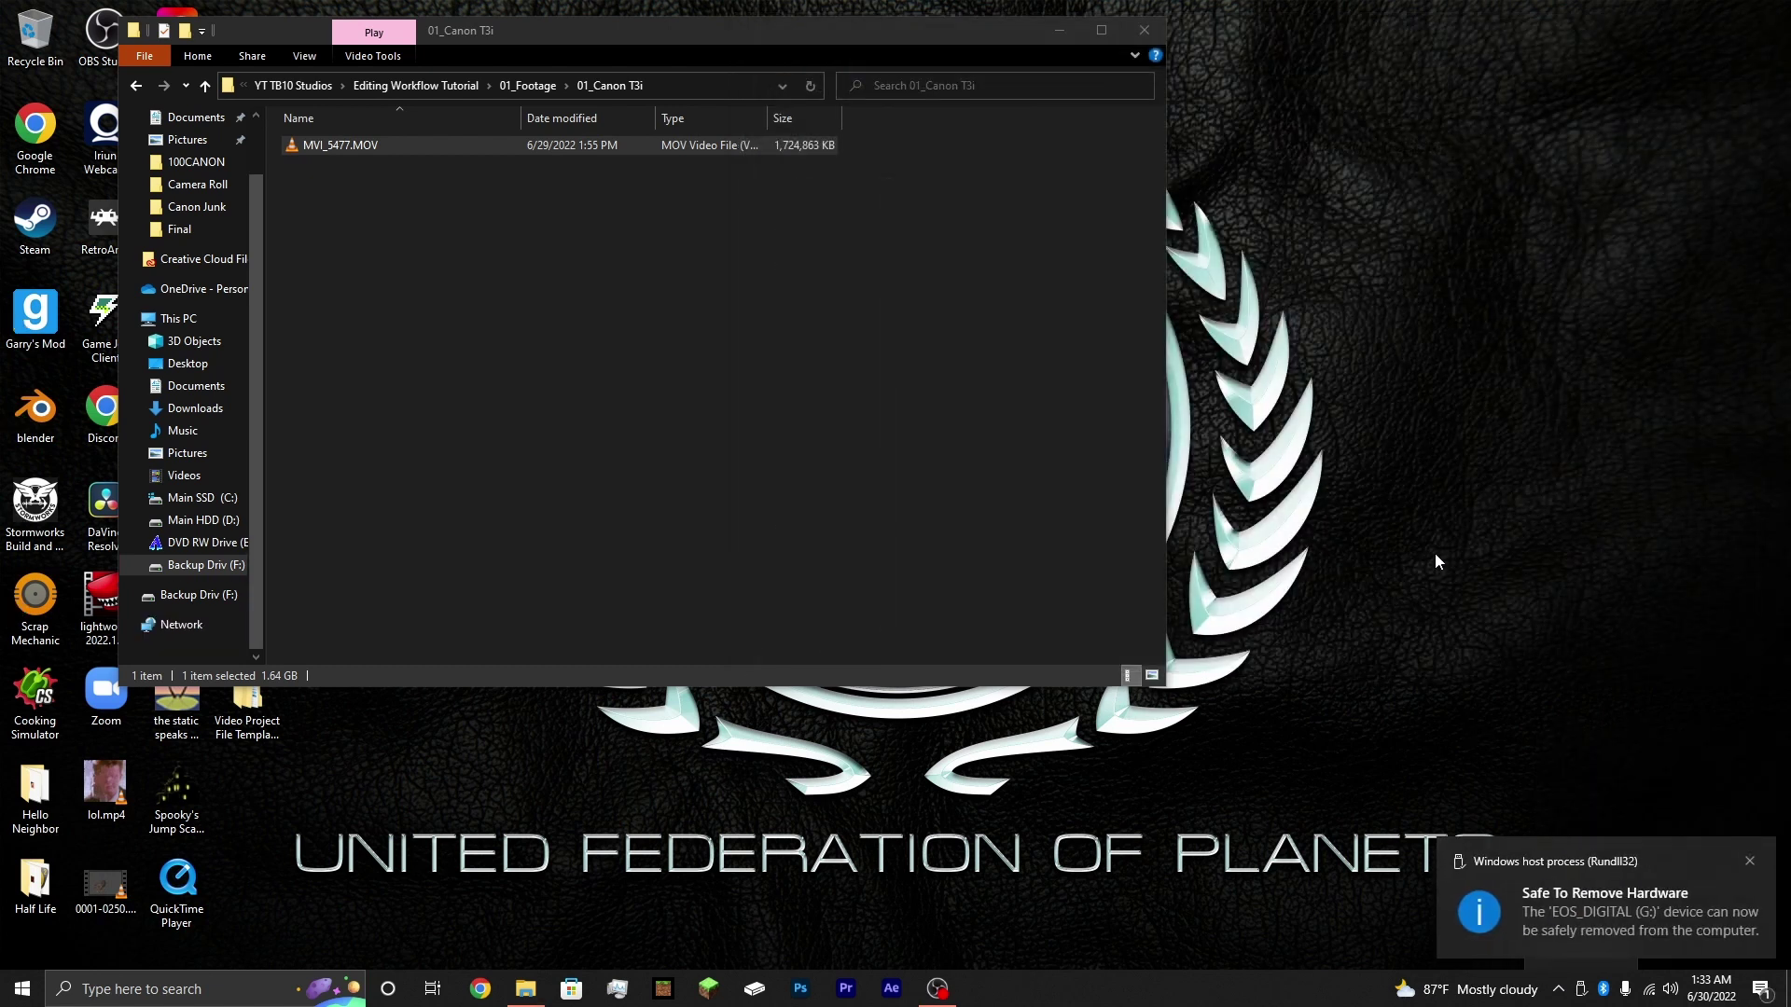
click(1749, 860)
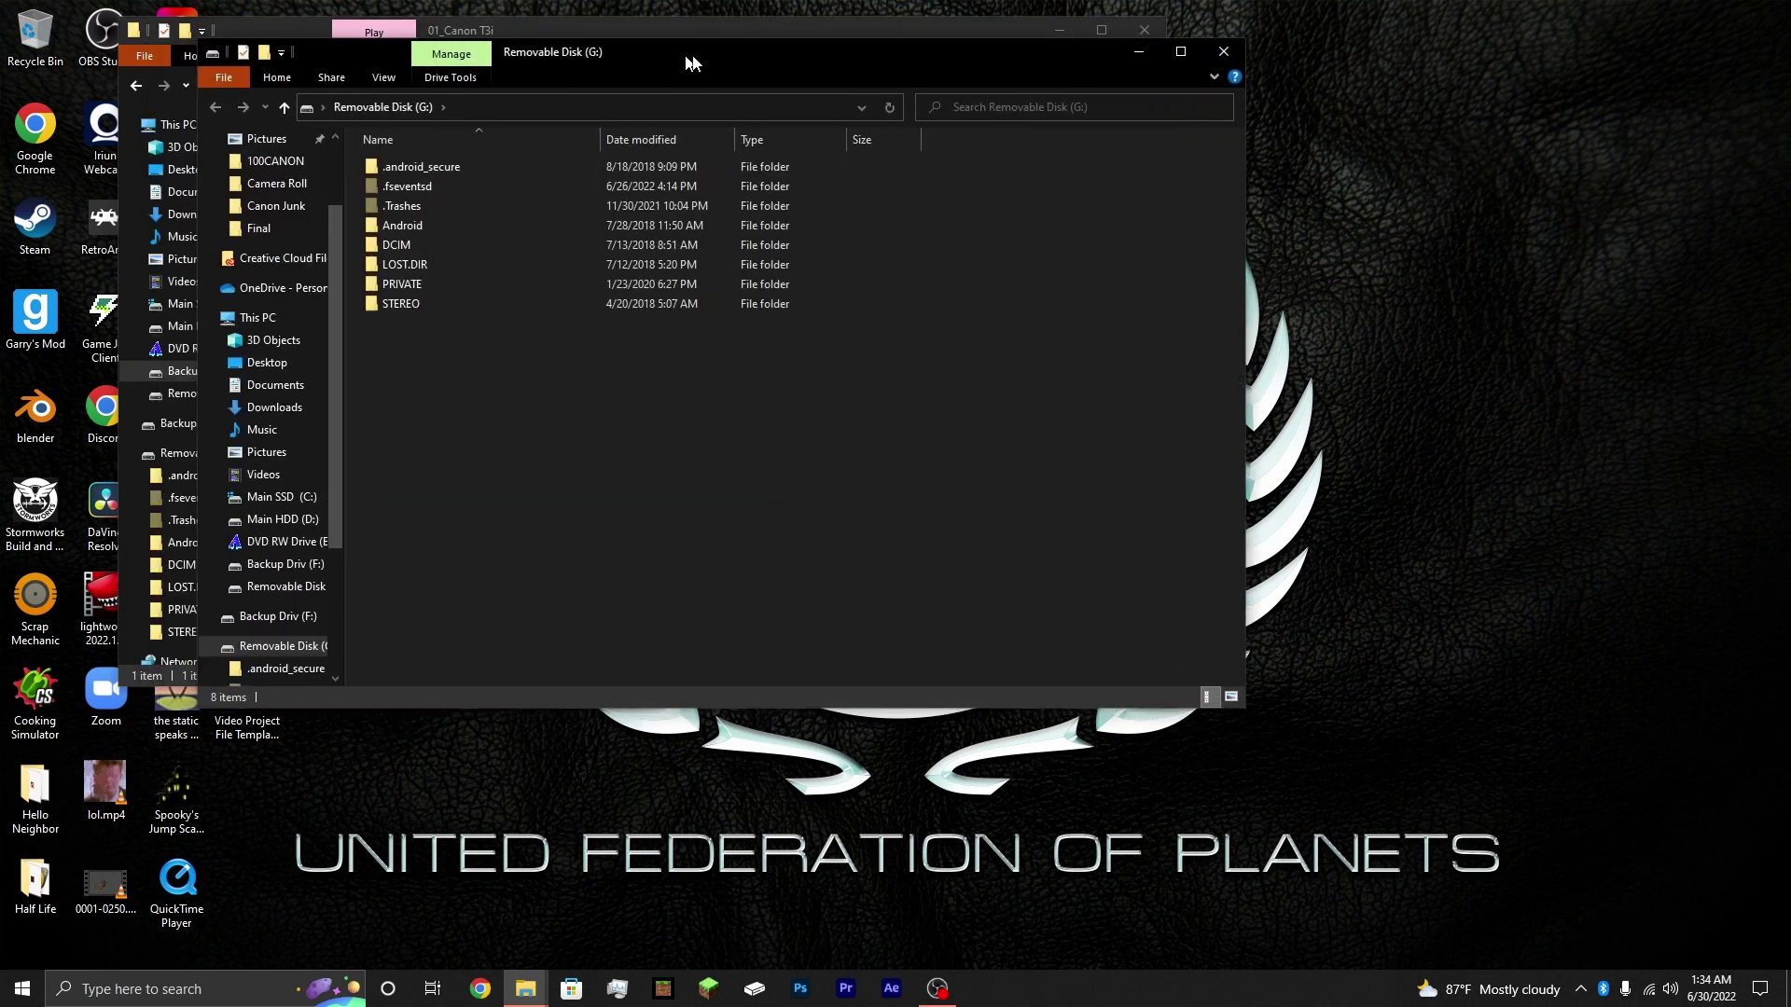
- Navigate to Editing Workflow Tutorial > 02_Audio > 01_Recorder_A
drag(630, 57, 1121, 87)
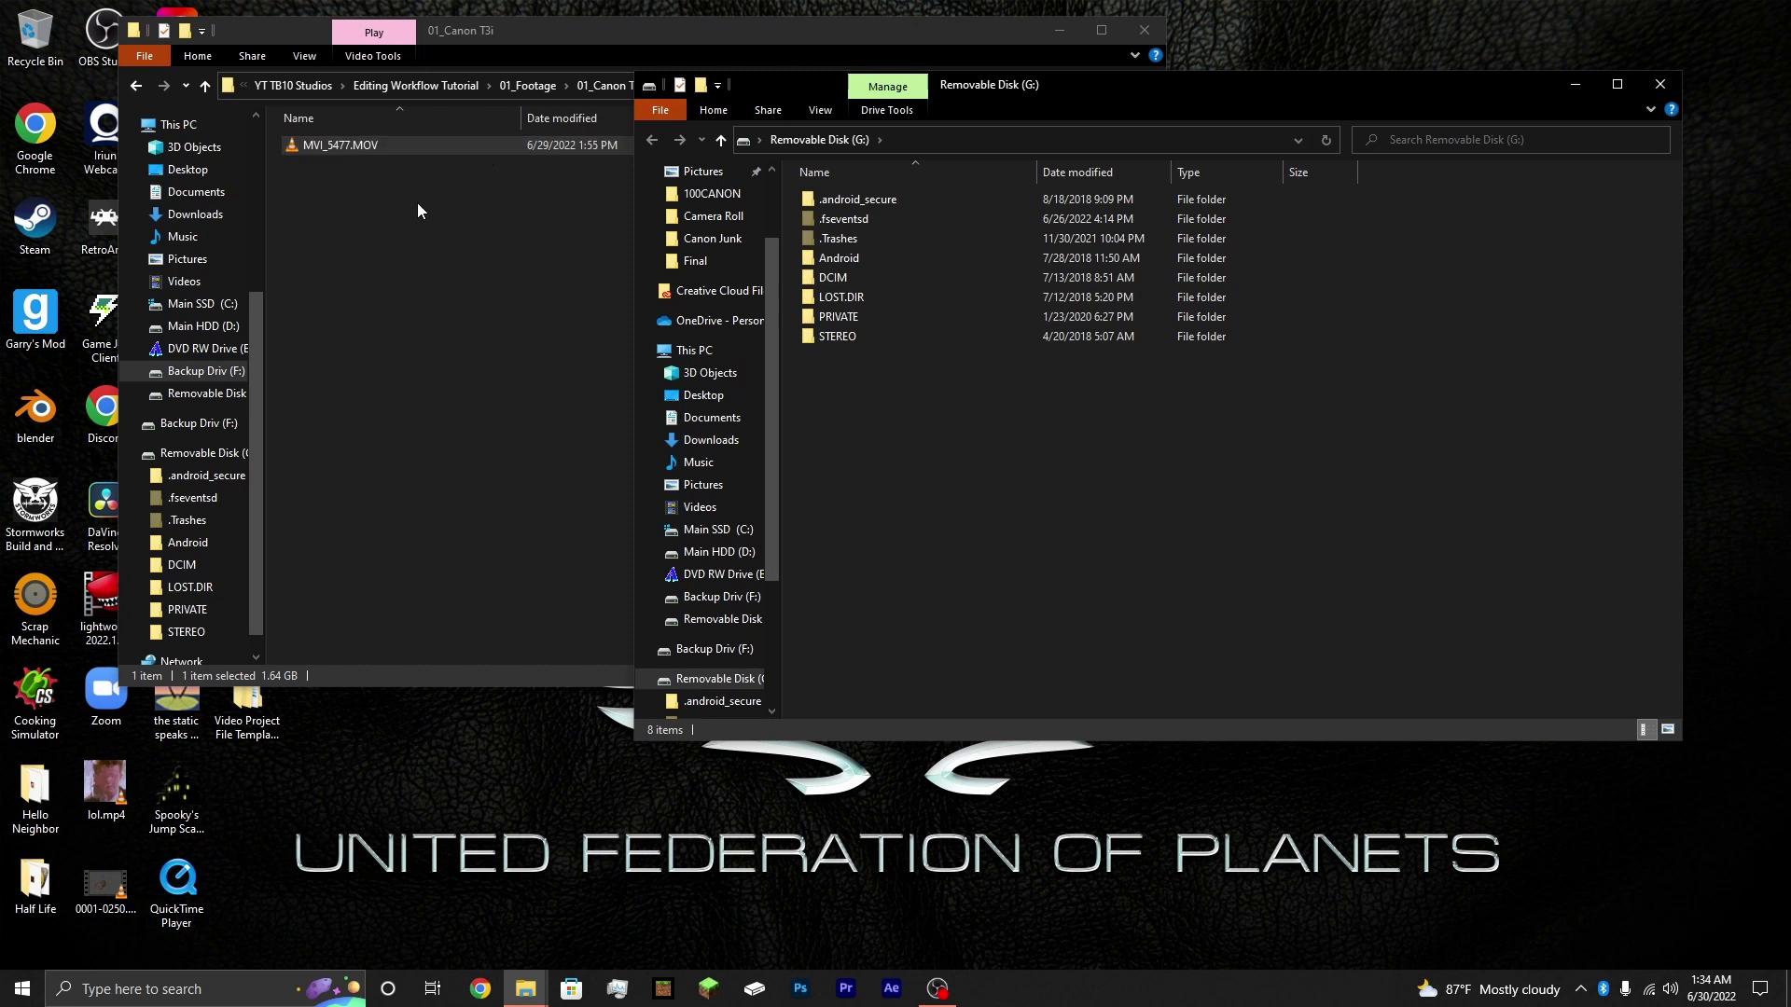
click(560, 28)
click(534, 87)
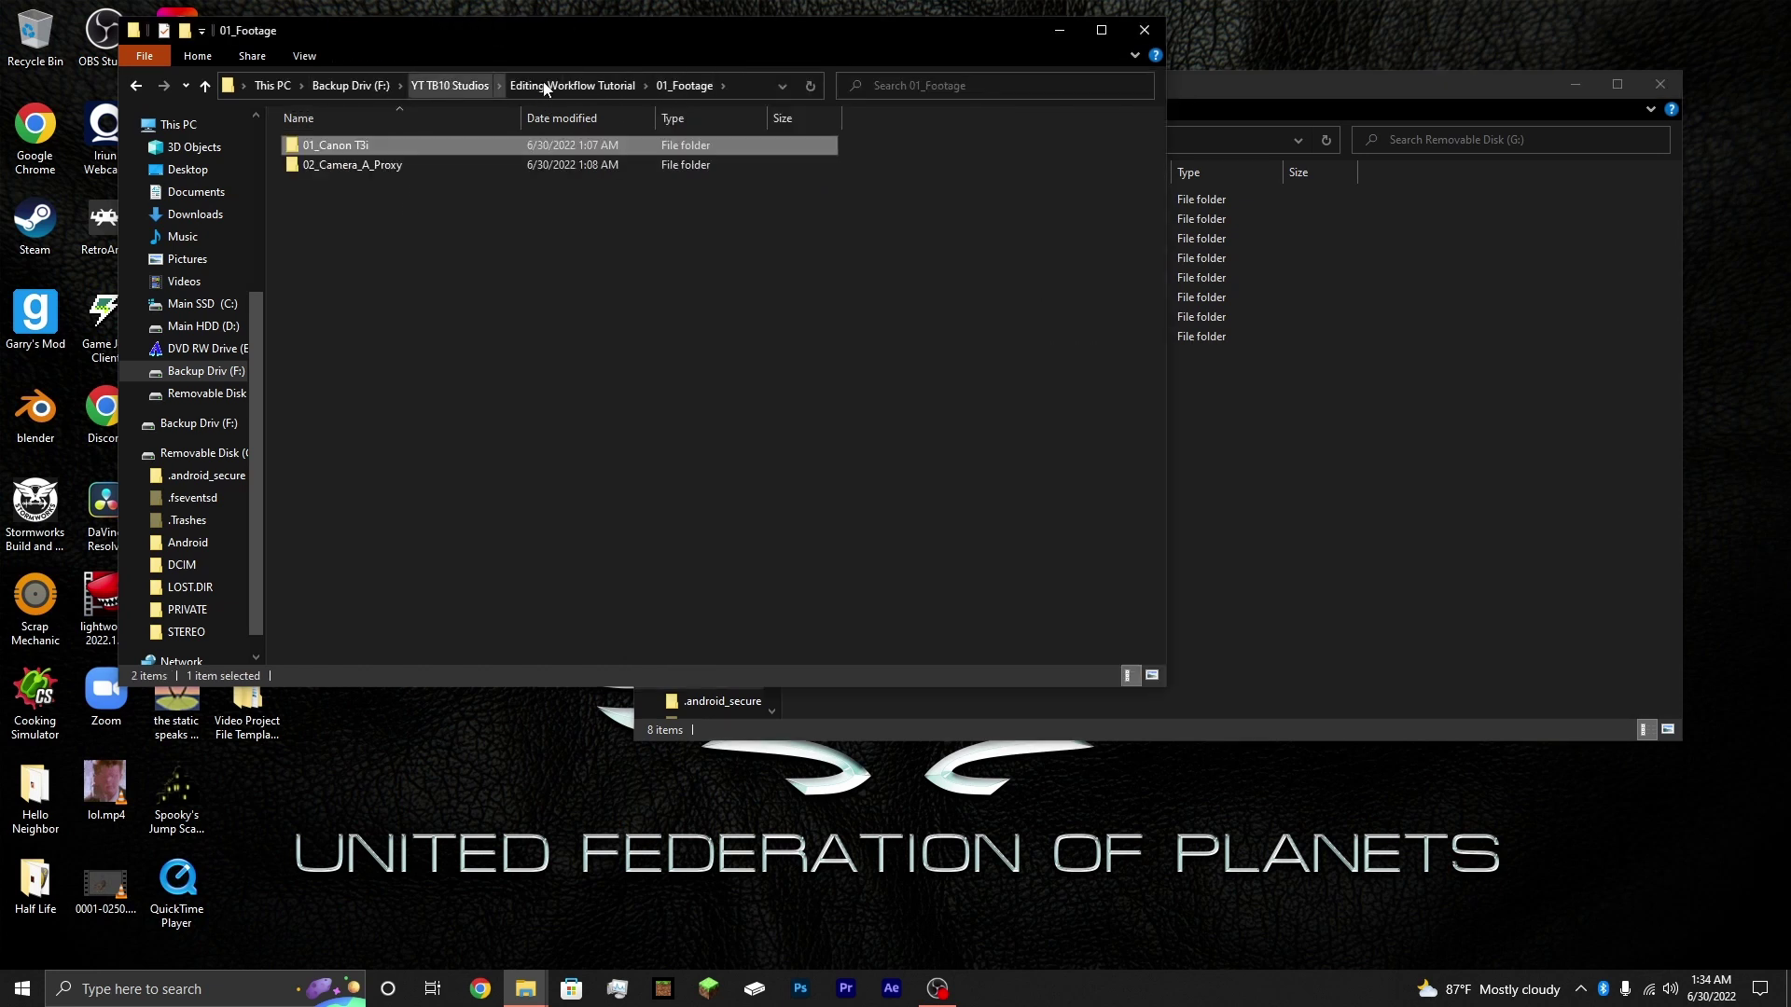
click(529, 87)
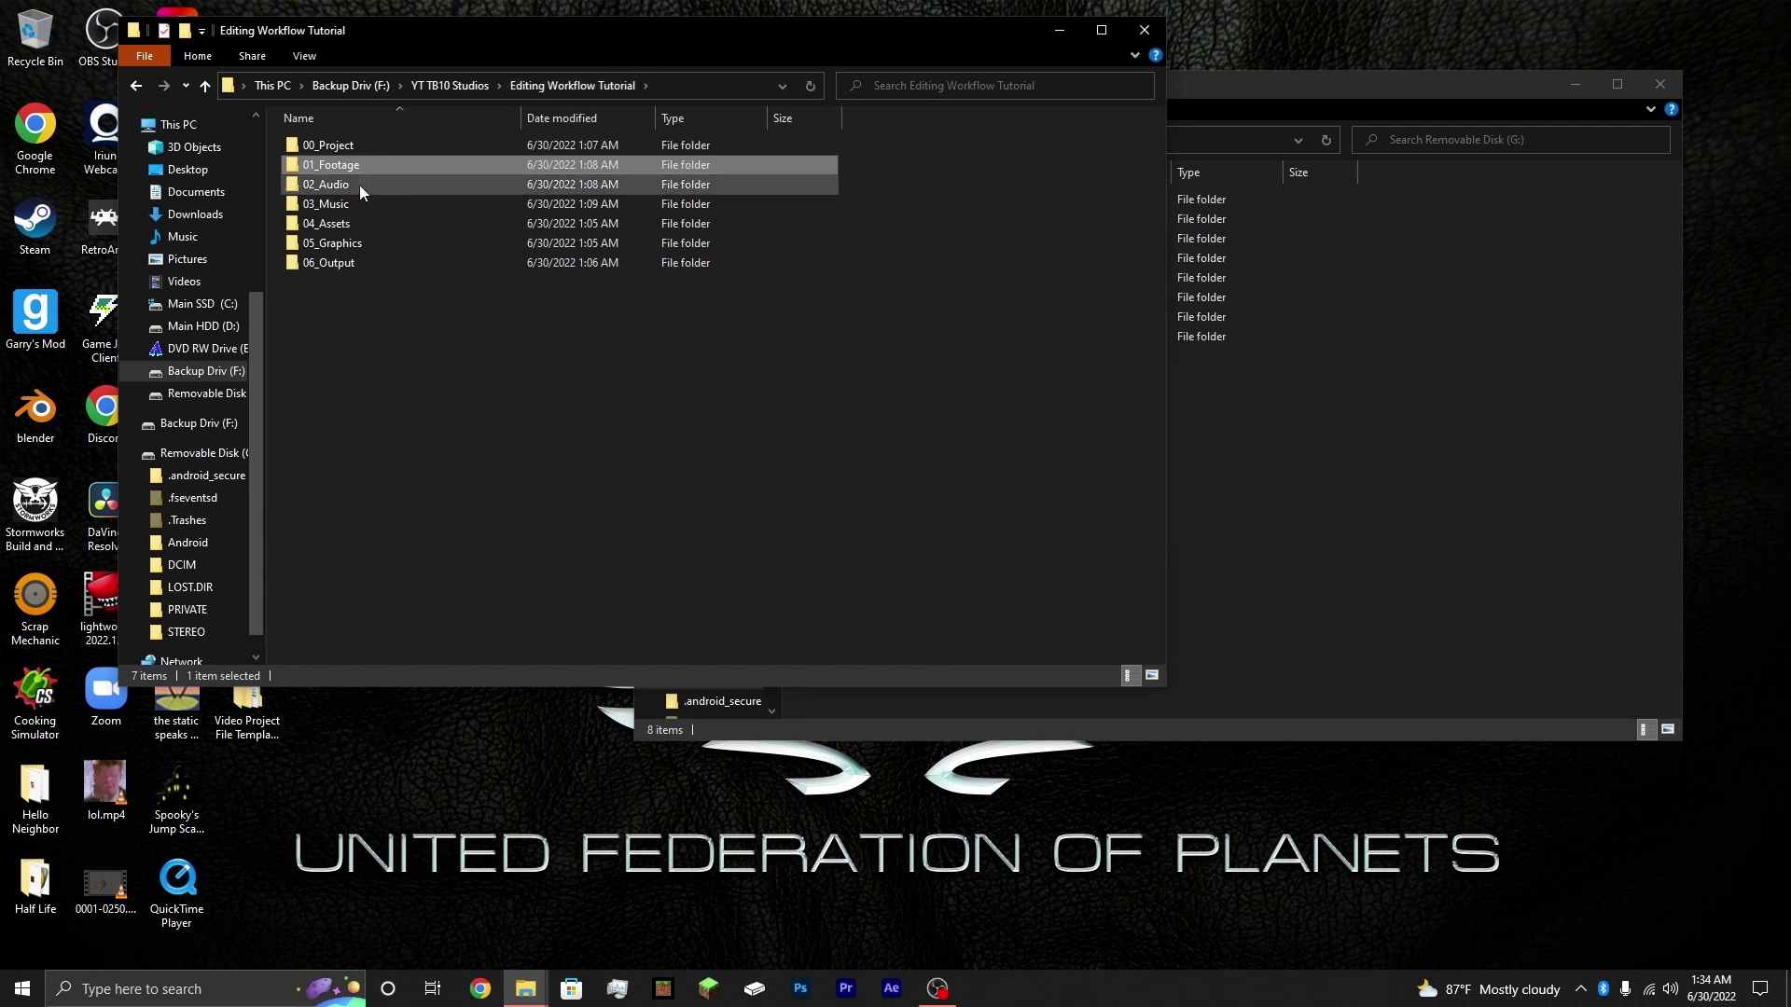
double_click(360, 185)
click(369, 142)
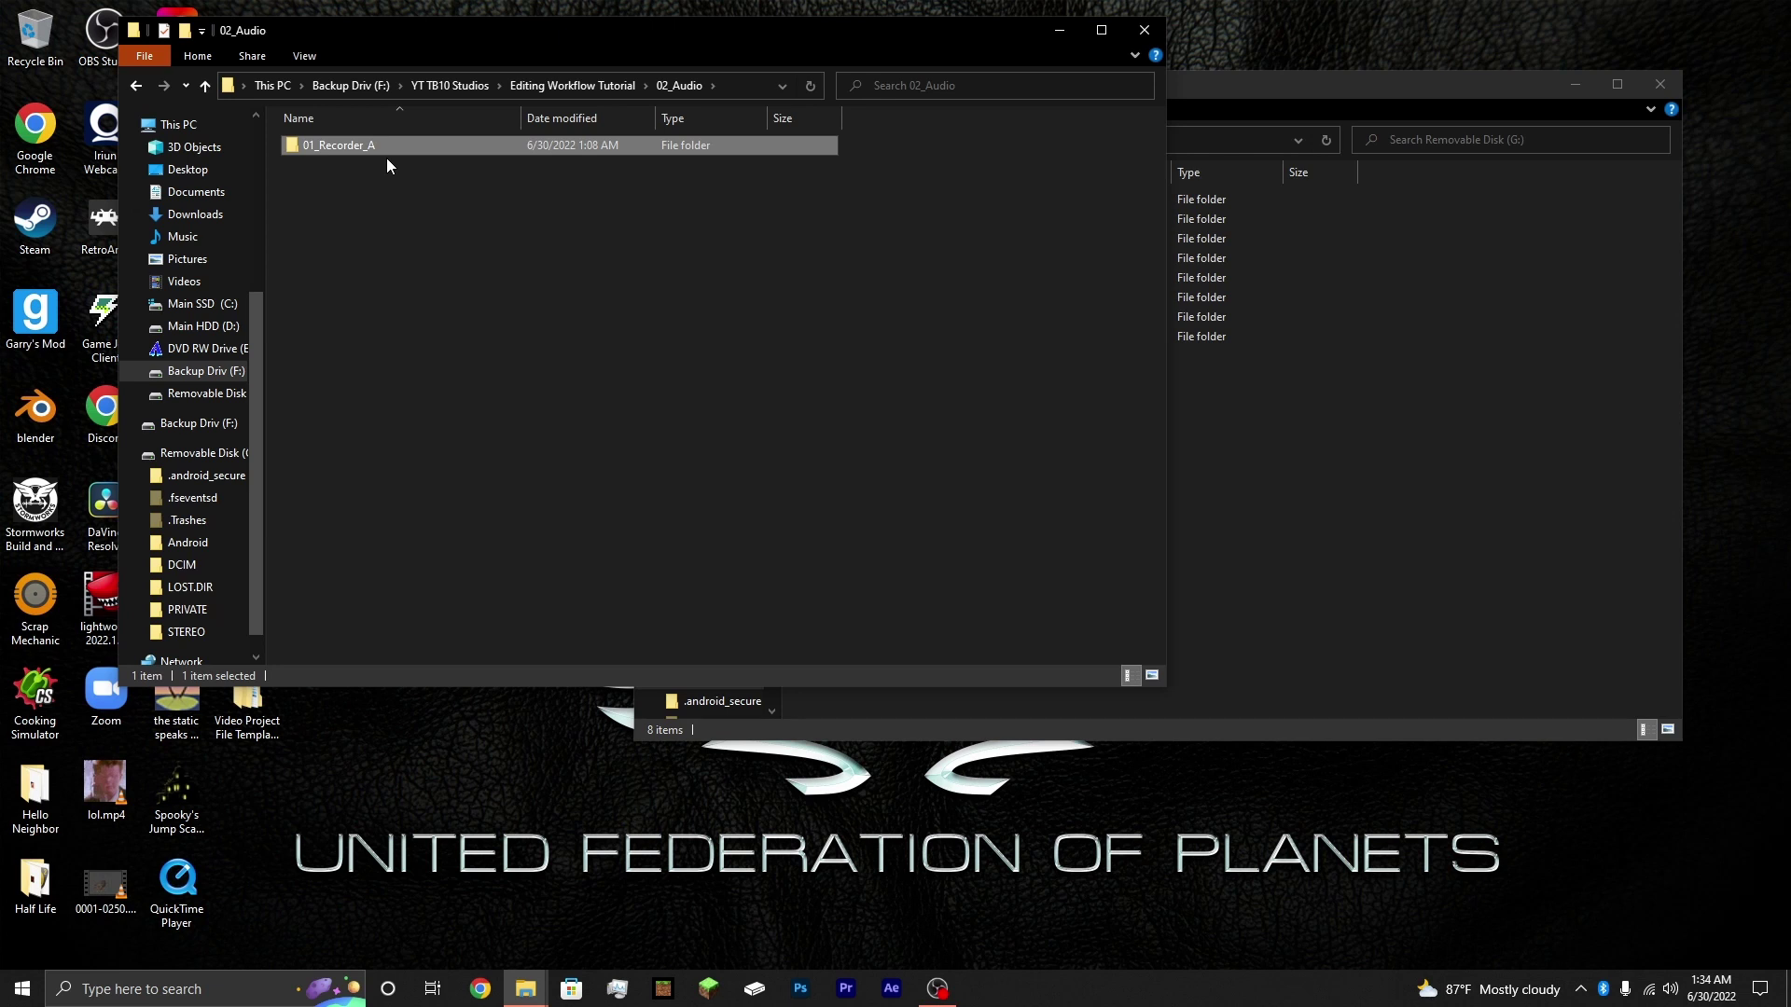
double_click(388, 144)
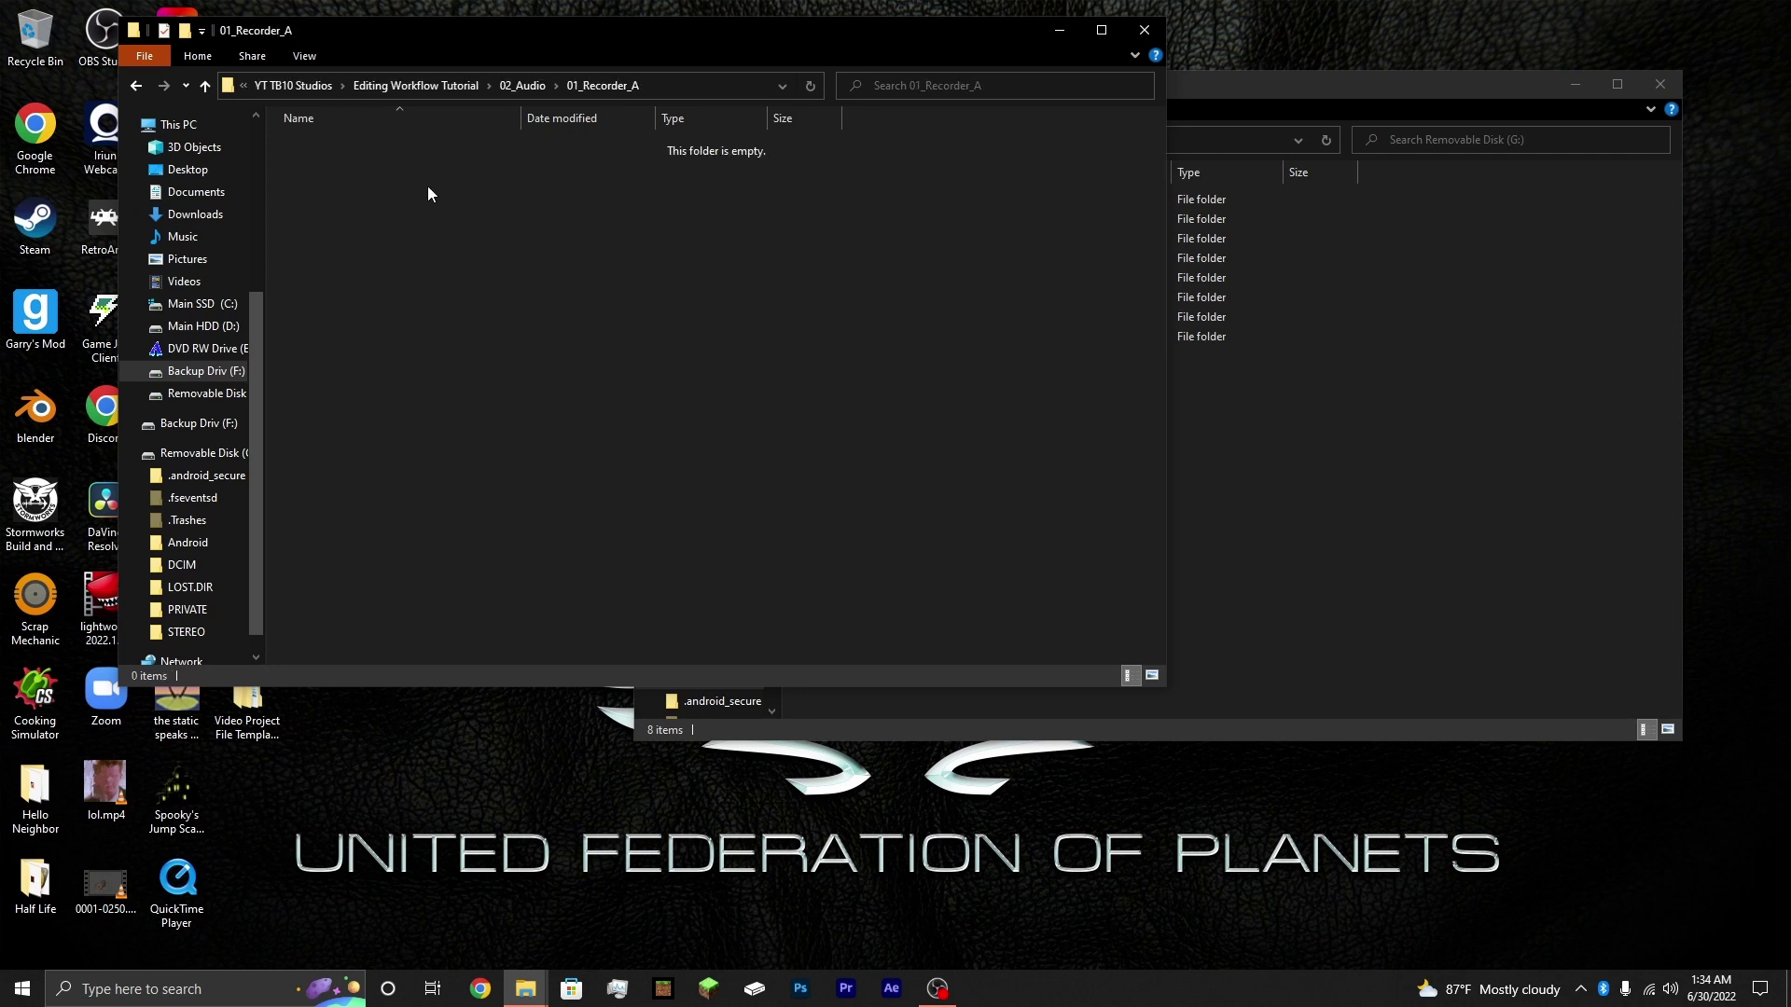
- Copy ZOOM0002.WAV from the card's STEREO\FOLDER01 into 01_Recorder_A
click(1233, 421)
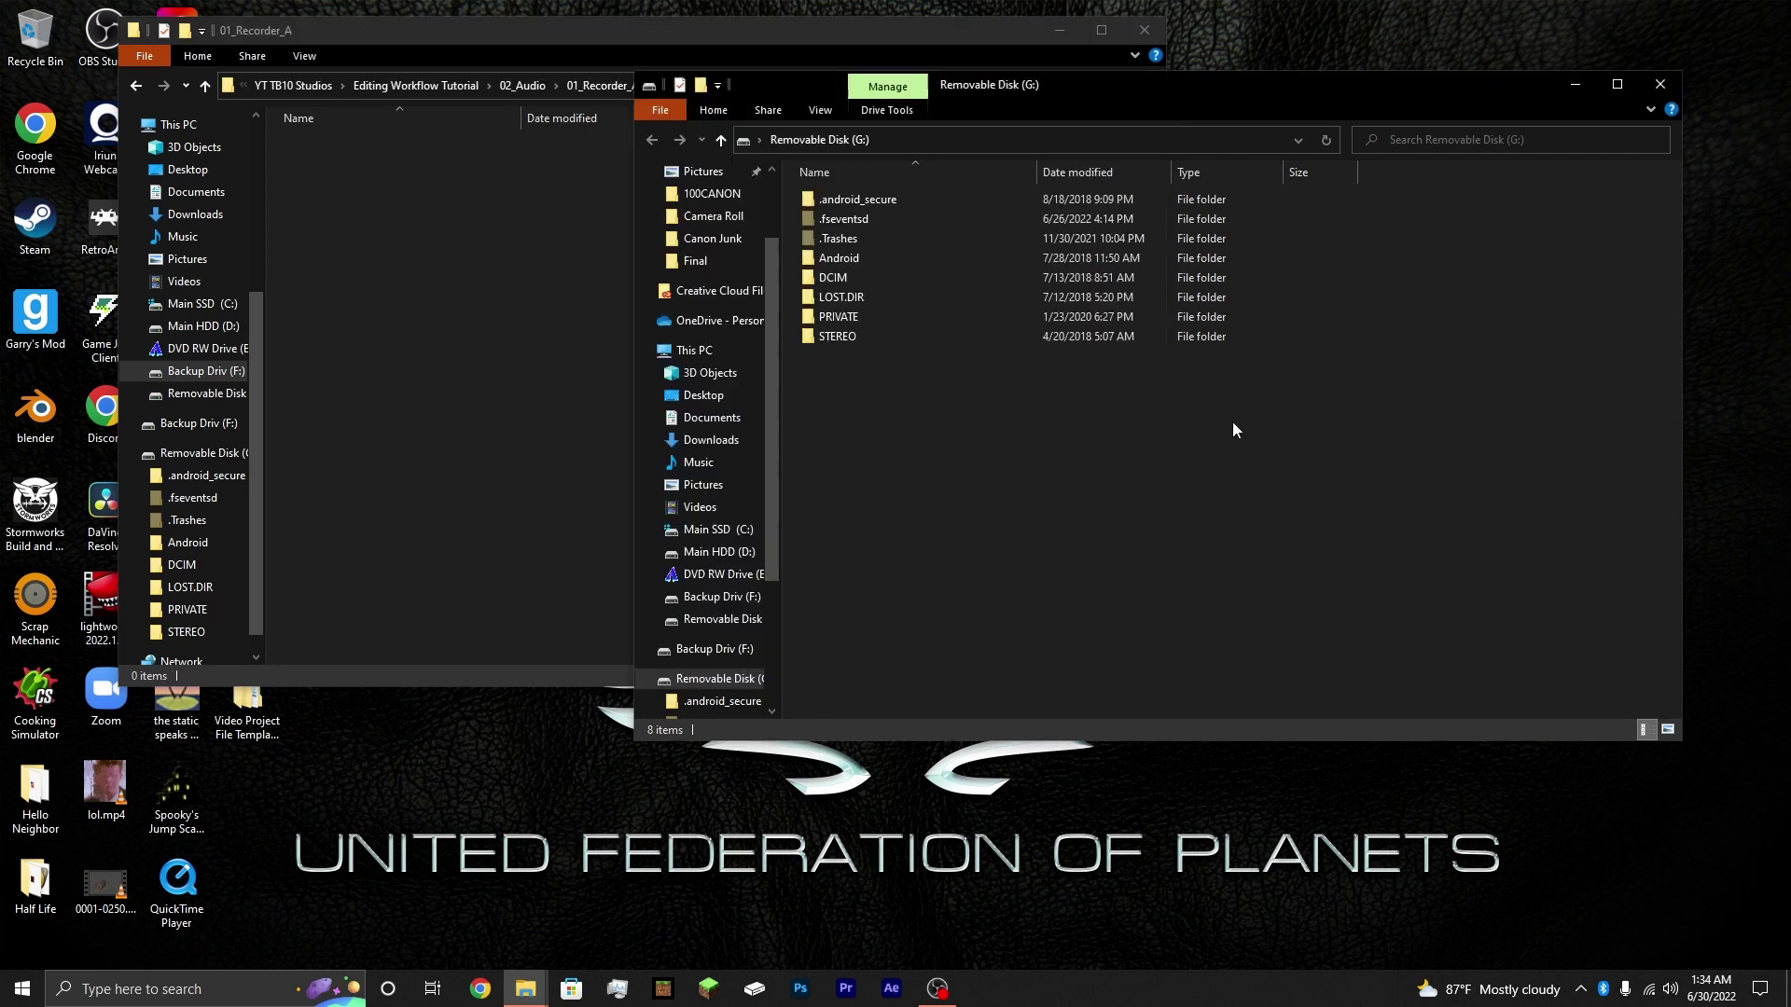
double_click(894, 336)
double_click(875, 199)
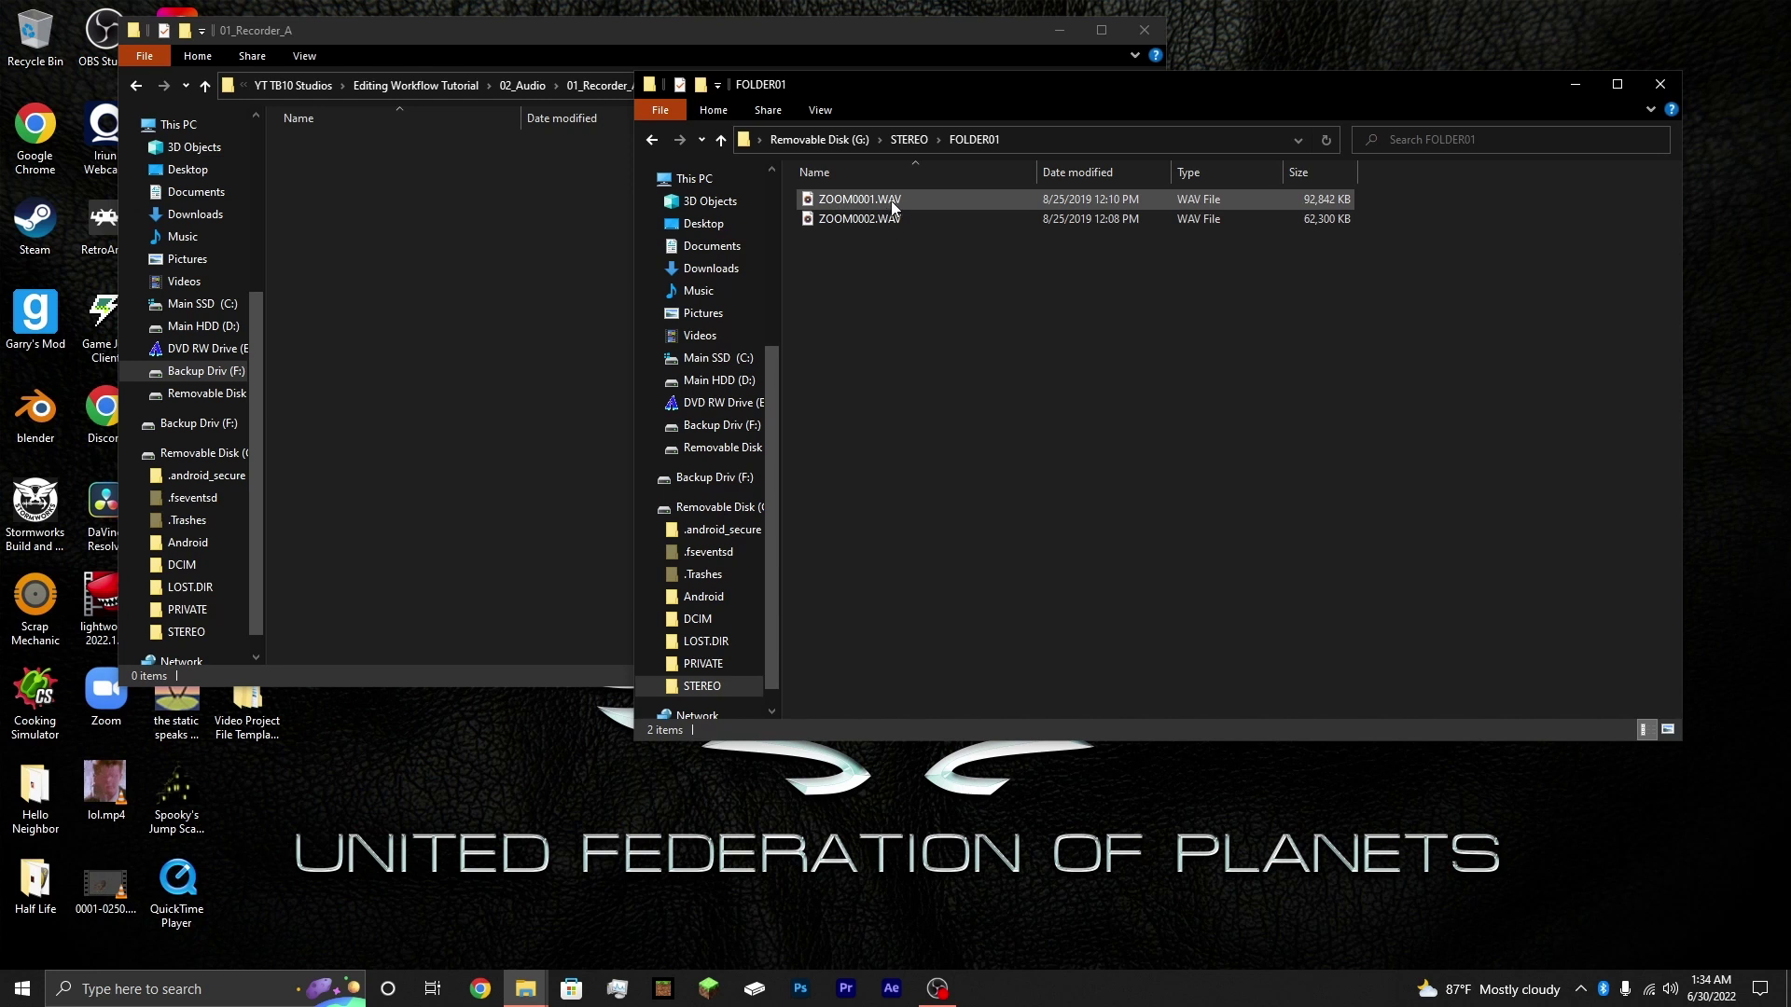
click(1086, 220)
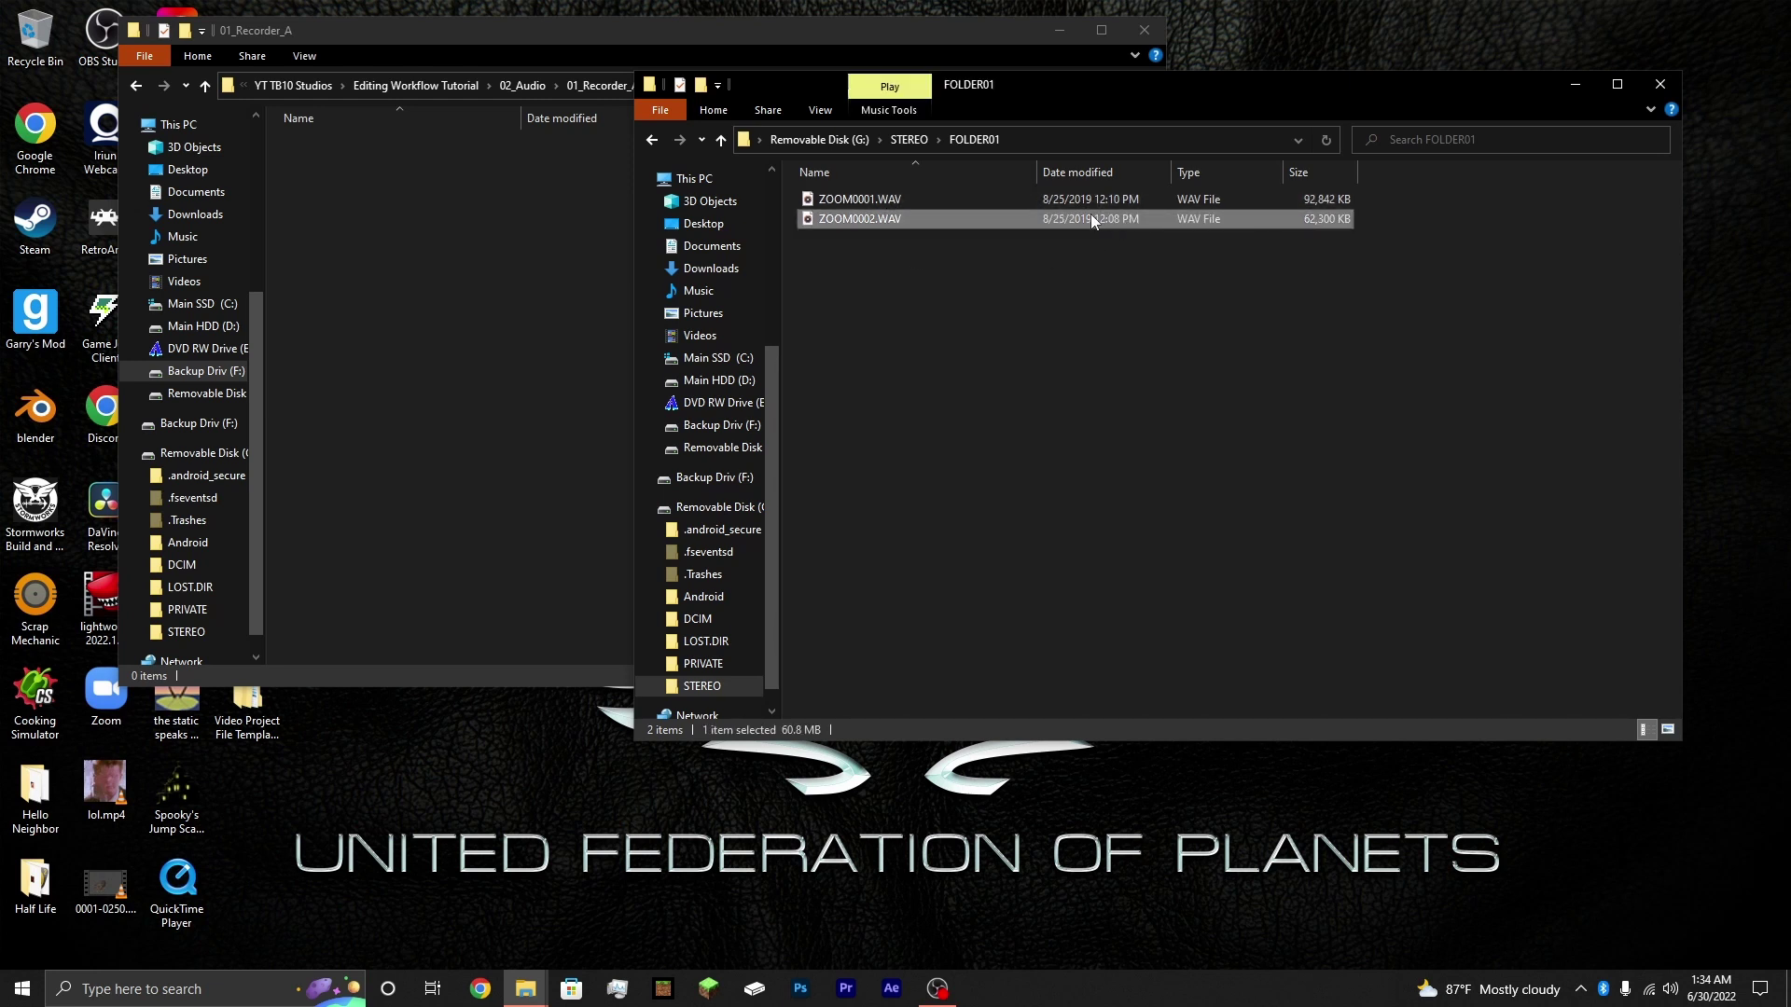
drag(1060, 214, 550, 428)
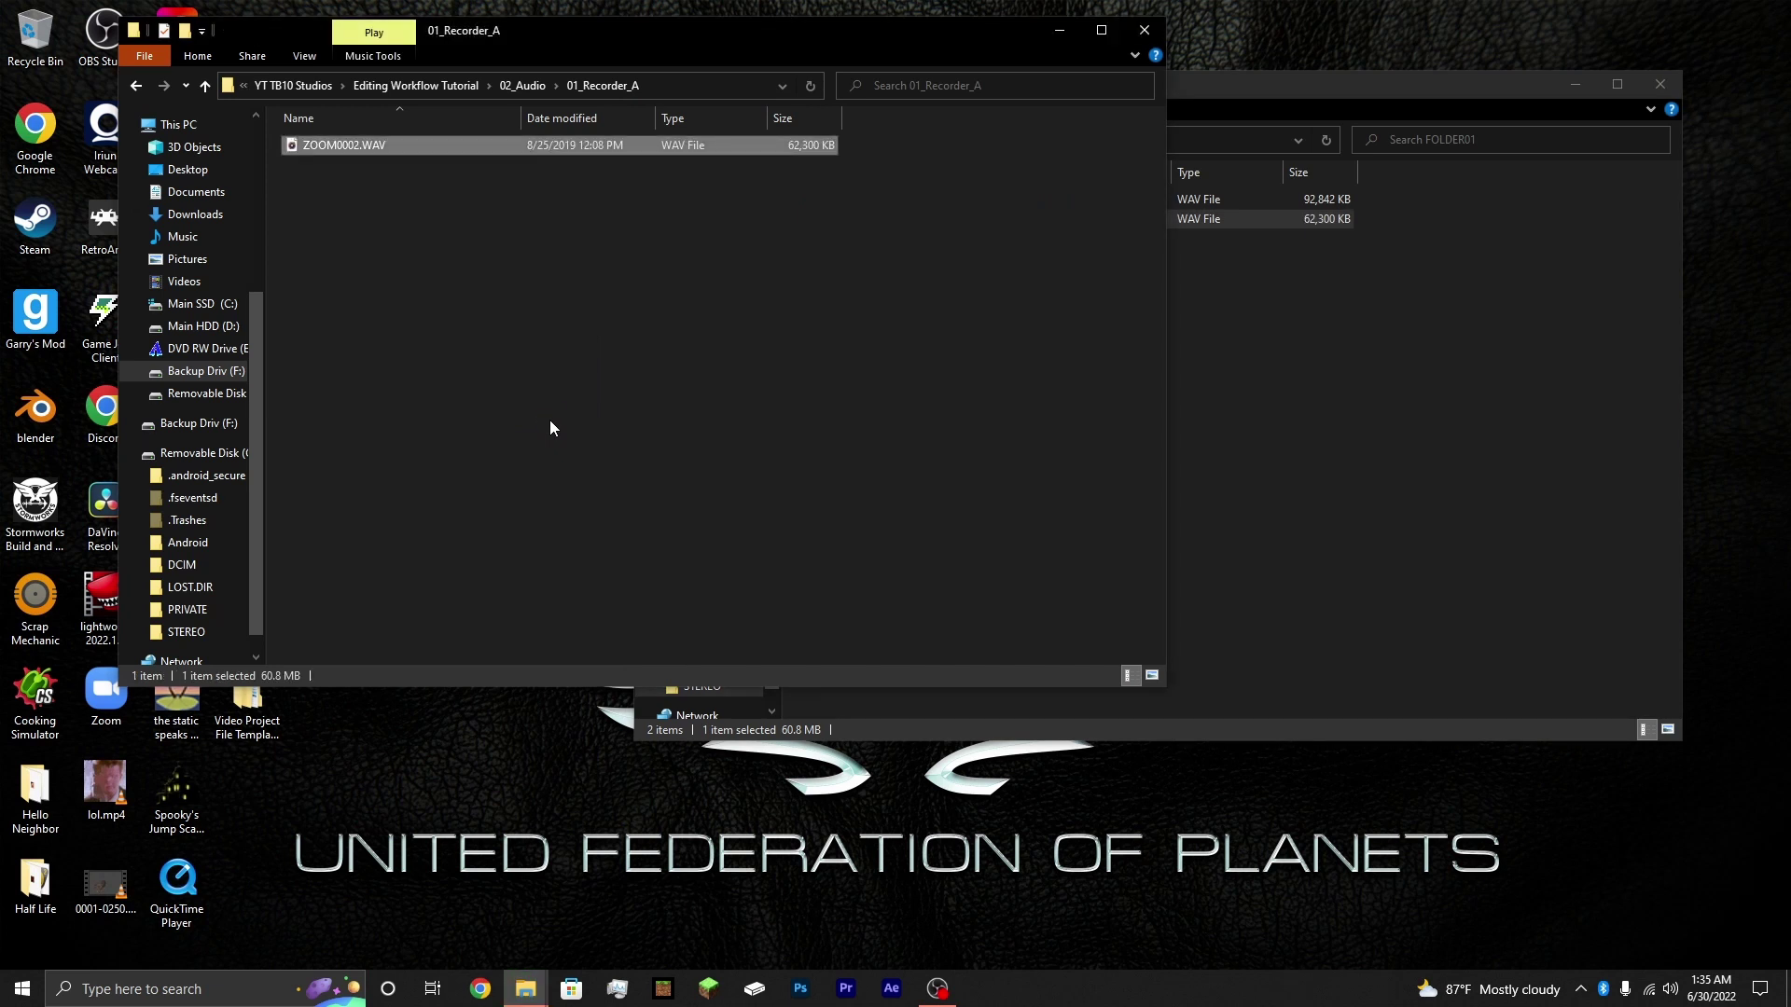
click(1496, 436)
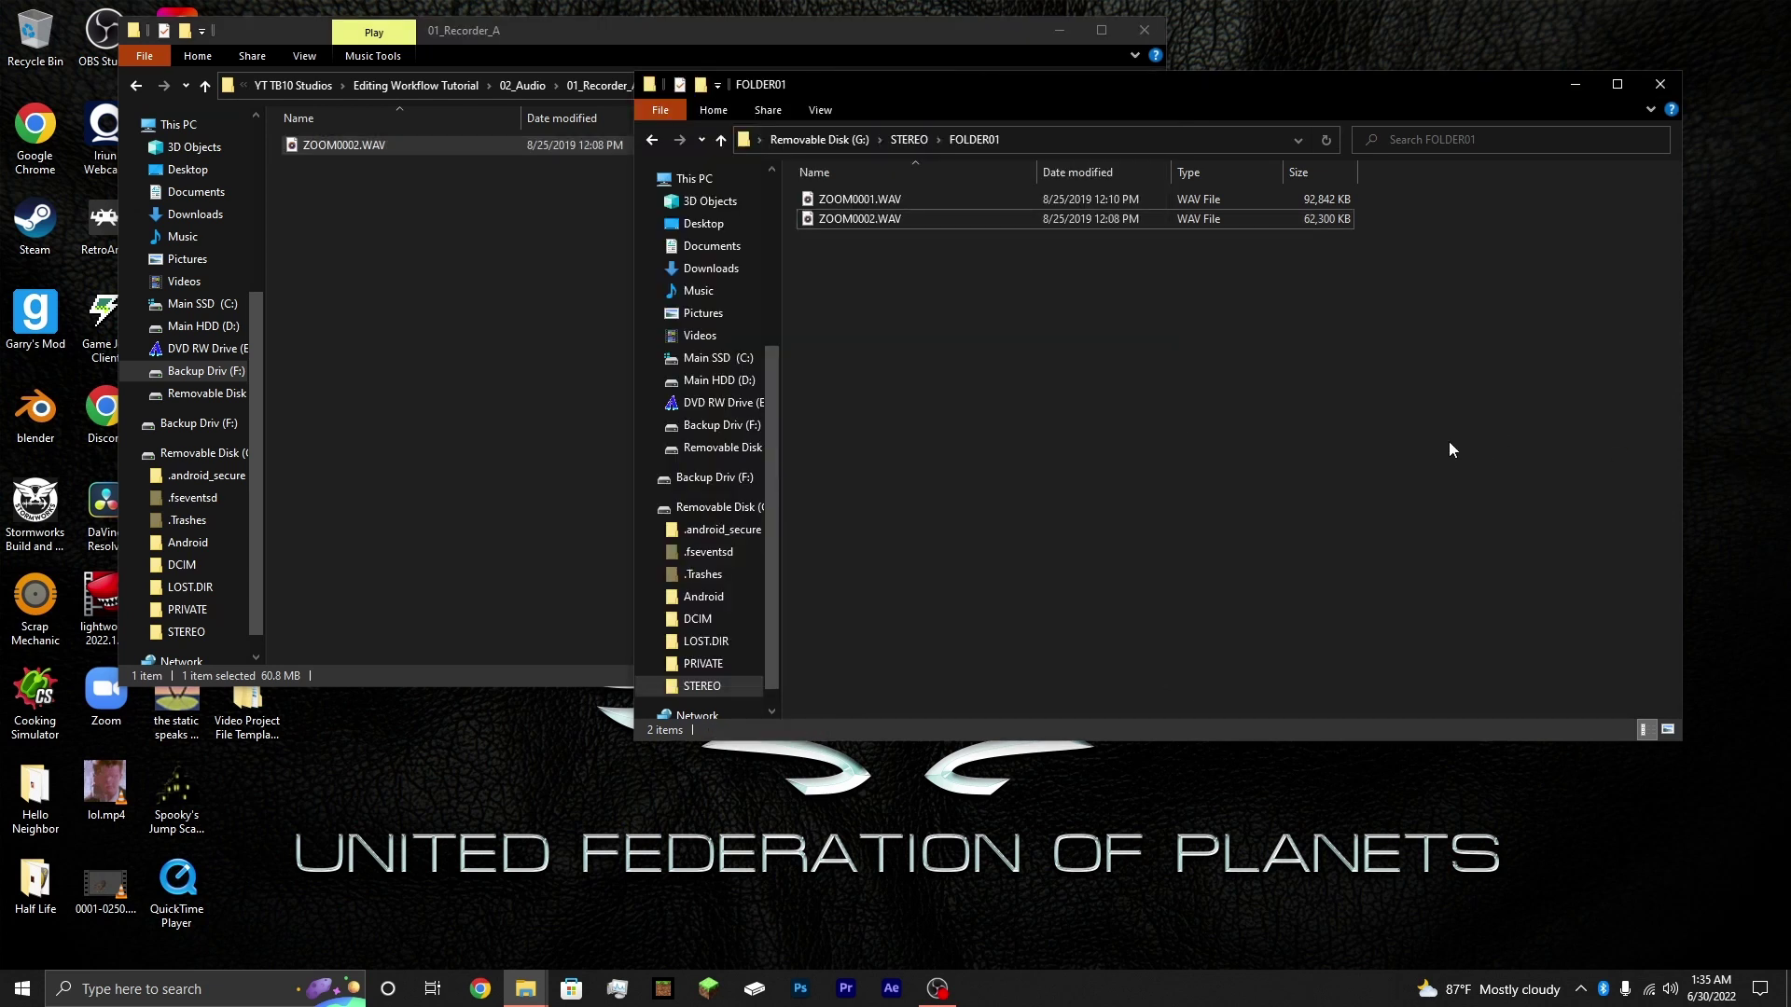
- Close the FOLDER01 window and safely eject Removable Disk (G:)
click(1660, 91)
click(1581, 988)
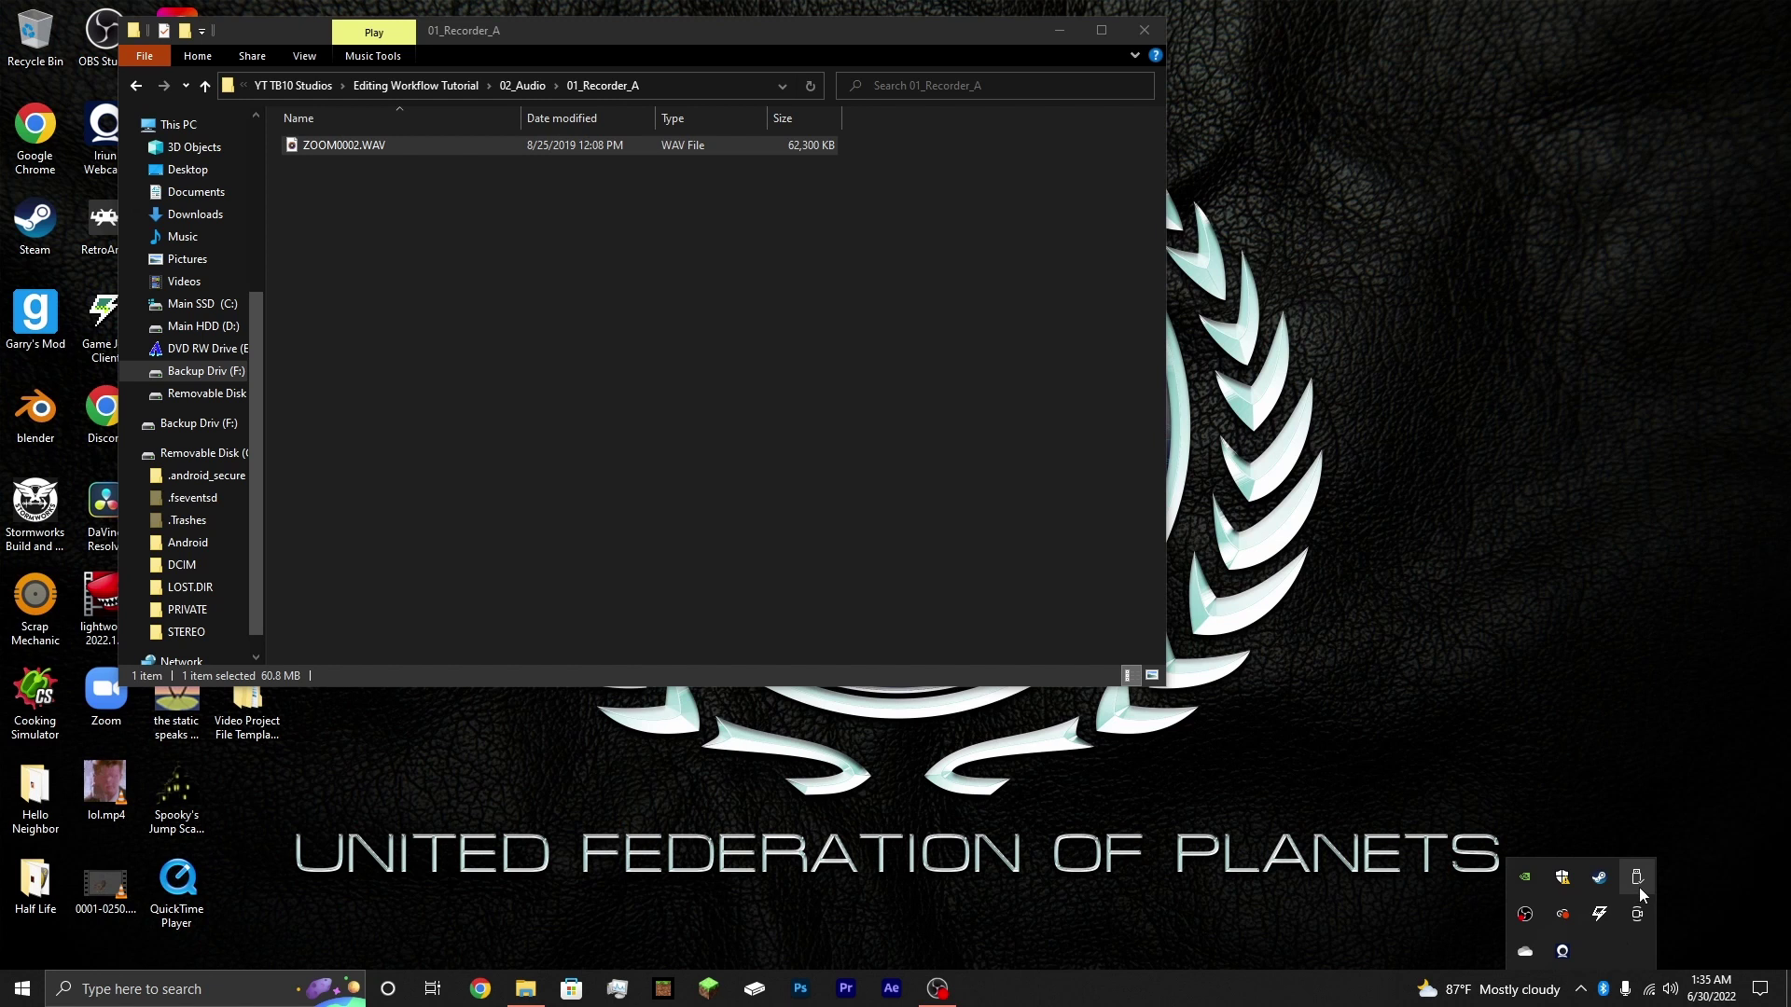
click(1638, 887)
click(1637, 876)
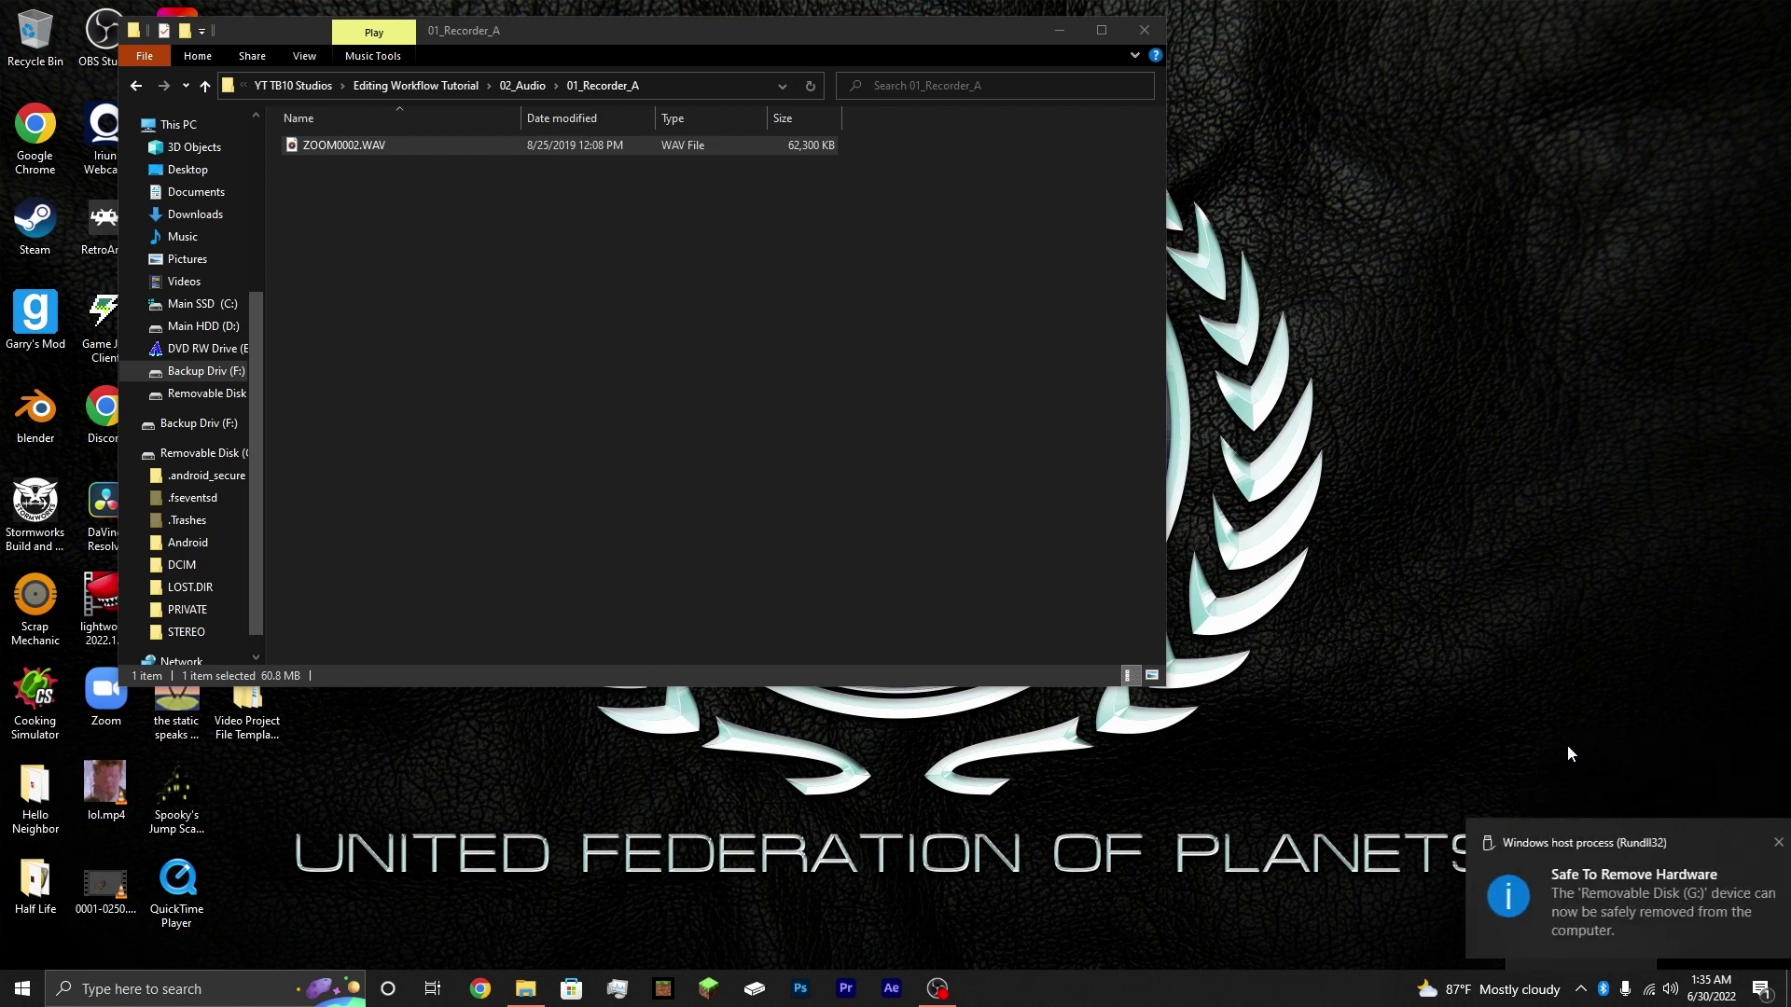
click(1779, 842)
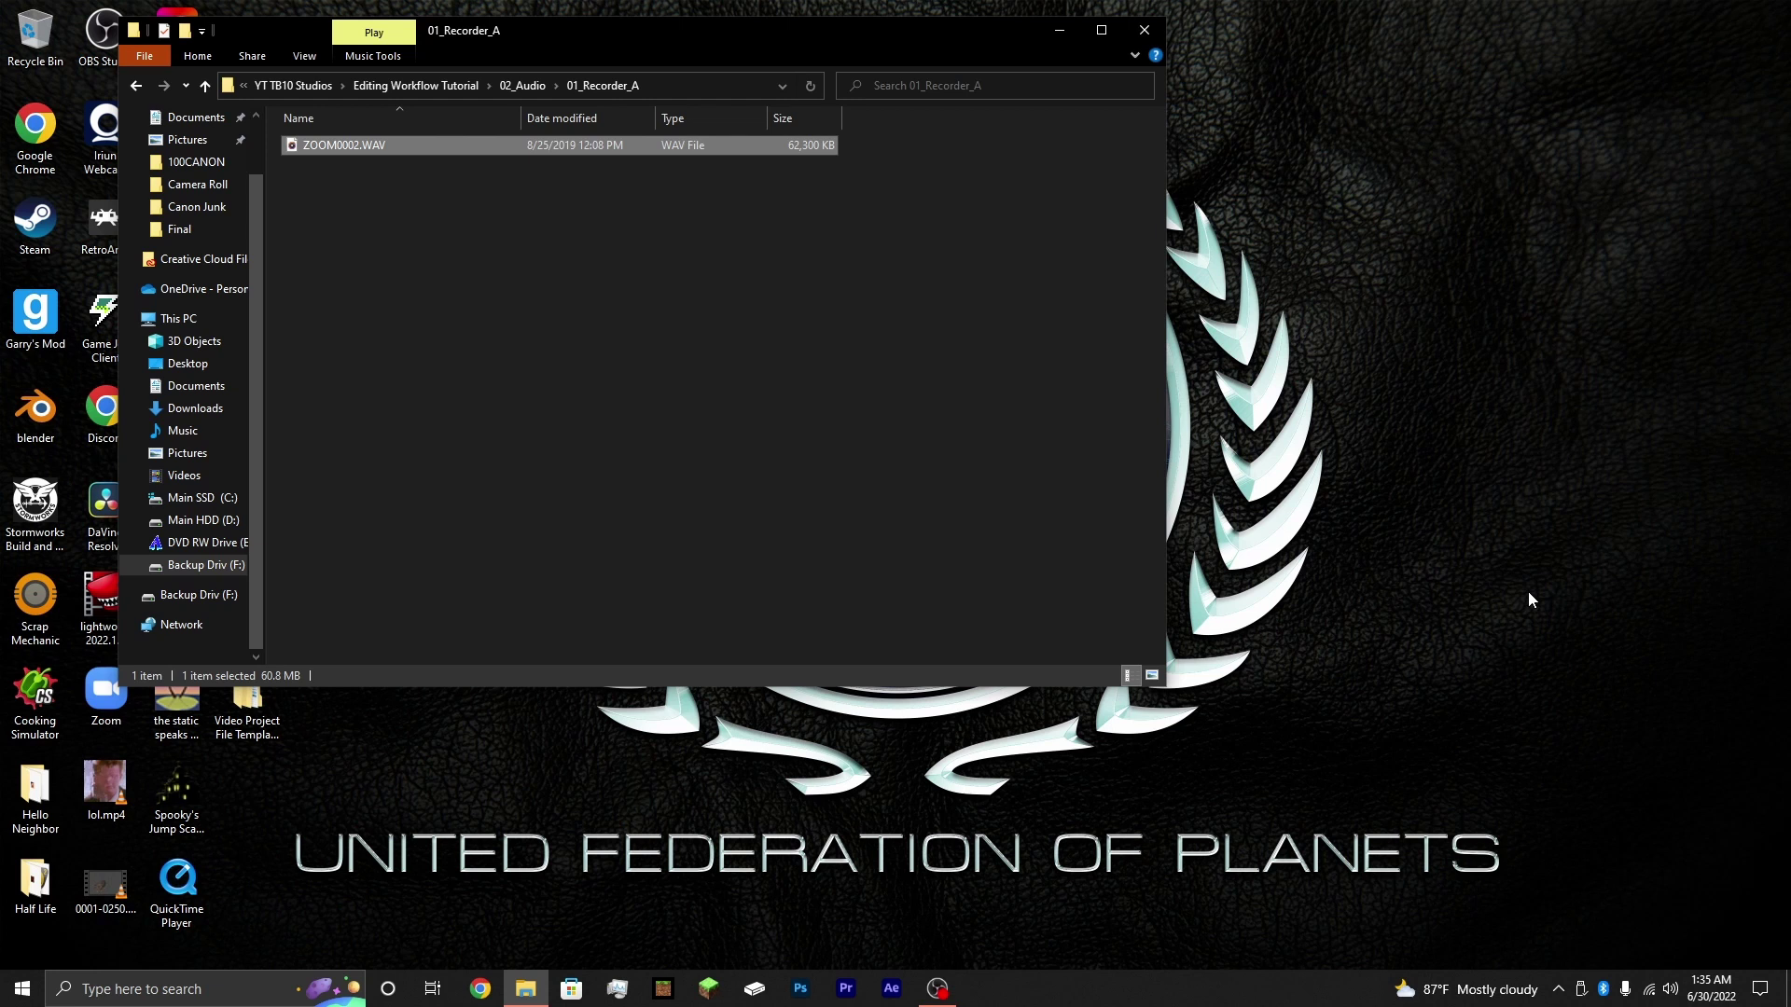
- Open Project Template.prproj from 00_Project\01_Premiere Pro in Premiere Pro
click(415, 85)
double_click(360, 149)
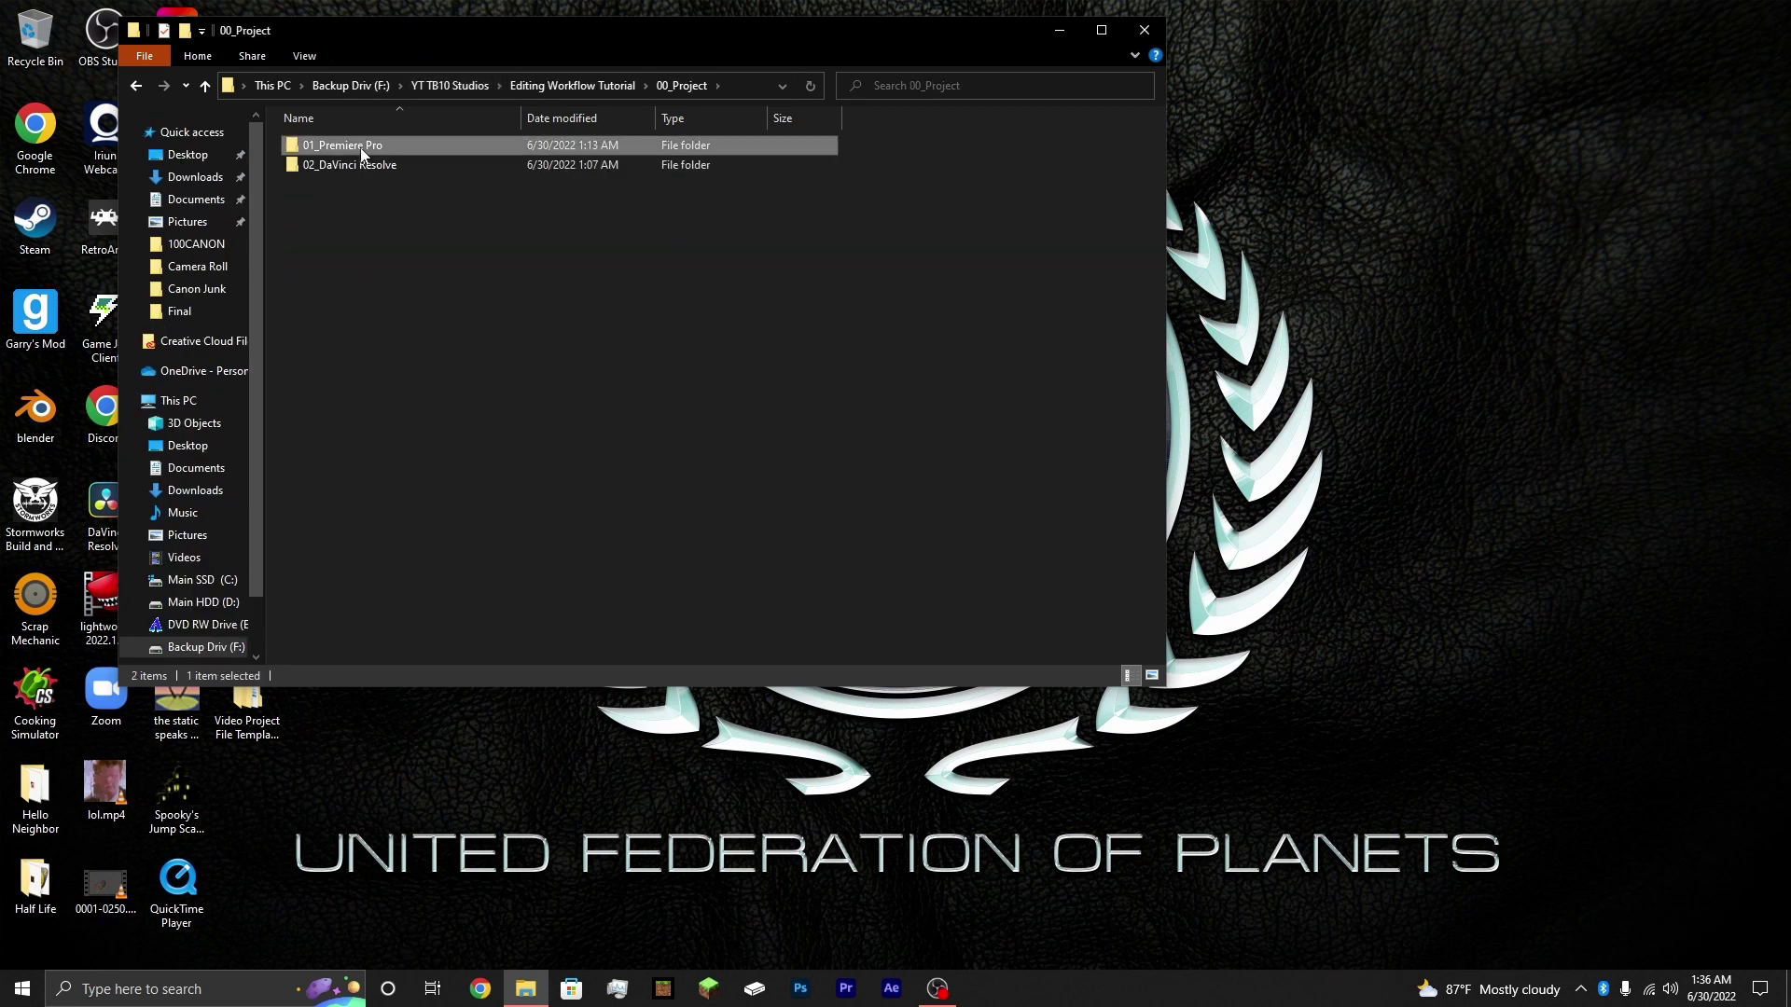
double_click(360, 149)
double_click(363, 165)
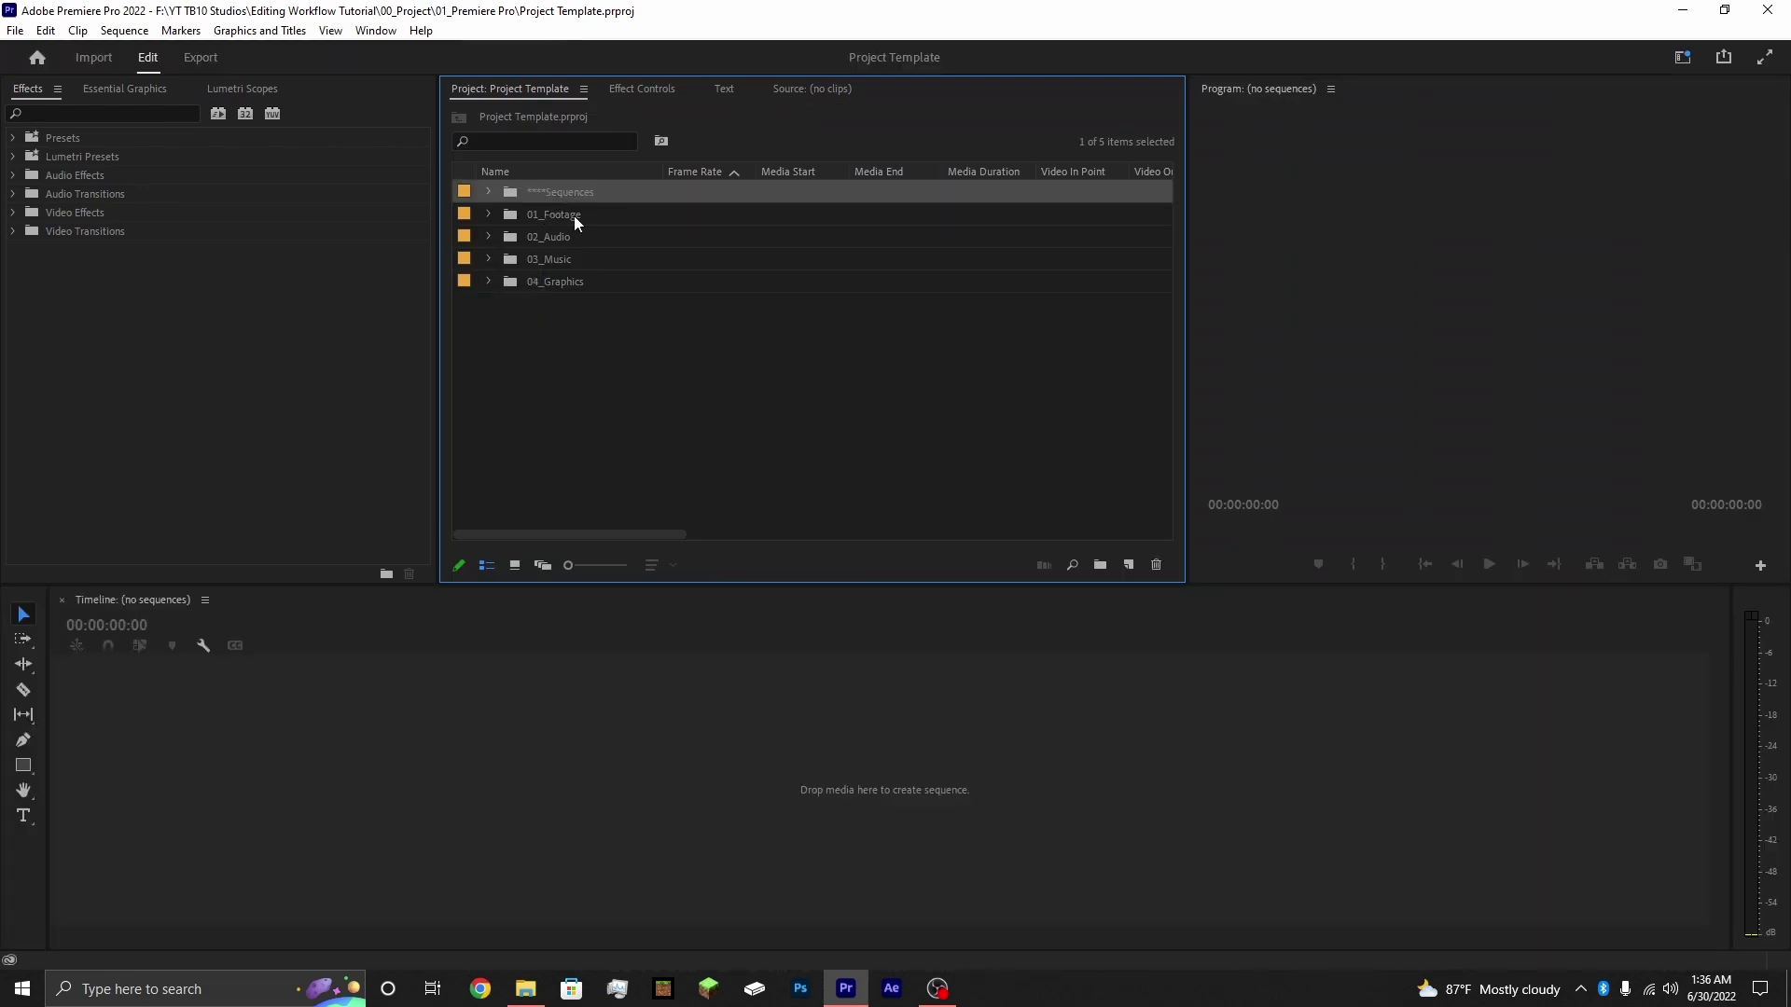
- Expand the 01_Footage bin and duplicate the _Camera_A bin
click(568, 263)
click(555, 283)
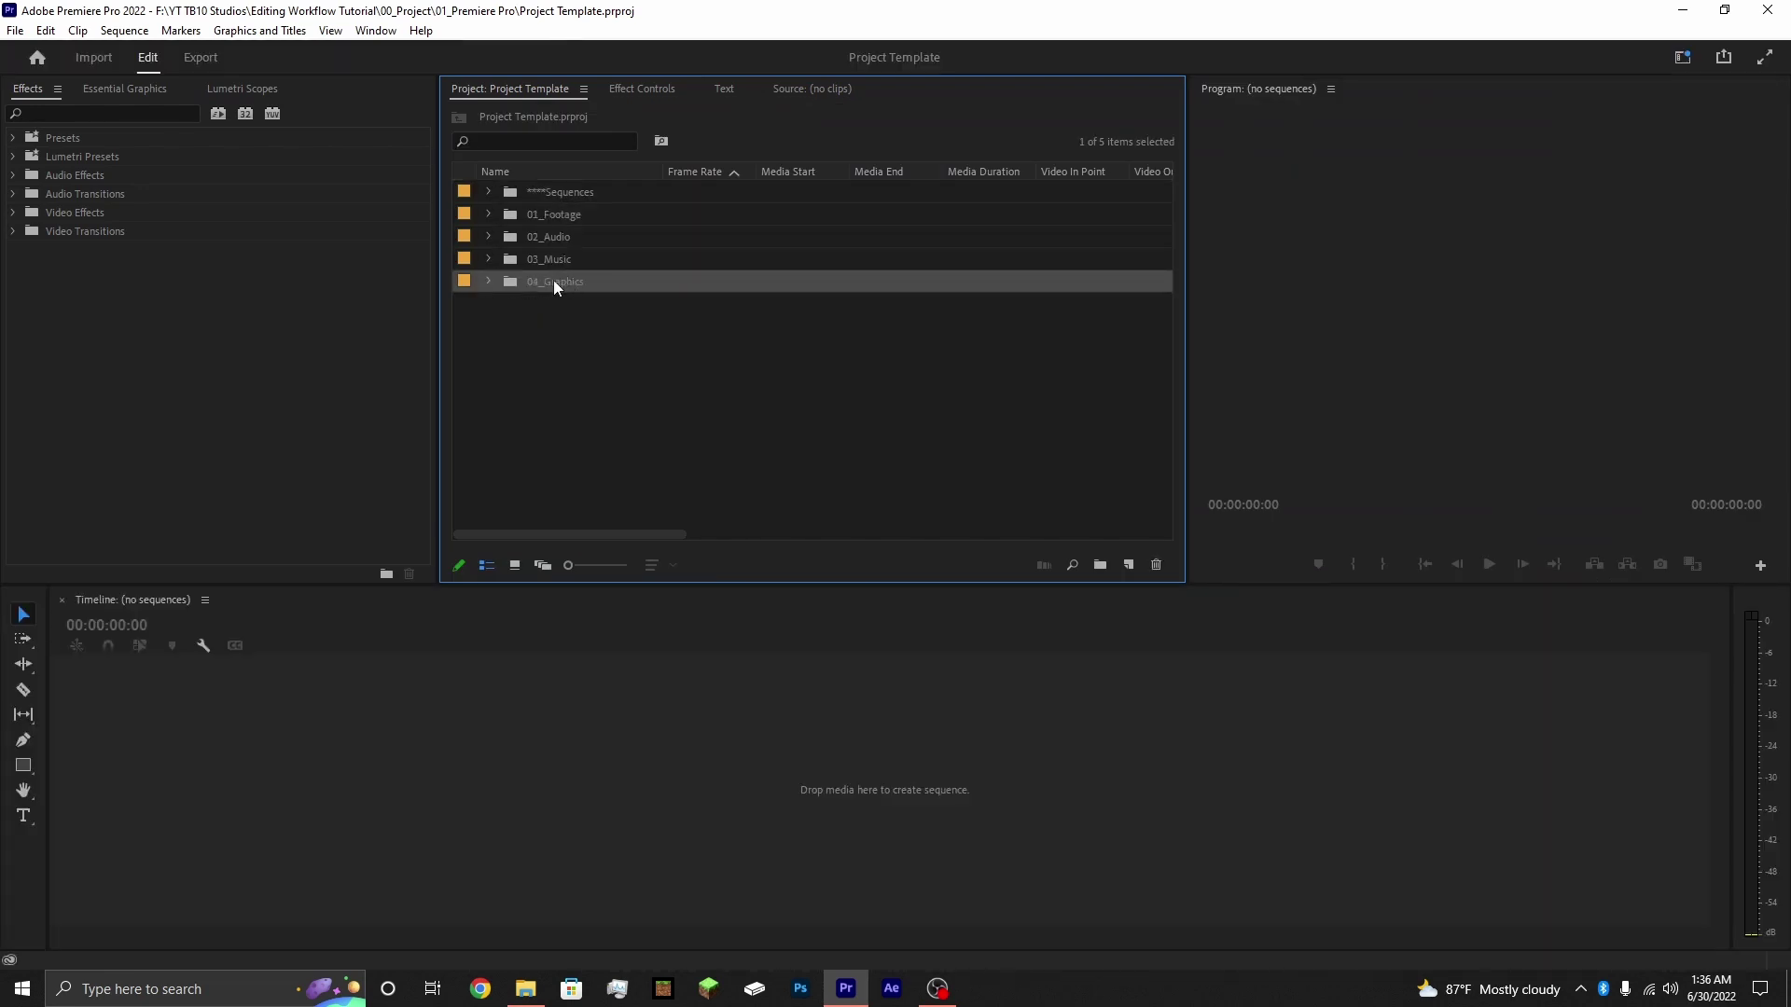
click(616, 344)
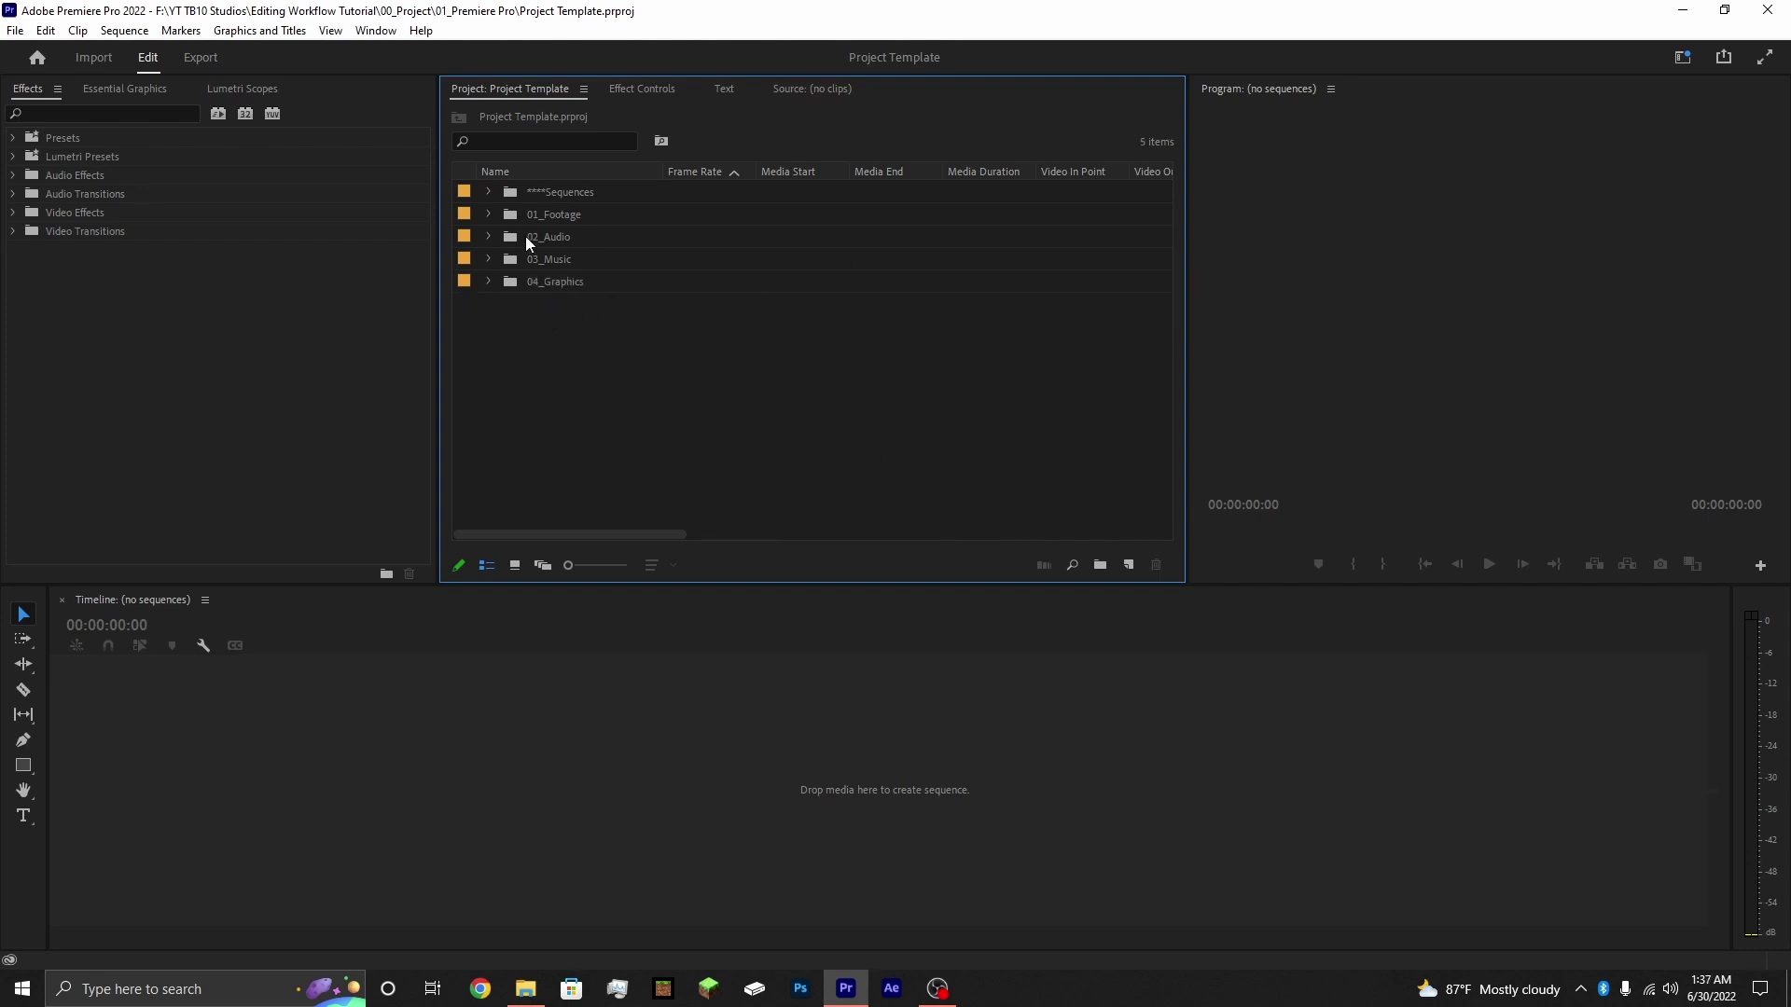
click(488, 214)
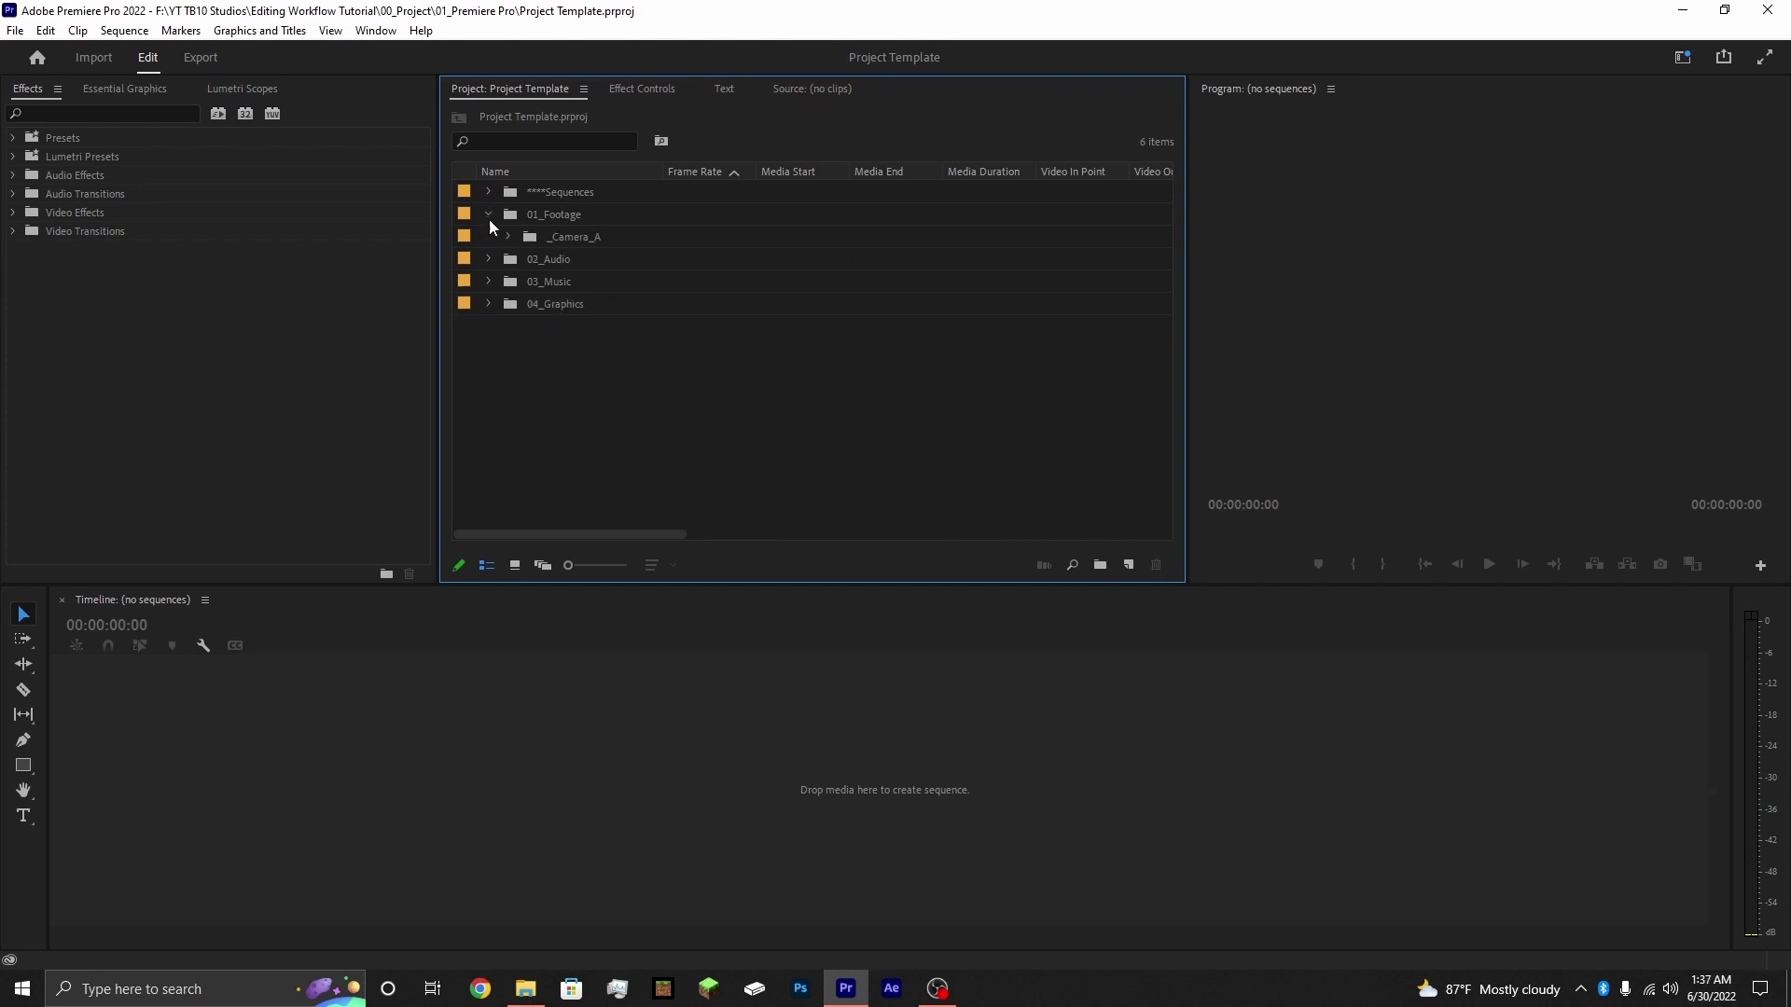
click(556, 214)
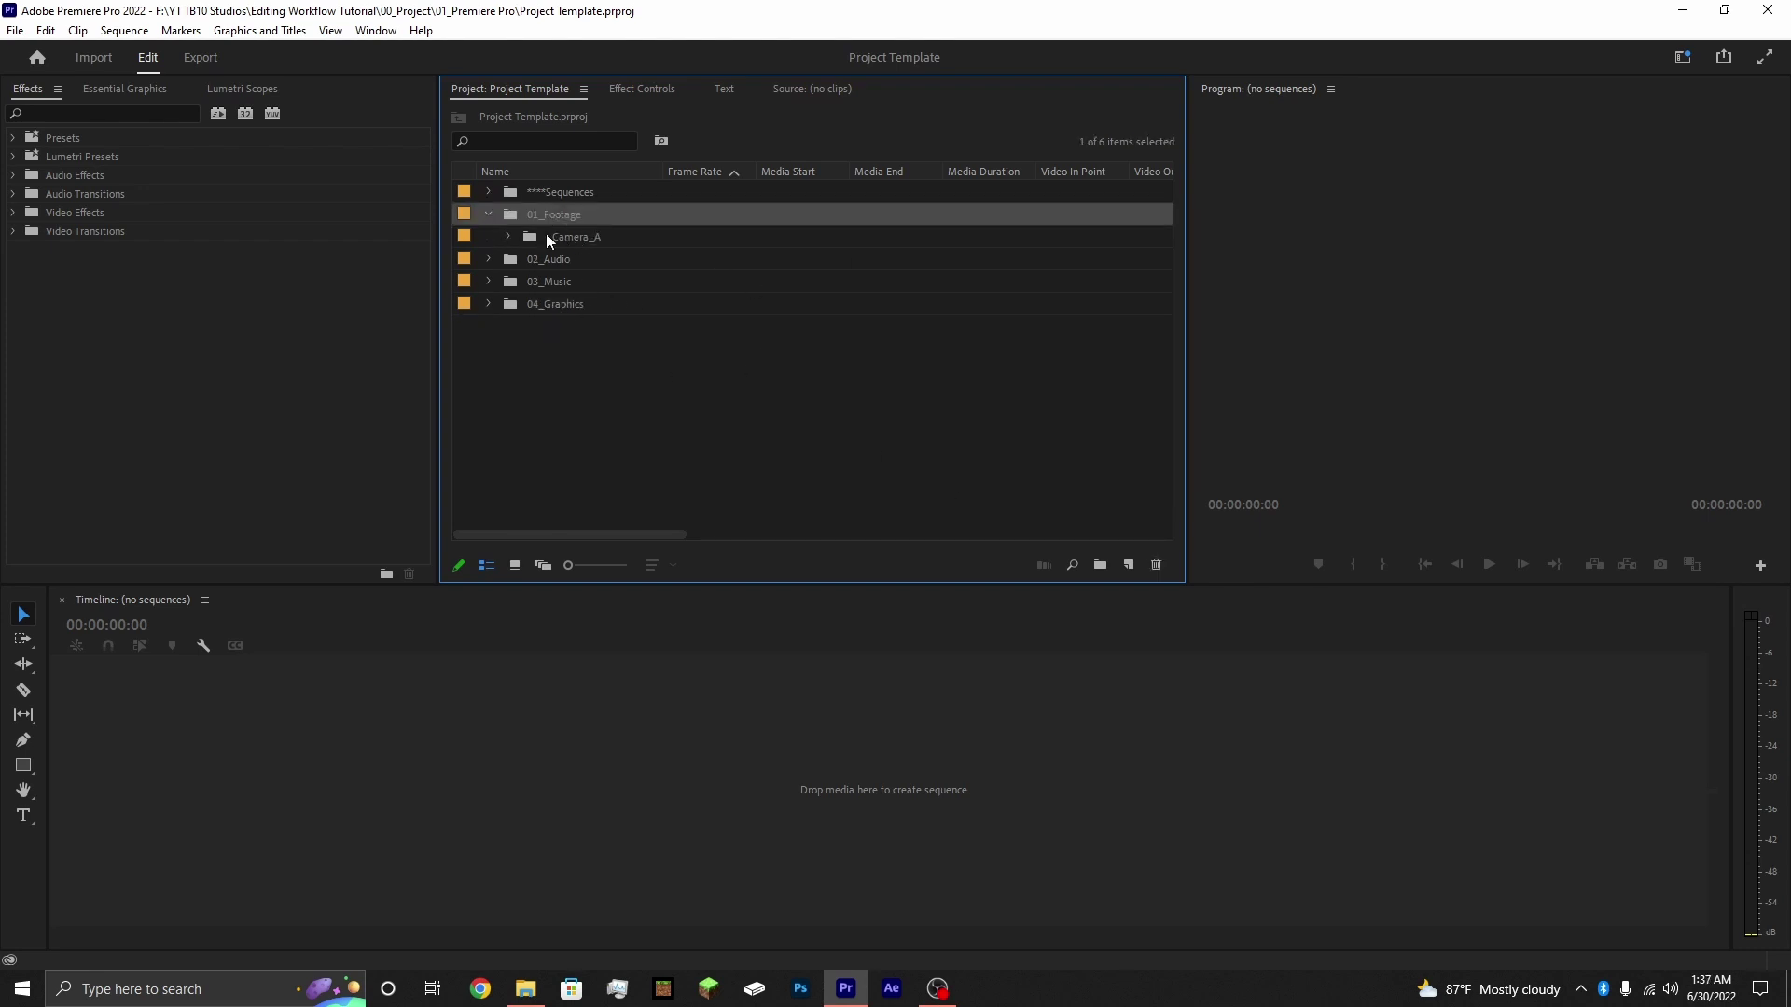
right_click(627, 241)
click(714, 342)
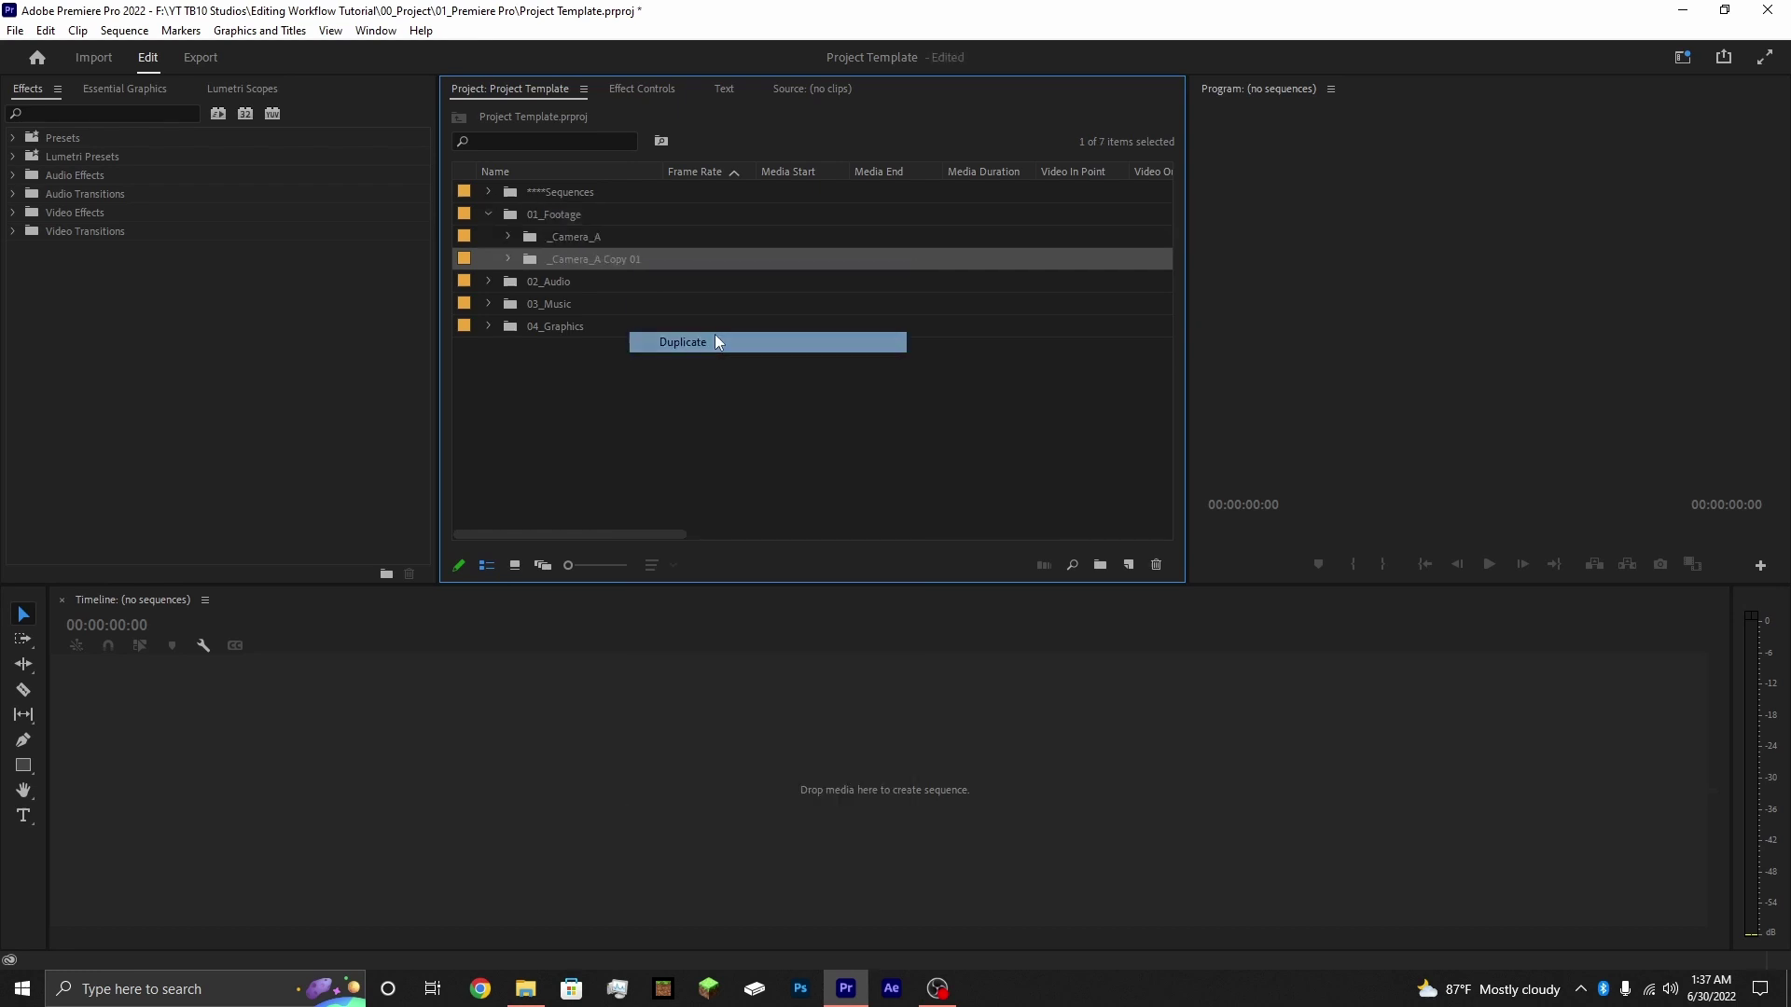
- Rename the duplicated bin to '_Camera_A_Proxies'
right_click(636, 259)
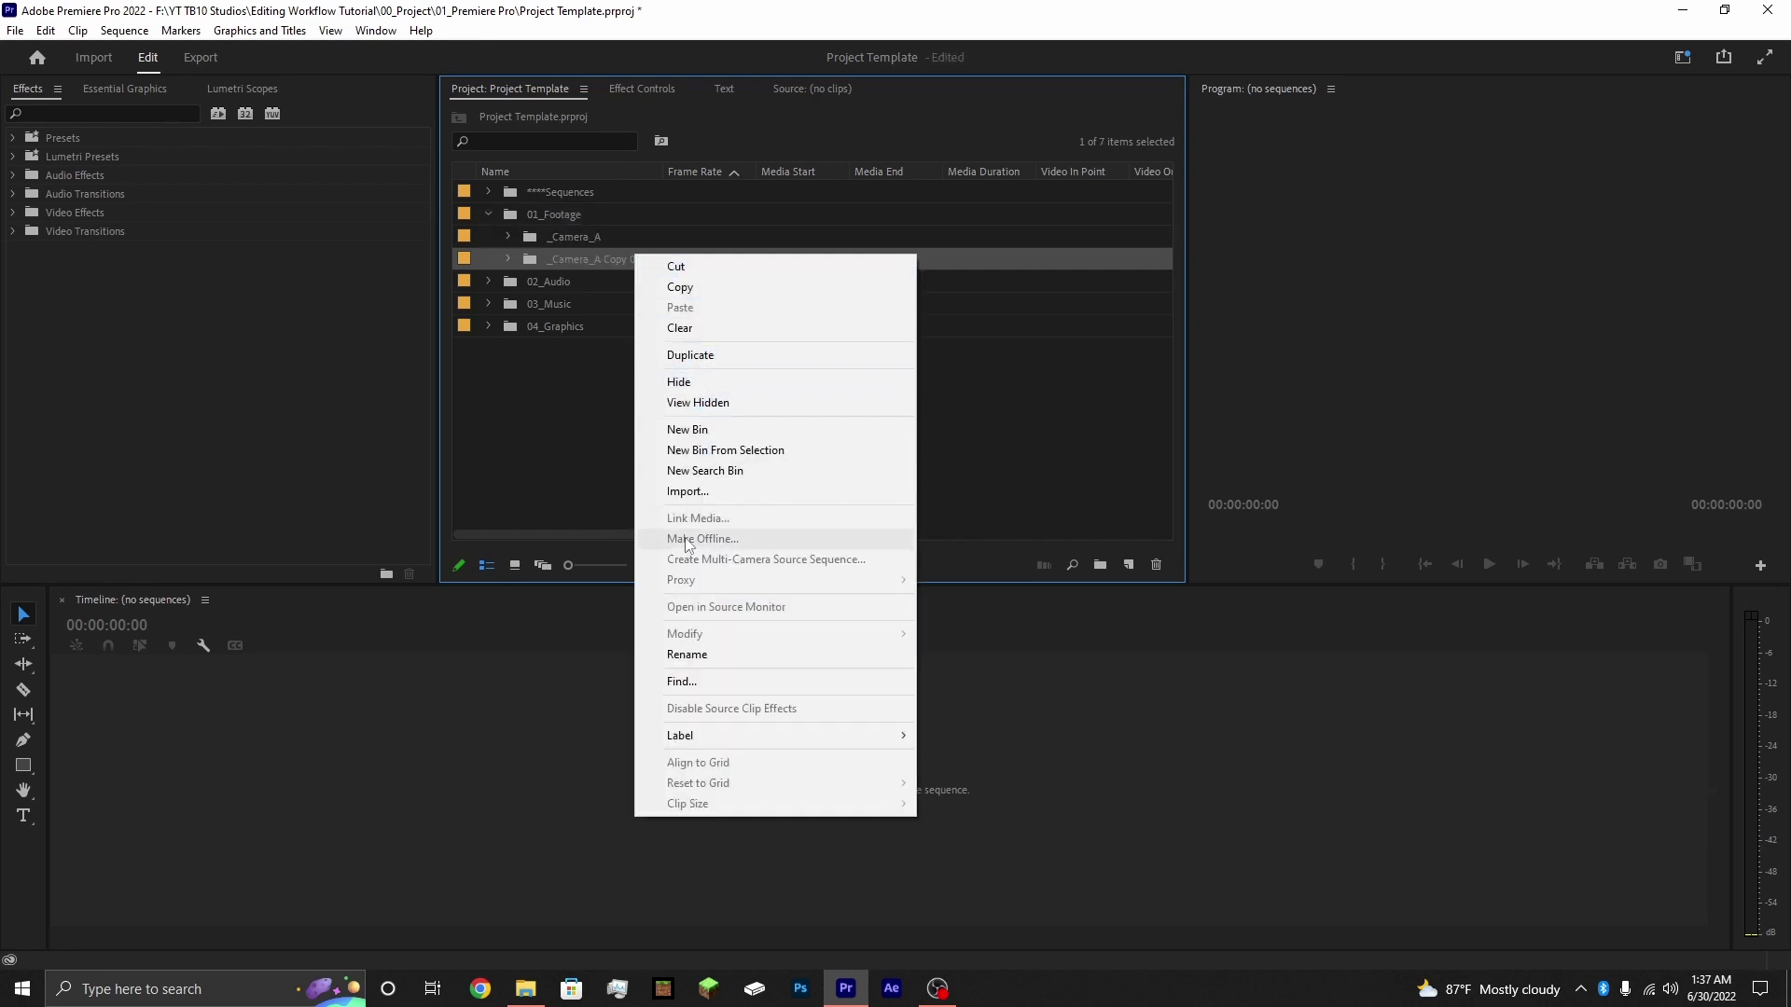
click(690, 654)
click(645, 260)
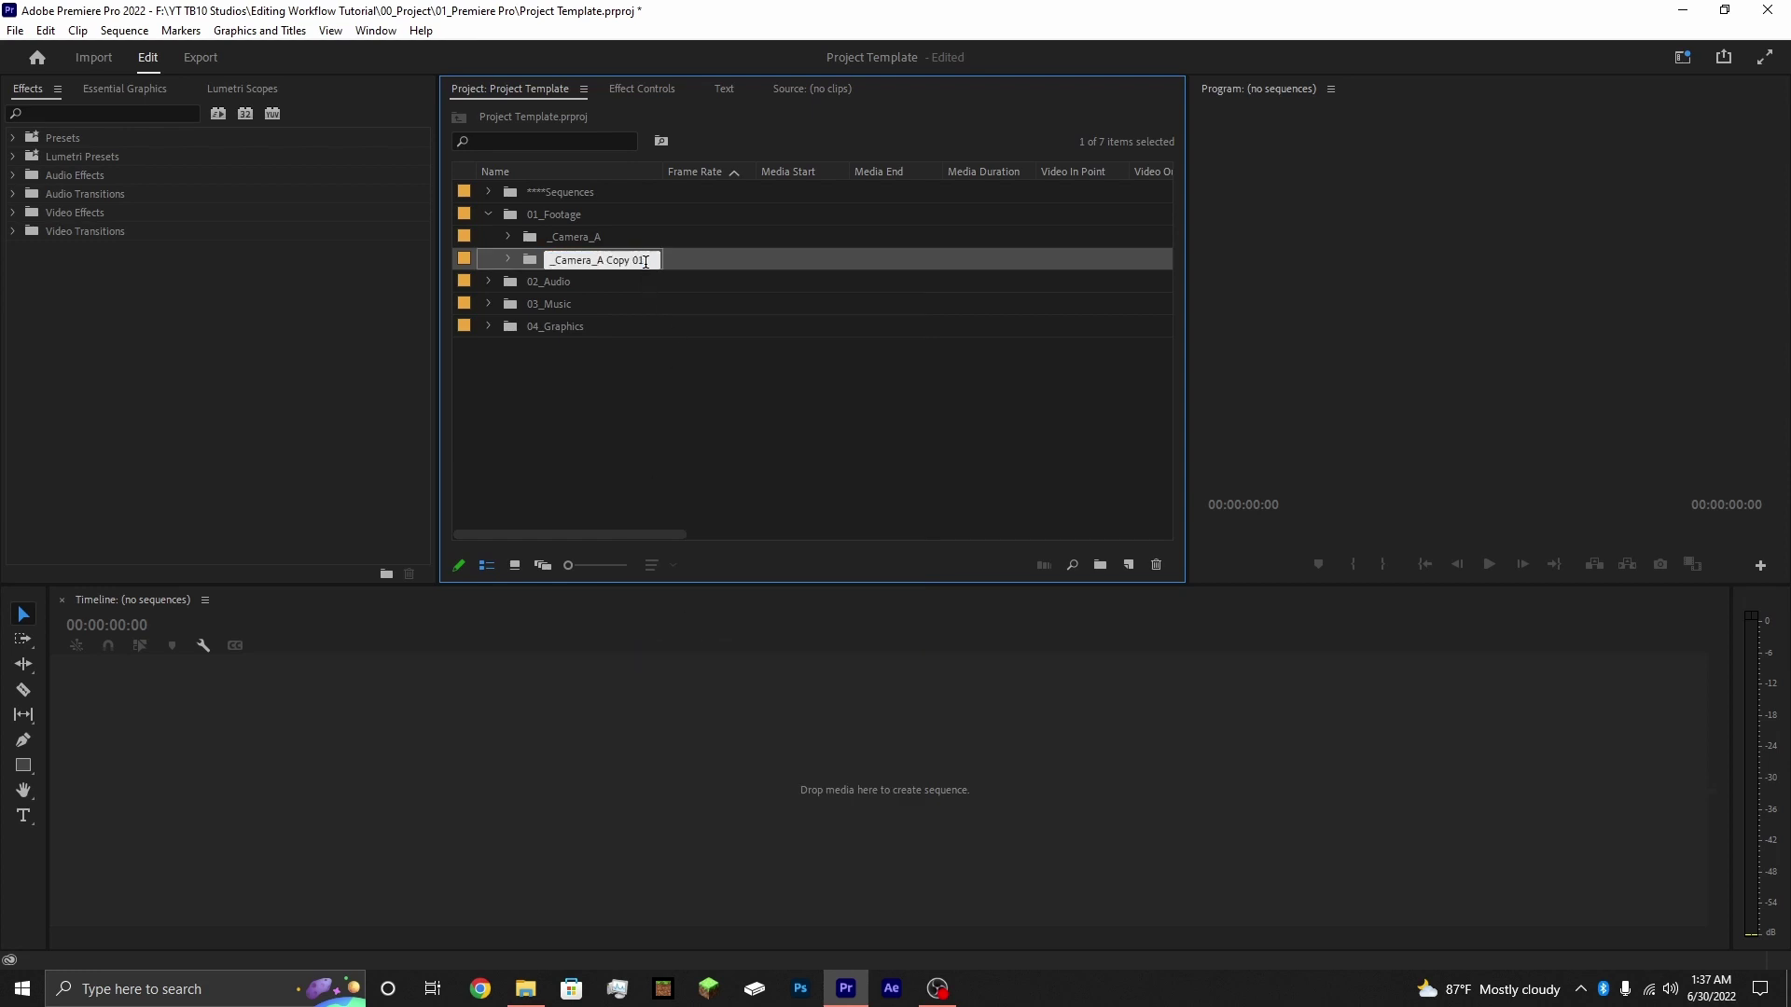
key(BackSpace)
key(BackSpace)
key(BackSpace)
key(BackSpace)
key(BackSpace)
key(BackSpace)
key(BackSpace)
key(BackSpace)
text(_Proxies)
key(Return)
click(694, 406)
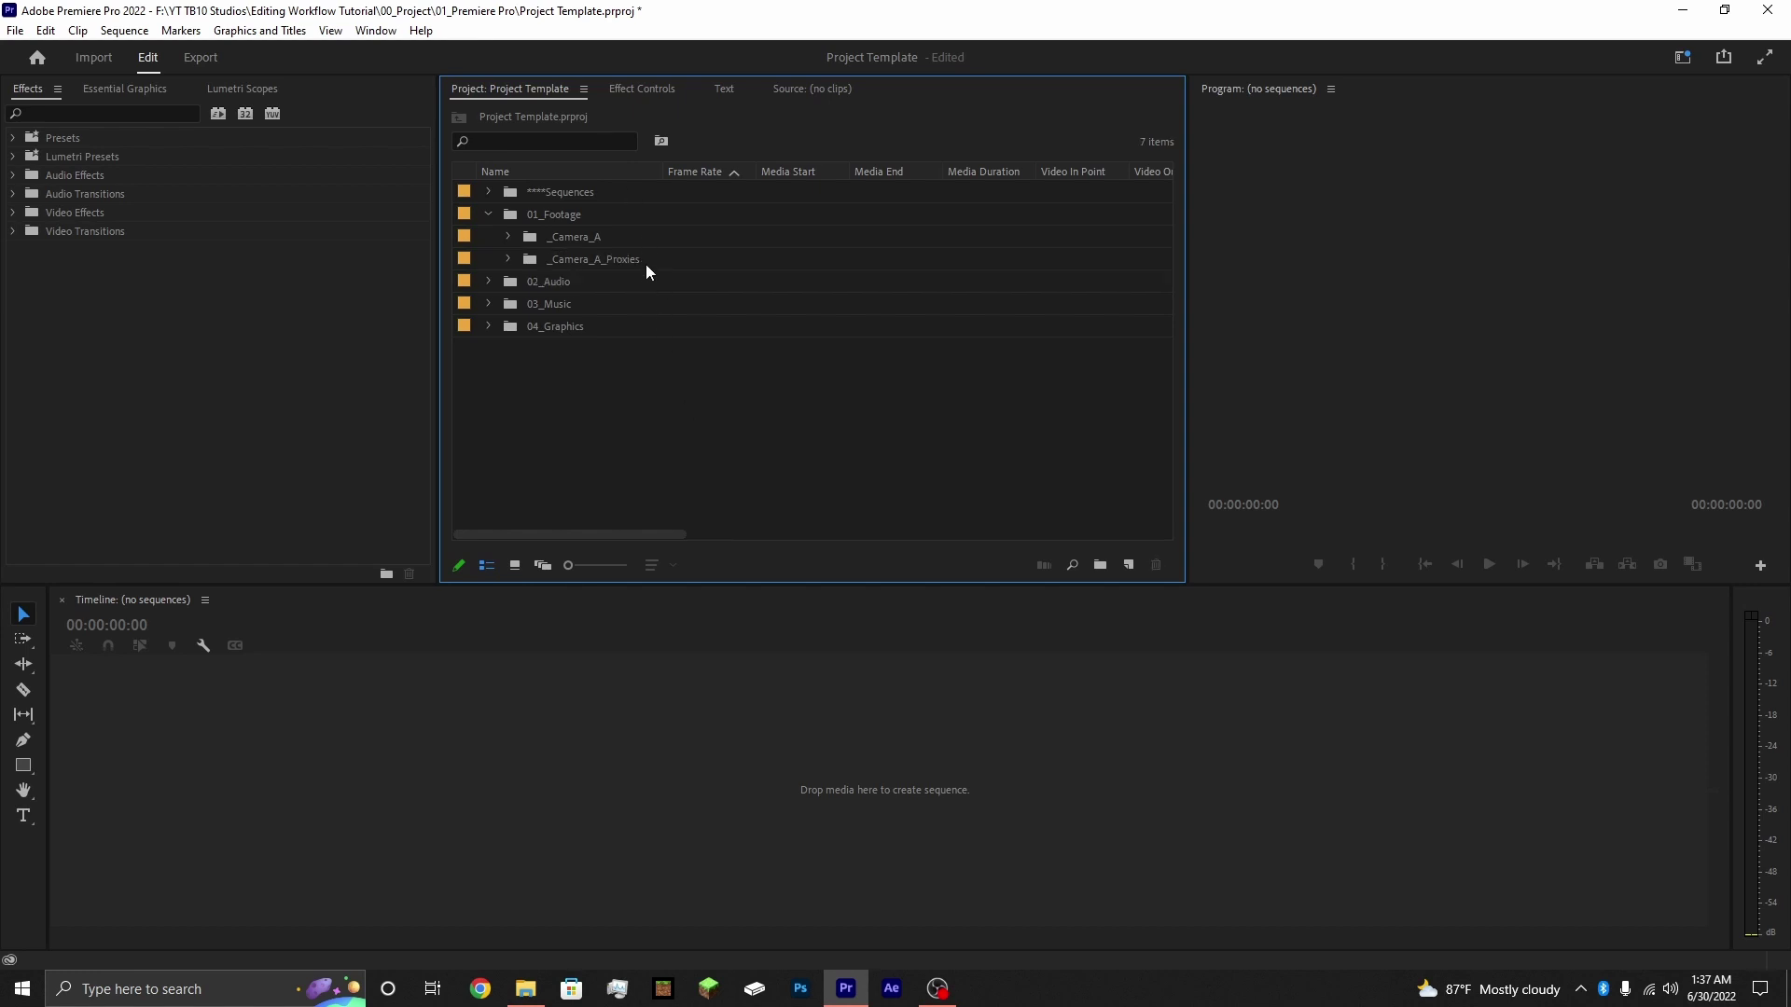
click(647, 268)
- Rename the _Camera_A bin to '_Canon T3i'
click(562, 208)
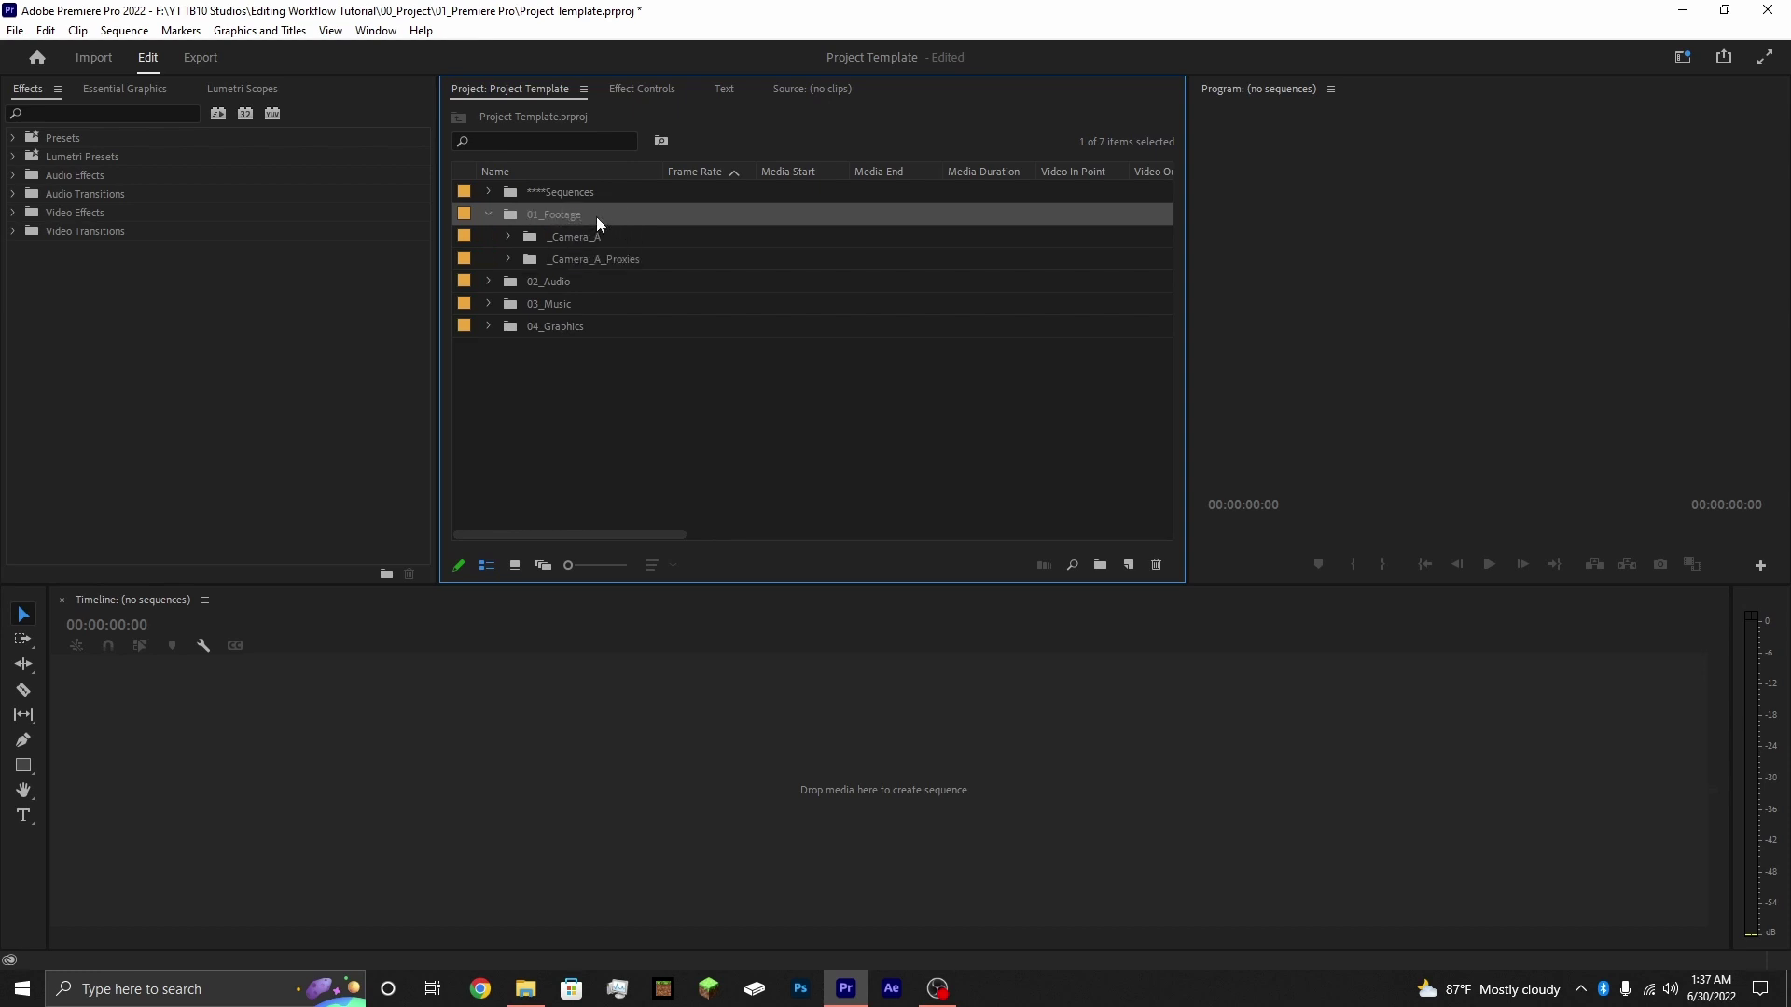
click(509, 236)
click(592, 235)
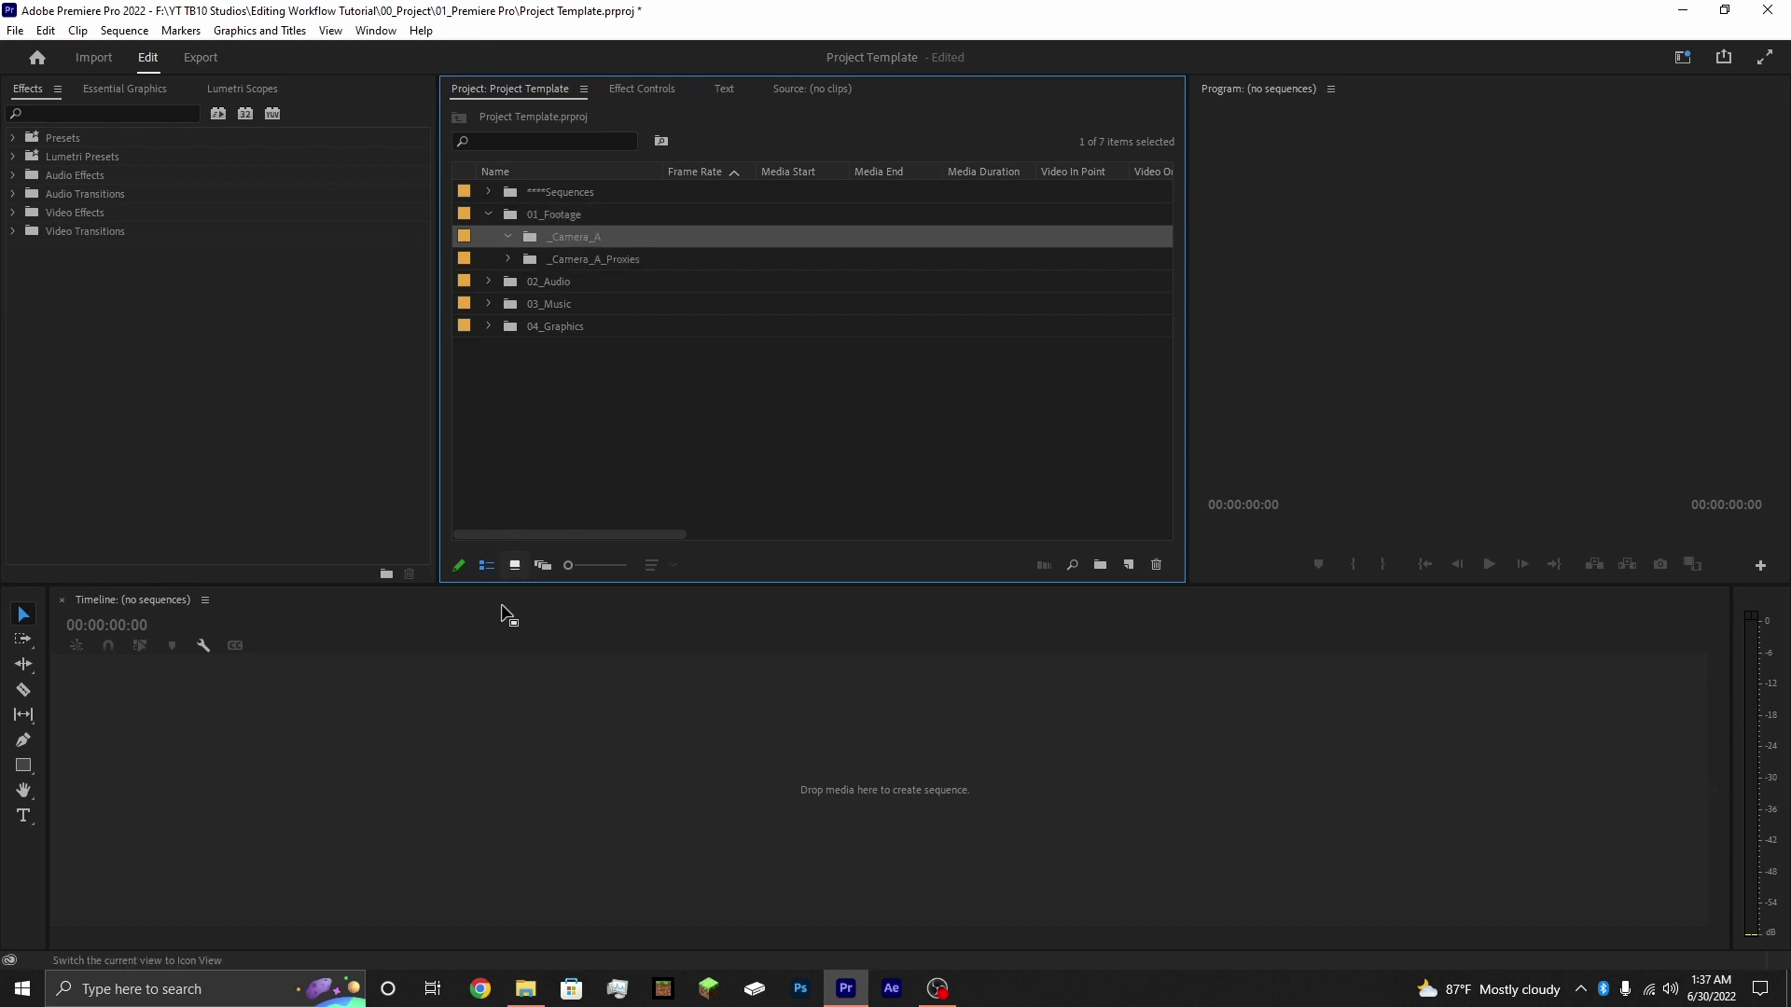
right_click(591, 236)
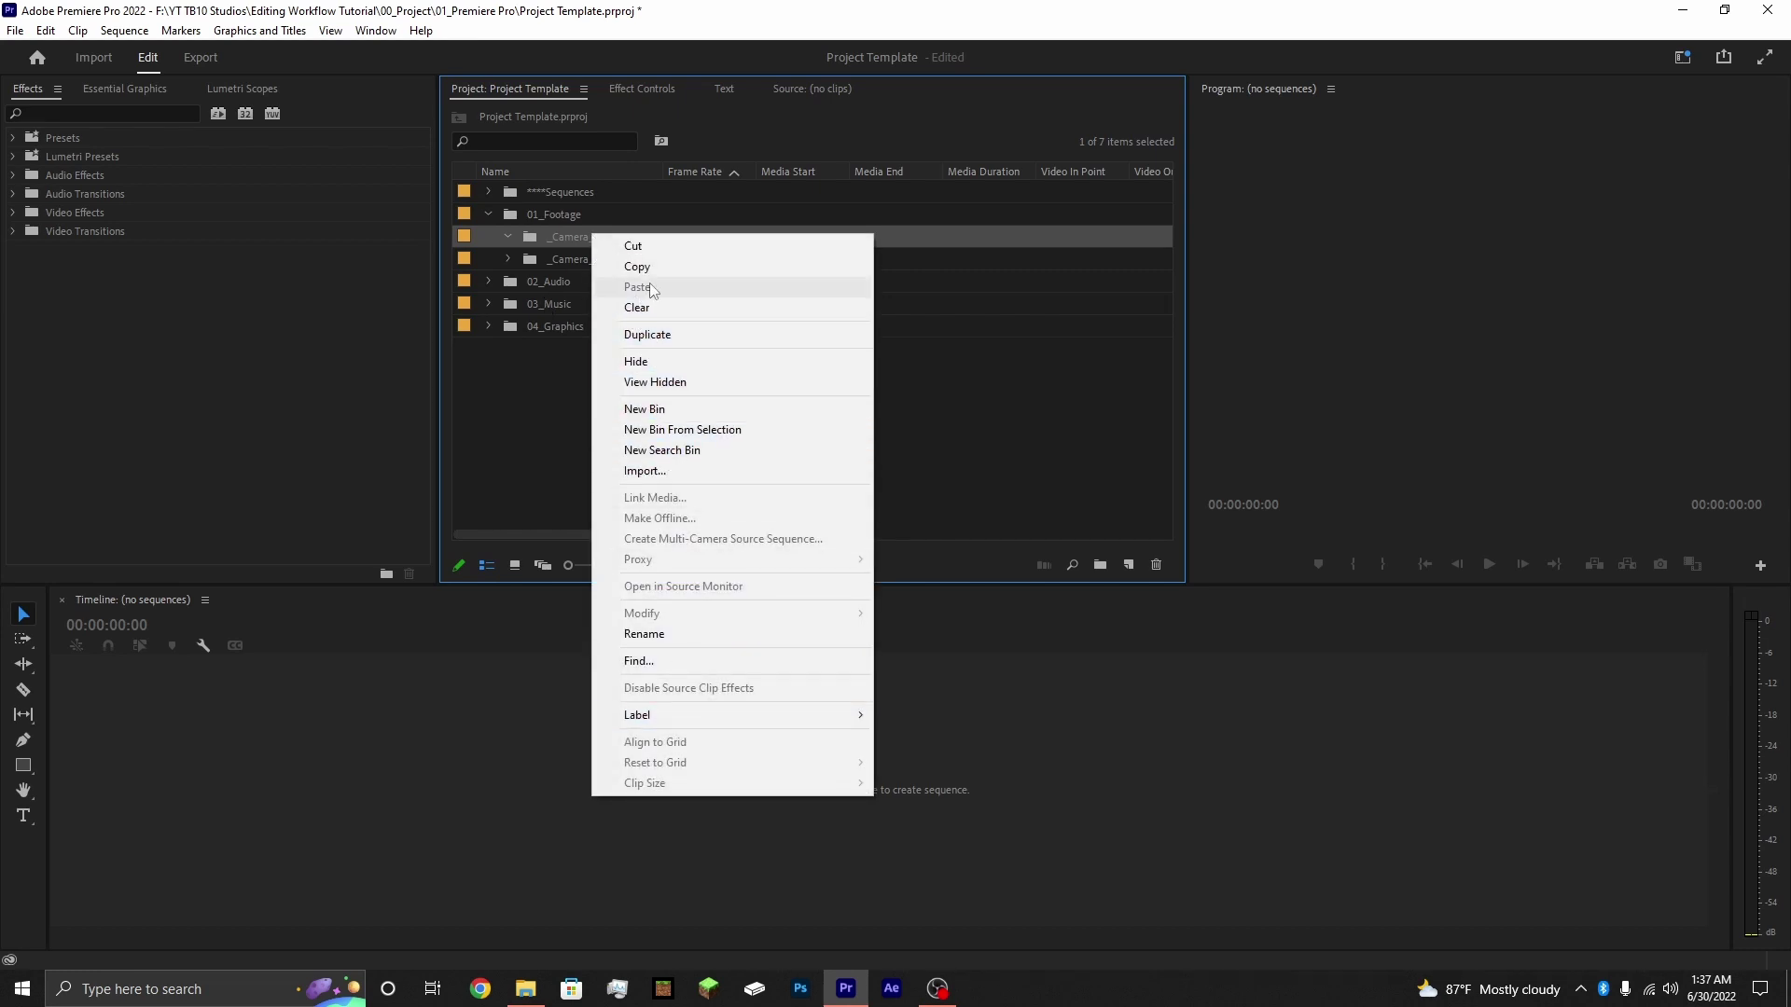
click(653, 635)
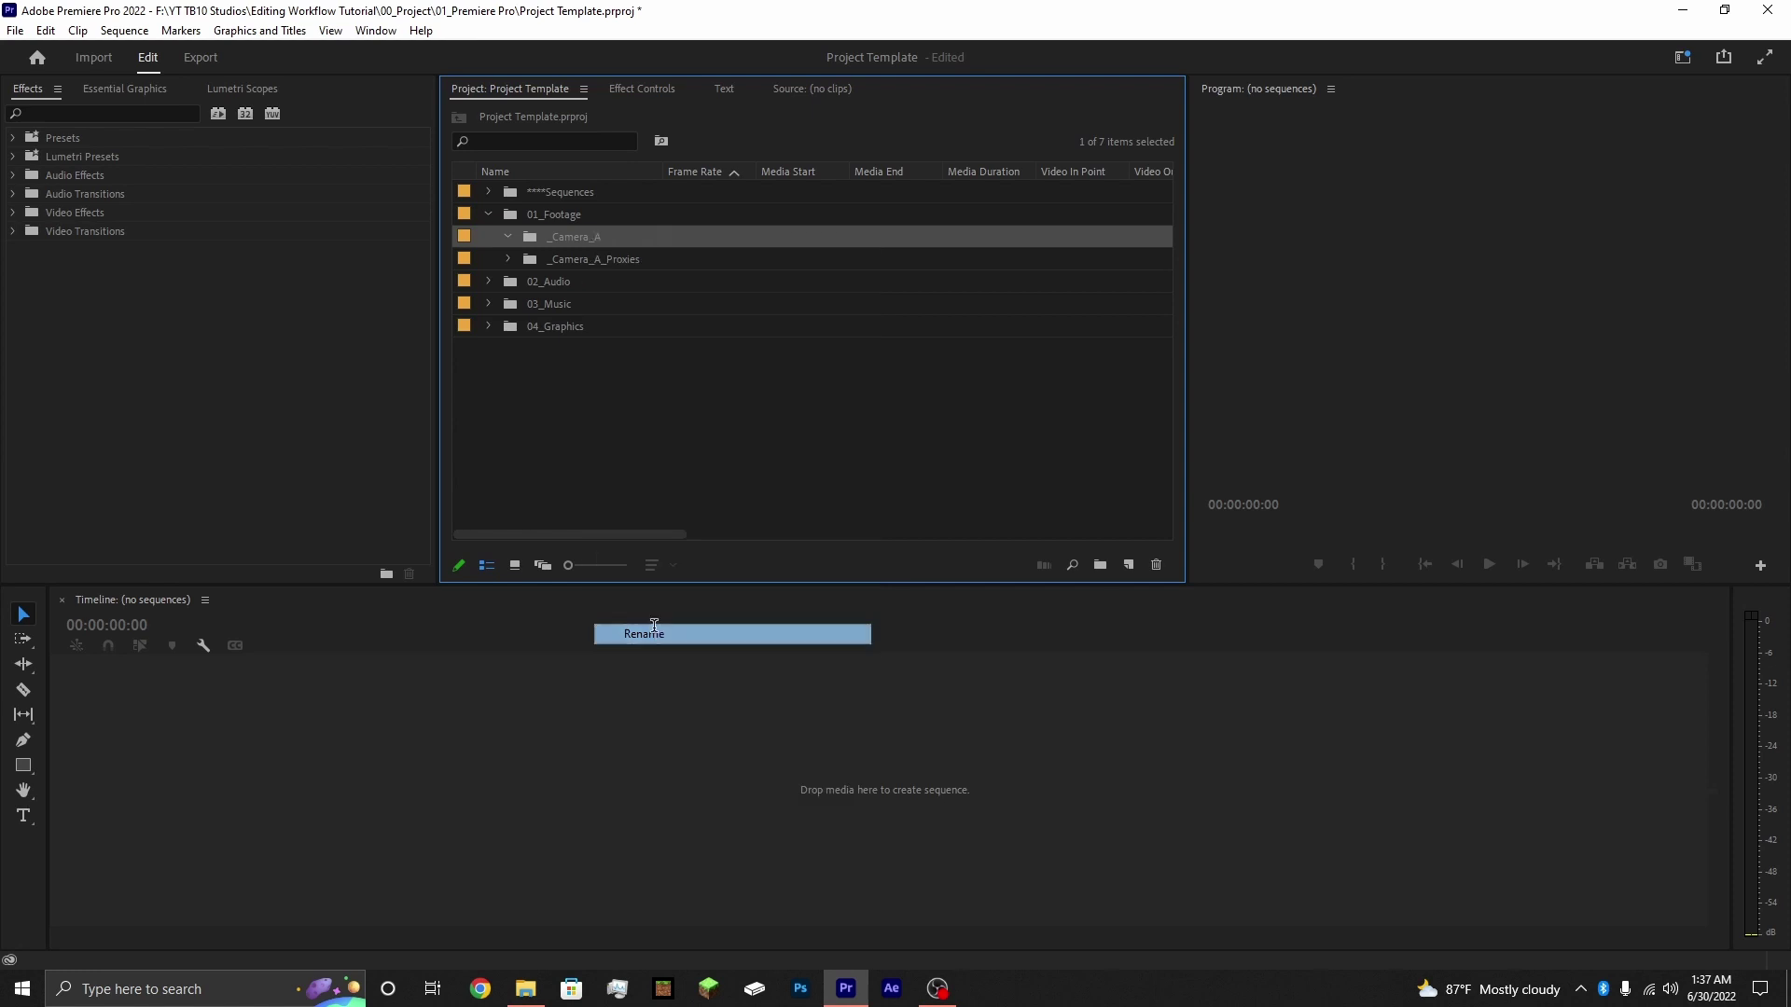
key(BackSpace)
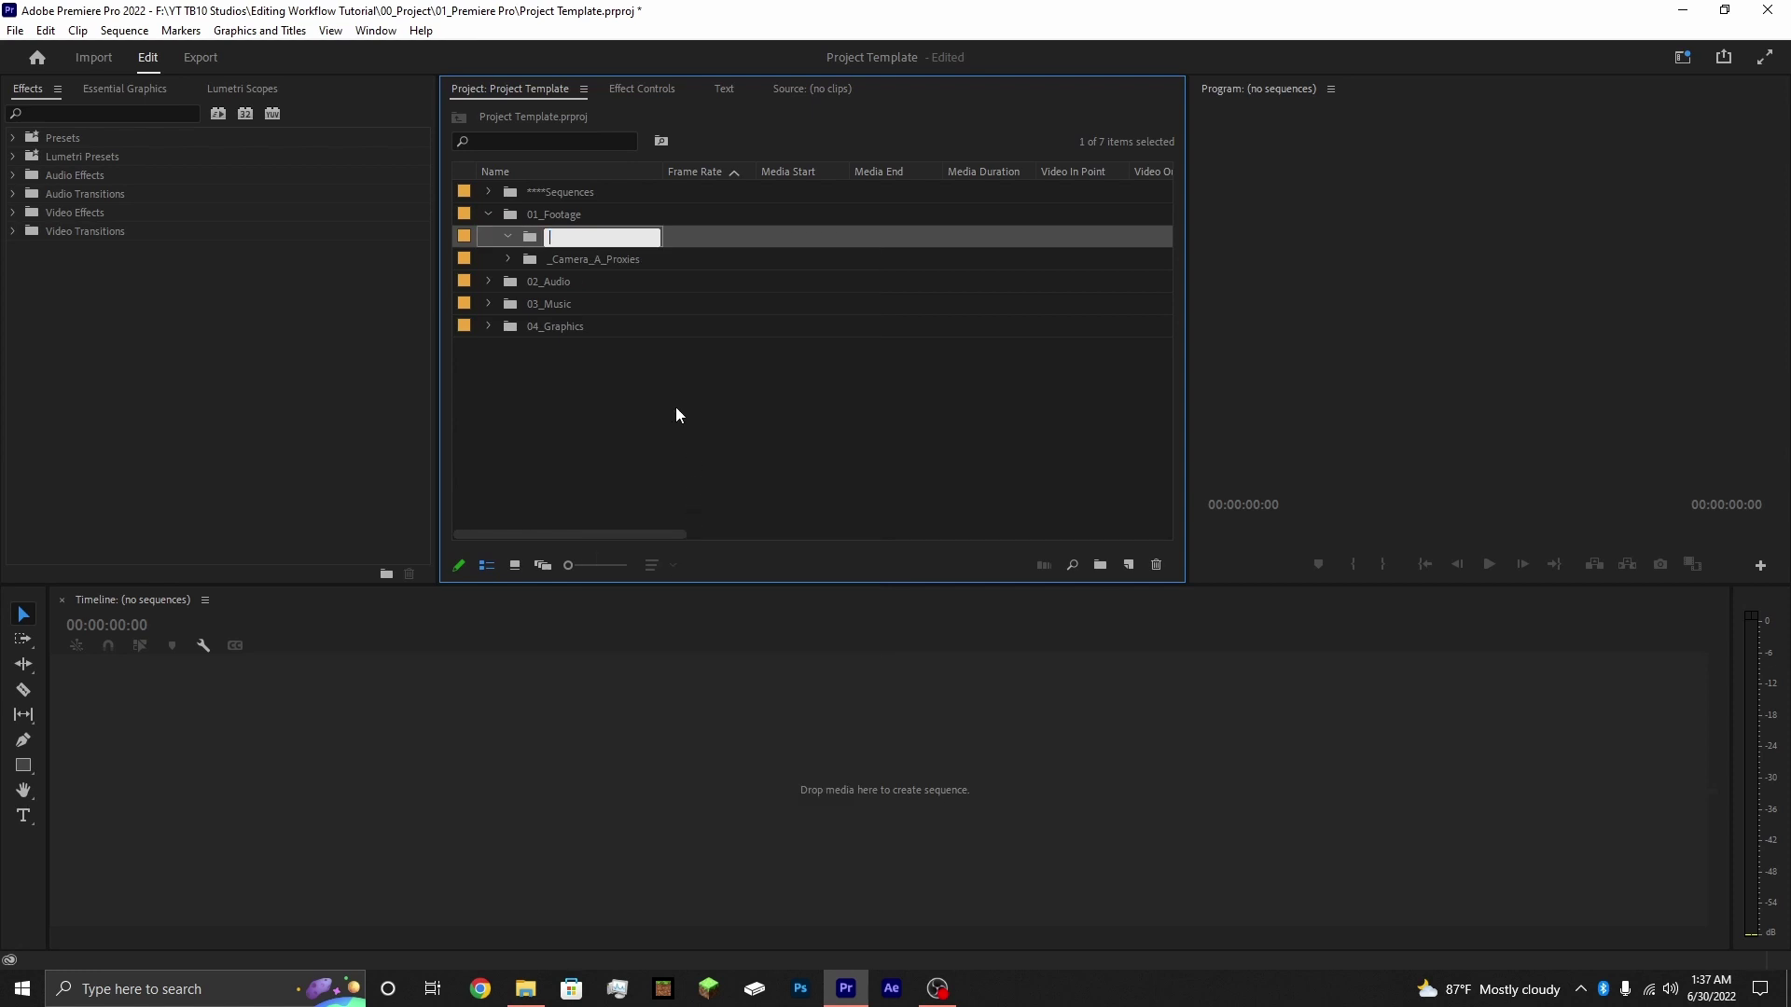
text(_Canon)
key(BackSpace)
text(T3i)
key(Tab)
click(685, 444)
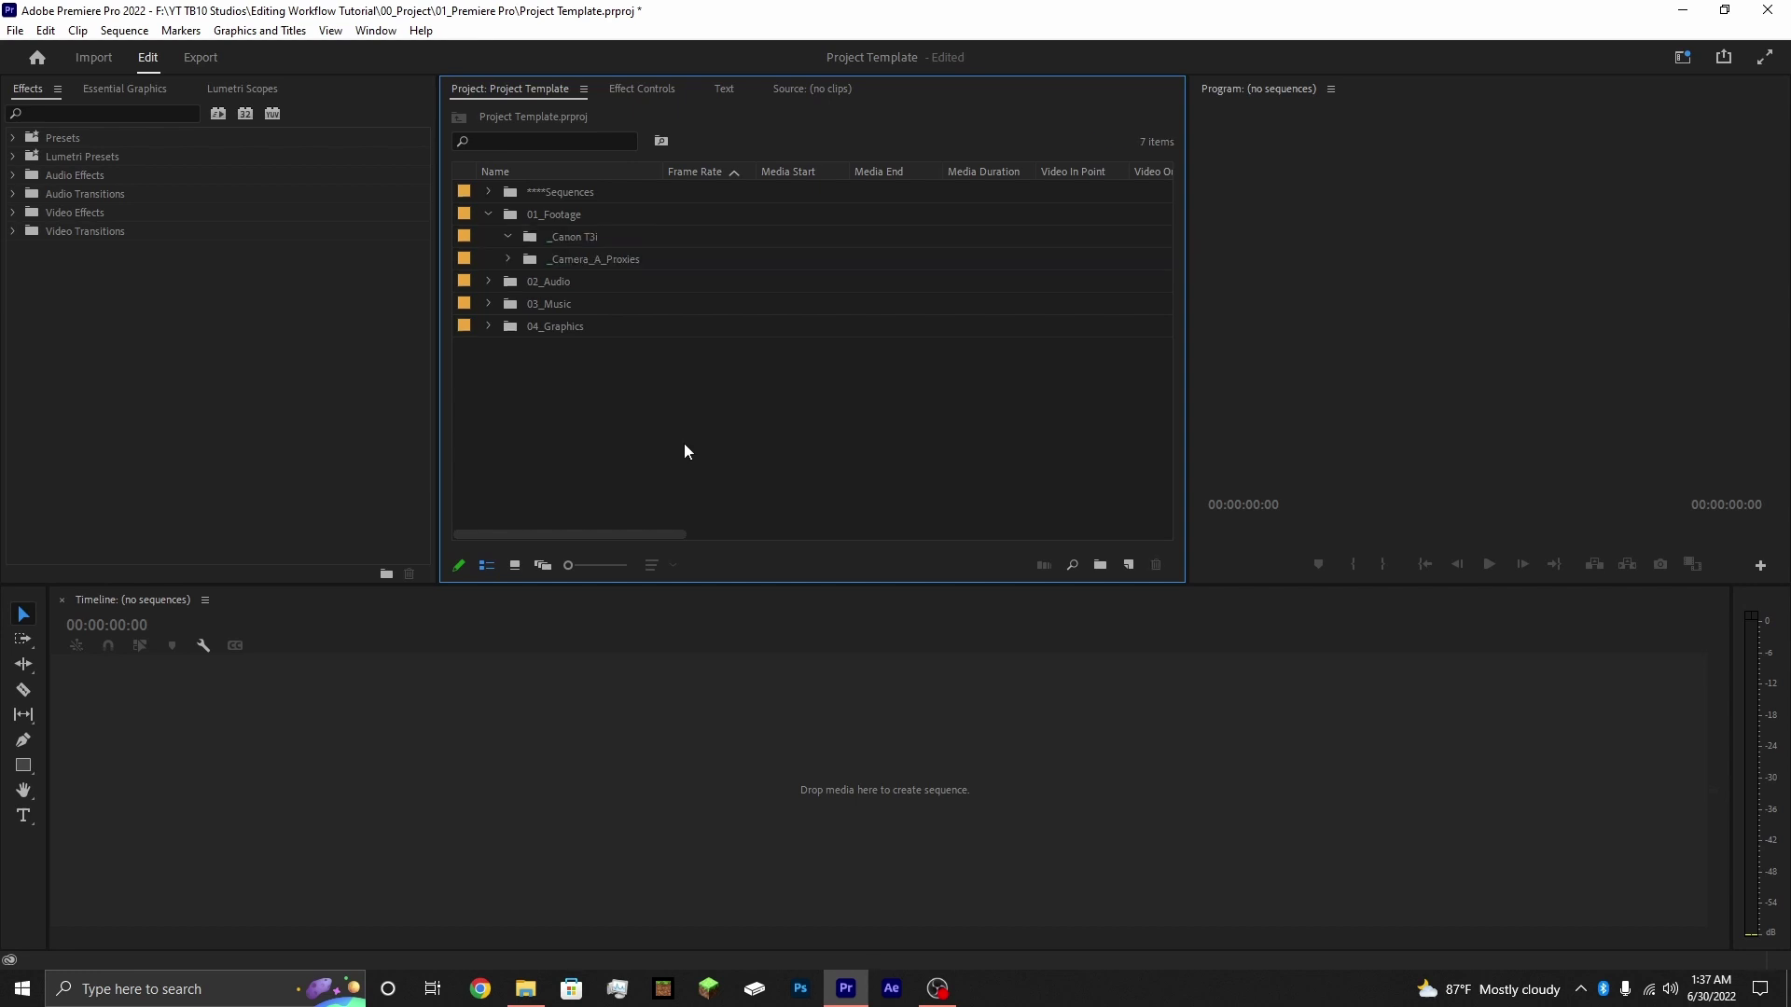
- Rename _Camera_A_Proxies to '_Canon T3i_Proxies'
click(599, 256)
right_click(600, 255)
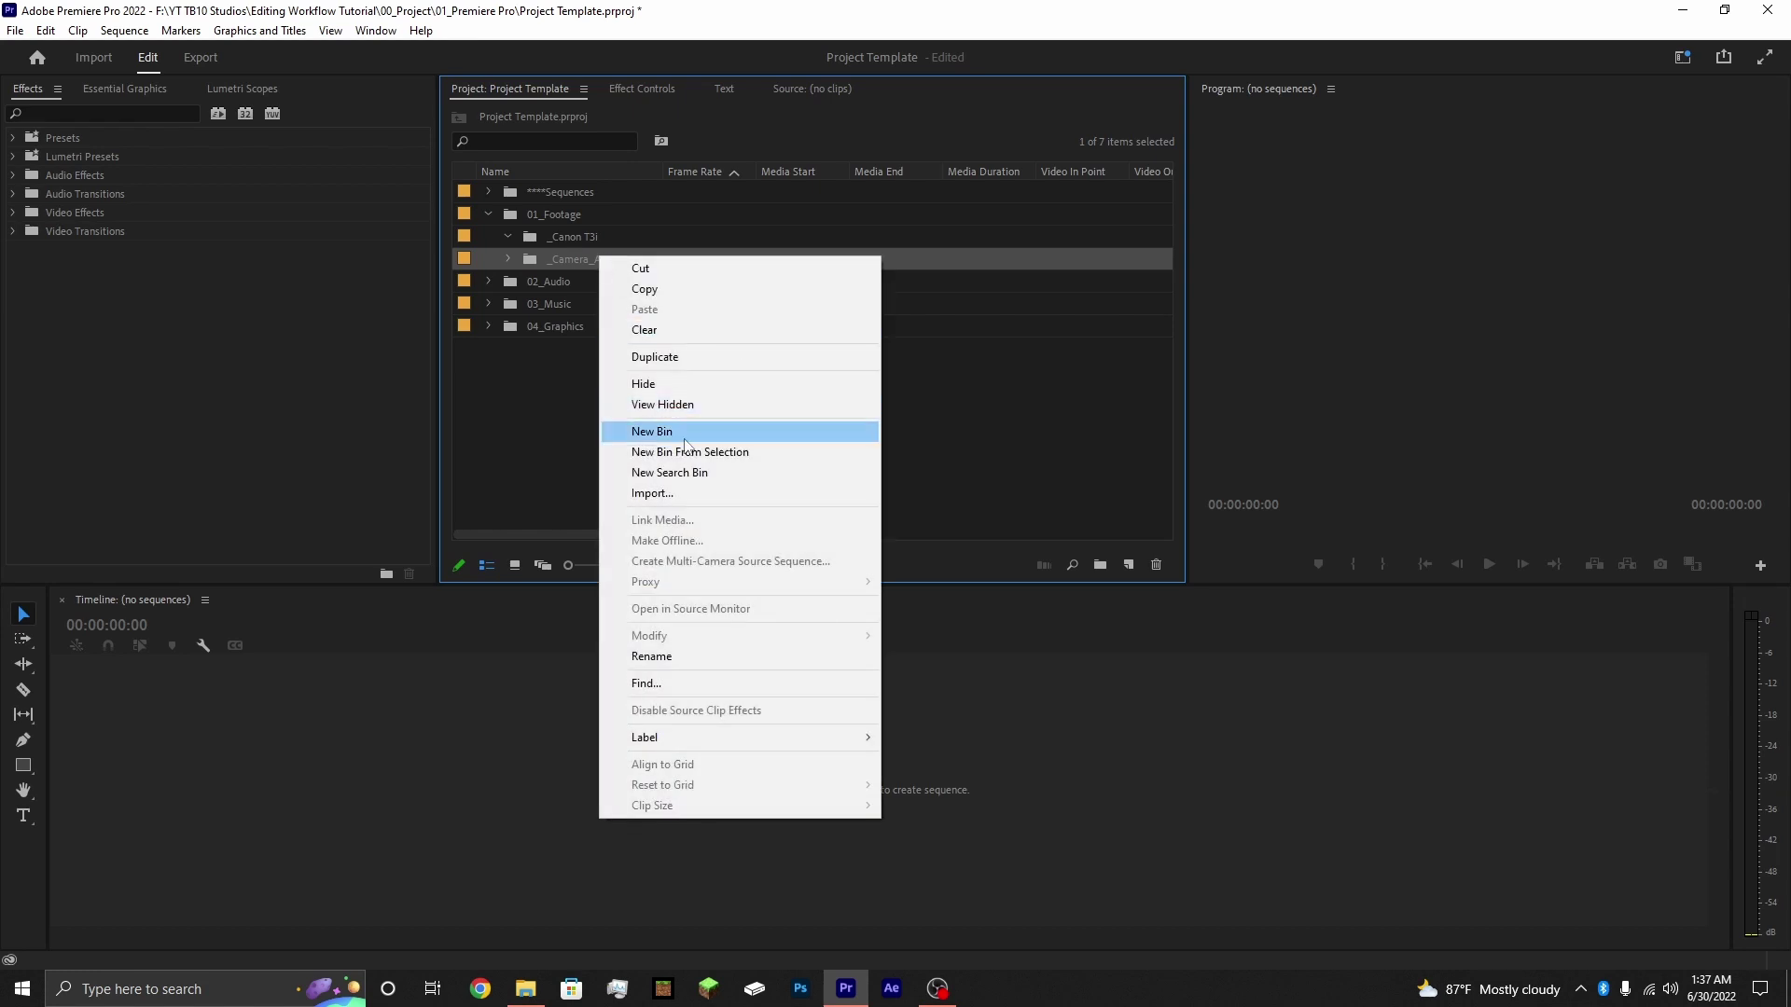
click(679, 657)
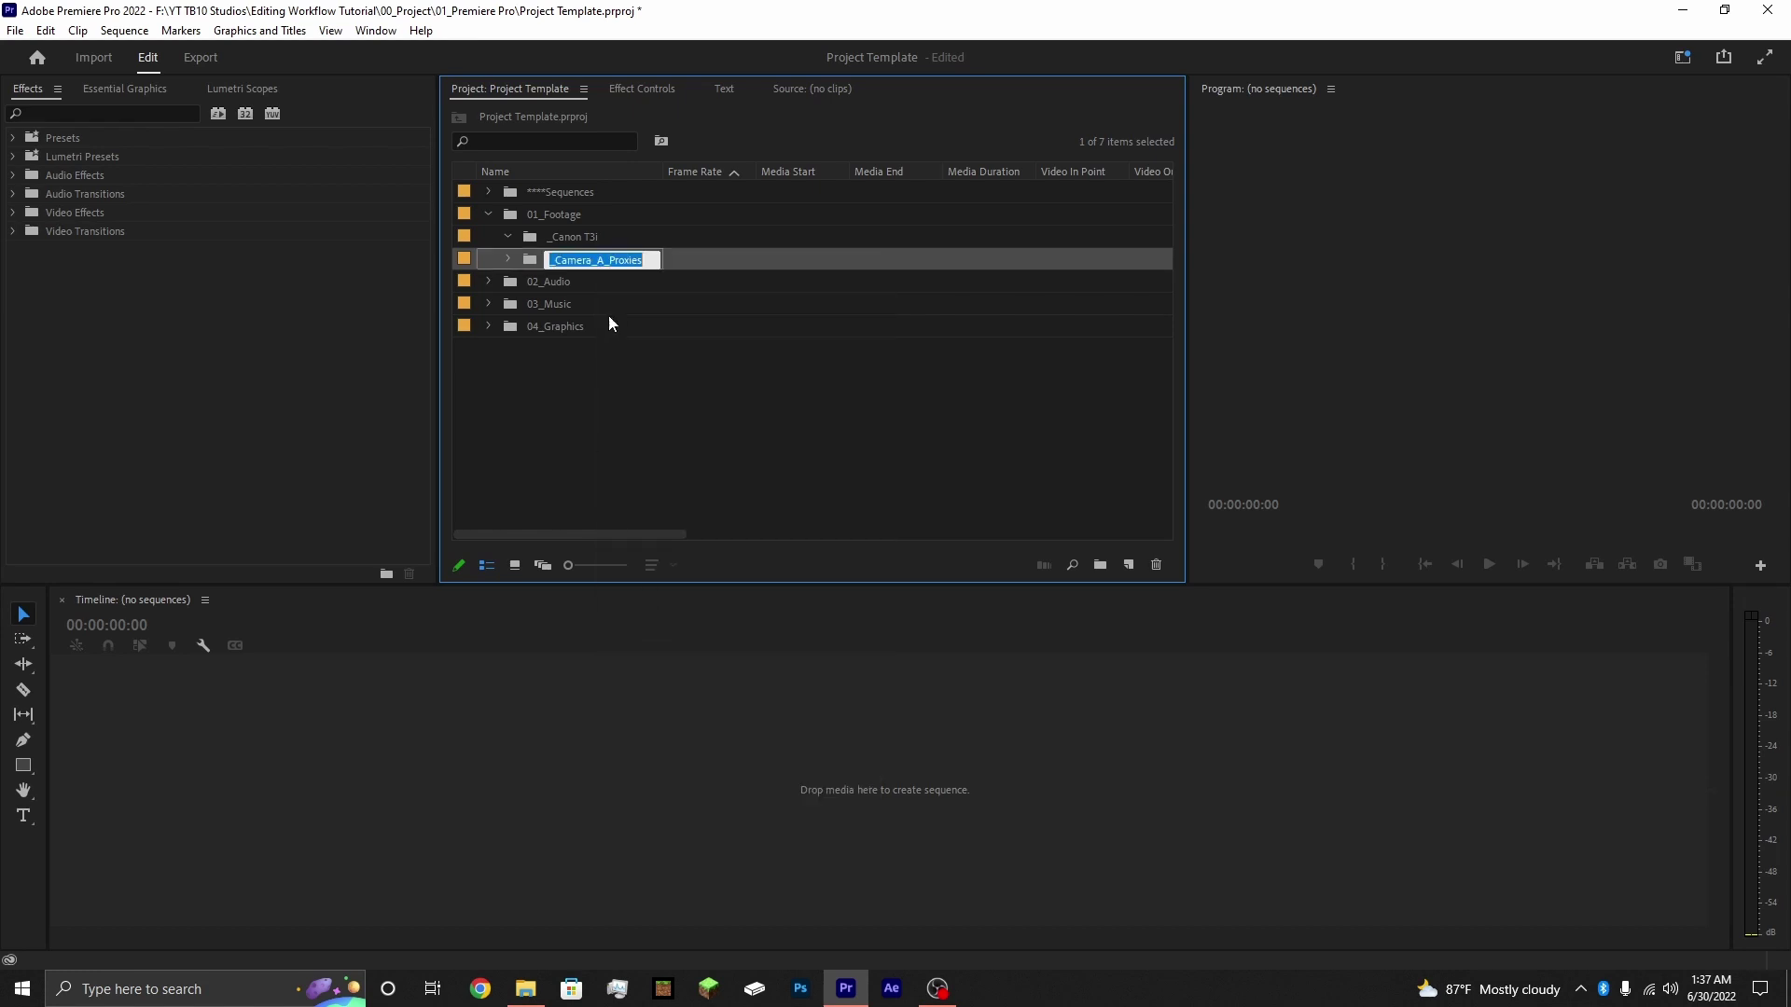
drag(605, 260, 556, 261)
text(Canon T3i)
click(685, 476)
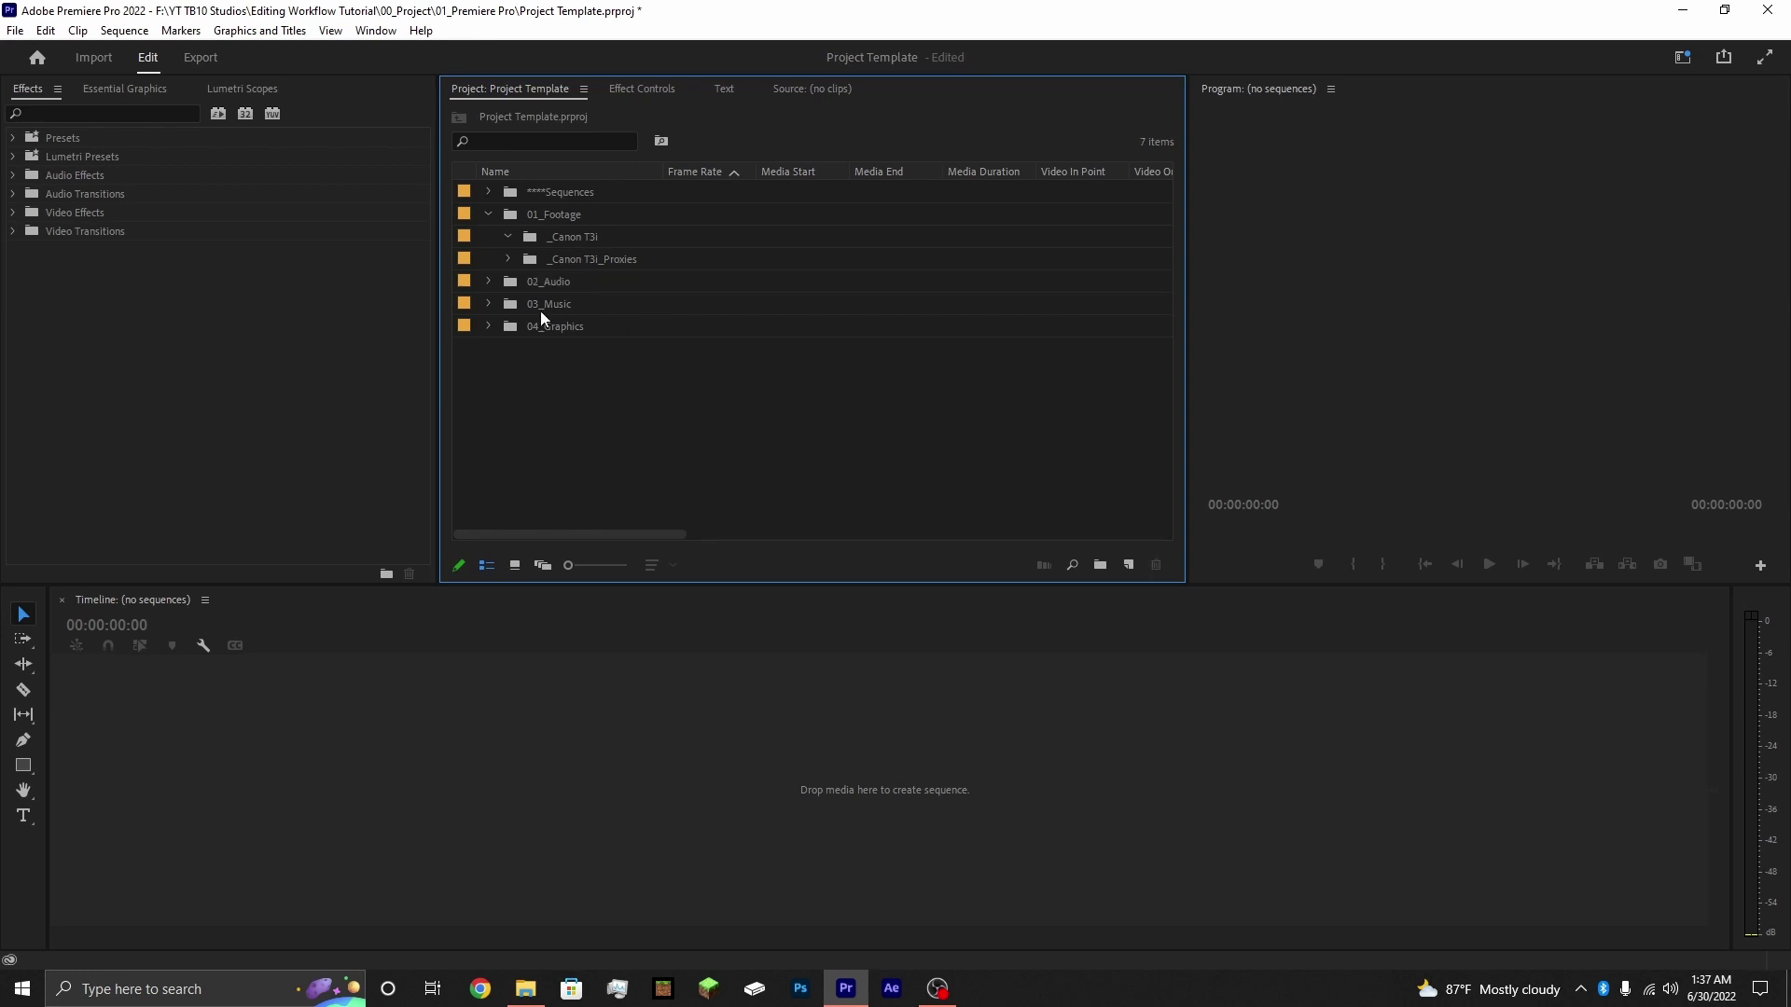
click(489, 282)
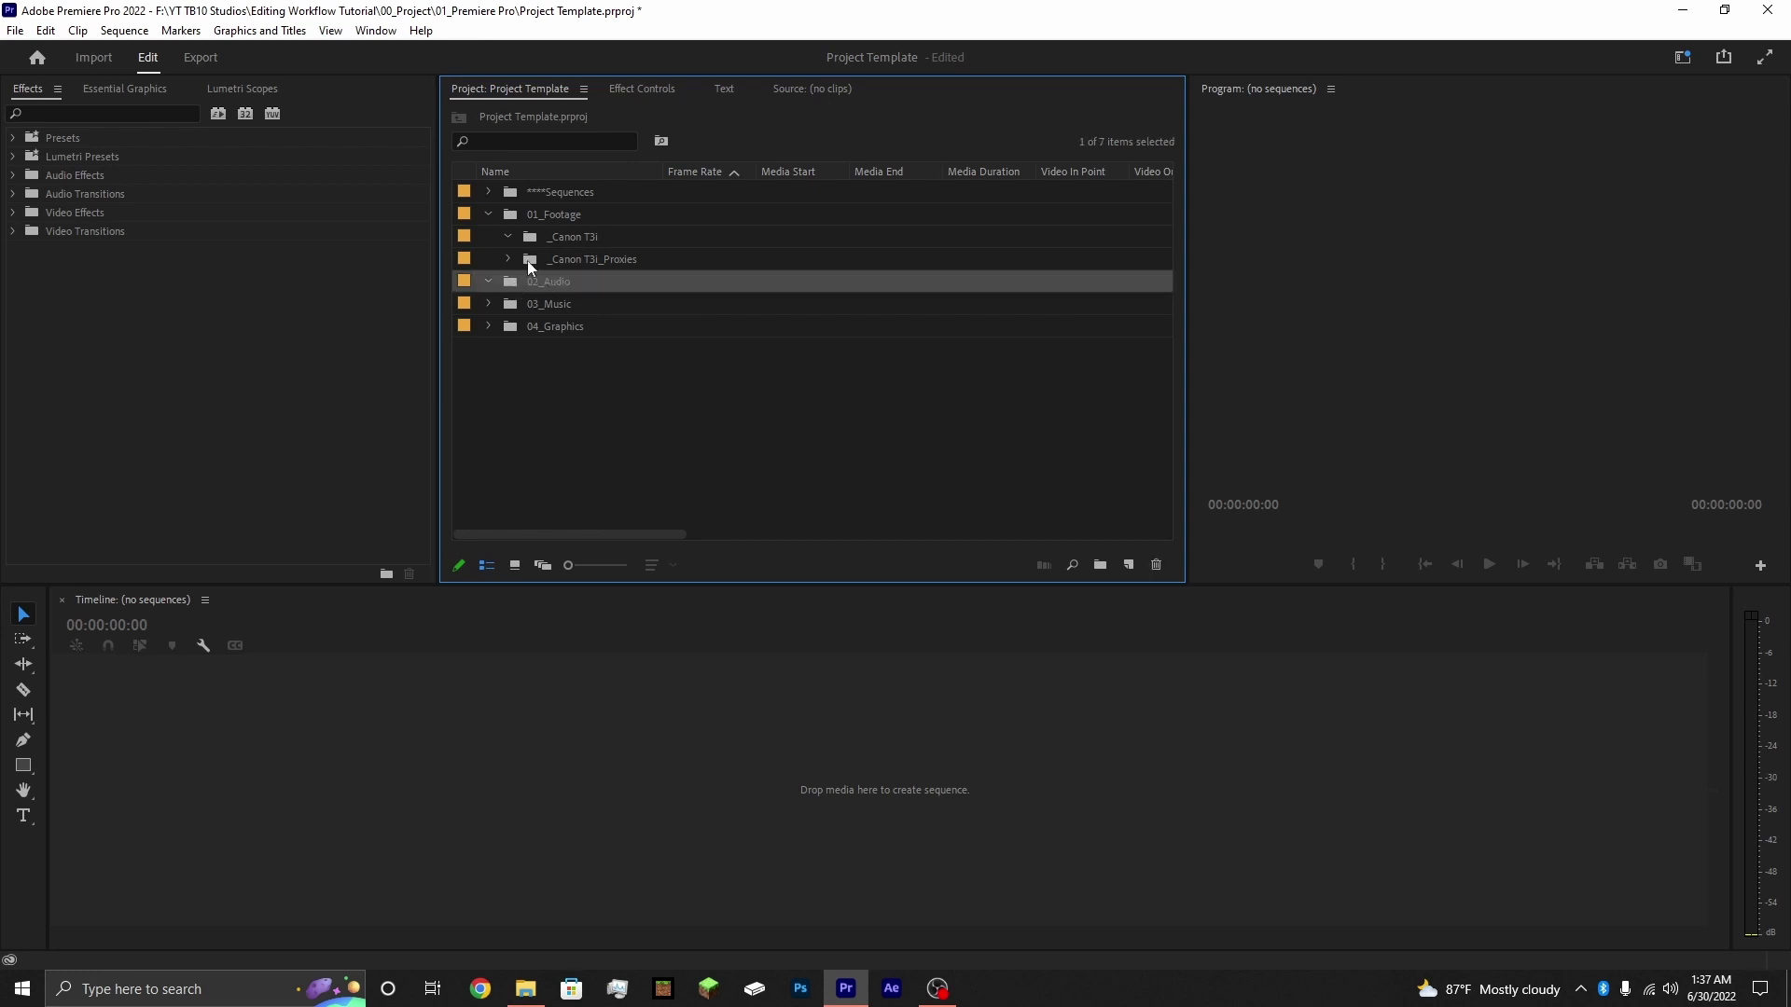
- Show the 01_Footage\01_Canon T3i folder in File Explorer alongside Premiere
click(485, 233)
ctrl+click(485, 233)
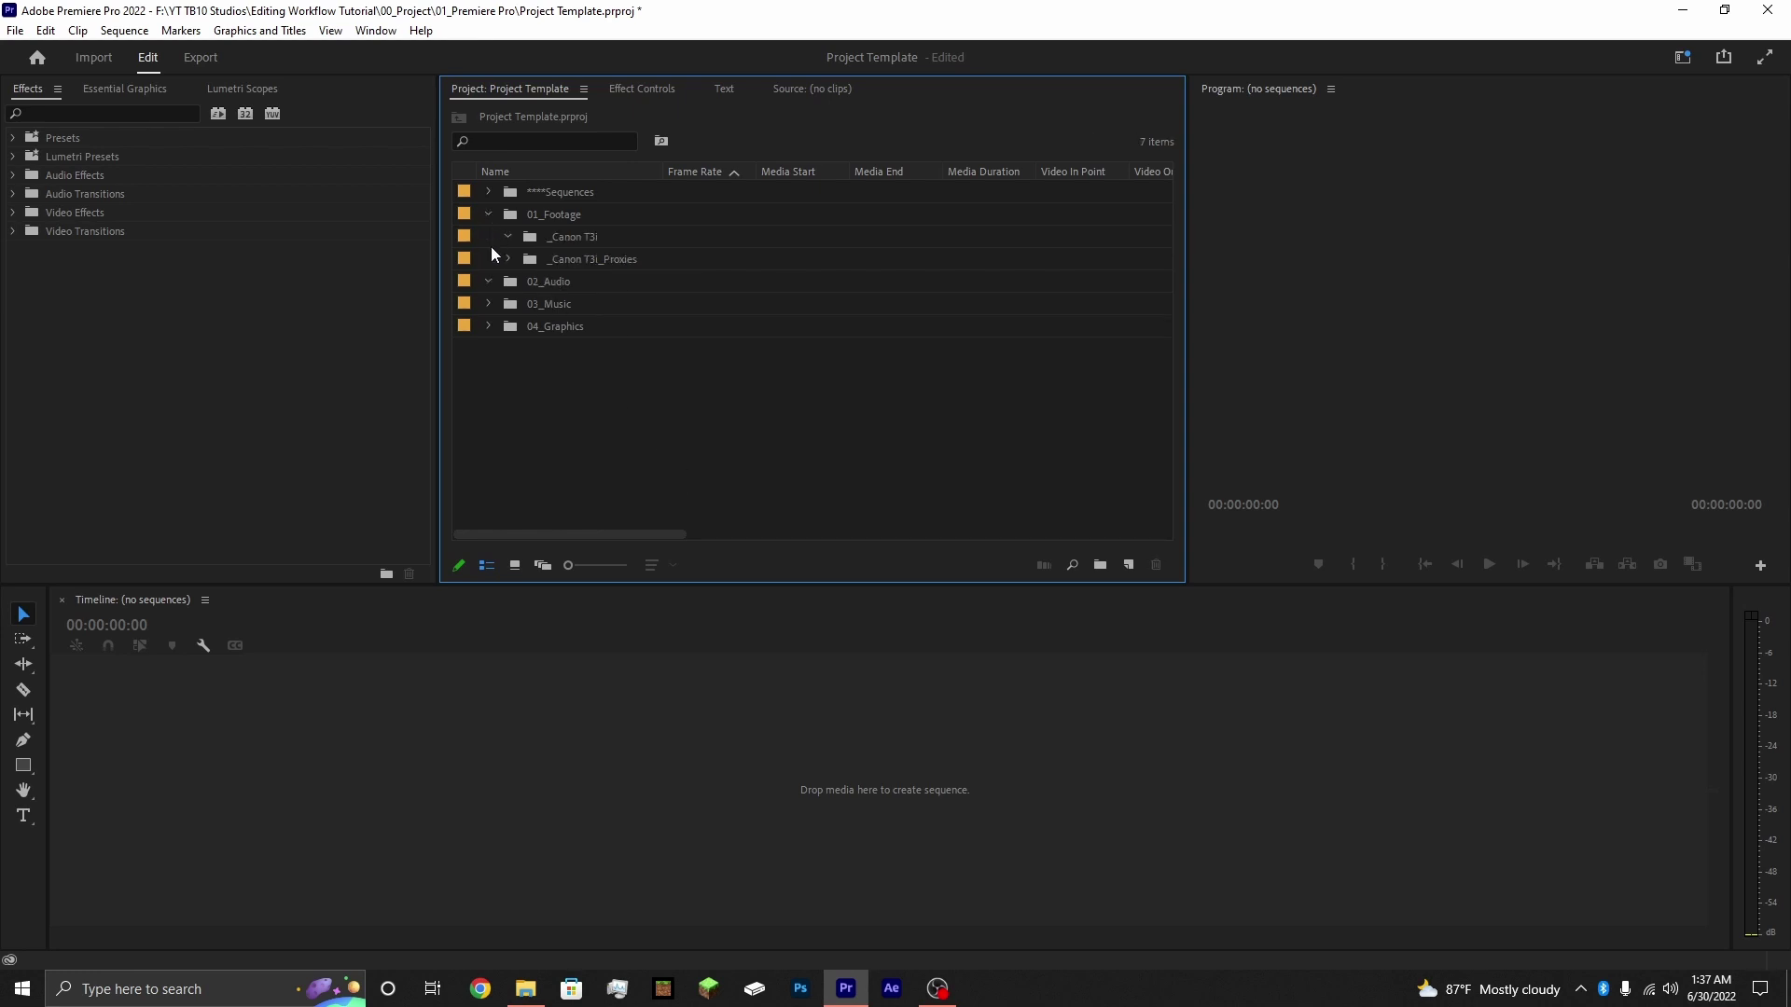
click(489, 282)
click(526, 988)
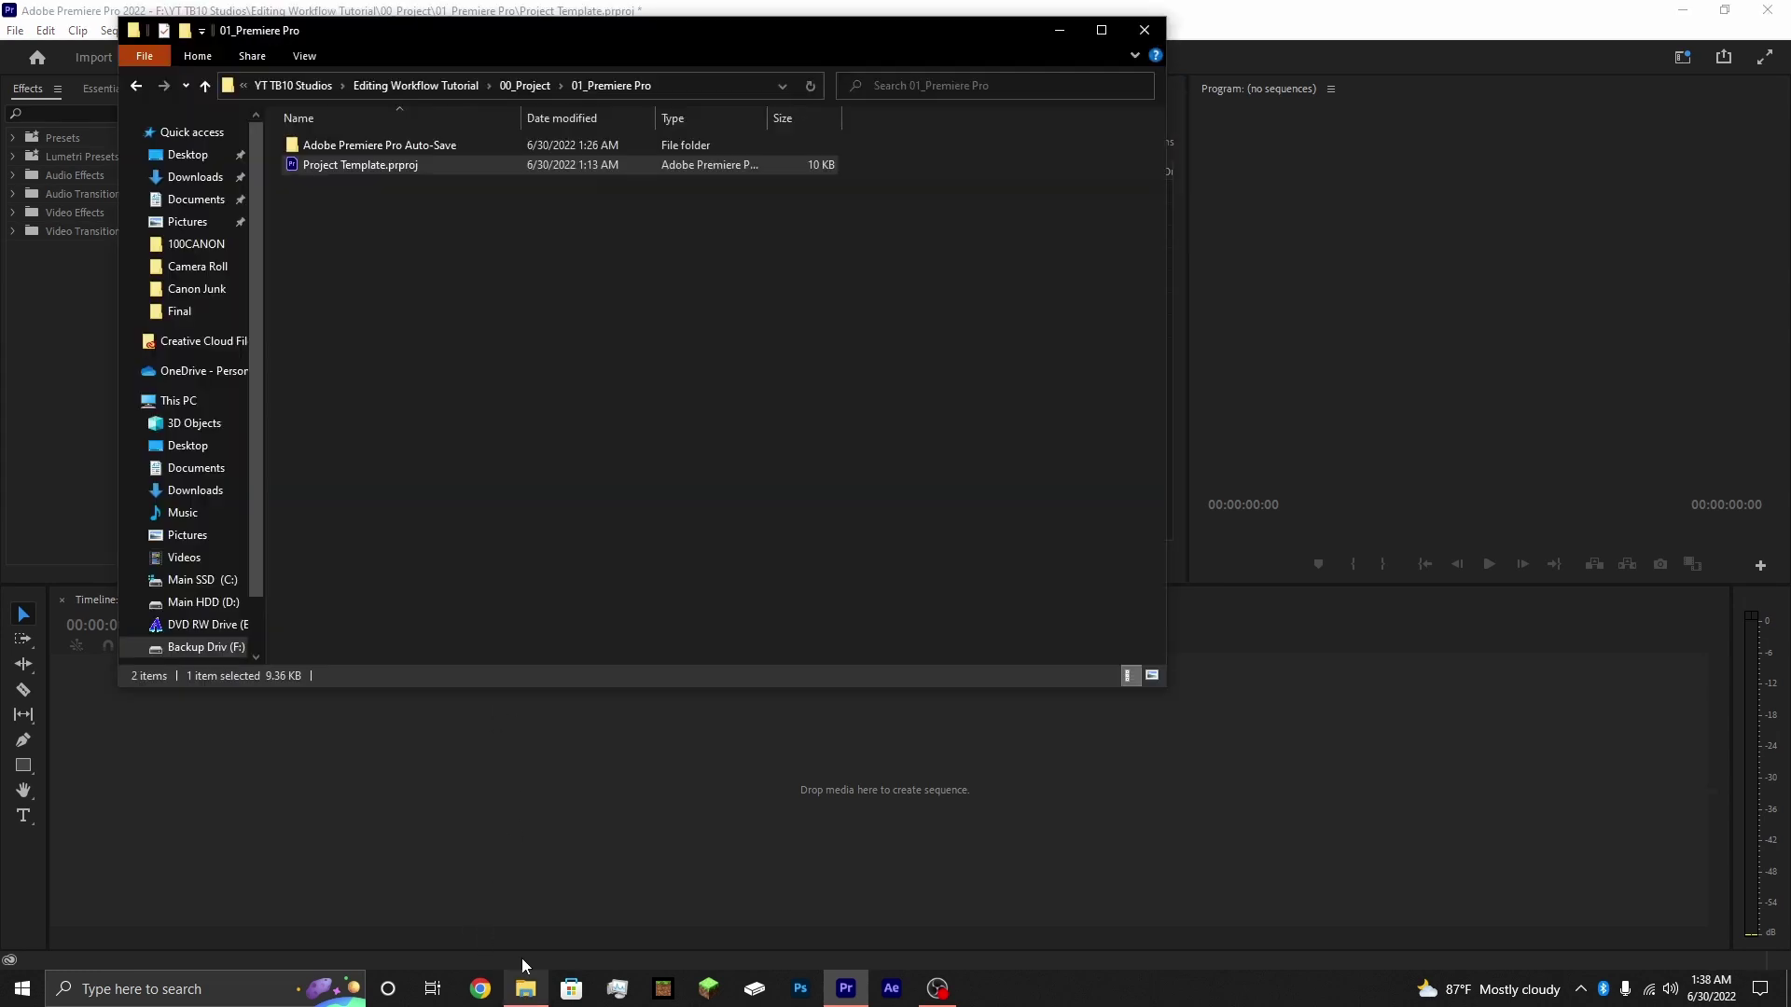
click(528, 86)
click(400, 165)
click(523, 85)
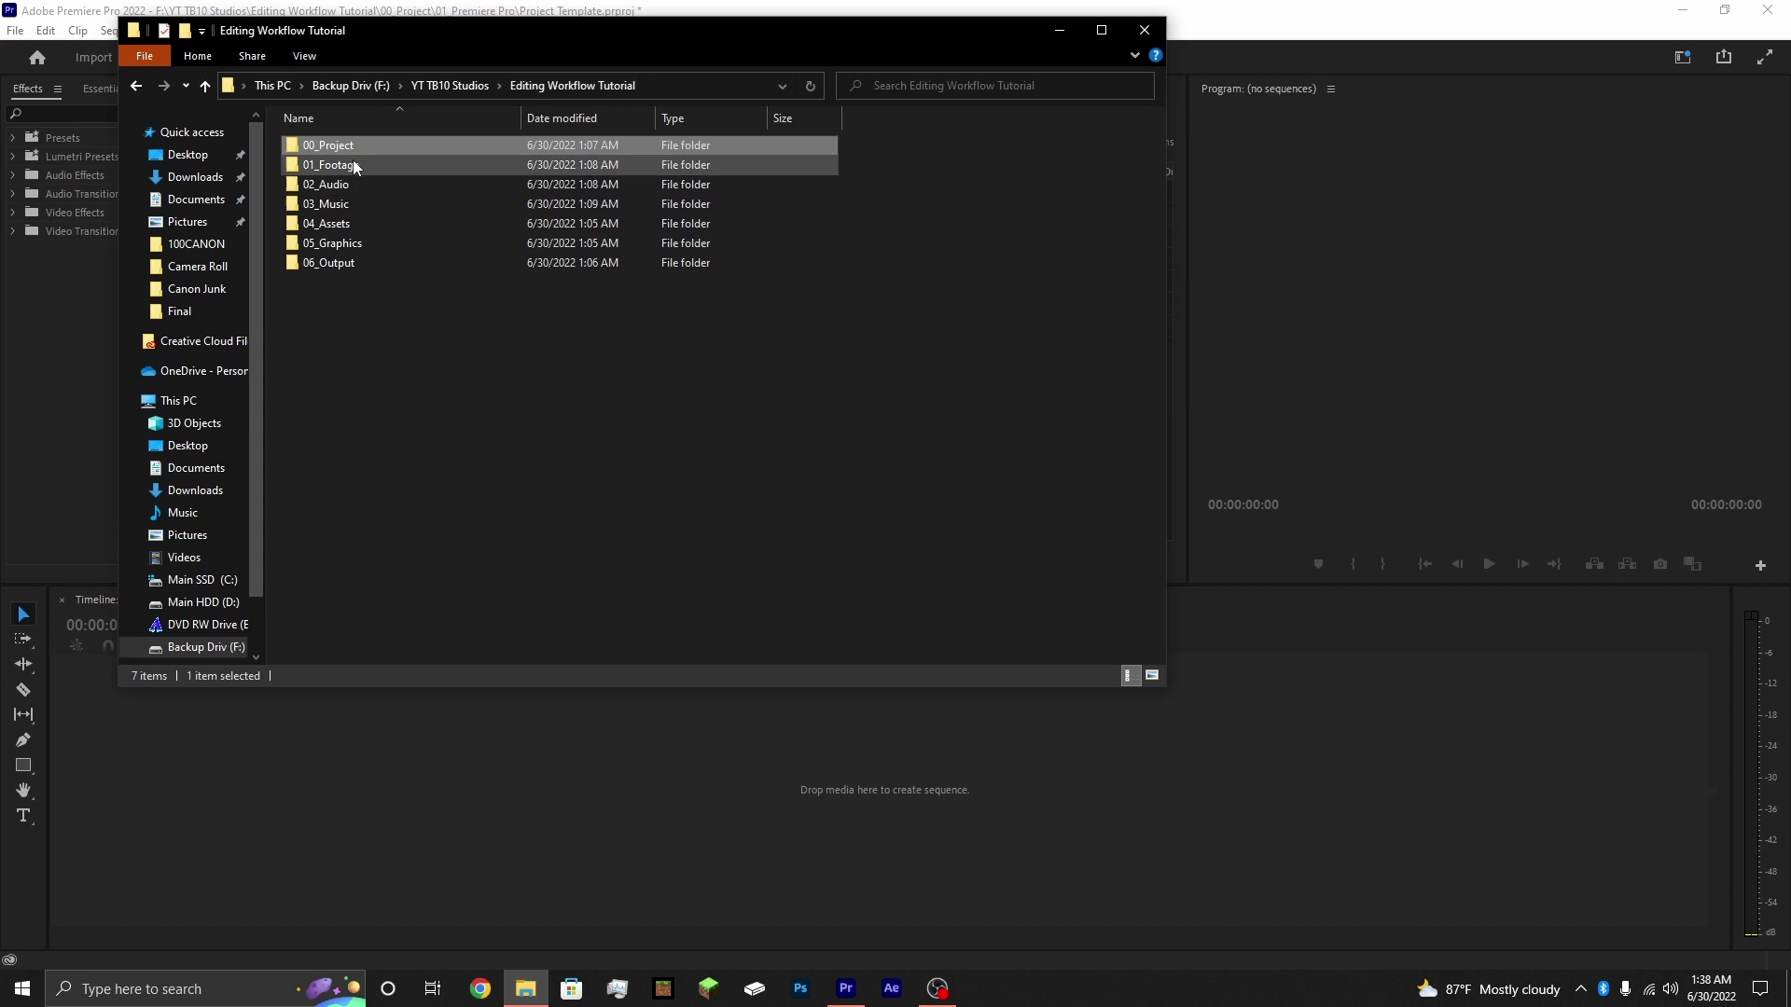
double_click(354, 165)
double_click(360, 146)
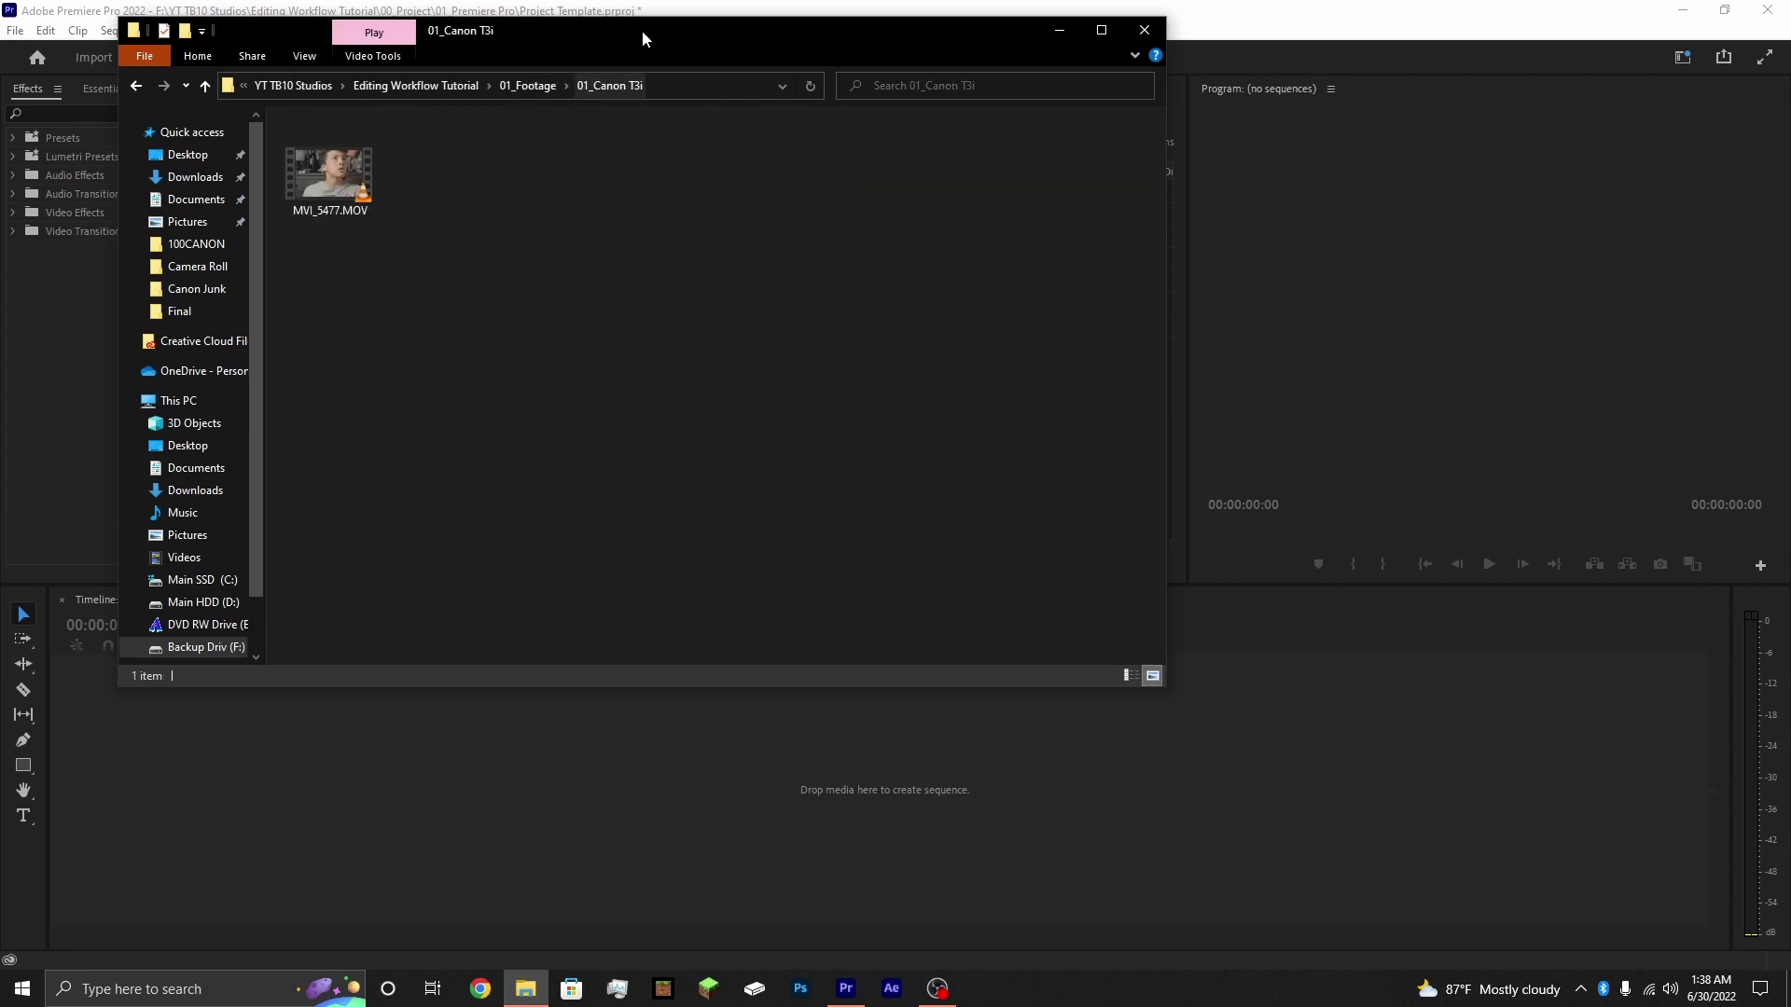
drag(642, 29, 711, 373)
- Drag MVI_5477.MOV into the _Canon T3i bin and scrub through it in the Source monitor
drag(397, 506, 598, 245)
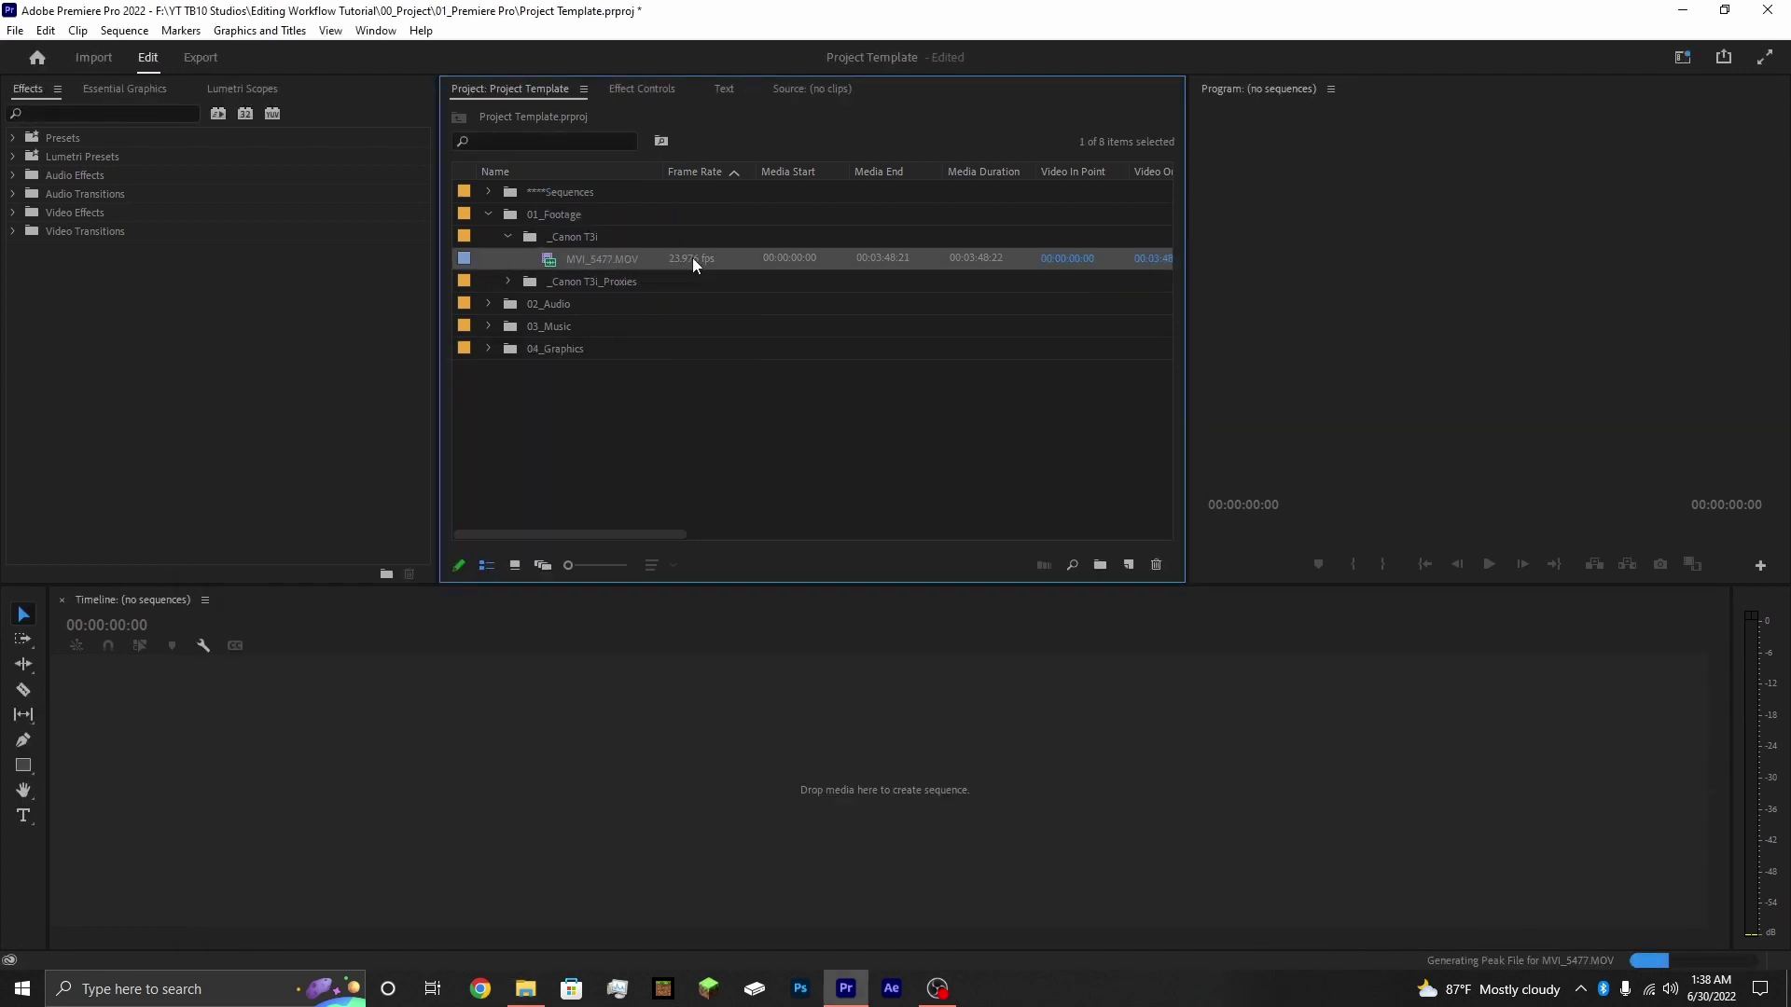
click(613, 257)
click(691, 268)
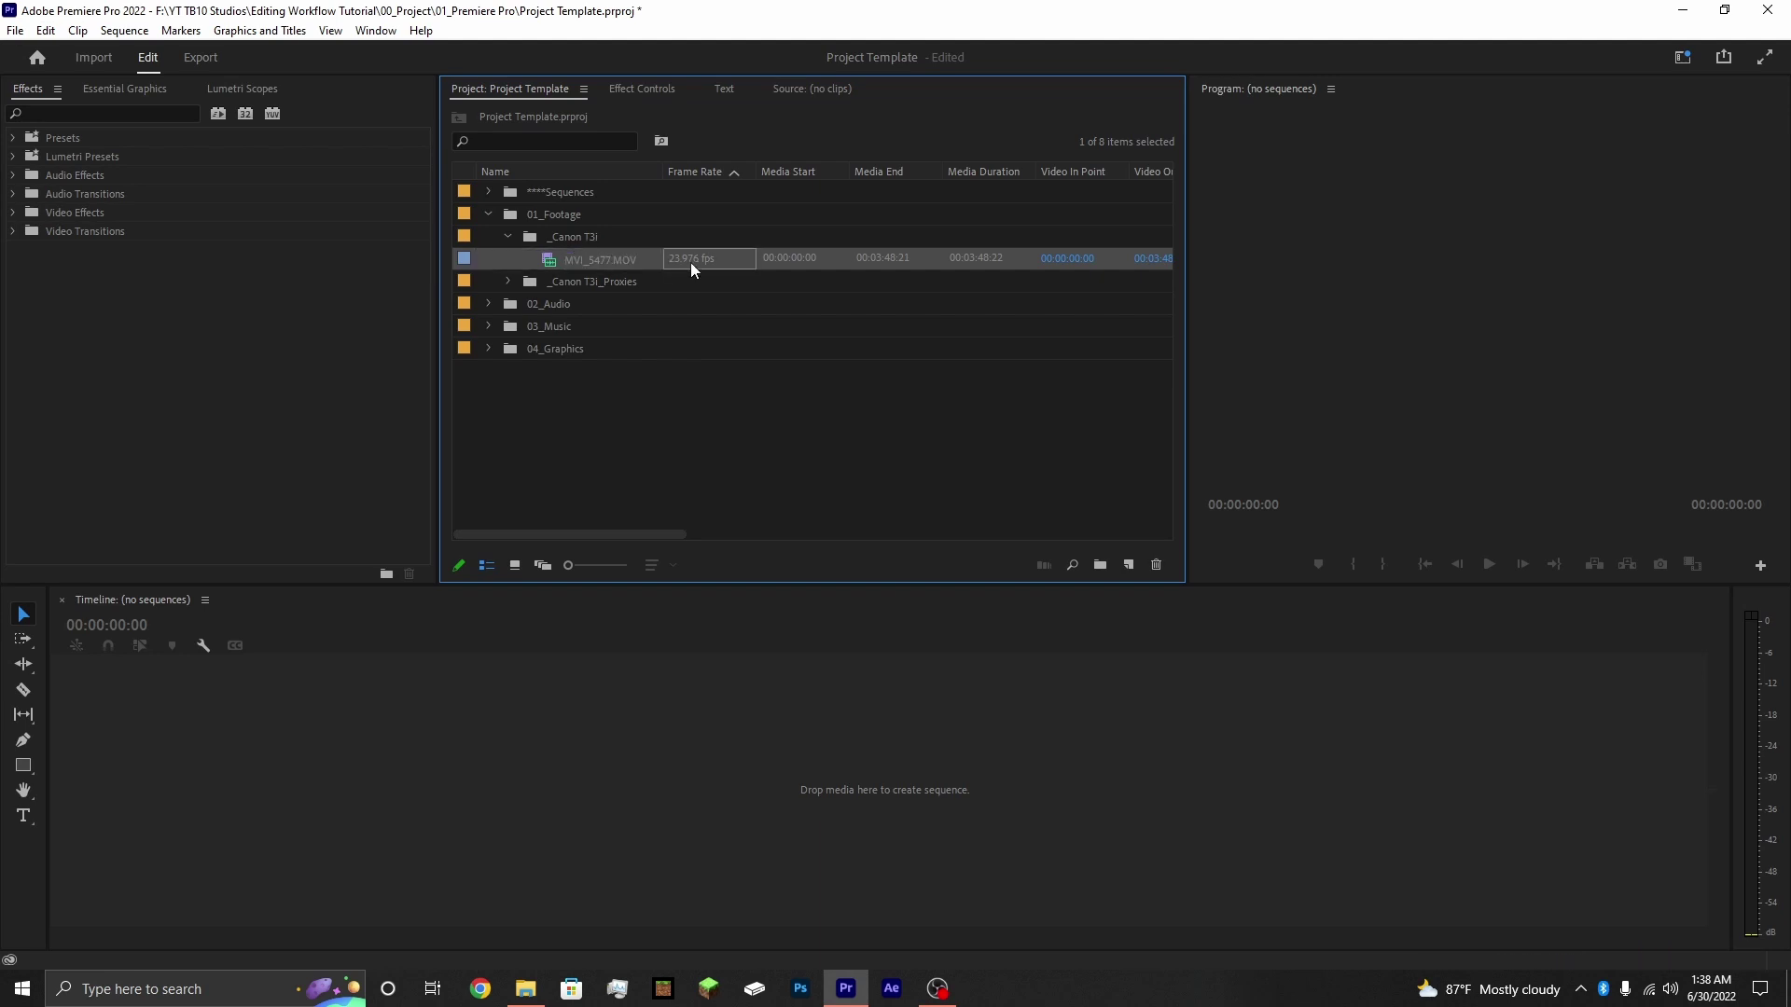
double_click(691, 269)
drag(764, 532, 789, 532)
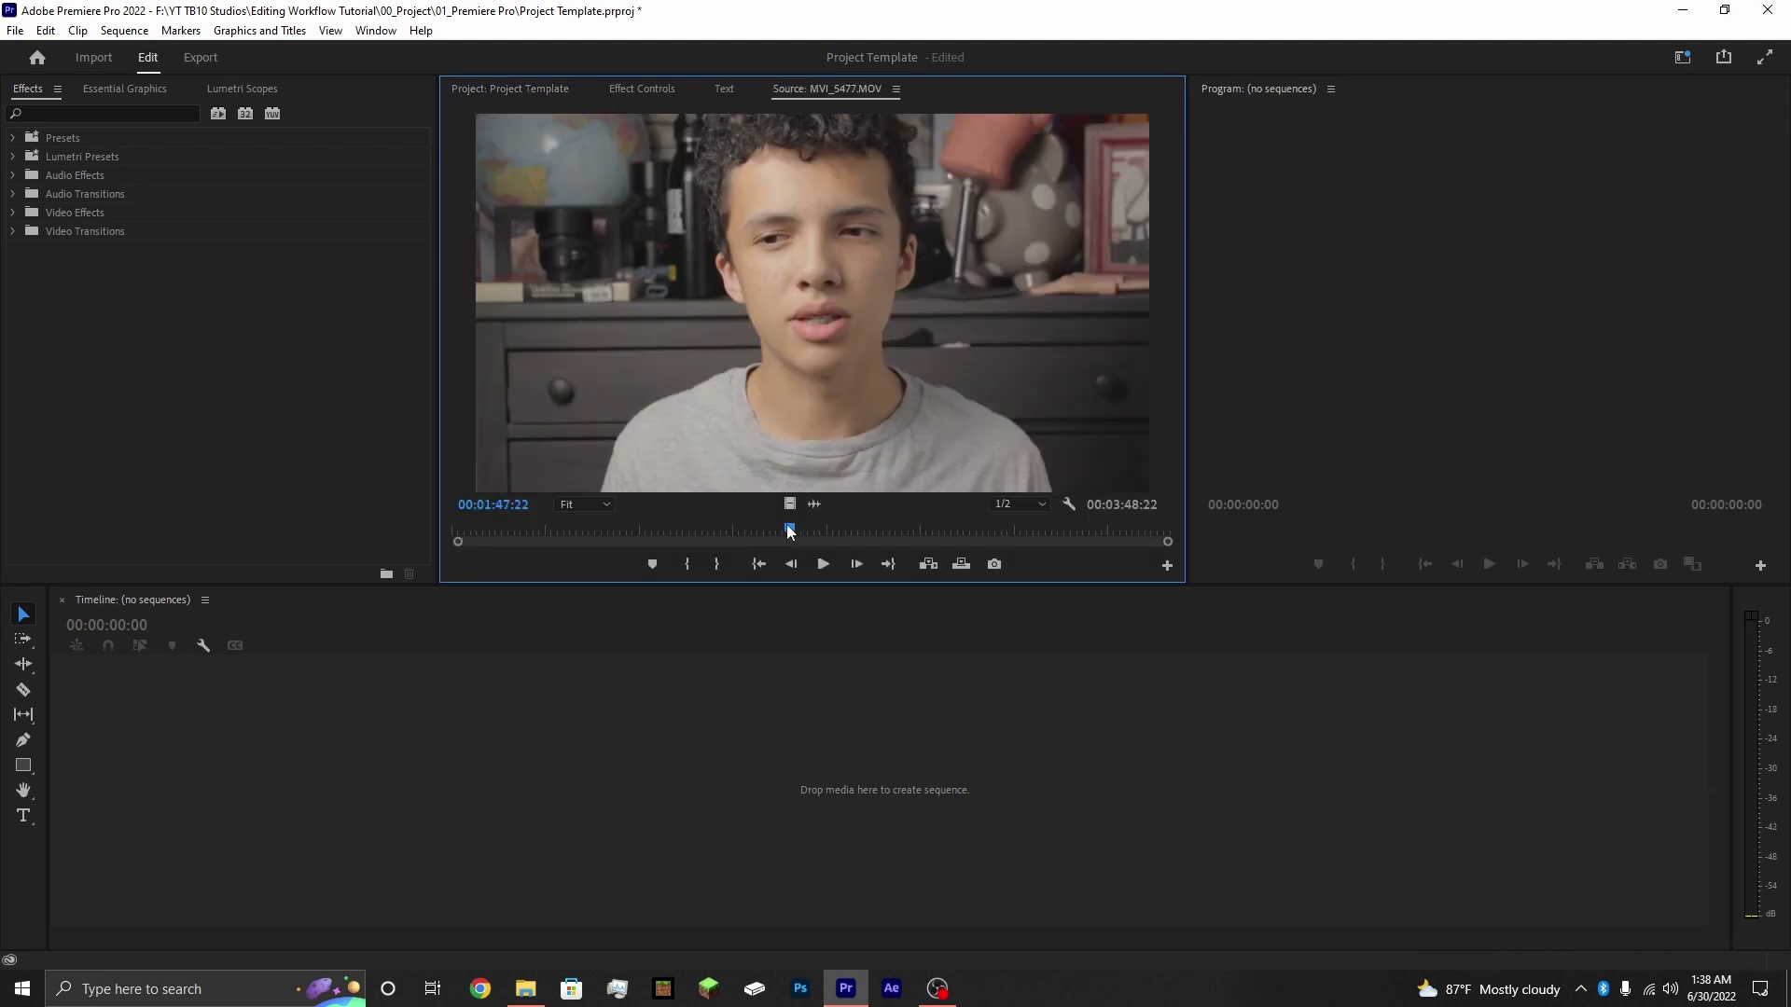
click(507, 89)
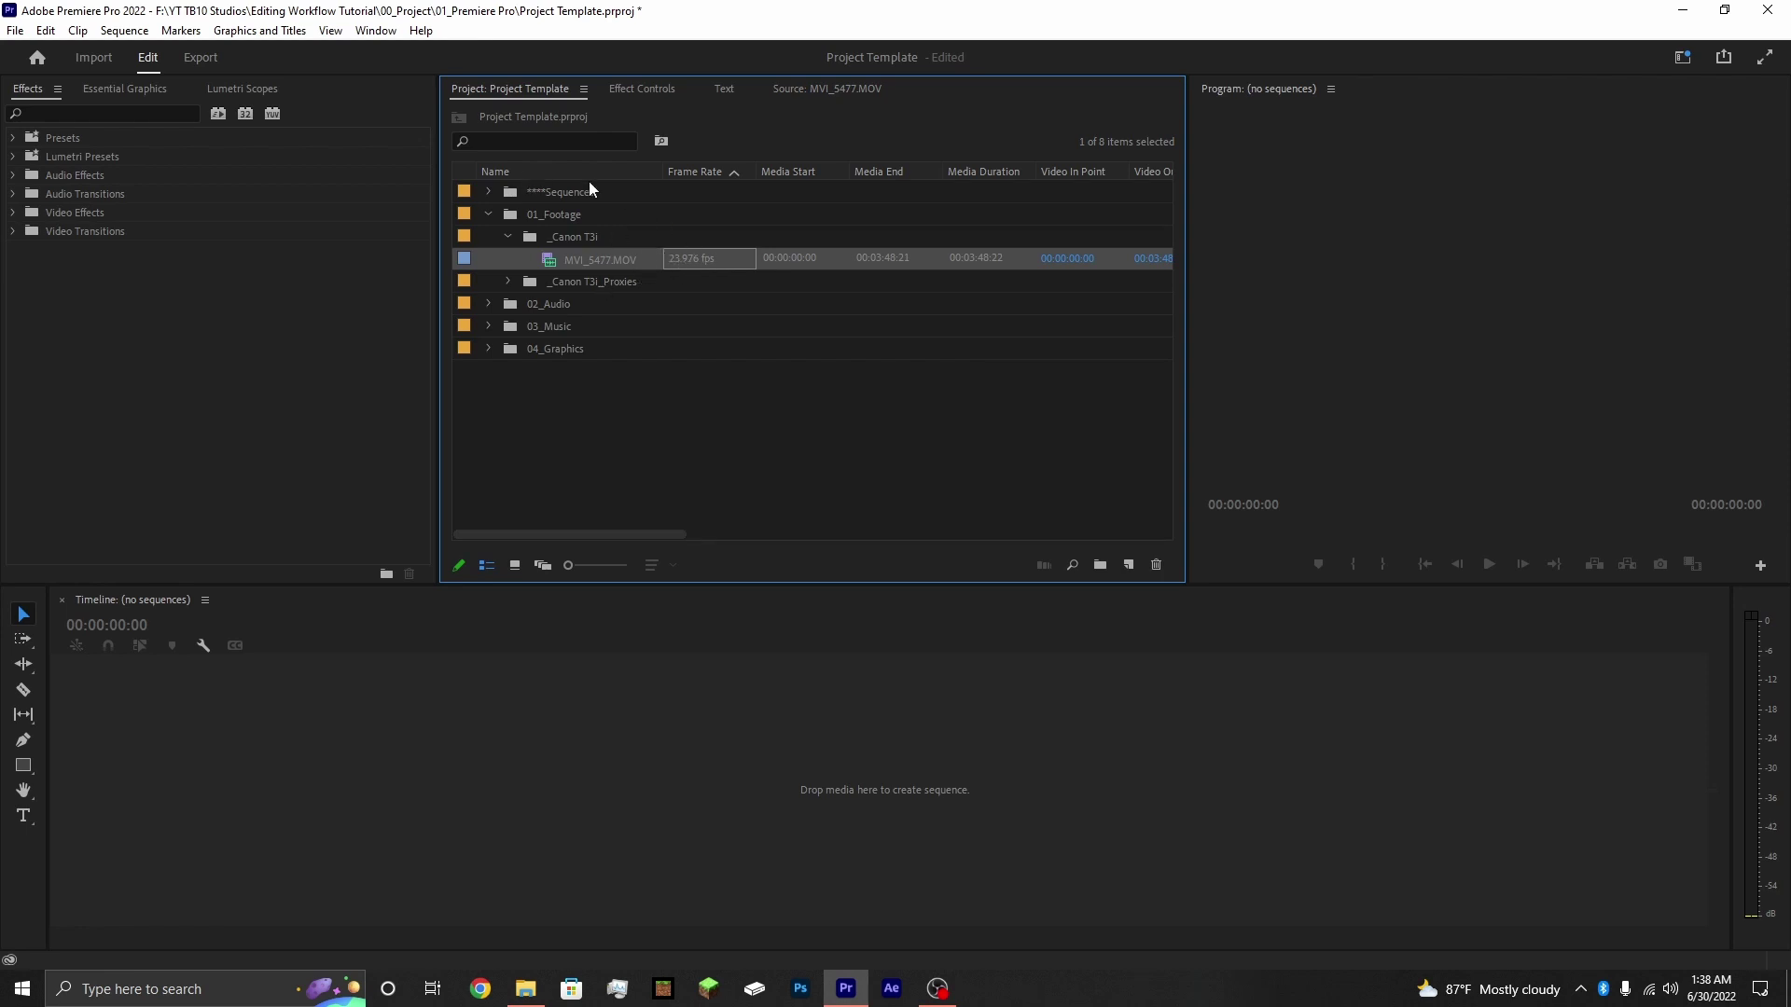
click(508, 235)
- Import ZOOM0002.WAV from 02_Audio > 01_Recorder_A into the 02_Audio bin
click(489, 214)
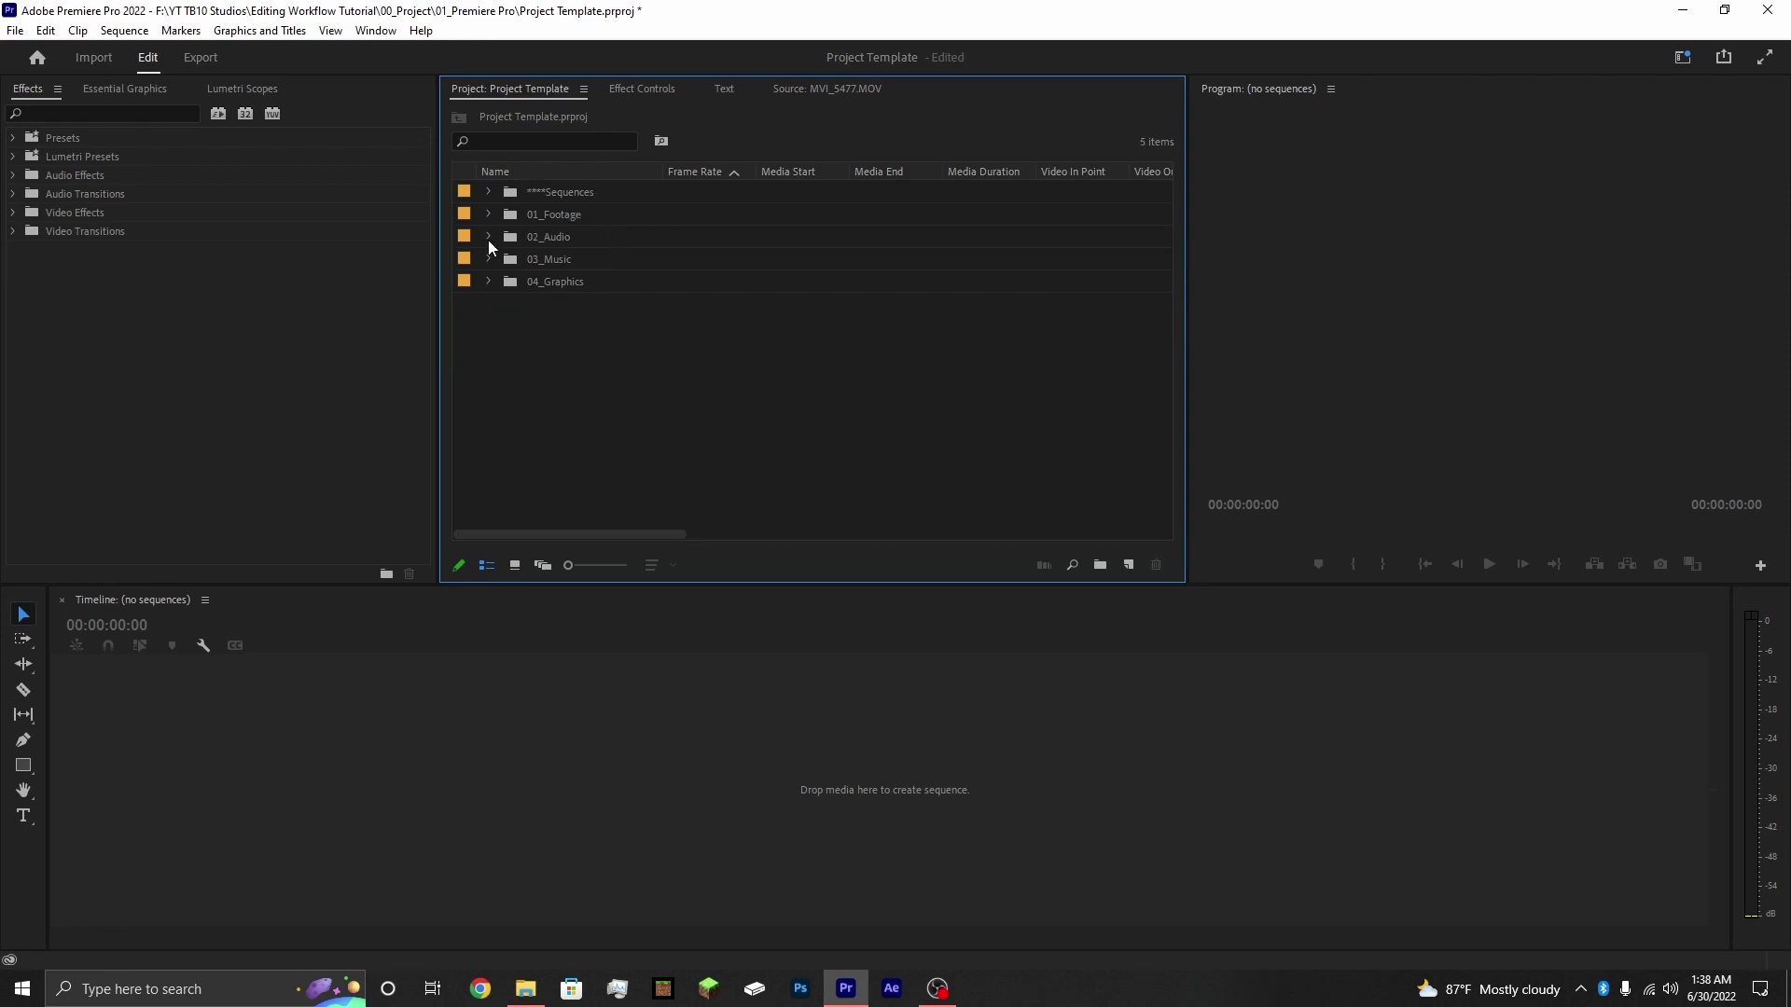
click(489, 237)
click(565, 239)
click(526, 989)
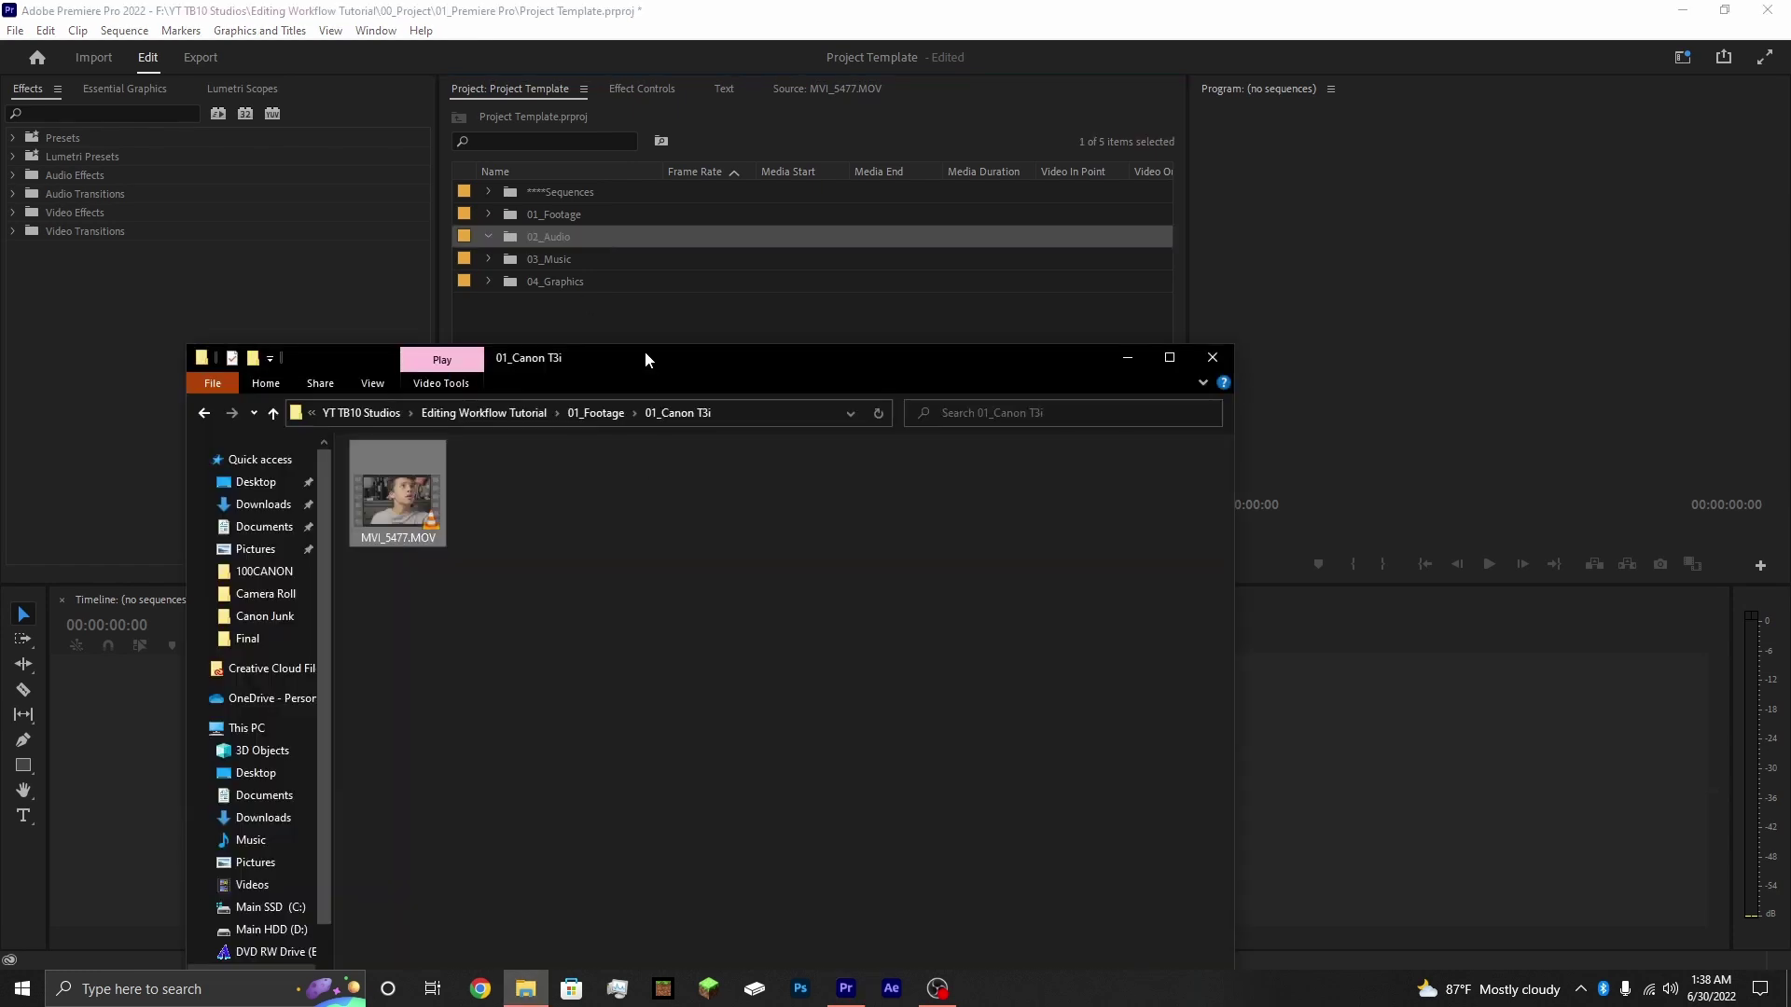
click(503, 415)
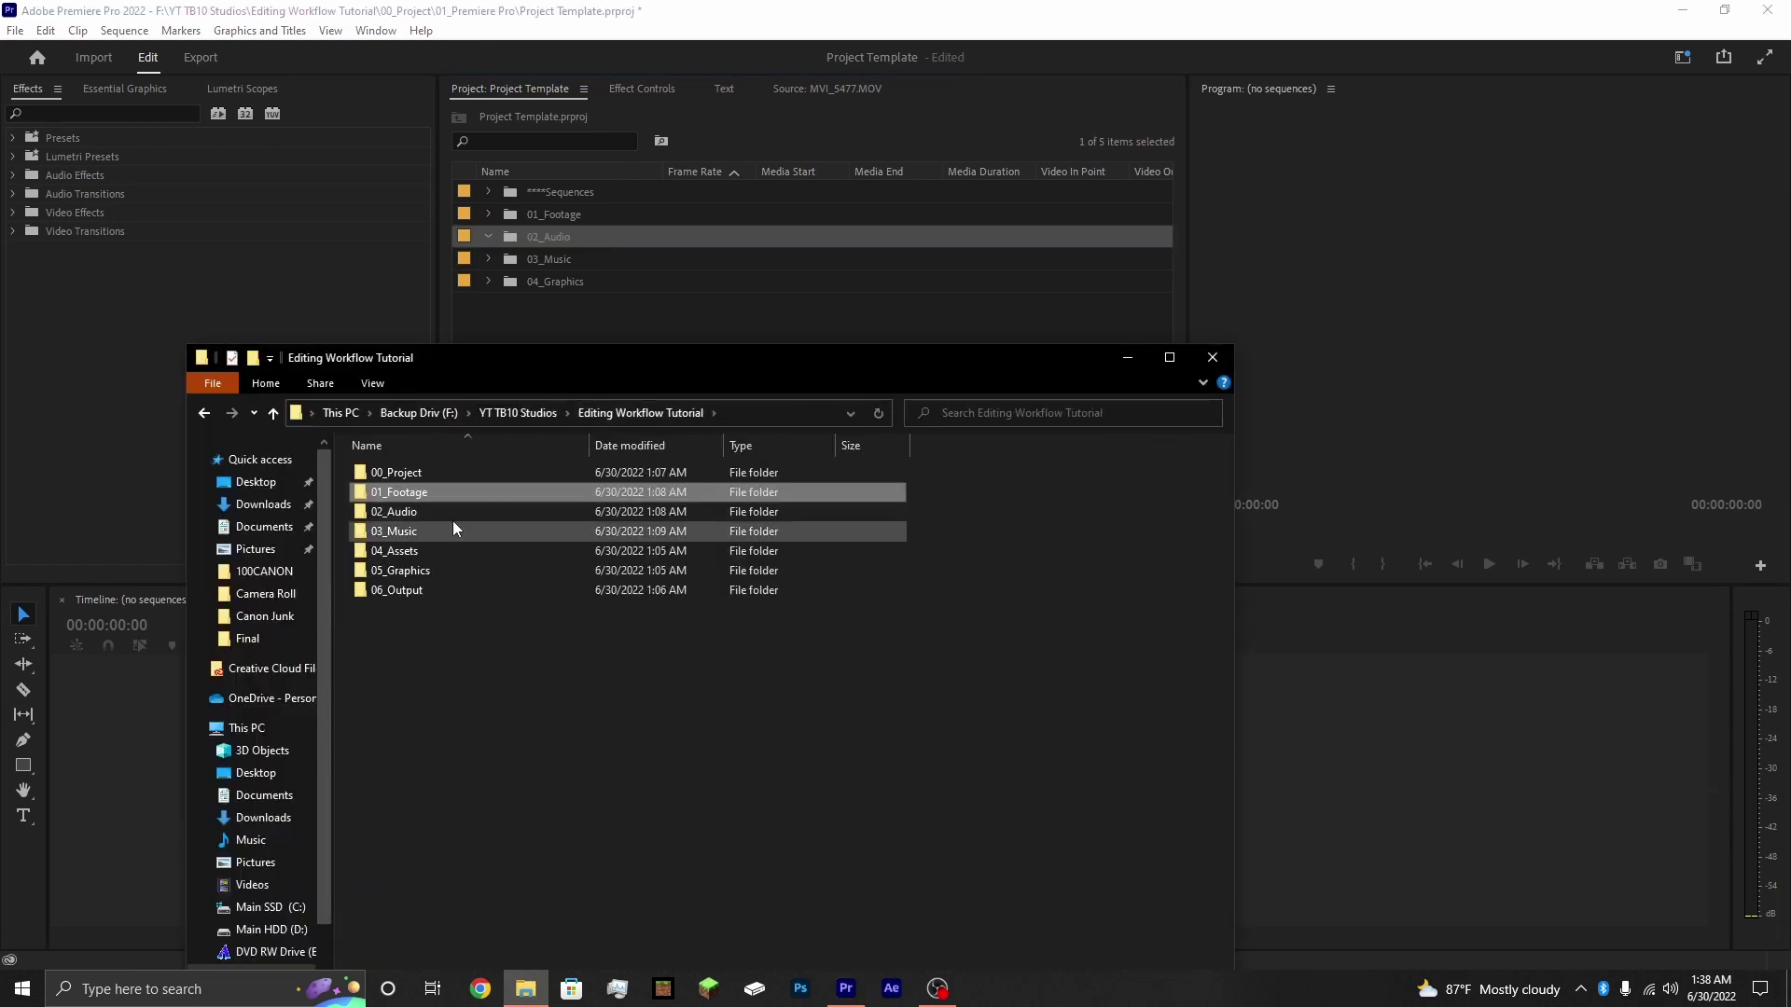
double_click(448, 512)
double_click(459, 472)
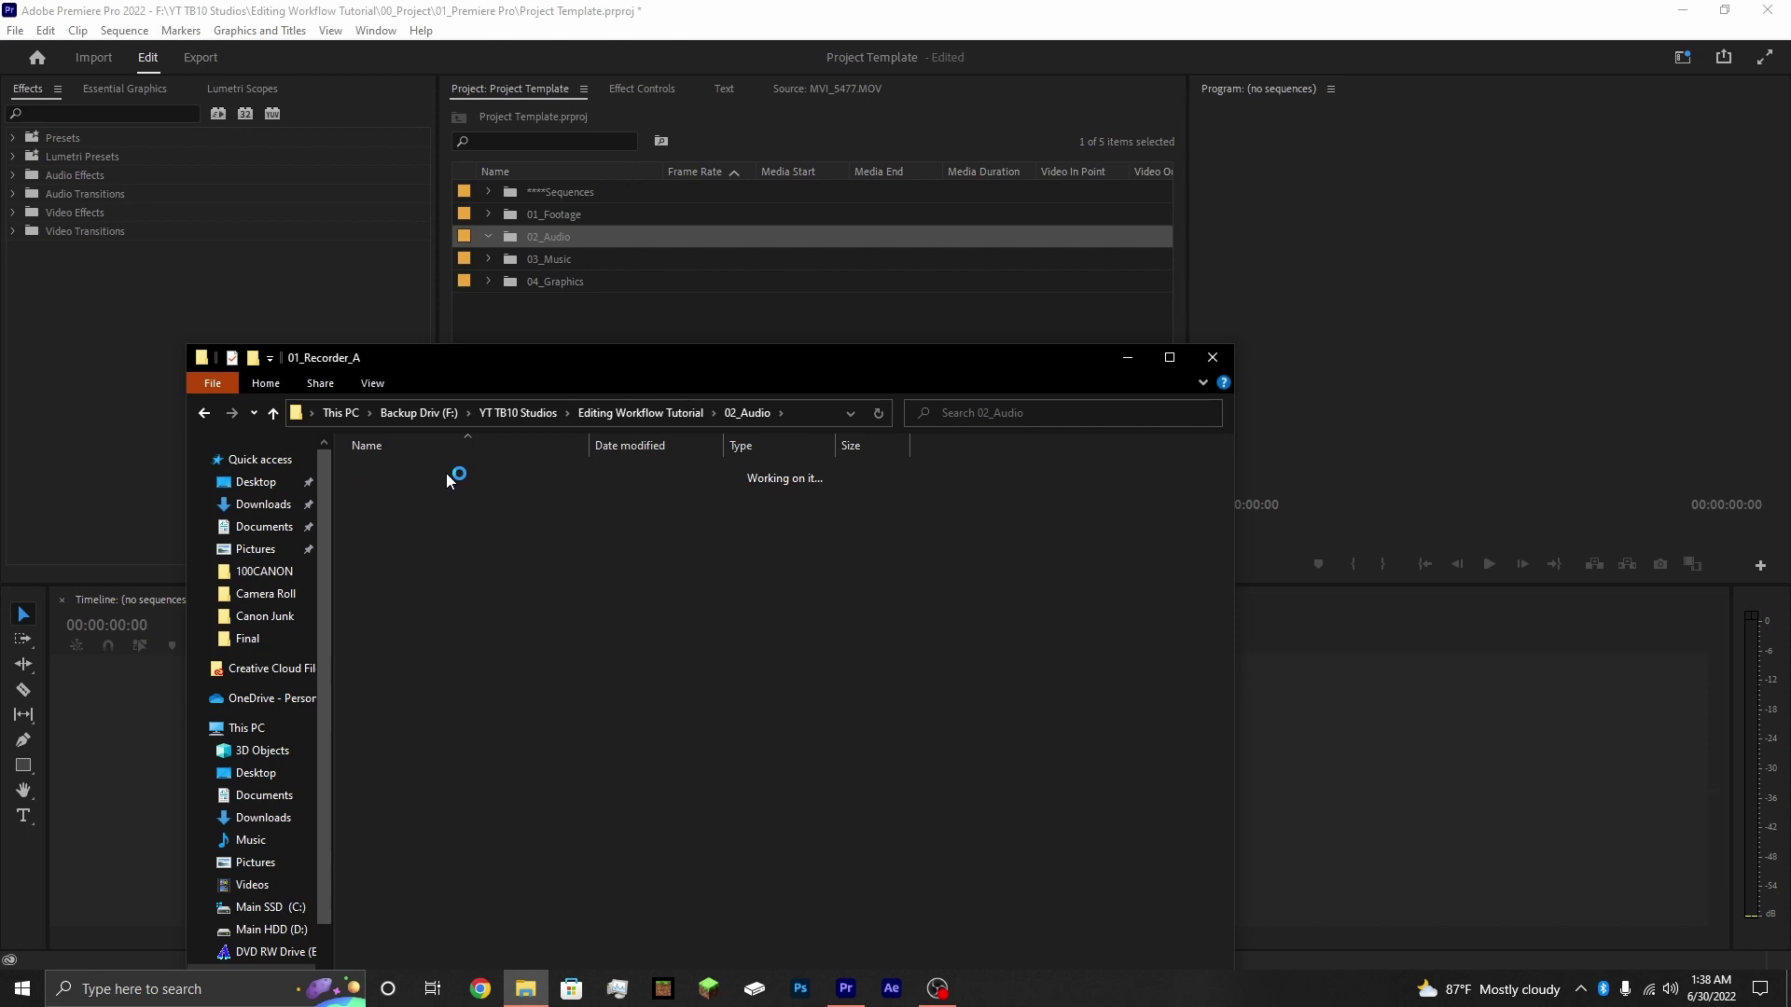
drag(434, 471, 541, 239)
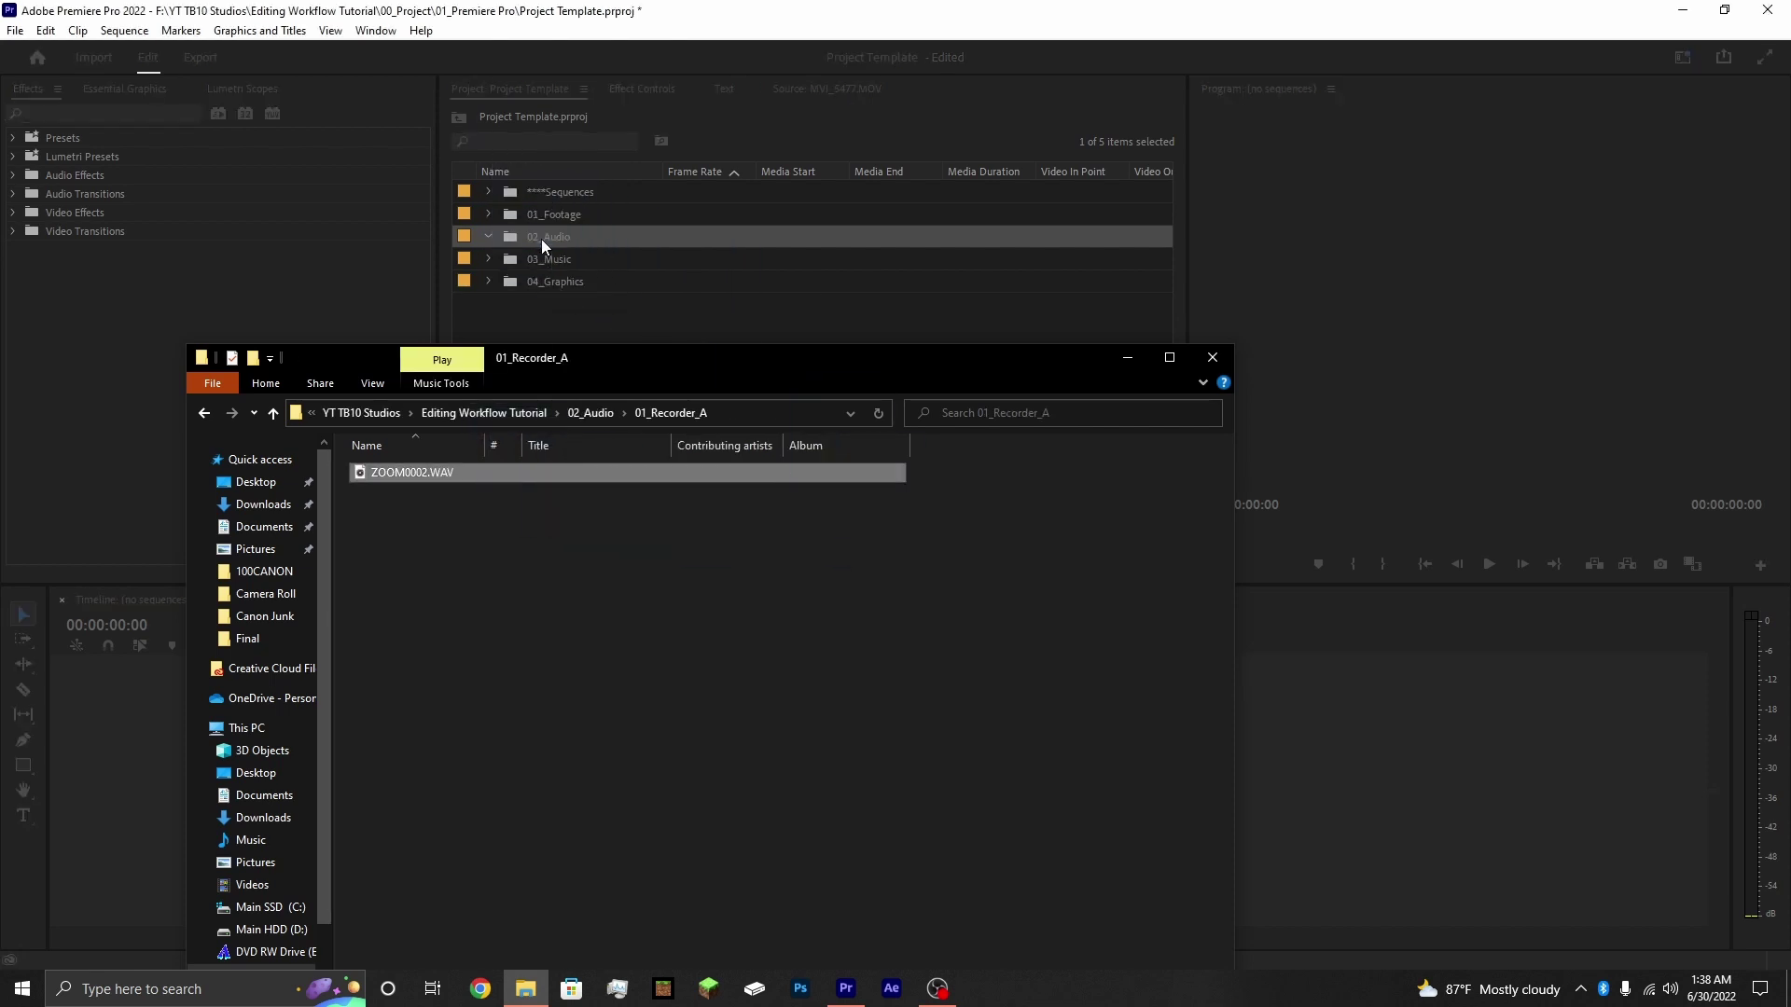
- Load ZOOM0002.WAV in the Source monitor and play a few seconds from partway in
click(588, 322)
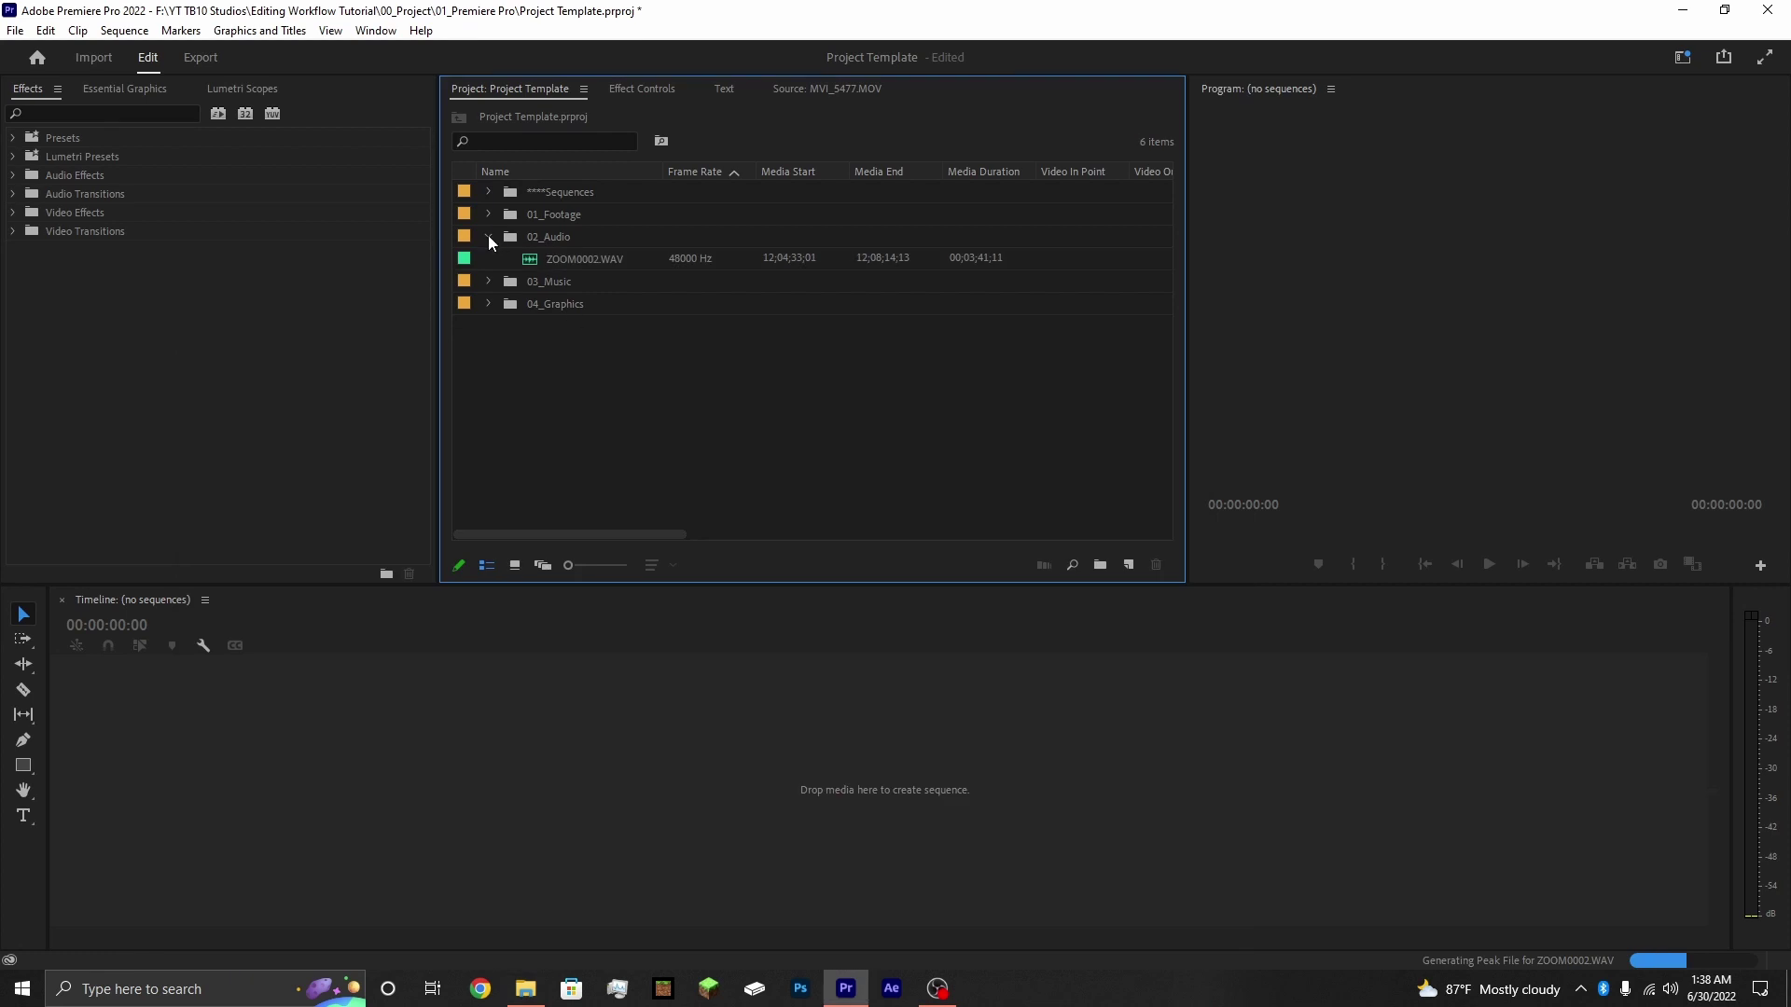
click(489, 236)
click(489, 236)
double_click(578, 258)
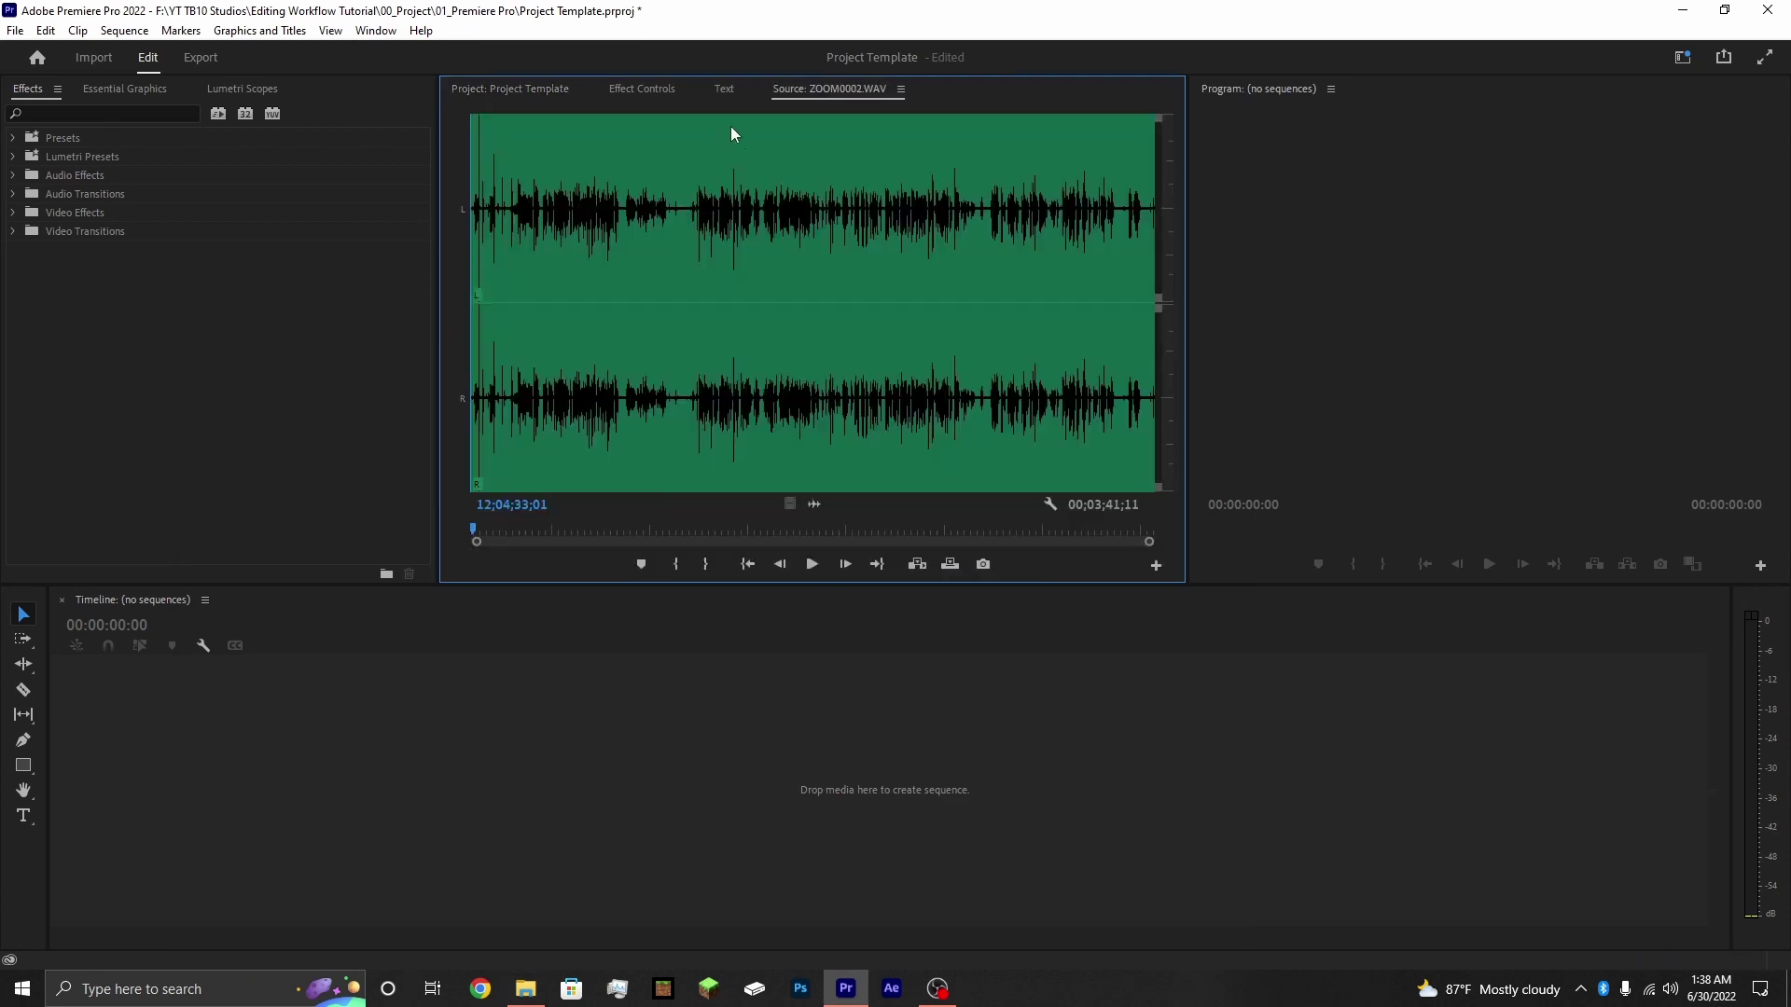
click(698, 532)
click(811, 565)
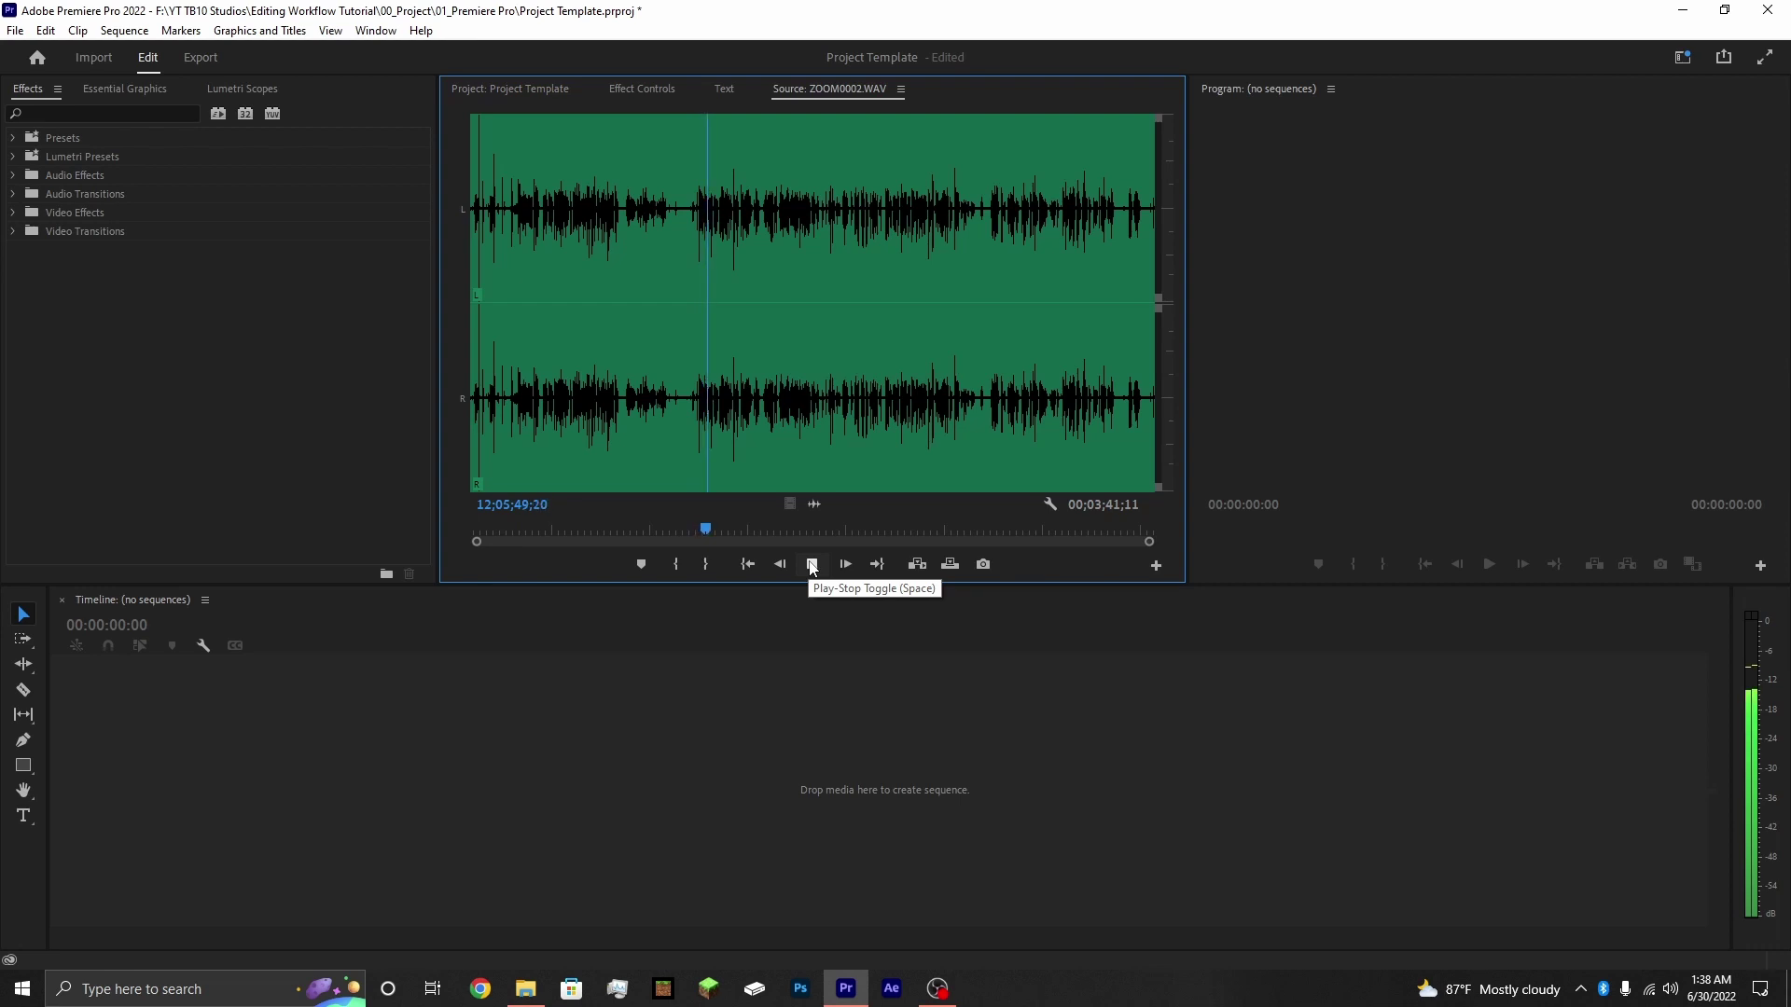
click(811, 564)
click(513, 89)
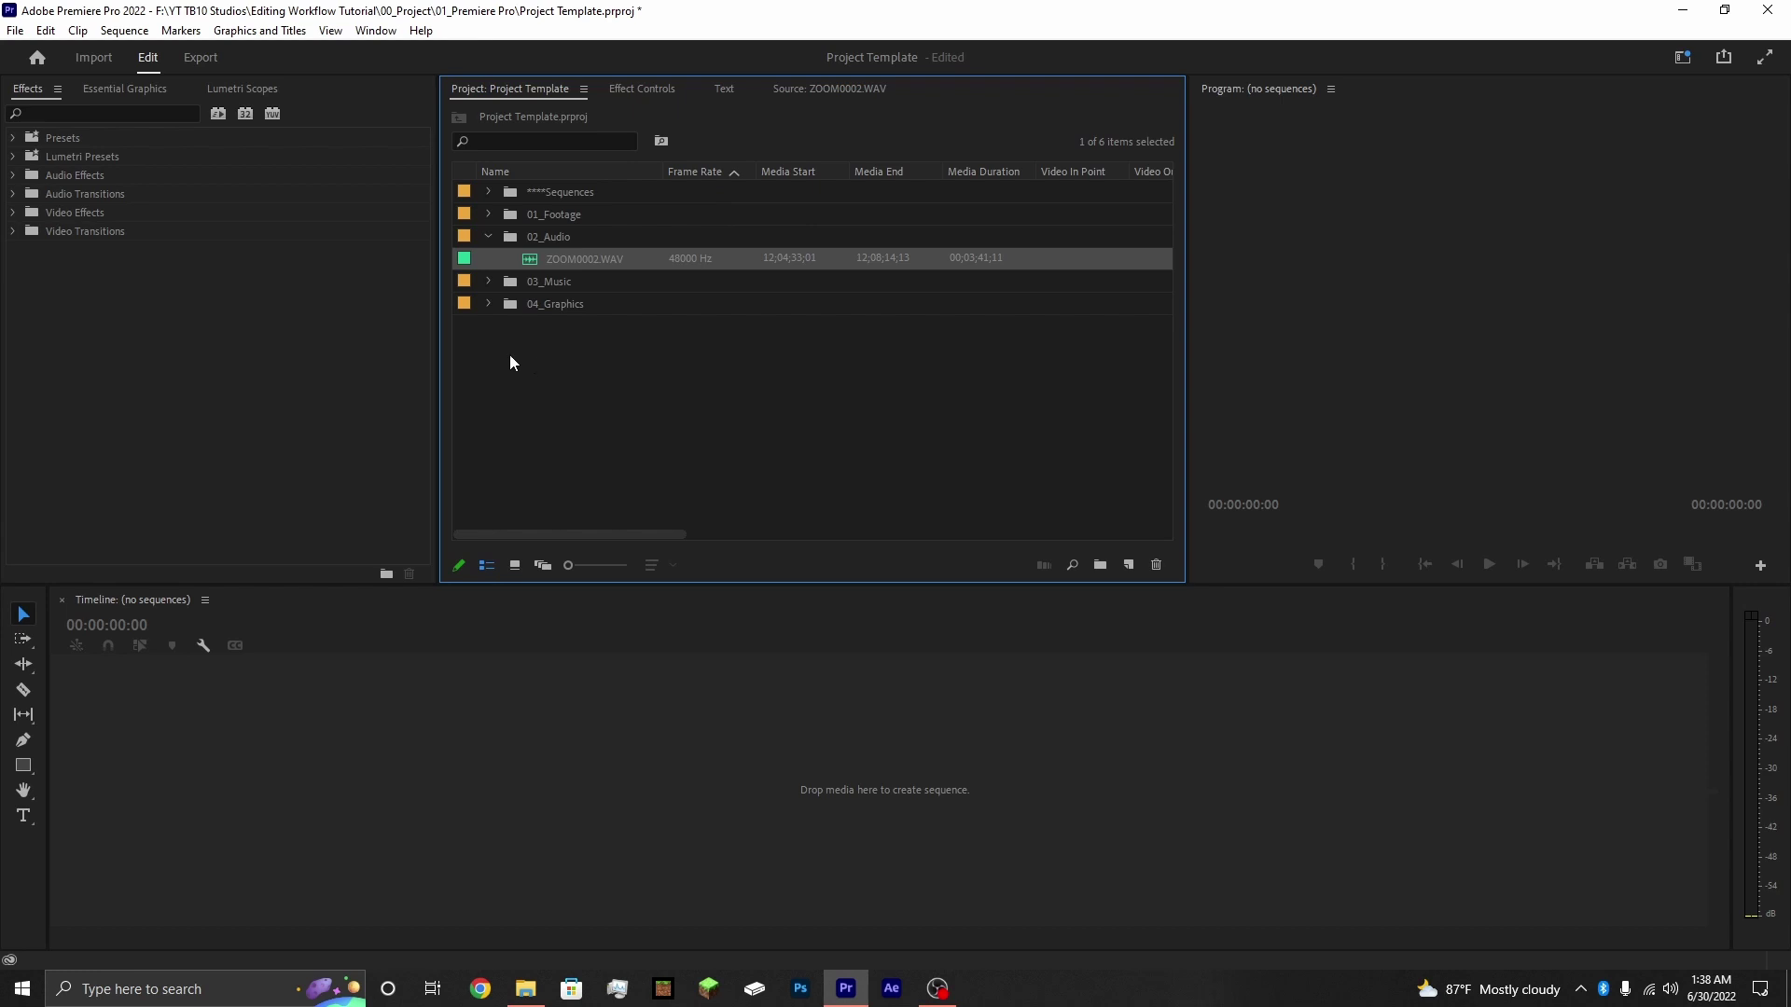
click(487, 236)
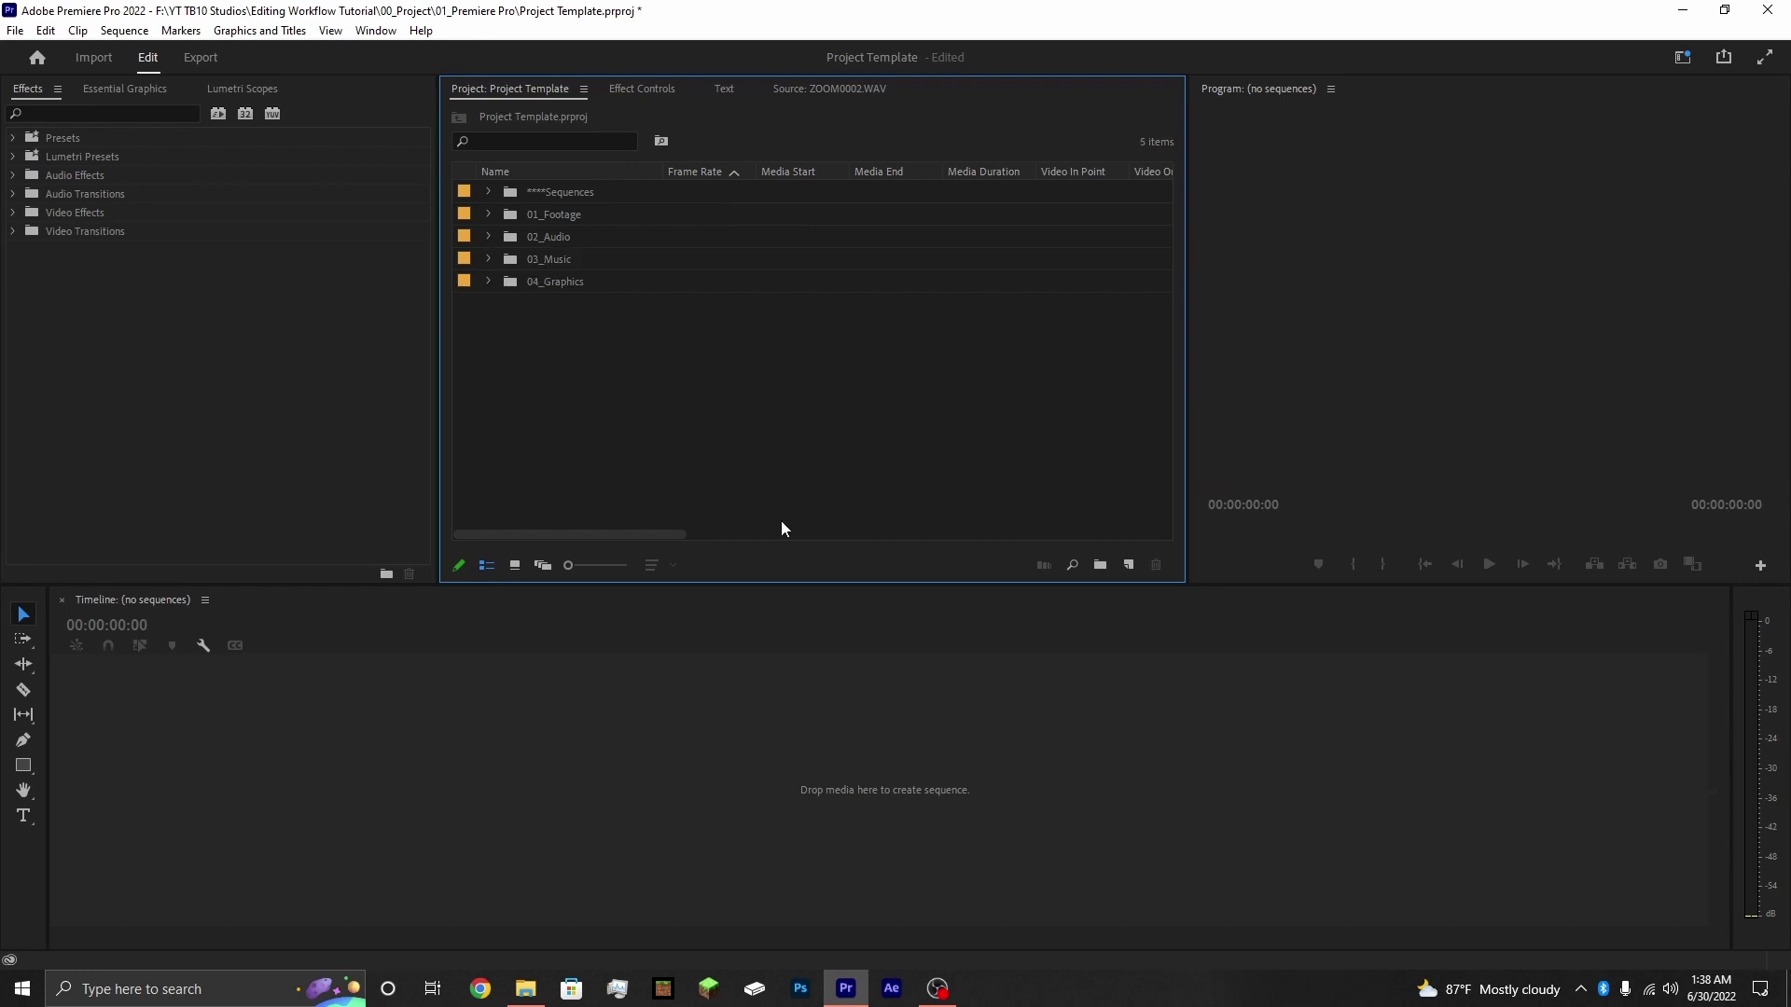
- Create a new sequence in the Sequences bin using the RED R3D > 1080p > 1080p 16x9 23.976 preset
click(525, 198)
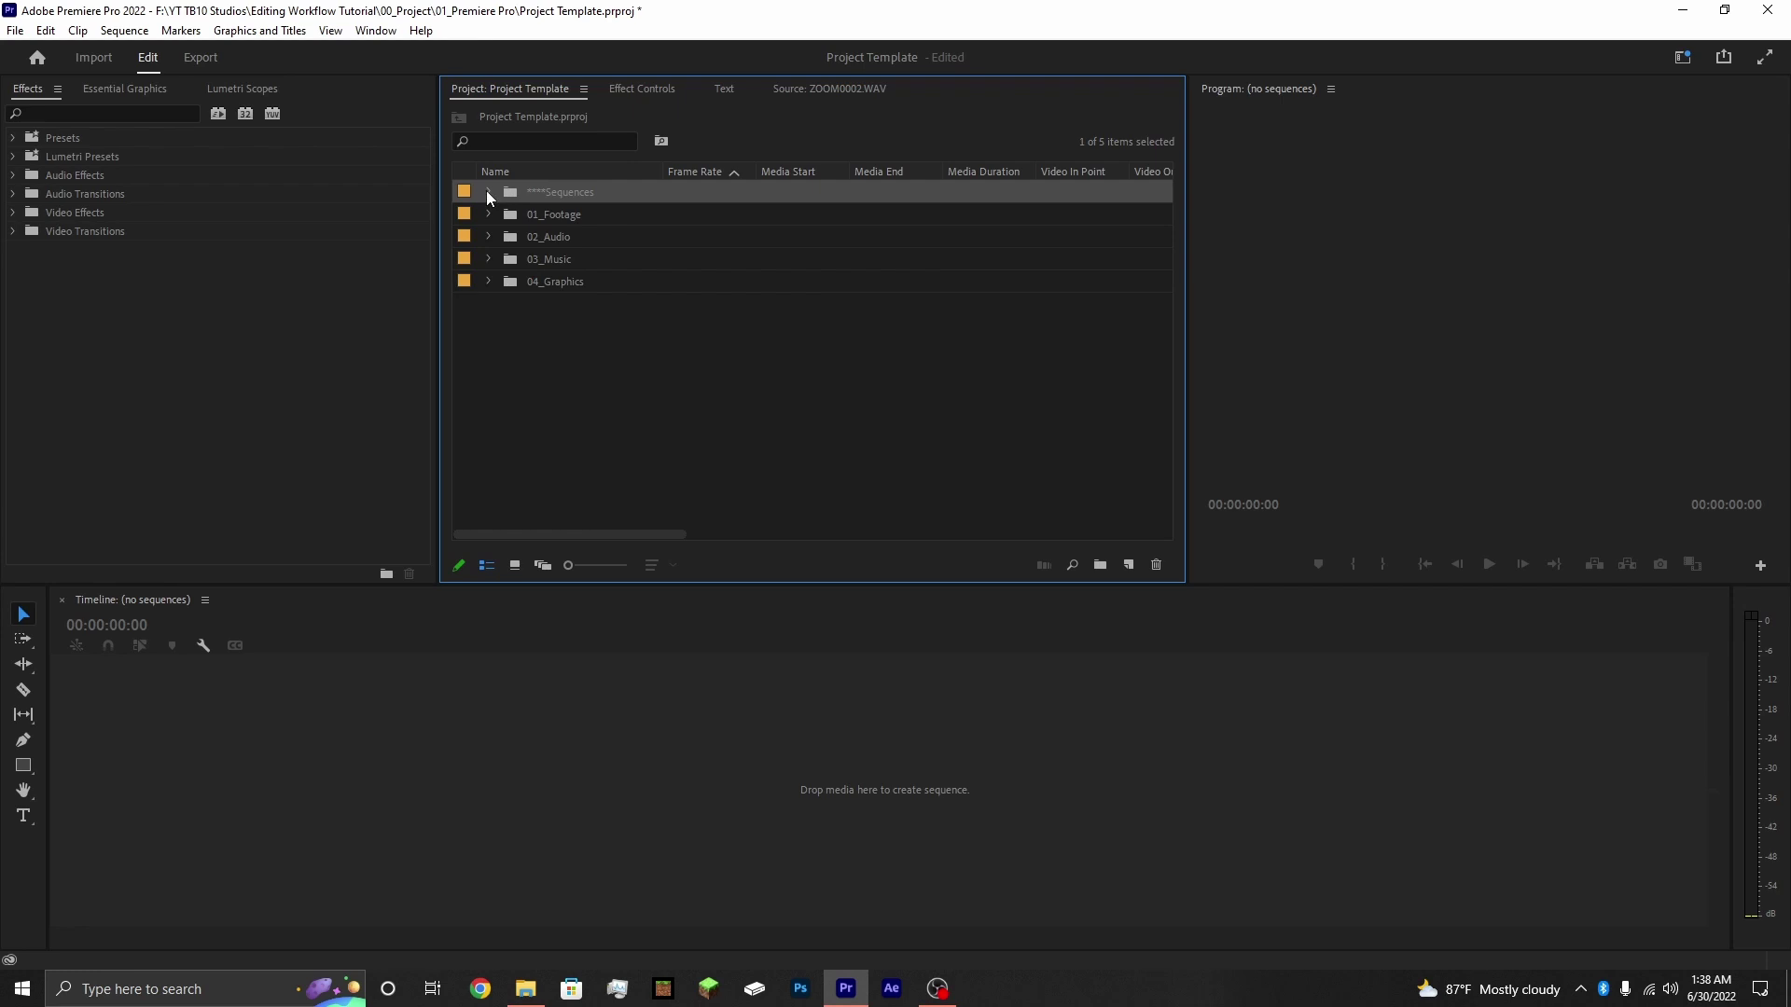
click(654, 192)
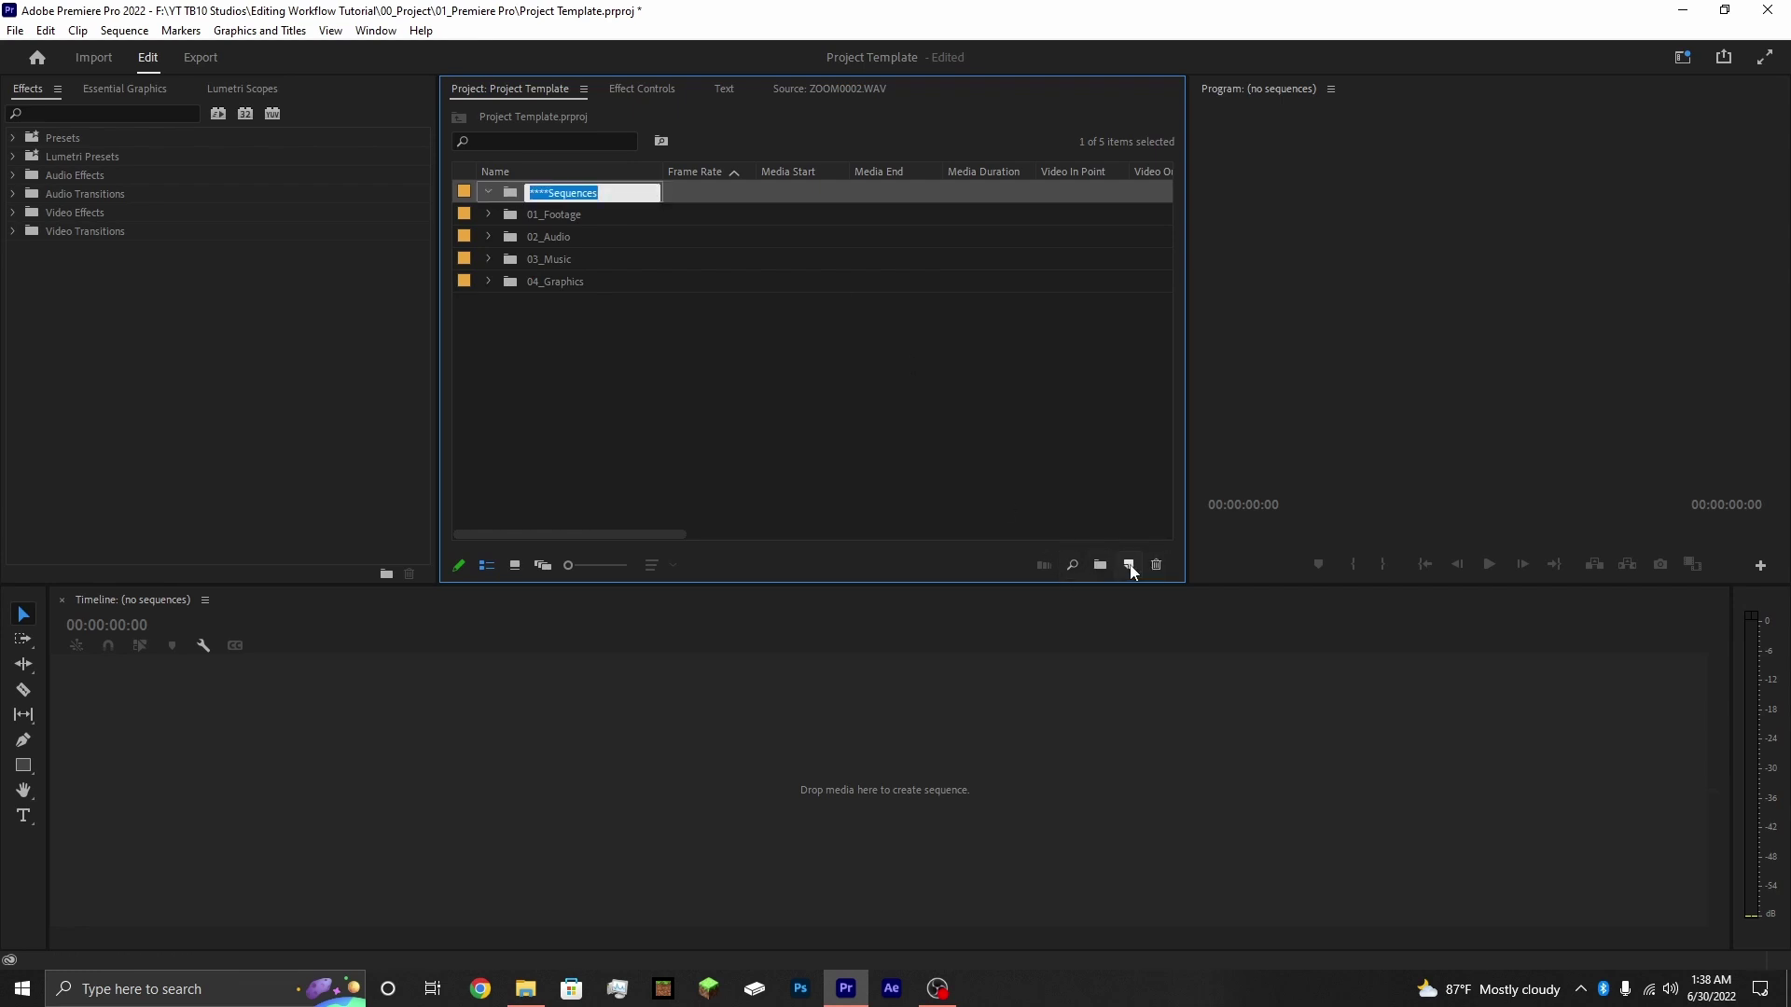
click(1131, 572)
click(1143, 588)
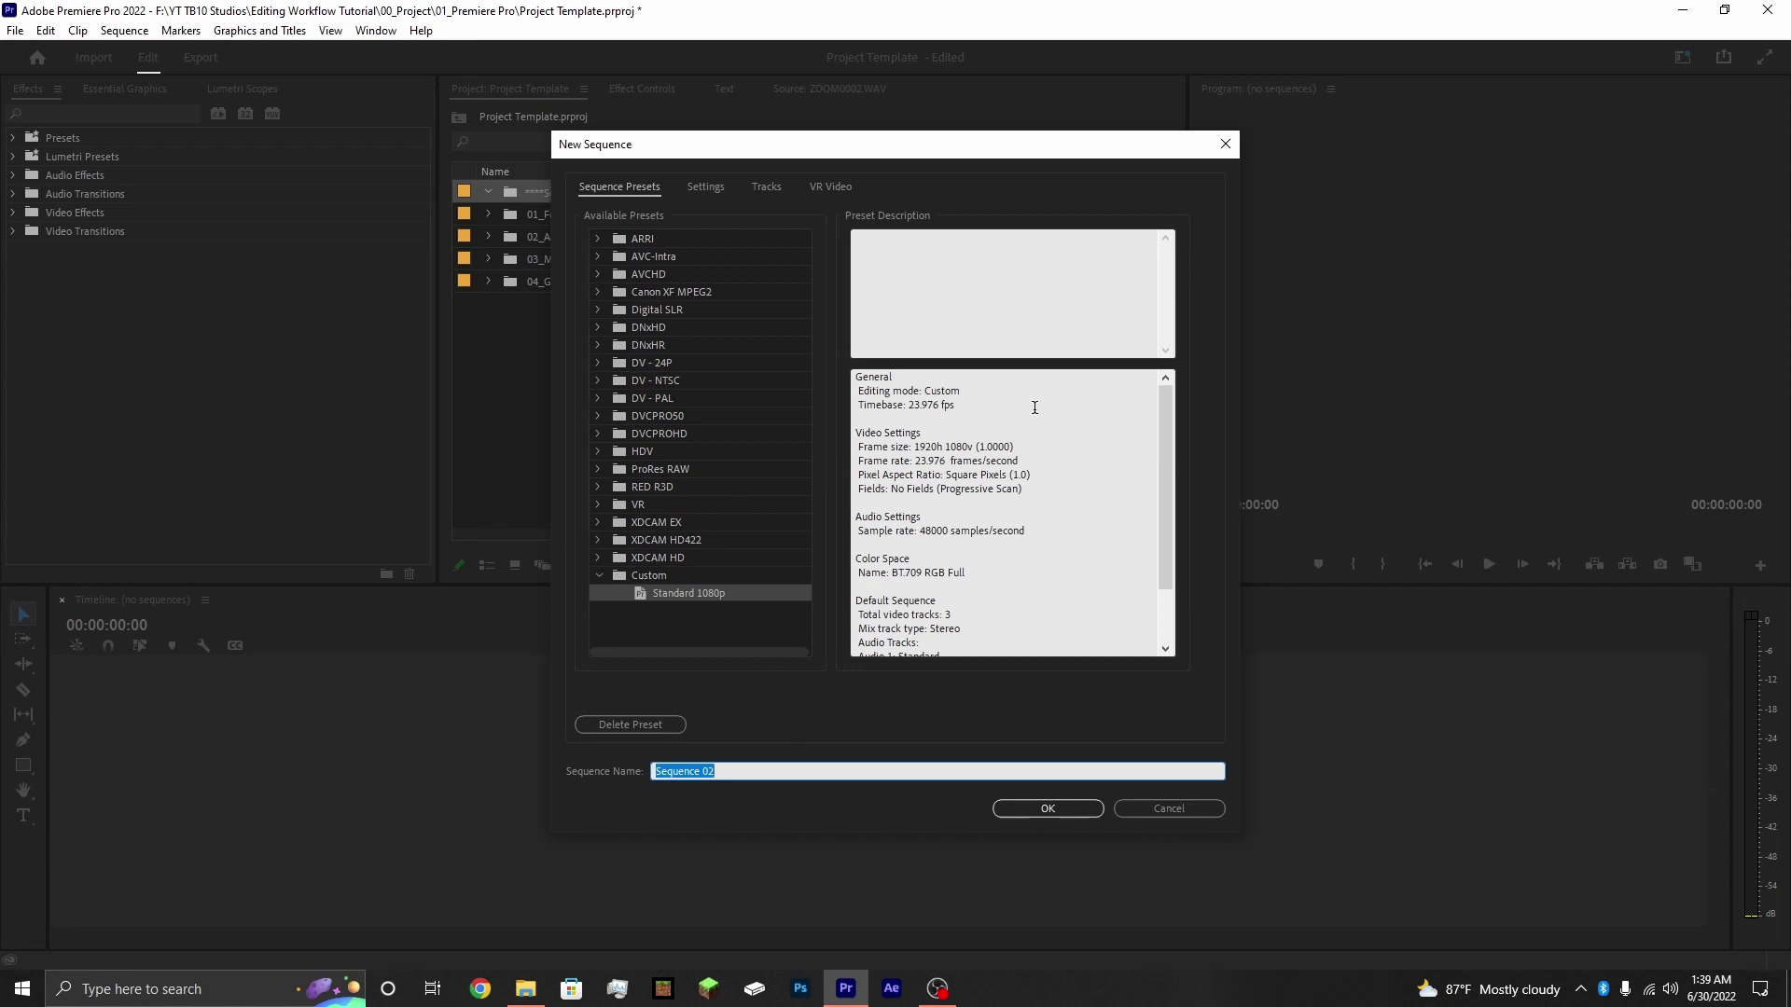
click(597, 575)
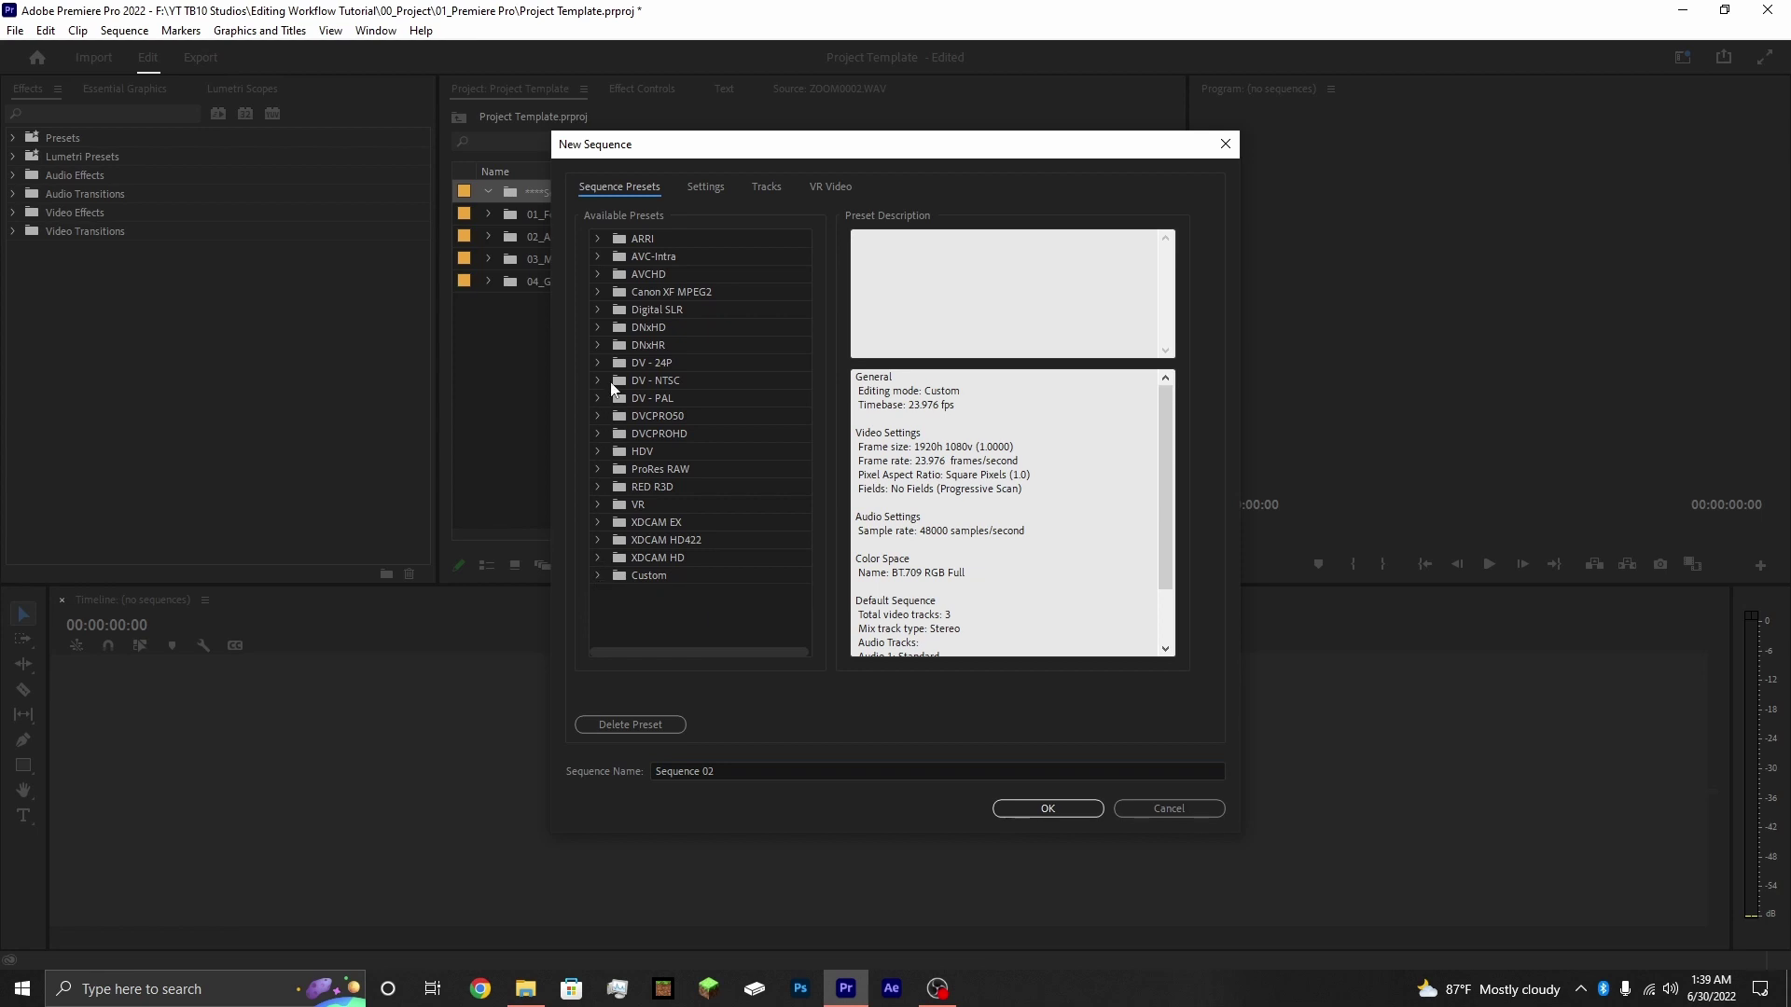
click(597, 484)
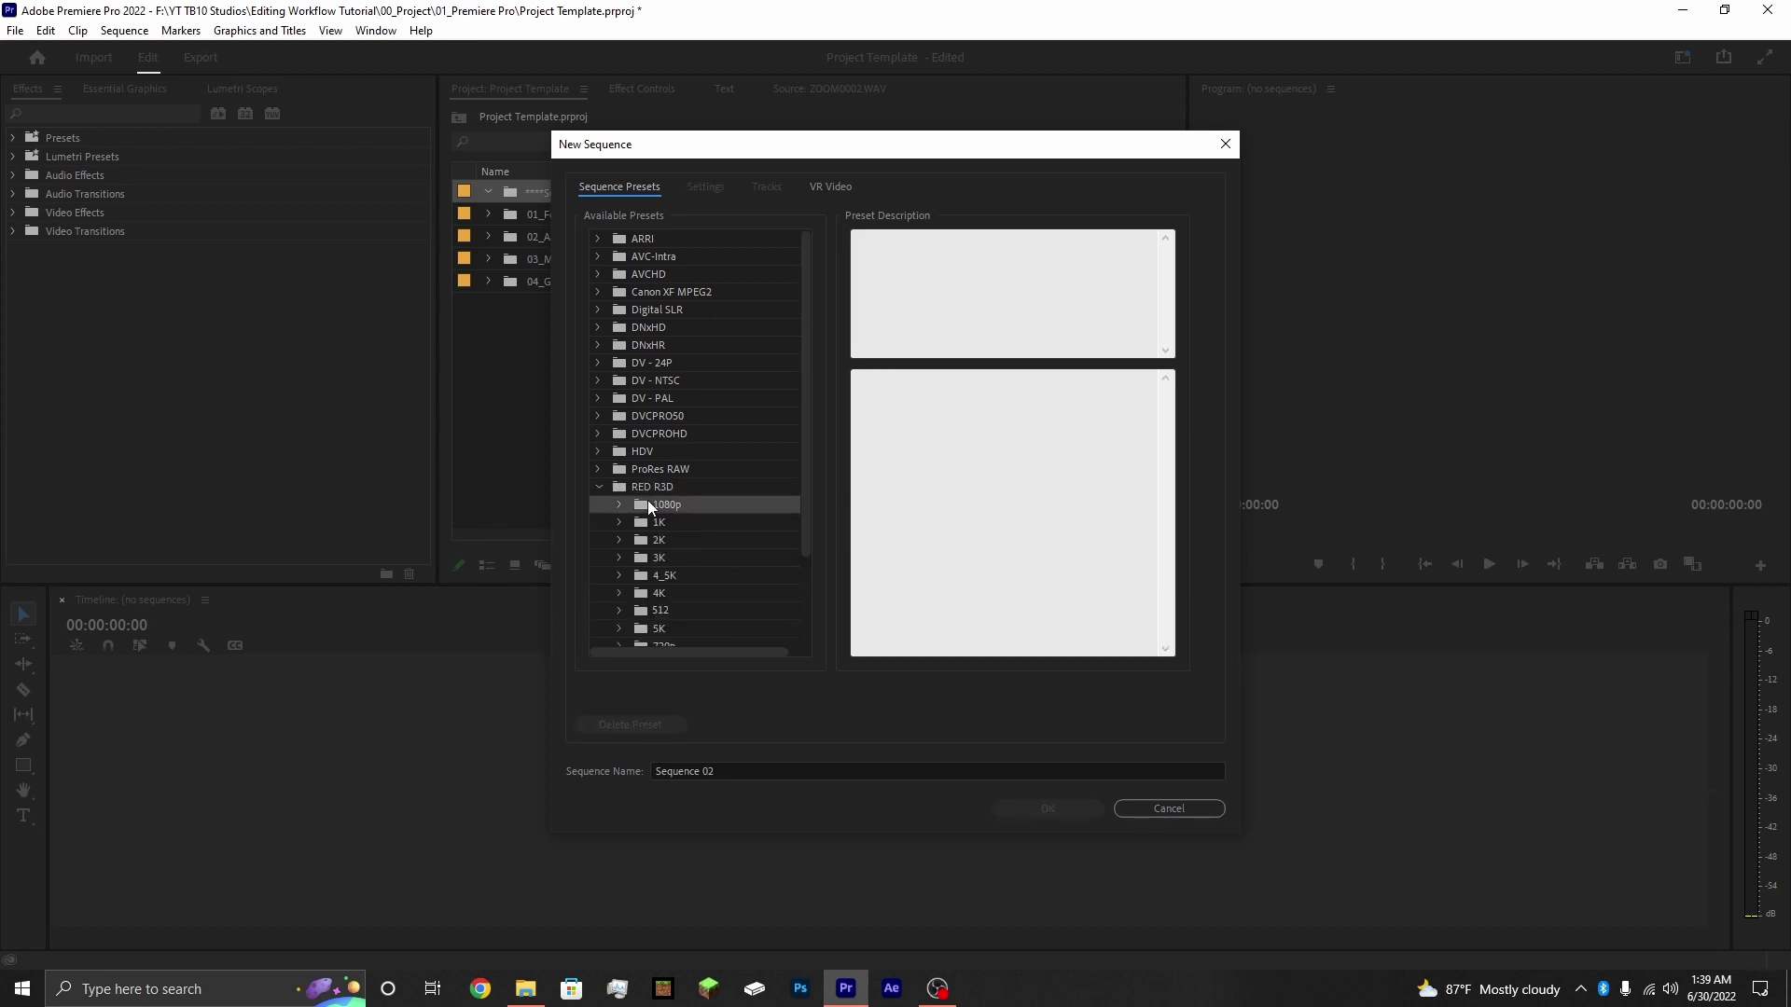
click(617, 505)
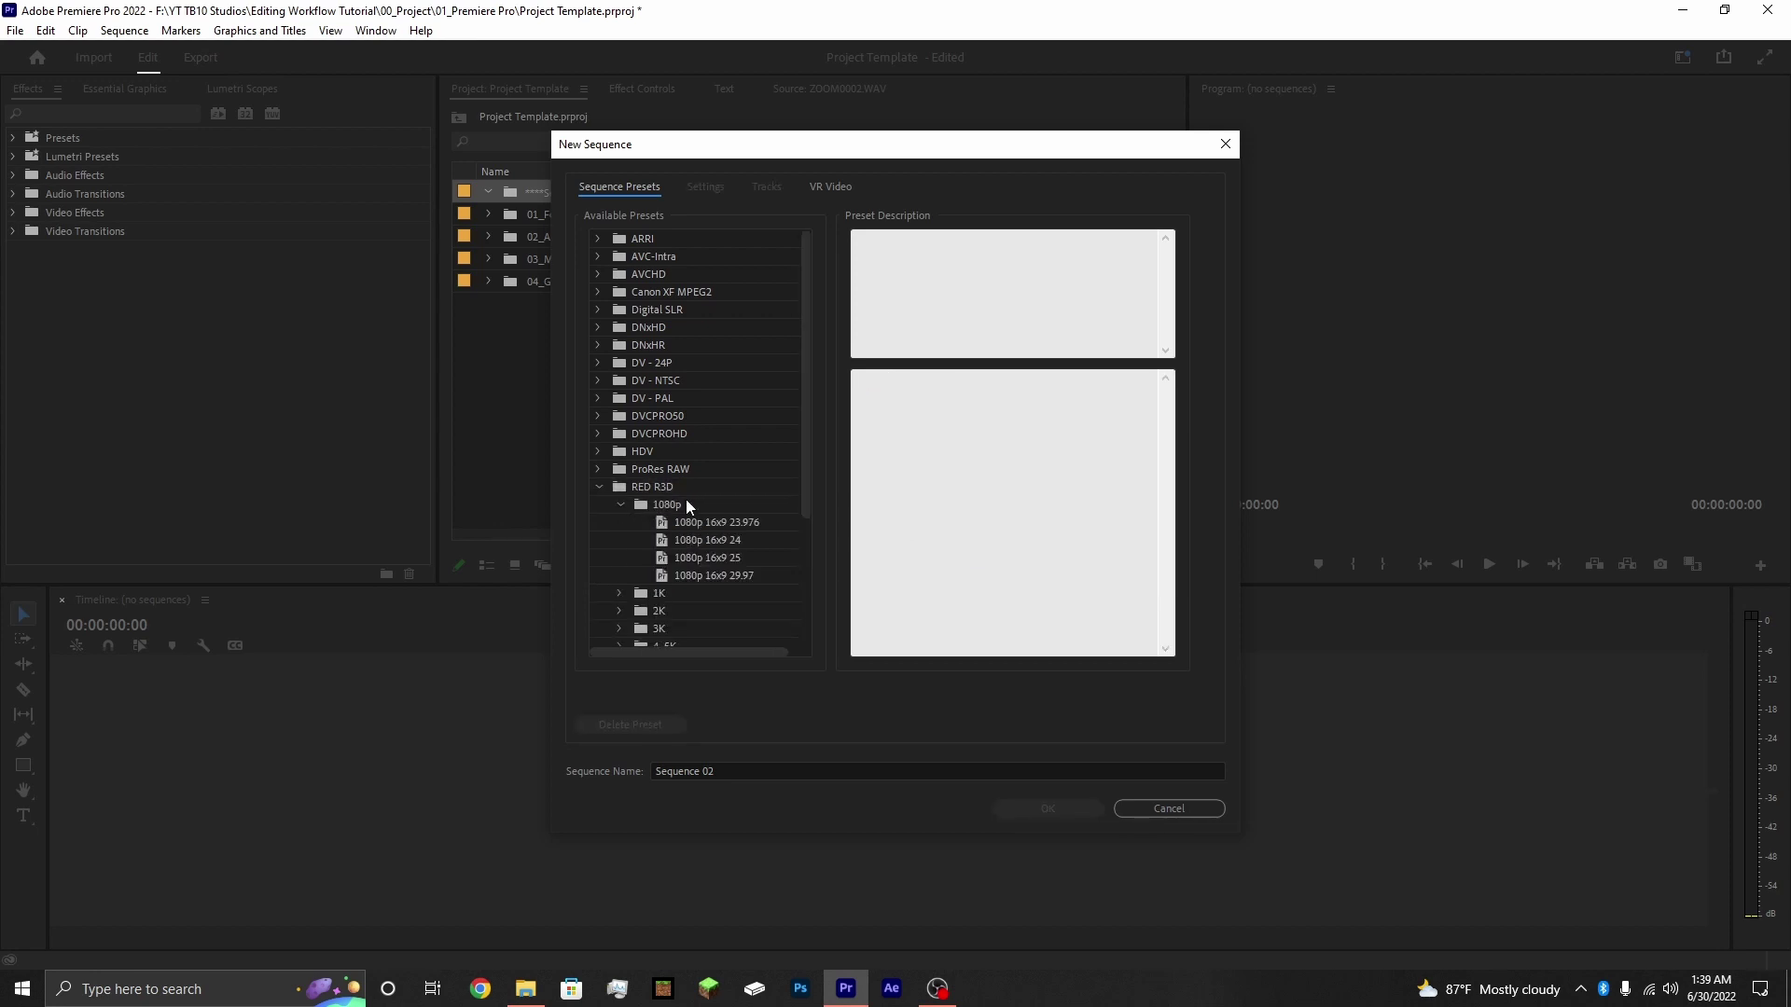
click(752, 525)
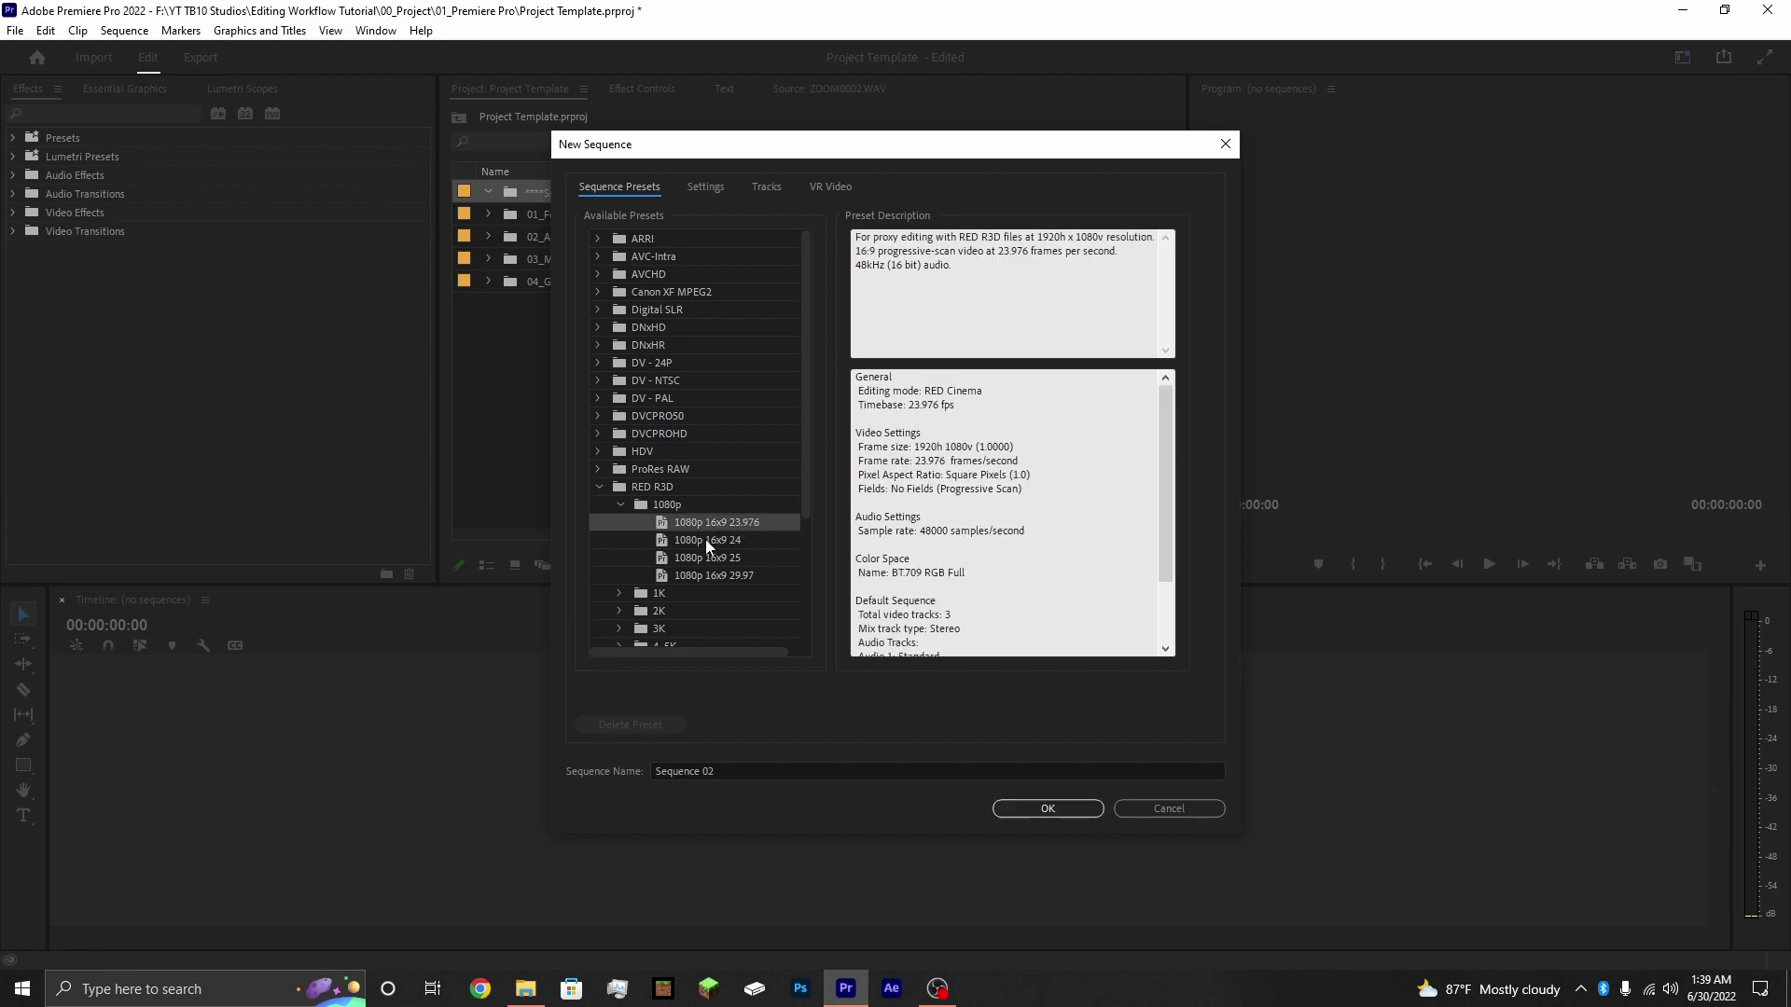
double_click(750, 522)
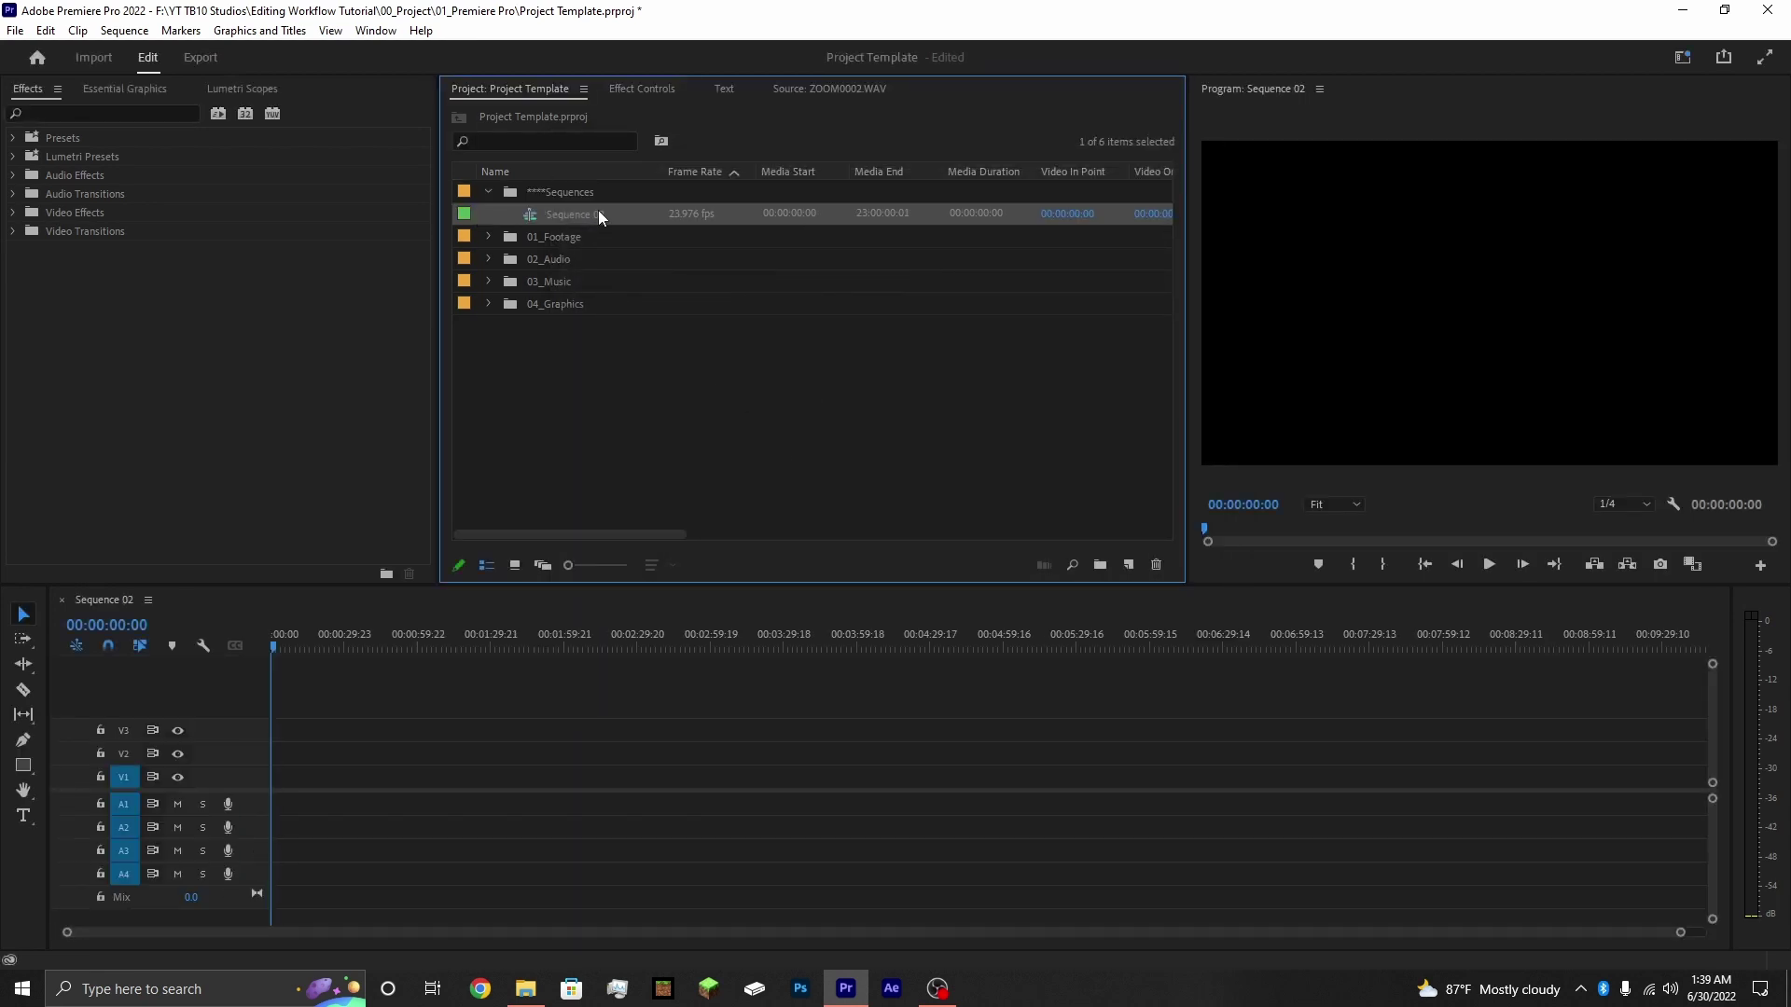
- Rename Sequence 02 to 'Editing Workflow_Sequence' and reselect it
right_click(579, 215)
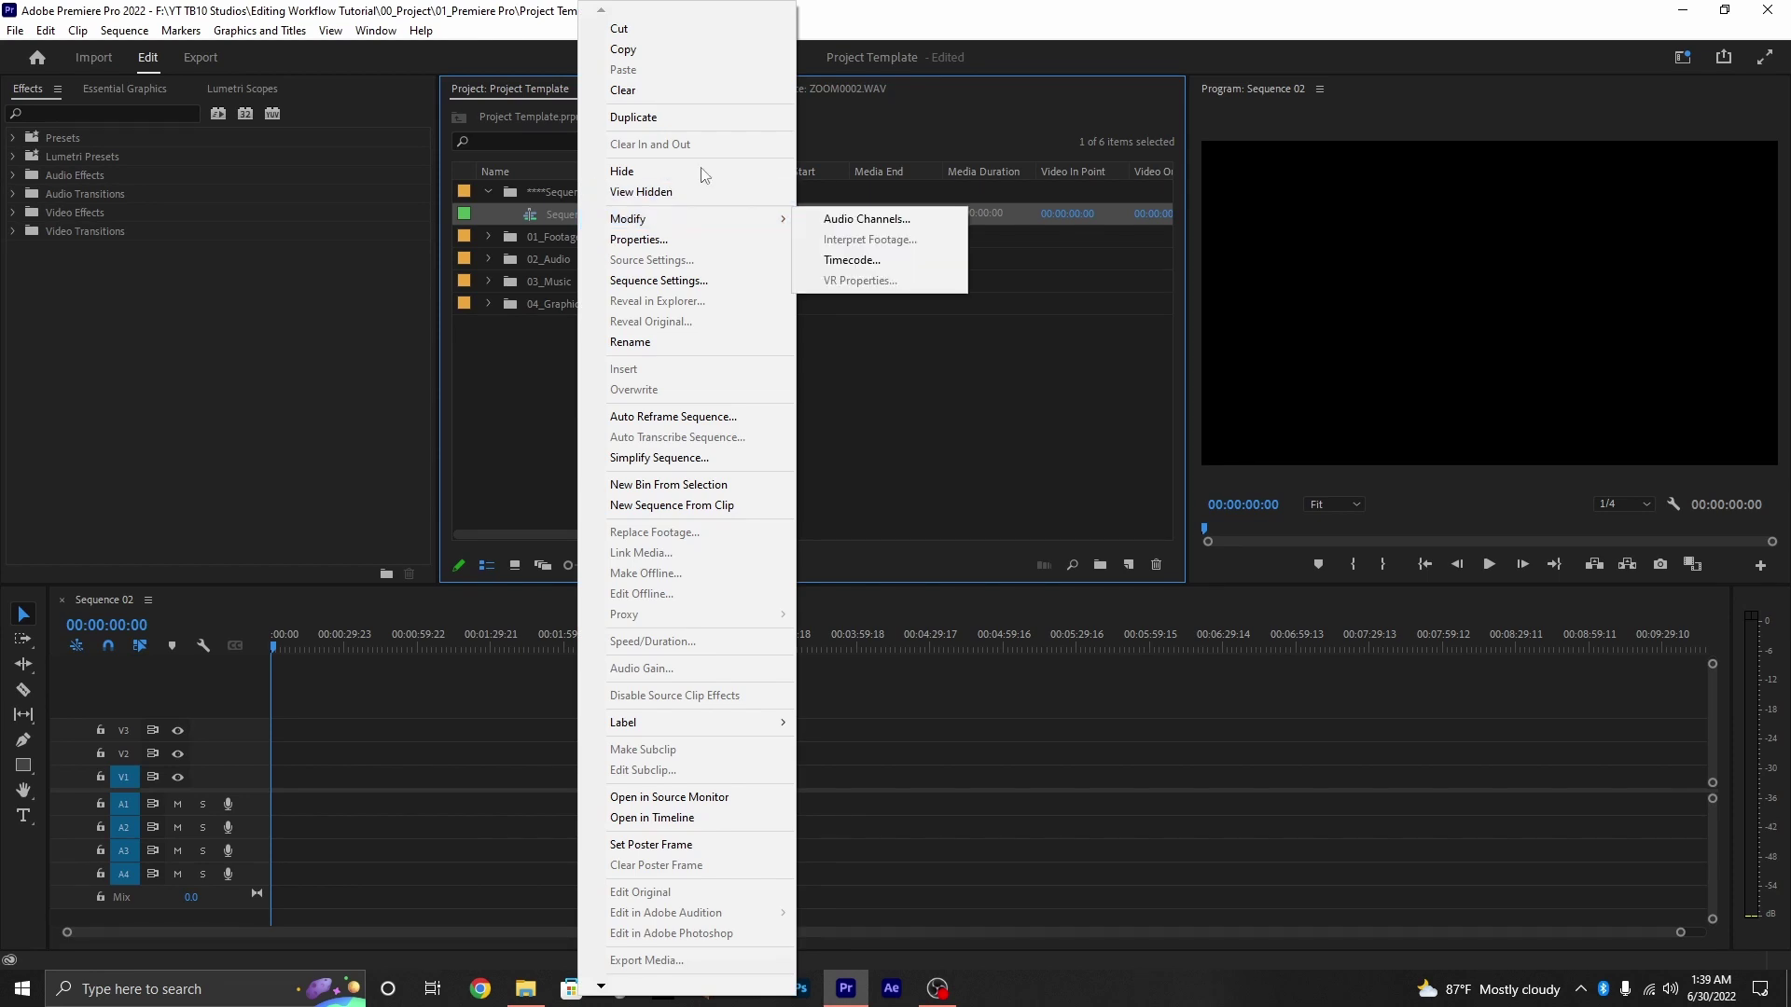
click(681, 343)
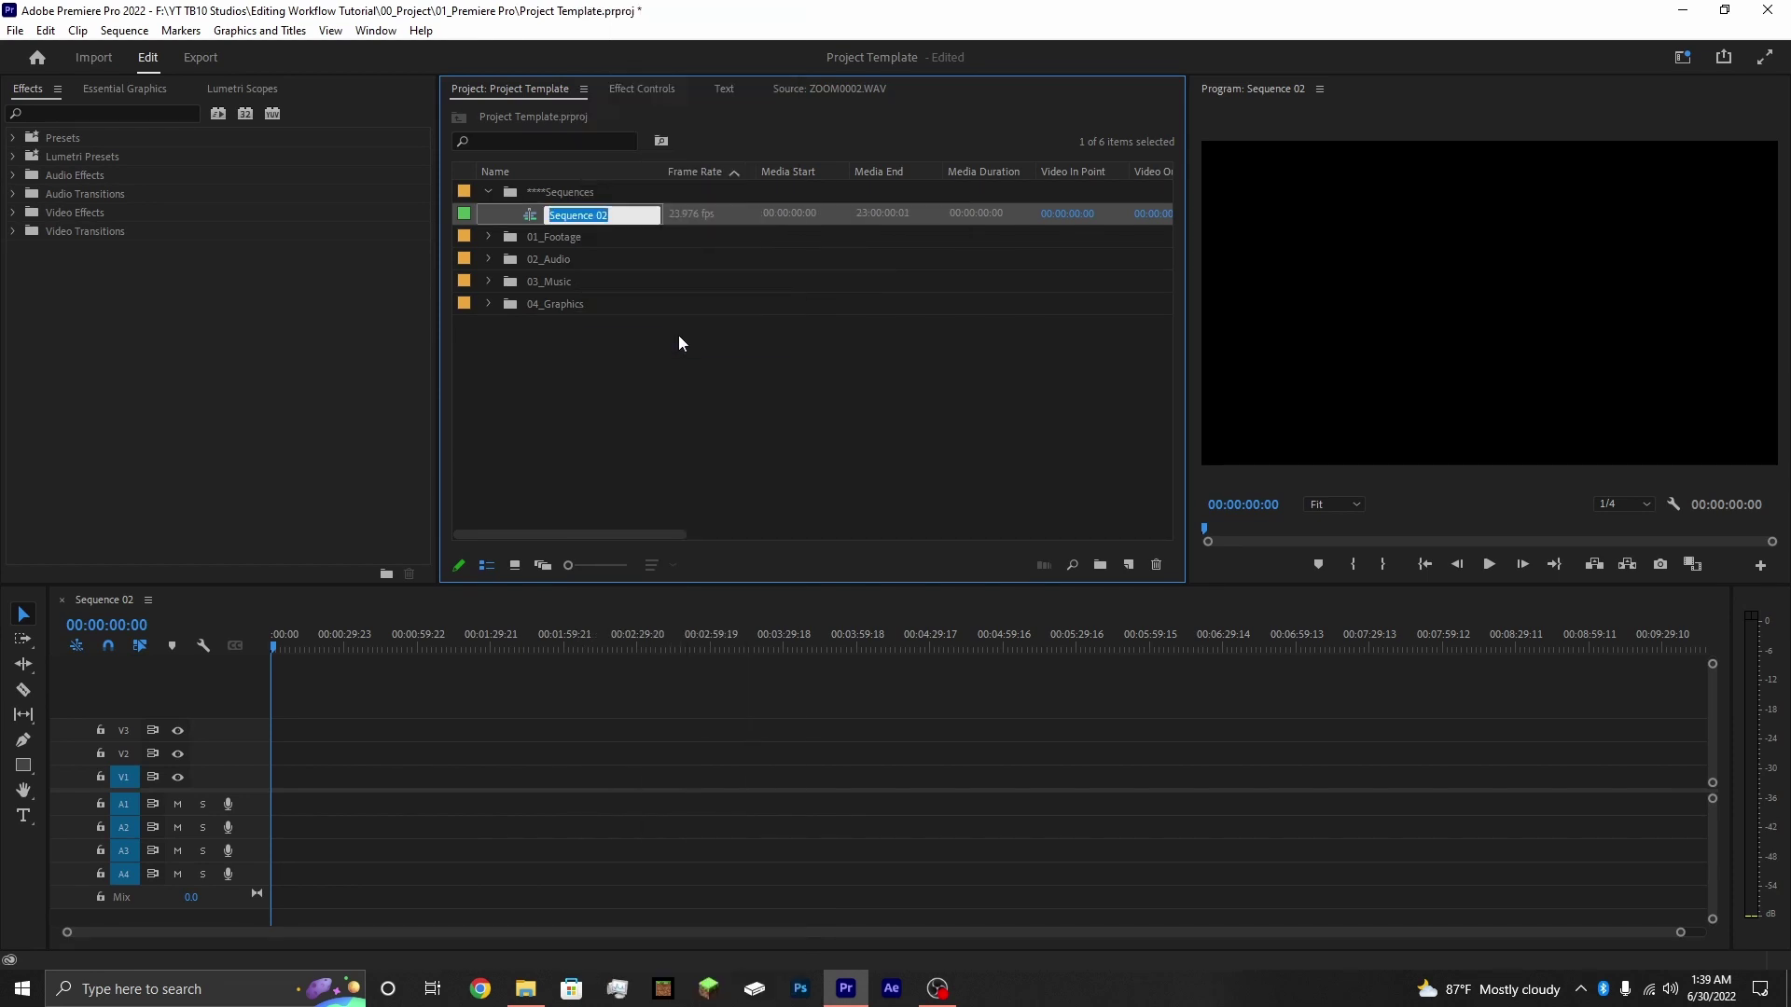
text(Editing)
text( Wo)
text(rk)
text(flow)
text(_Sequence)
key(Tab)
click(709, 518)
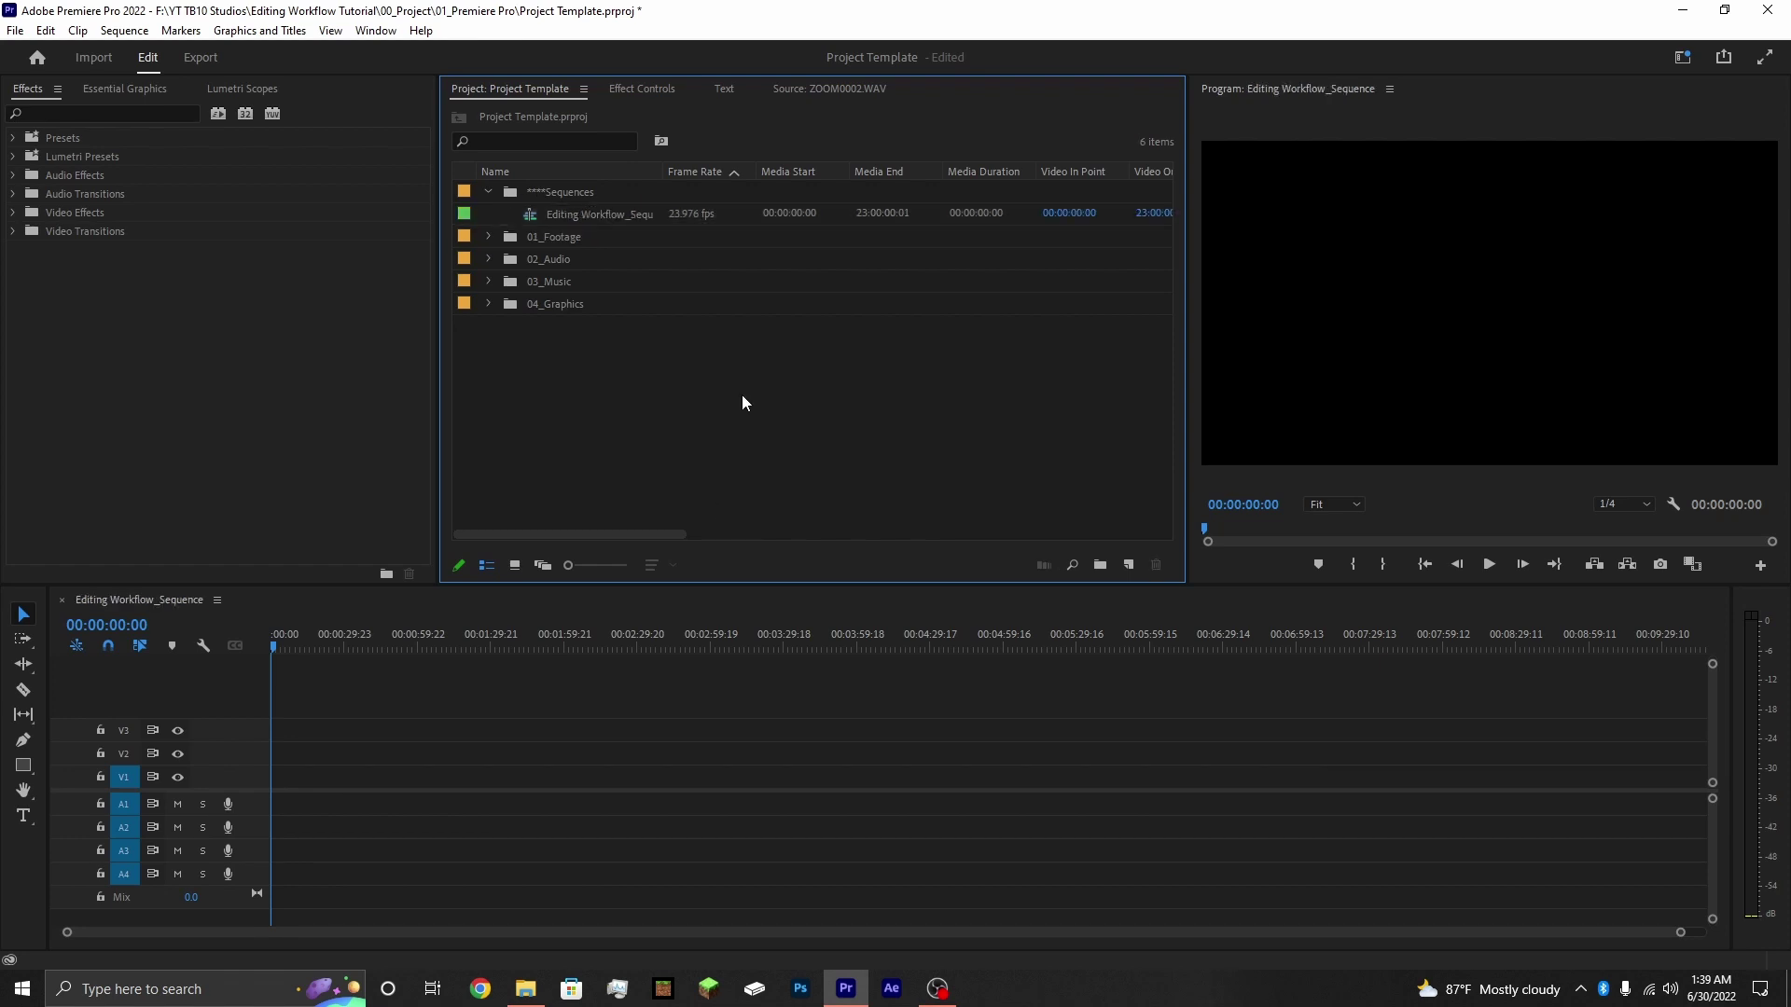
click(597, 215)
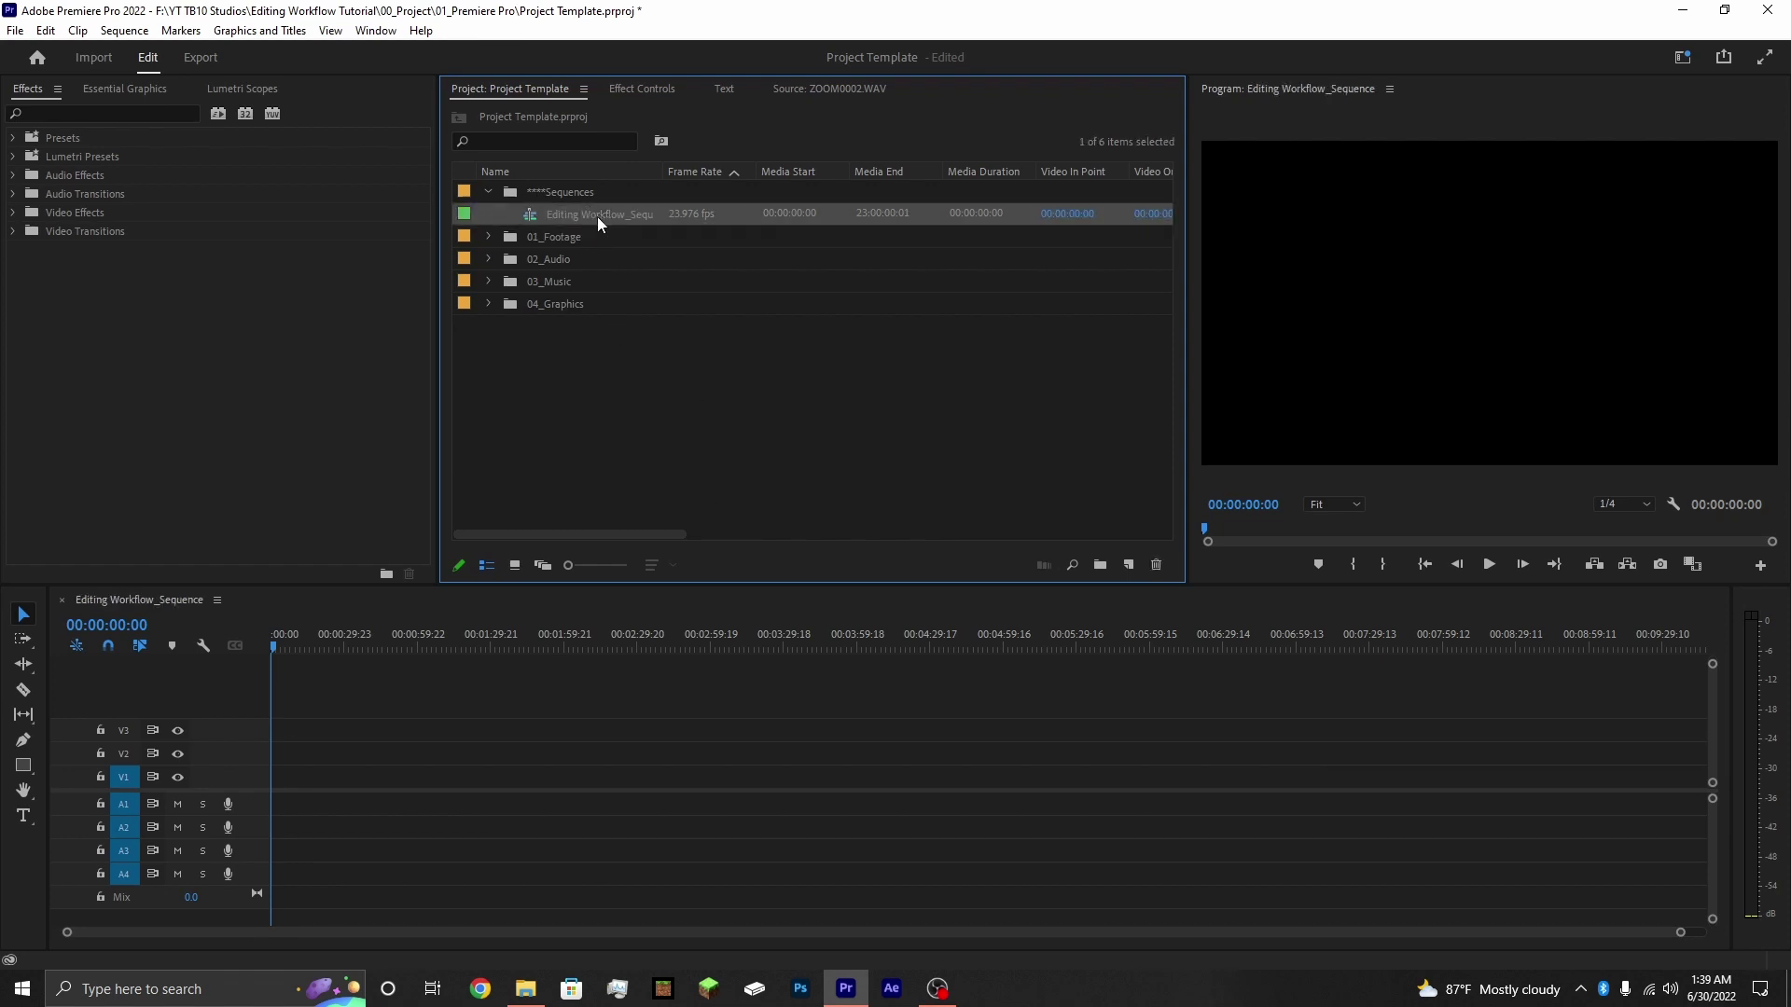
click(15, 30)
- Save the project, then save it as Editing Workflow.prproj in place of Project Template
click(56, 284)
click(23, 30)
click(84, 305)
click(280, 198)
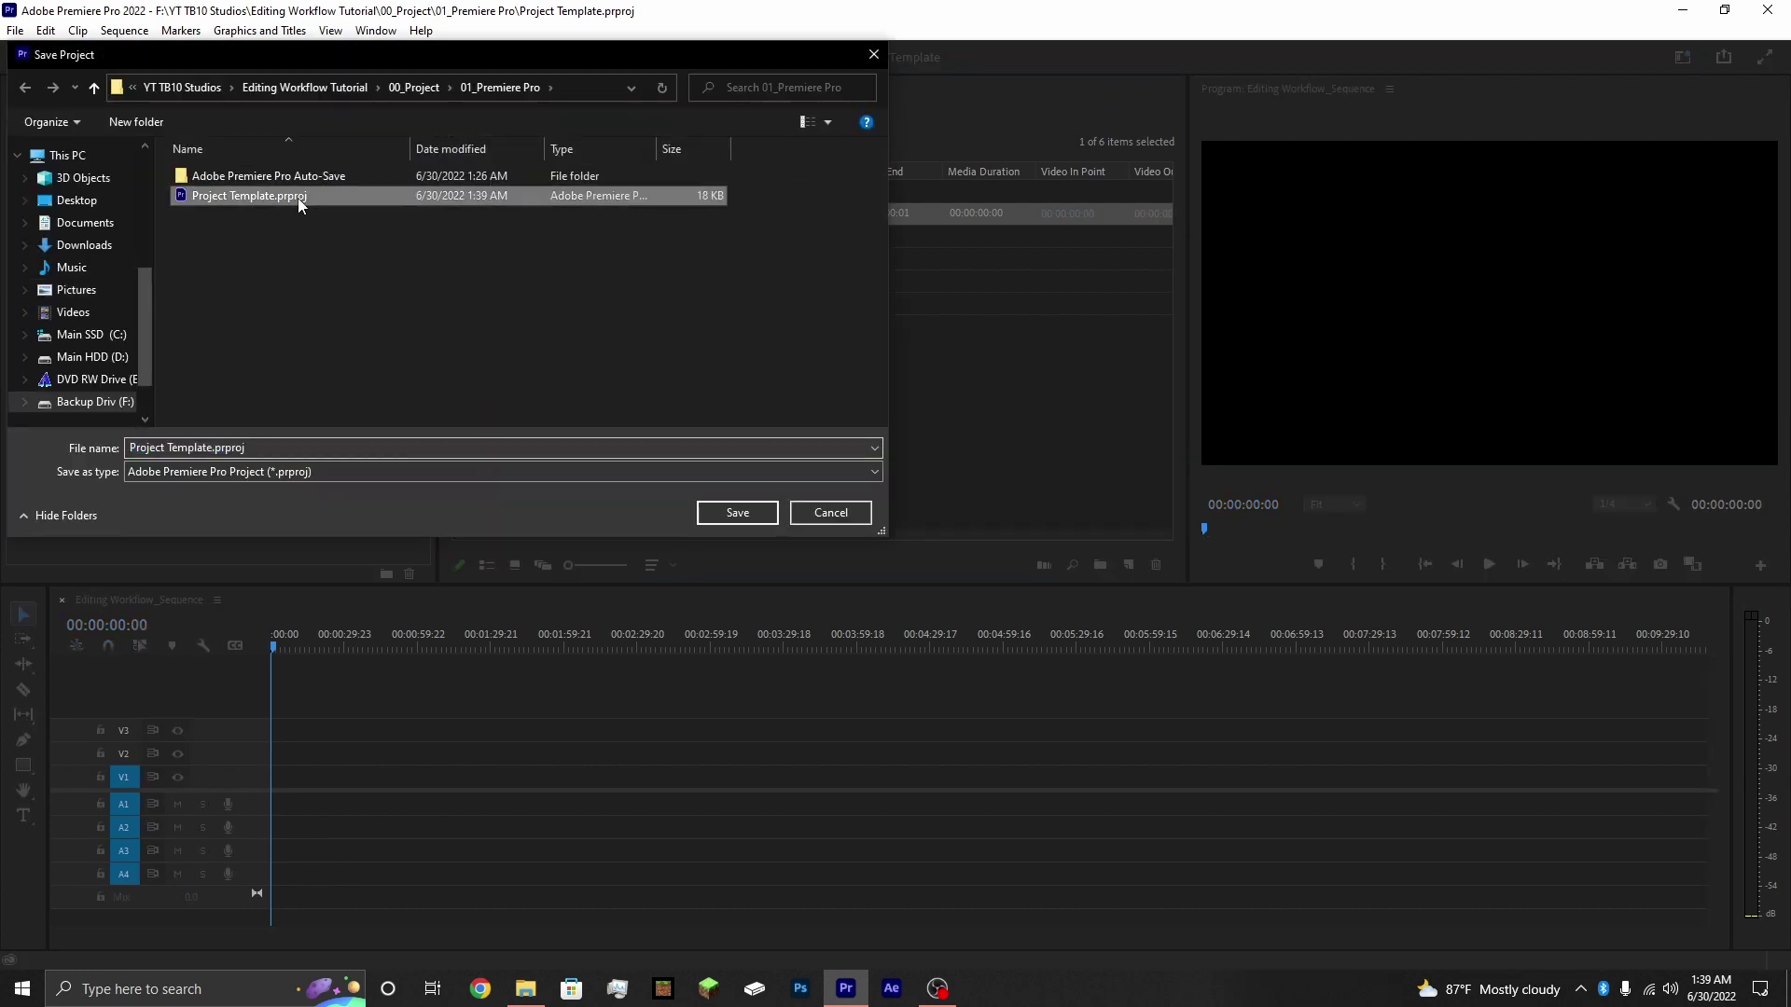
drag(250, 446, 121, 440)
text(Editin)
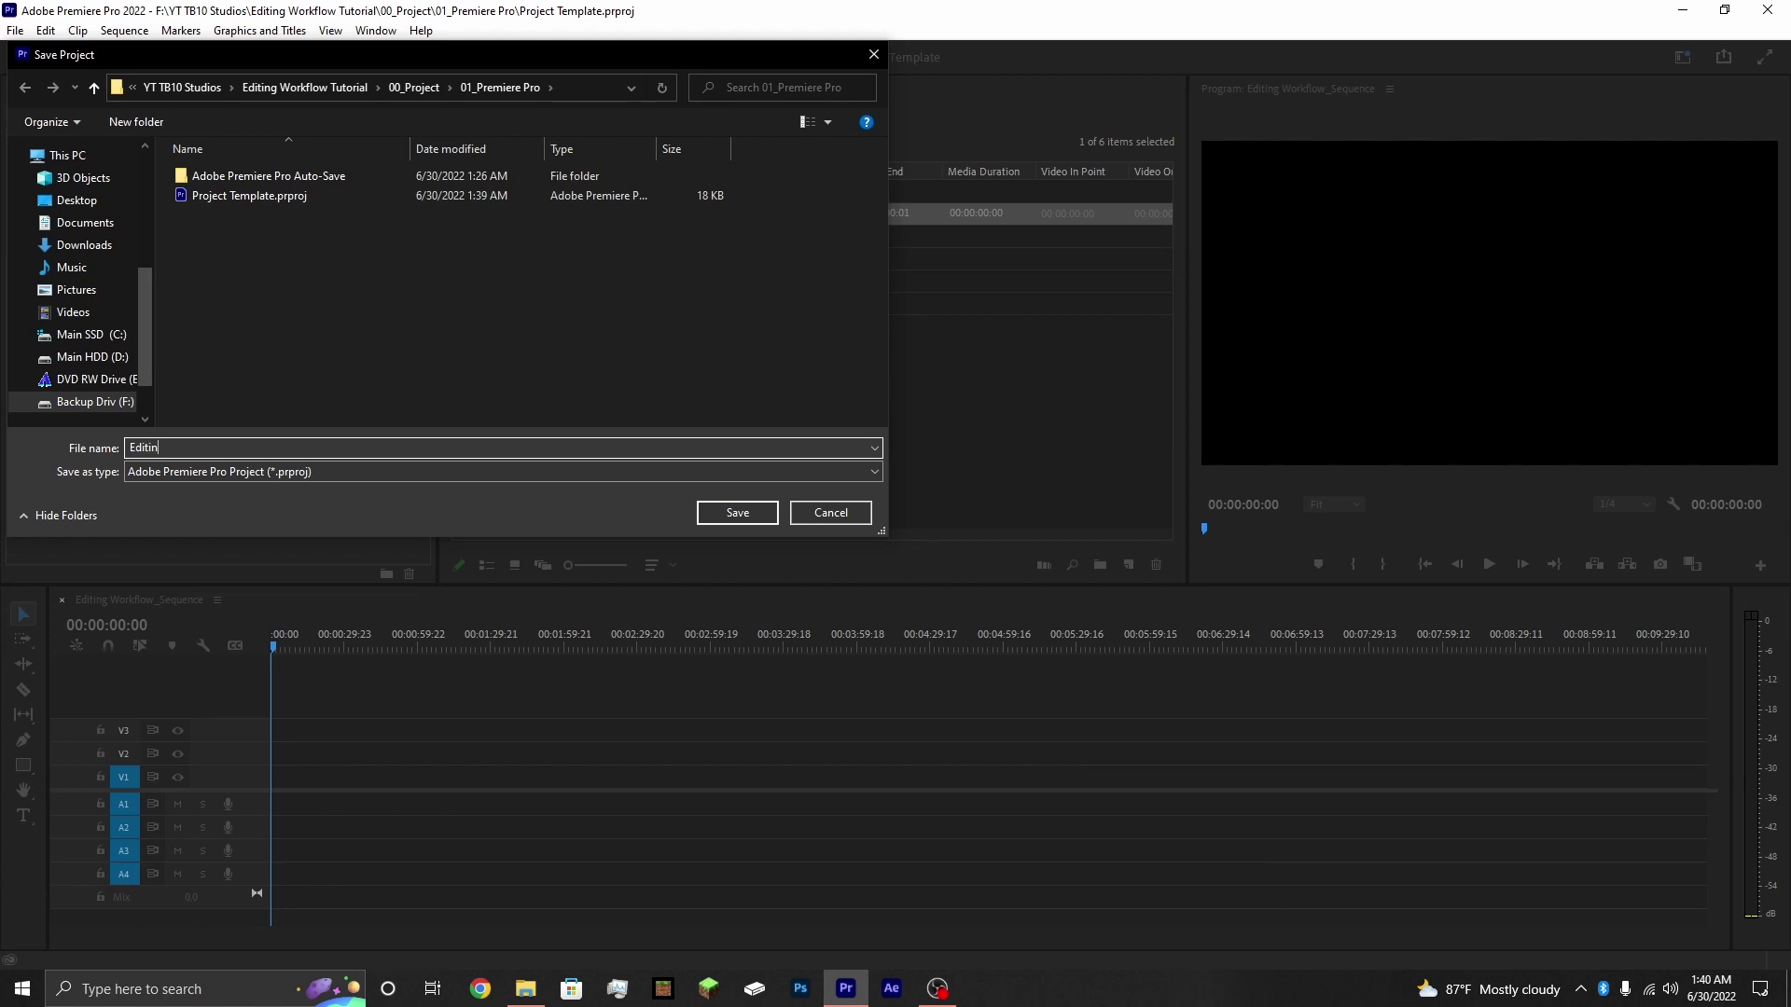
text(g Workflow)
key(Return)
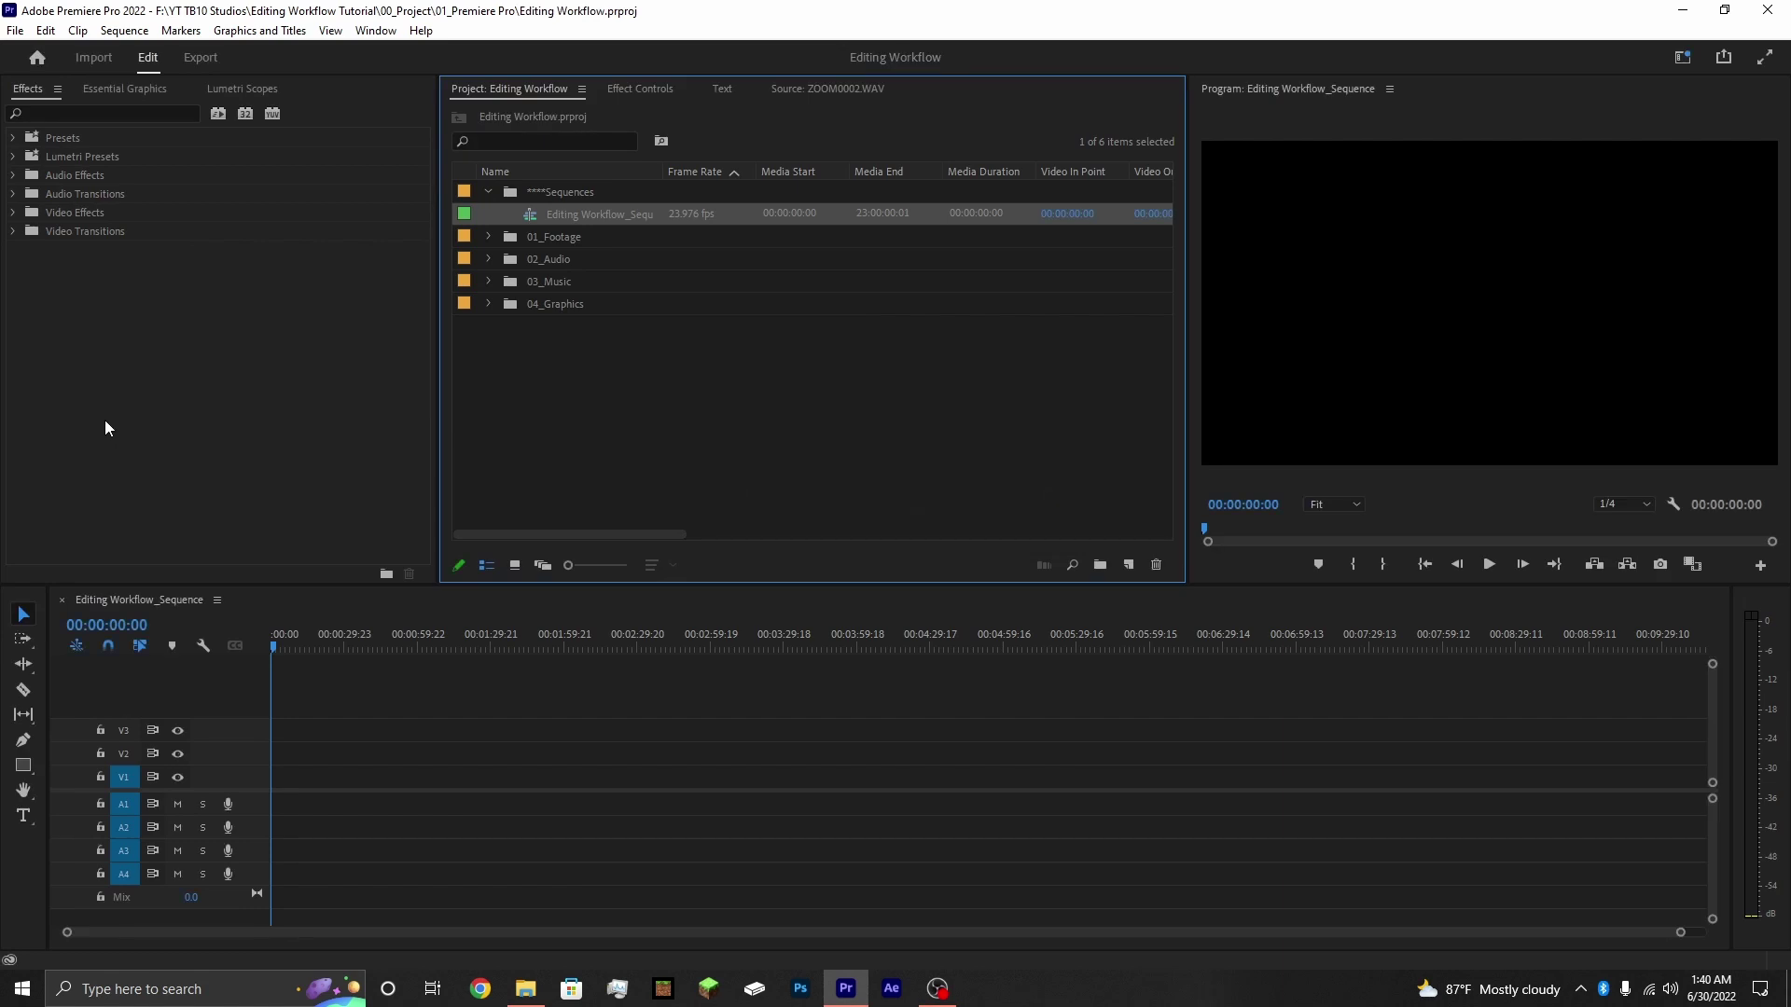
click(488, 192)
- Place MVI_5477.MOV from 01_Footage > _Canon T3i at the start of the sequence
click(487, 213)
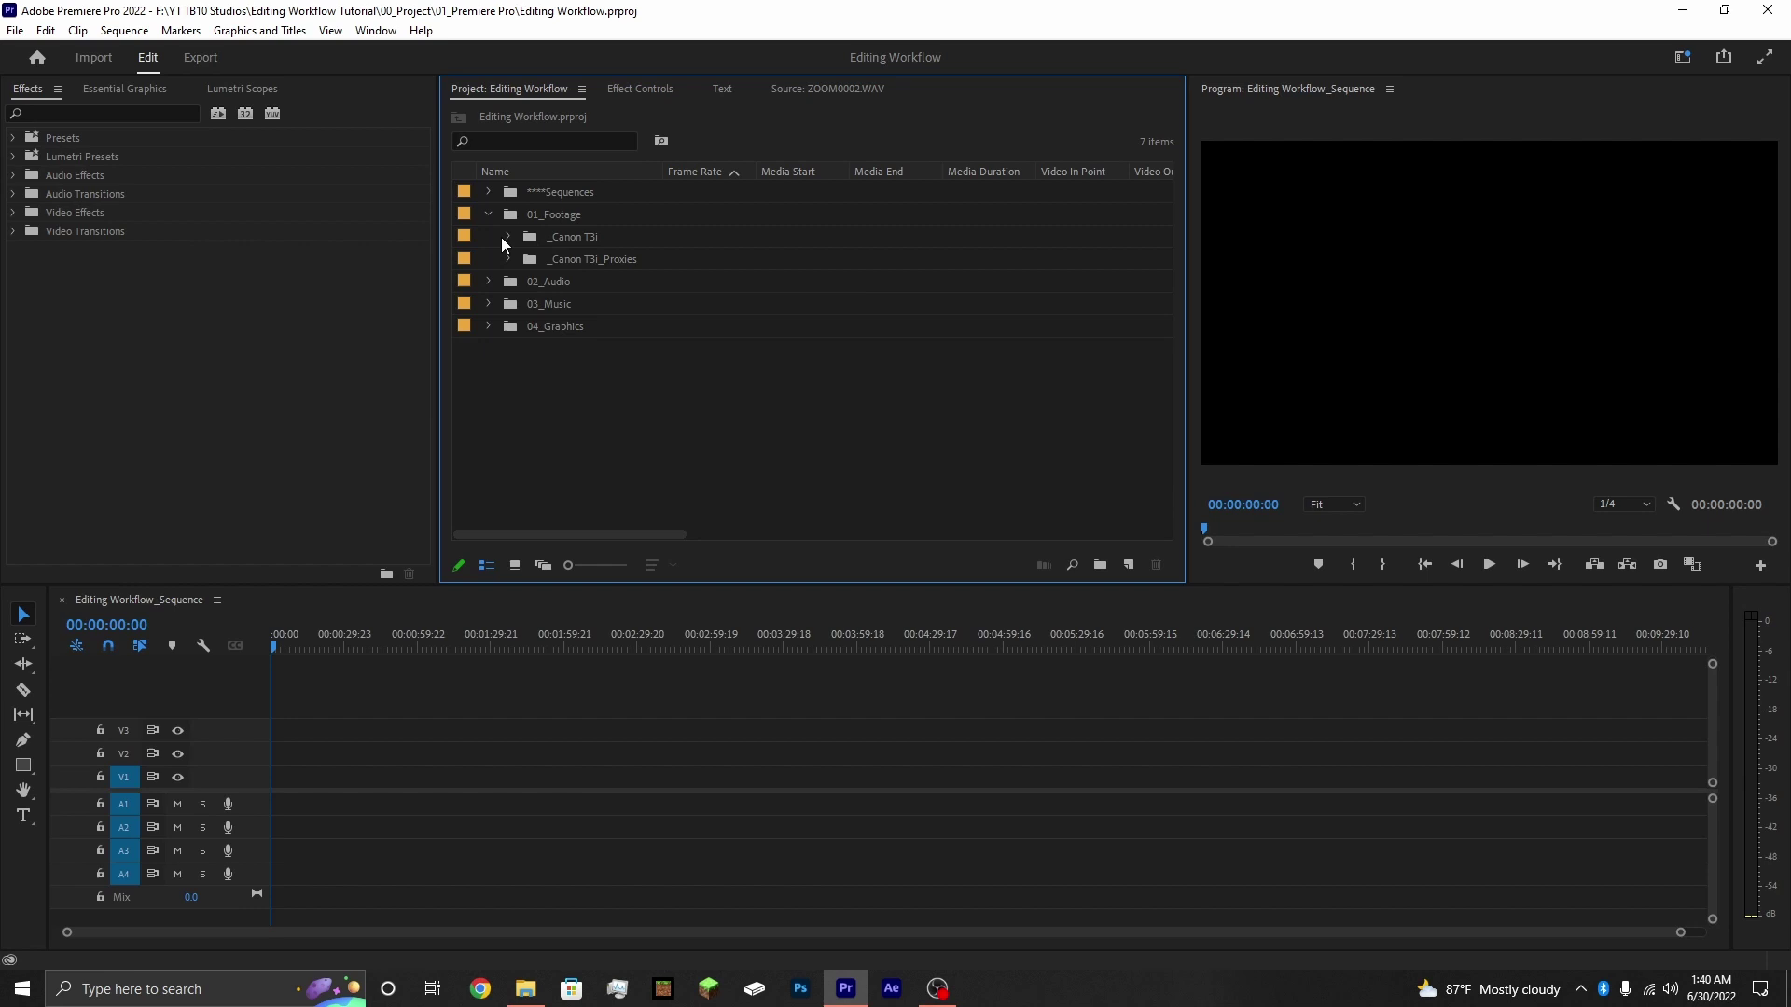
click(507, 237)
mouse_move(574, 260)
mouse_down()
mouse_move(704, 282)
mouse_move(845, 502)
mouse_move(638, 314)
mouse_move(602, 258)
mouse_up()
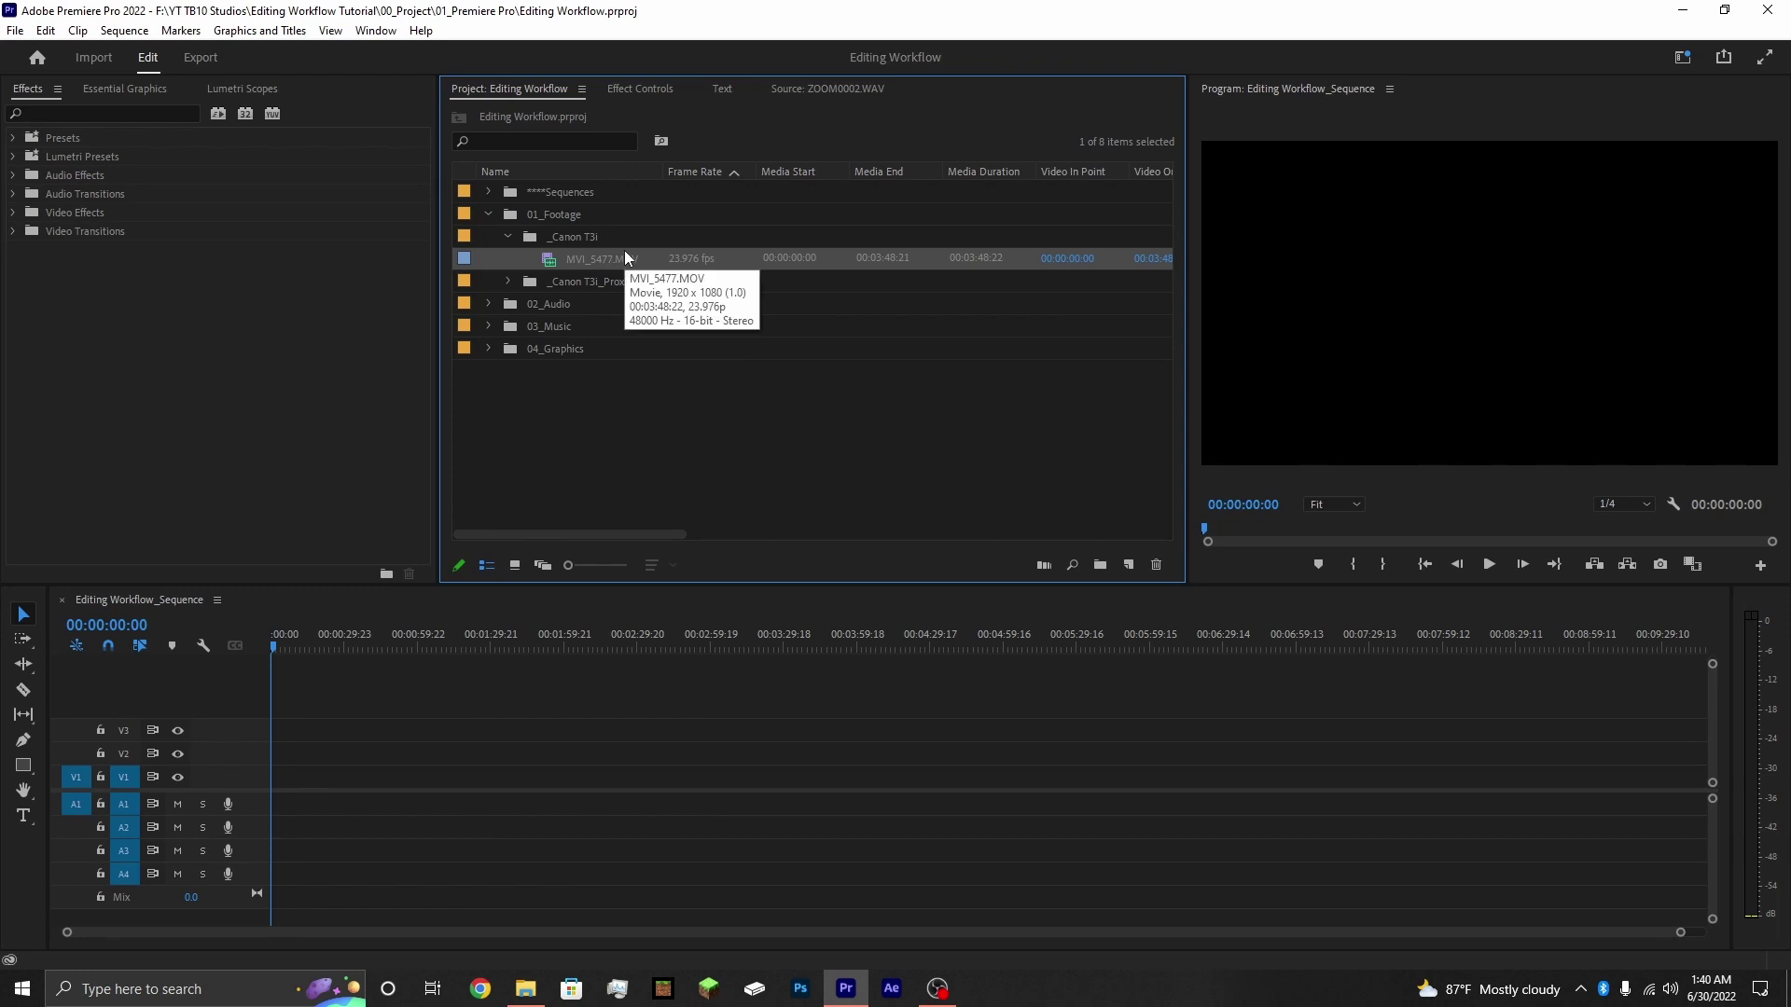
drag(624, 250, 280, 782)
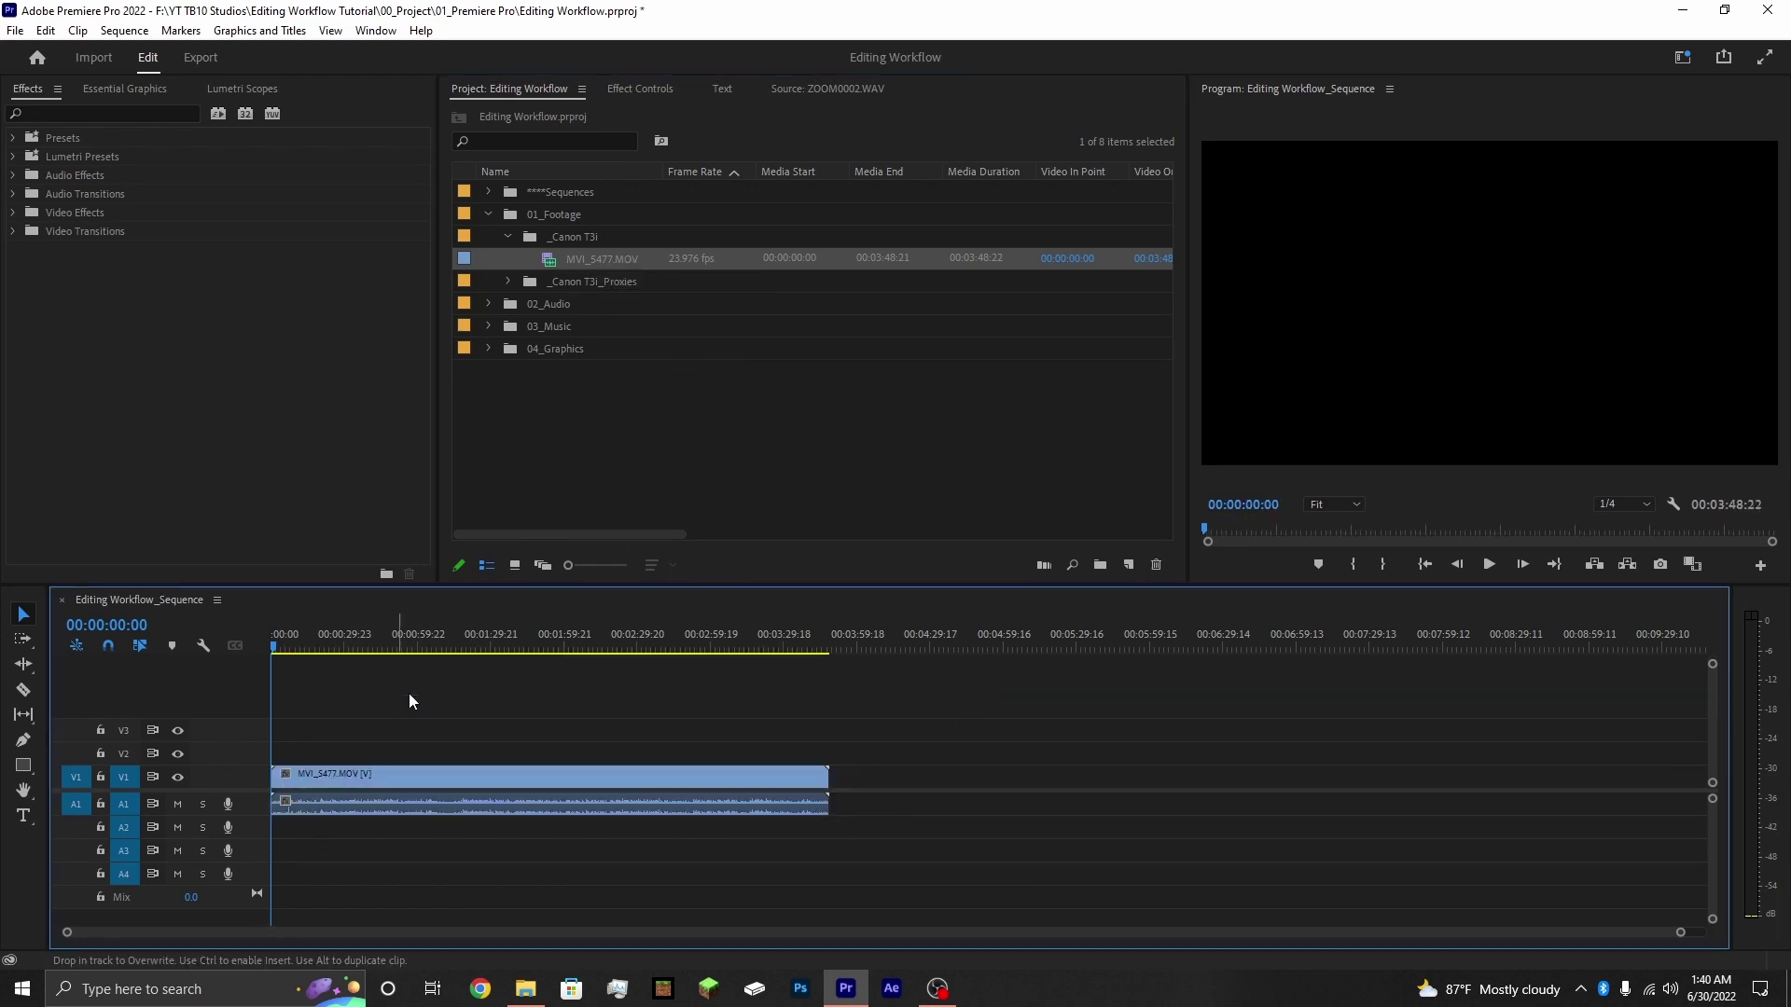
- Set Program playback resolution to Full and play the sequence from about one minute in
click(432, 642)
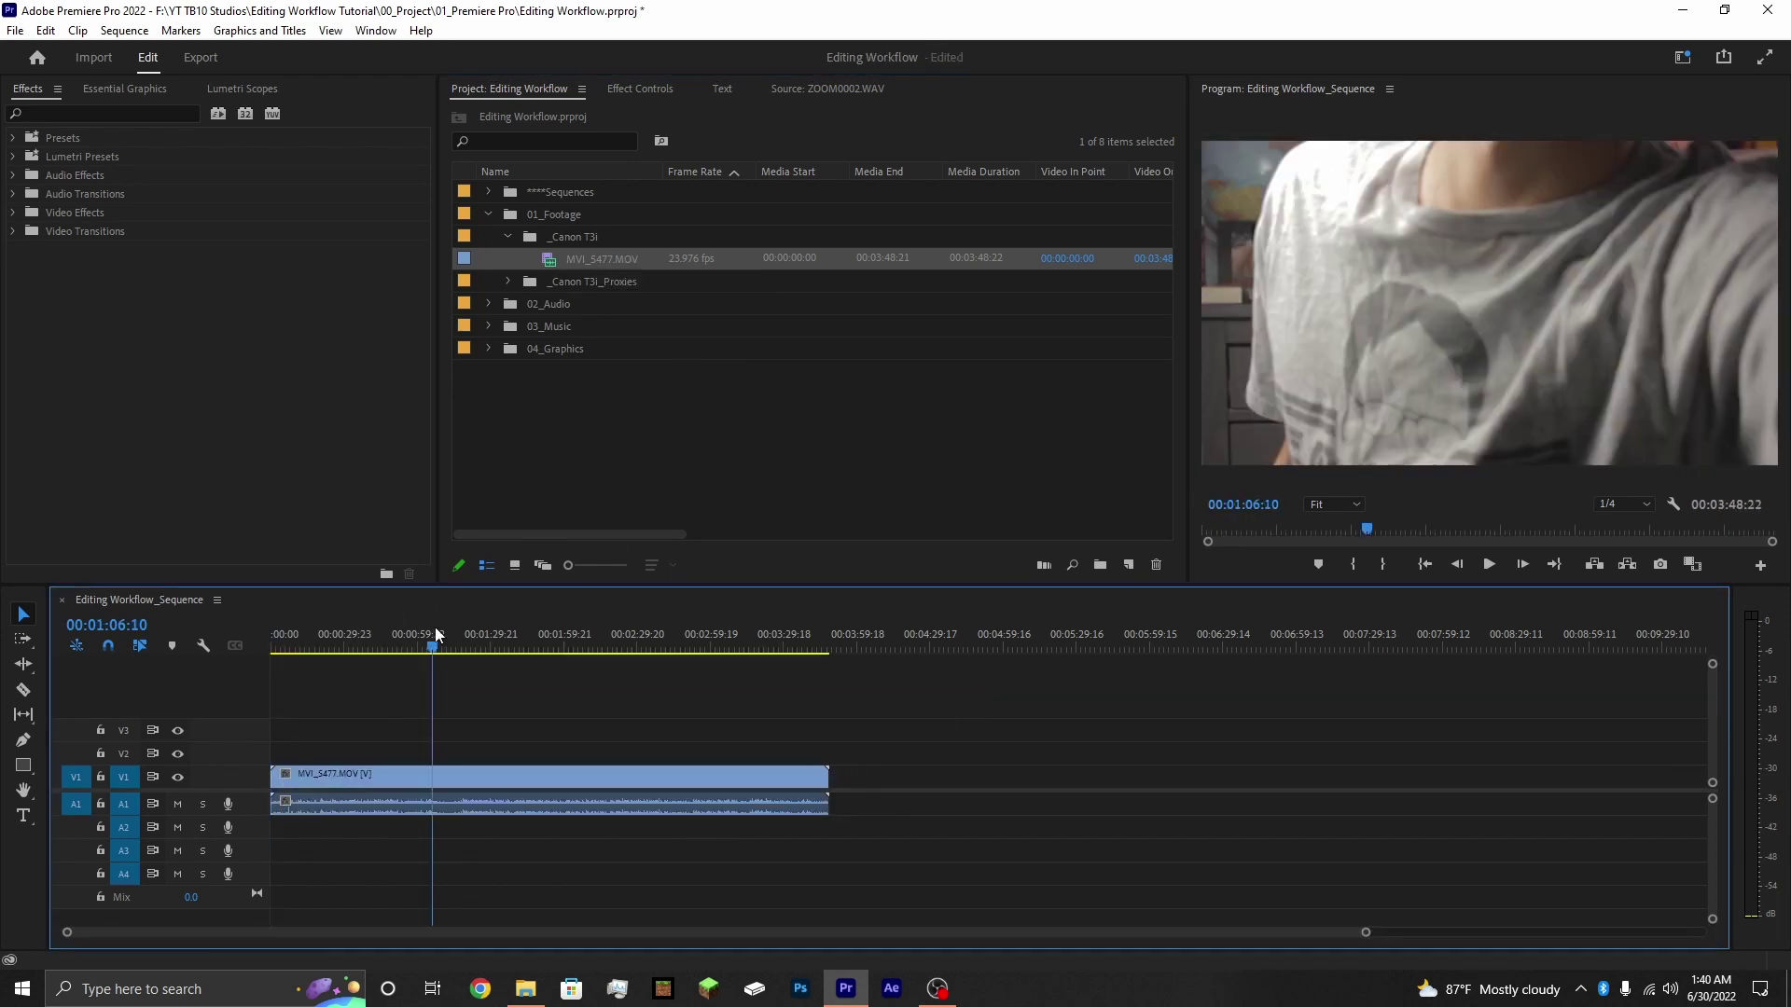
click(1602, 506)
click(1612, 522)
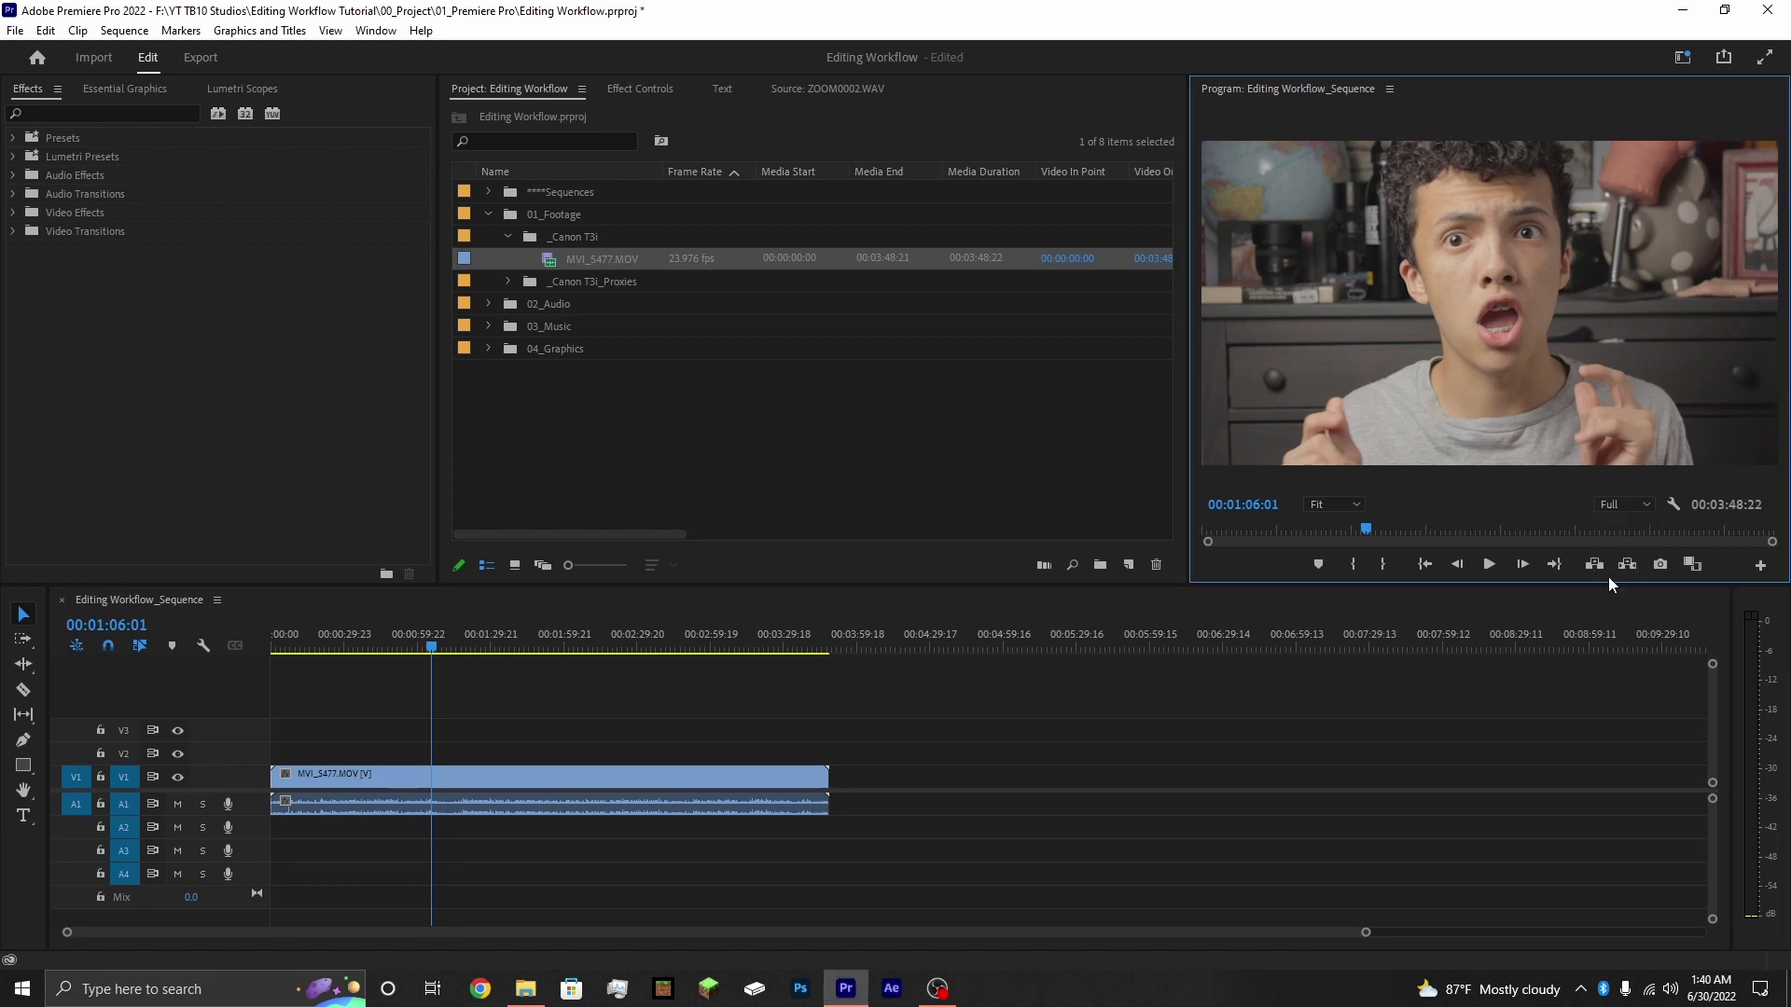
click(1490, 566)
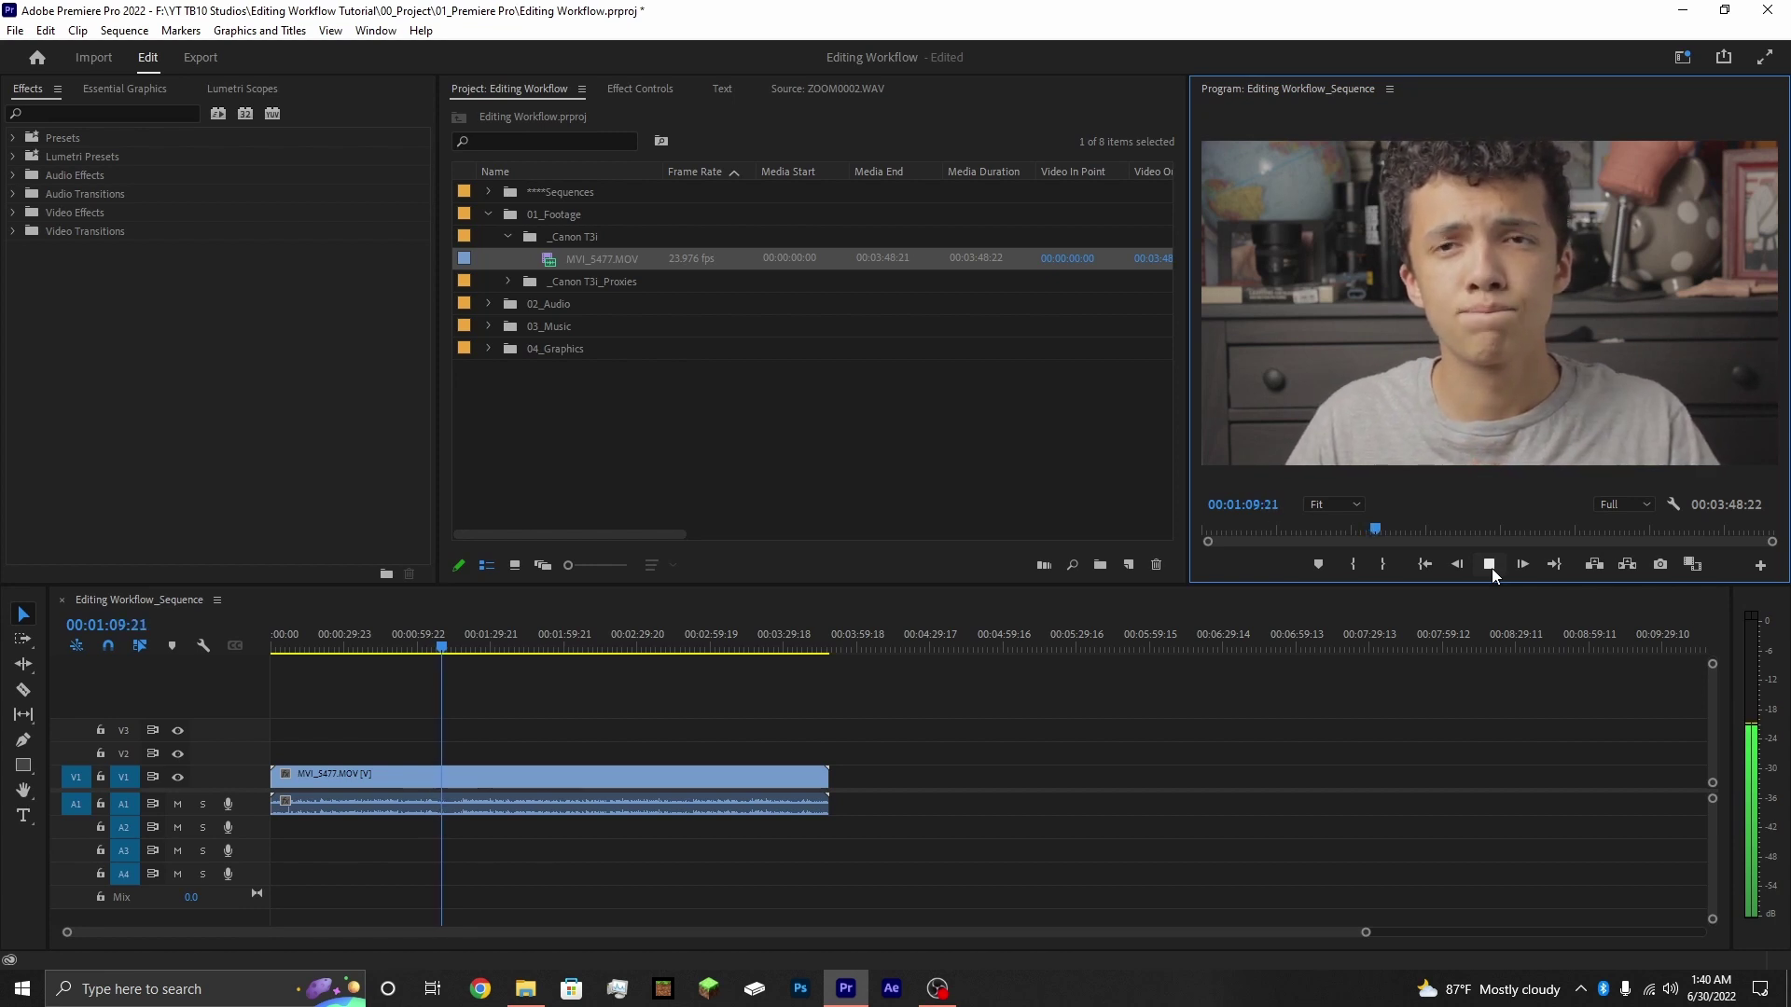
click(1490, 565)
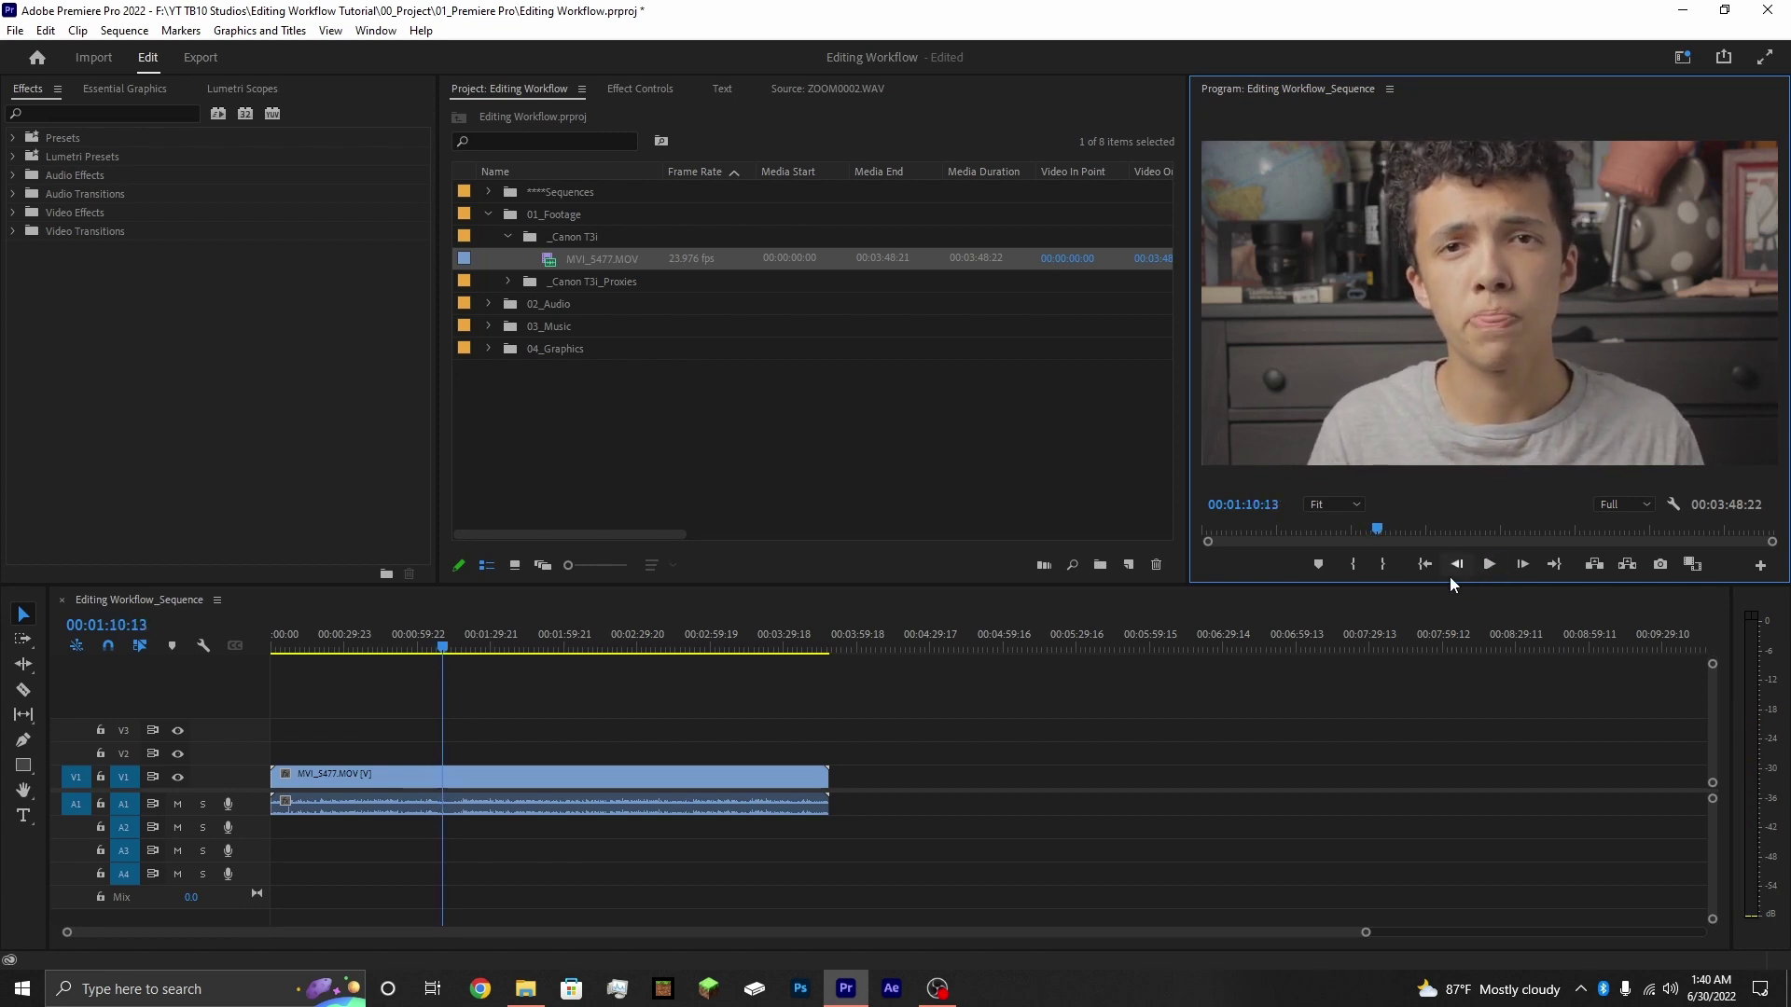
- Delete MVI_5477.MOV from the timeline and save the project
click(509, 646)
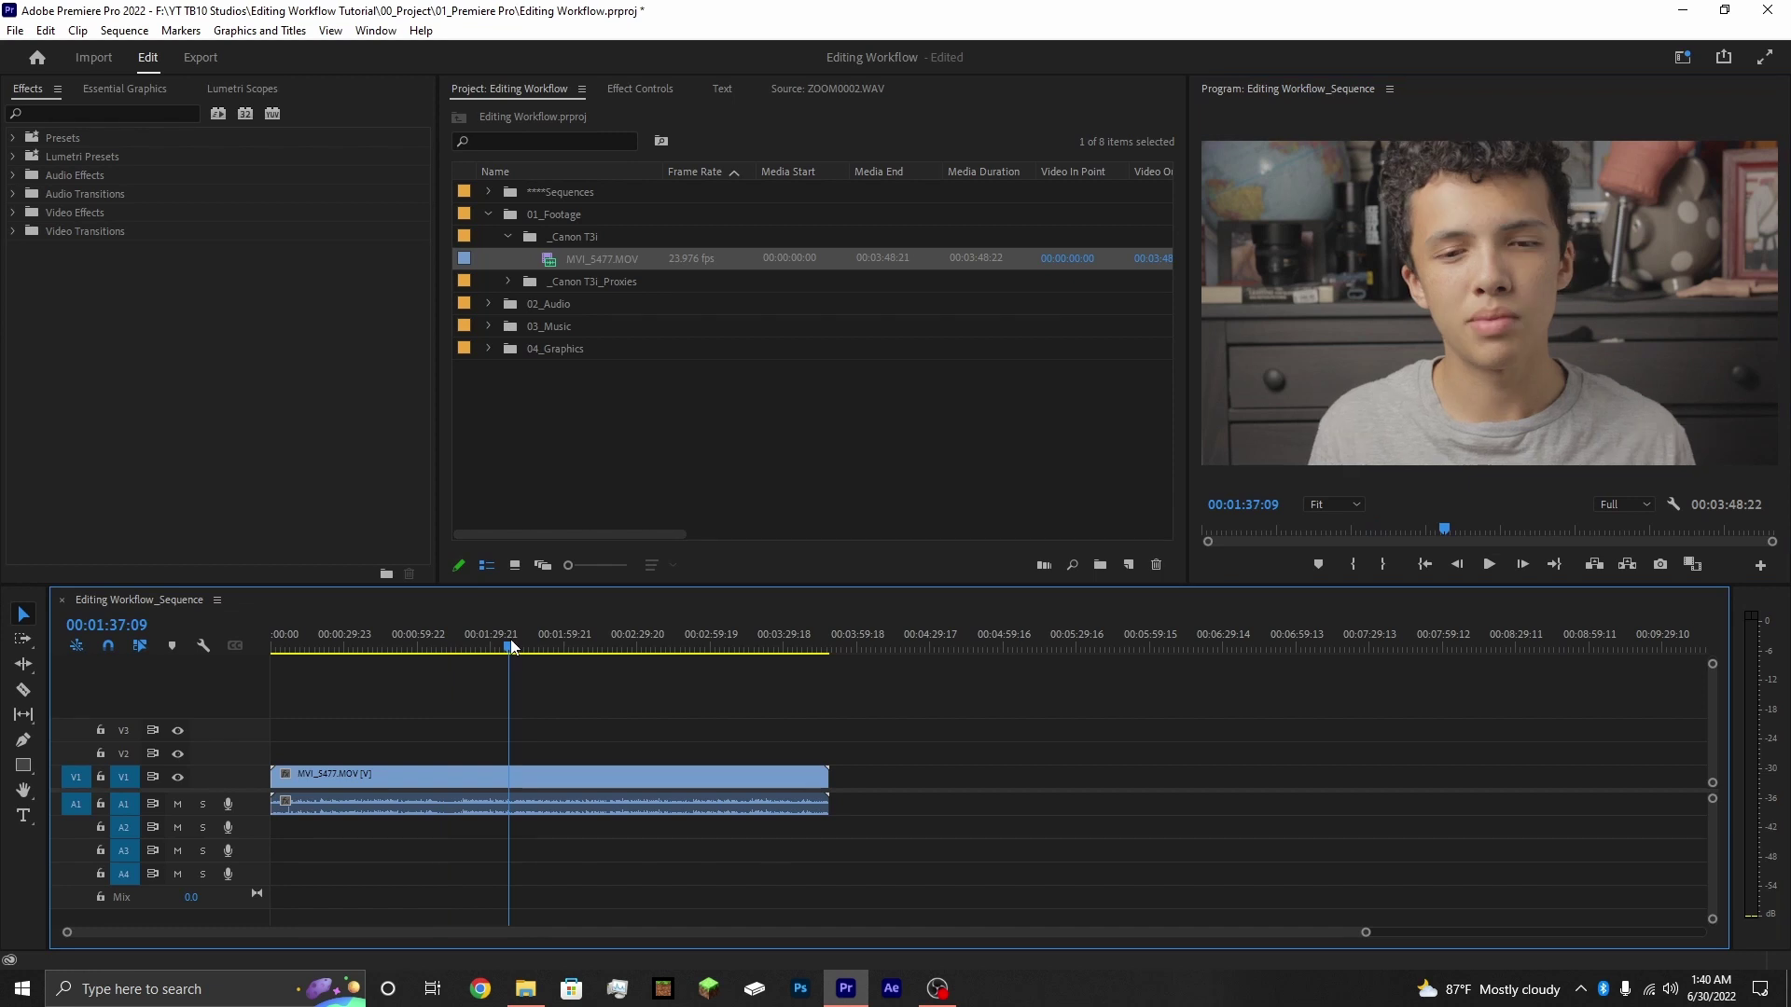
click(565, 790)
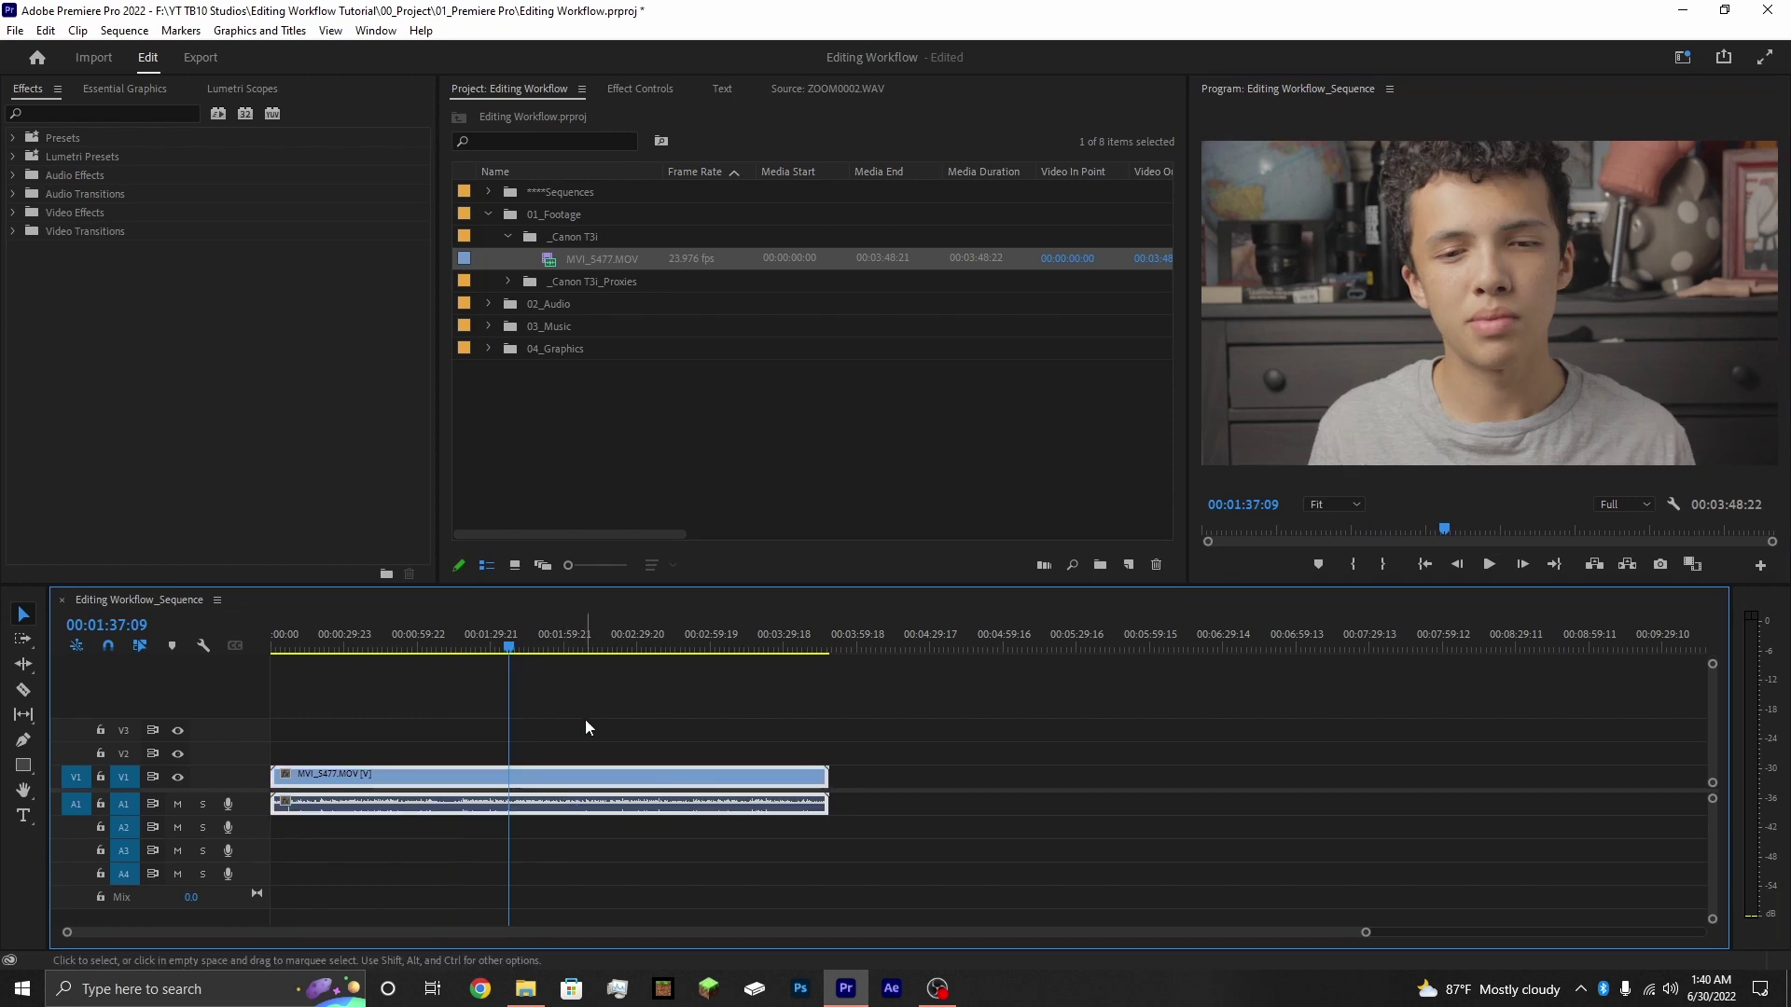
key(Delete)
key(ctrl+s)
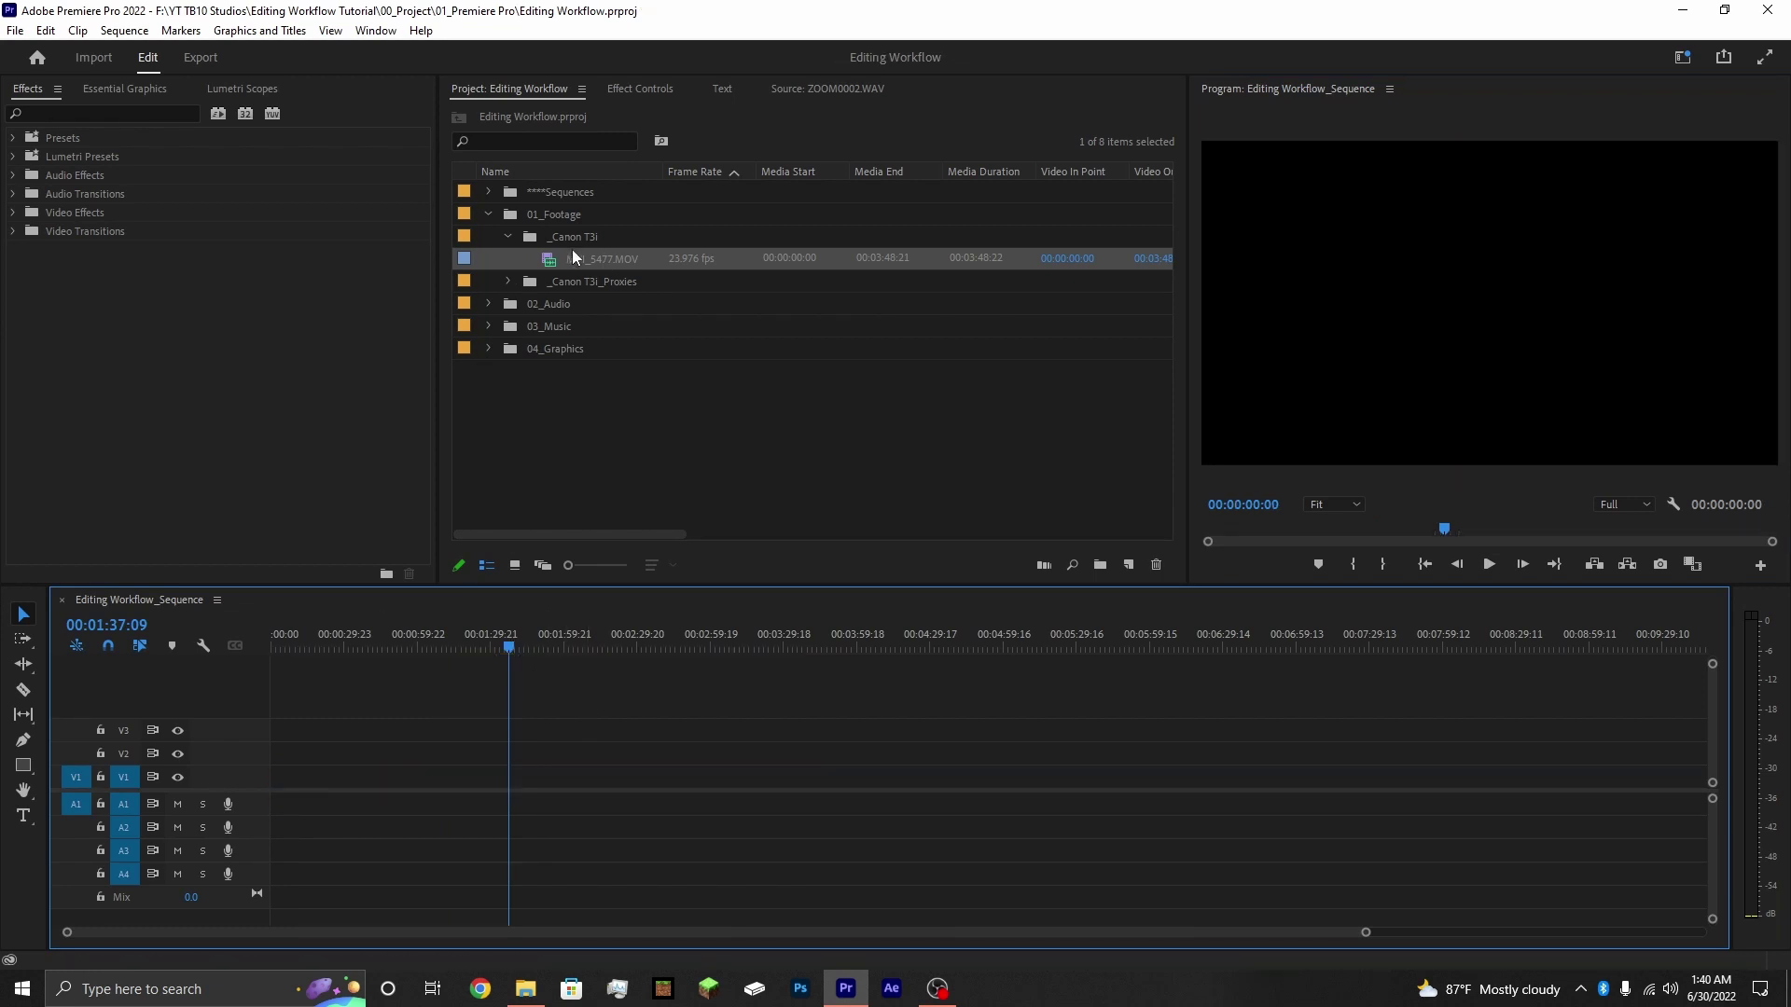
- Start Create Proxies for MVI_5477.MOV with H.264 format and the Low Resolution Proxy preset
click(509, 239)
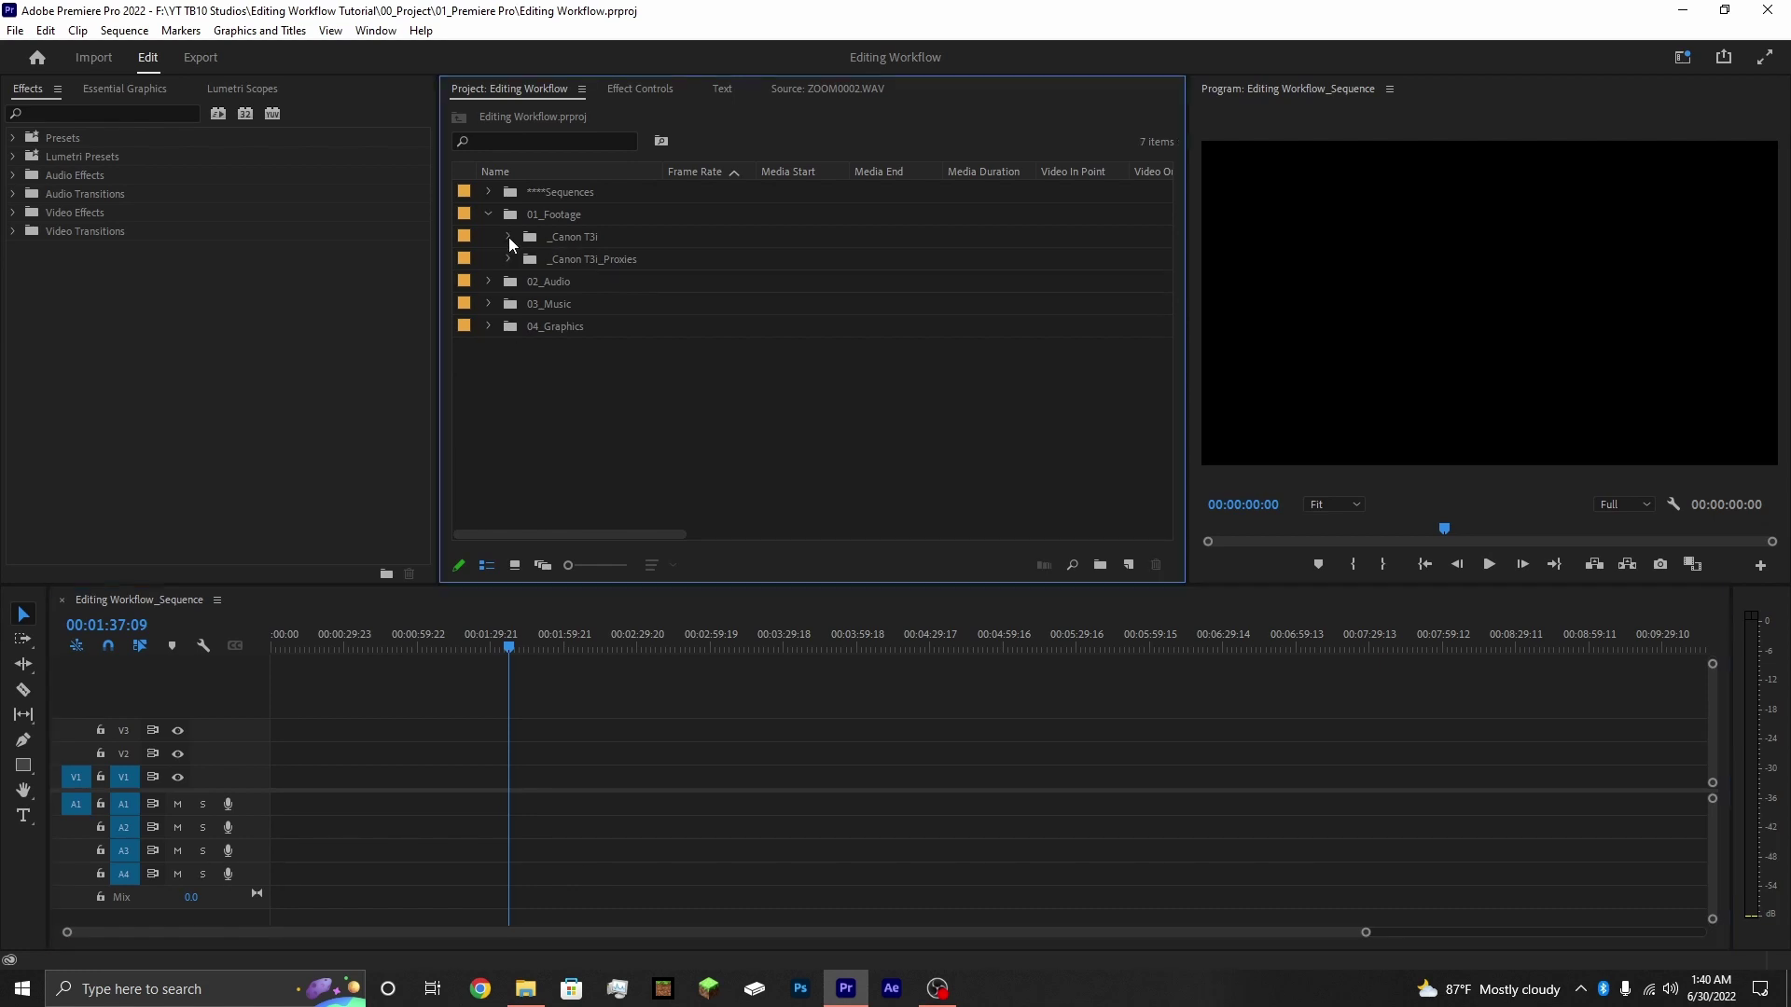
click(506, 237)
click(601, 257)
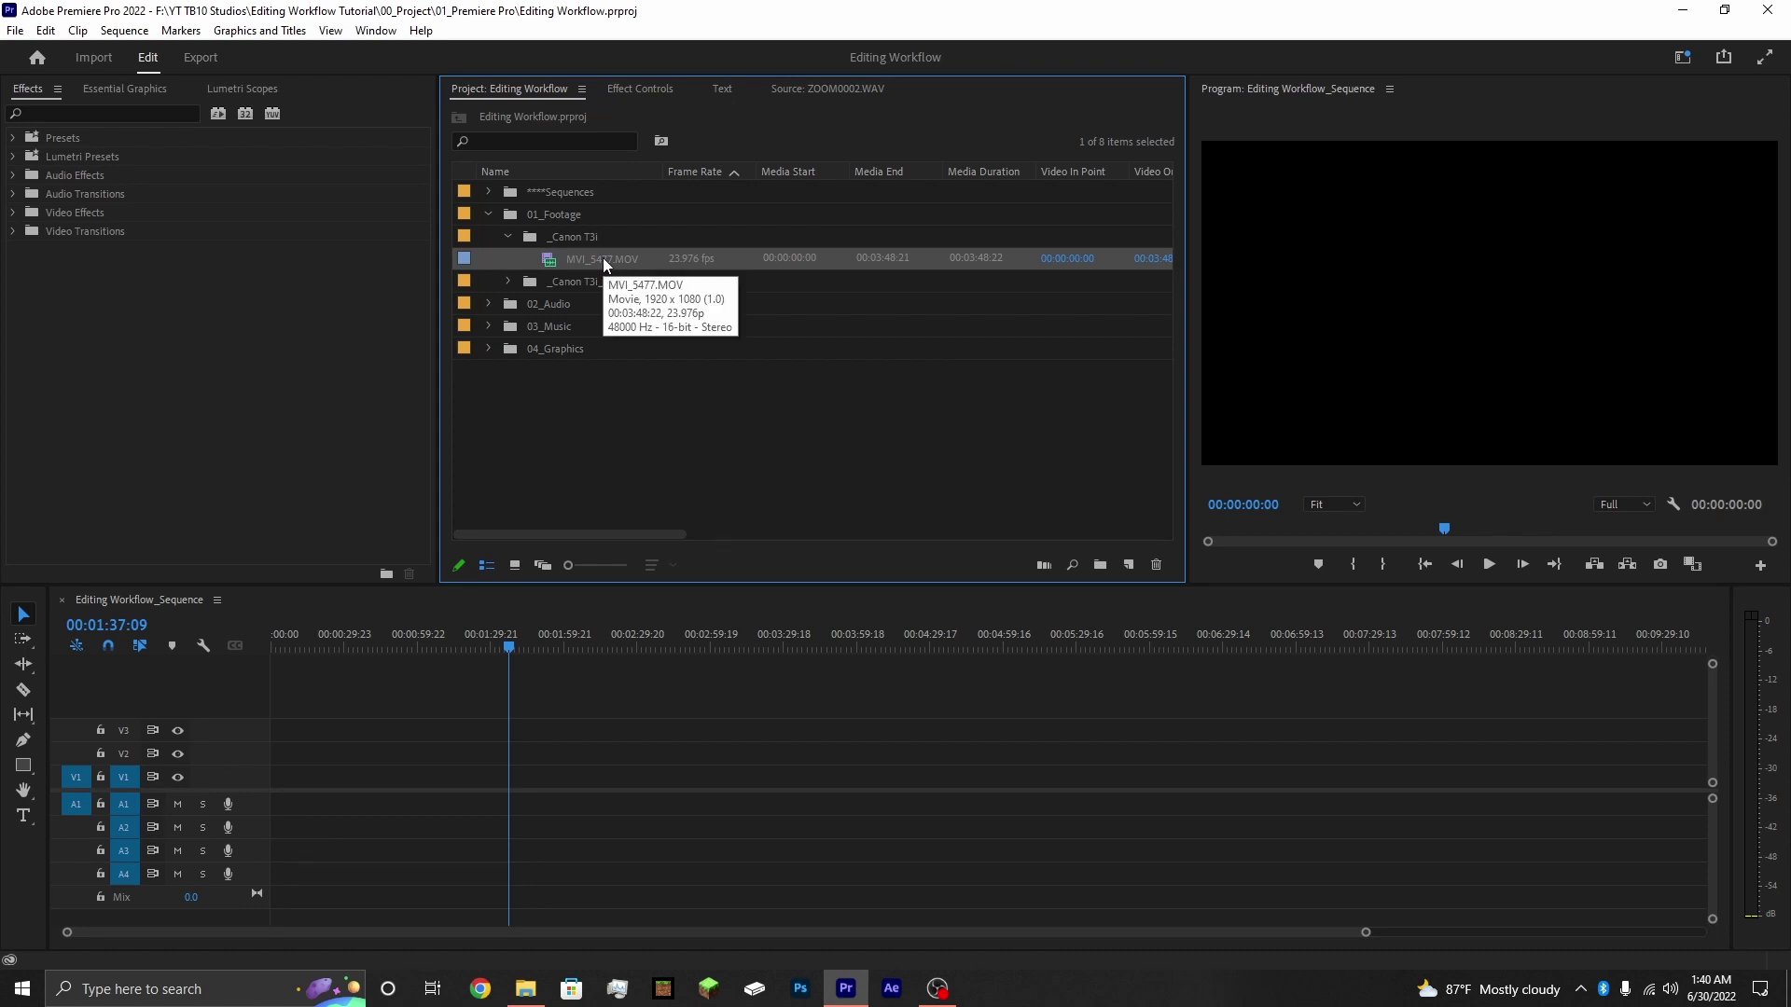
right_click(603, 257)
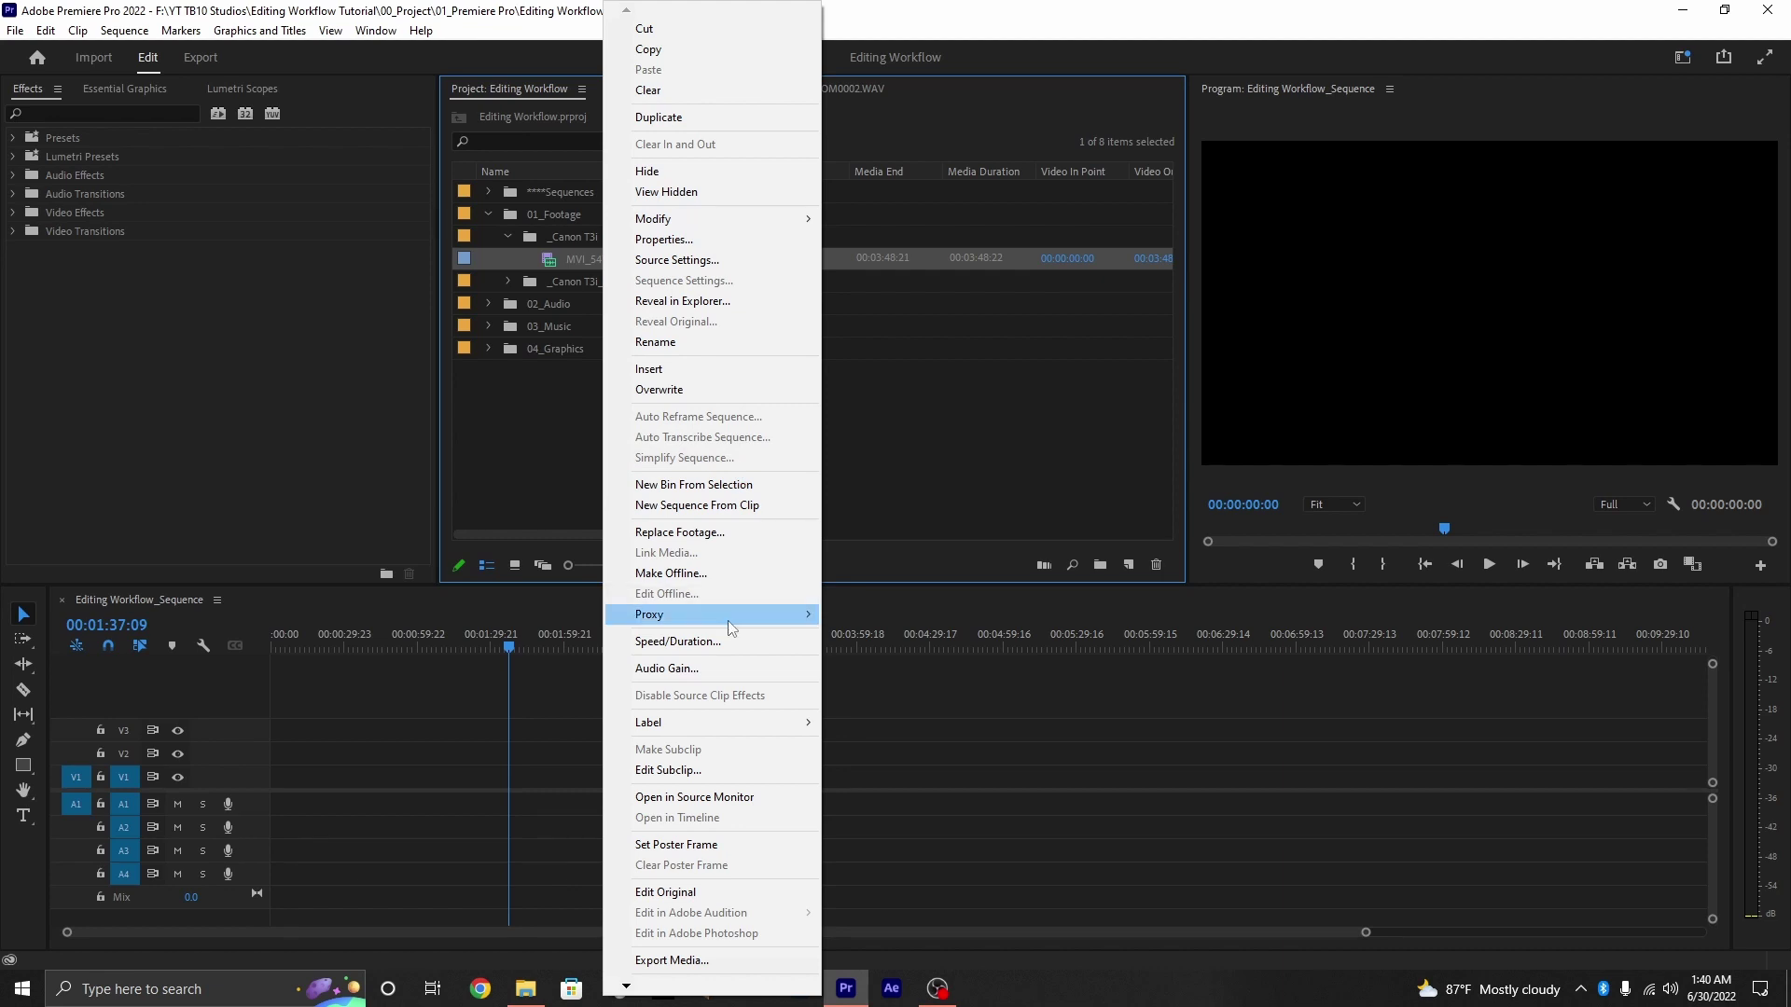
mouse_move(811, 620)
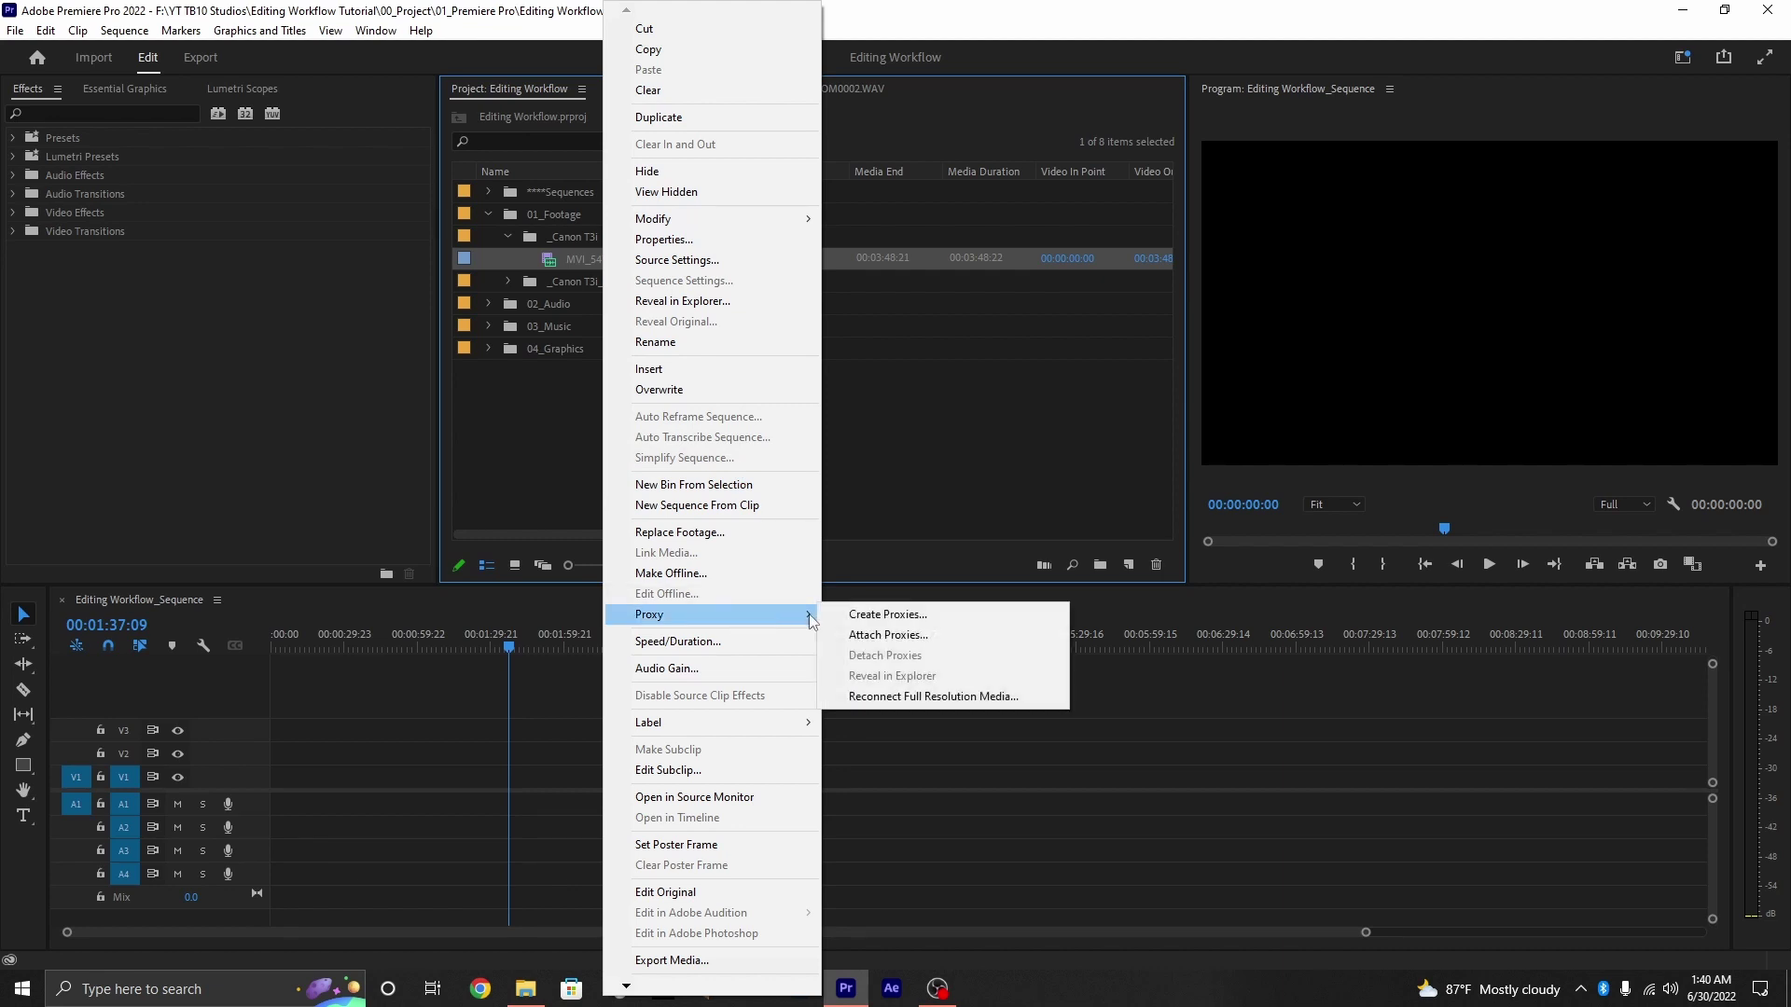
click(860, 618)
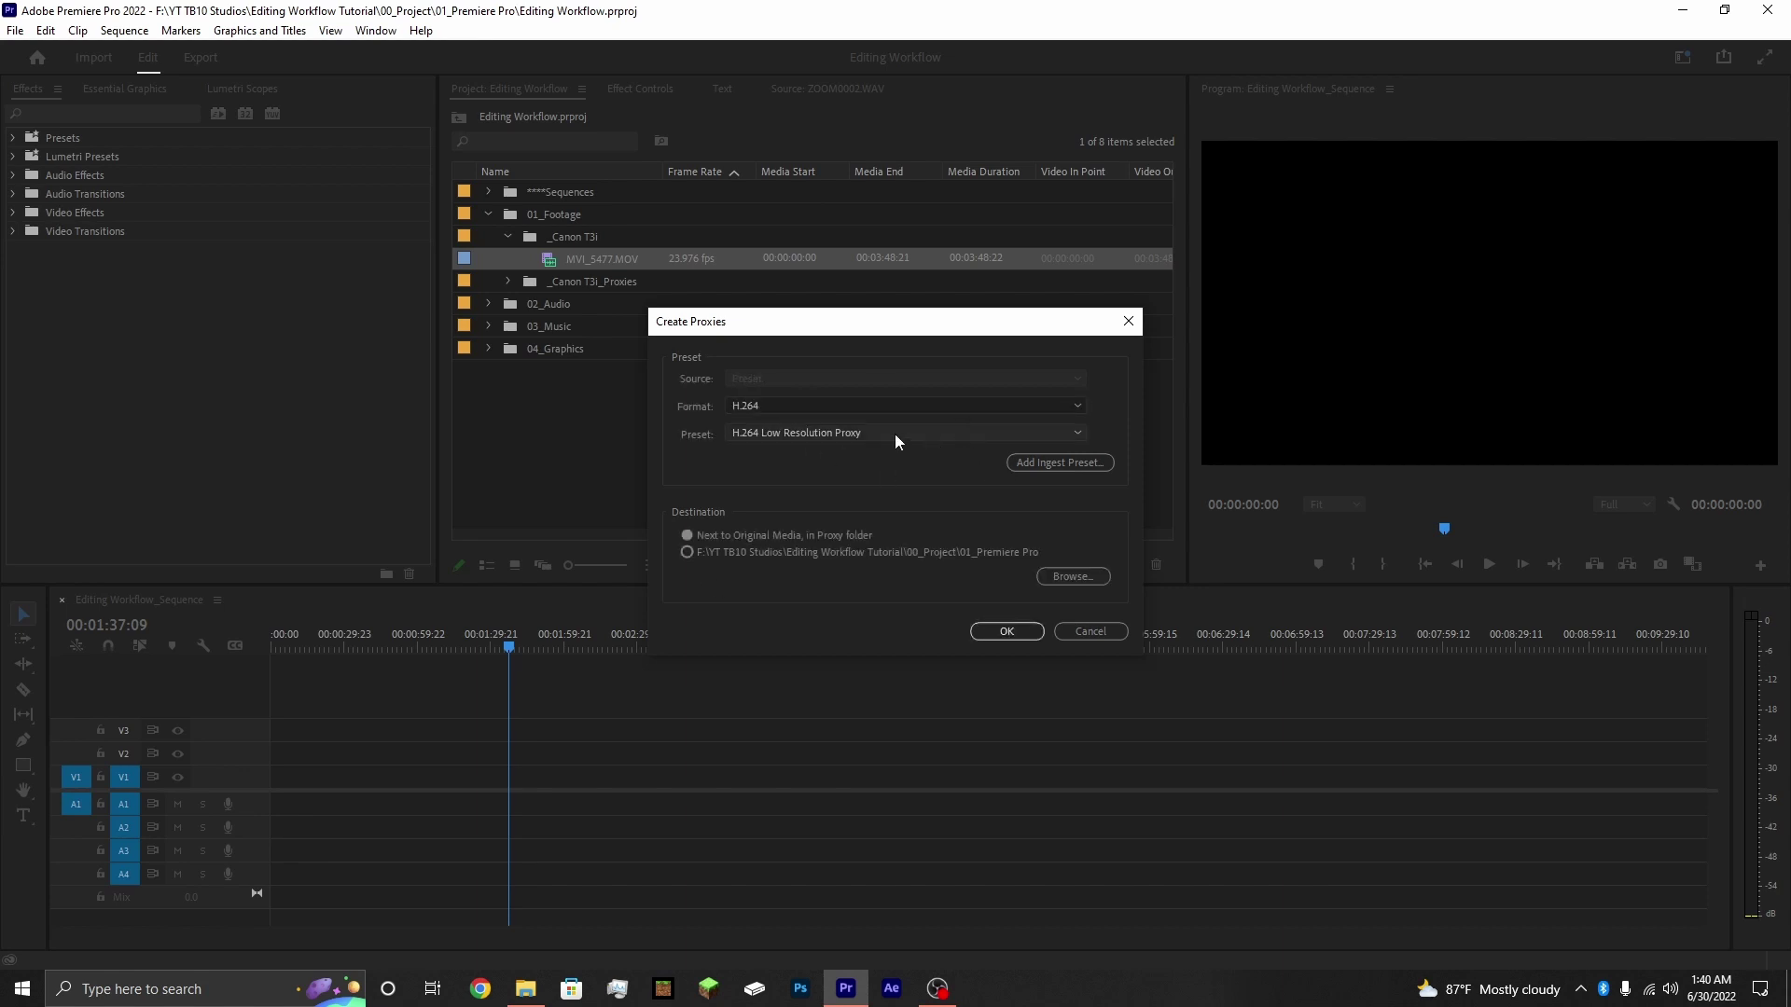
click(863, 433)
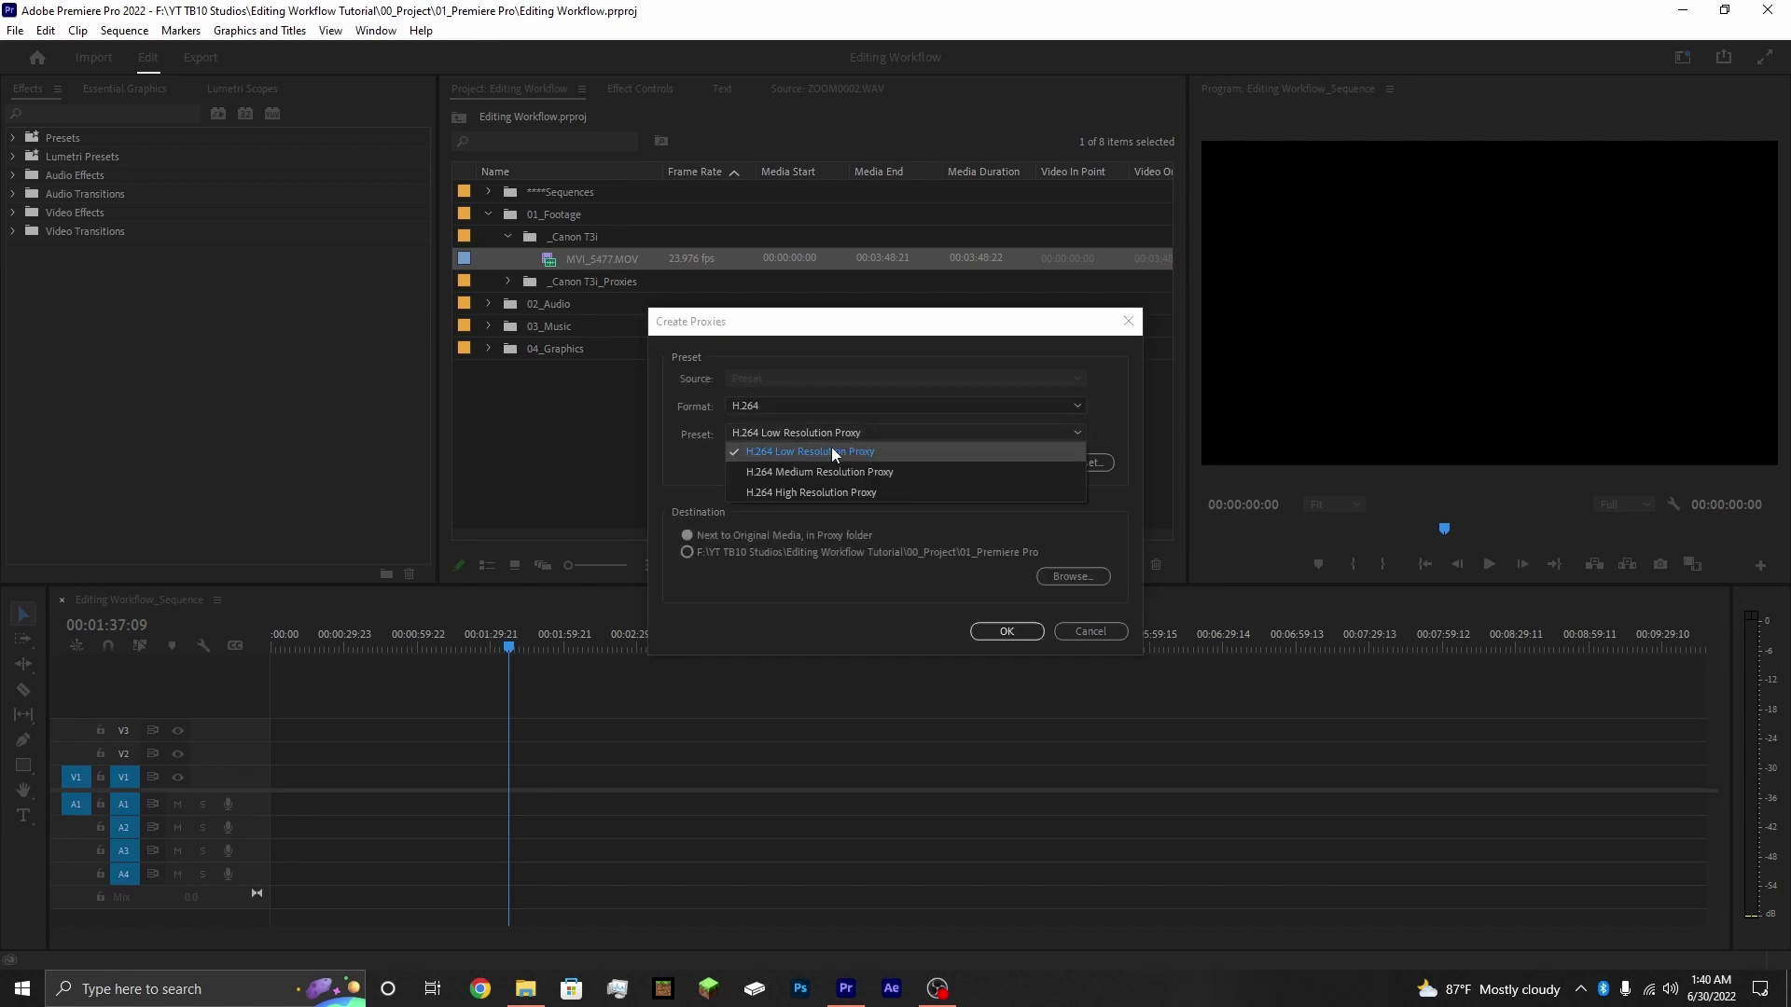
click(778, 454)
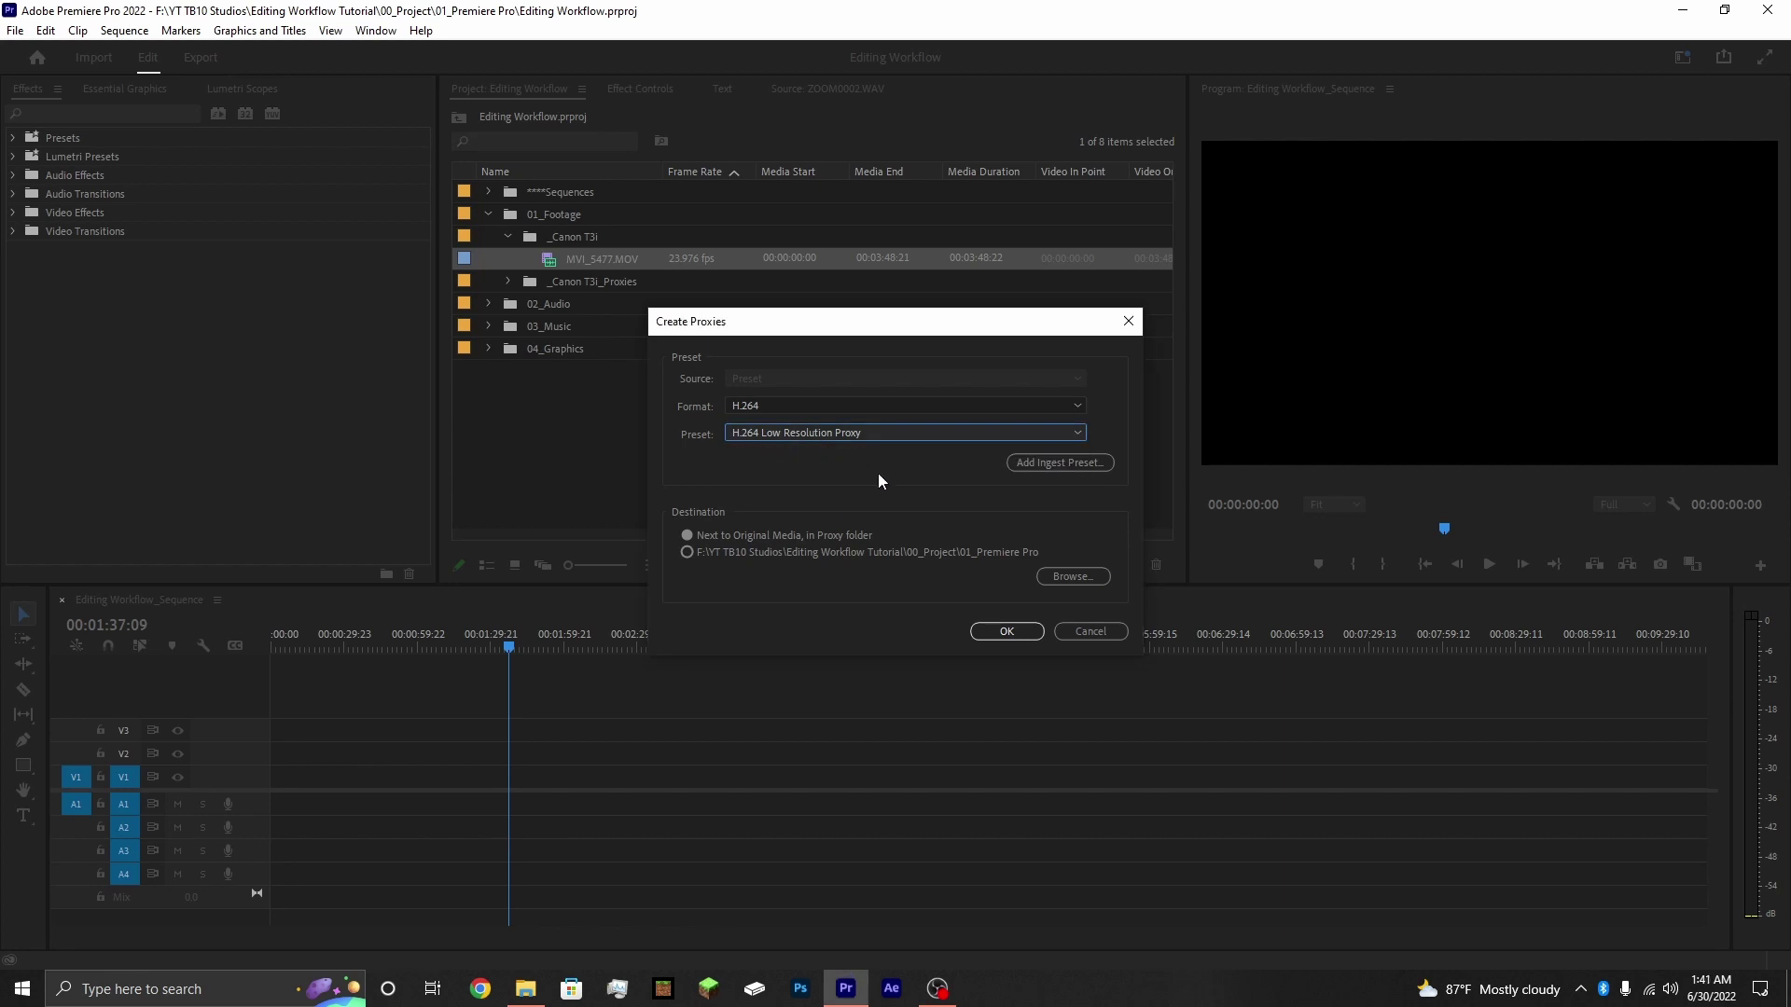
click(803, 410)
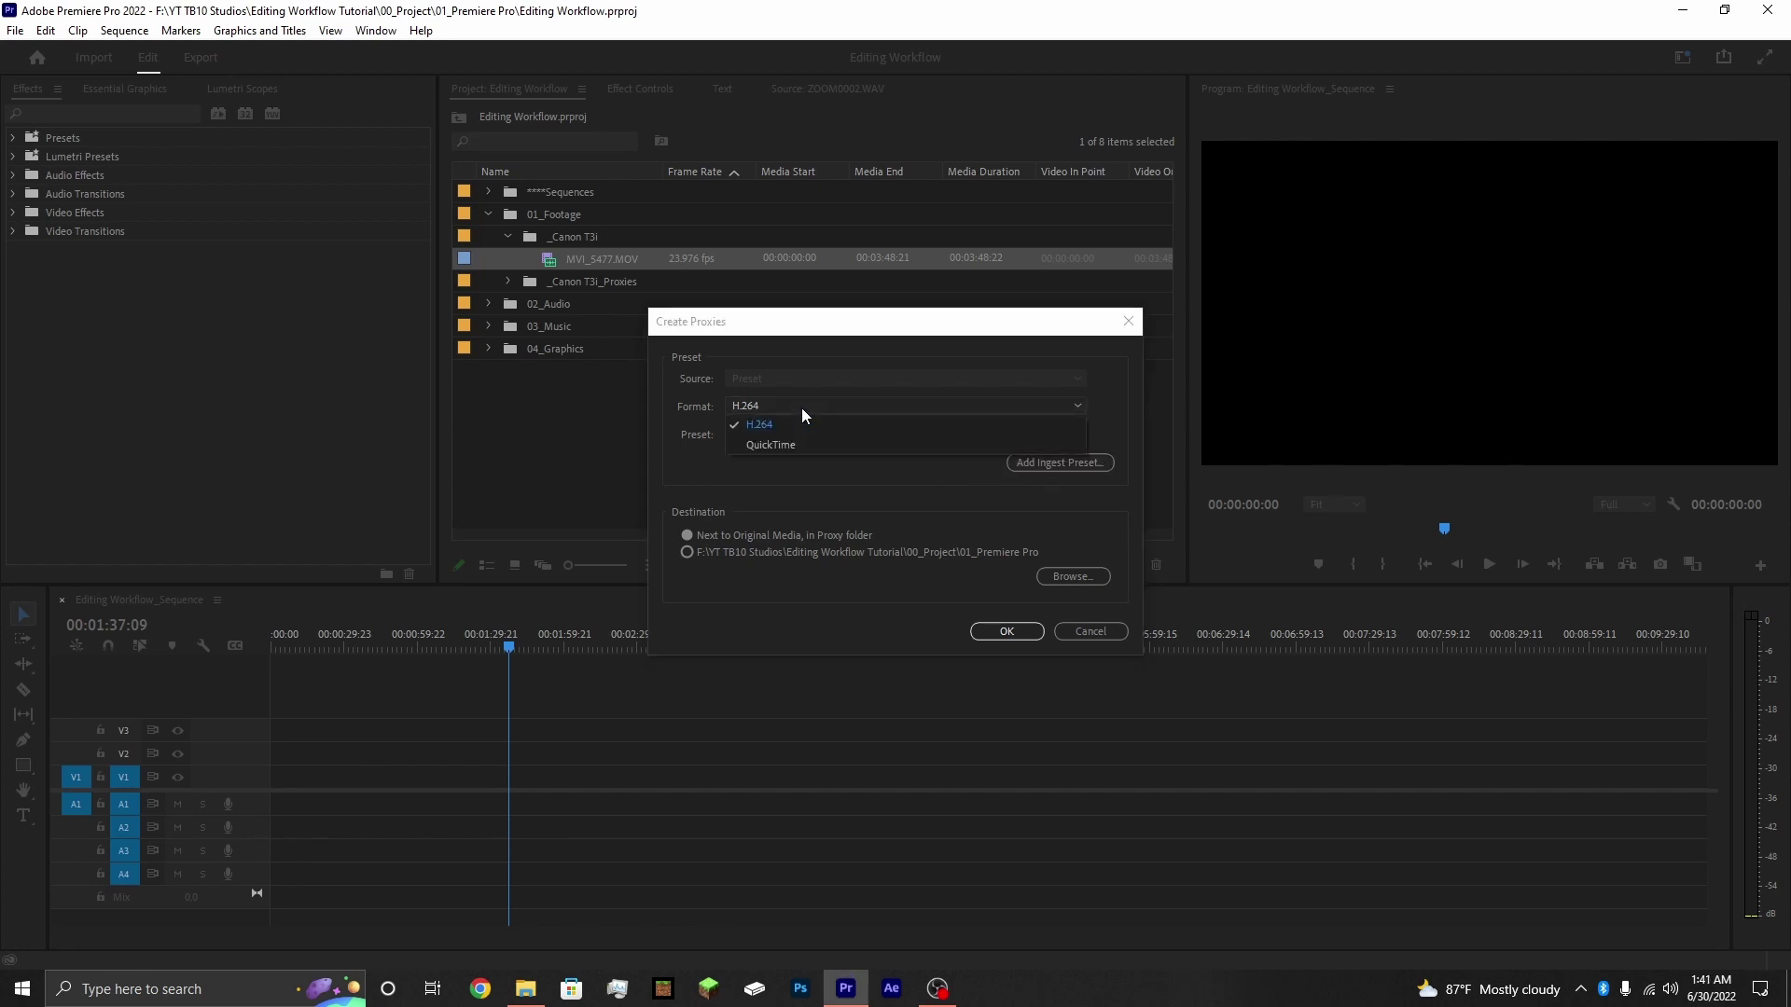
click(785, 424)
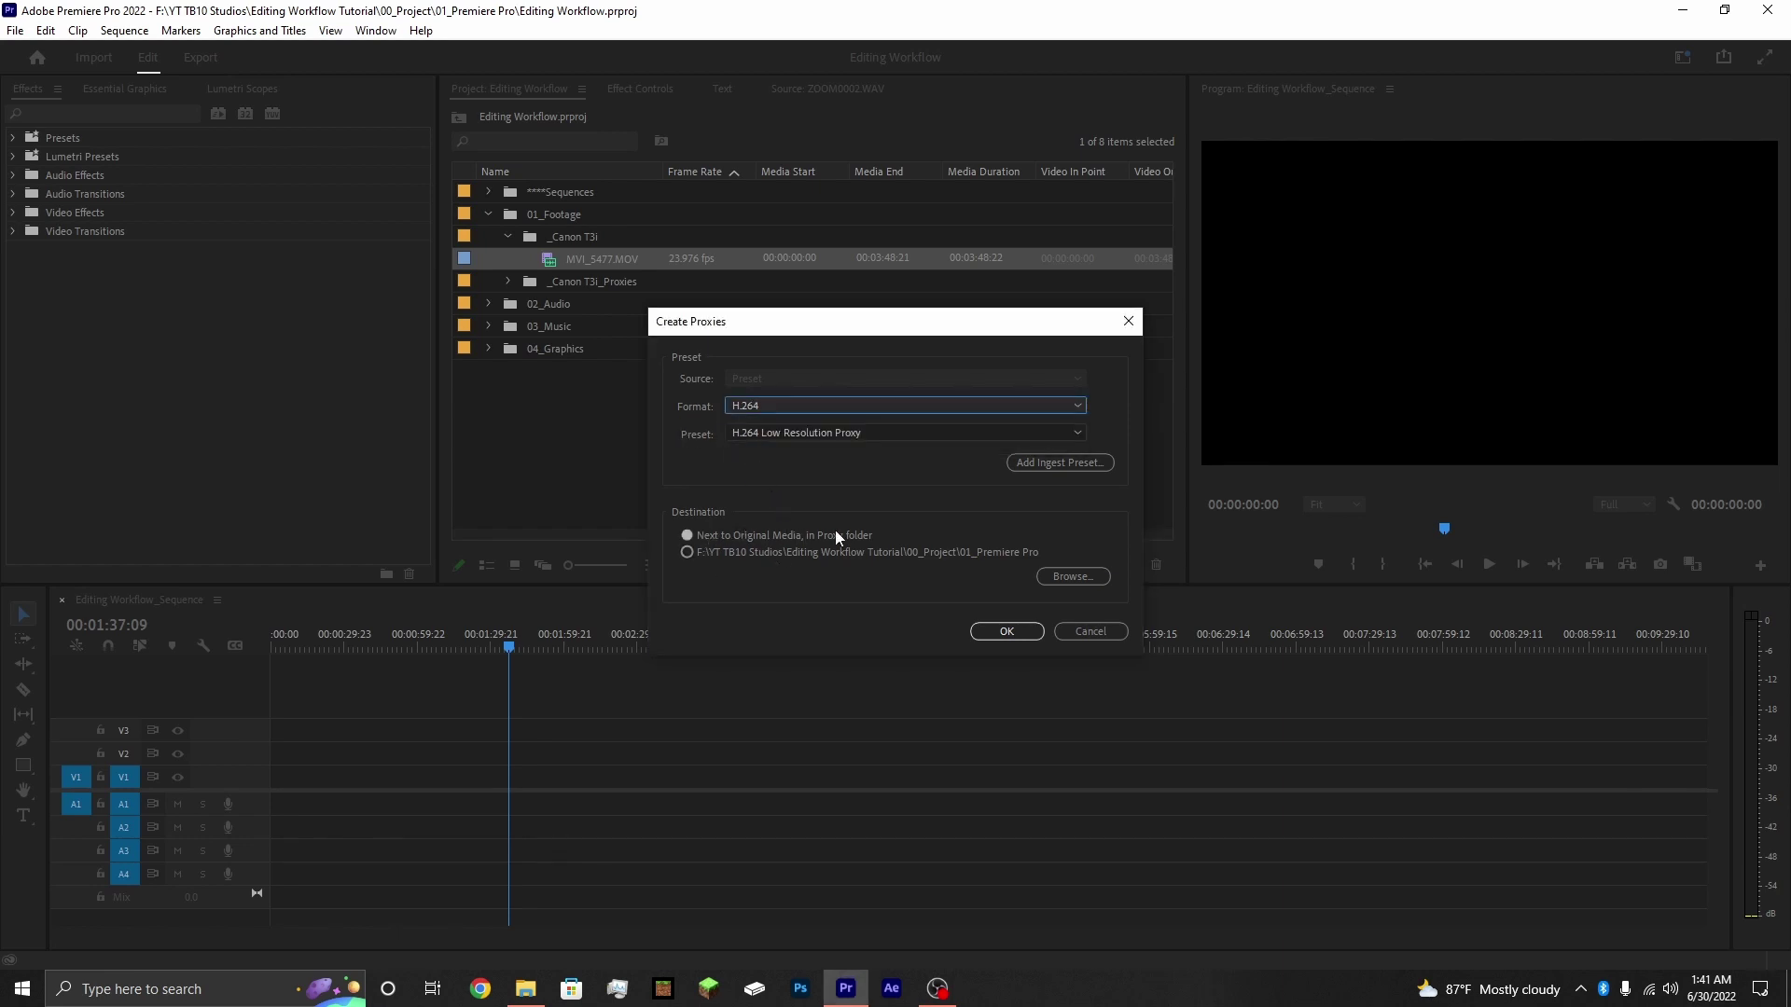
- Set the proxy destination to 01_Footage\02_Camera_A_Proxy and submit the proxy job
click(1070, 577)
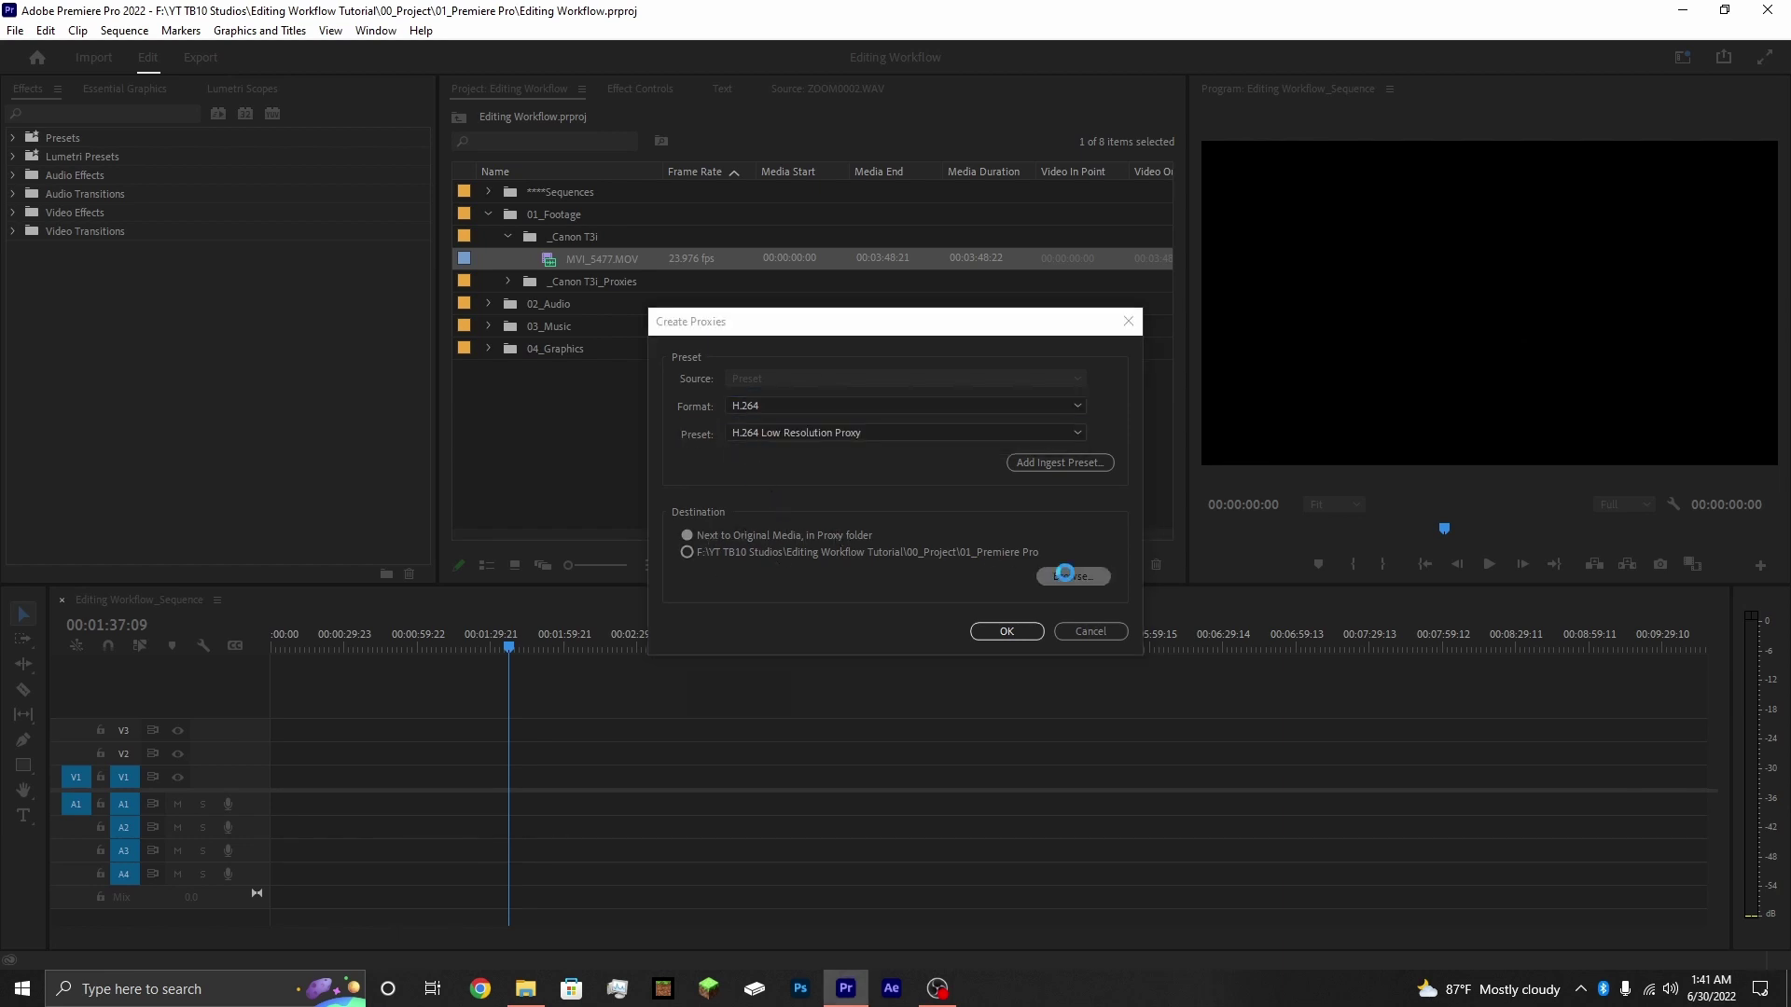
click(1071, 384)
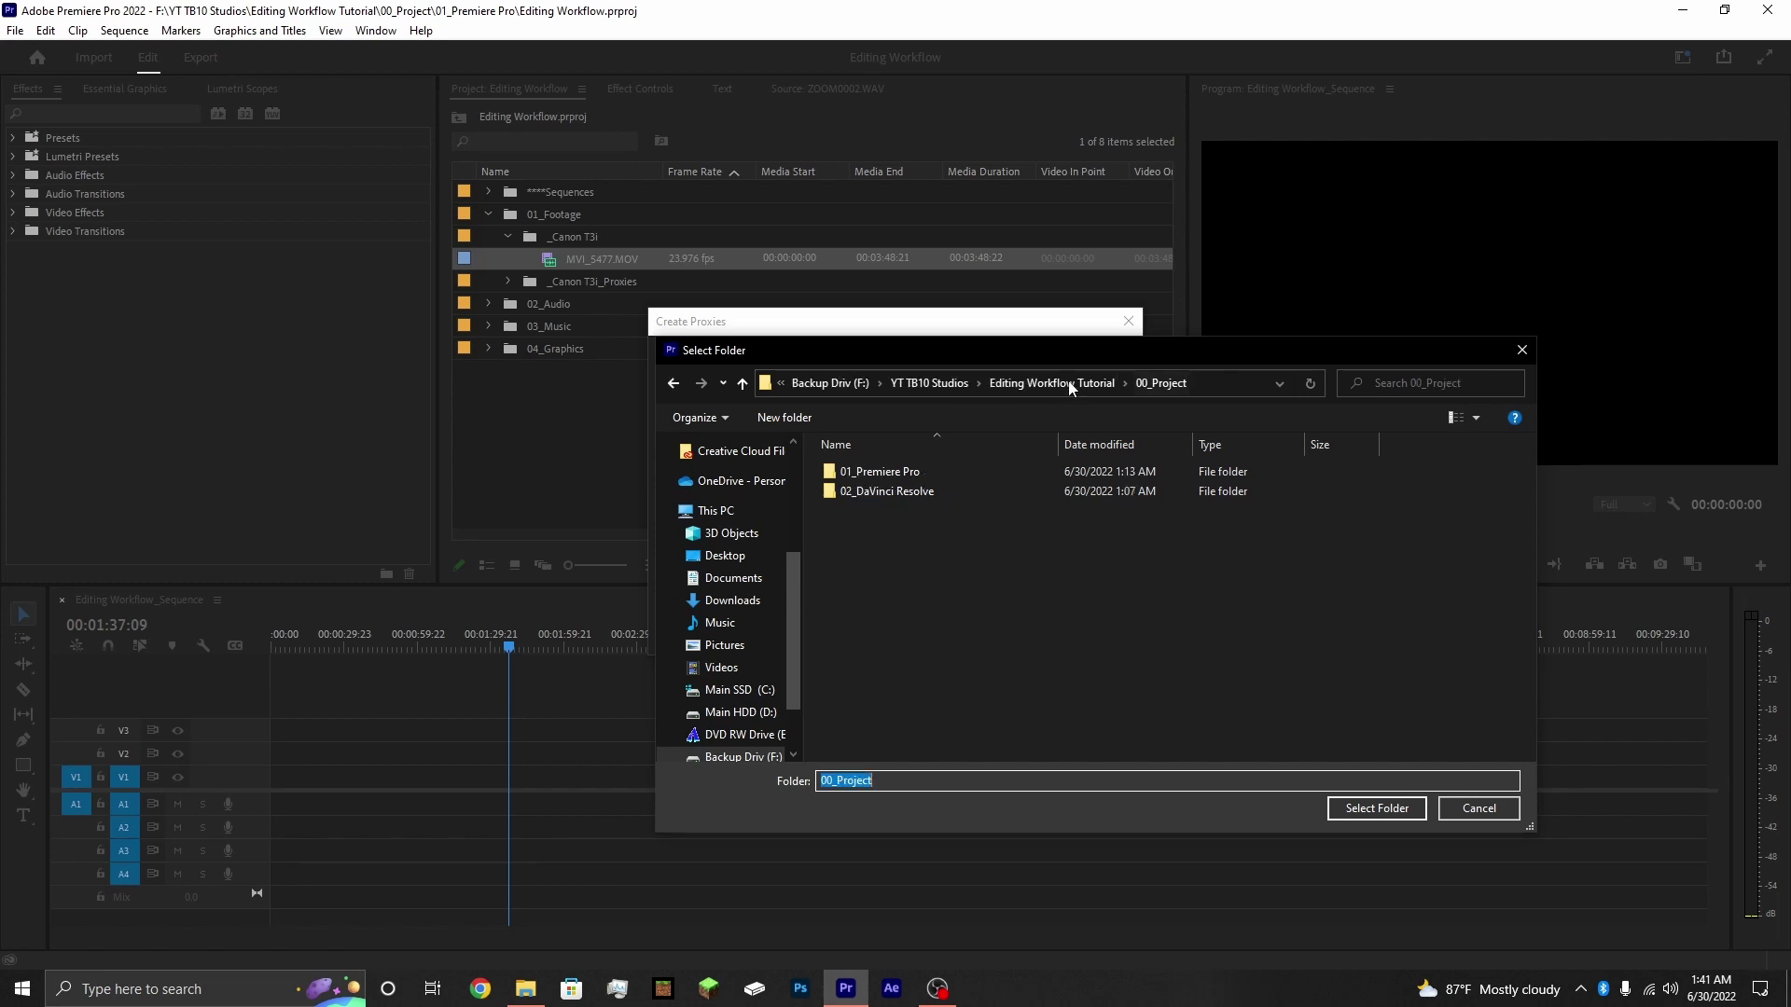
click(1037, 384)
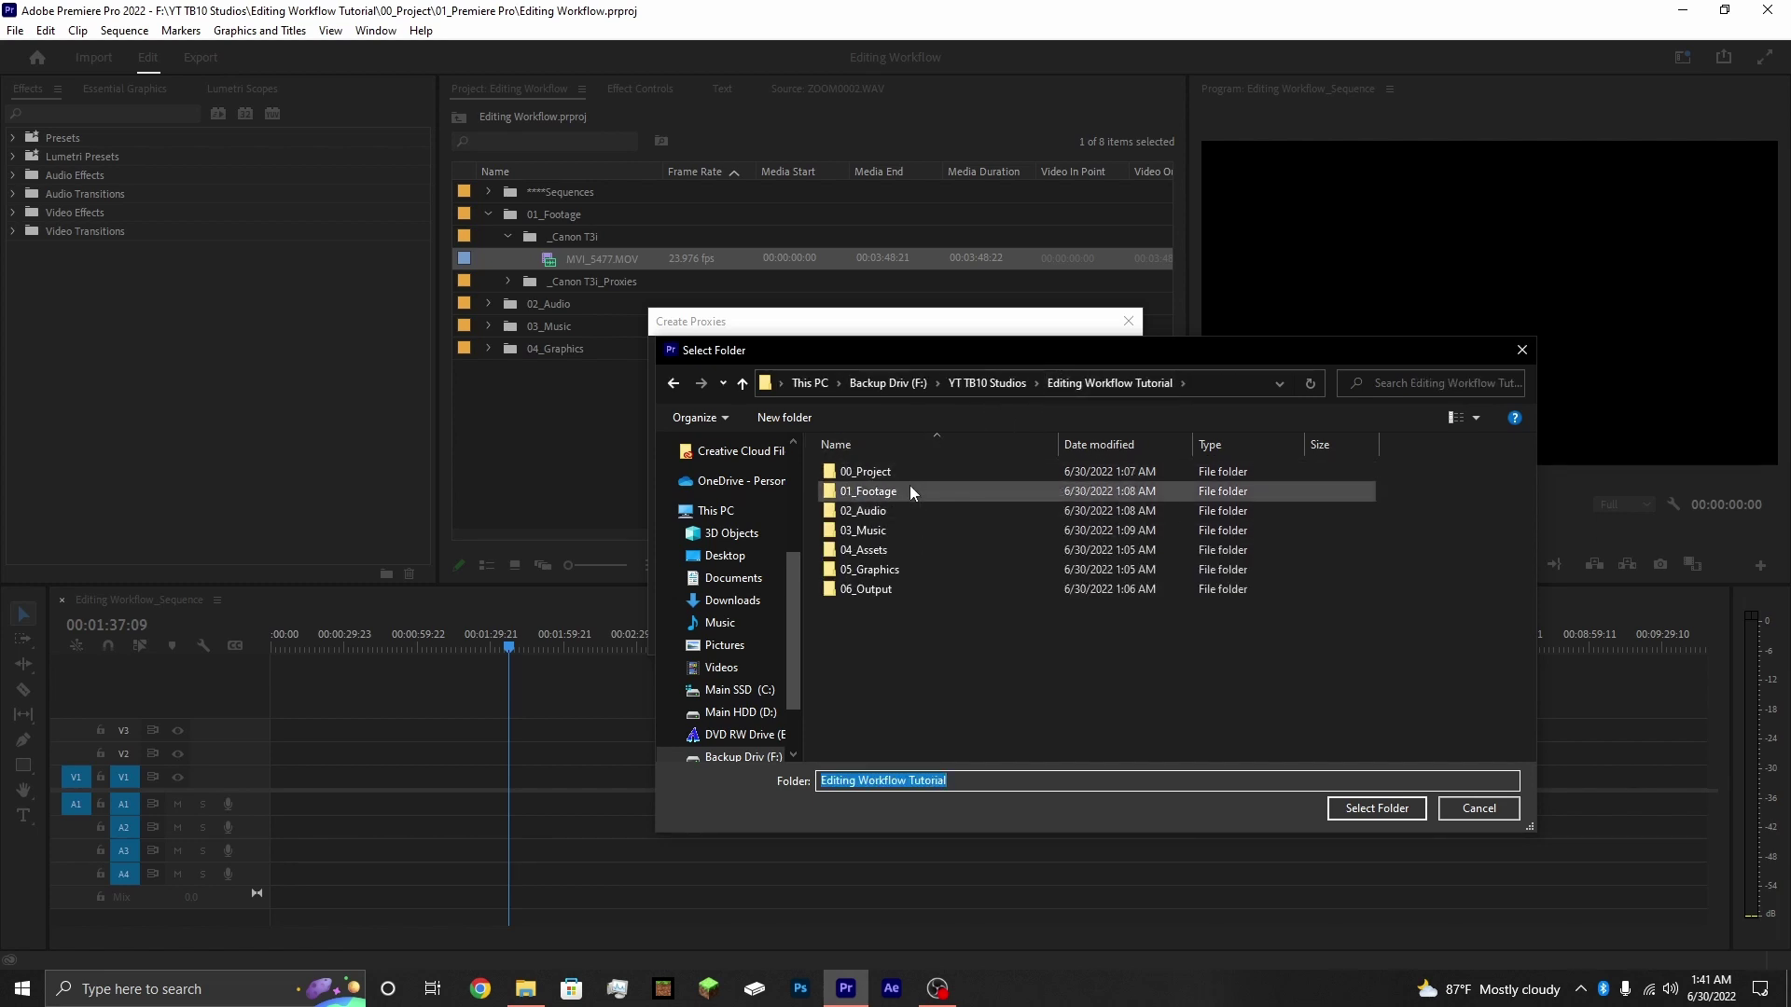
double_click(923, 491)
double_click(933, 492)
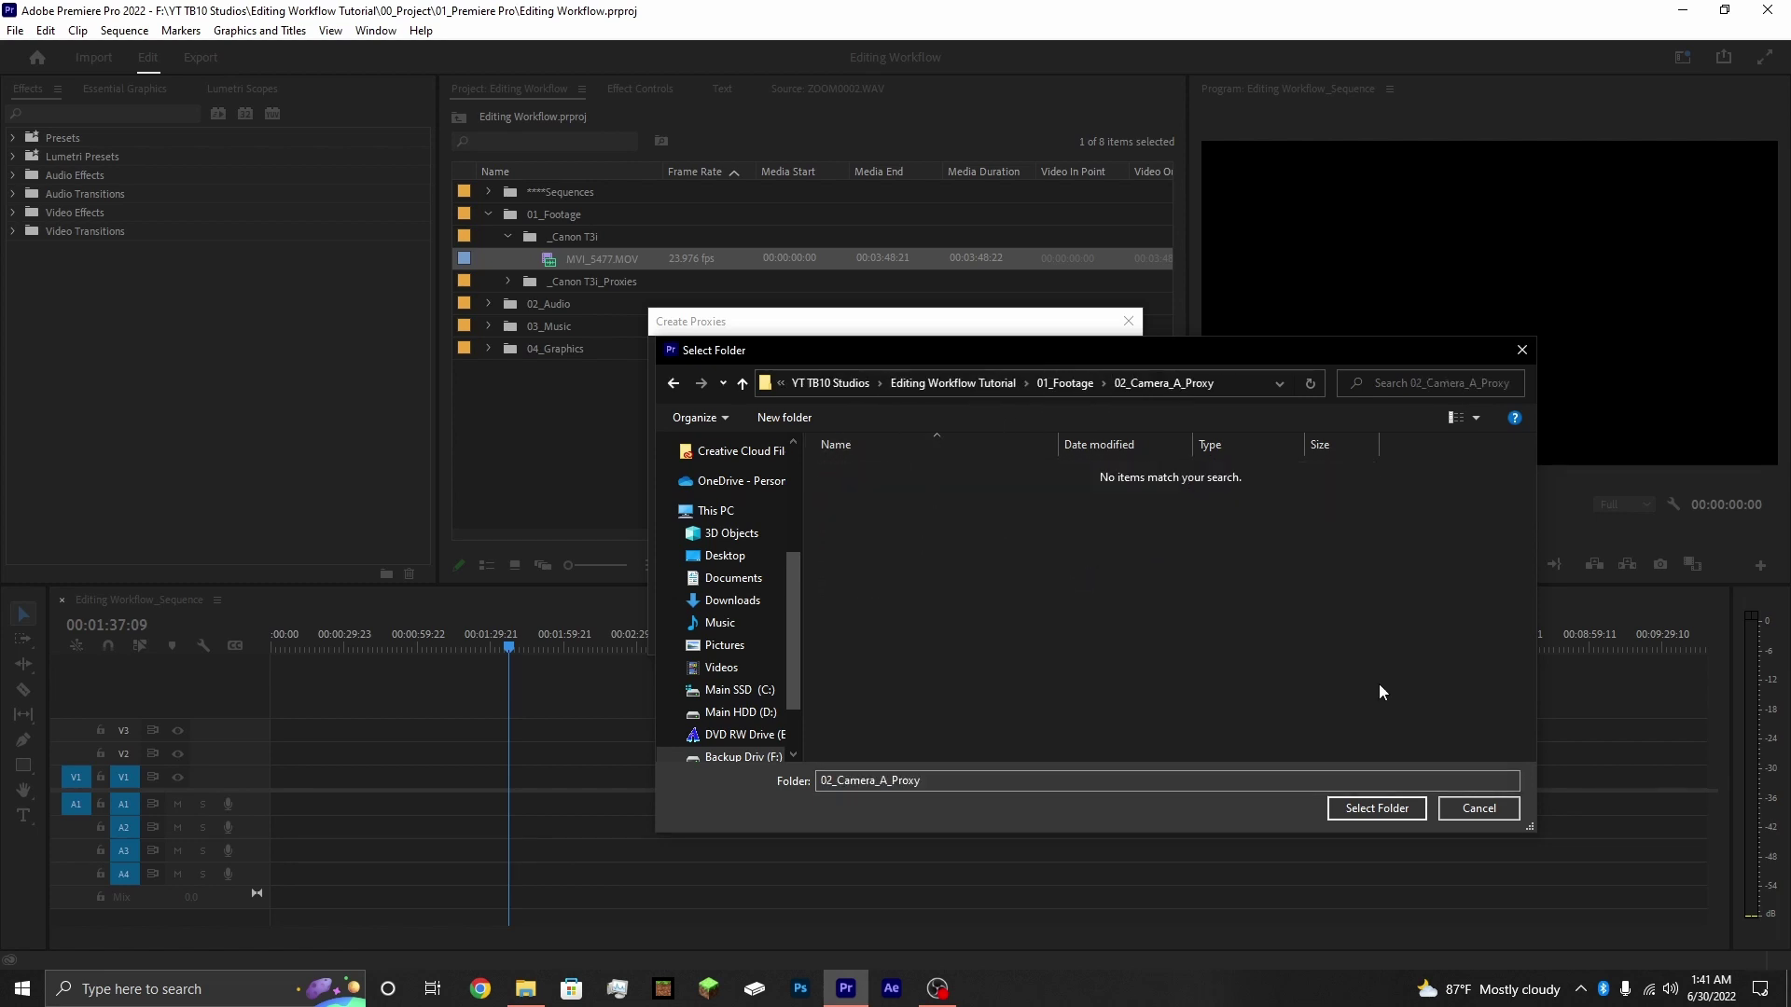
click(1383, 808)
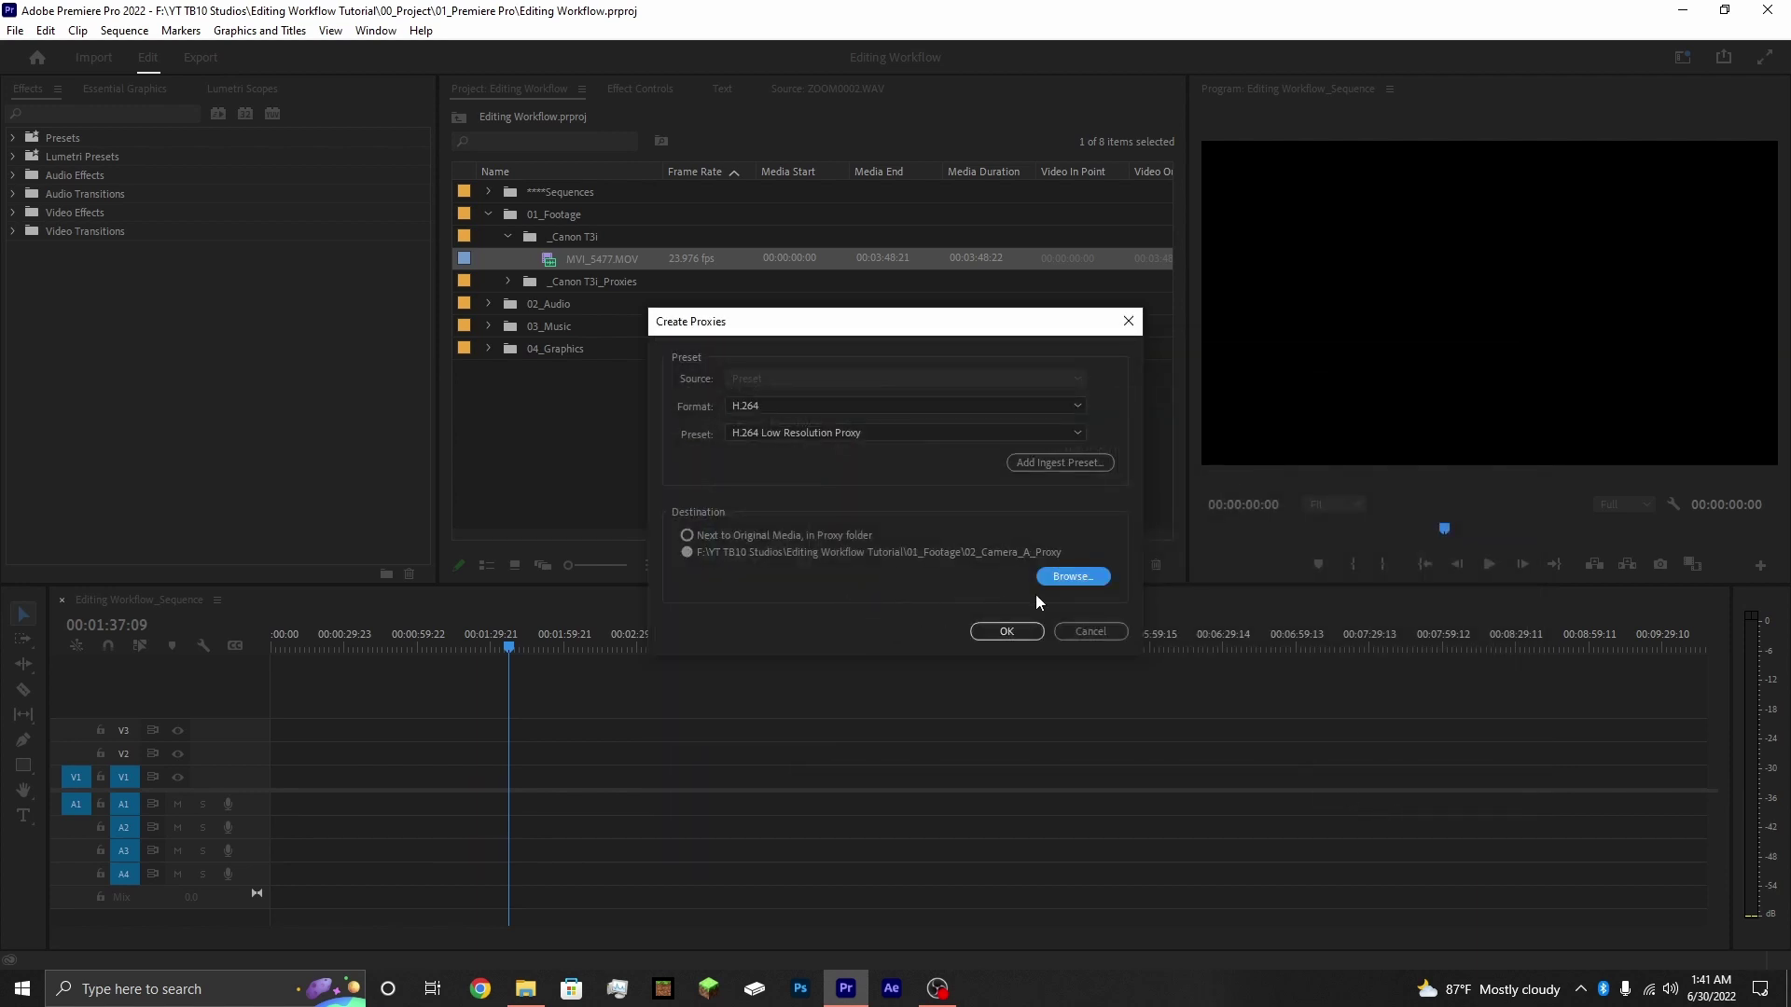
click(1013, 630)
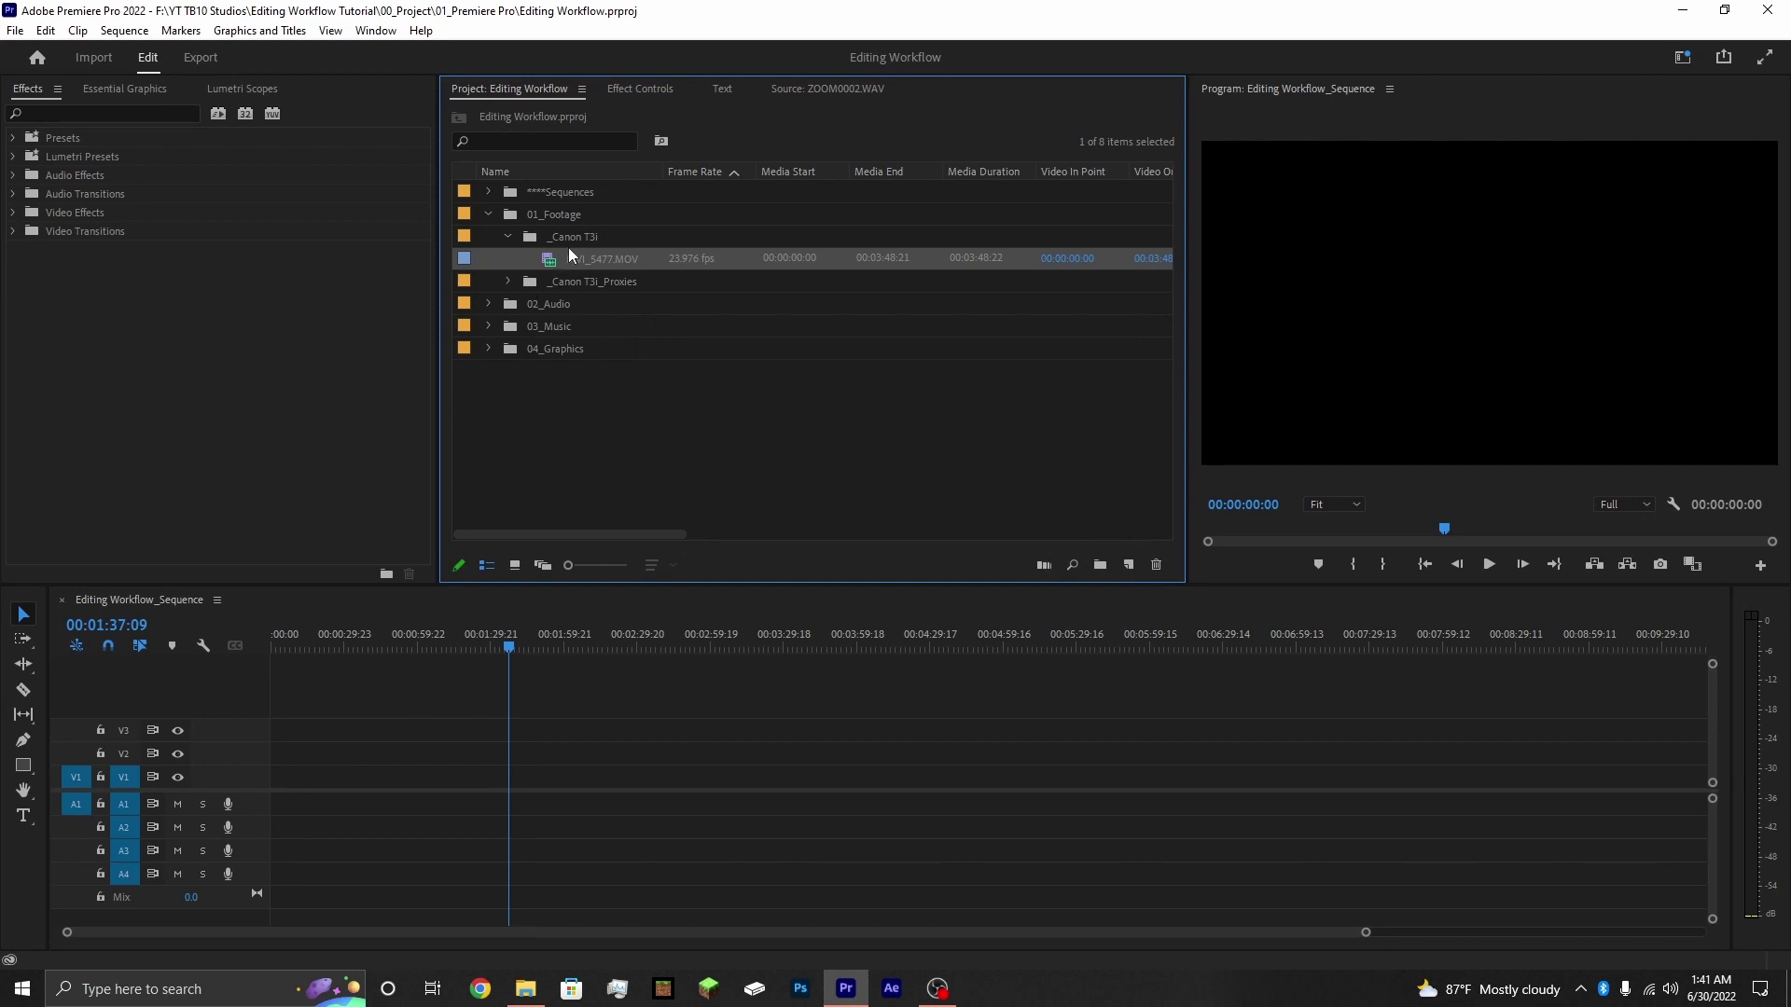
- Confirm in File Explorer that 01_Footage\02_Camera_A_Proxy is still empty, then close it
click(586, 284)
click(525, 989)
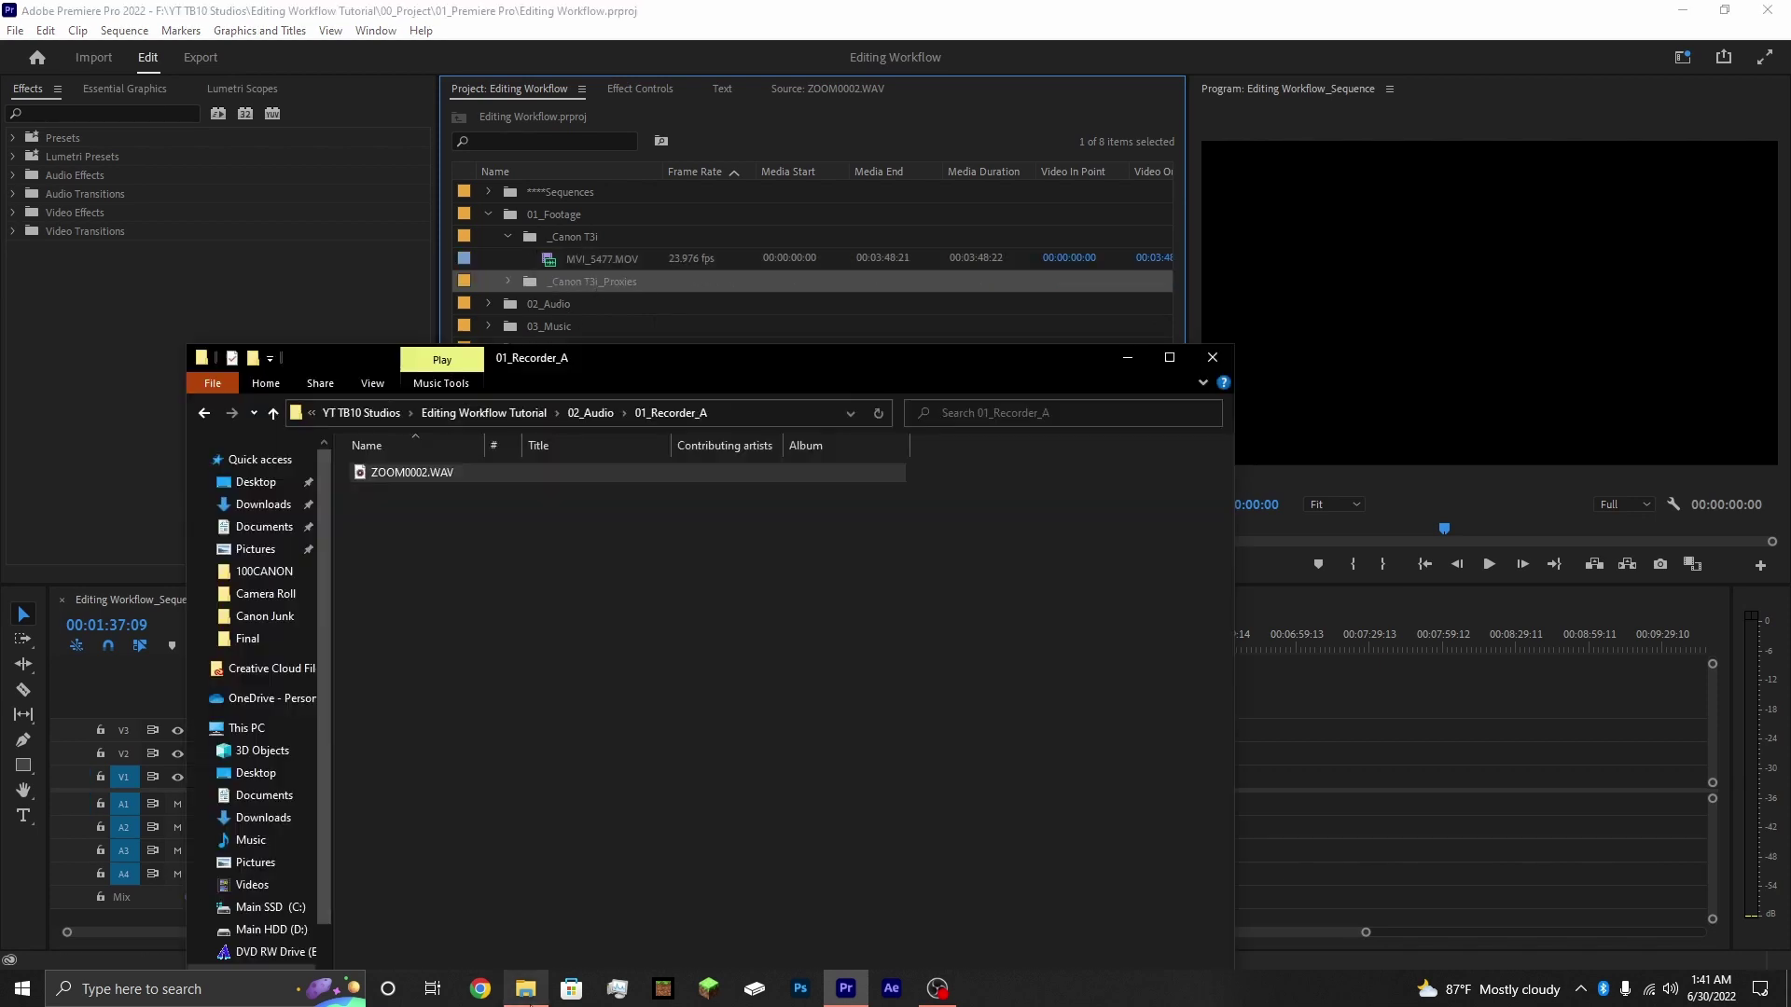
click(520, 414)
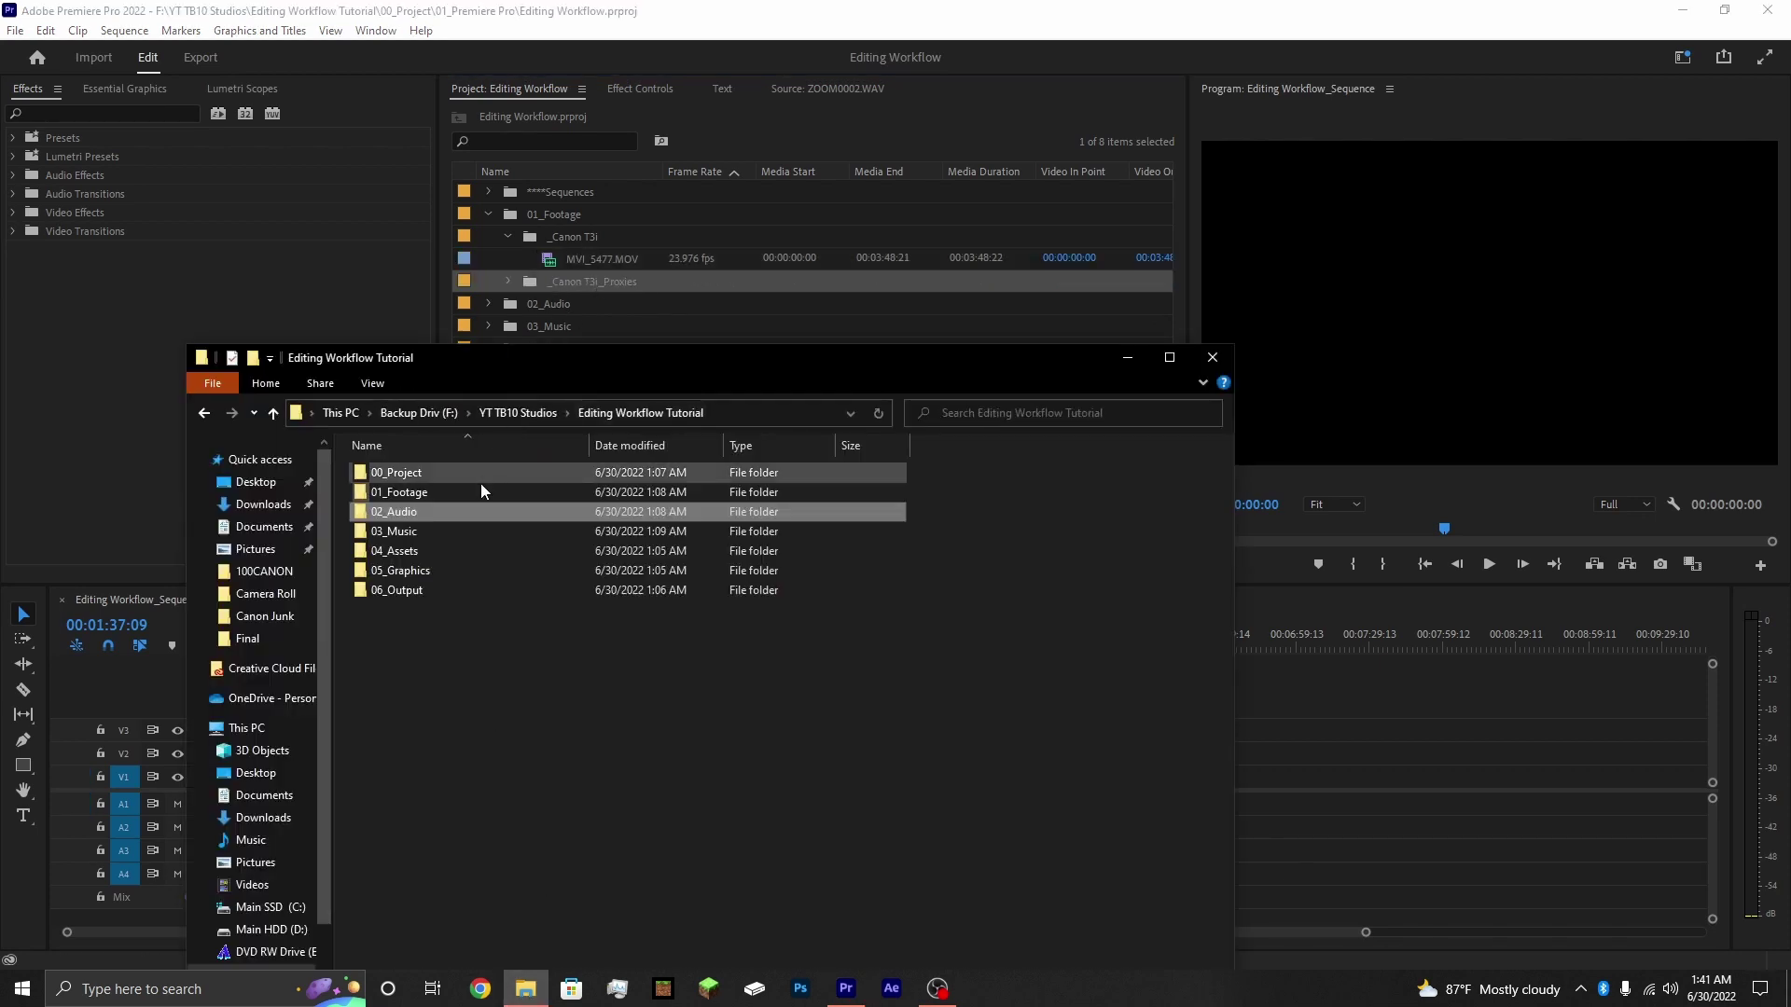
double_click(444, 491)
double_click(447, 492)
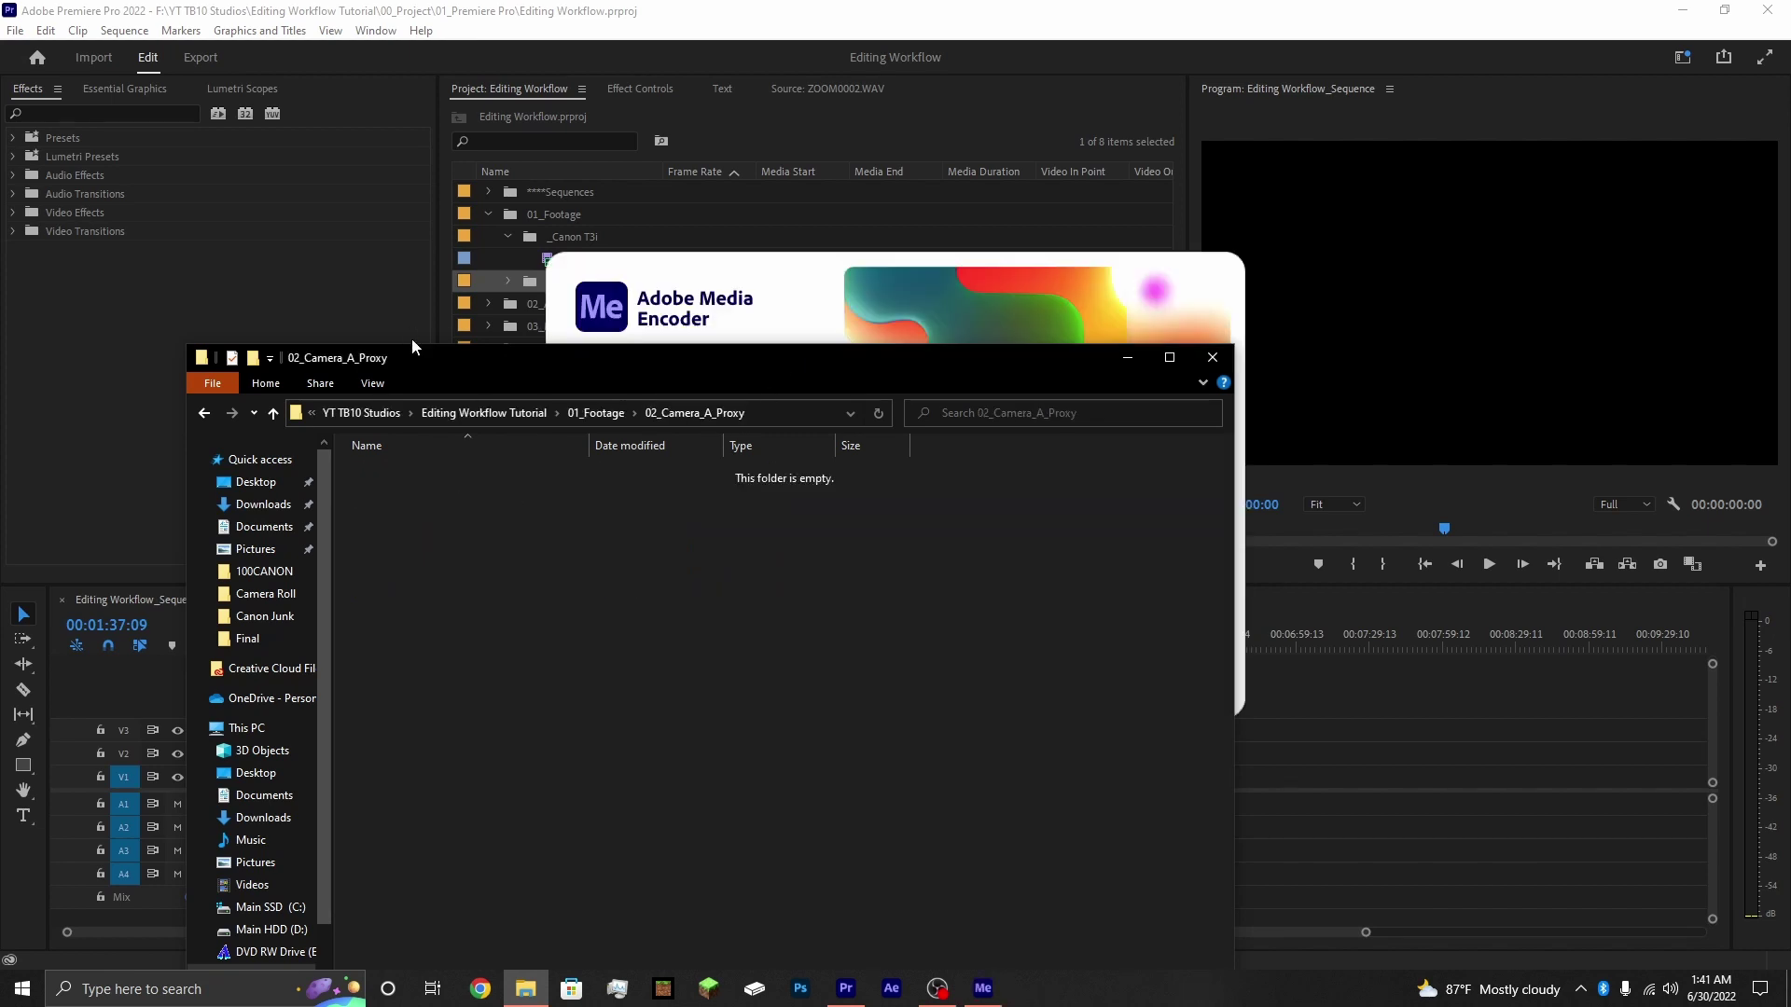
click(391, 306)
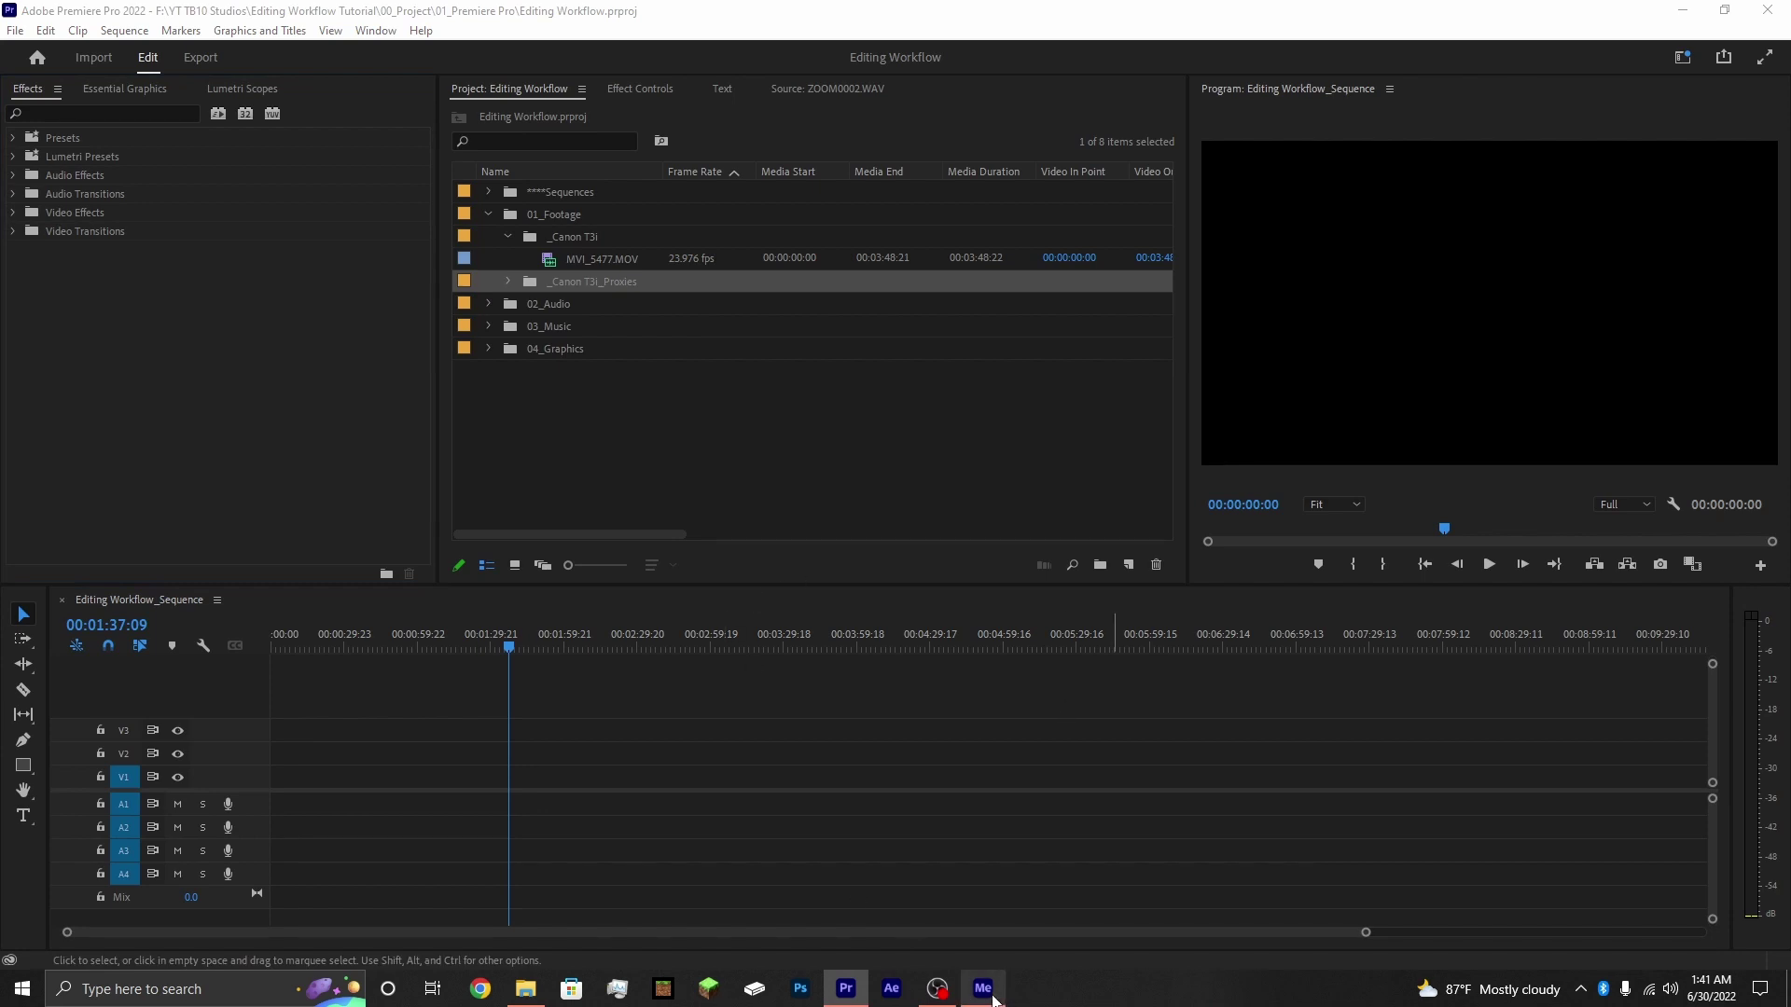
- Run the MVI_5477.MOV proxy encode in Media Encoder with Mercury Playback Engine GPU Acceleration (CUDA)
mouse_move(993, 1000)
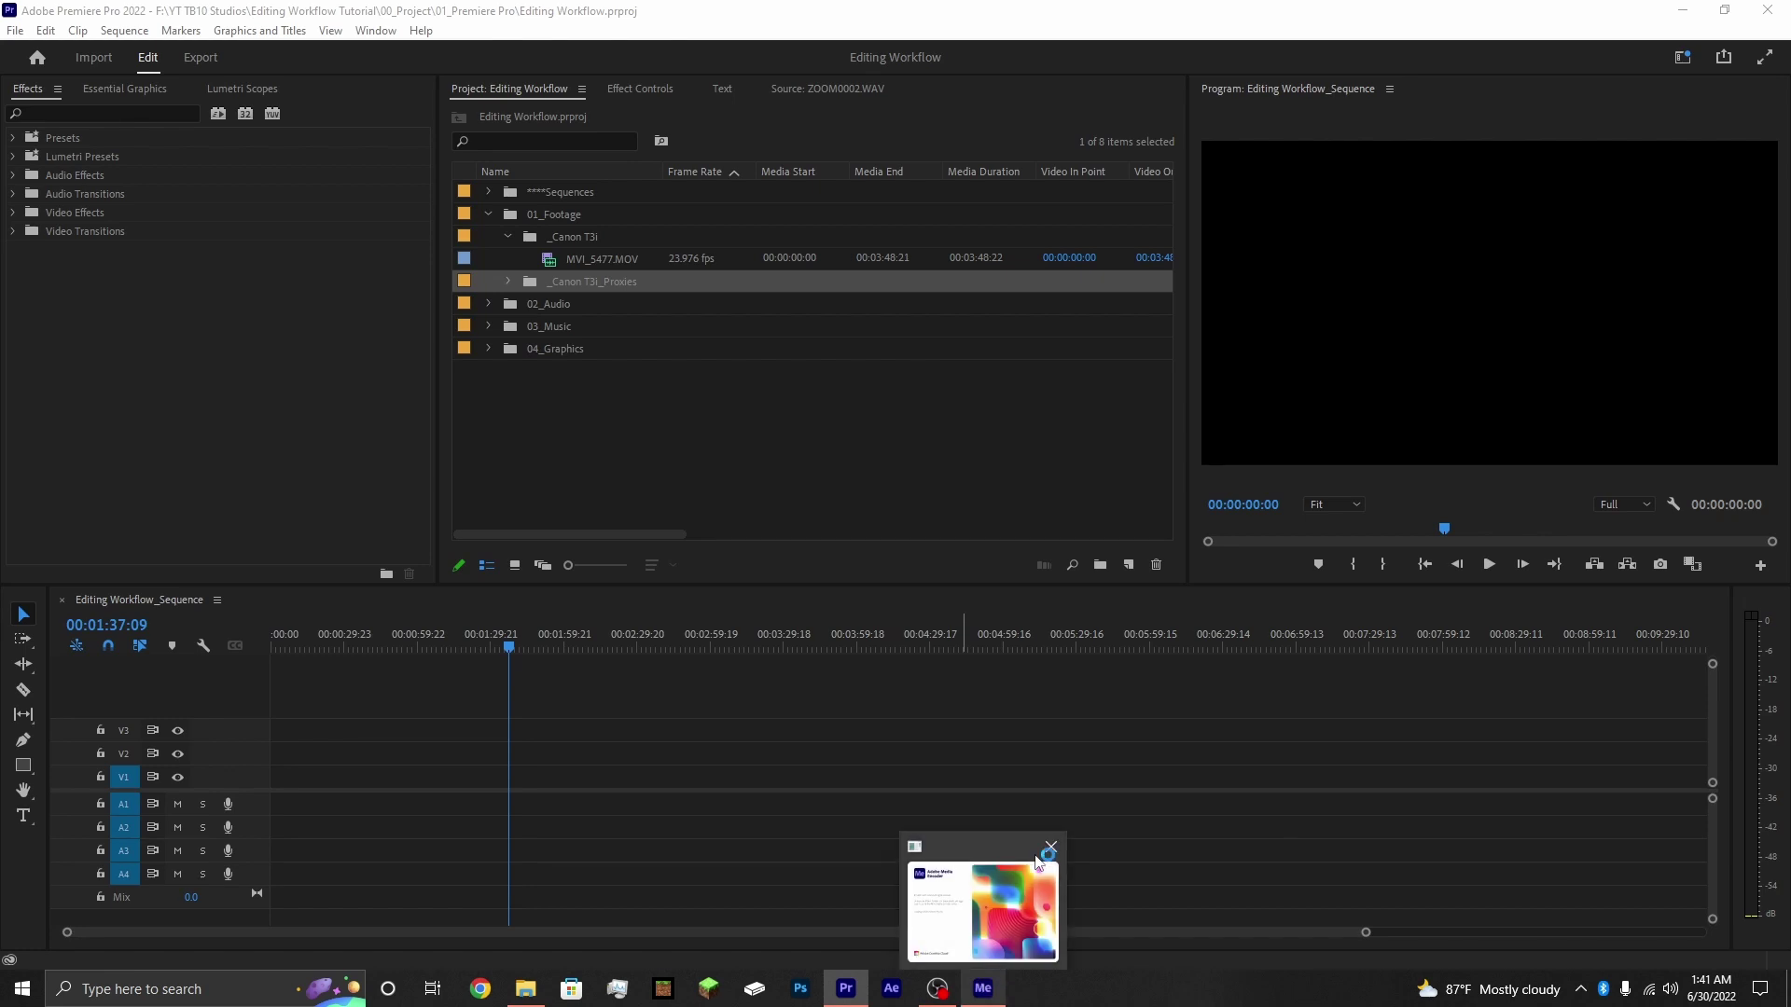
mouse_move(1045, 854)
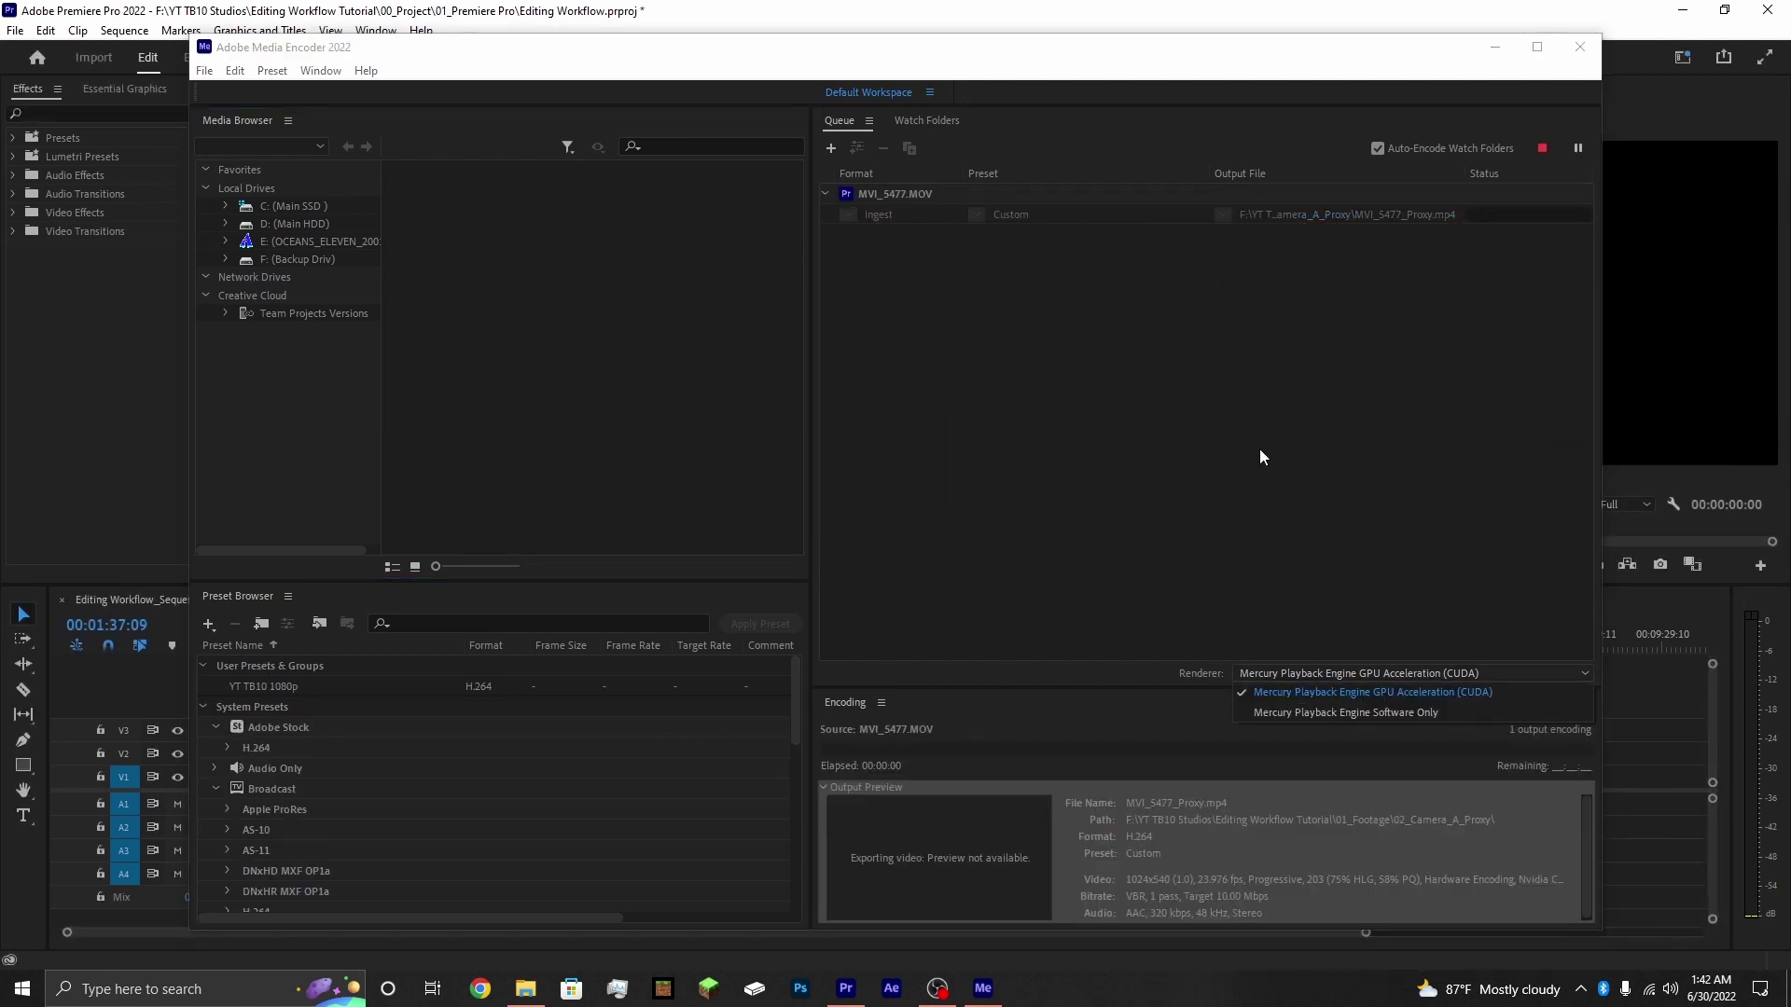
click(1351, 694)
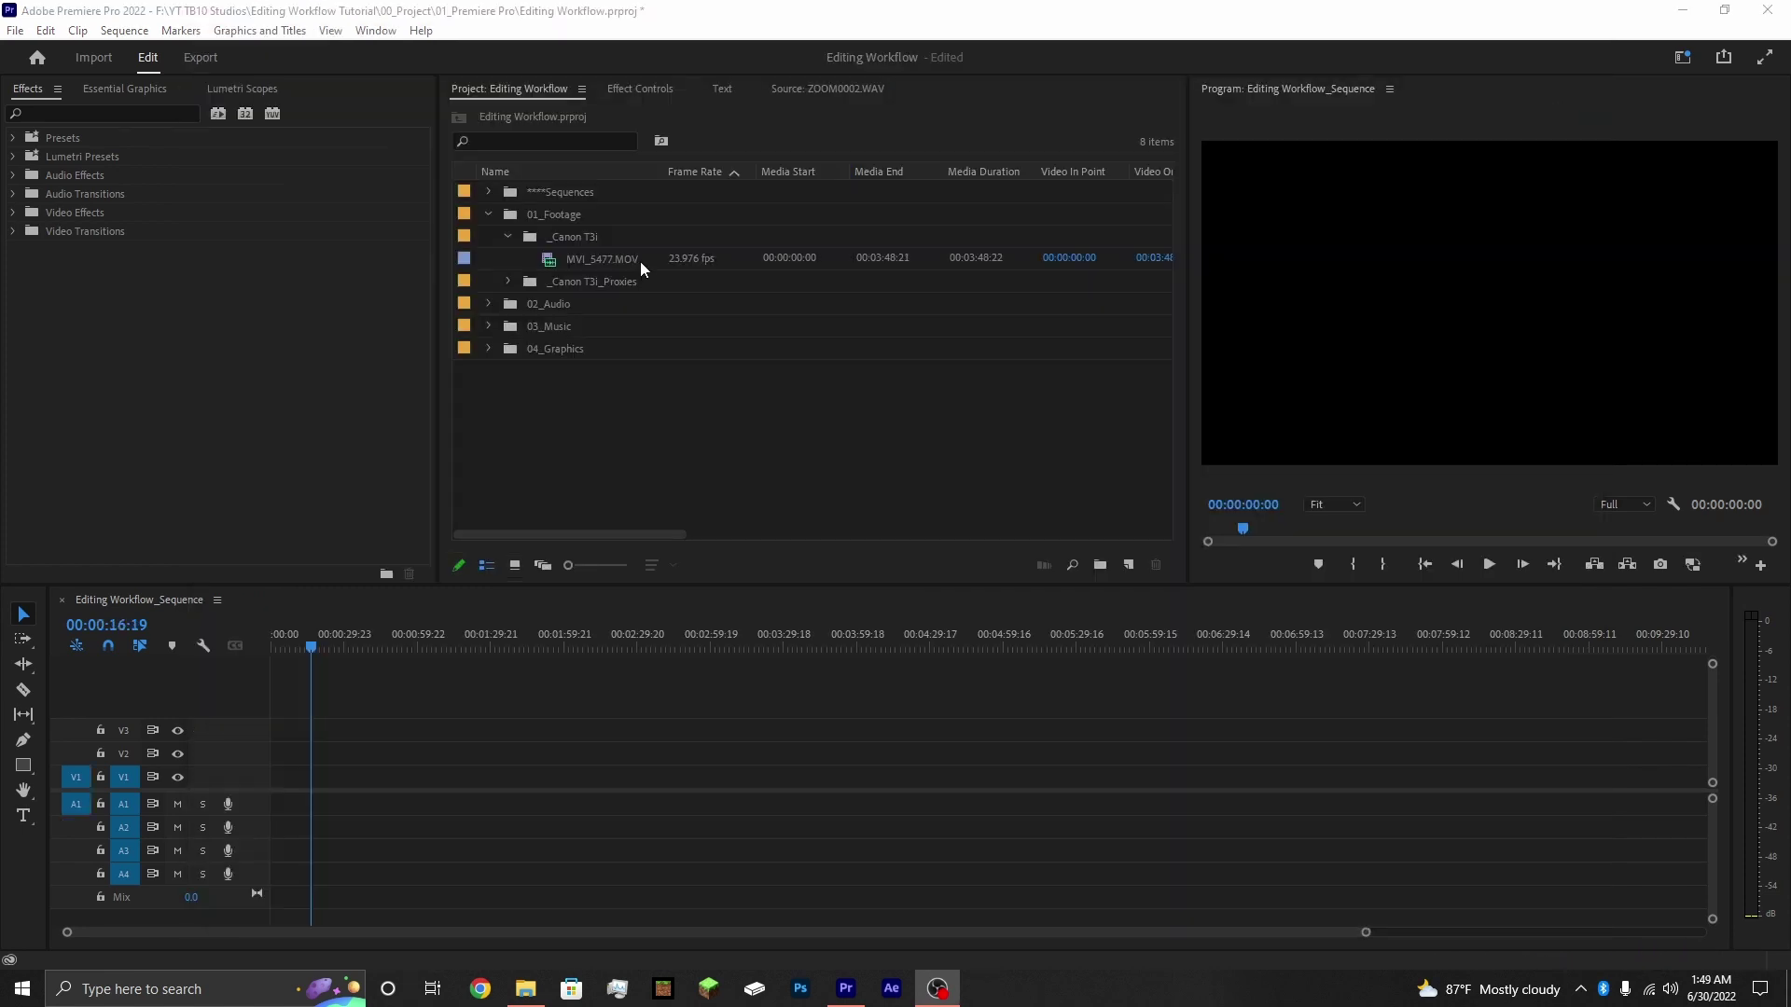
- Put MVI_5477.MOV at the start of V1/A1, switch to proxy playback, and scrub into the clip
drag(640, 261, 279, 804)
drag(308, 647, 243, 636)
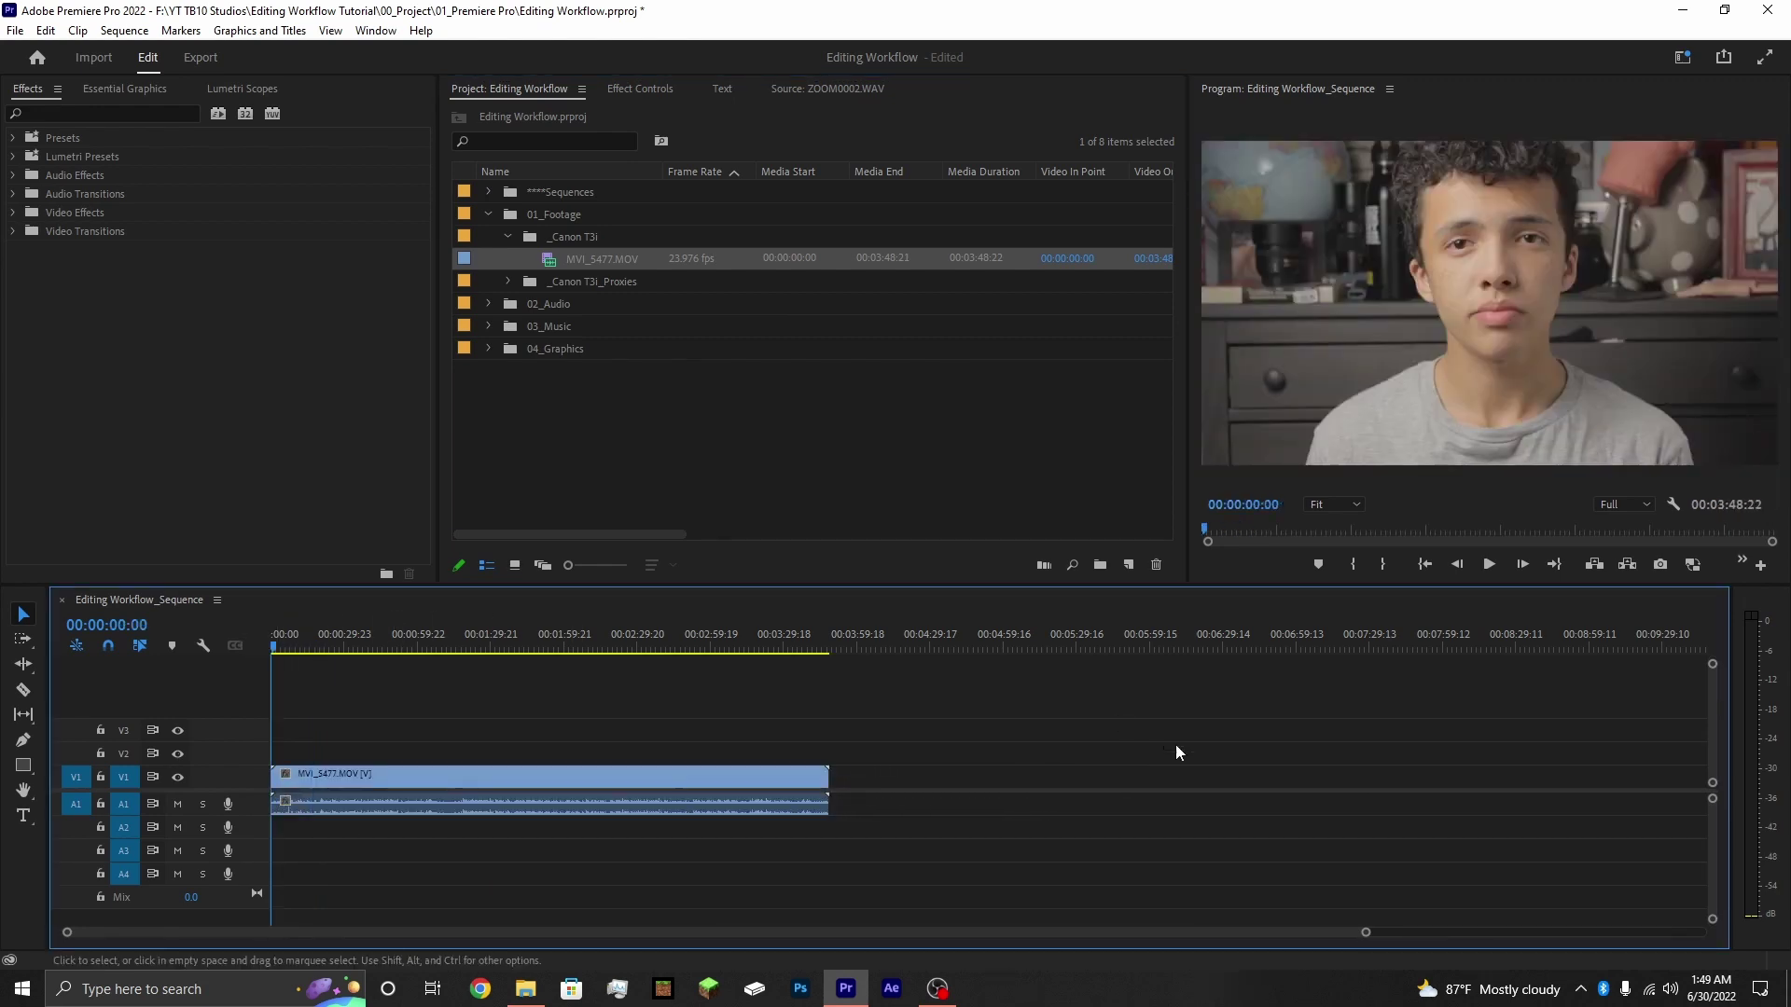
click(1695, 566)
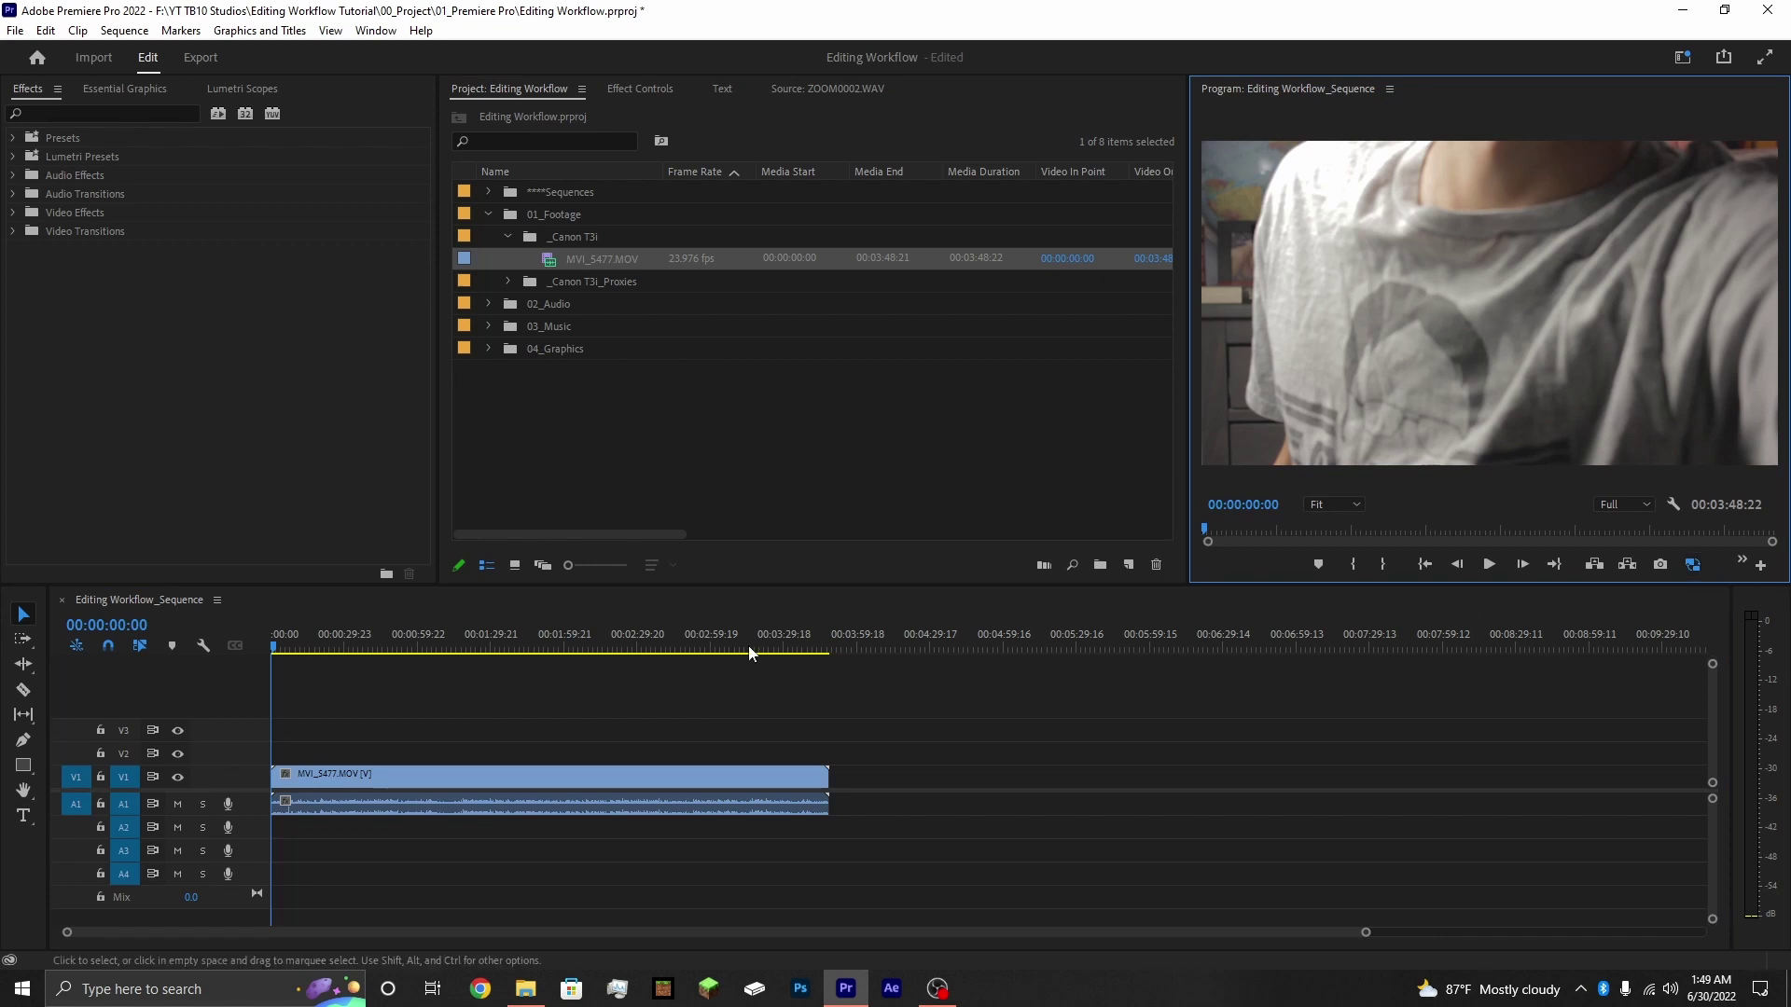
drag(390, 644, 589, 657)
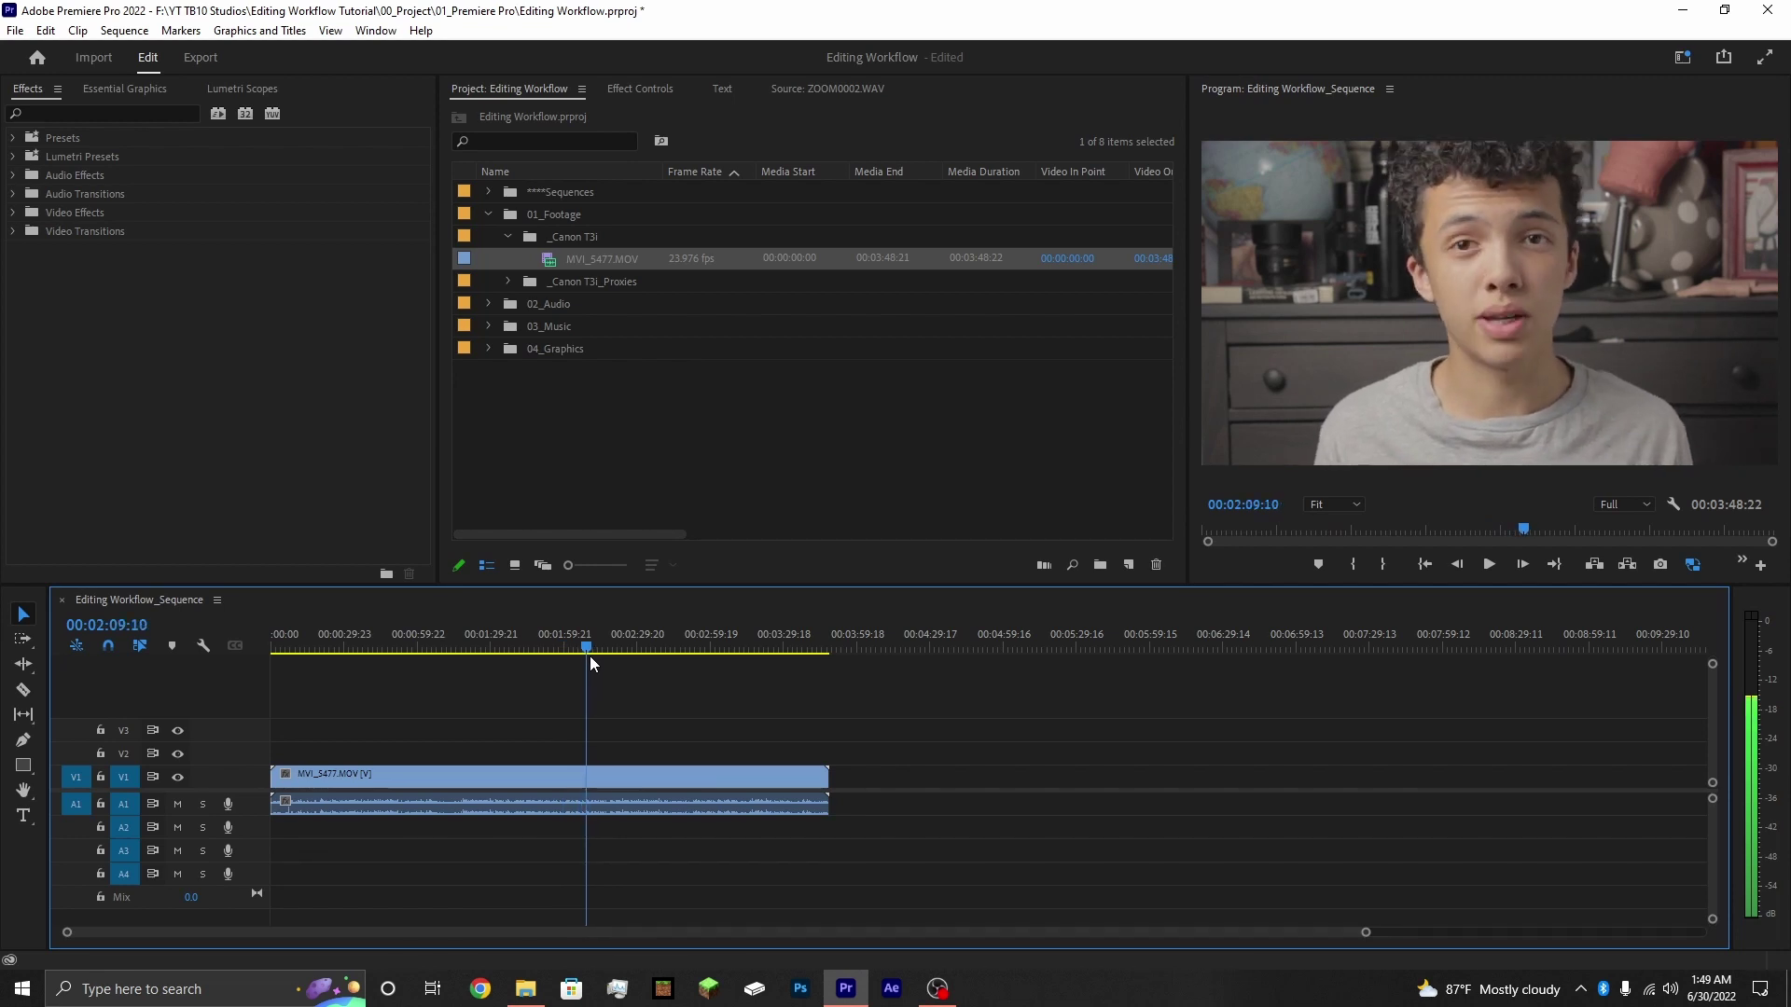
click(715, 775)
- Apply Video Effects > Color Correction > Lumetri Color to the MVI_5477.MOV clip
click(658, 91)
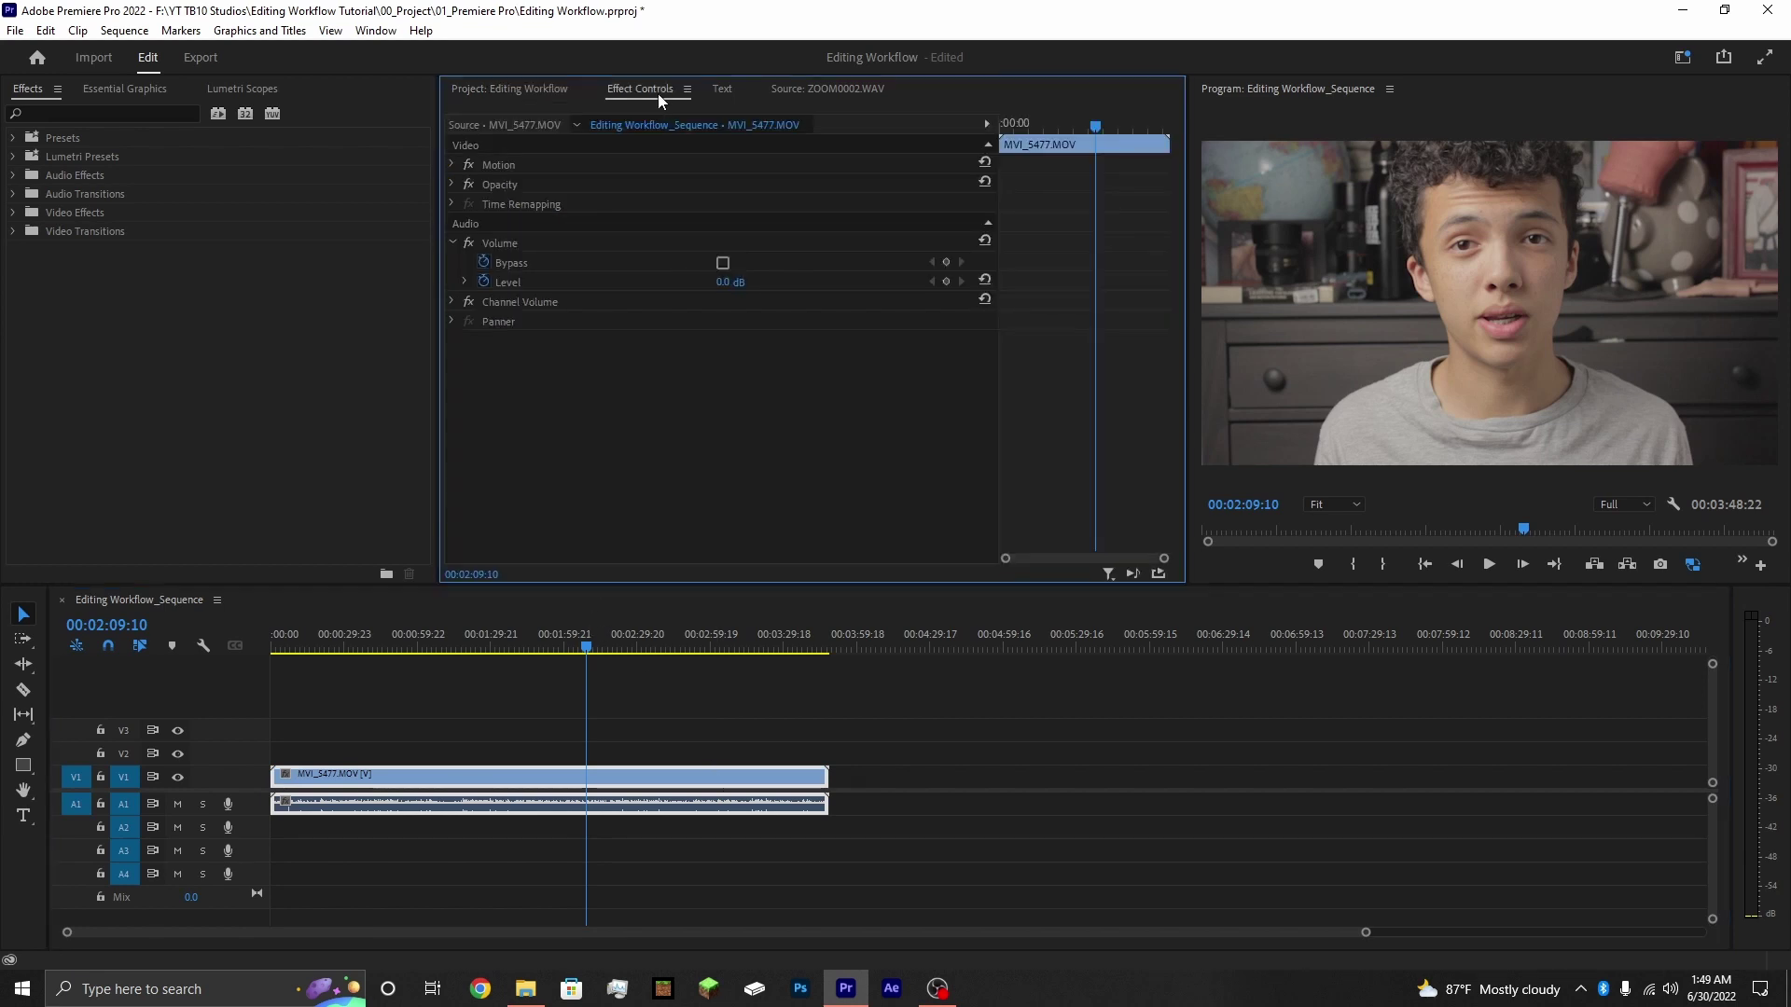
click(15, 213)
click(25, 287)
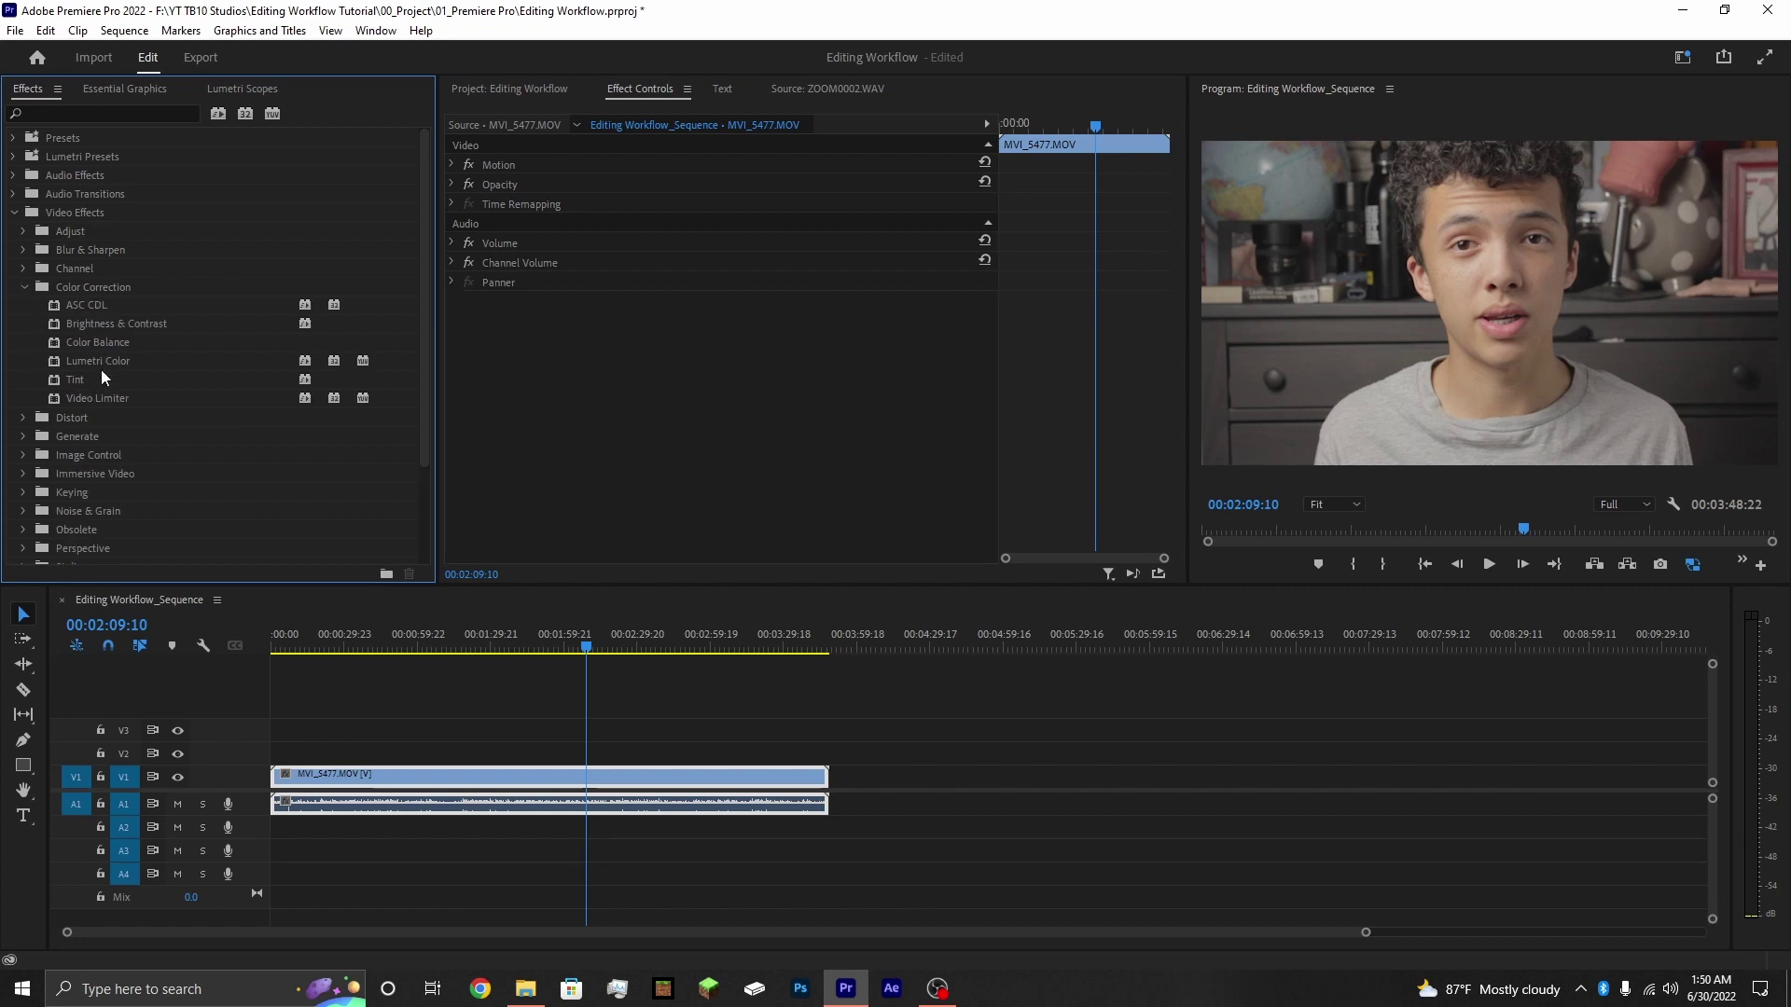
drag(125, 362, 867, 380)
click(25, 287)
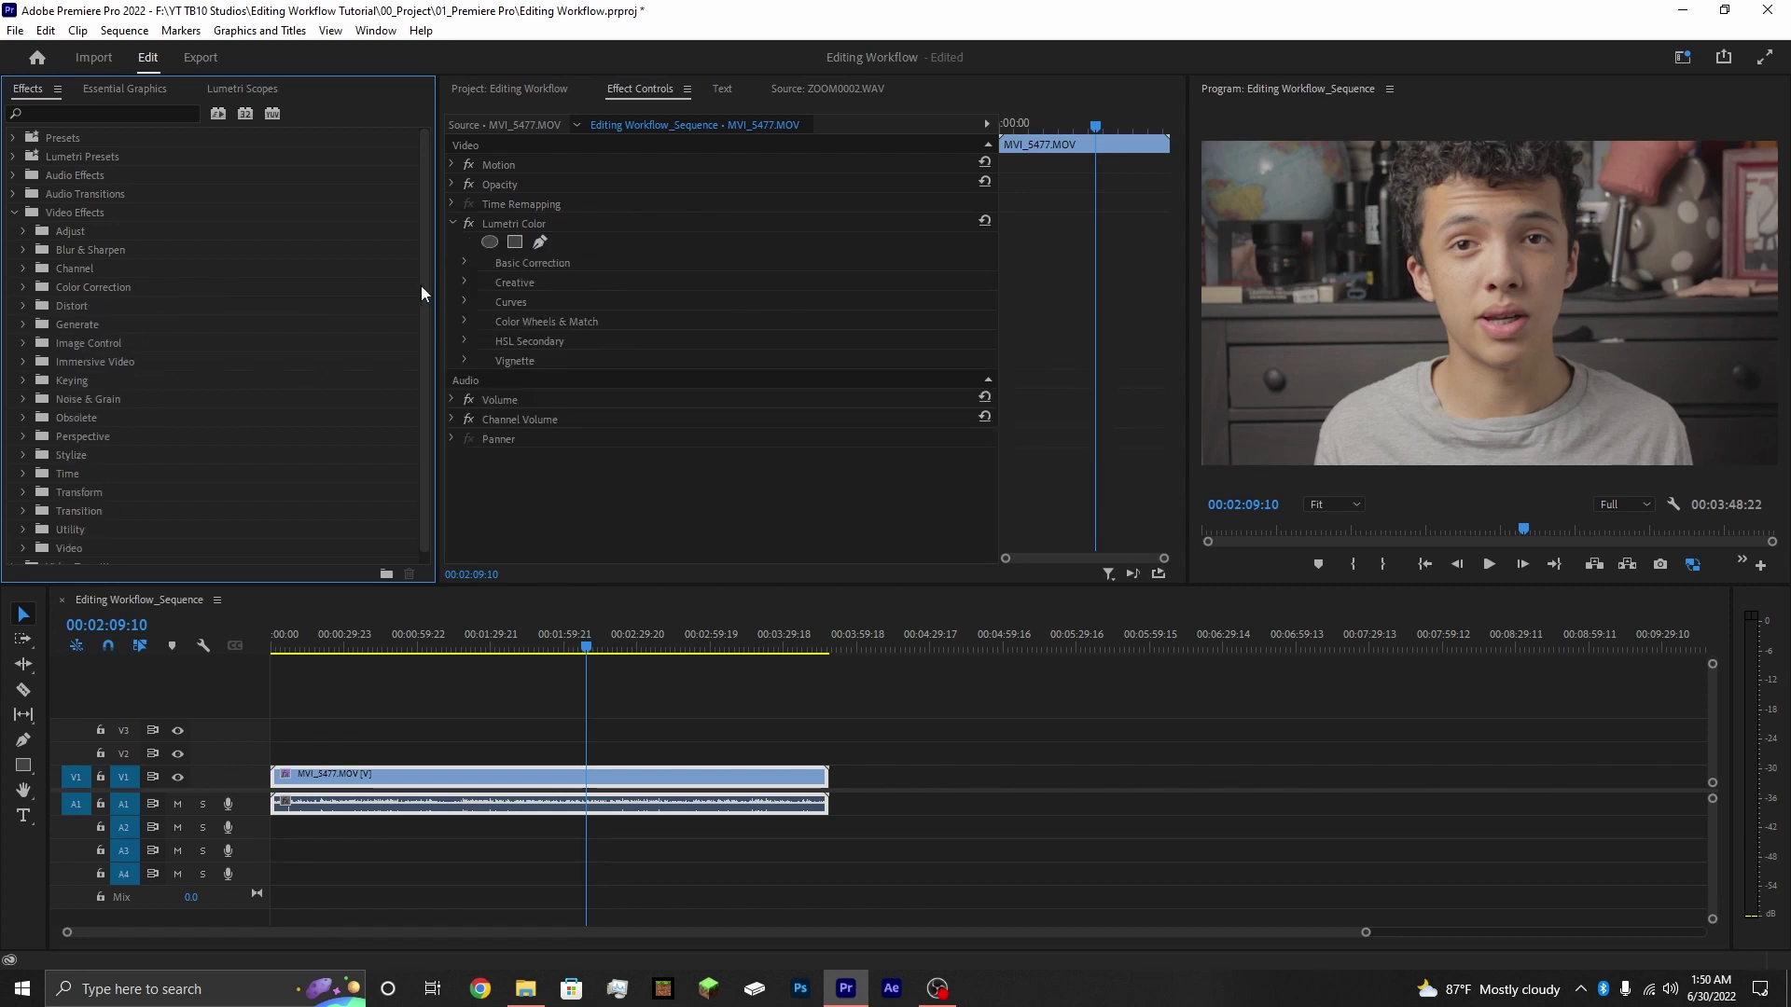
- In Lumetri Basic Correction, leave Input LUT at None and raise Contrast to about 65
click(463, 262)
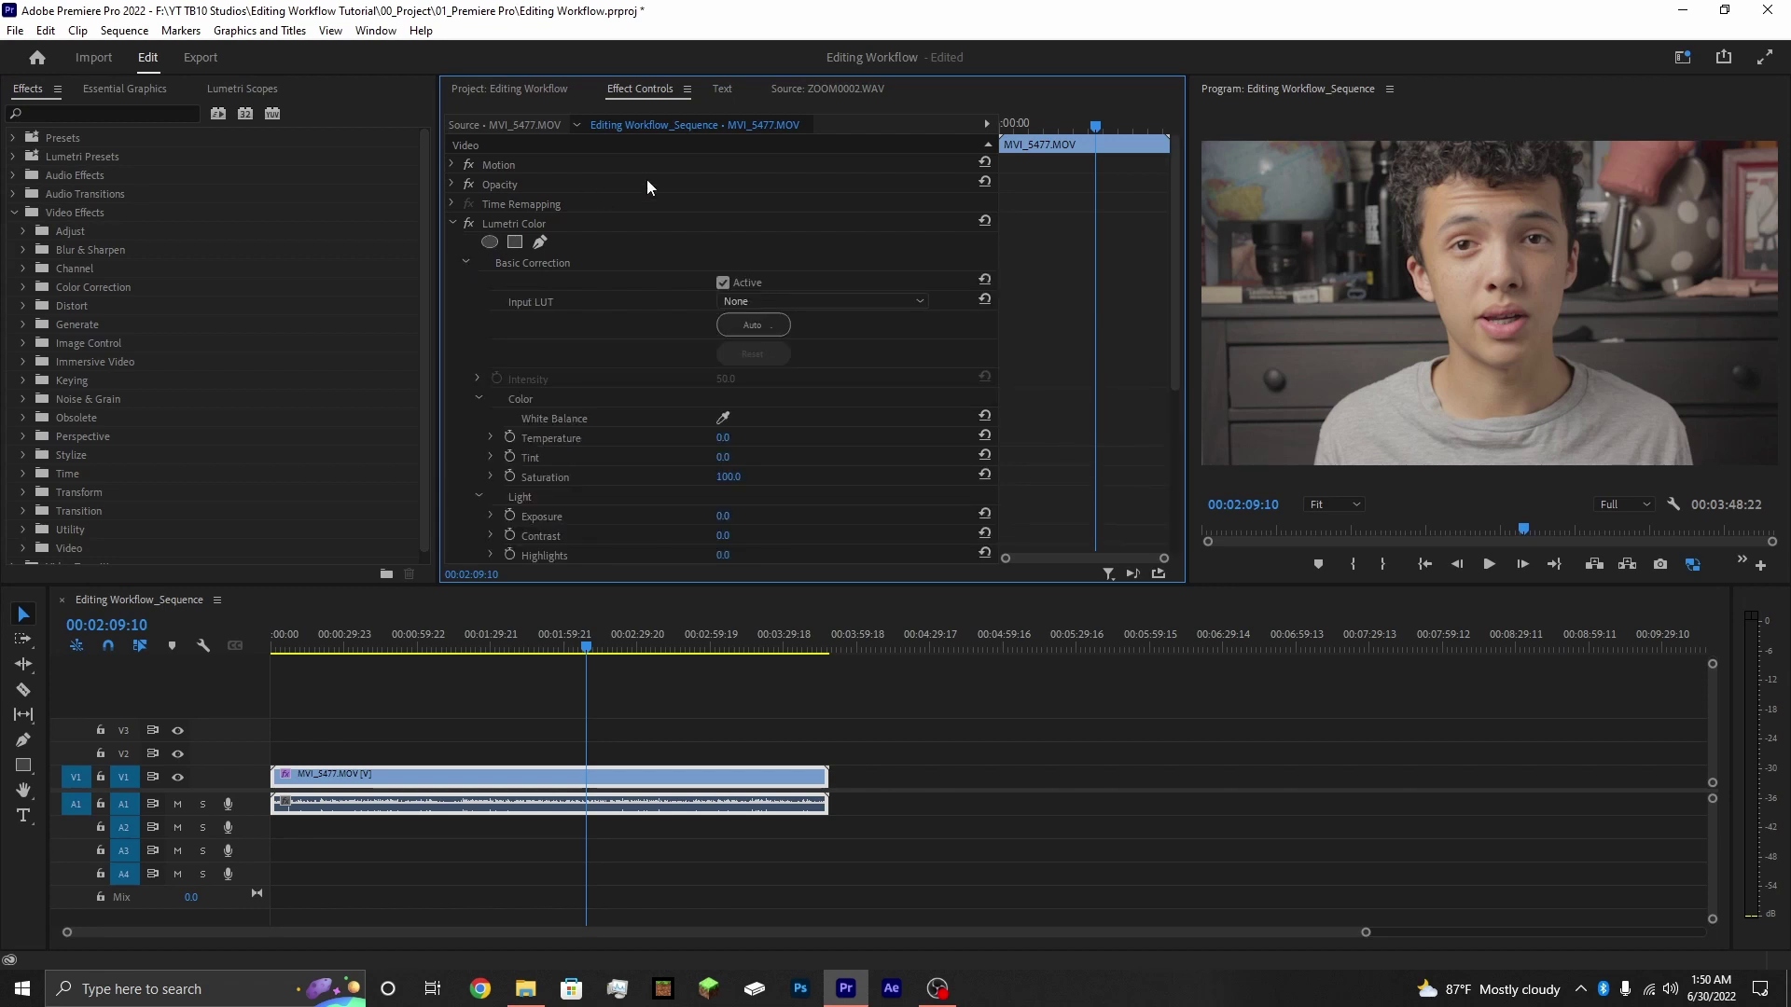
click(788, 301)
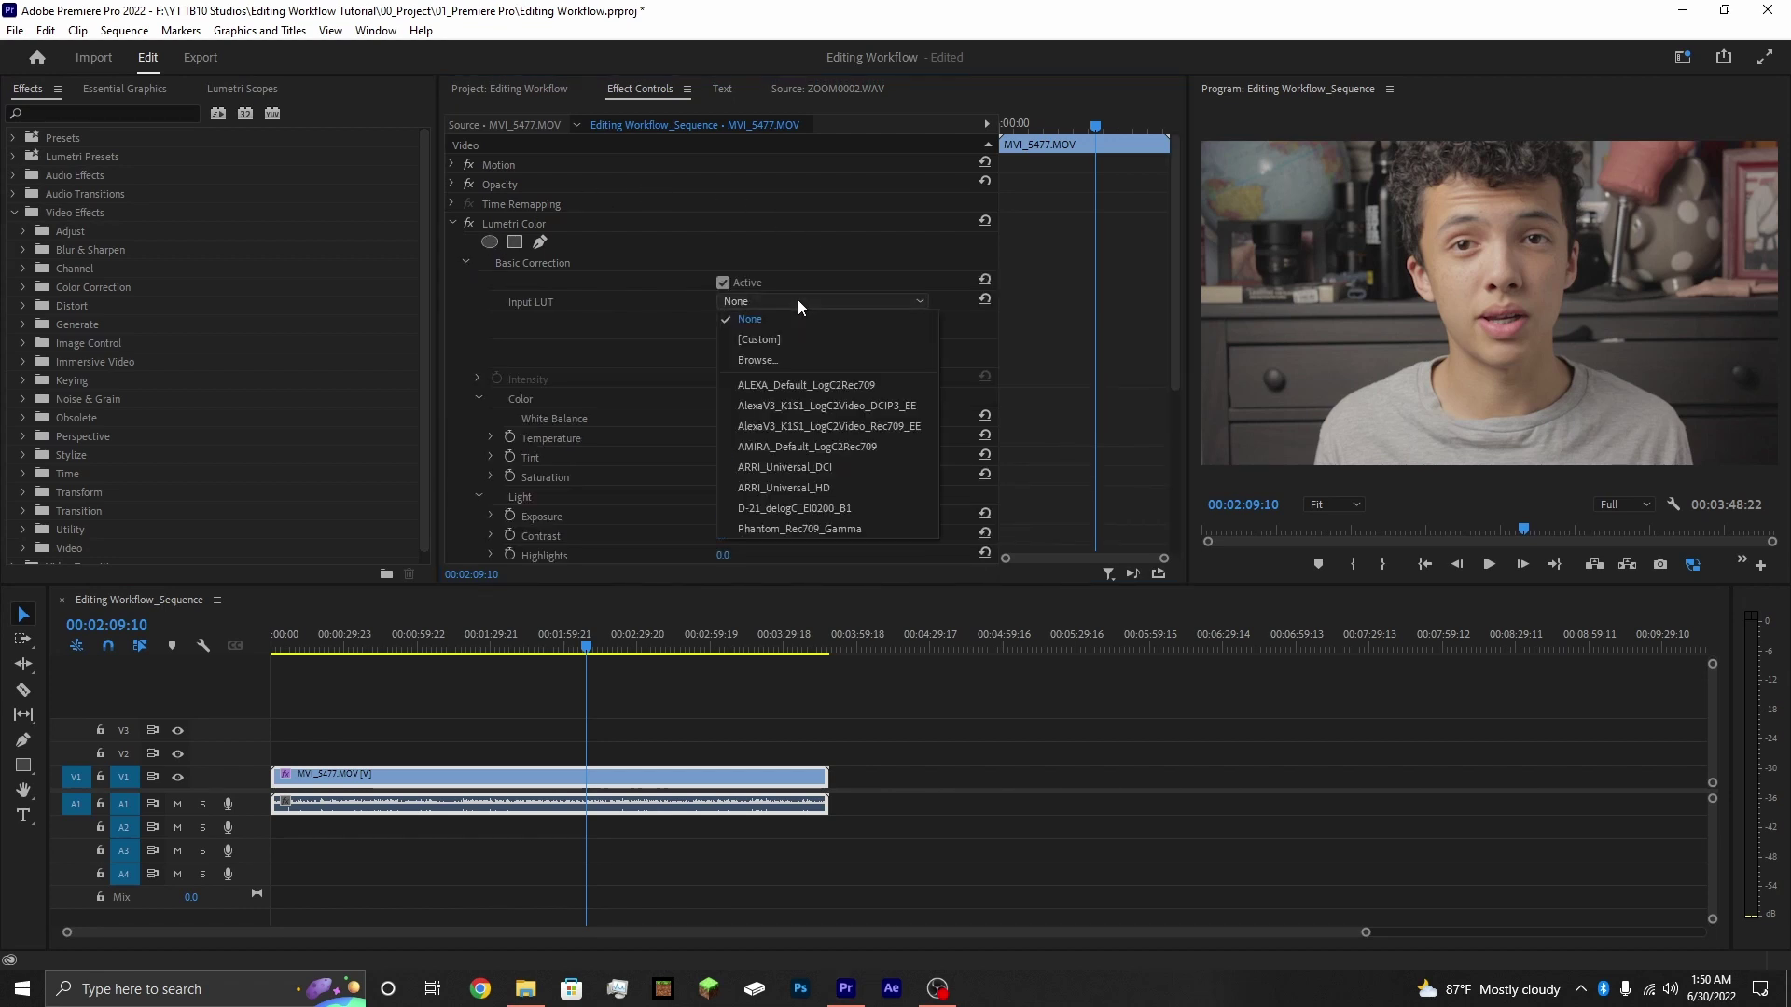
click(590, 311)
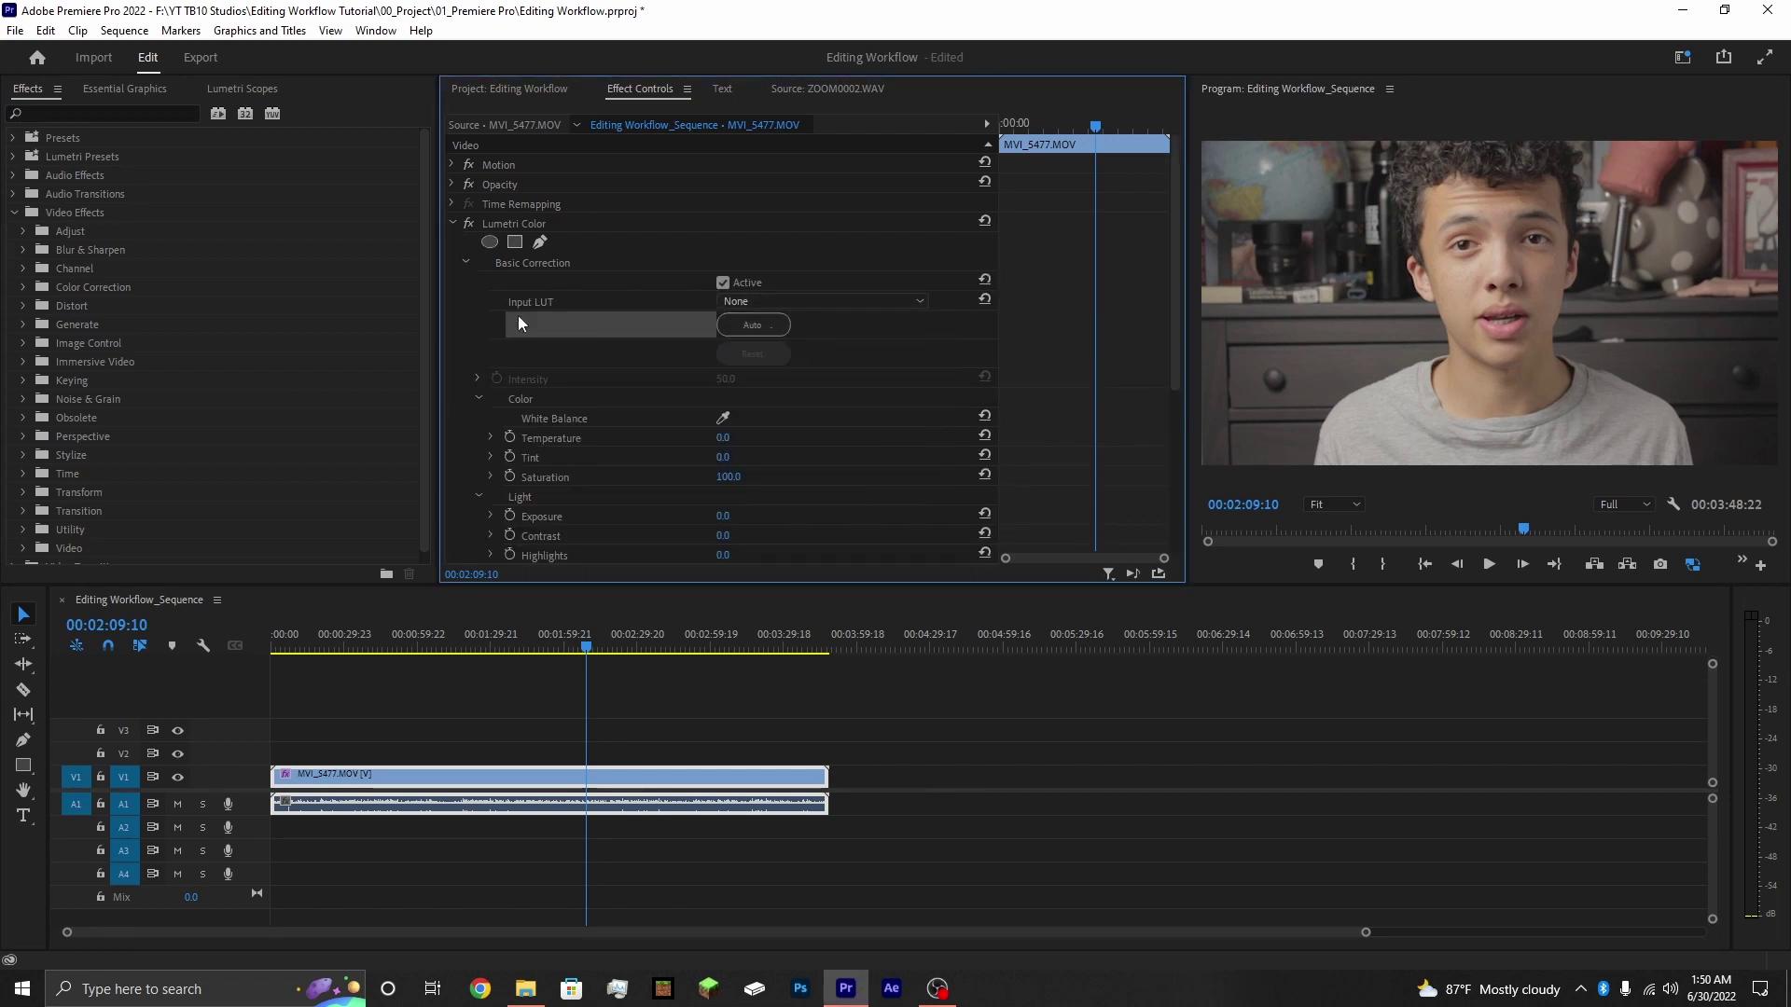
scroll(601, 337, down, 2)
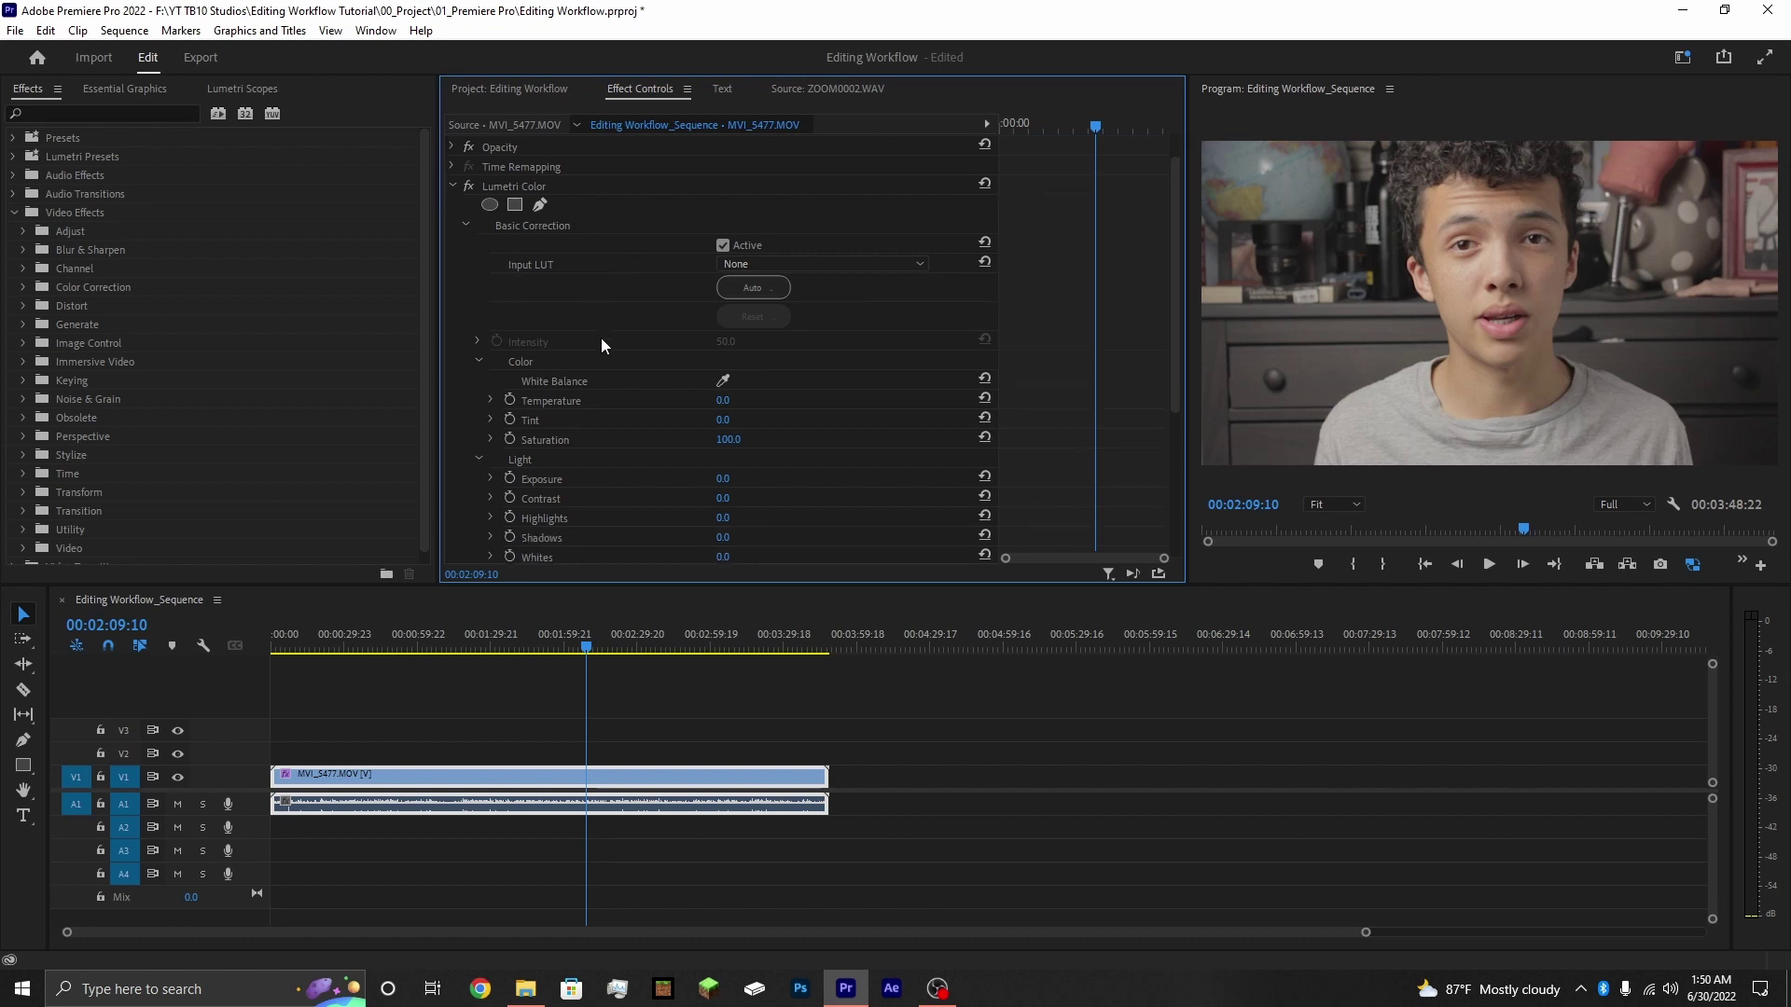
scroll(683, 360, down, 4)
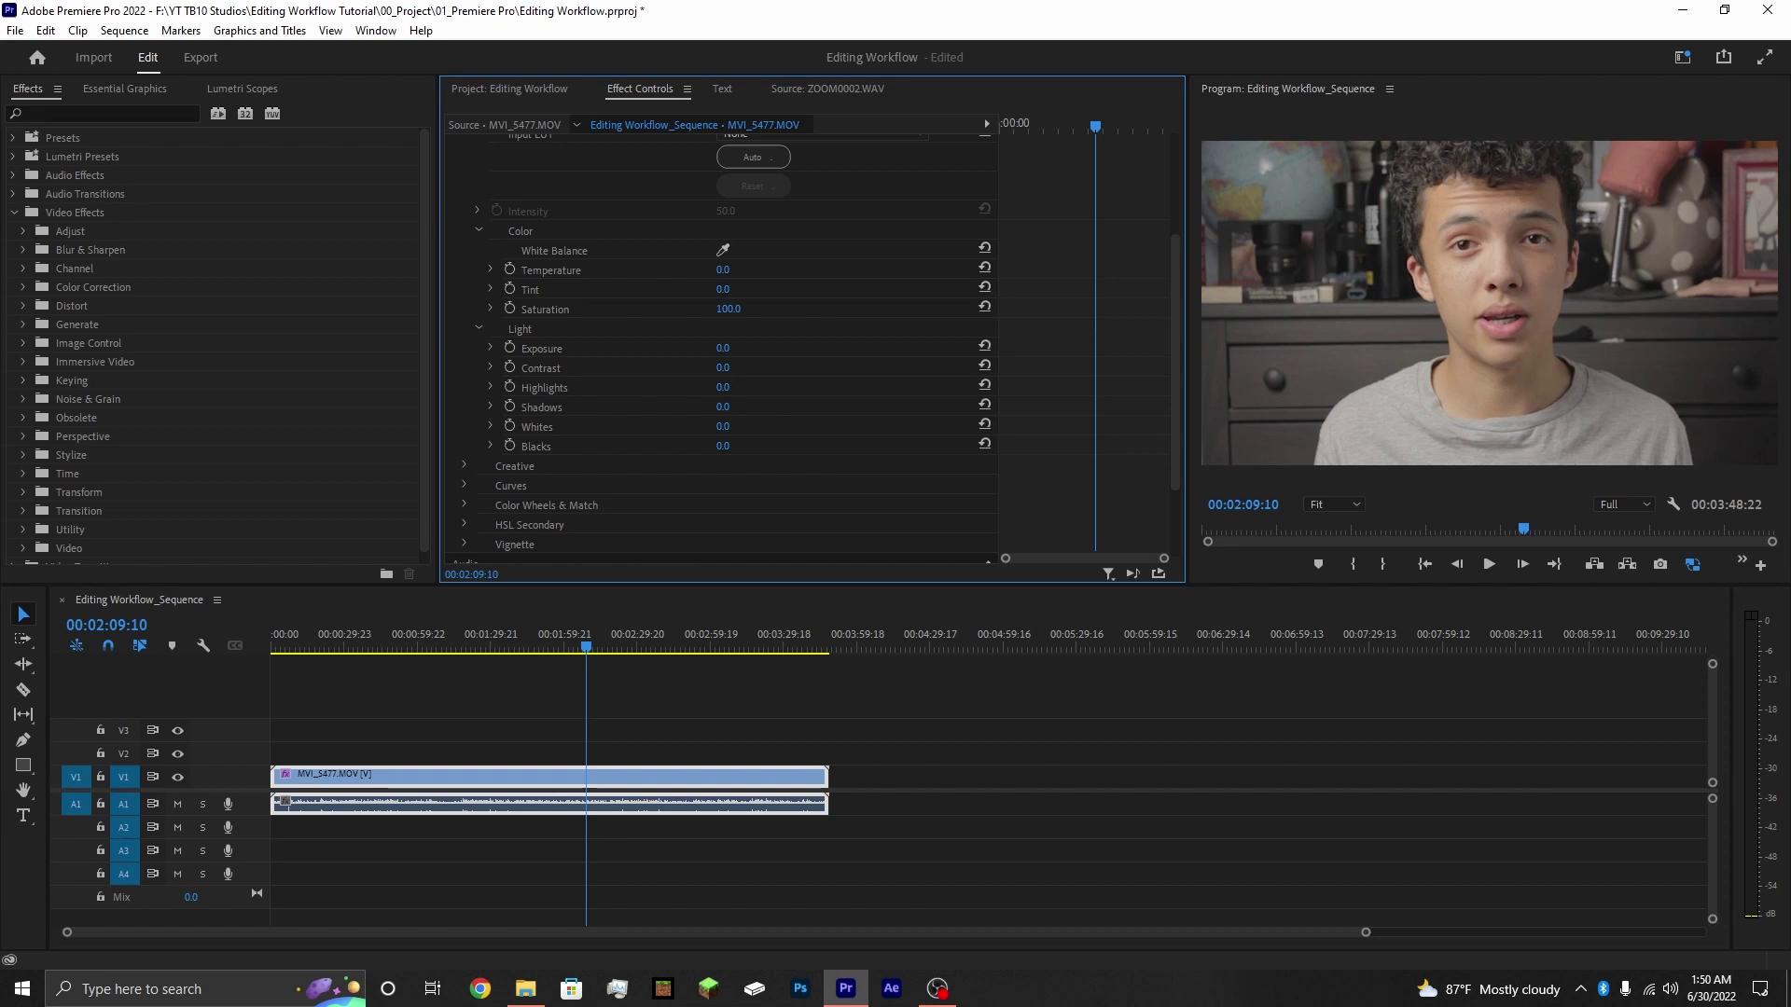
mouse_move(723, 367)
mouse_down()
mouse_move(781, 368)
mouse_move(671, 368)
mouse_move(735, 368)
mouse_move(731, 395)
mouse_move(690, 406)
mouse_move(731, 425)
mouse_move(732, 391)
mouse_move(755, 392)
mouse_move(739, 389)
mouse_up()
- Show the Lumetri waveform, reset Highlights to 0 and set Whites to 46
click(268, 86)
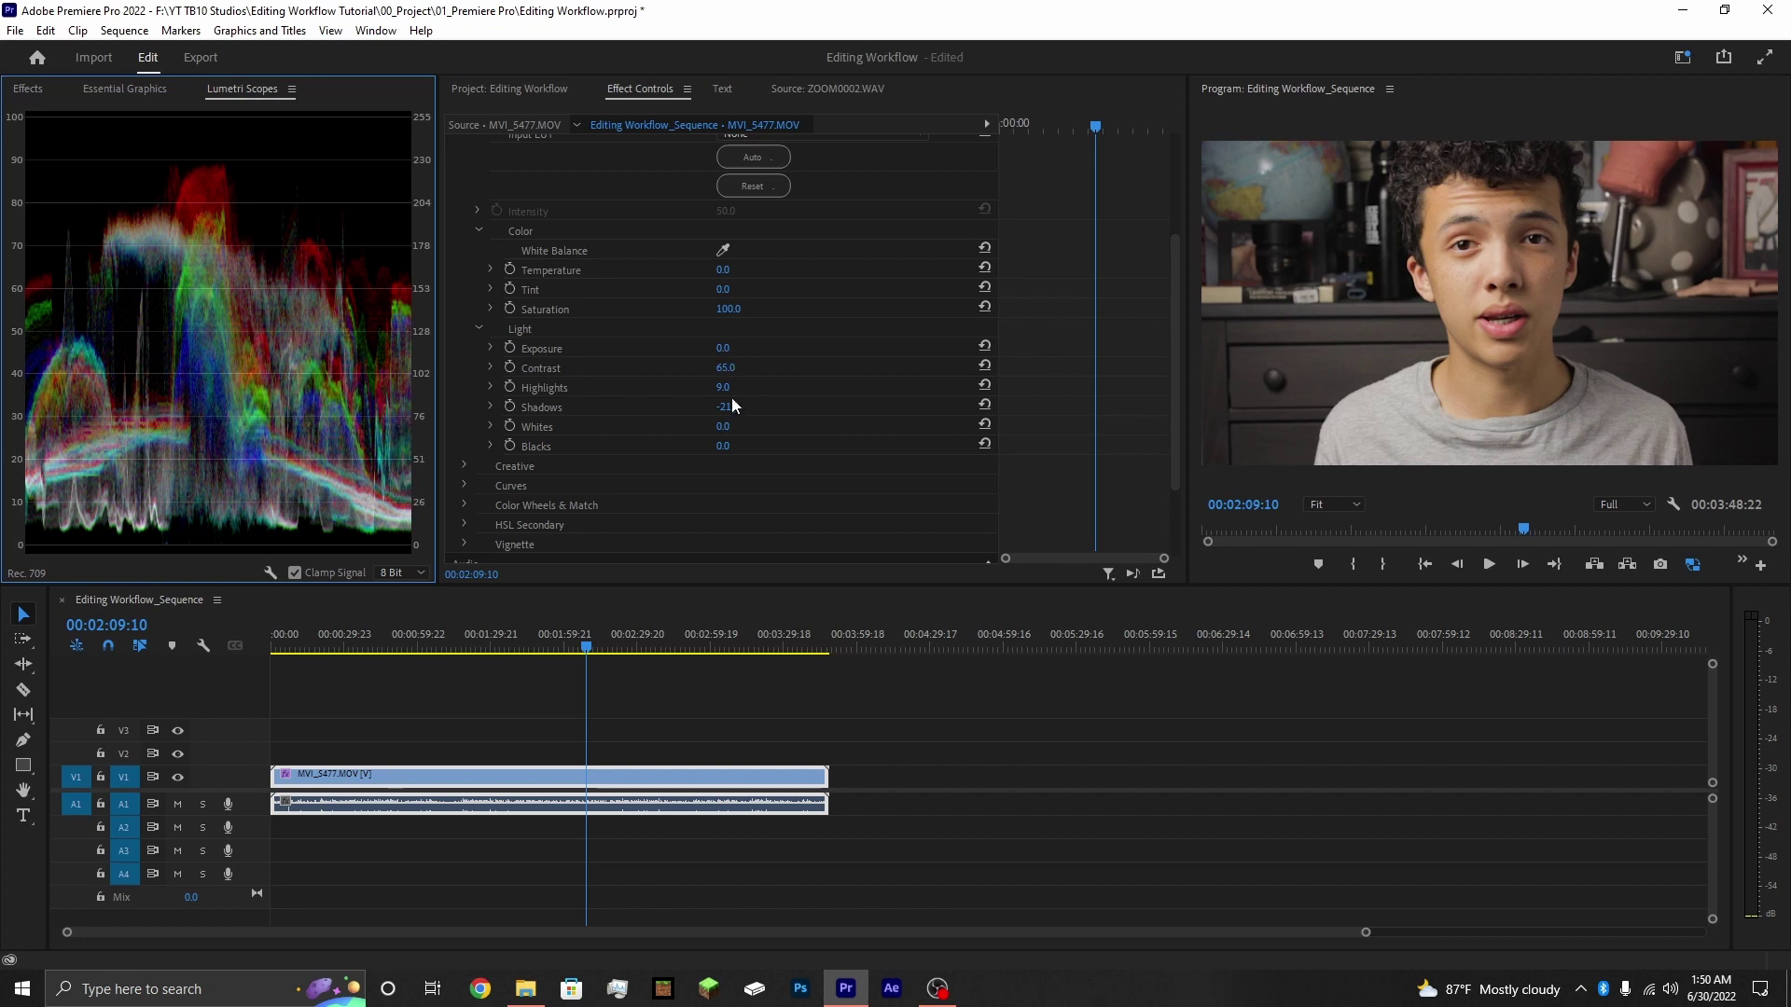
drag(726, 425, 767, 522)
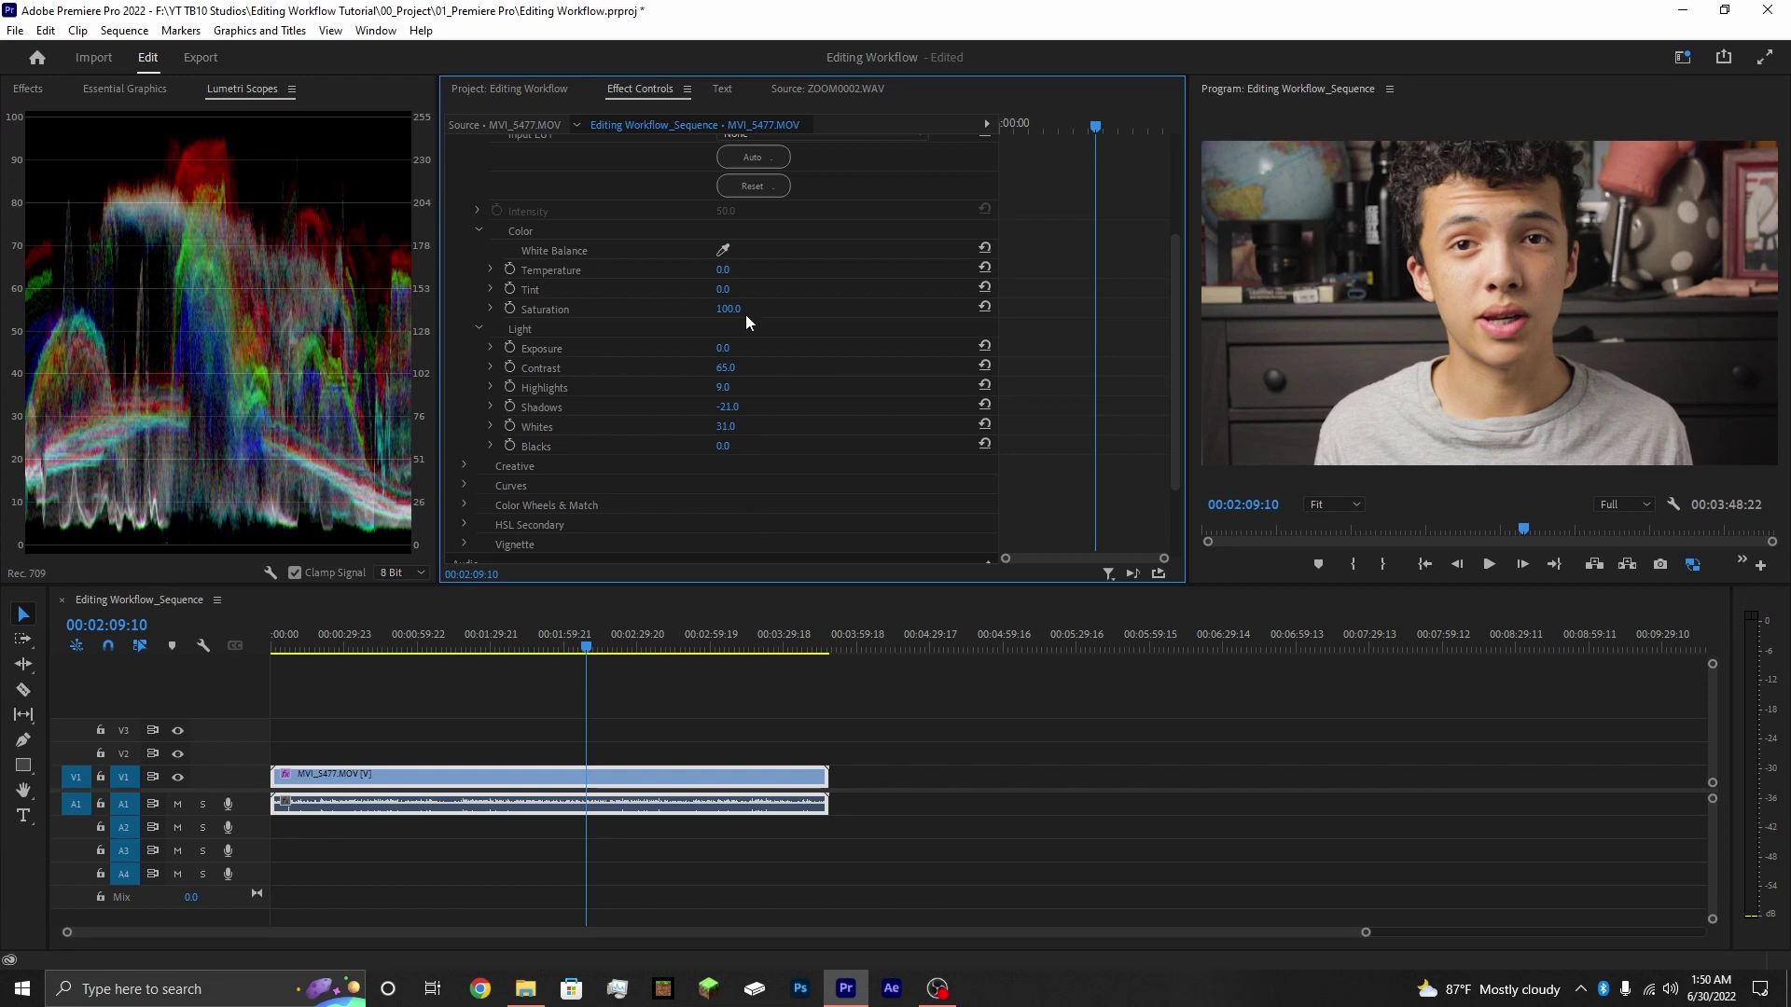
drag(715, 388, 715, 388)
click(984, 386)
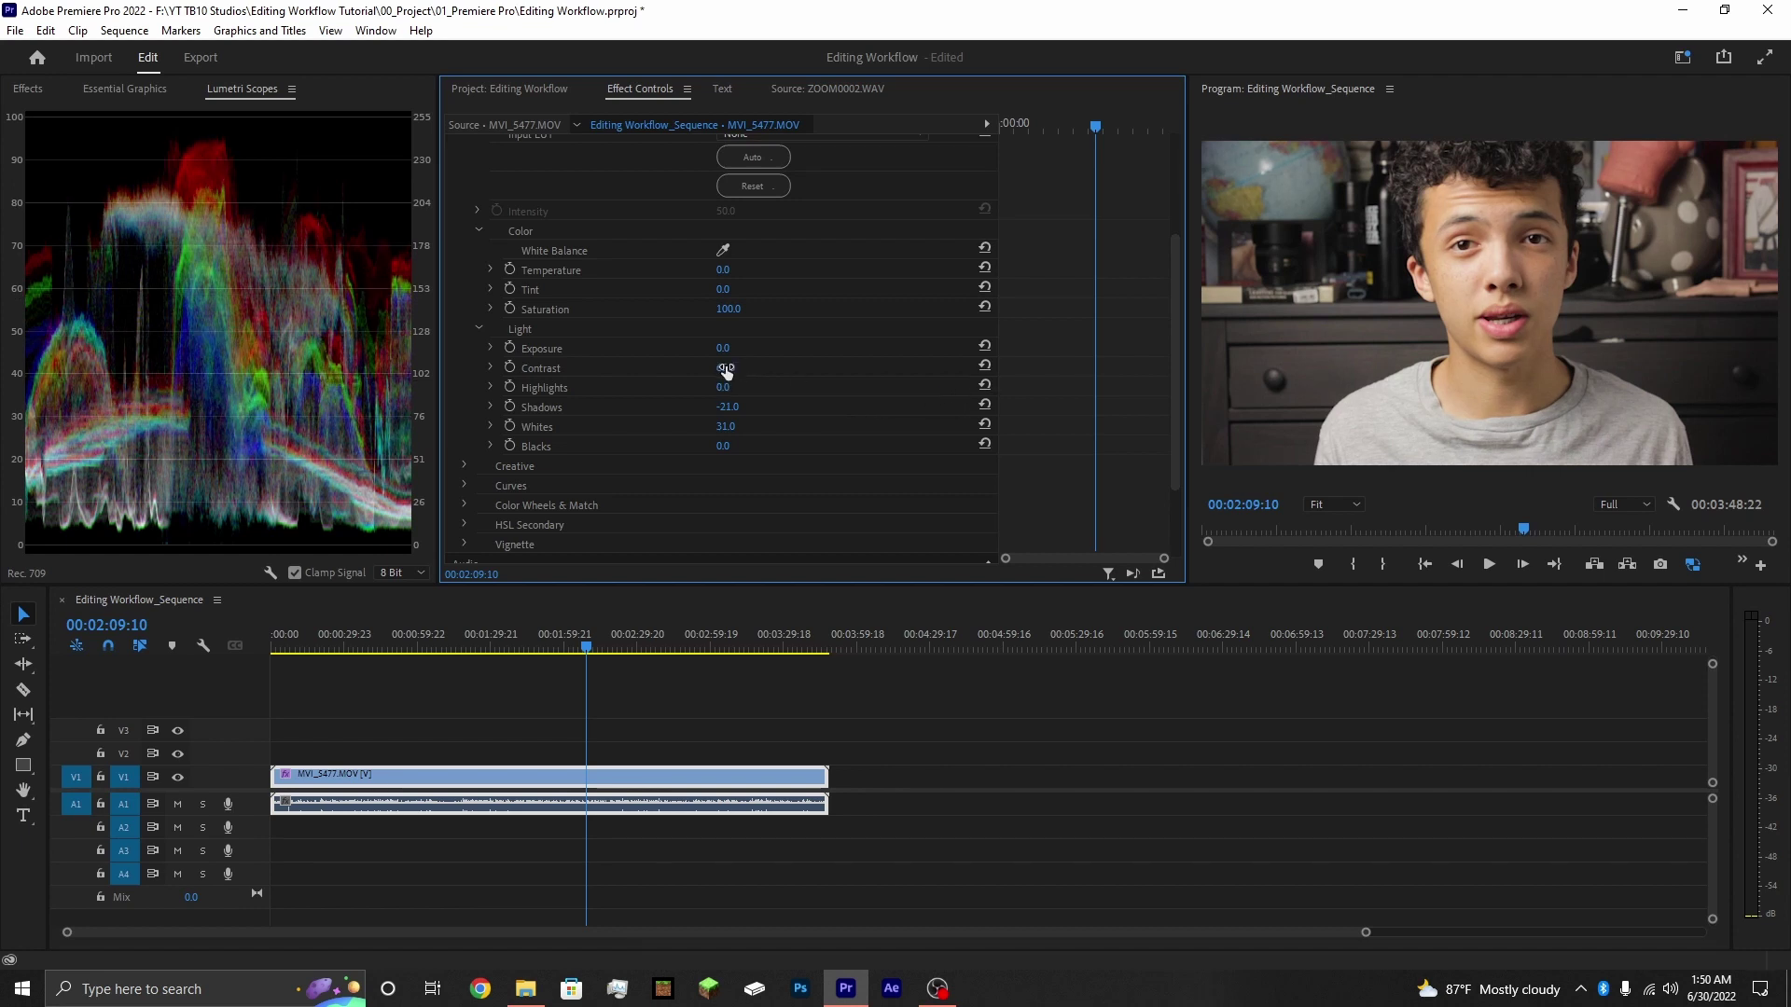
click(734, 428)
text(47)
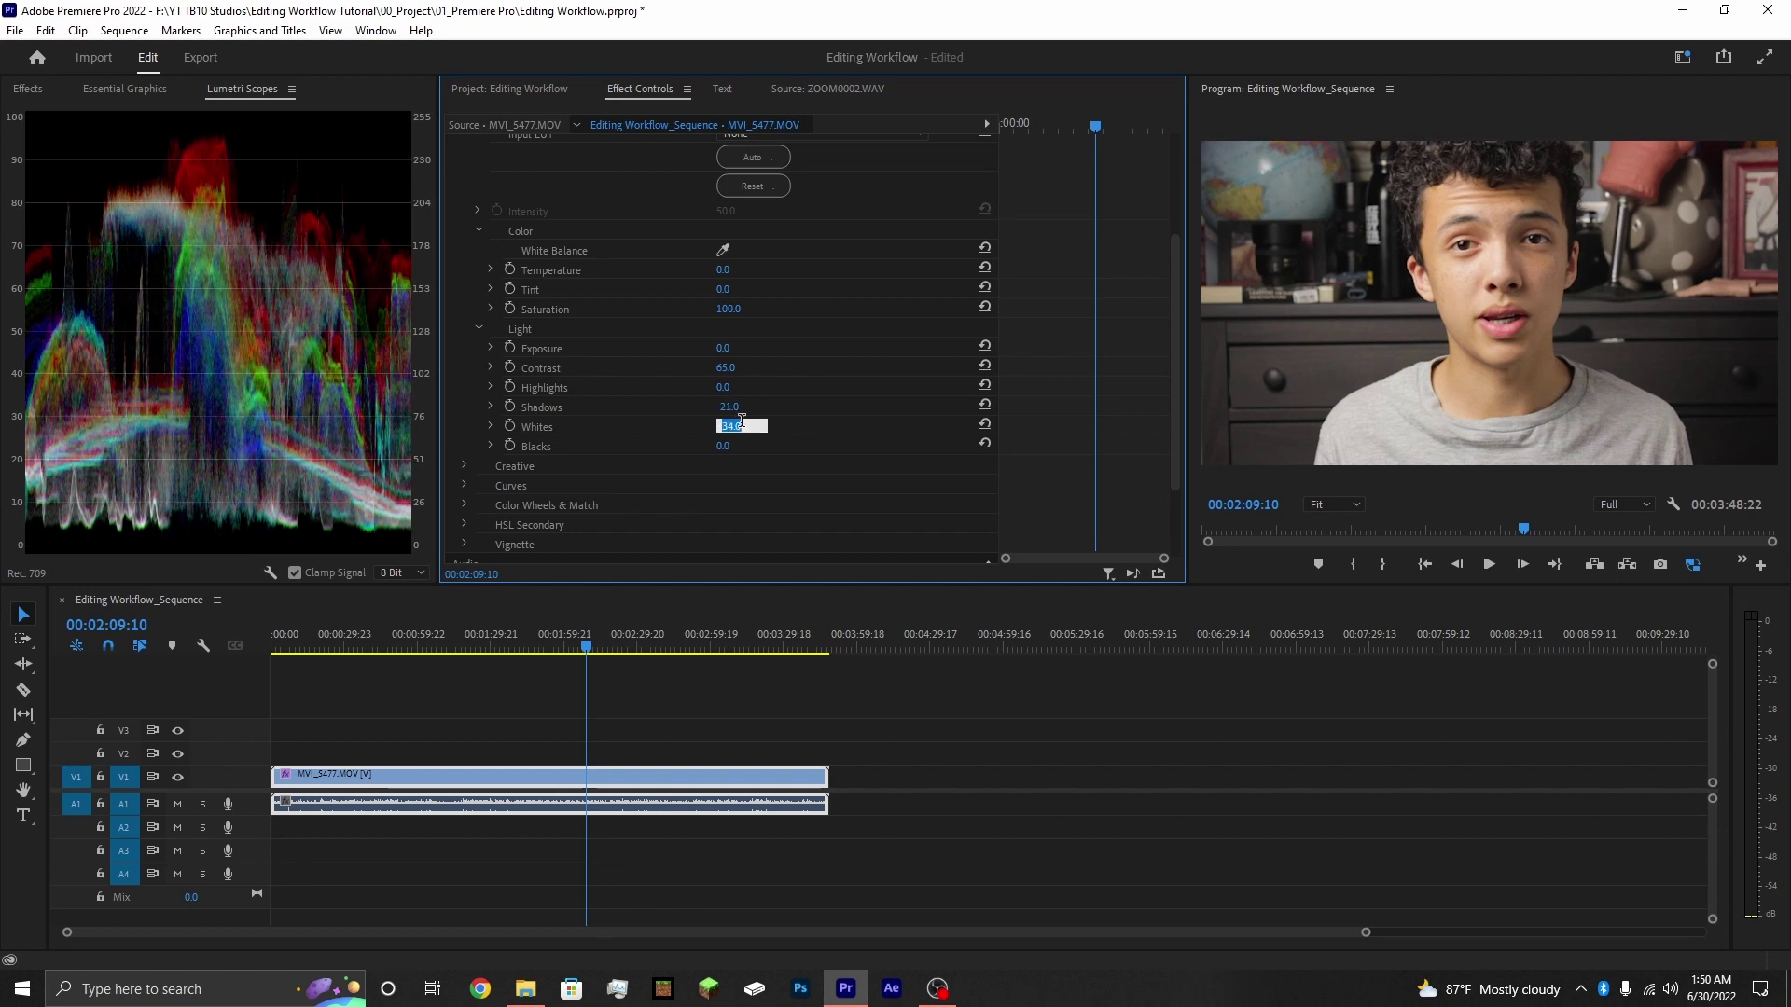
key(Return)
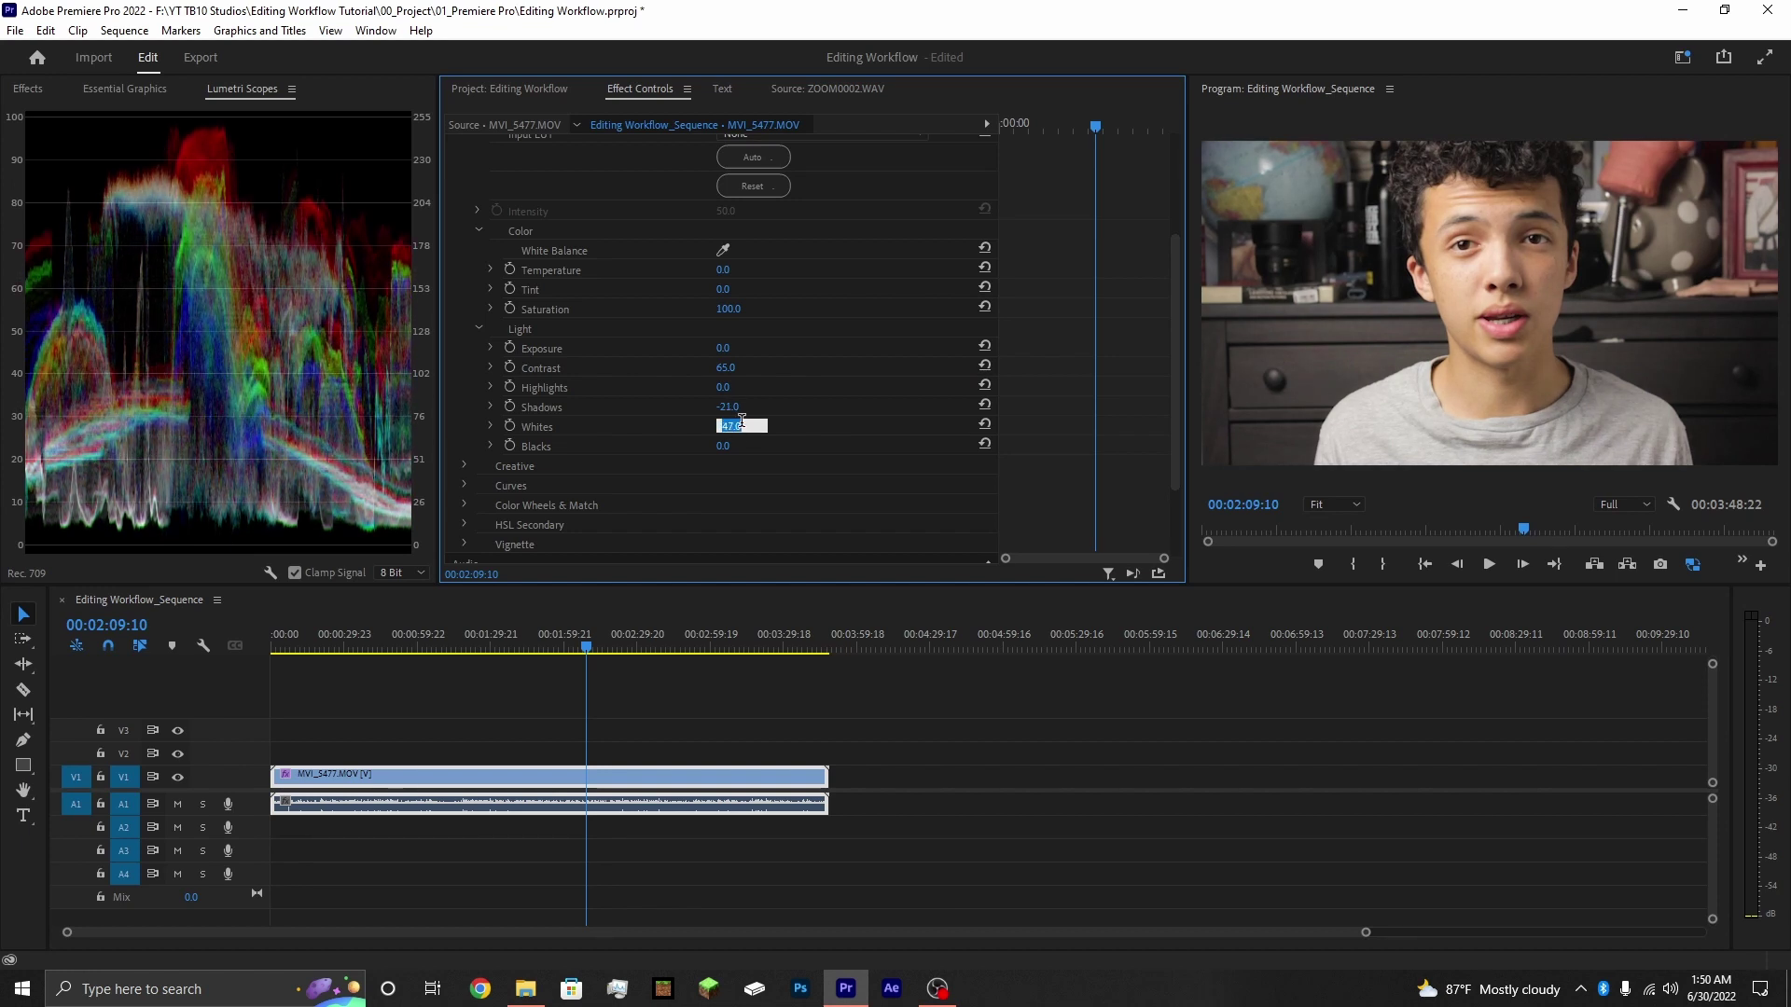
key(Down)
- Set Shadows to -30 and Blacks to -10 in Basic Correction
click(741, 444)
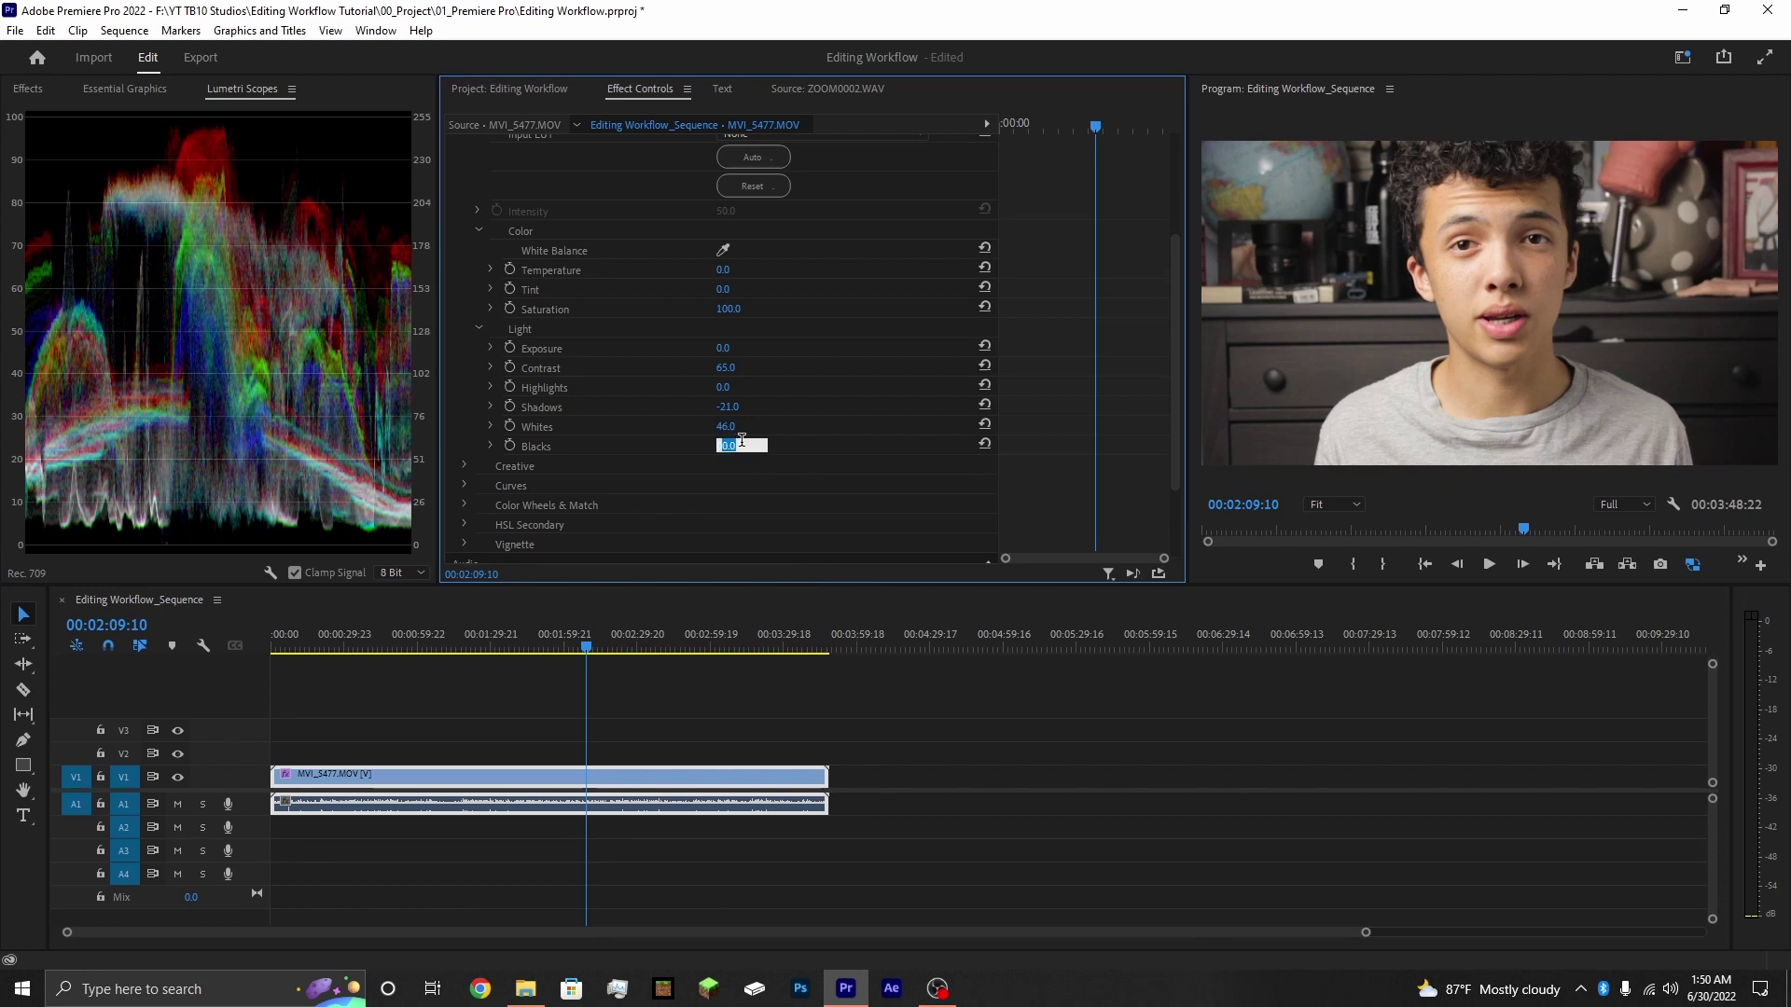
text(-10)
key(Return)
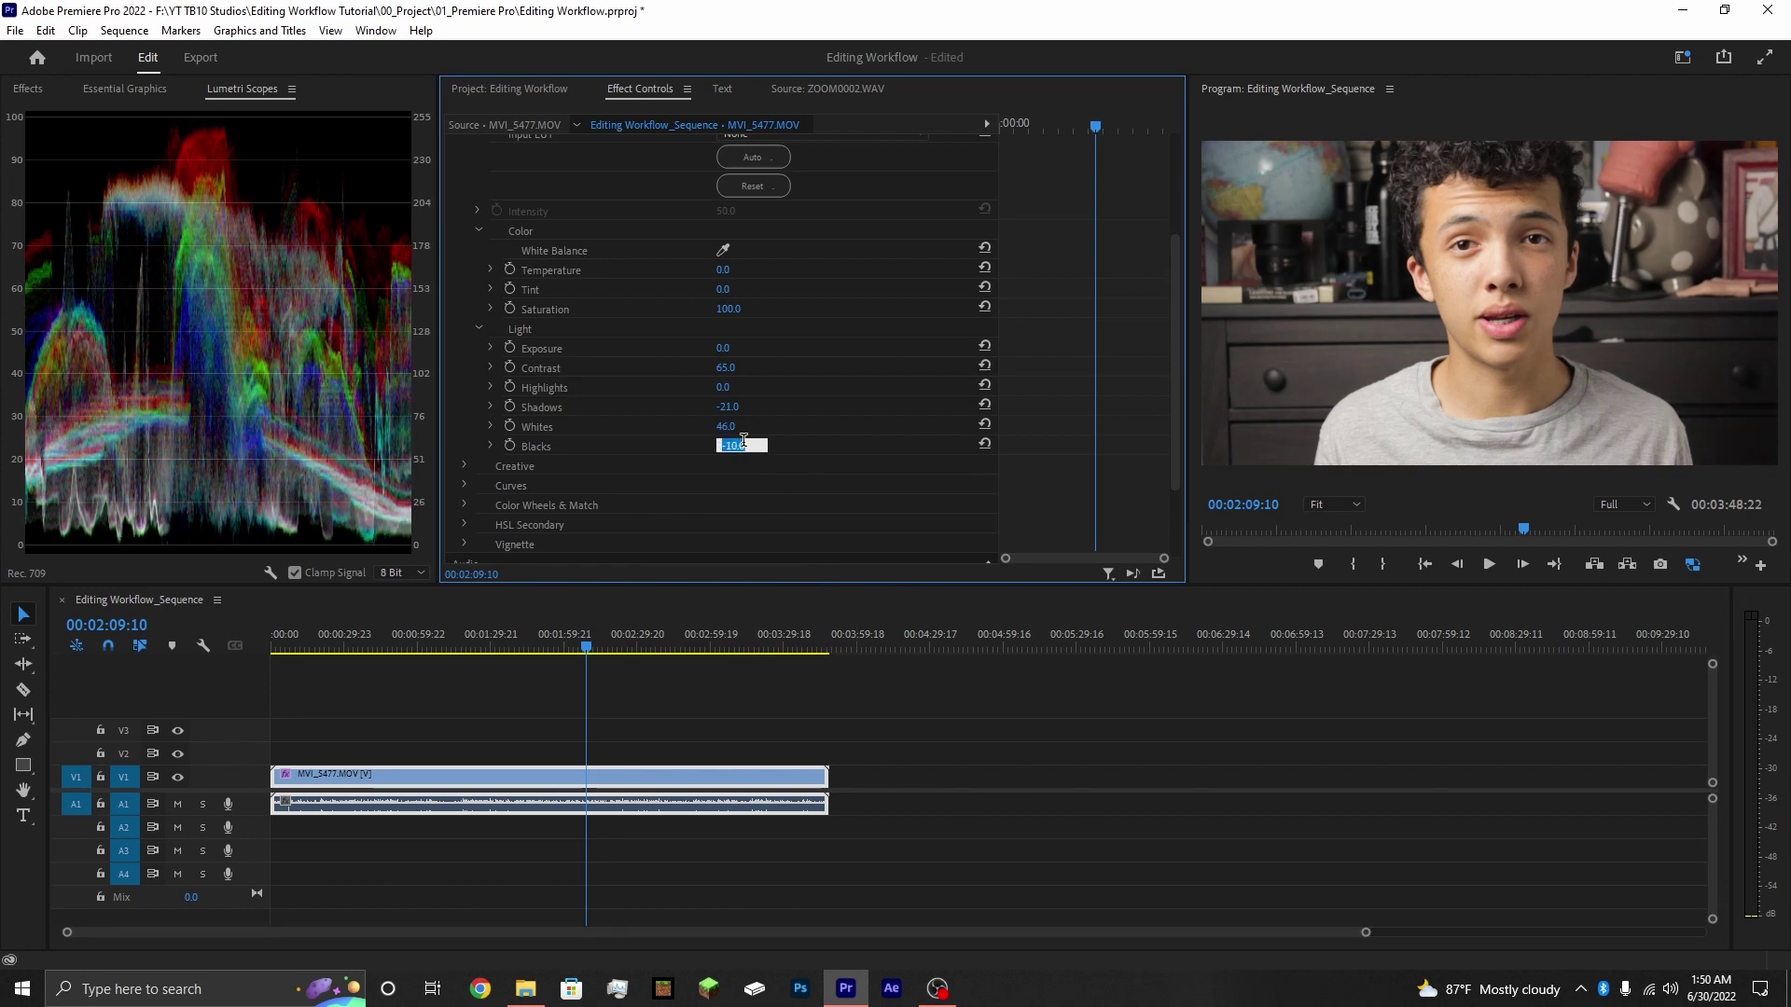
key(Up)
key(Up)
click(985, 444)
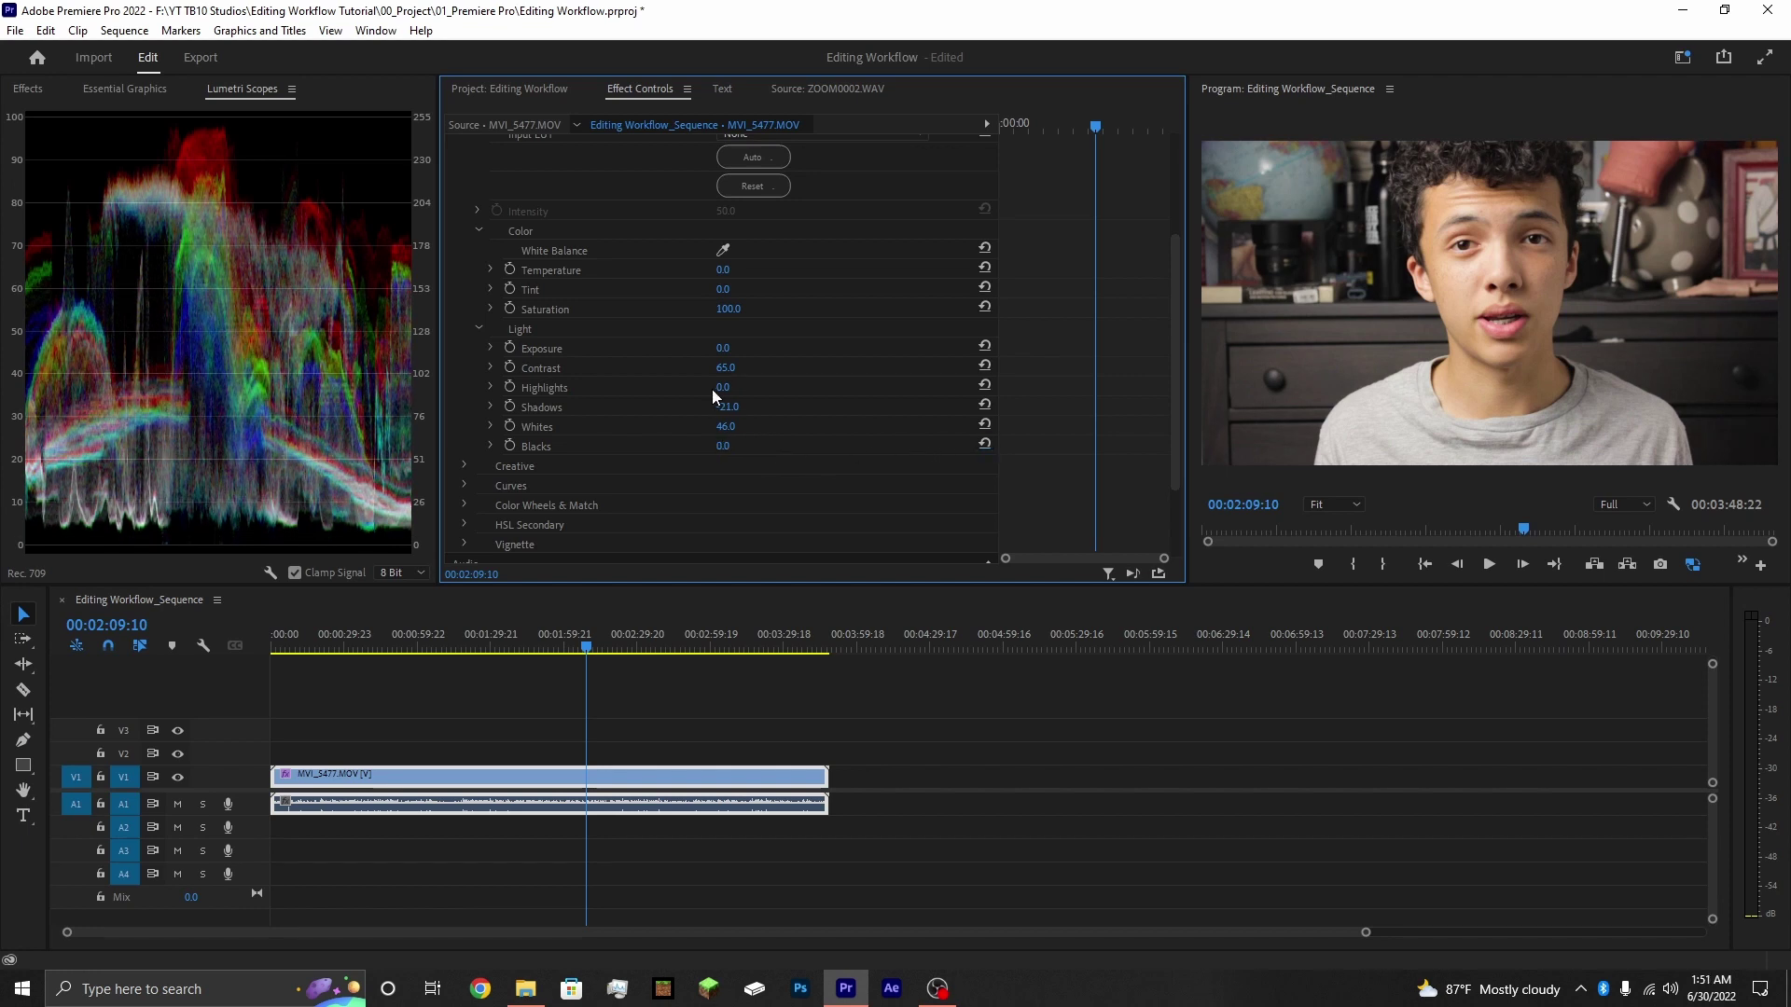
click(732, 408)
text(-30)
key(Return)
click(742, 443)
text(-9)
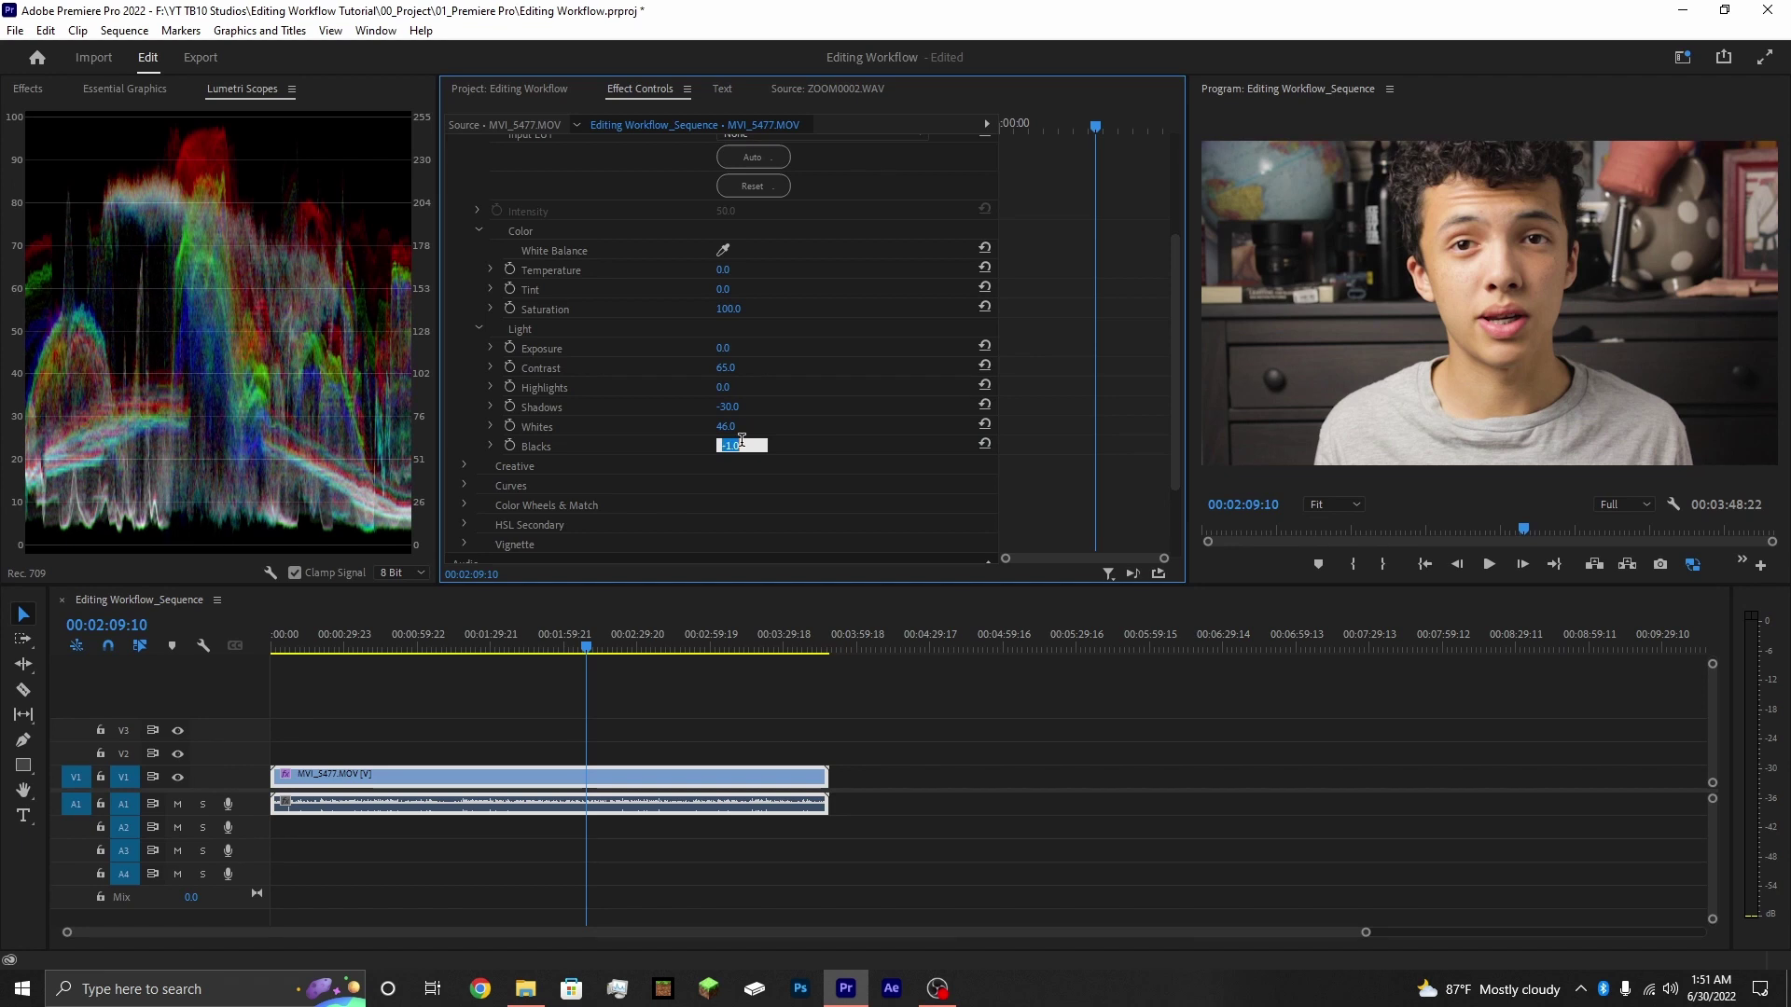
key(Return)
text(-10)
key(Return)
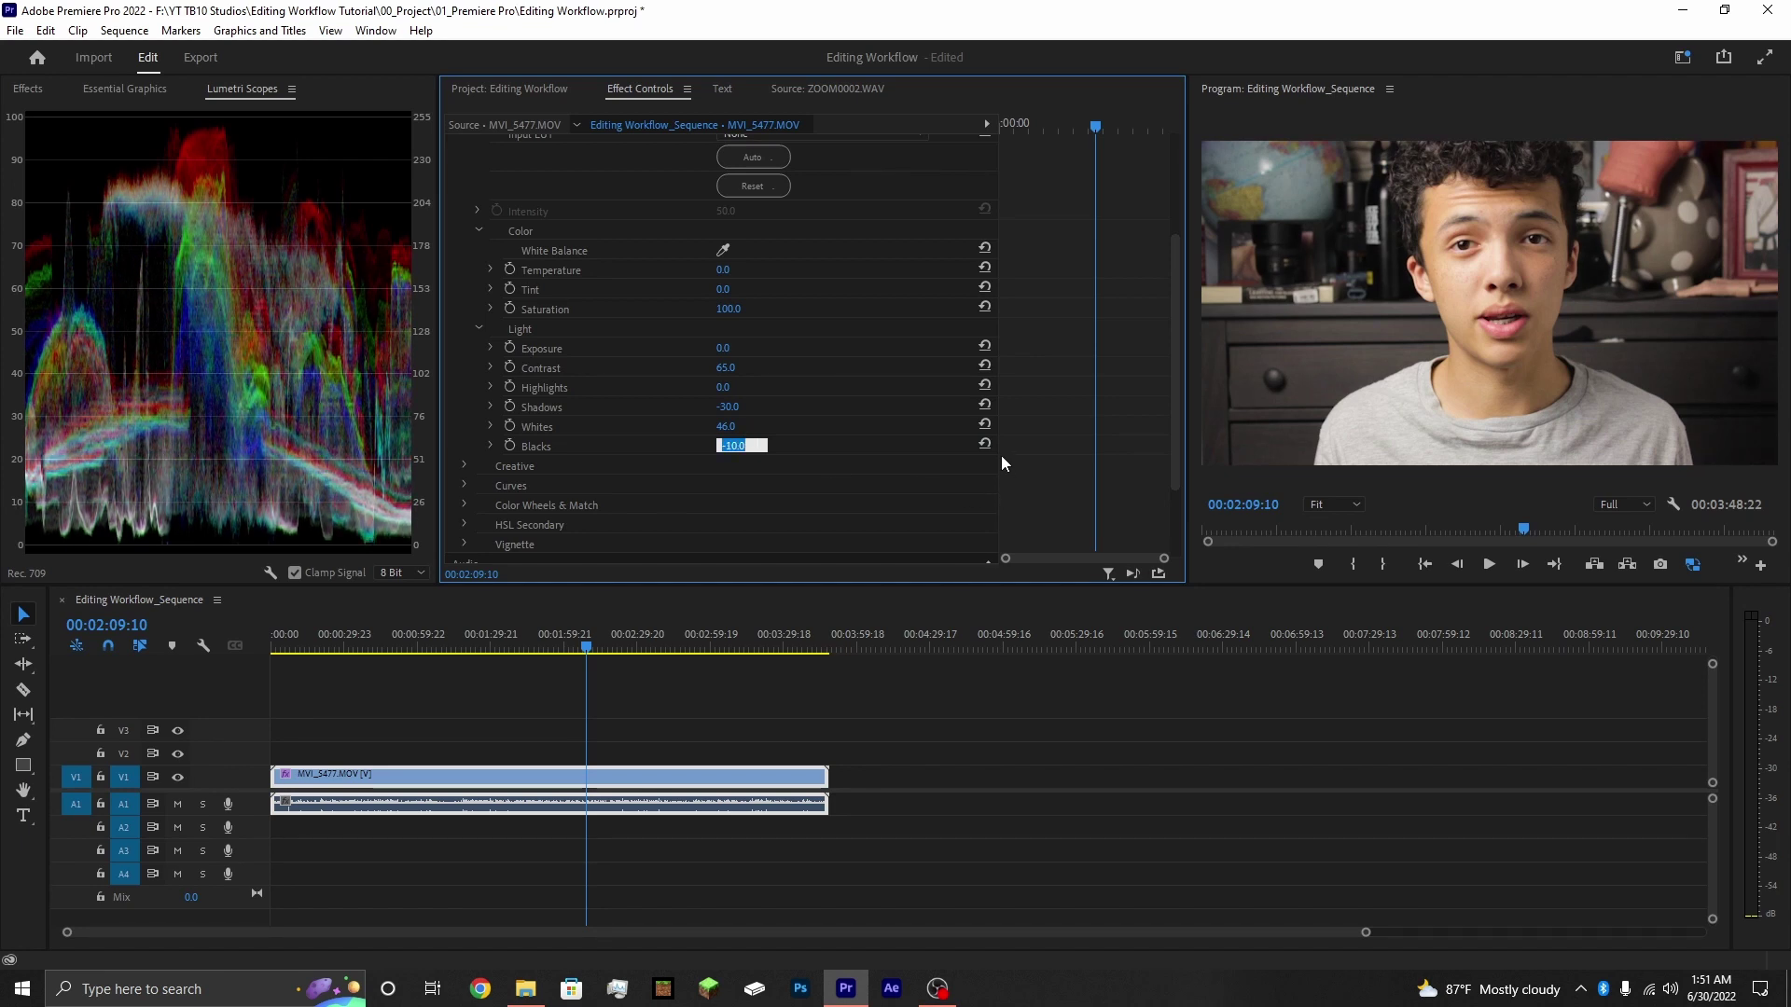
click(847, 610)
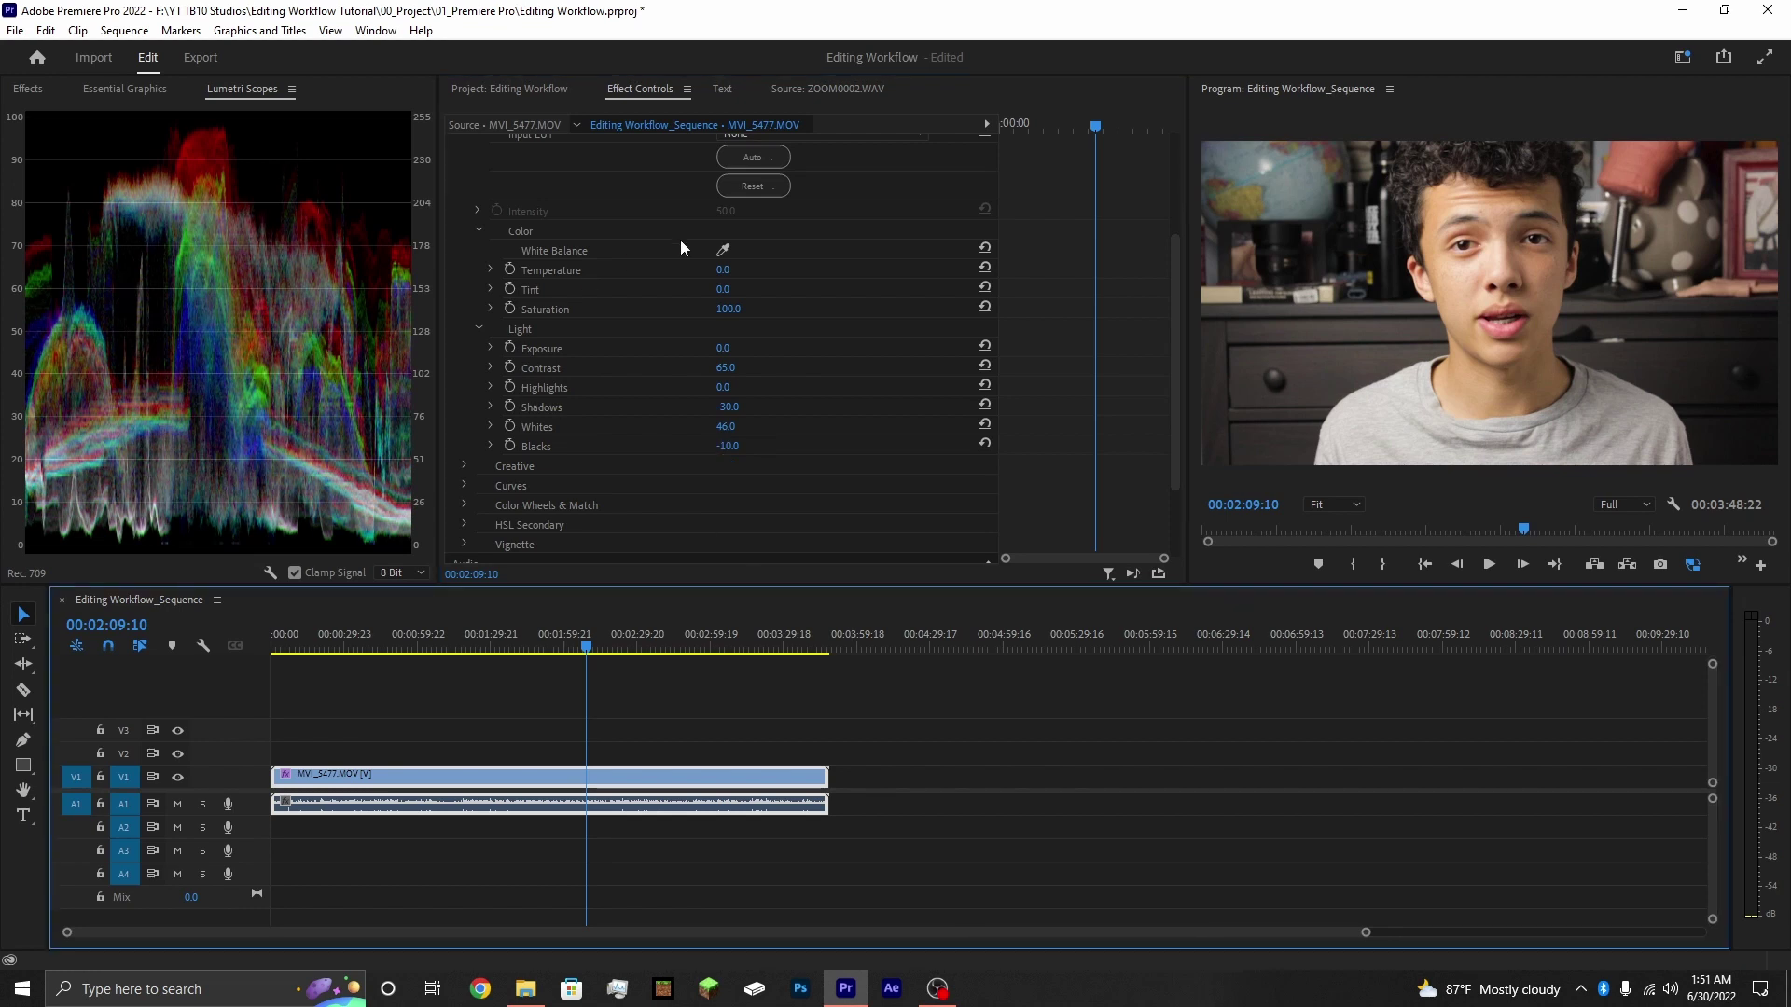
- Toggle Lumetri Color off and on to compare the graded and ungraded image
scroll(683, 252, up, 2)
scroll(489, 207, up, 1)
click(470, 186)
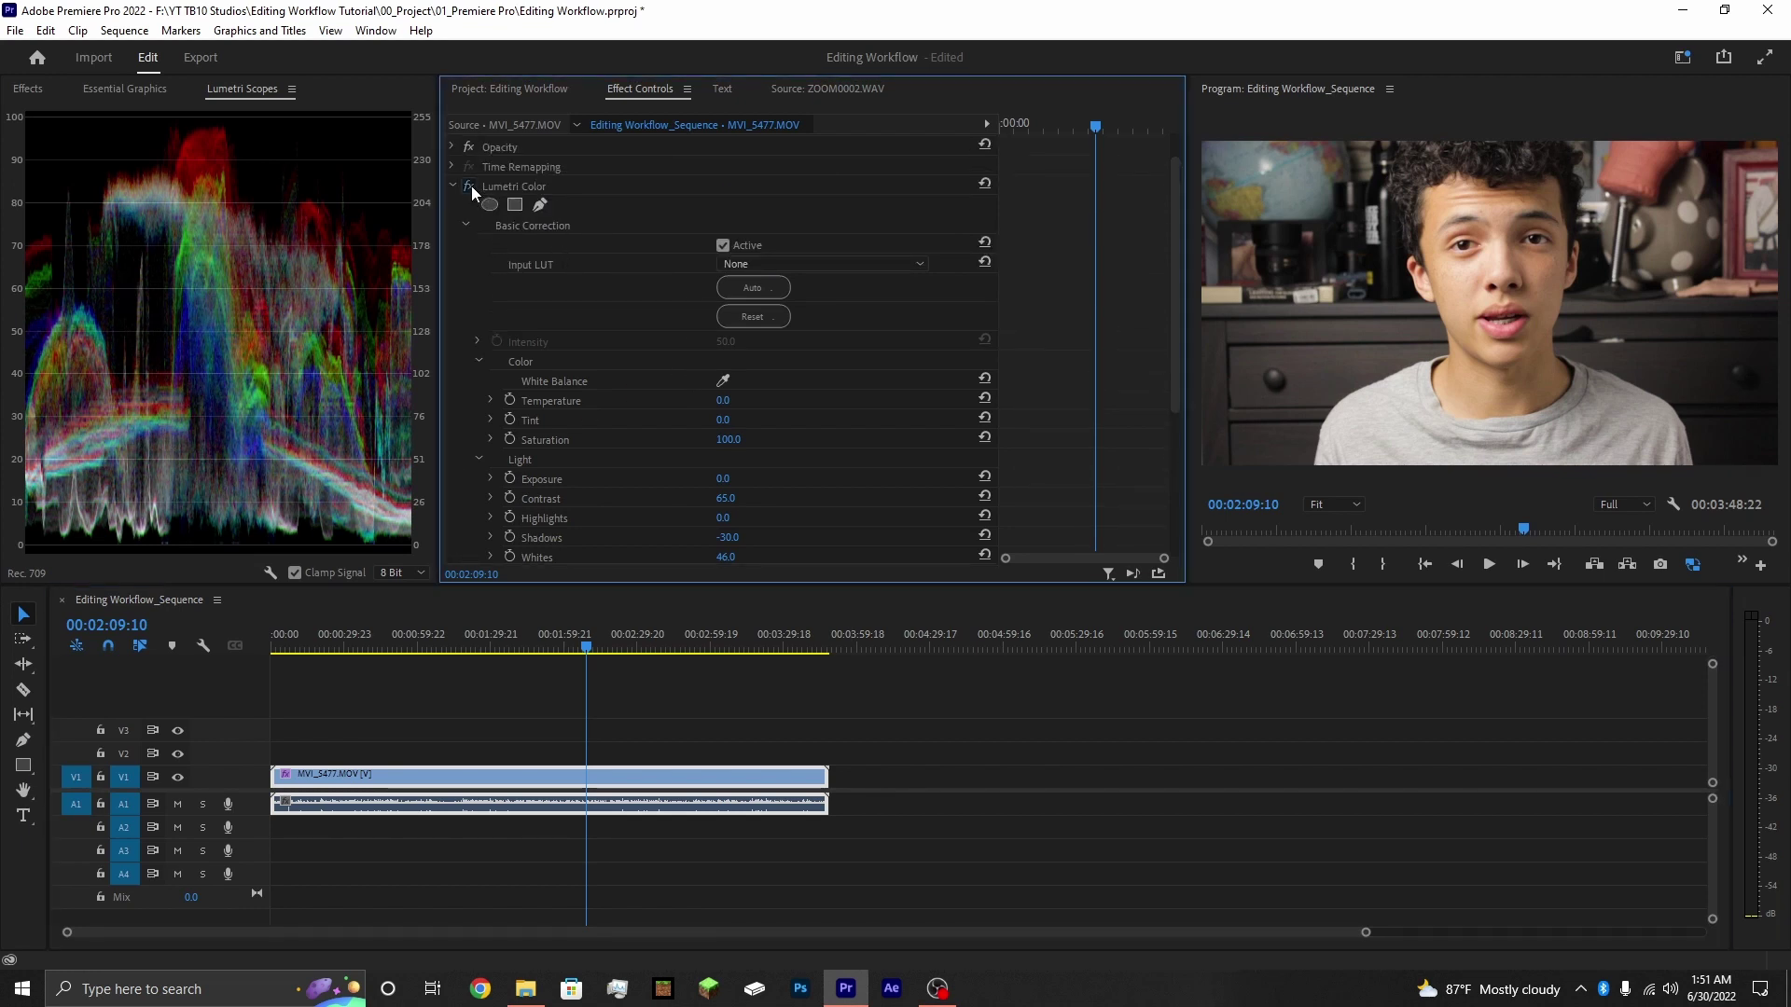
click(470, 187)
click(472, 186)
click(472, 187)
click(472, 186)
click(472, 187)
- Lower Highlights to -12, then toggle the grade off and on twice to compare
drag(724, 518, 716, 518)
click(726, 517)
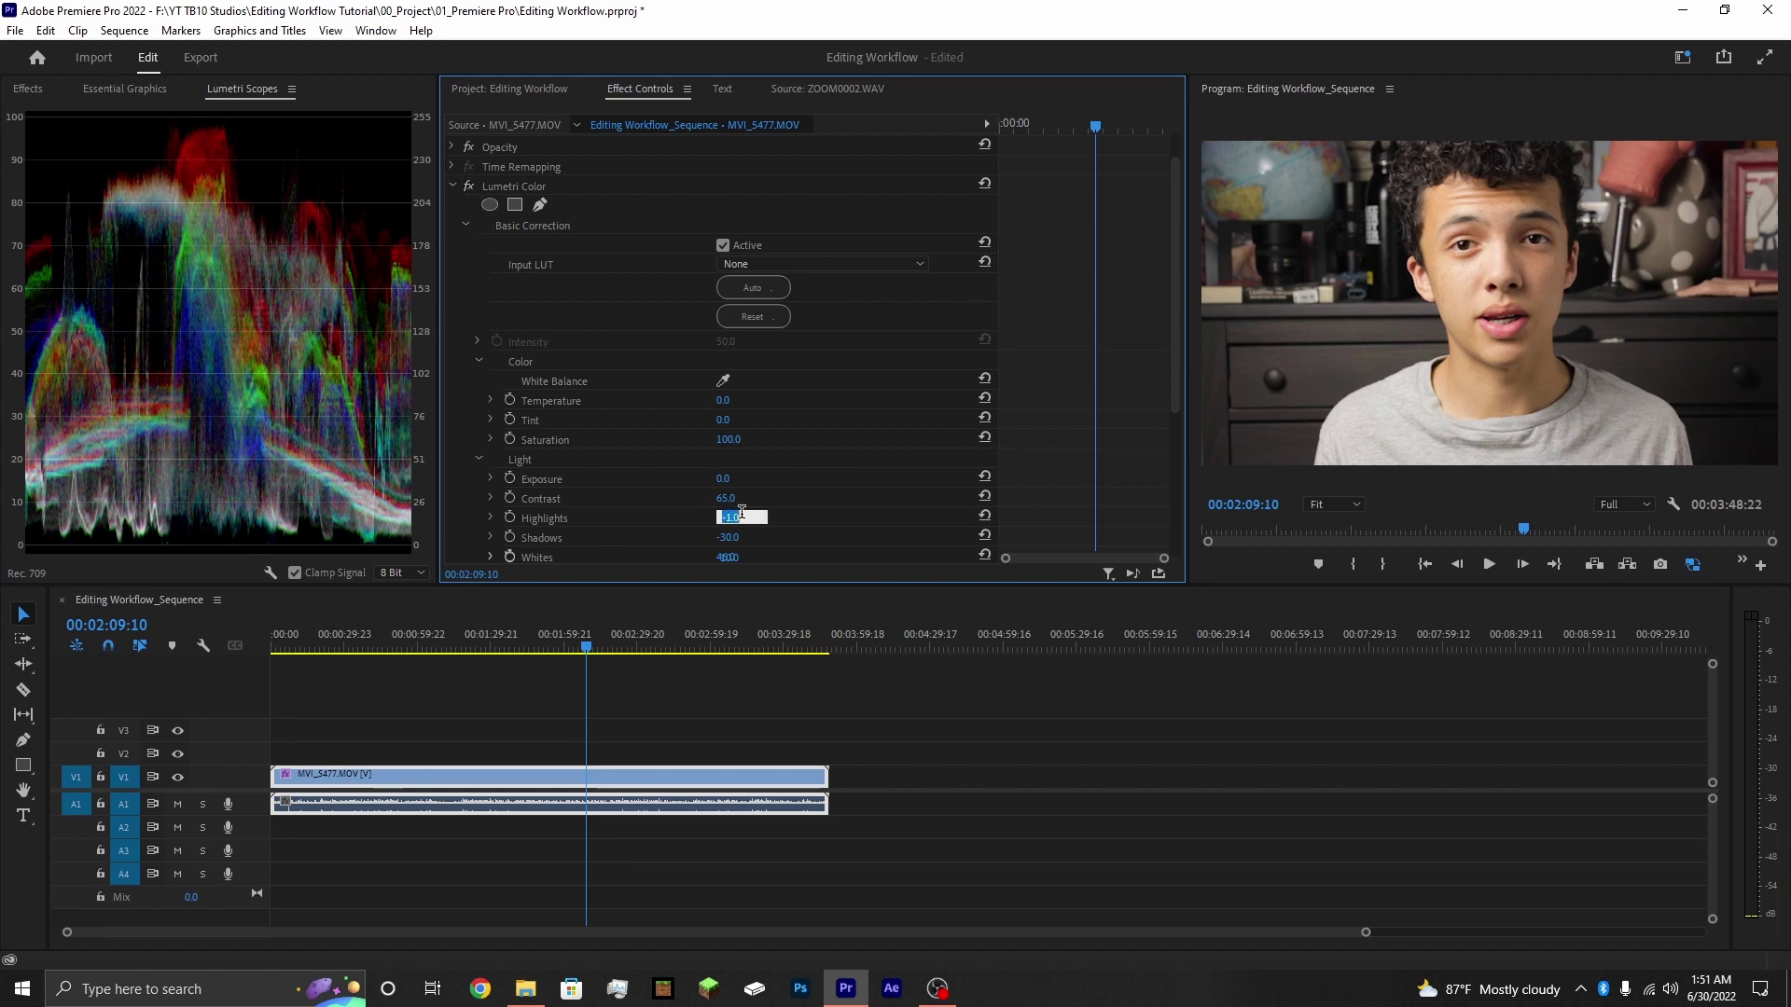
key(Down)
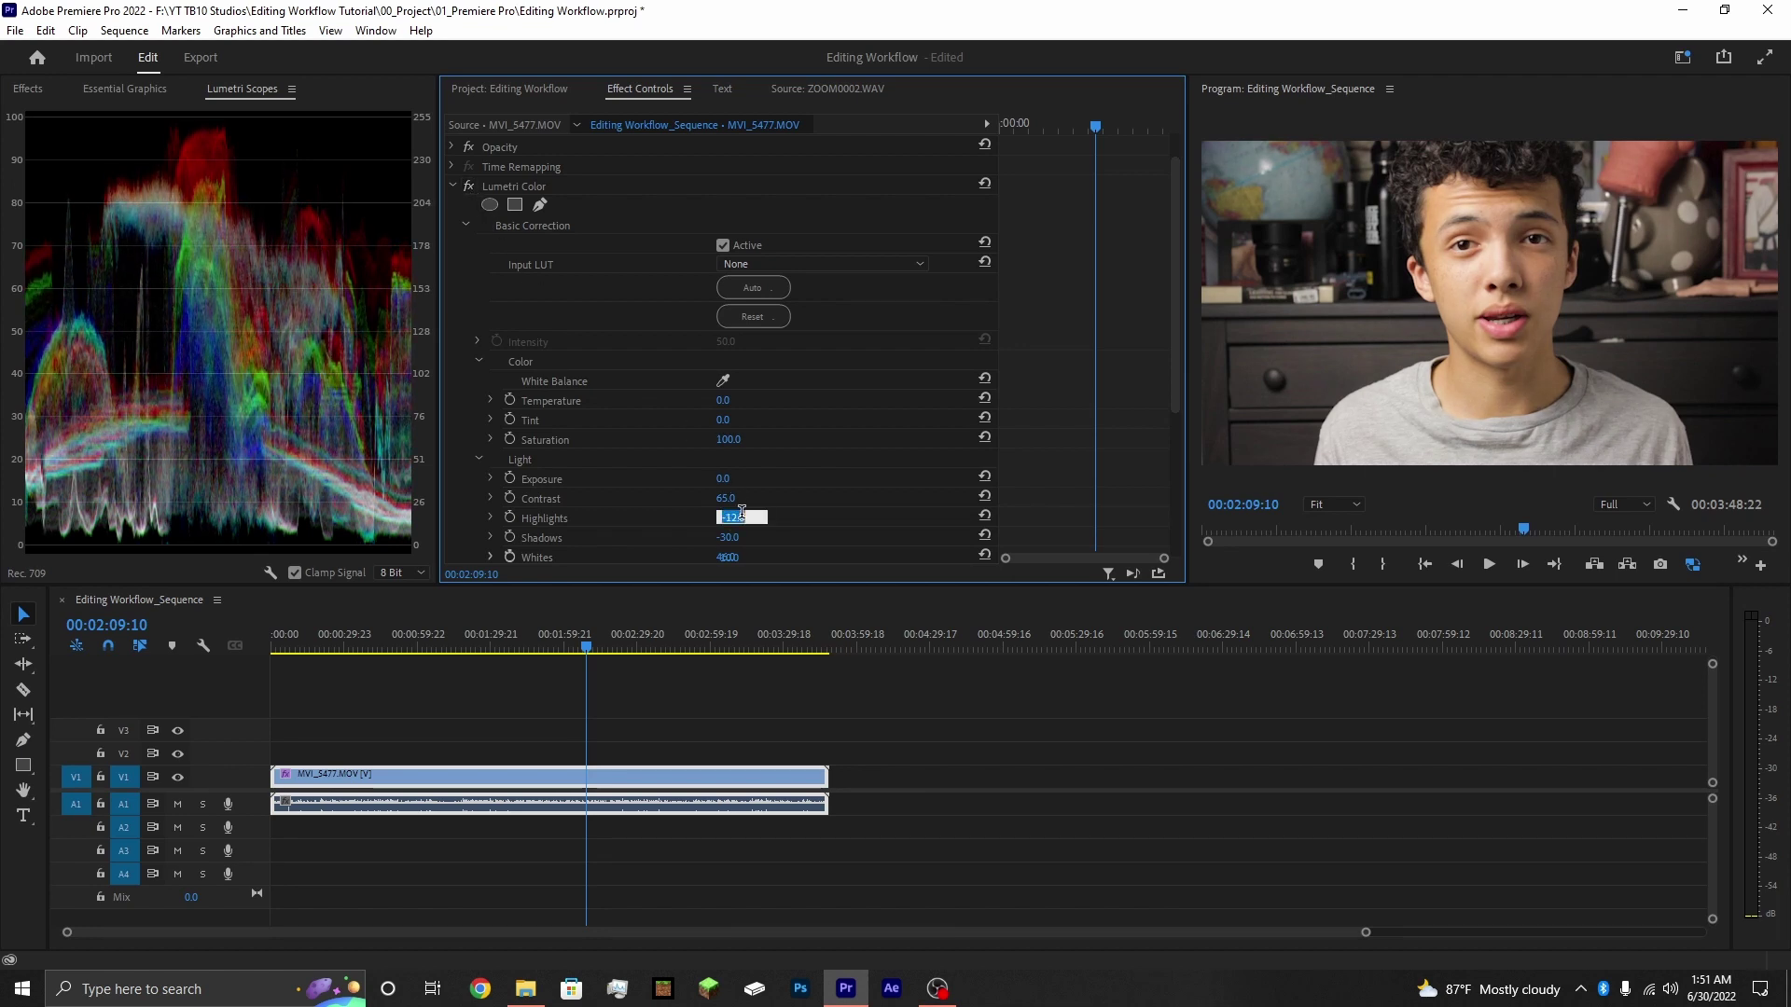
click(468, 185)
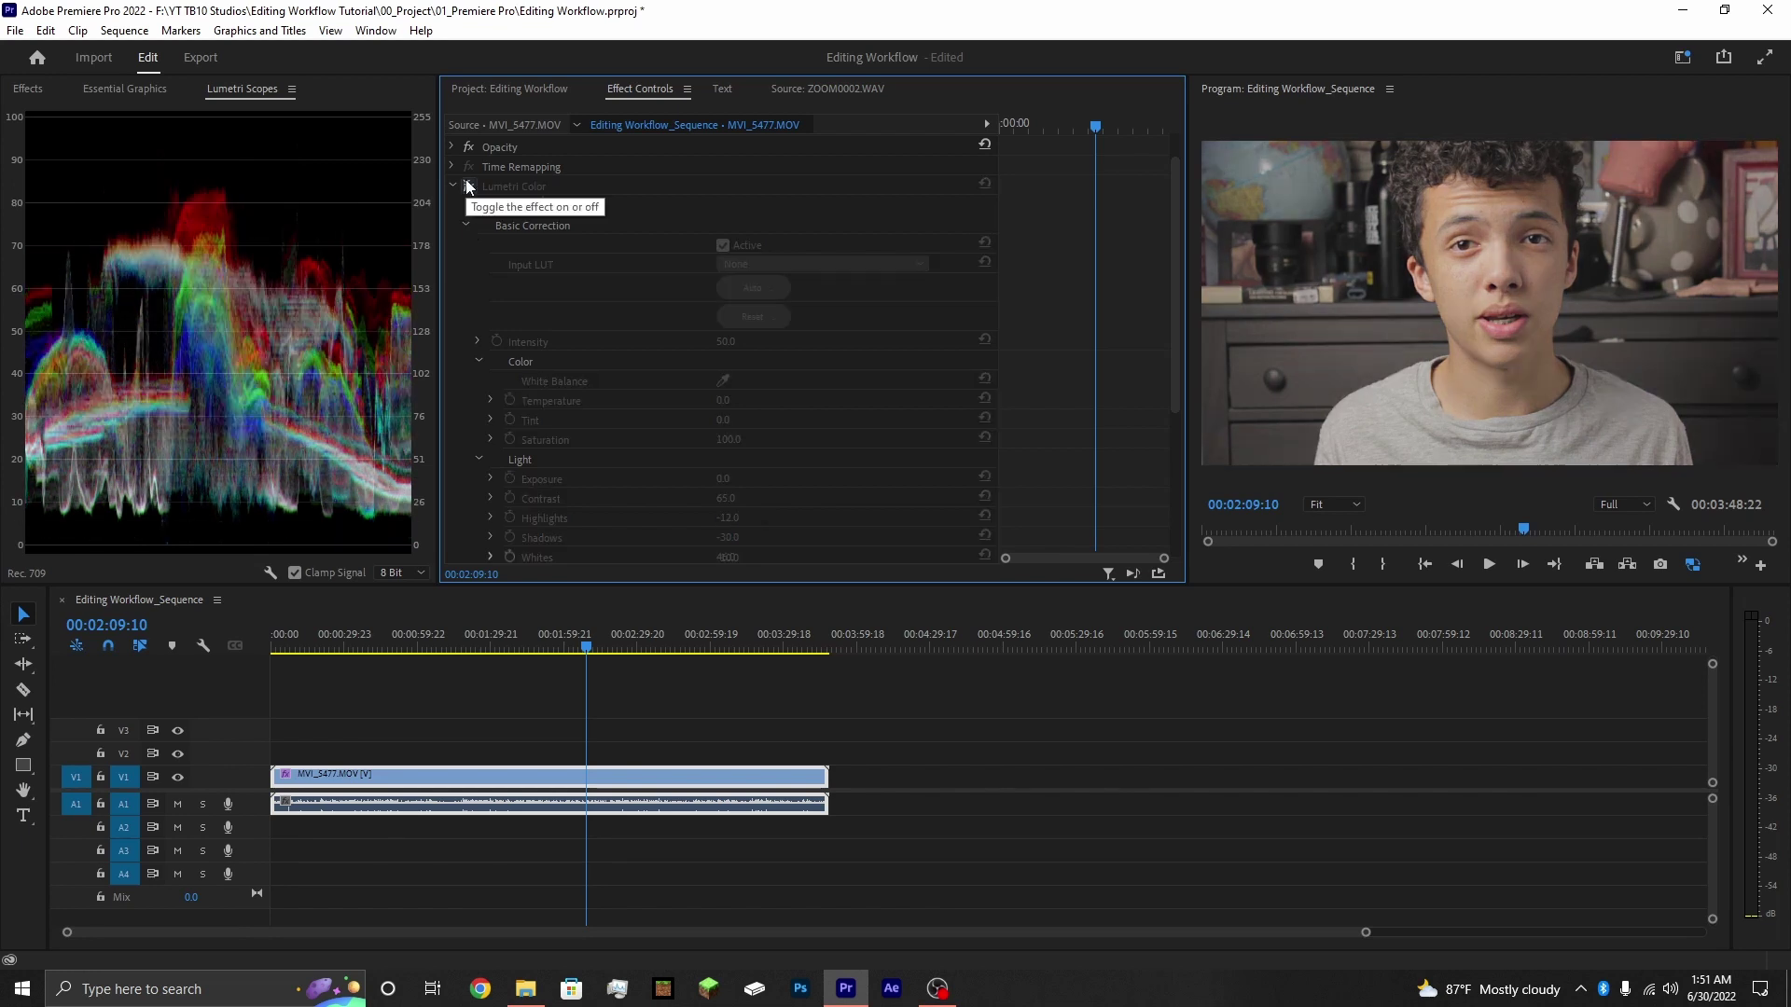
click(467, 185)
click(467, 185)
click(468, 184)
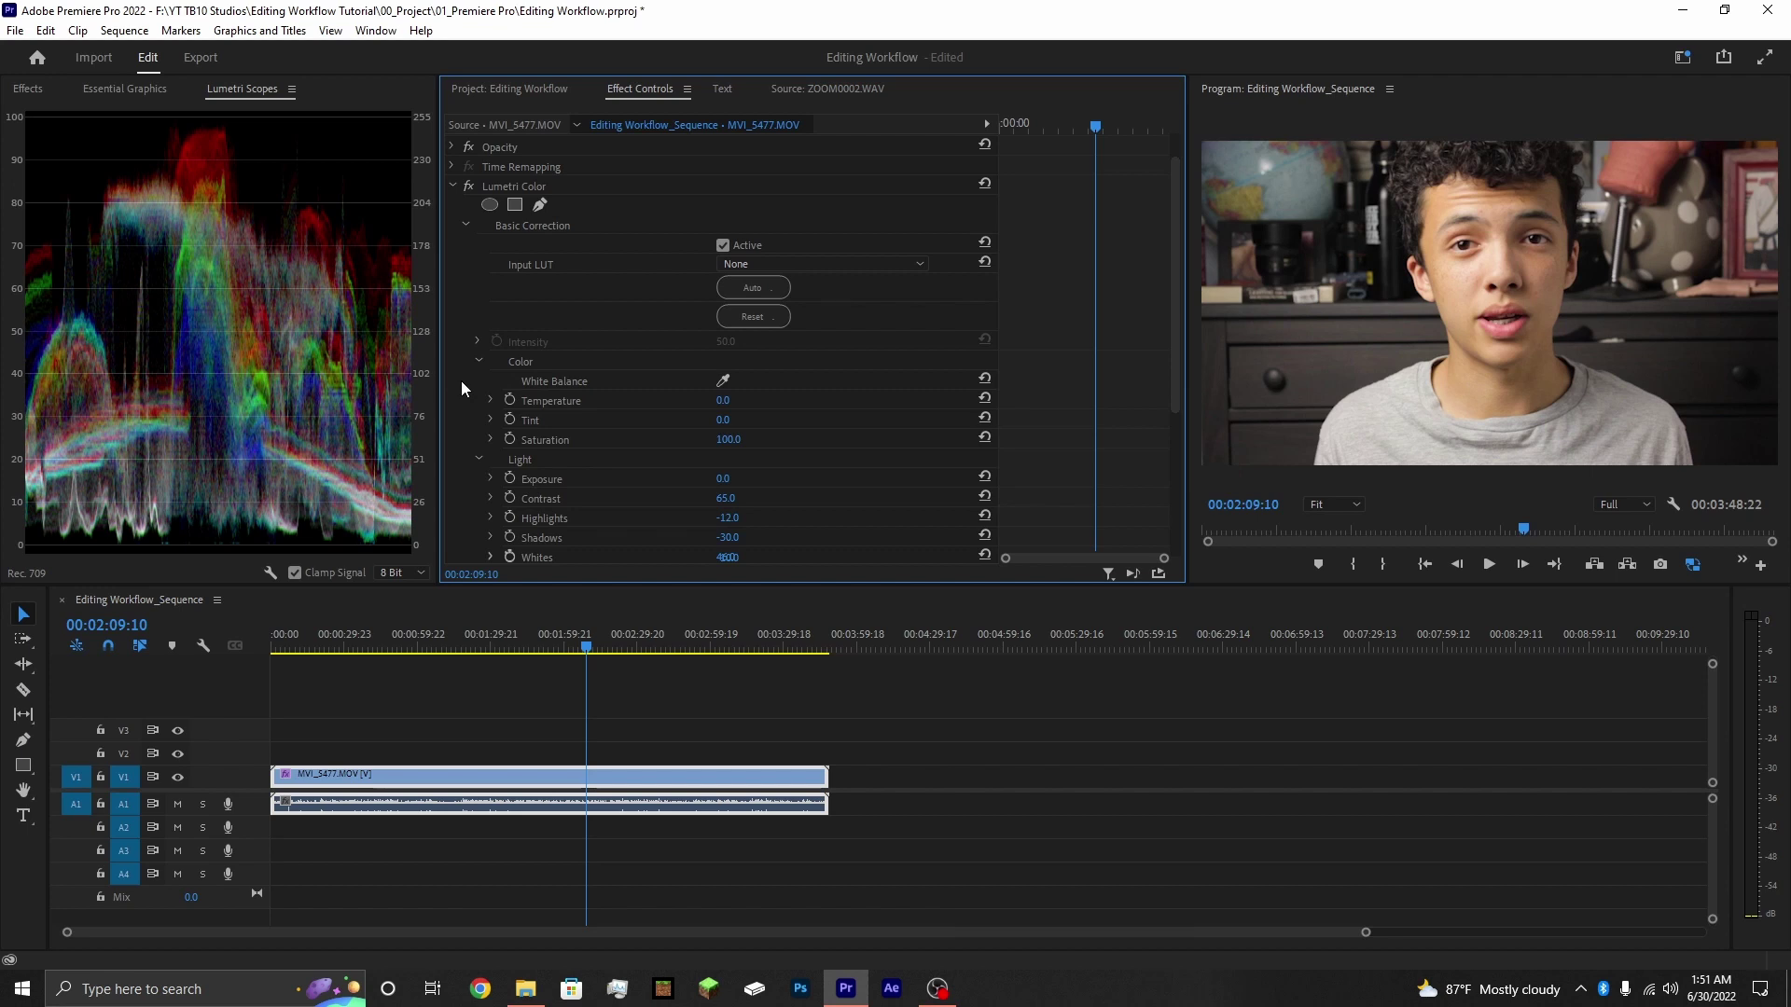
scroll(557, 384, down, 3)
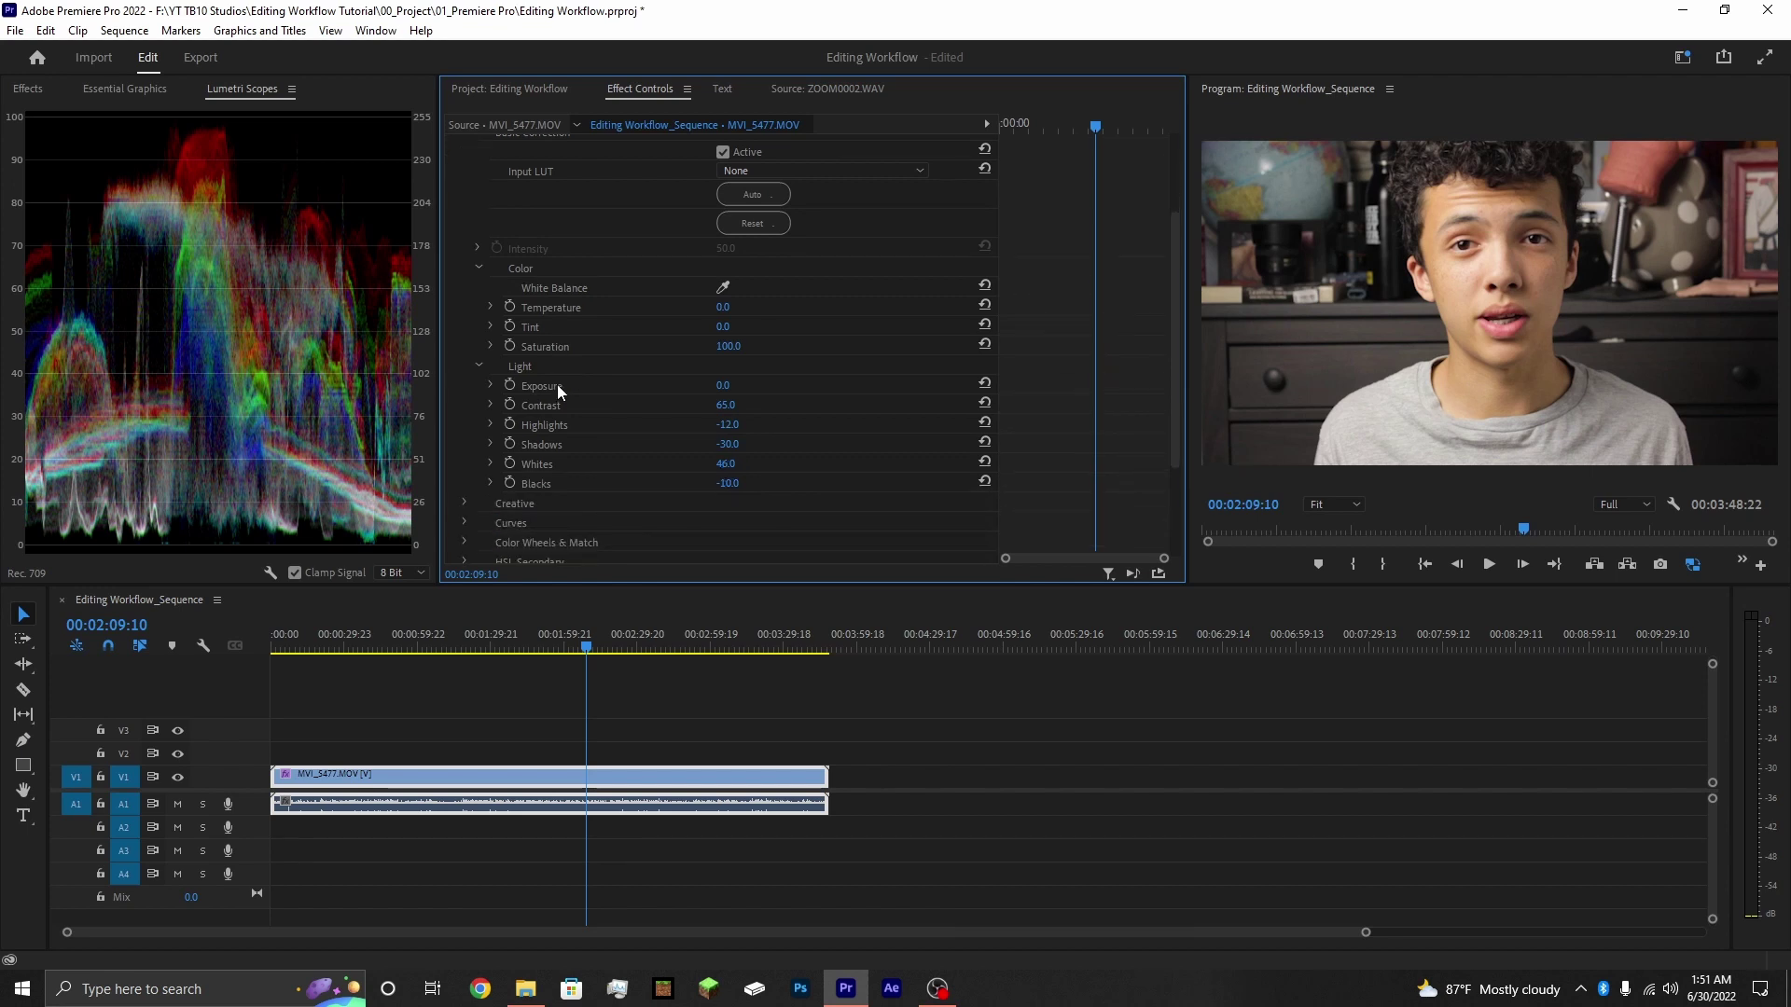
- Save the Lumetri Color effect as a preset named 'Canon Cinestyle-Rec.709 LUT'
click(465, 168)
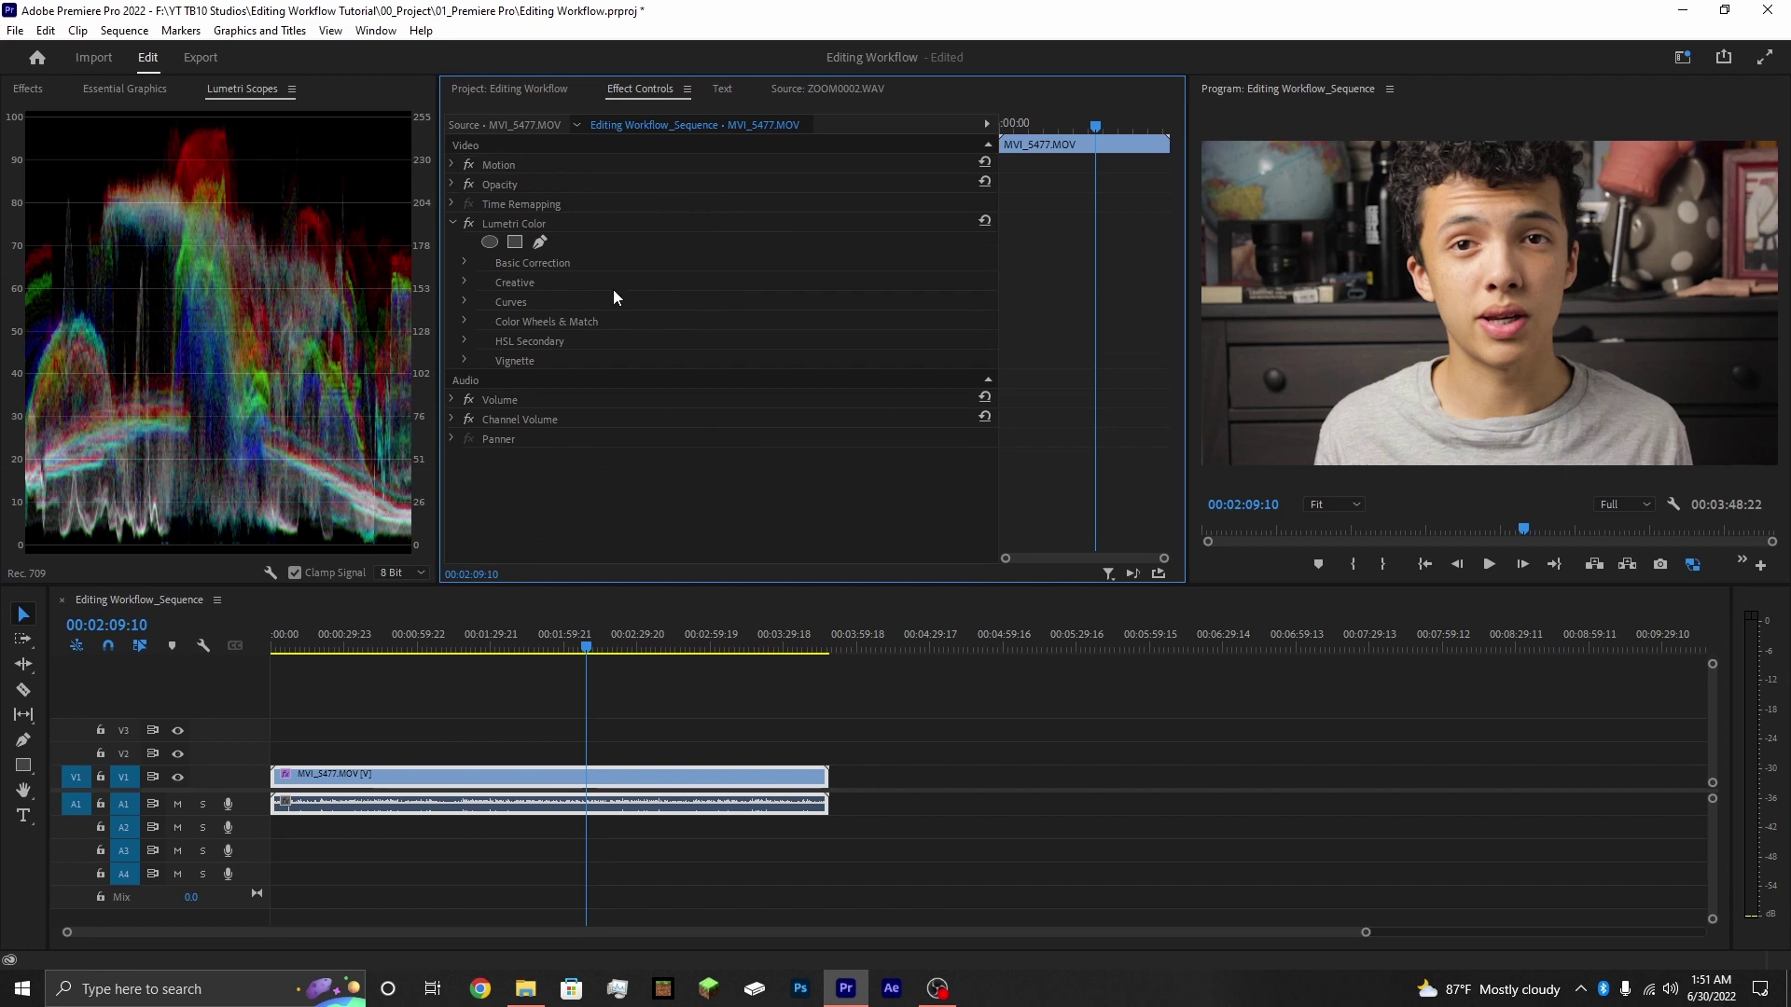
right_click(524, 222)
click(586, 255)
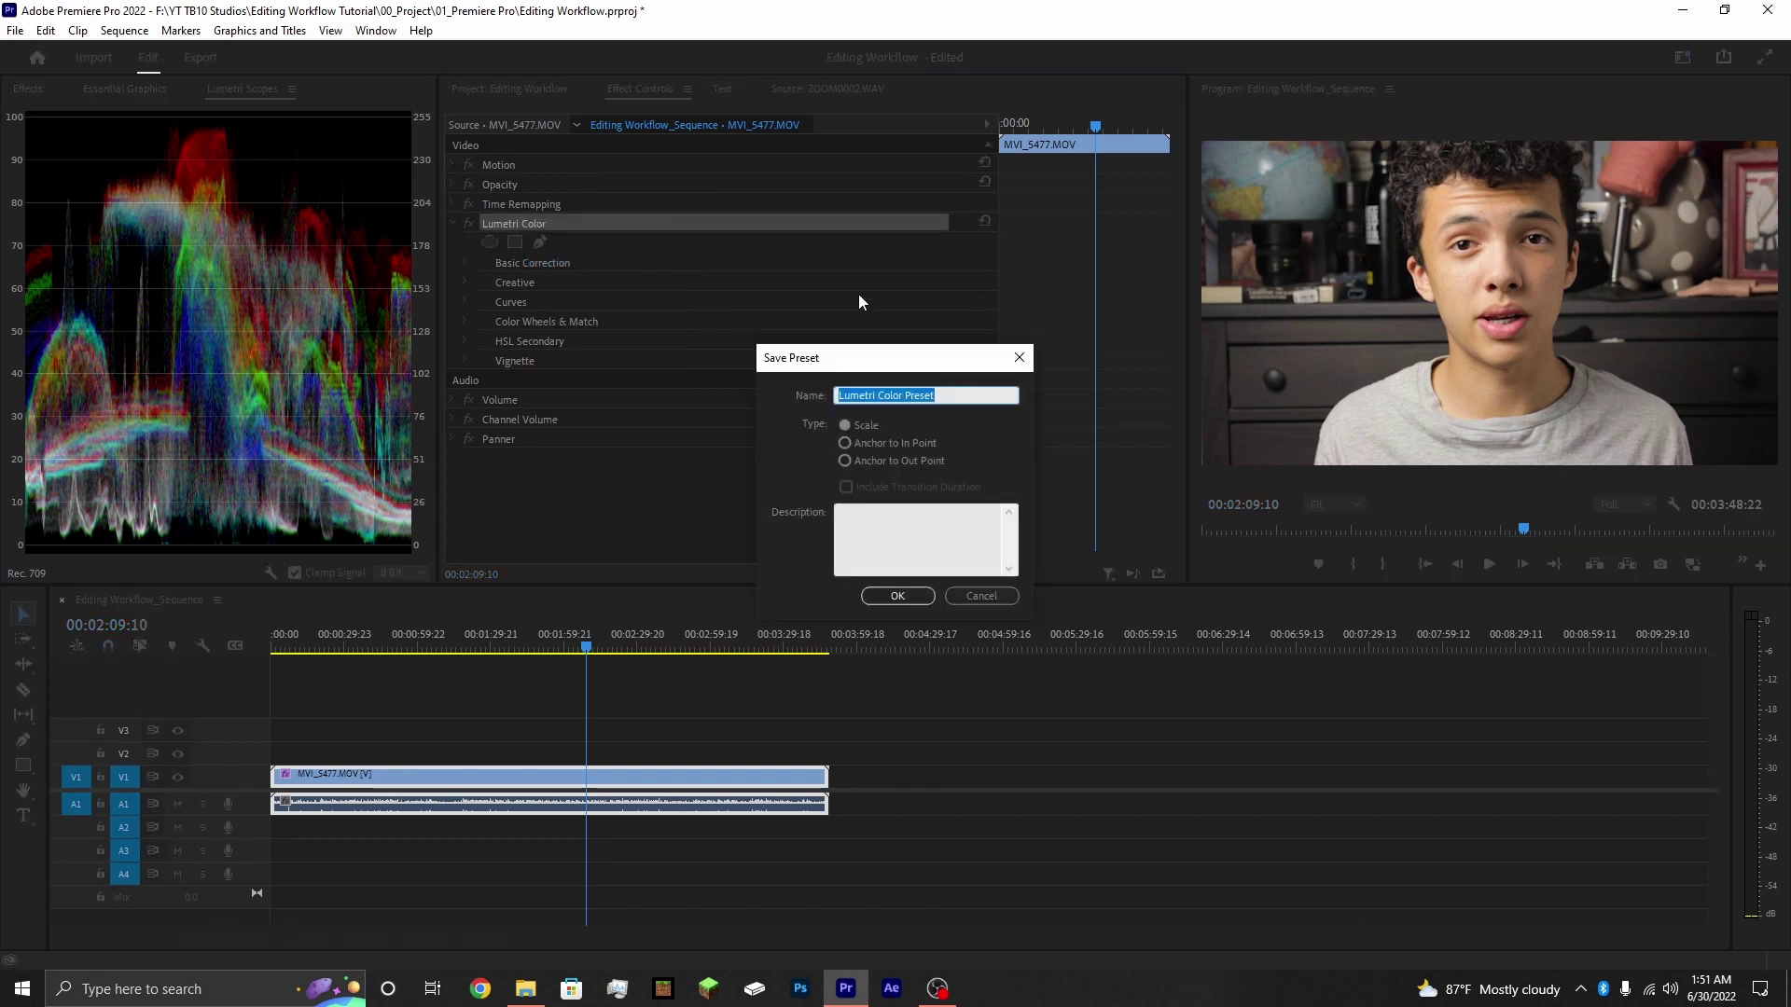
key(BackSpace)
text(Canon Cinestyle)
text(-Rec.708)
key(BackSpace)
text(9 LUT)
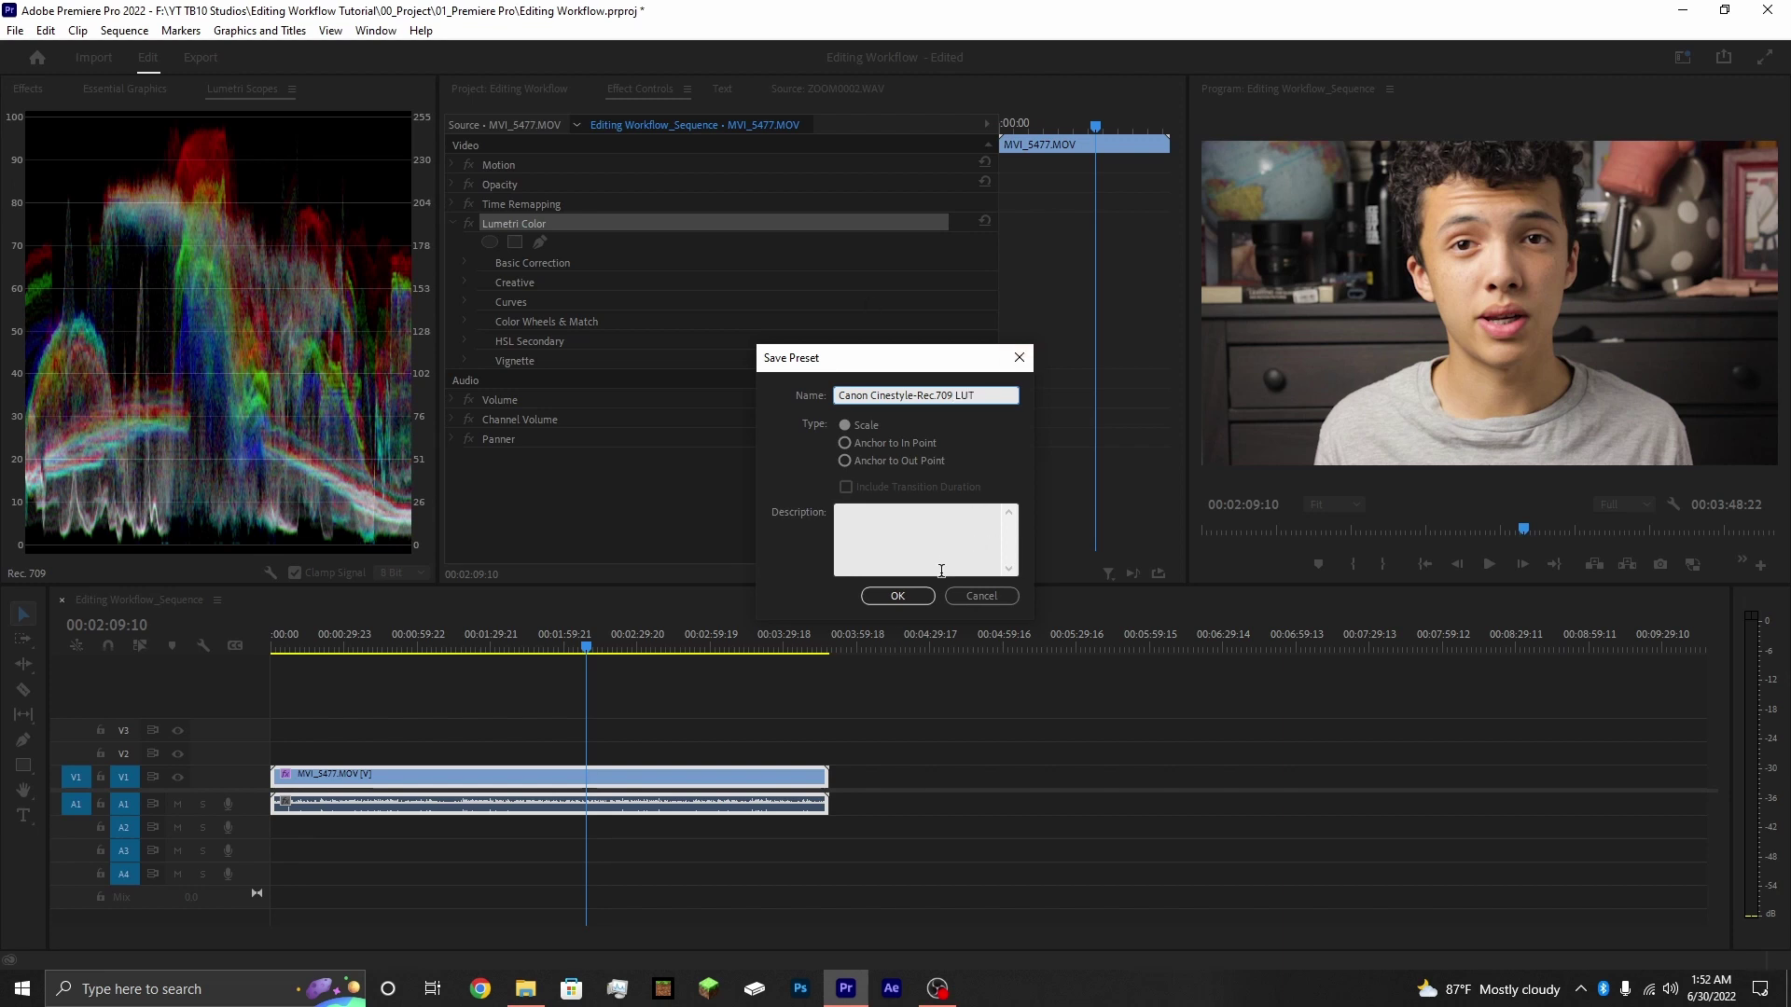
click(896, 596)
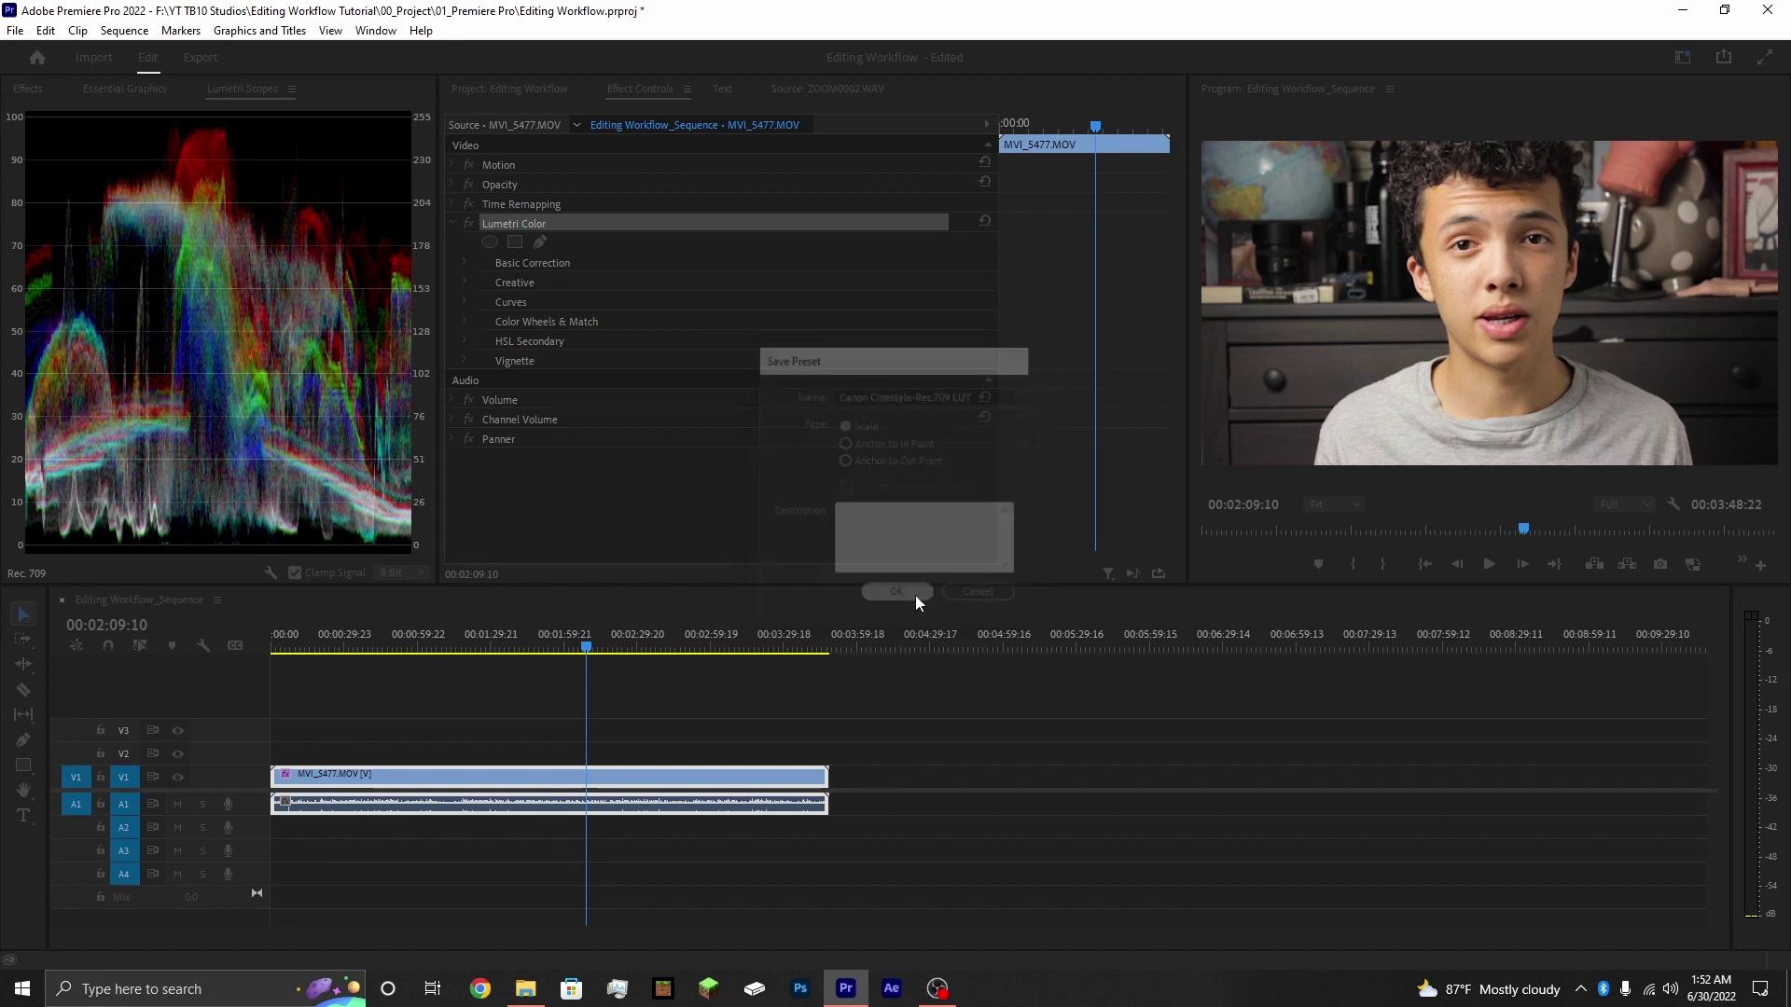
- Find the Canon Cinestyle-Rec.709 LUT preset in the Effects panel's Presets folder
click(36, 89)
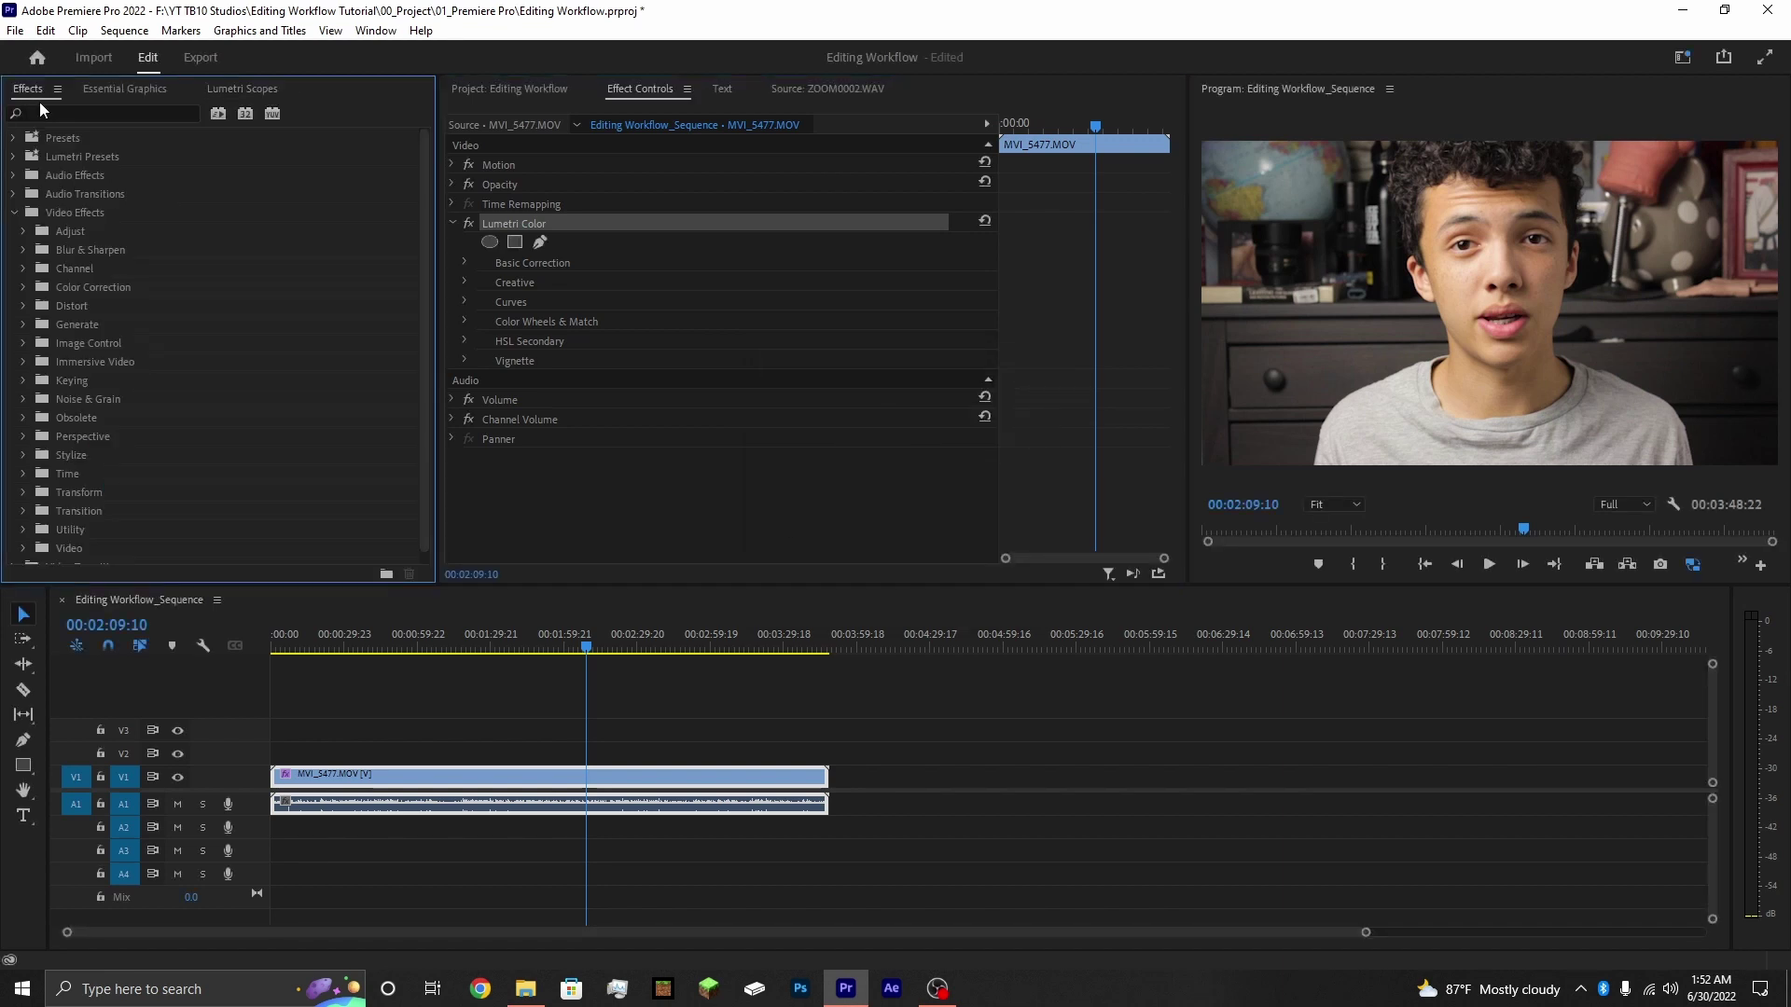
click(14, 157)
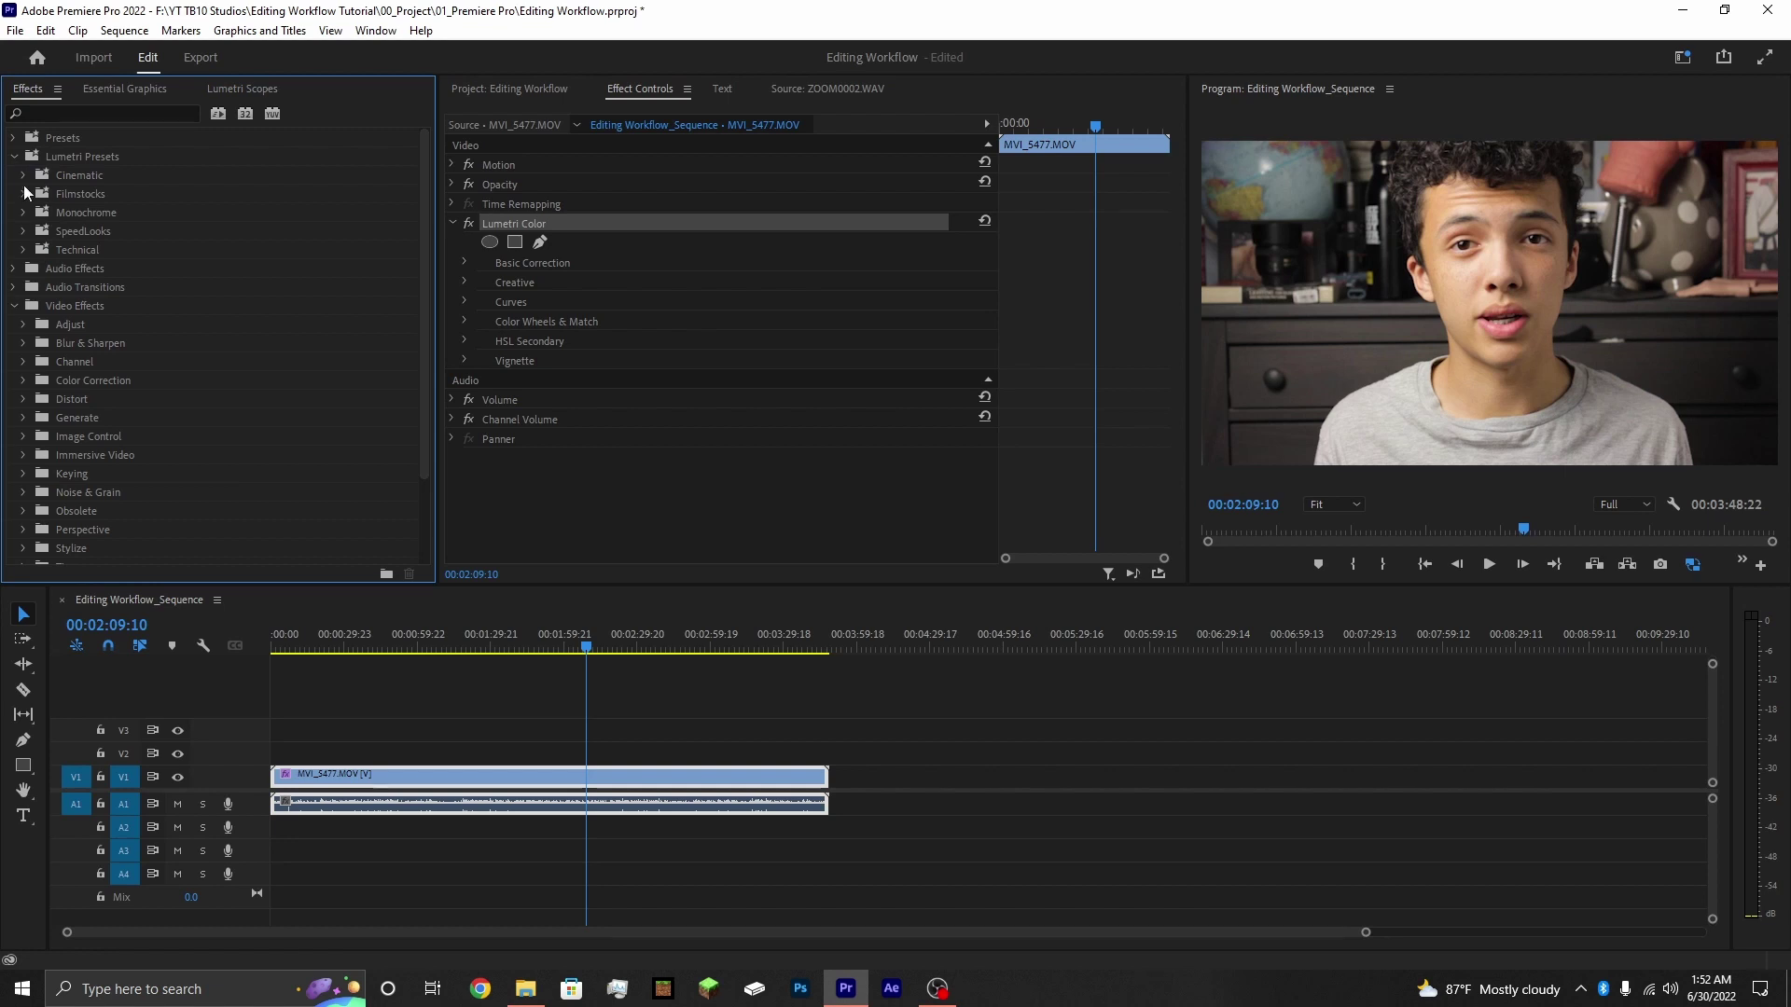
click(13, 156)
click(13, 137)
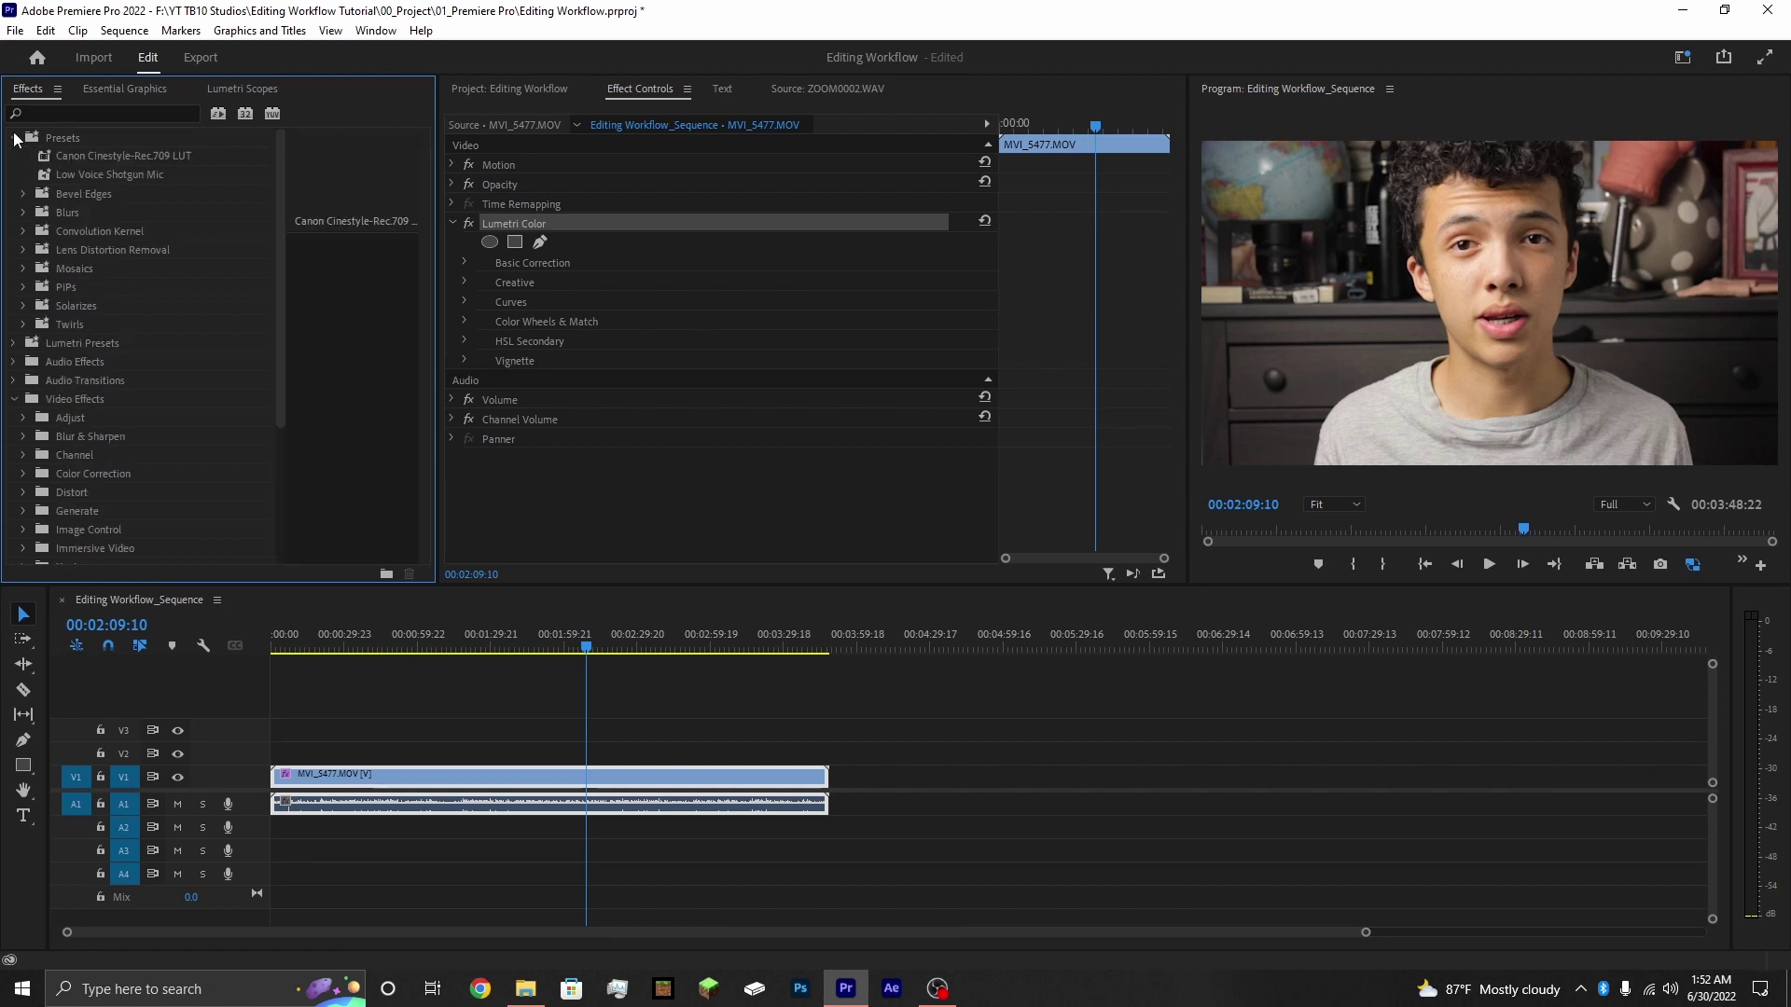
click(99, 154)
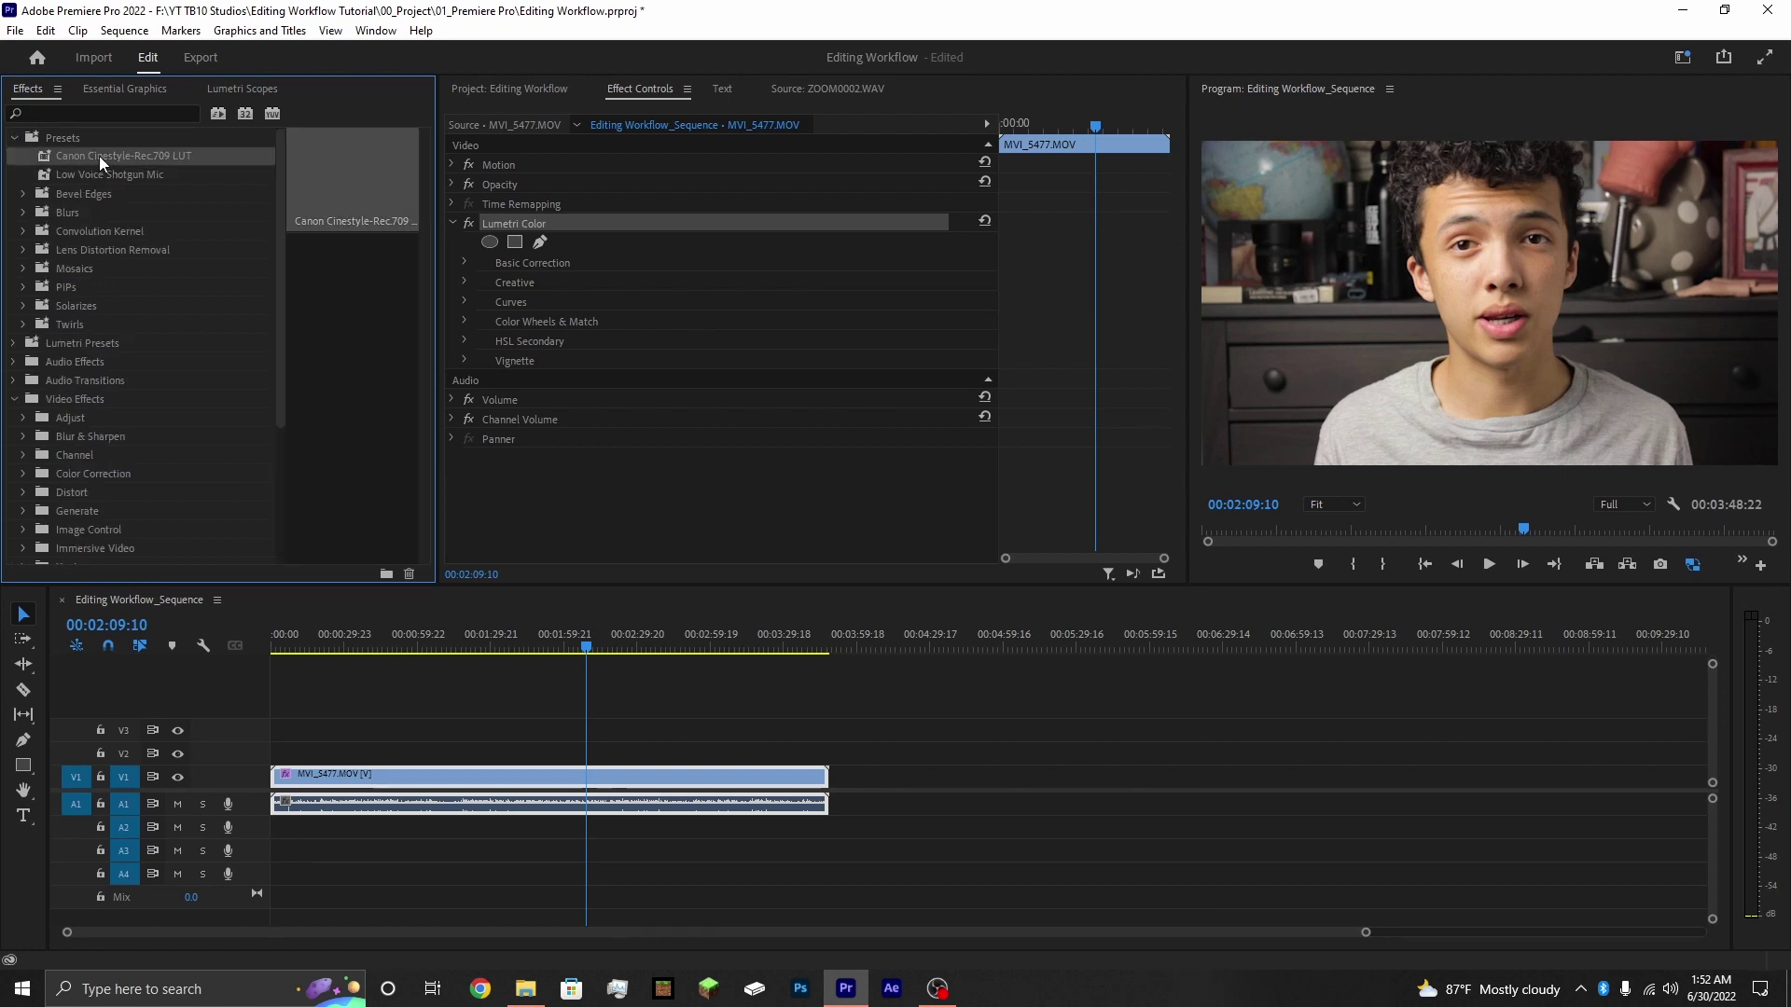
click(13, 137)
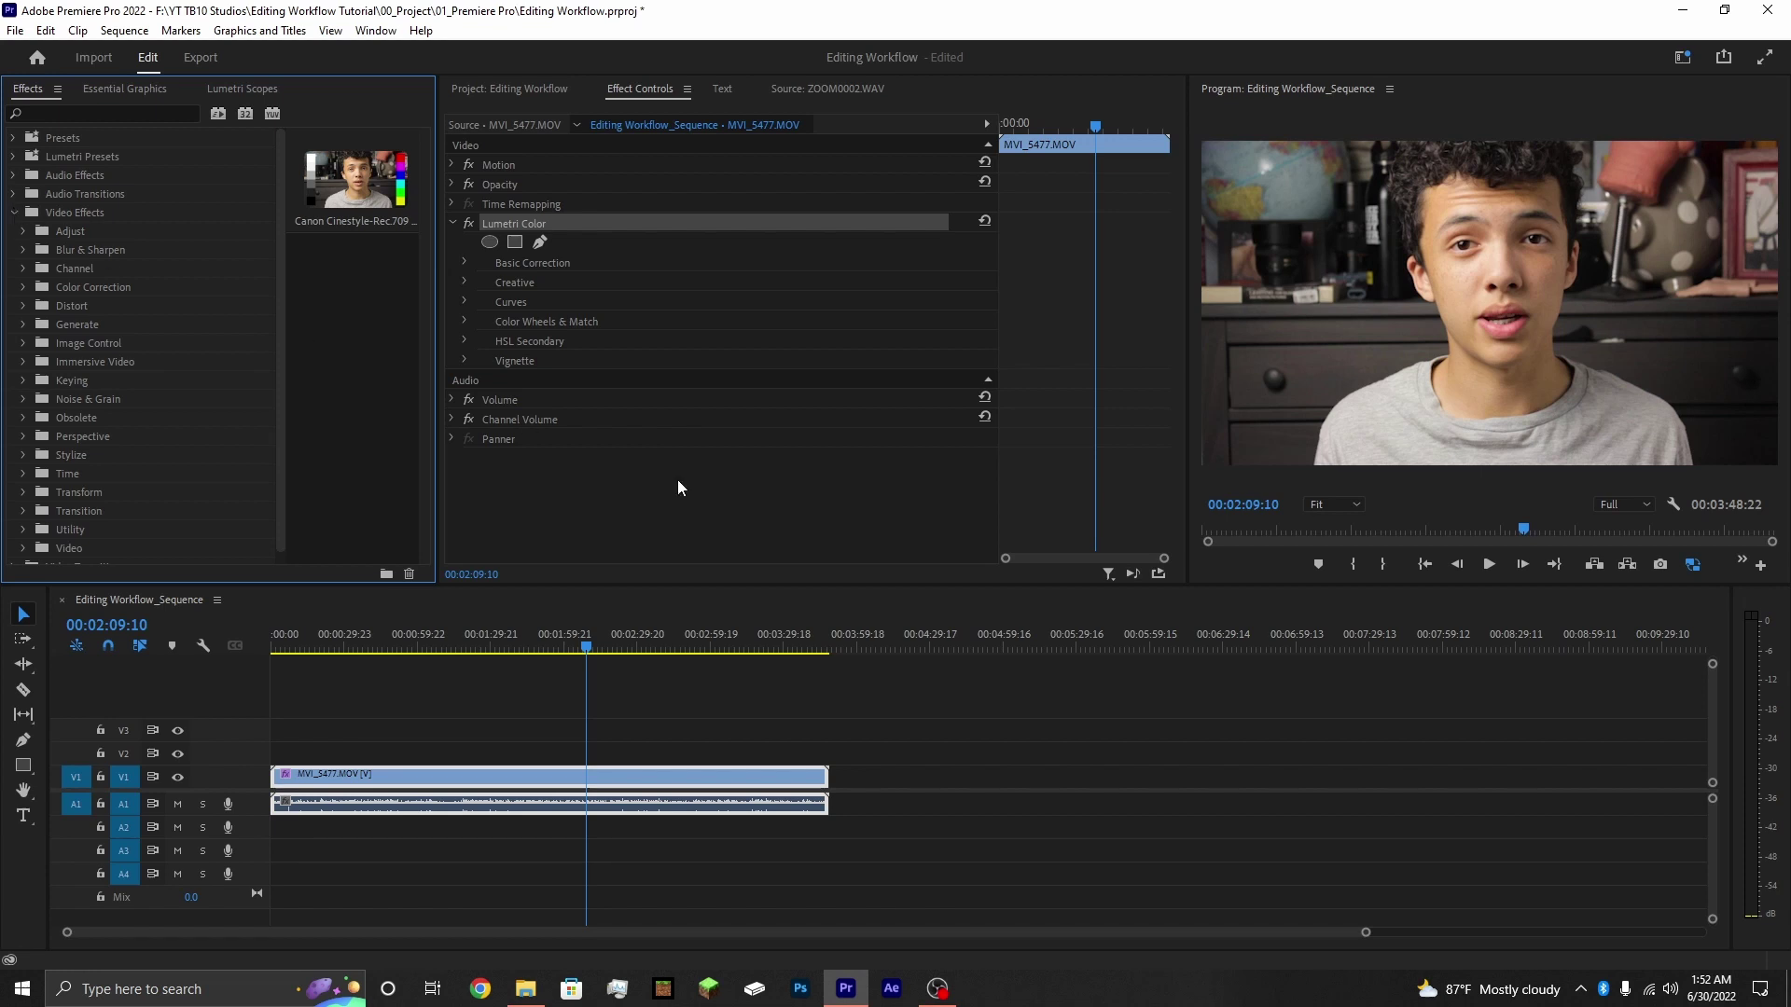
- Toggle the grade off and on, then play the sequence from near the start to review it
click(470, 222)
click(470, 222)
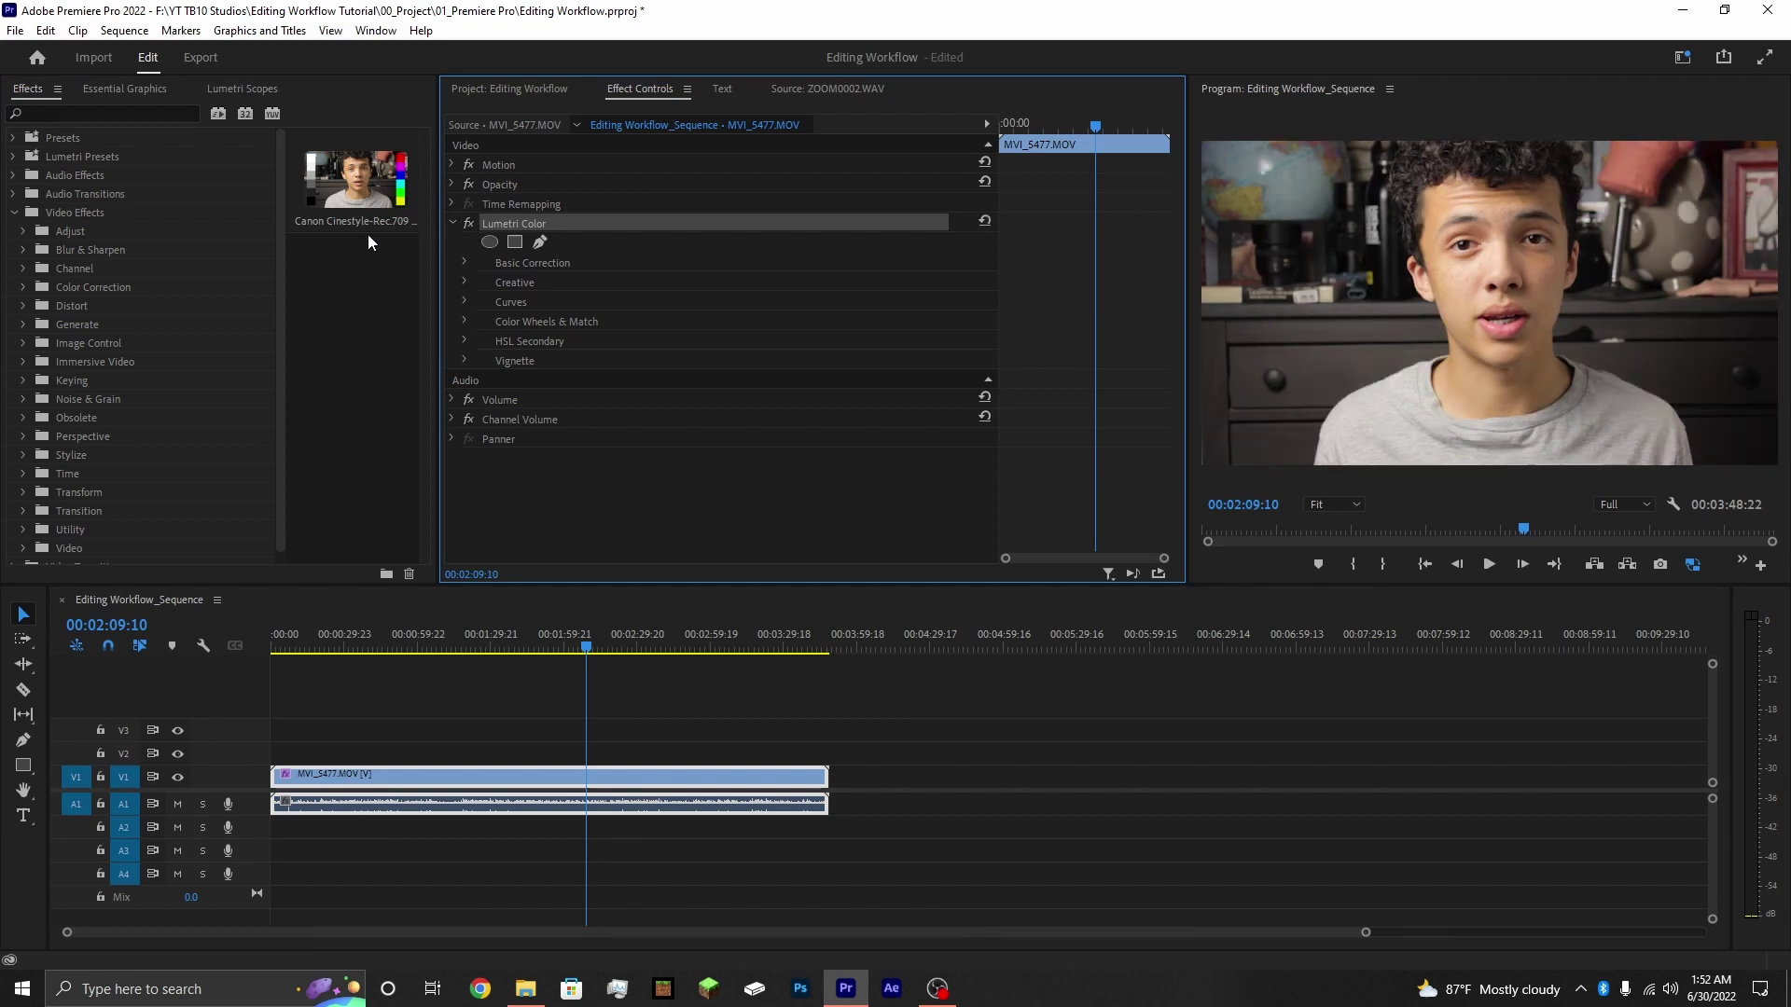
click(14, 214)
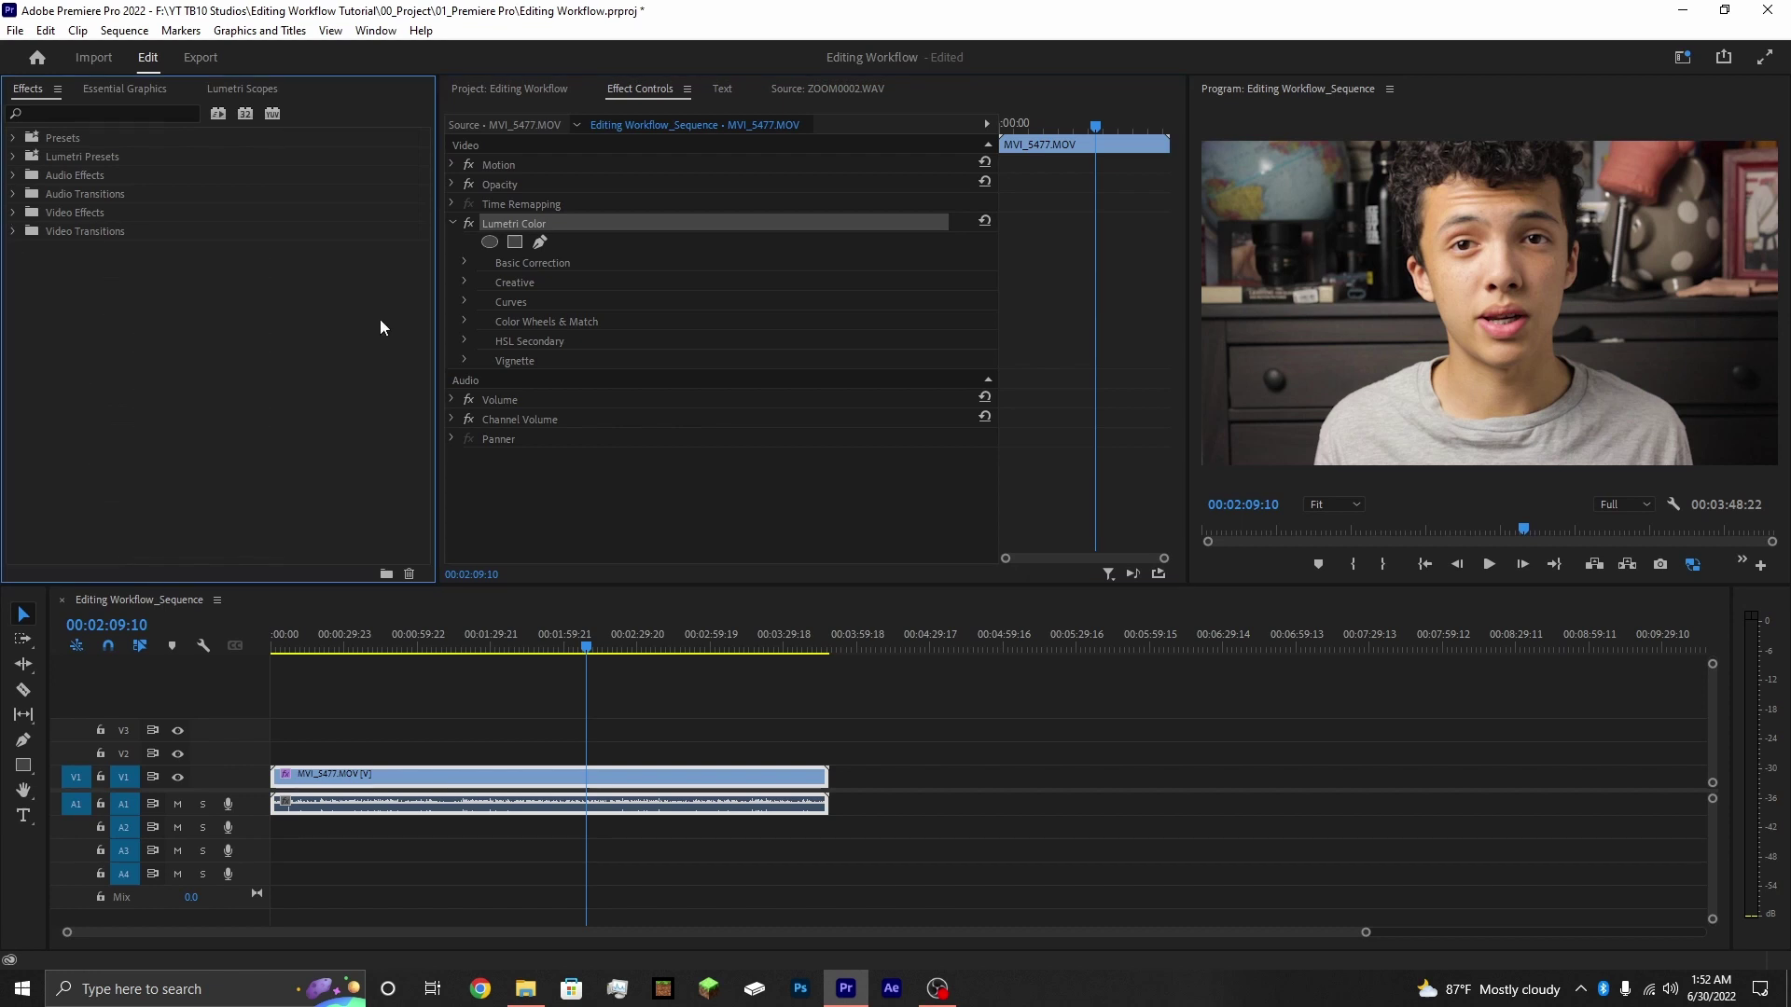
click(320, 642)
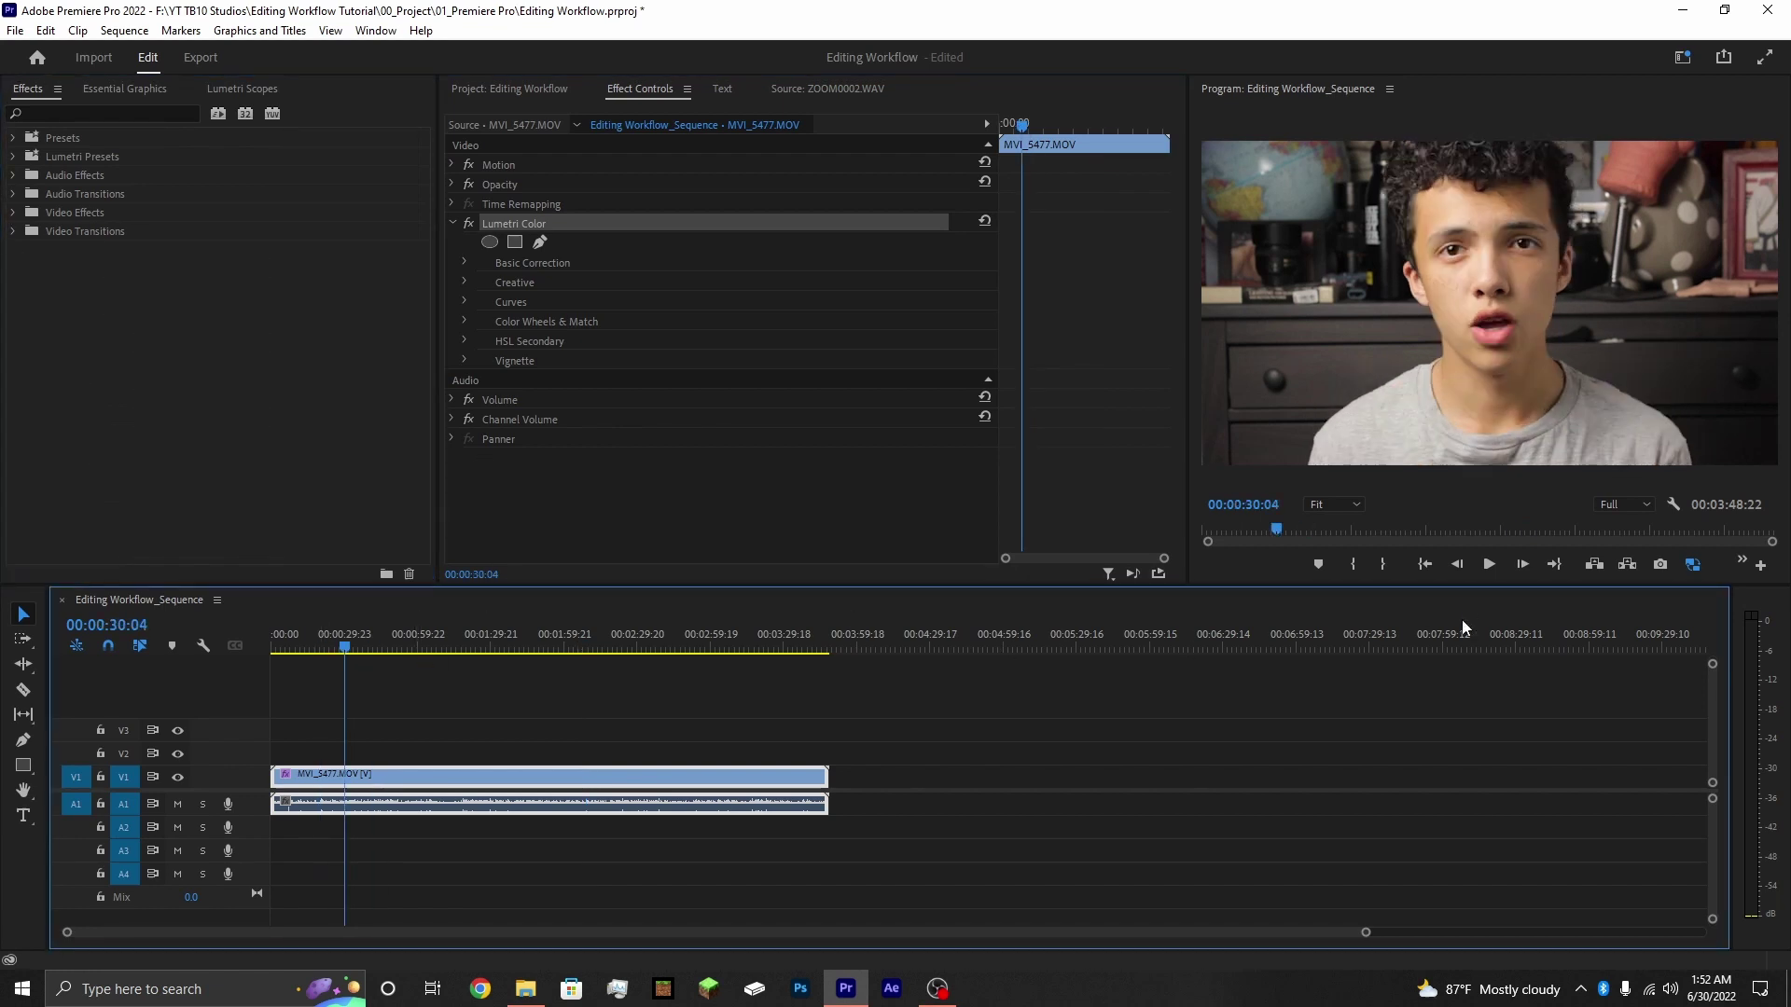
click(1489, 565)
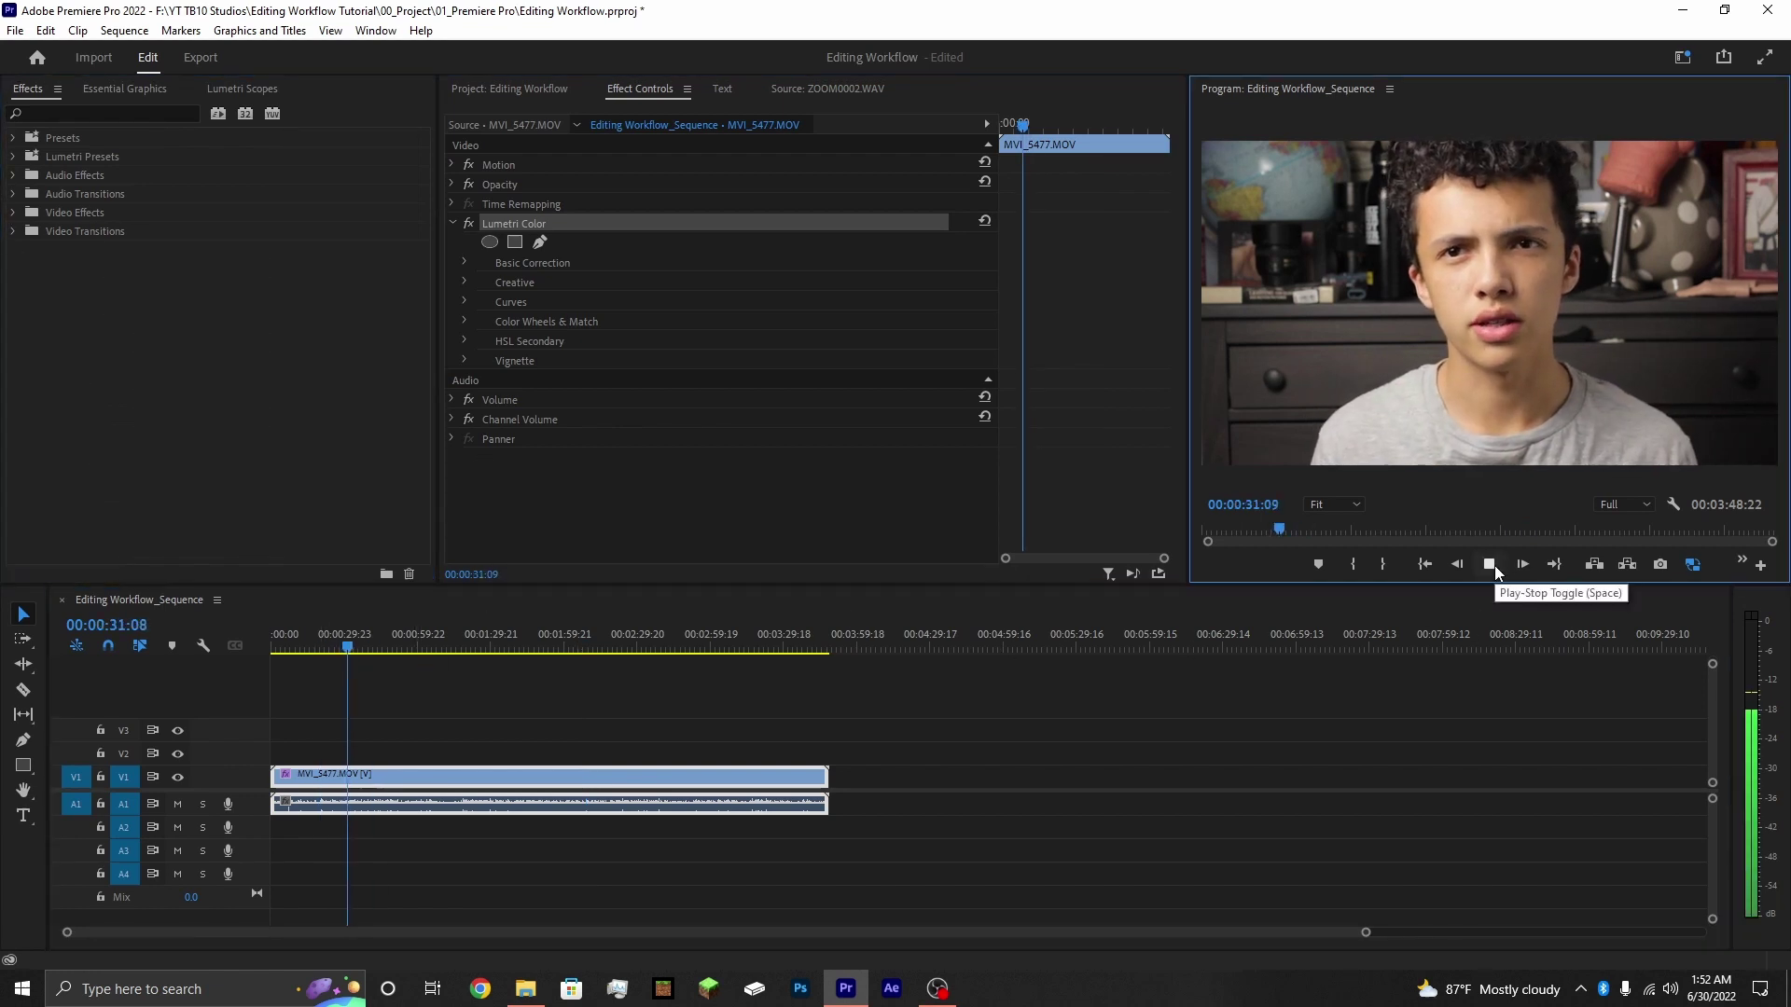
click(1494, 566)
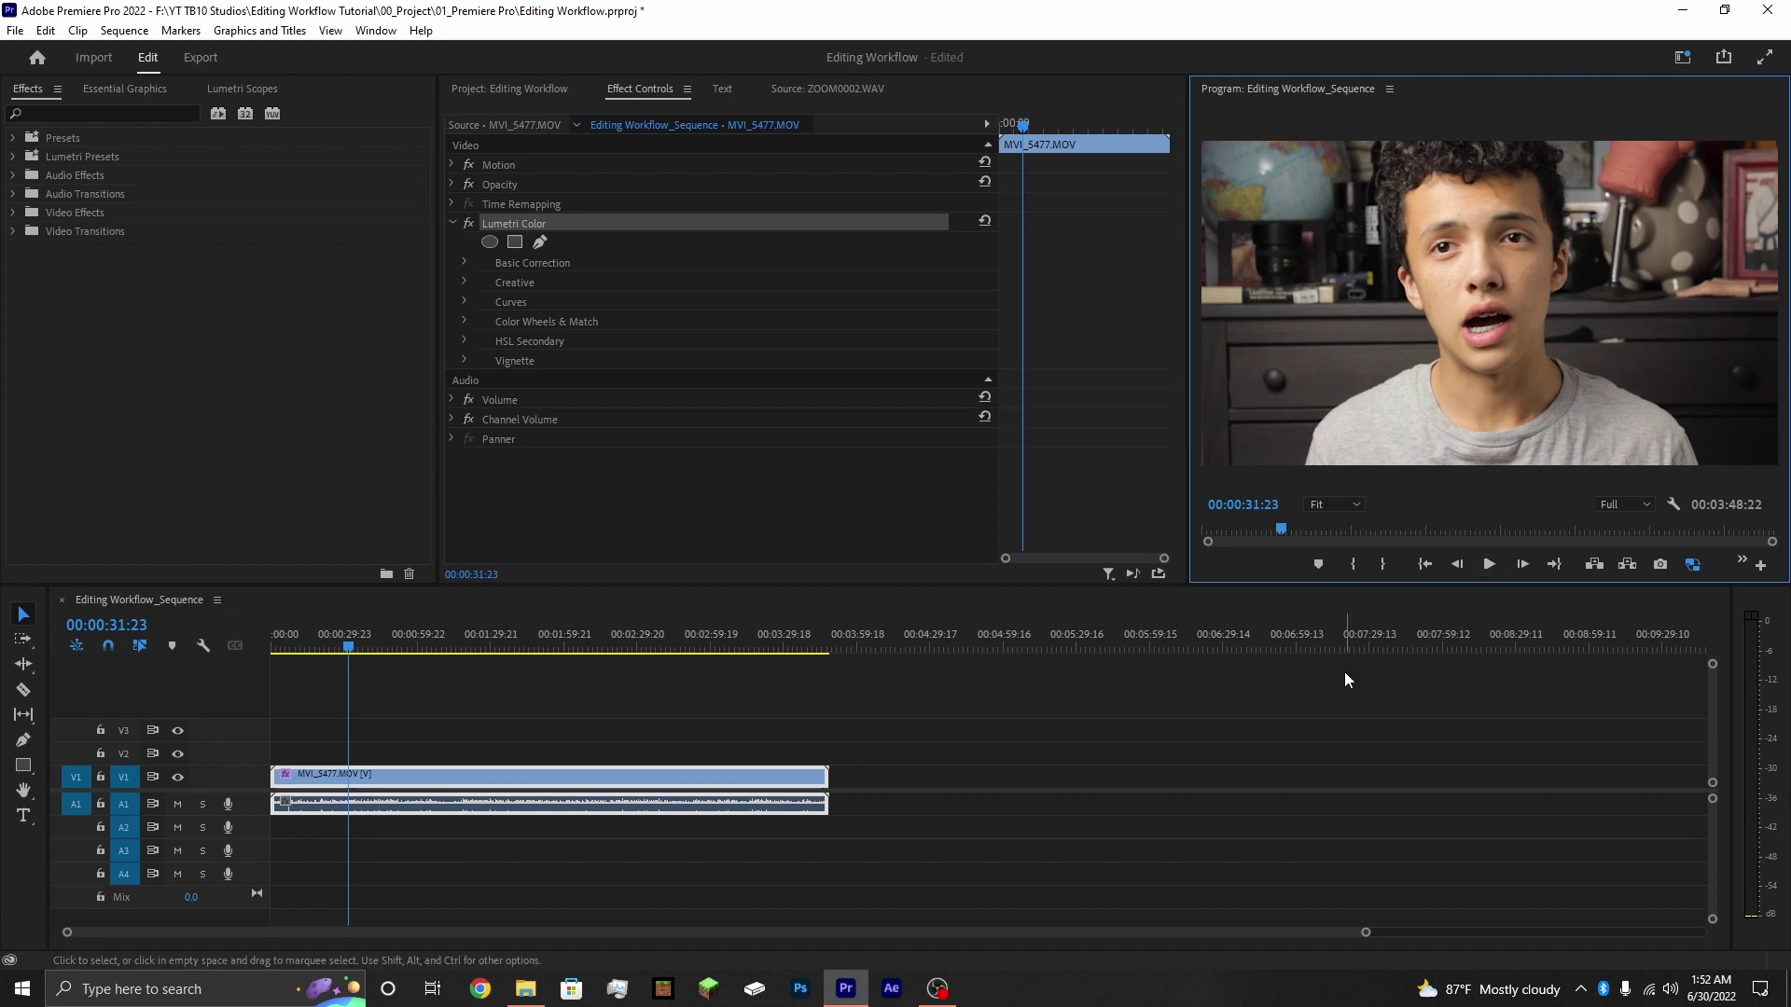
- Place ZOOM0002.WAV from the 02_Audio bin onto audio track A2
click(496, 89)
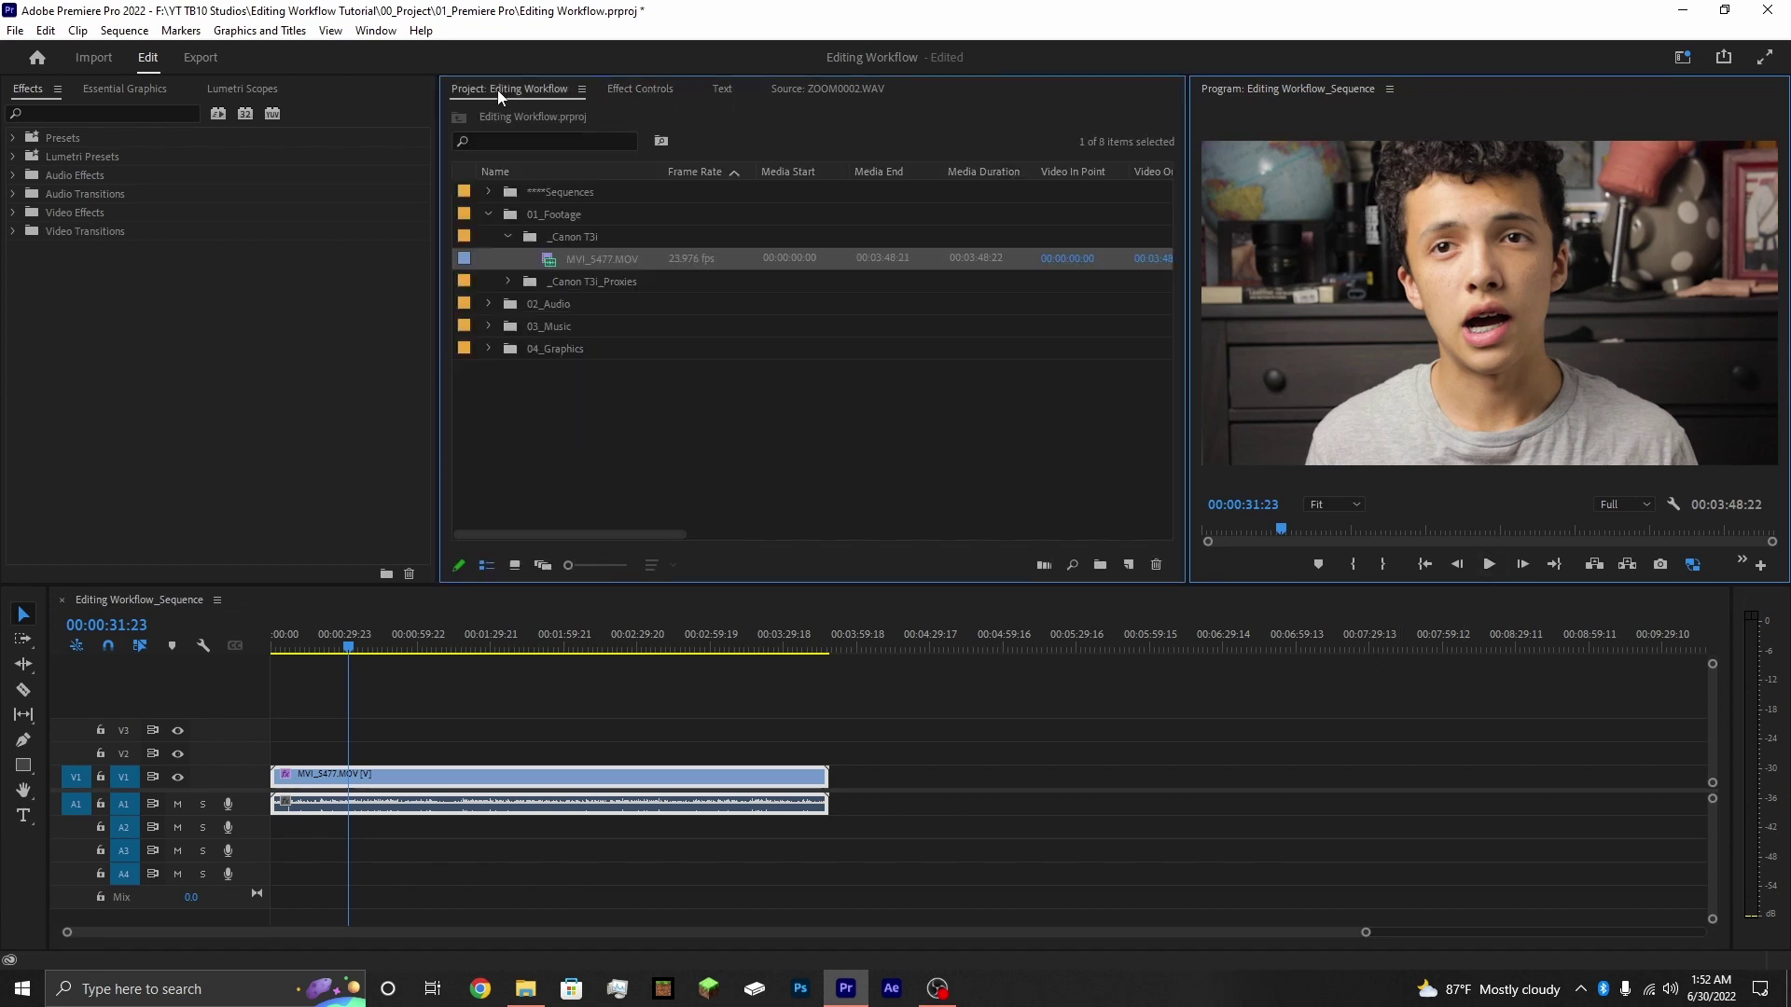
click(489, 212)
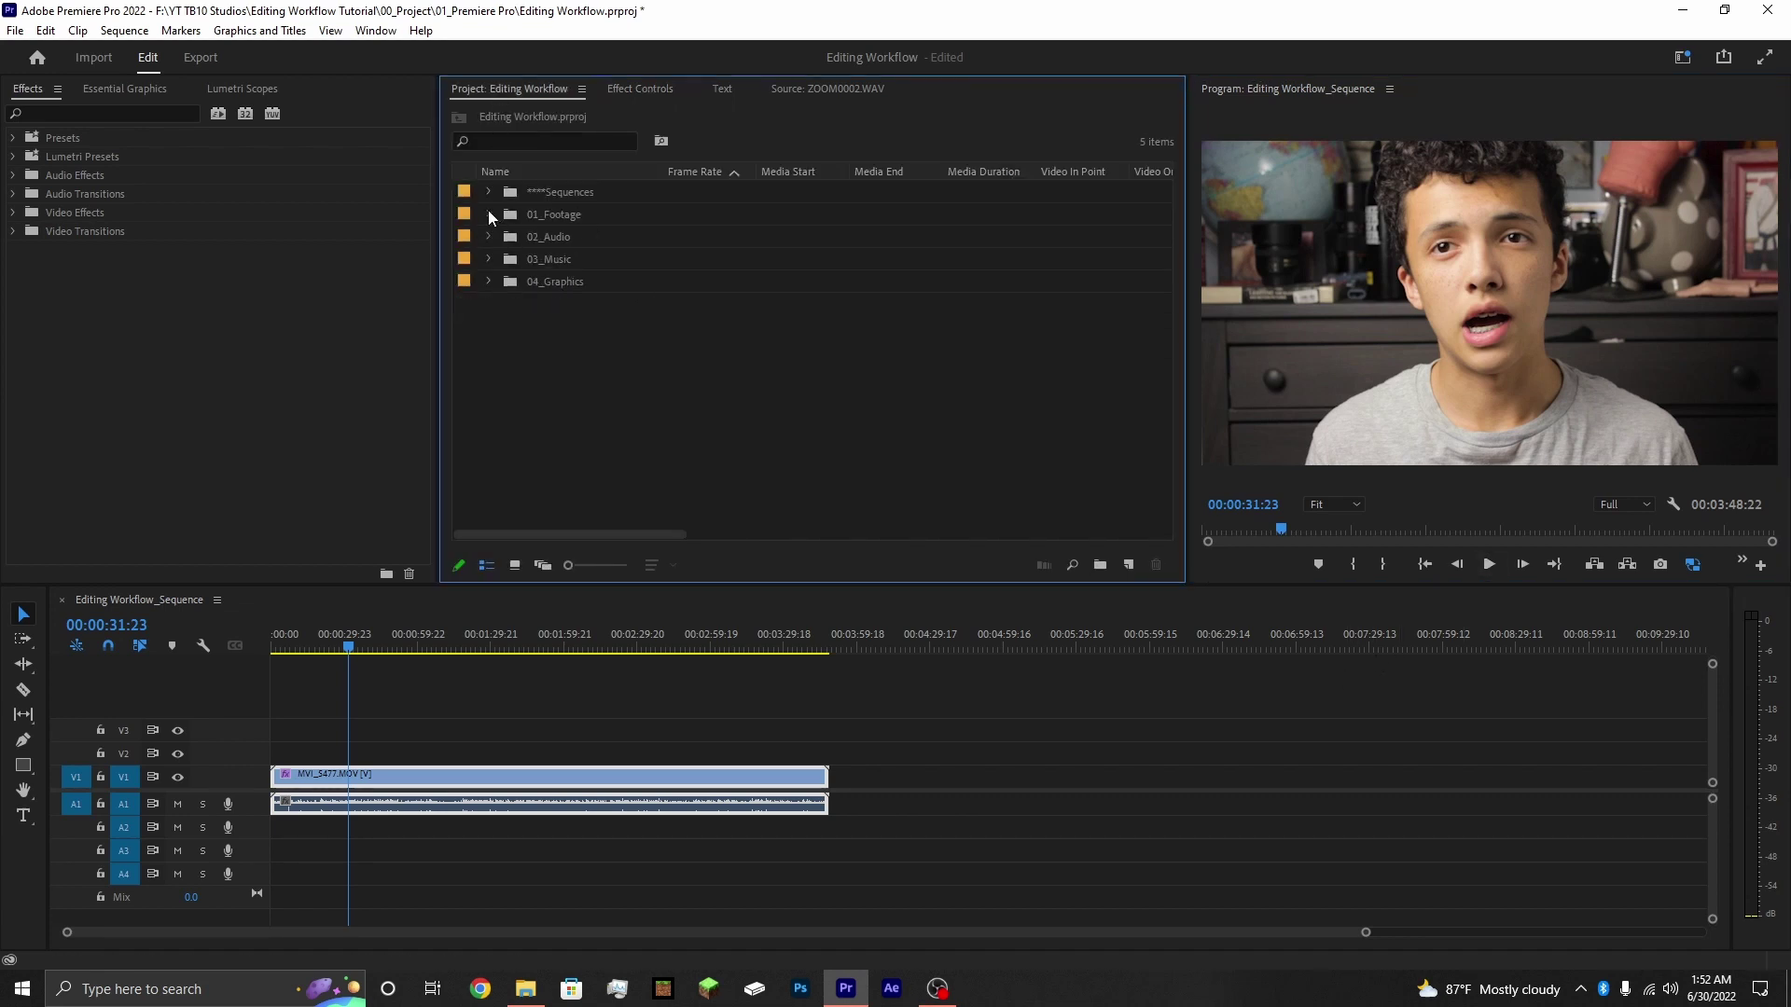
click(489, 235)
drag(559, 261, 278, 825)
- Select the video and both audio clips and synchronize them by audio
drag(508, 712, 584, 879)
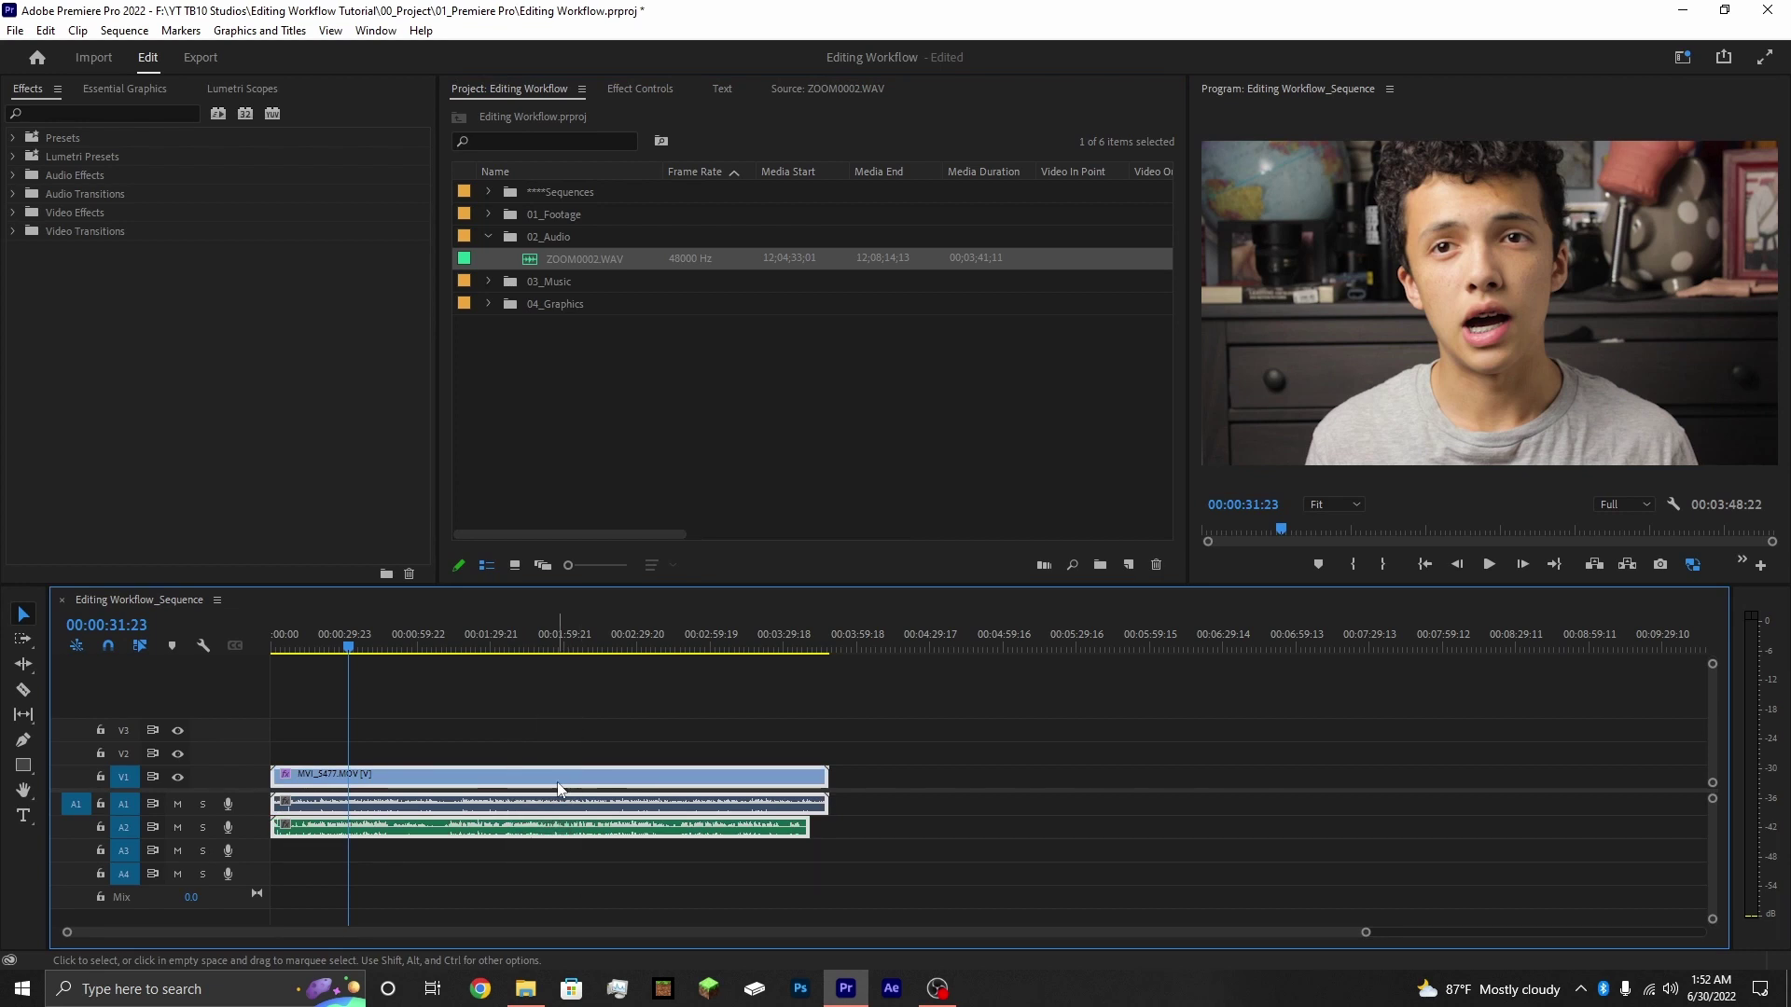
right_click(656, 777)
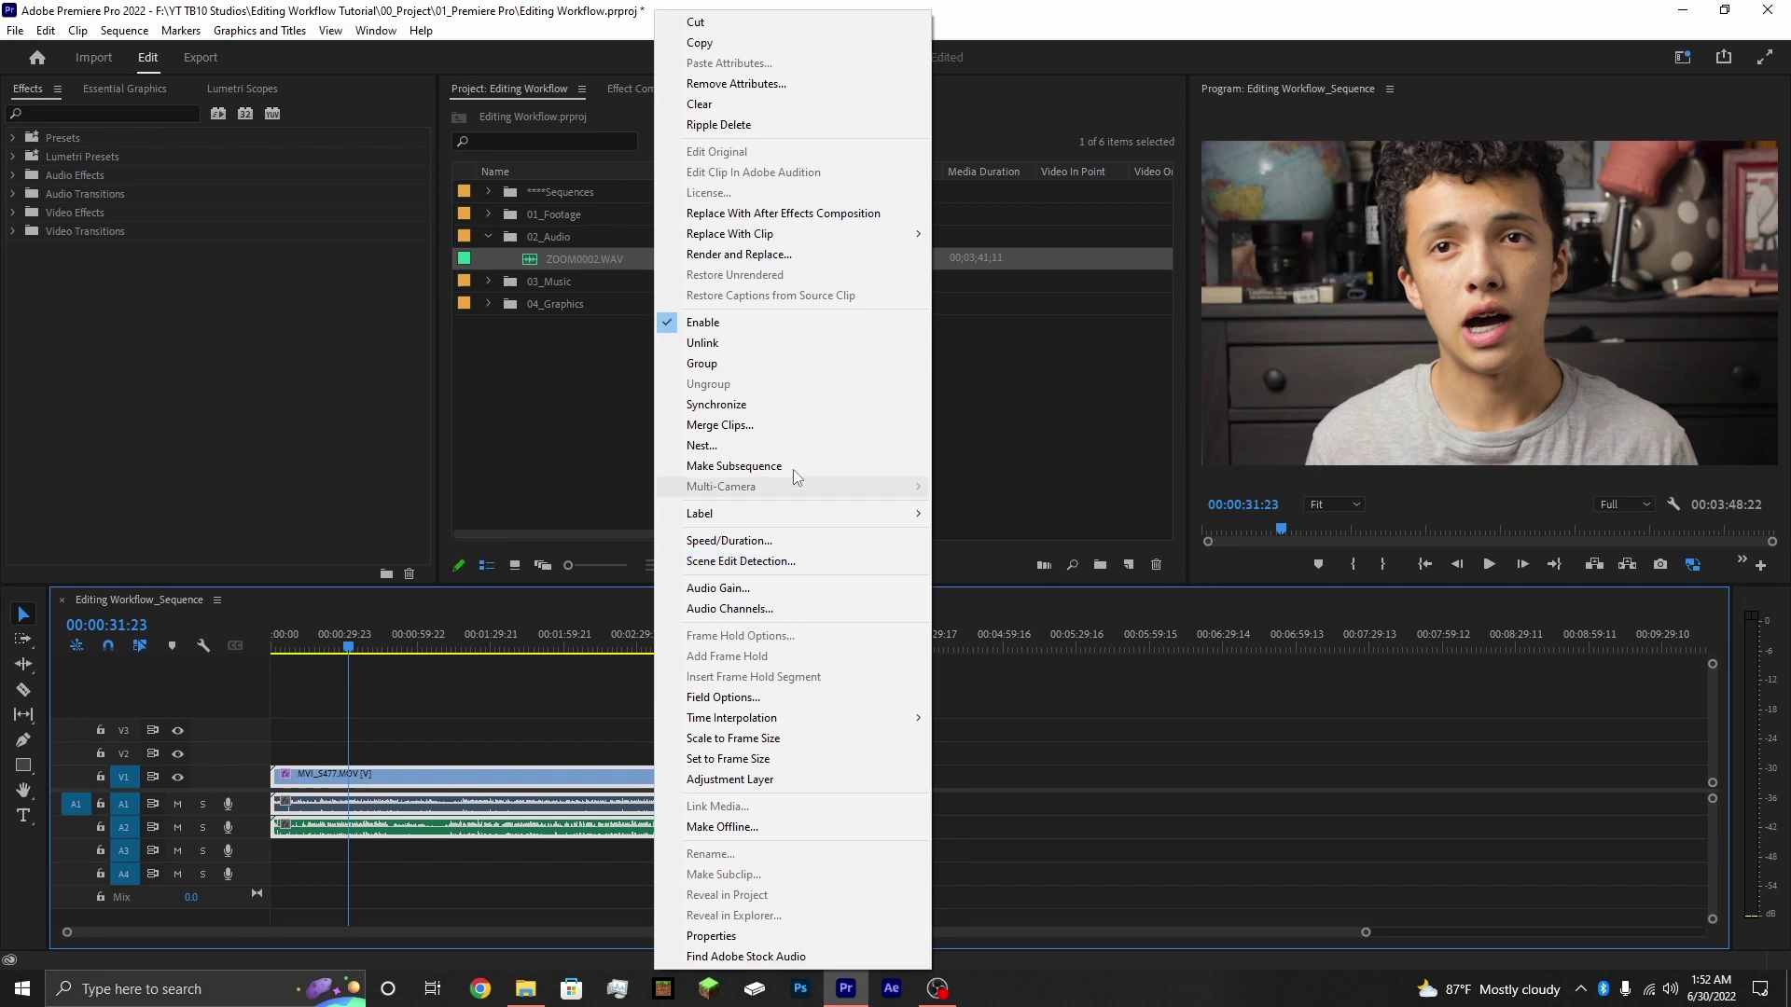
click(753, 404)
click(777, 434)
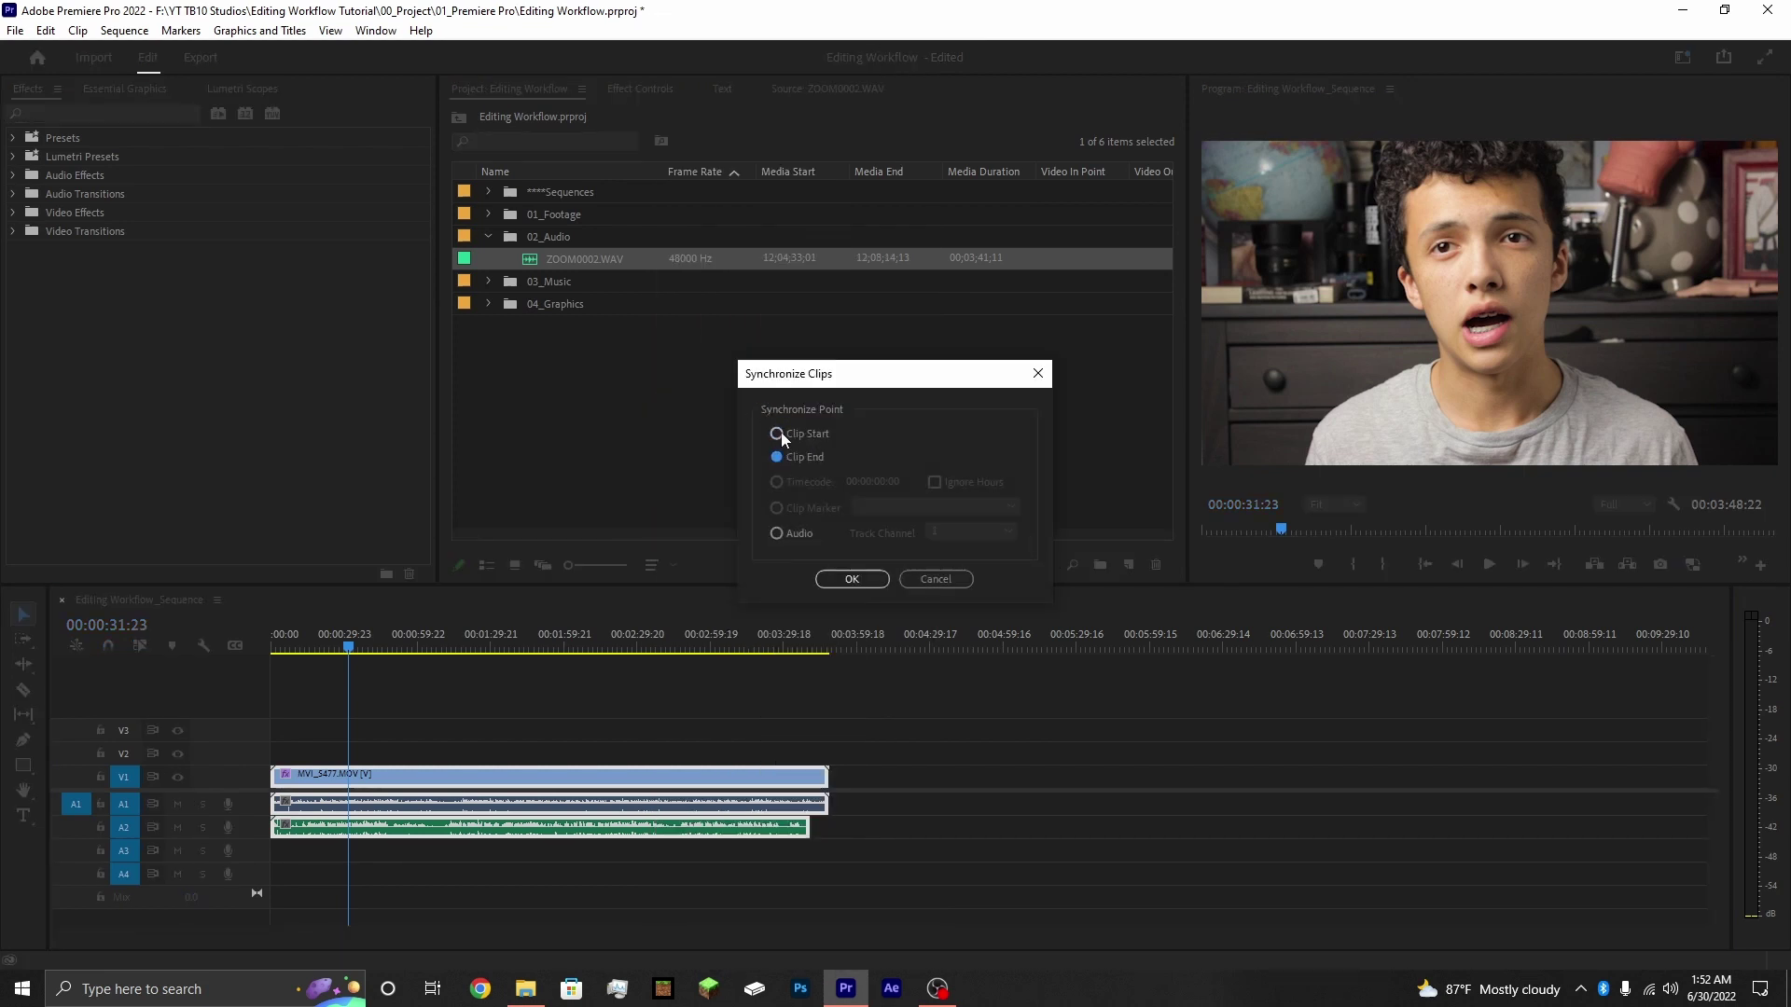
click(776, 533)
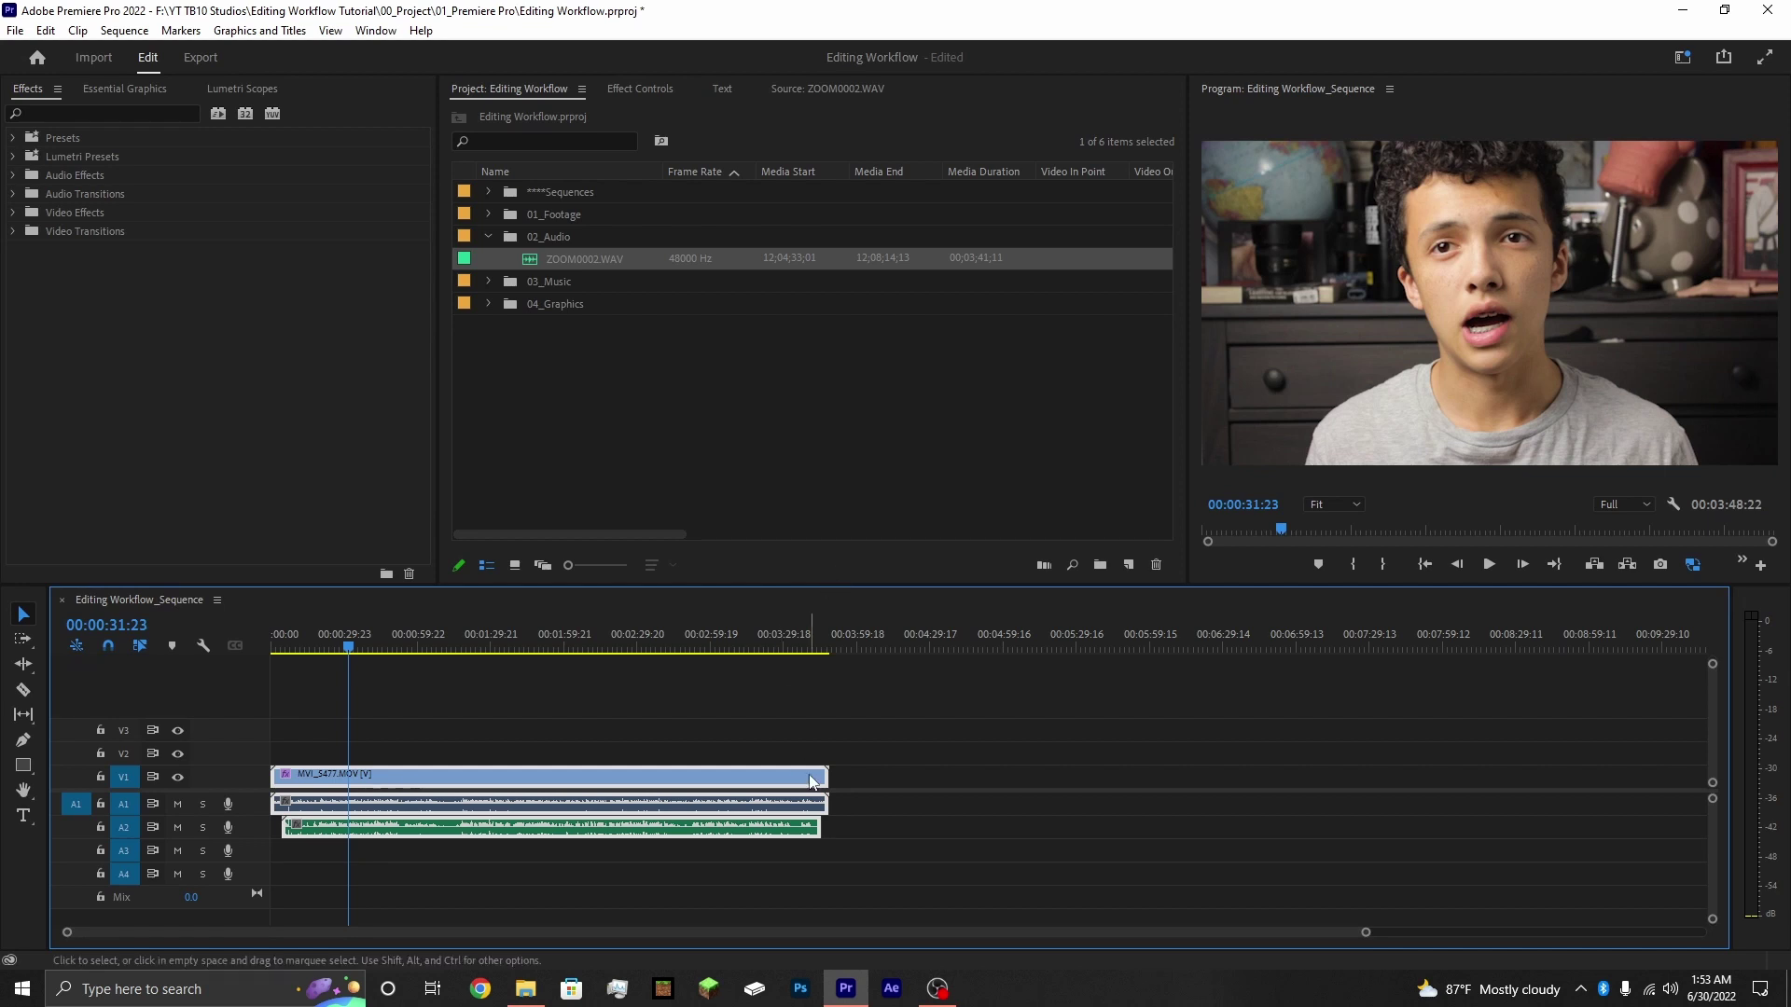
- Move ZOOM0002.WAV onto audio track A1 and trim its end slightly
mouse_move(628, 838)
mouse_down()
mouse_move(639, 821)
mouse_move(640, 871)
mouse_move(632, 830)
mouse_up()
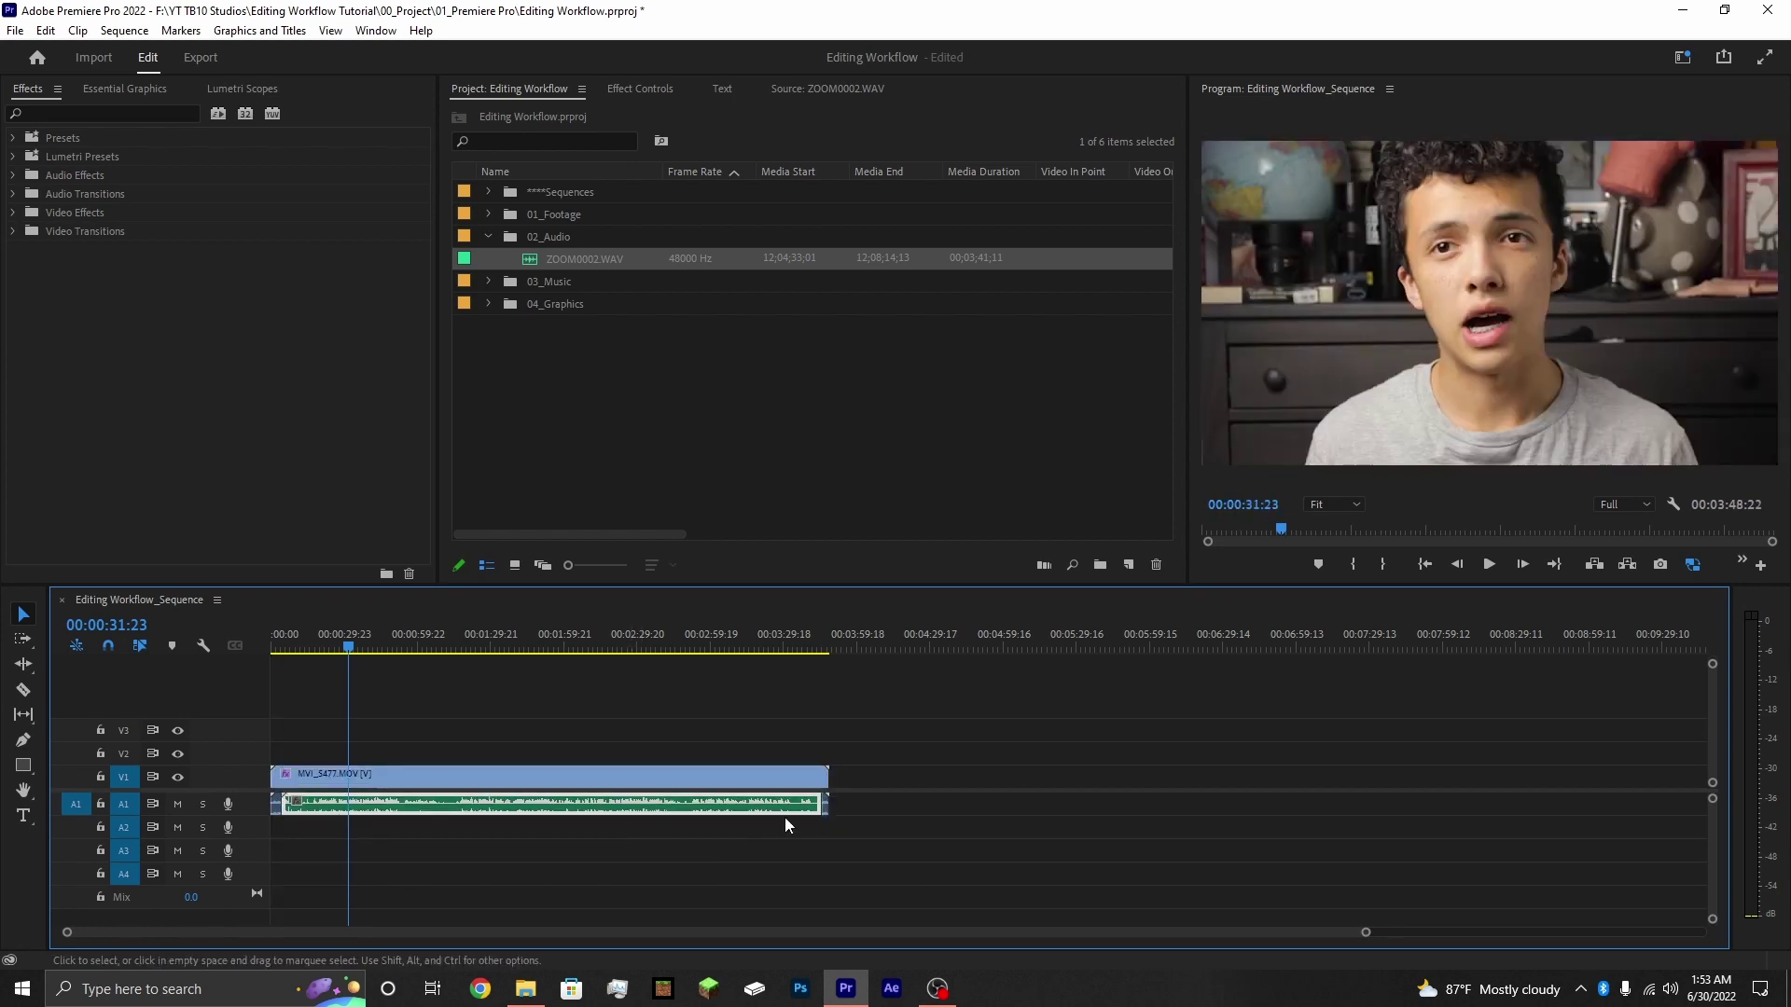
click(826, 807)
drag(825, 808, 821, 808)
- Show Effect Controls for ZOOM0002.WAV, with the Lumetri and Volume settings collapsed
click(277, 804)
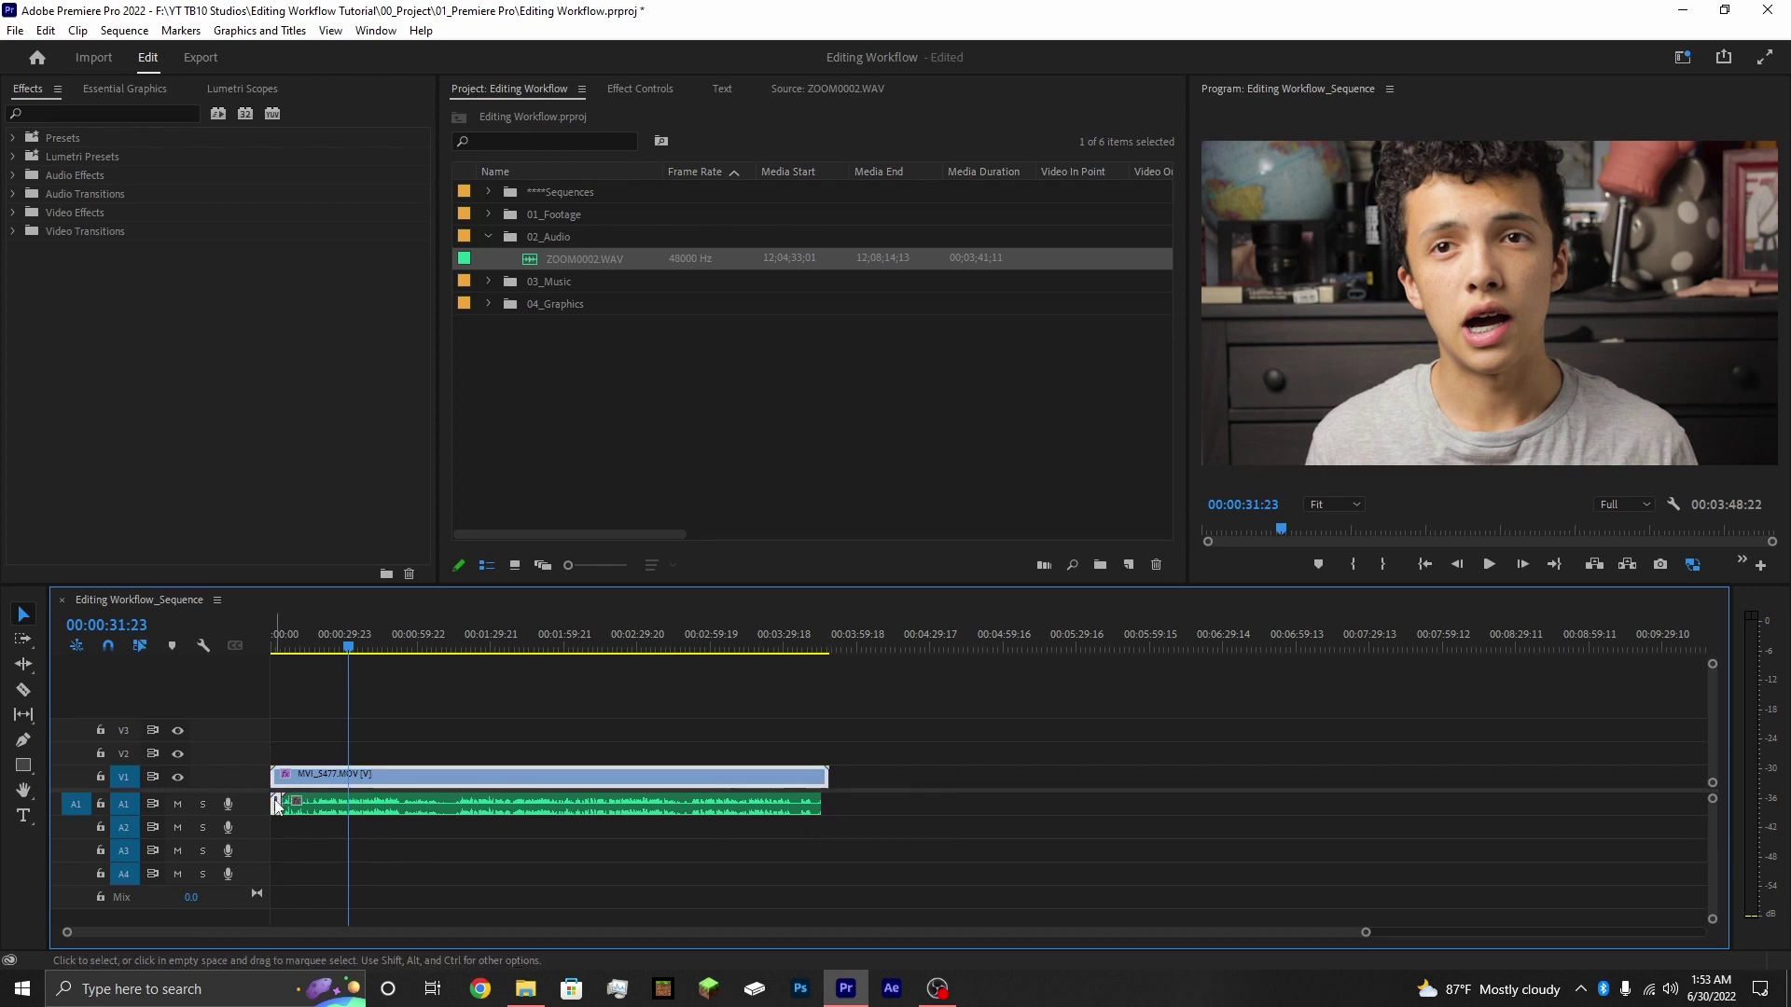
right_click(276, 806)
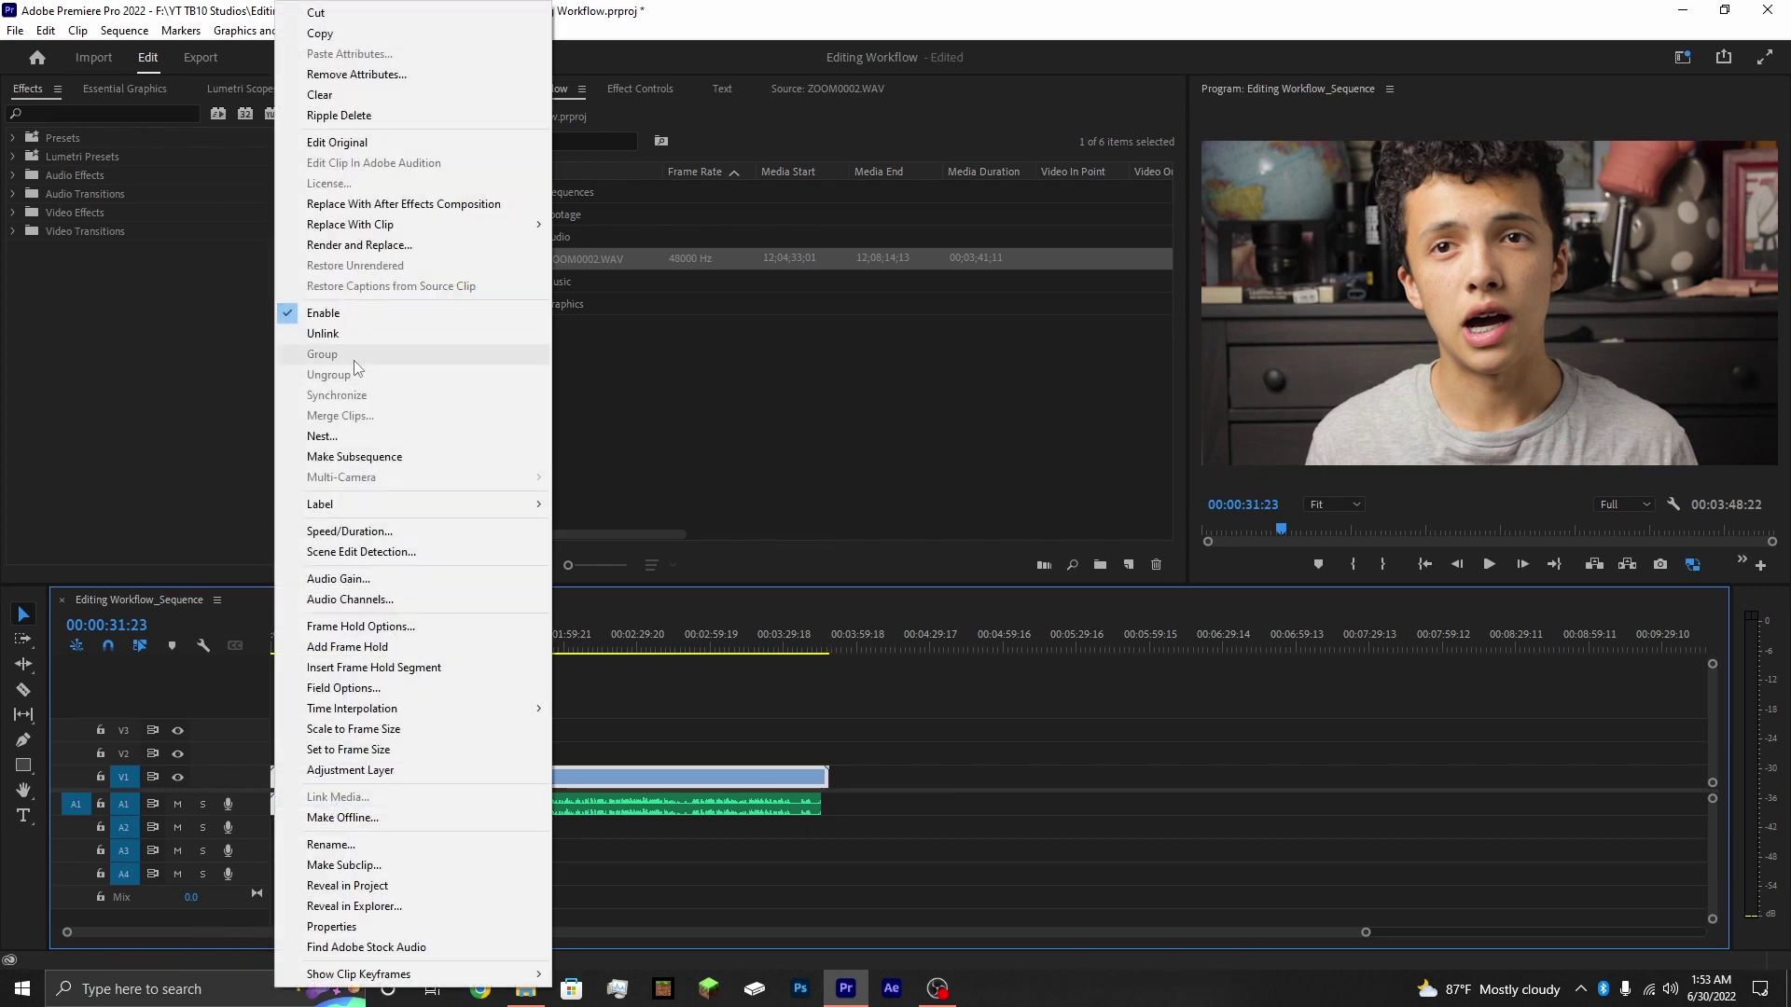
click(642, 65)
click(640, 89)
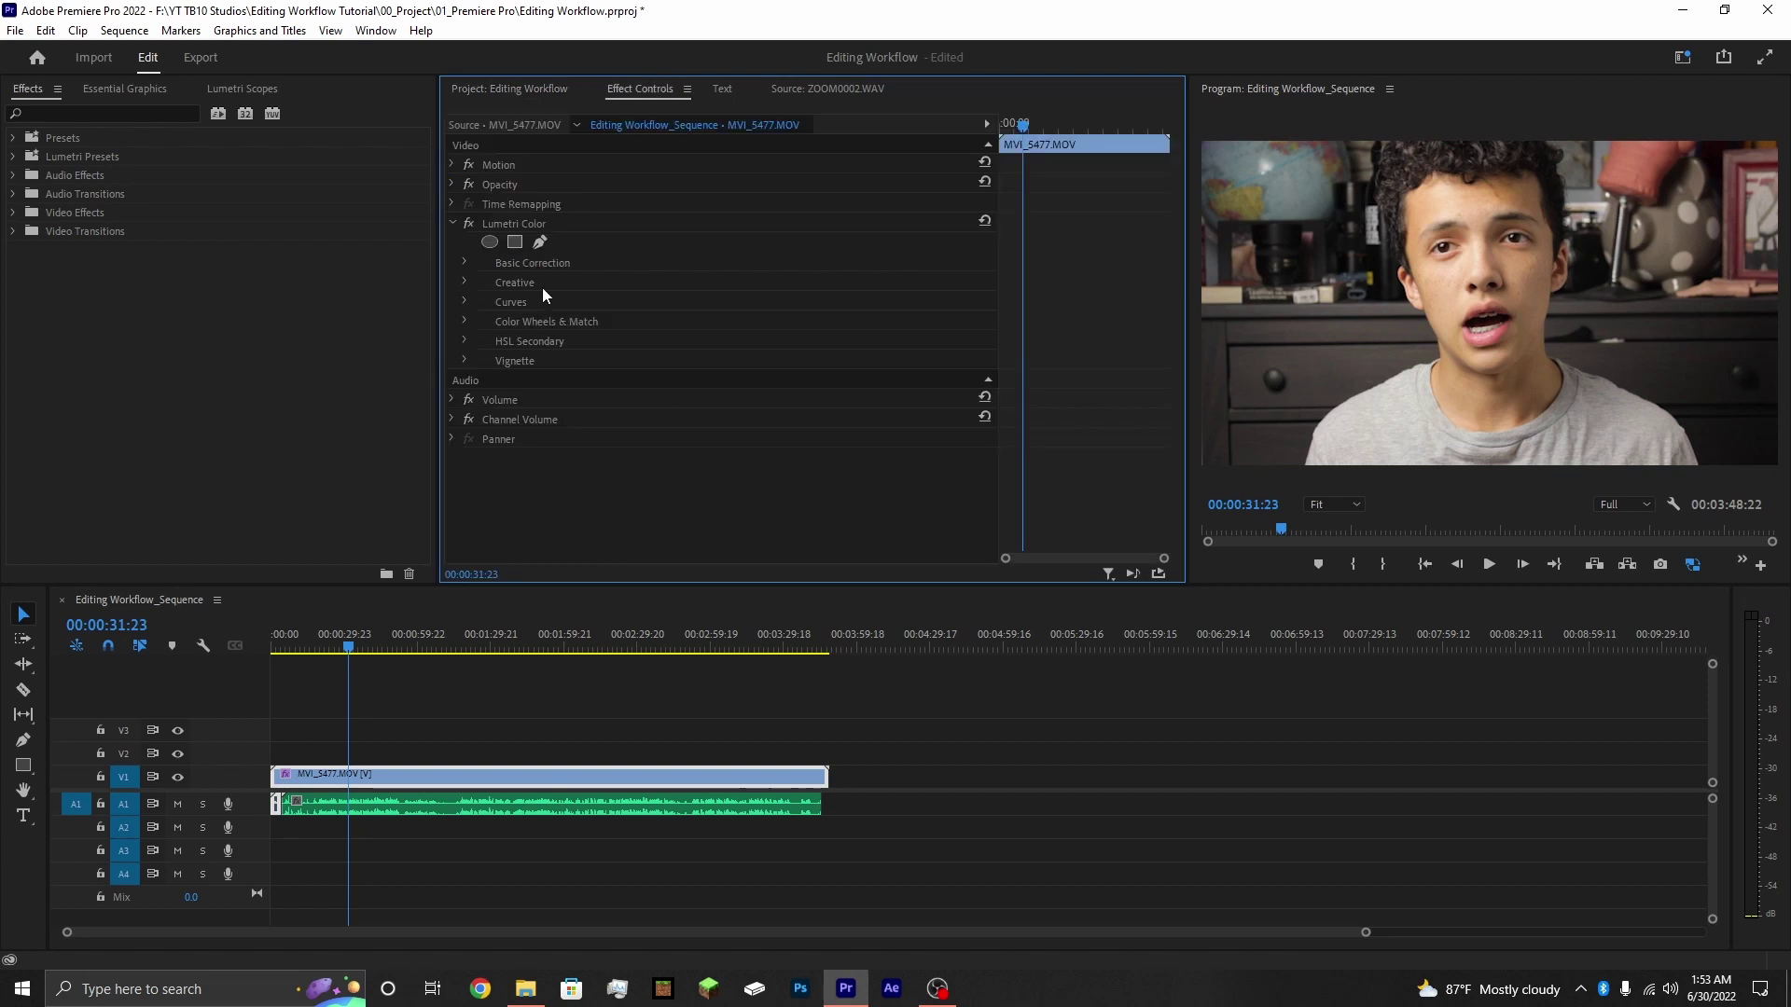
click(452, 223)
click(450, 262)
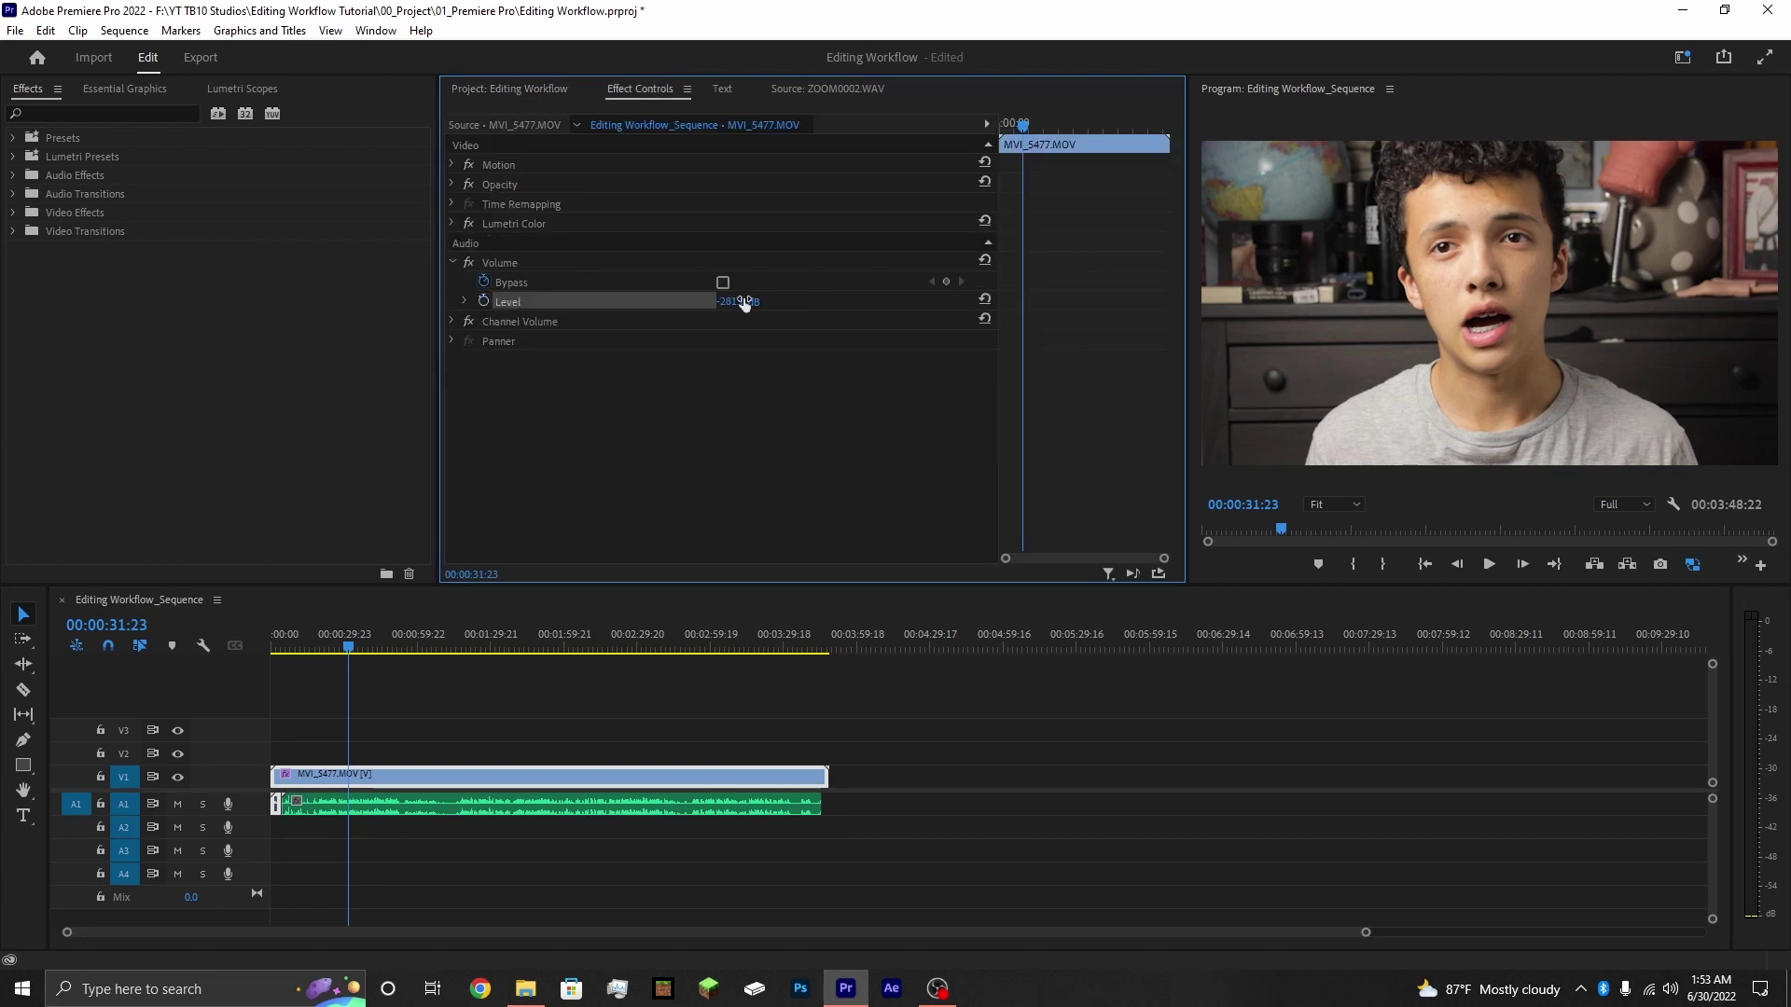
click(452, 263)
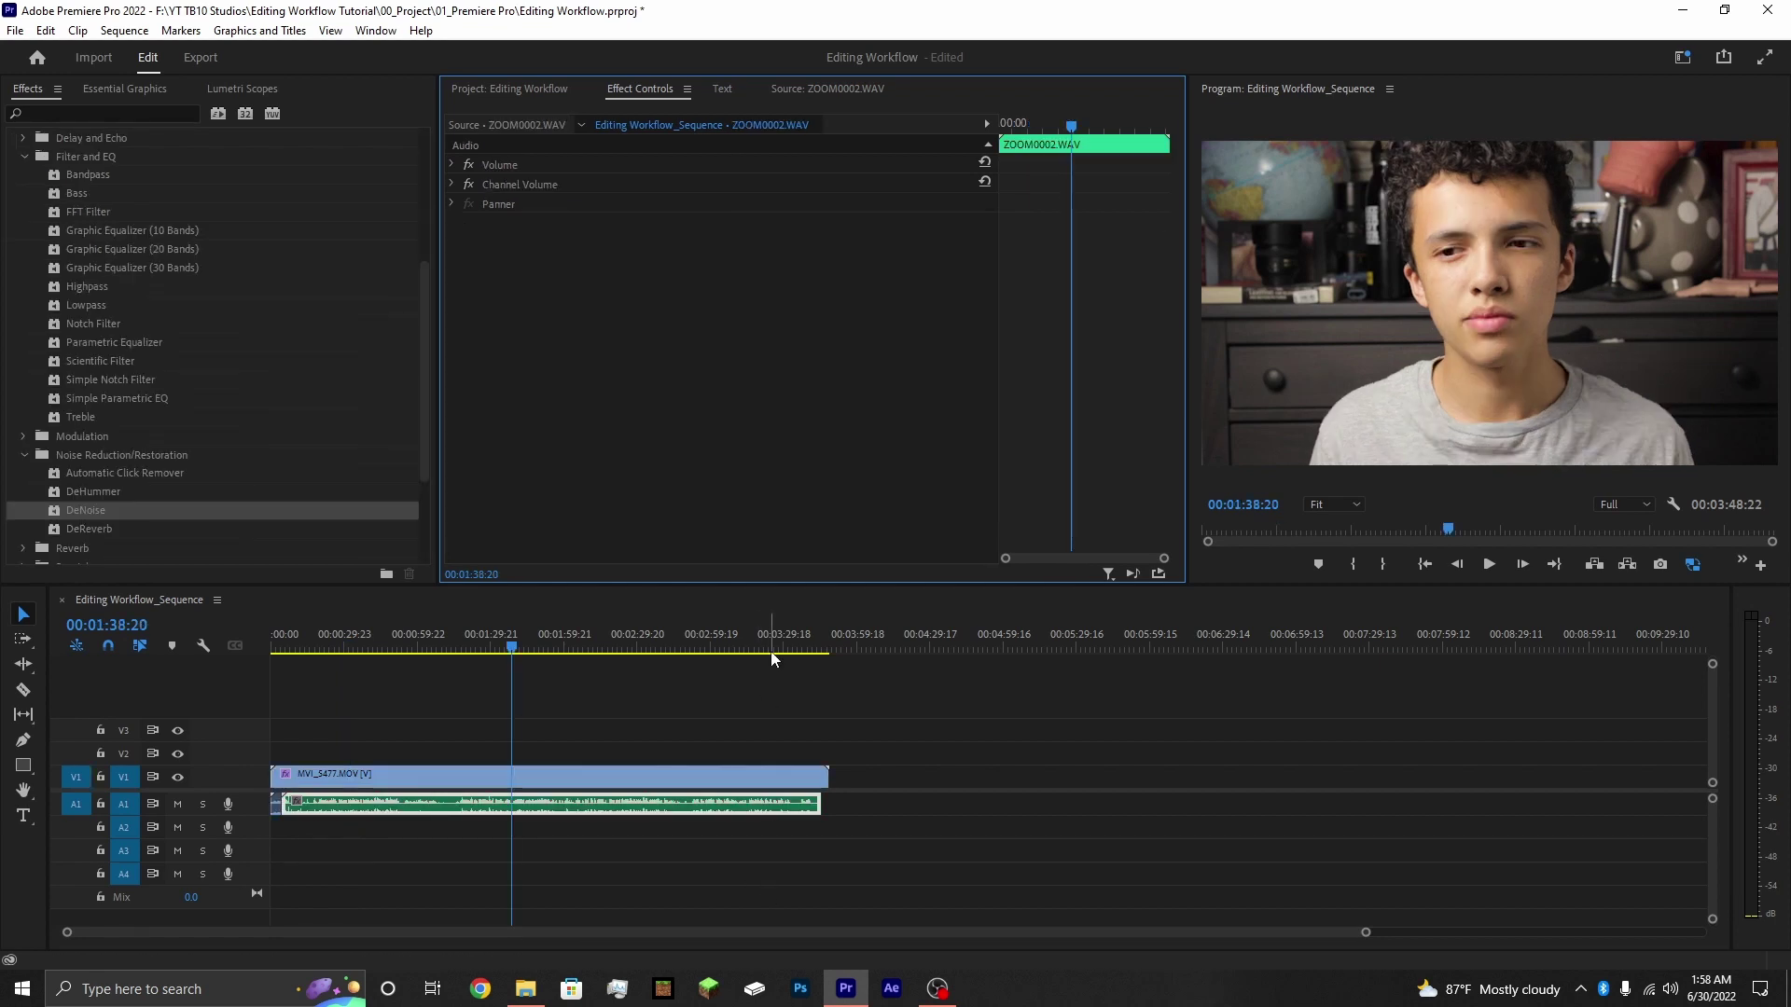
click(537, 93)
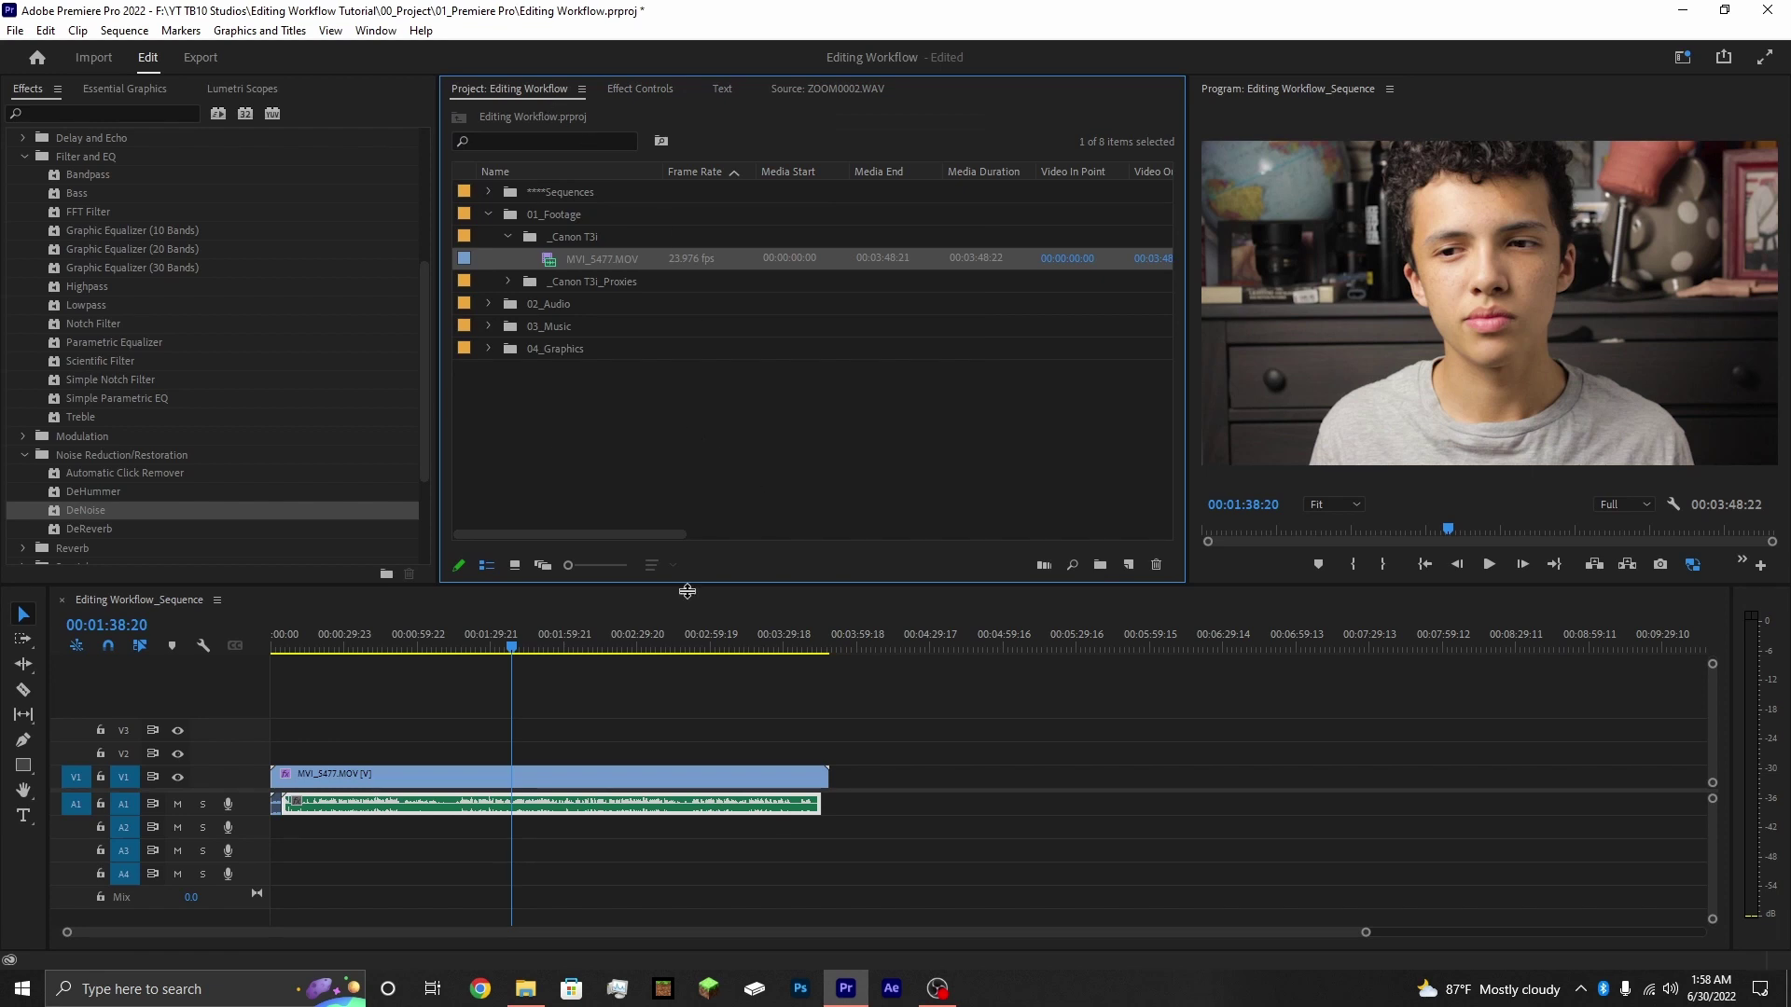
click(634, 89)
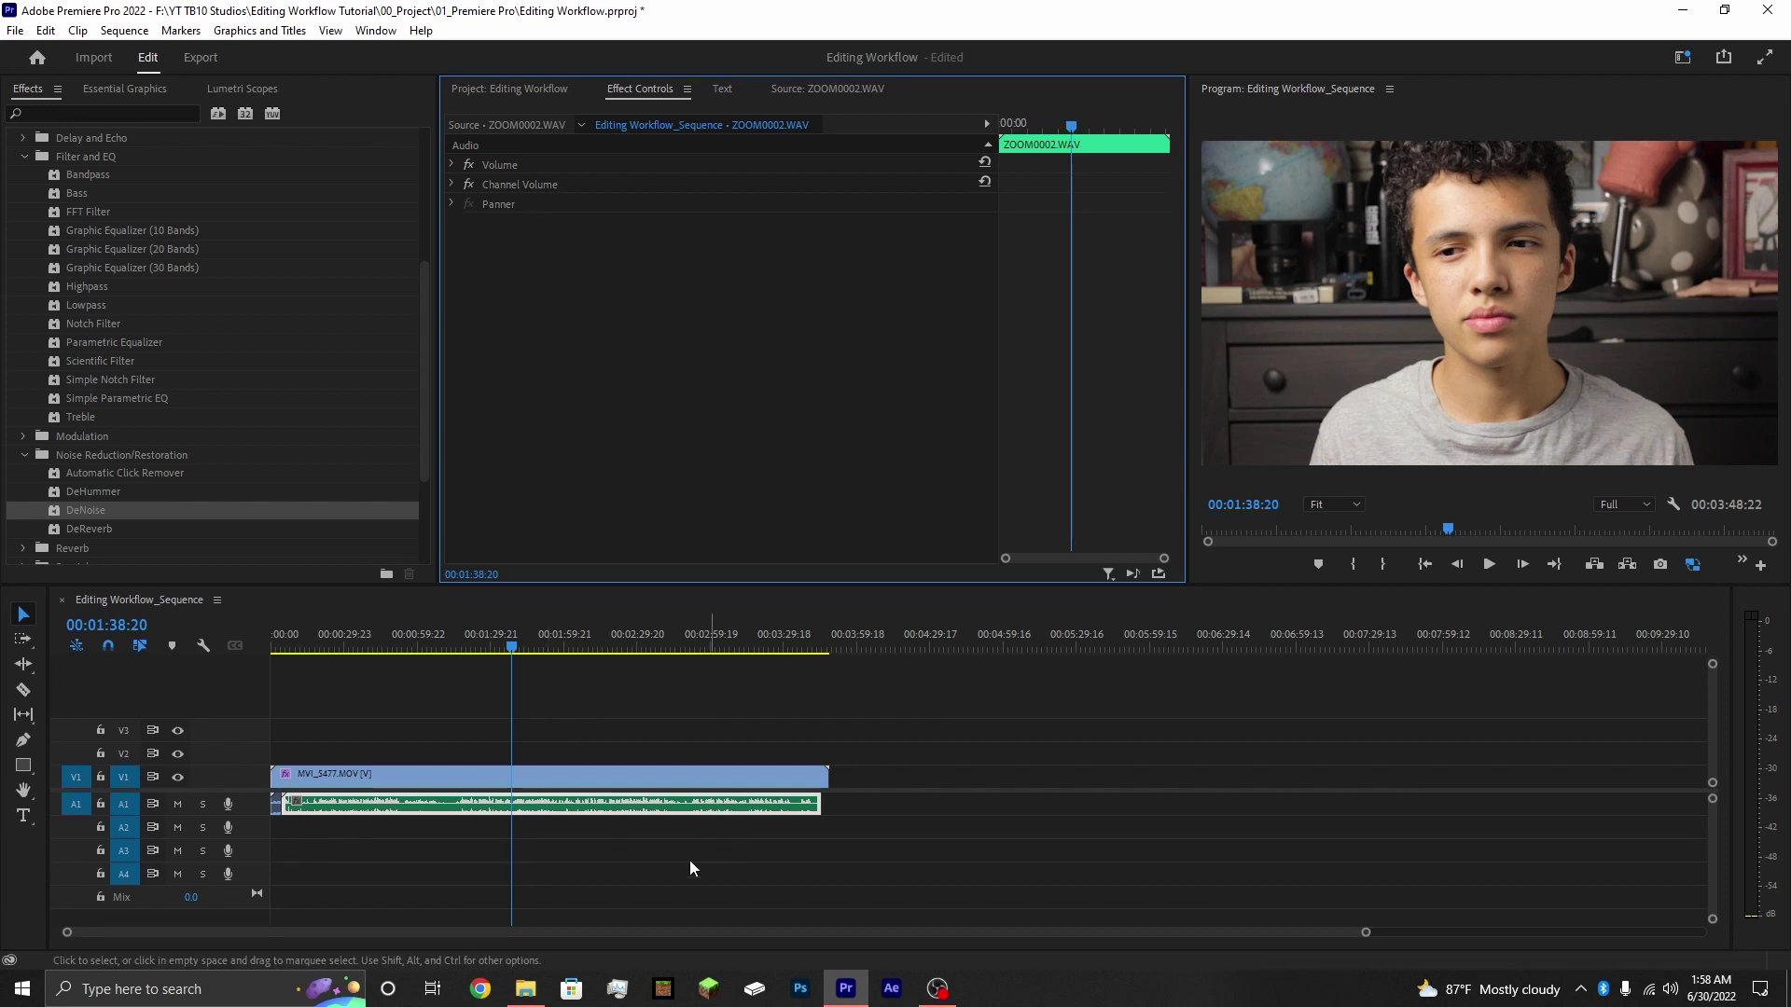
- Play the sequence to listen to the recorded voice
click(451, 809)
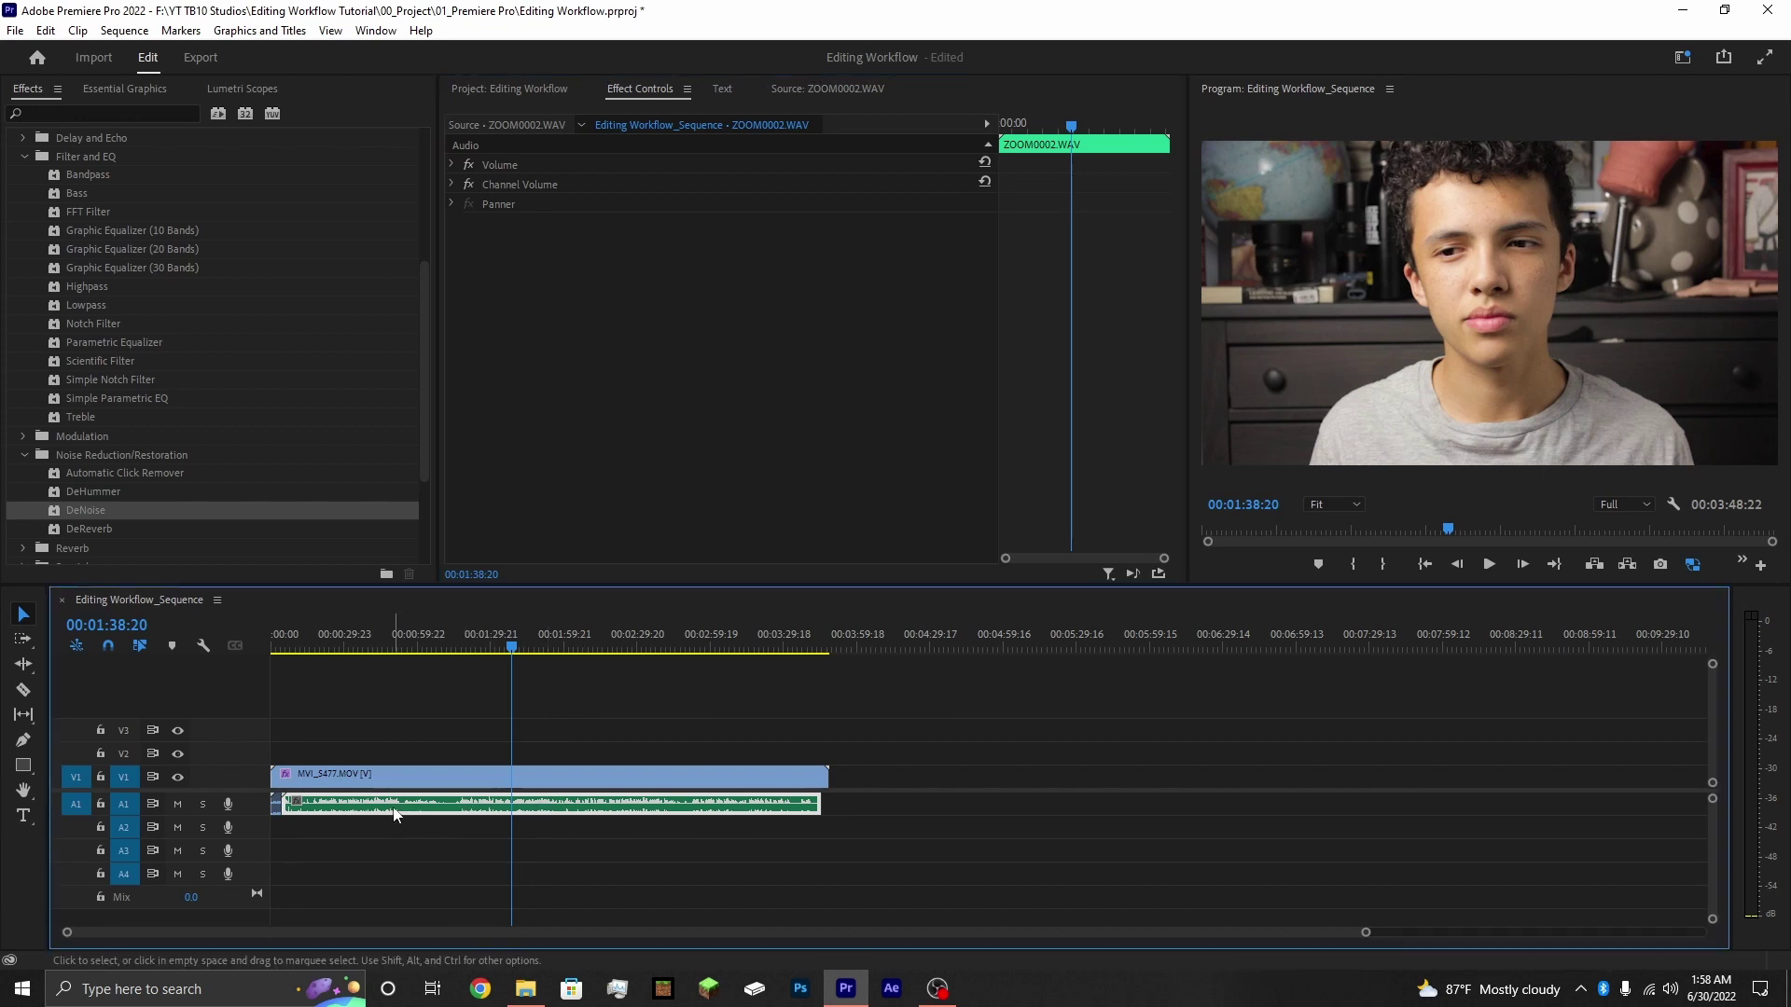
scroll(249, 351, up, 5)
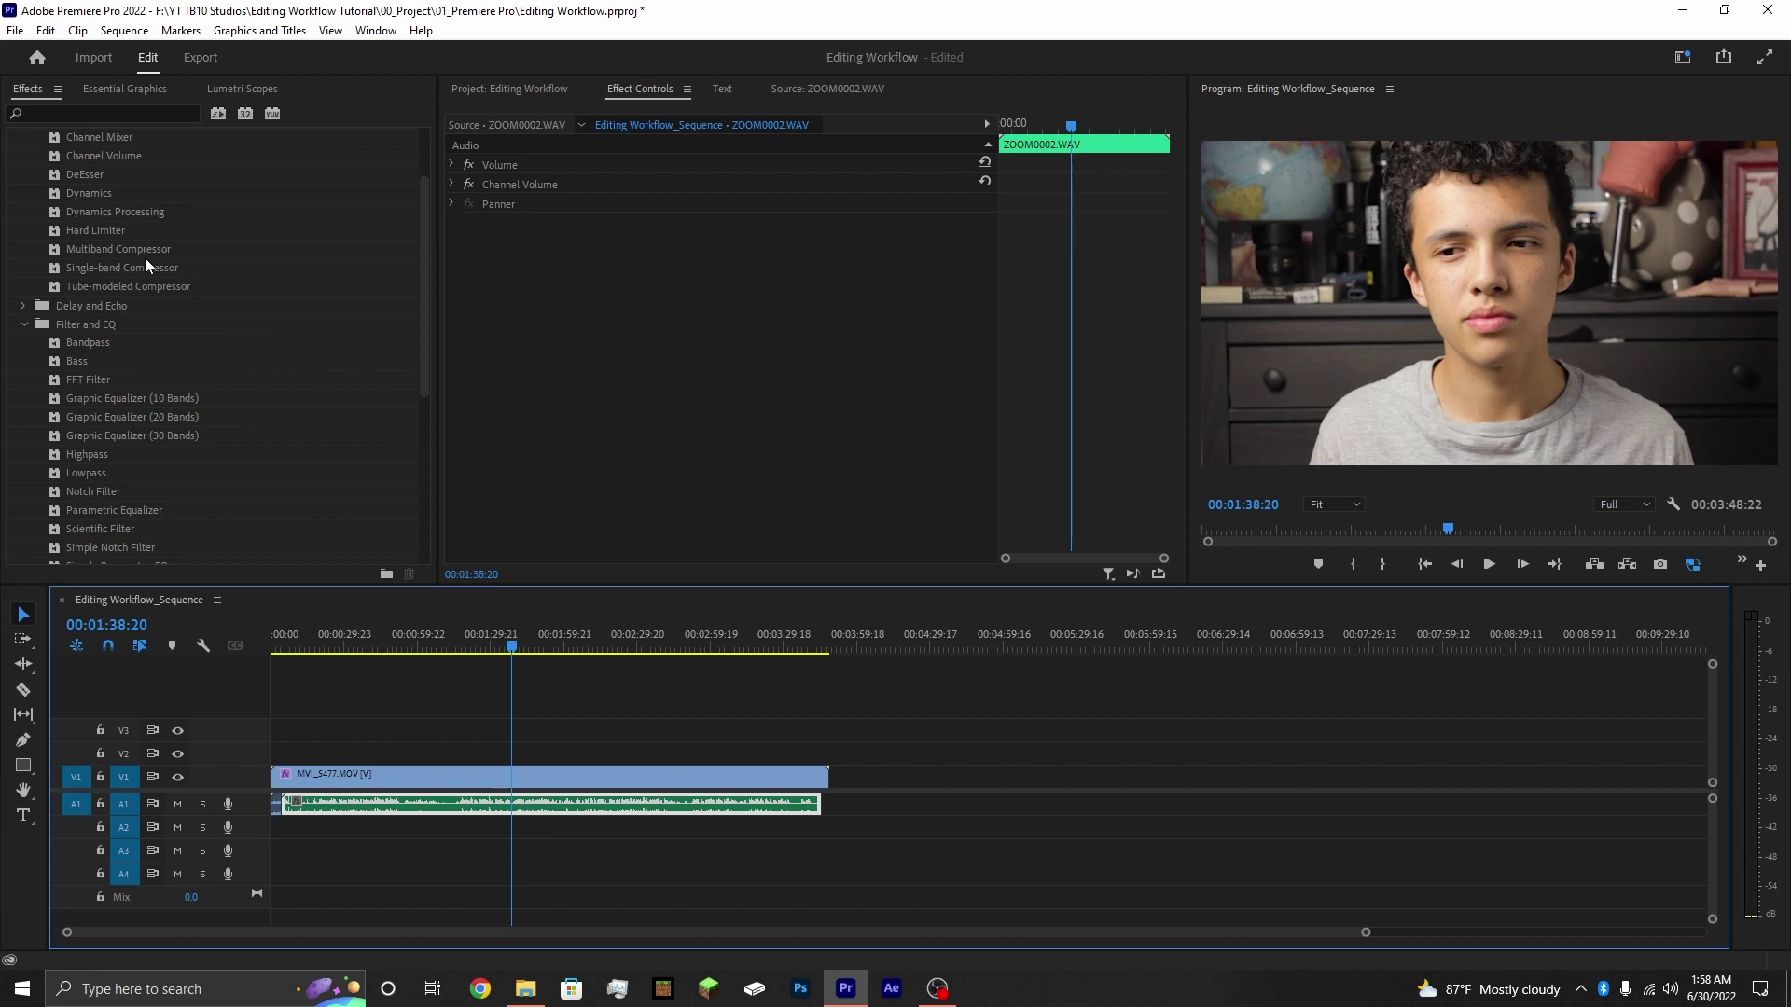
click(1488, 564)
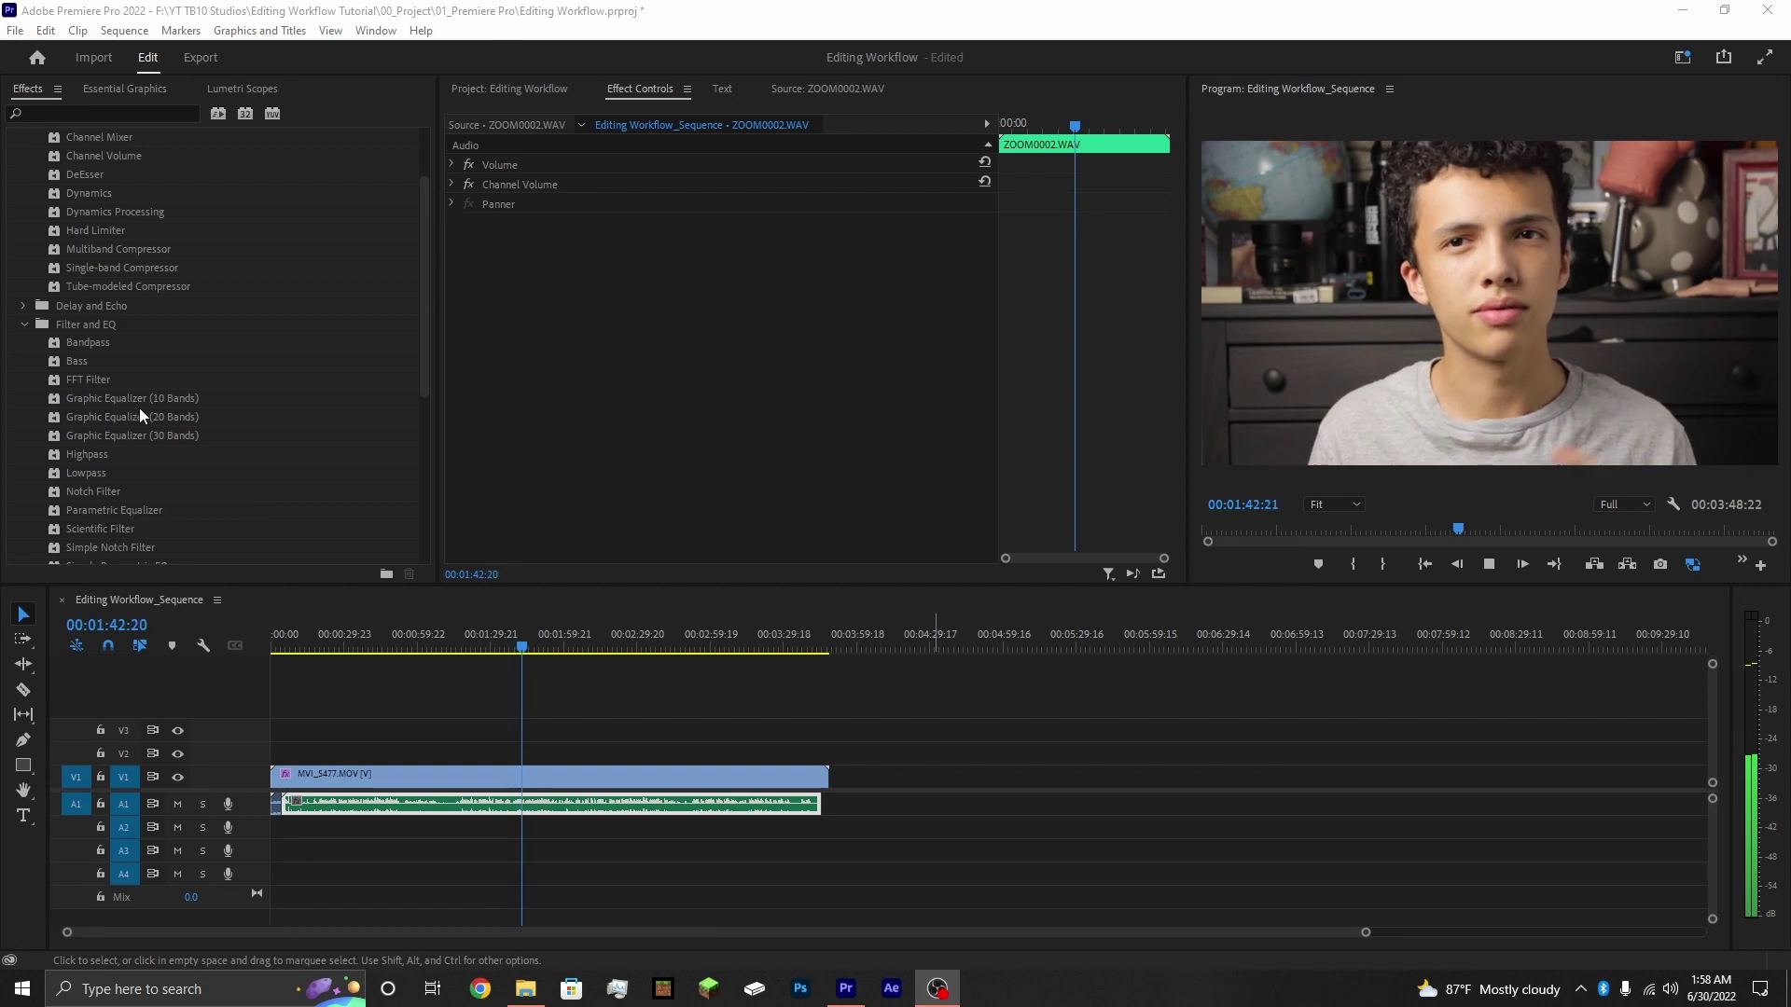
scroll(109, 306, up, 2)
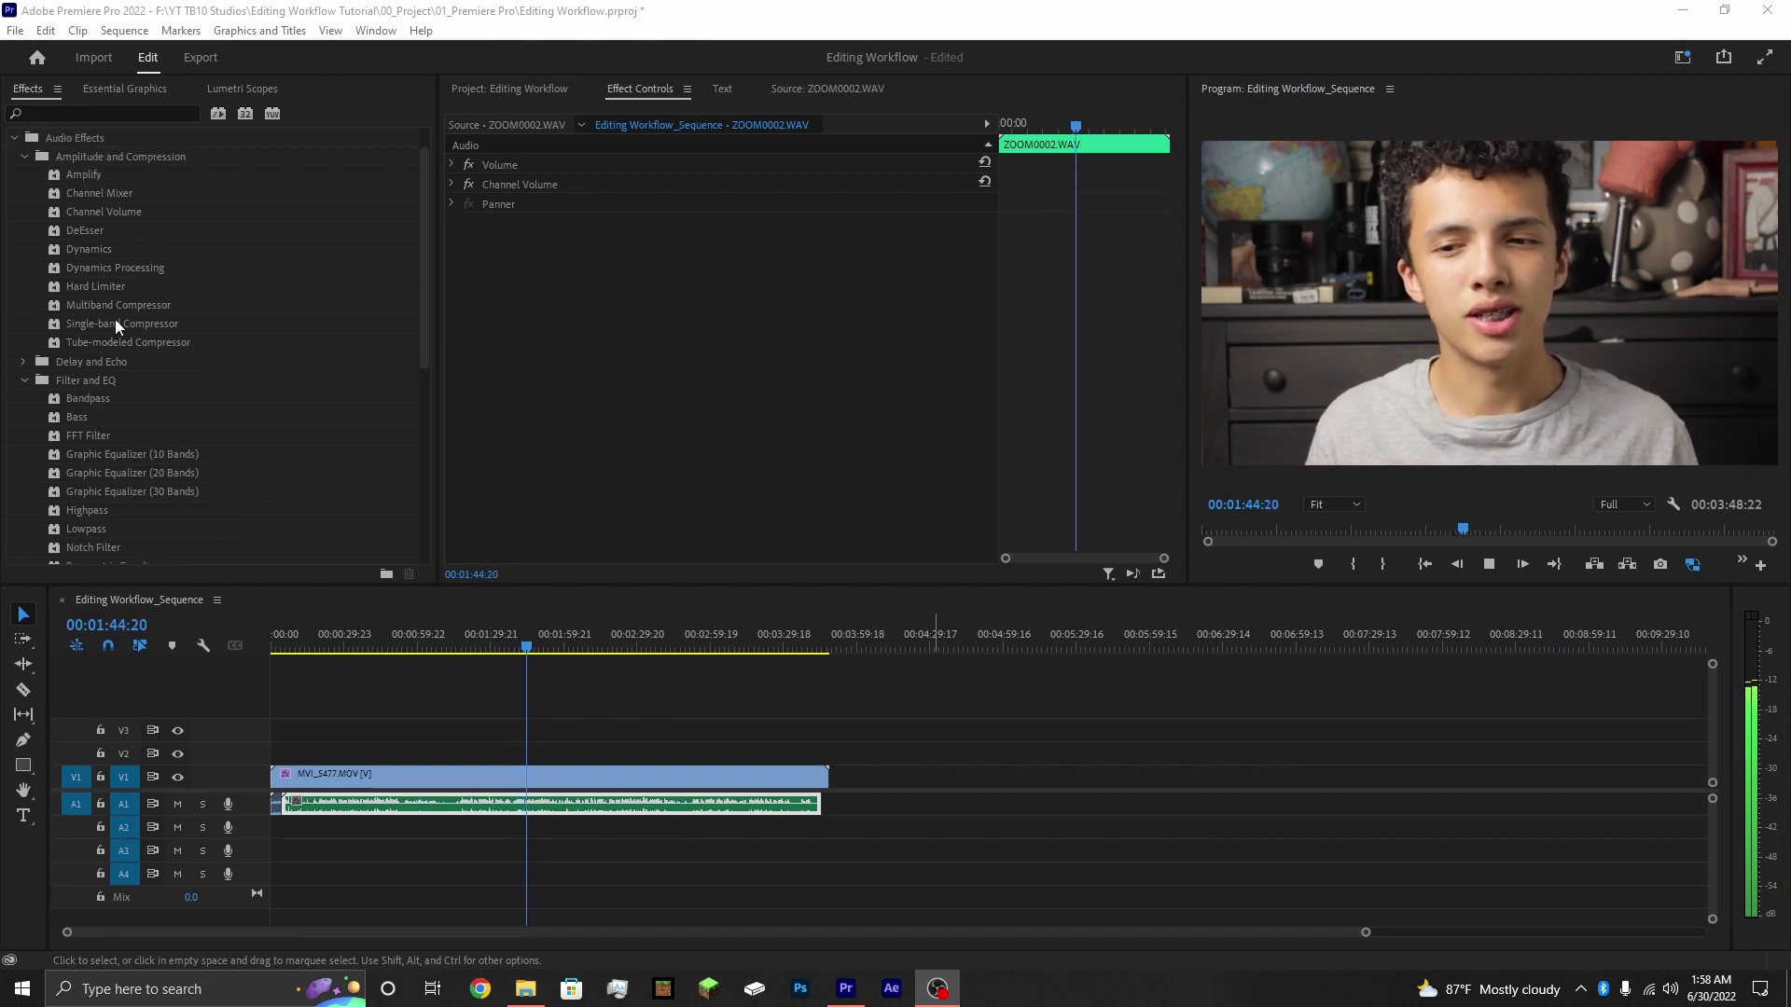
- Add a Single-band Compressor to ZOOM0002.WAV with the Voice Leveler preset
drag(115, 319, 720, 389)
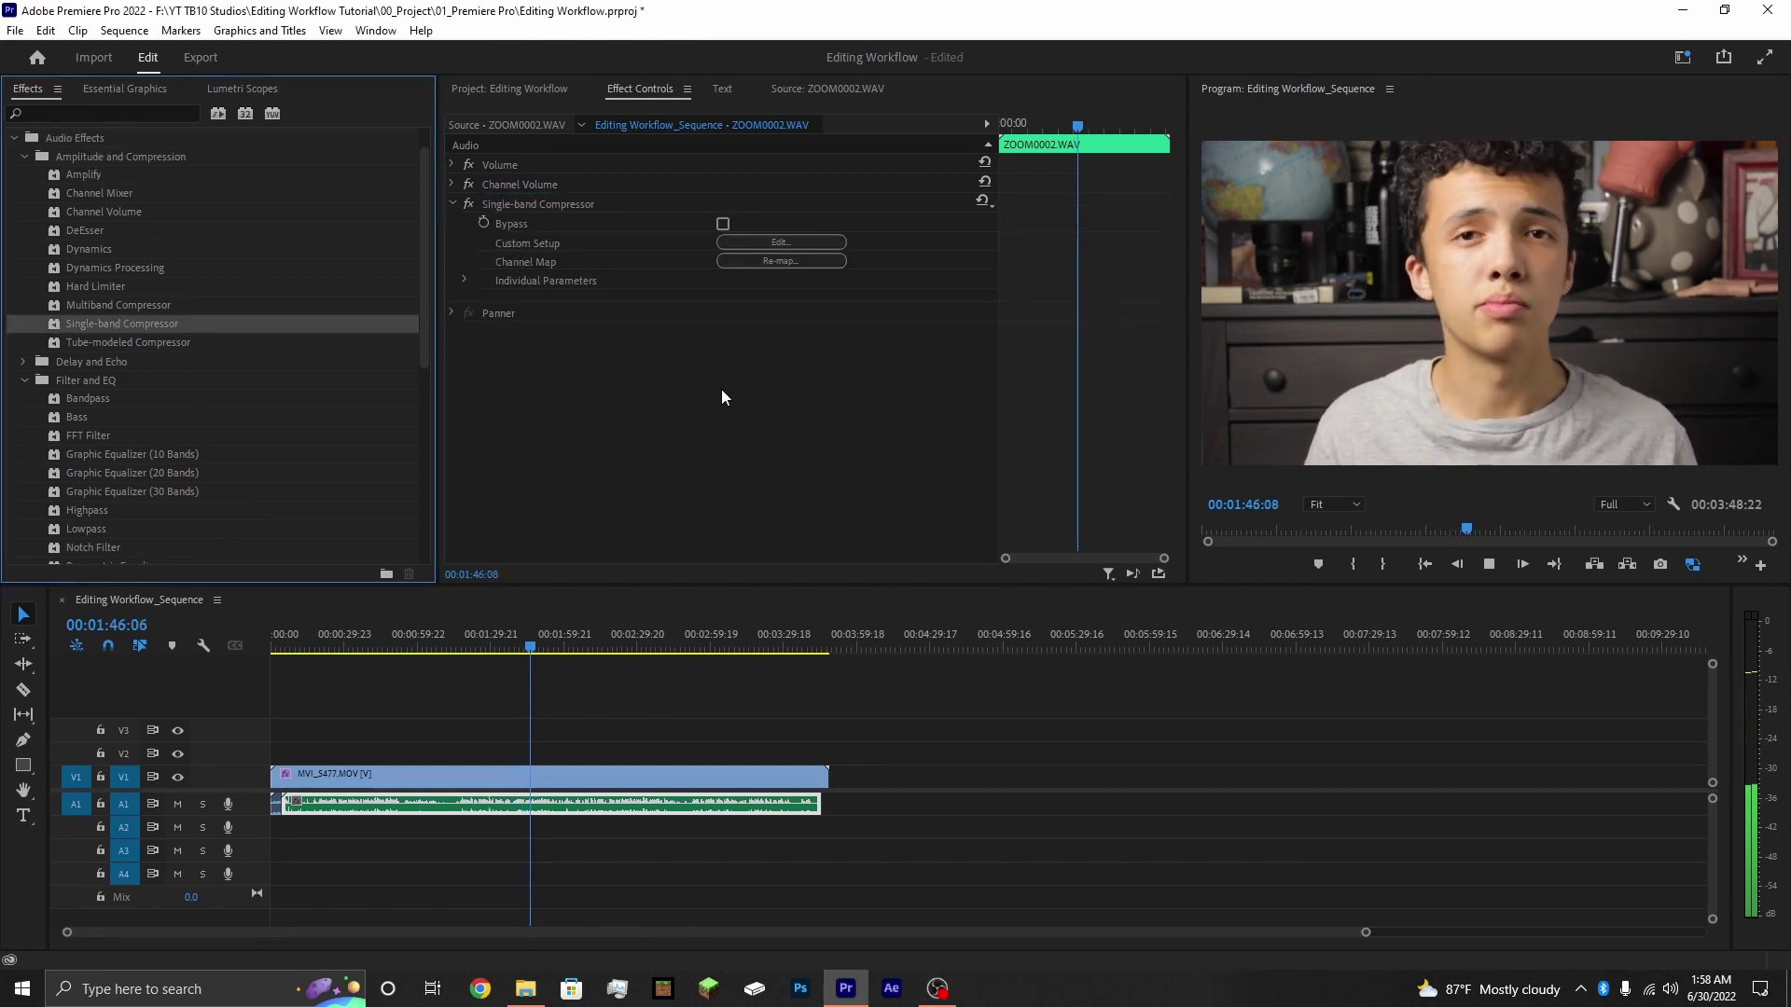
click(780, 243)
click(856, 408)
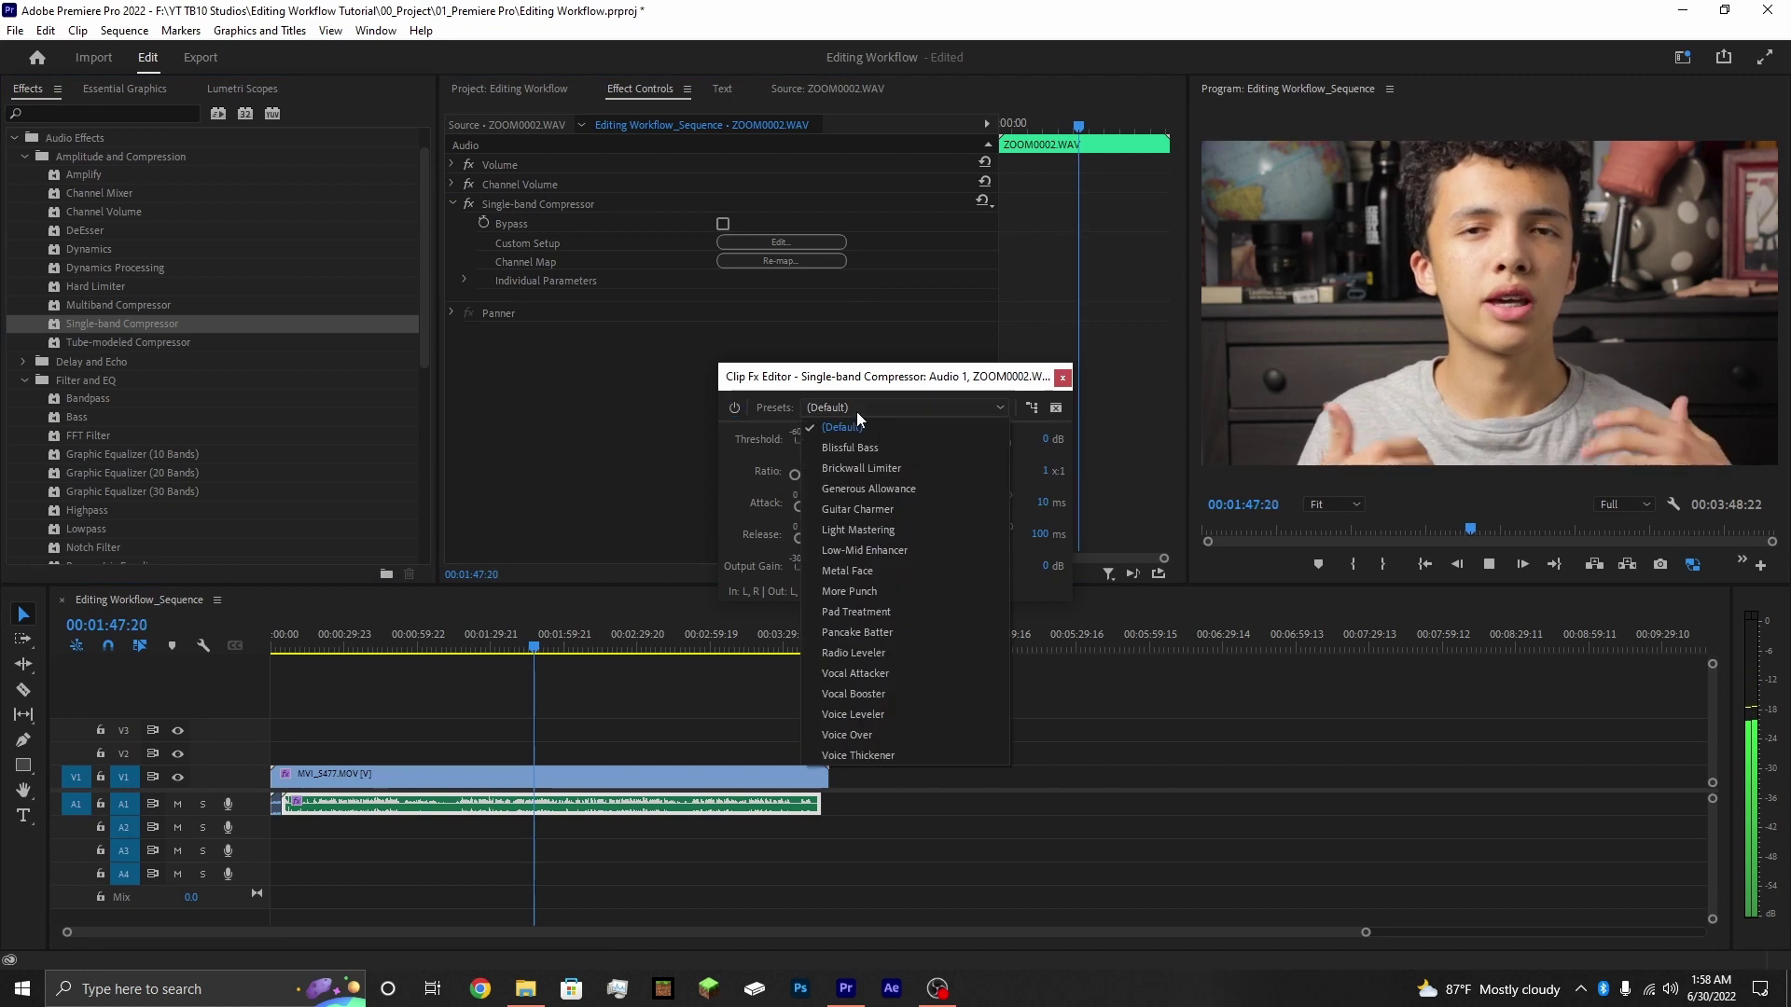
click(899, 719)
click(1063, 377)
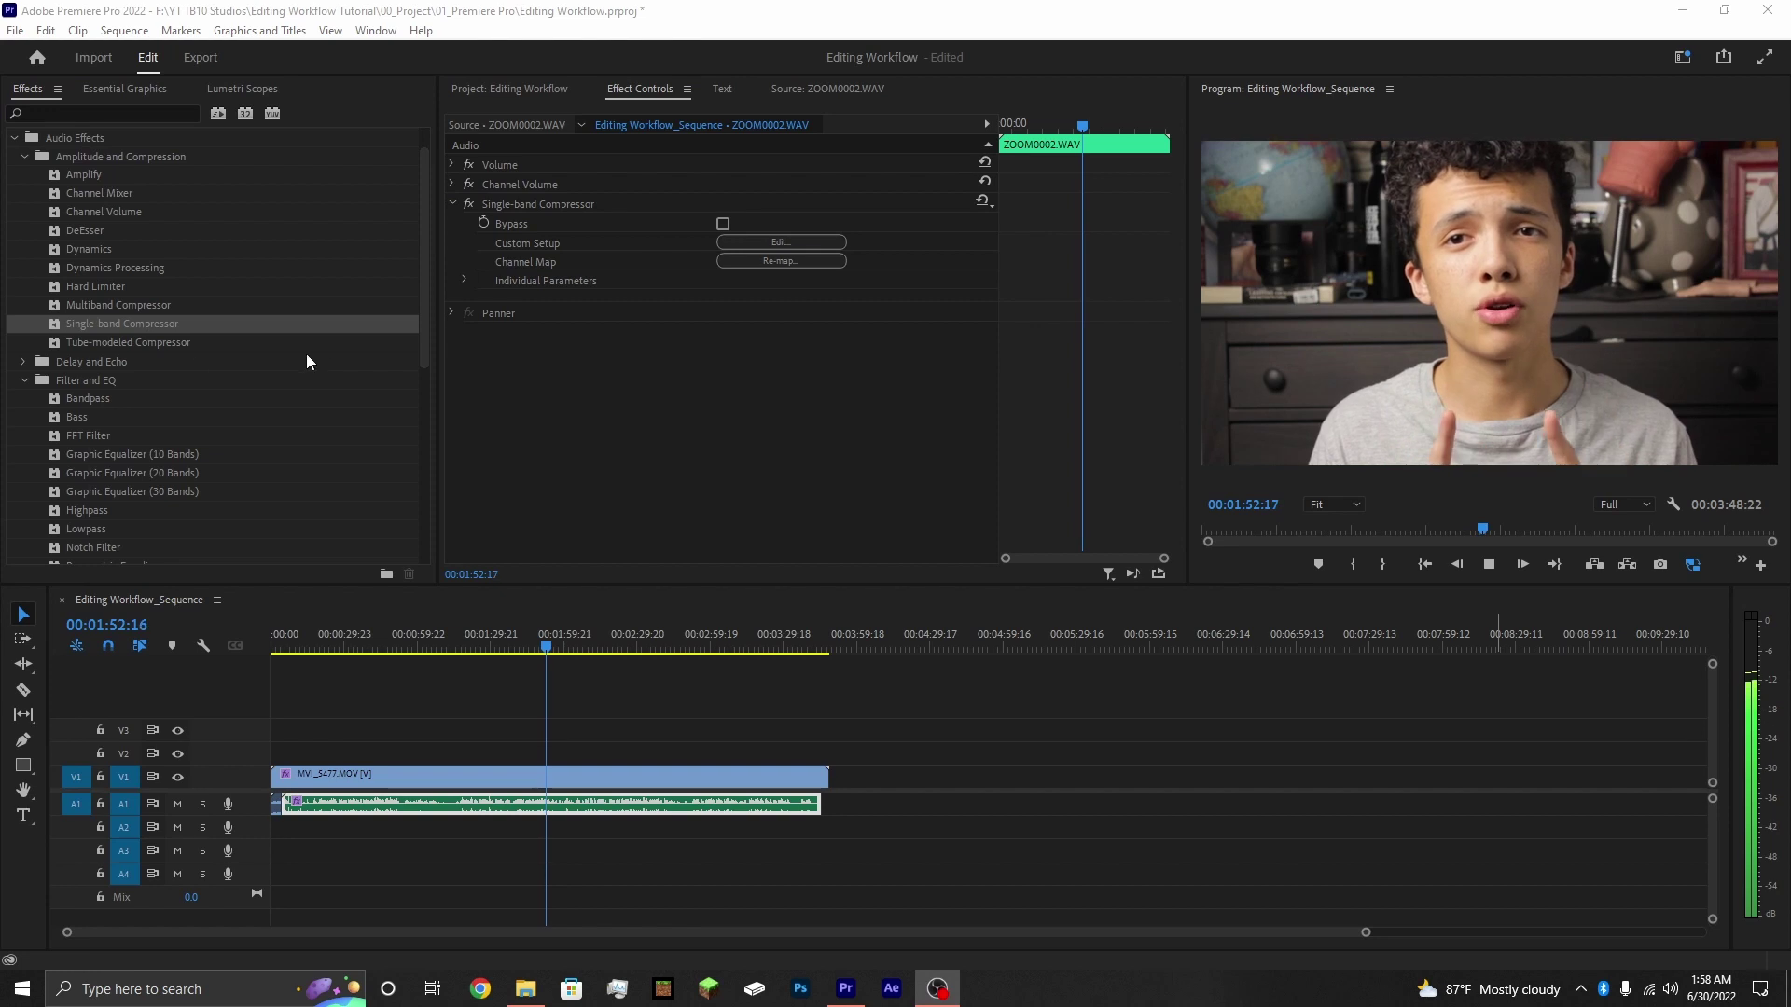
- Add Graphic Equalizer (30 Bands) to the voice clip after the compressor
click(453, 203)
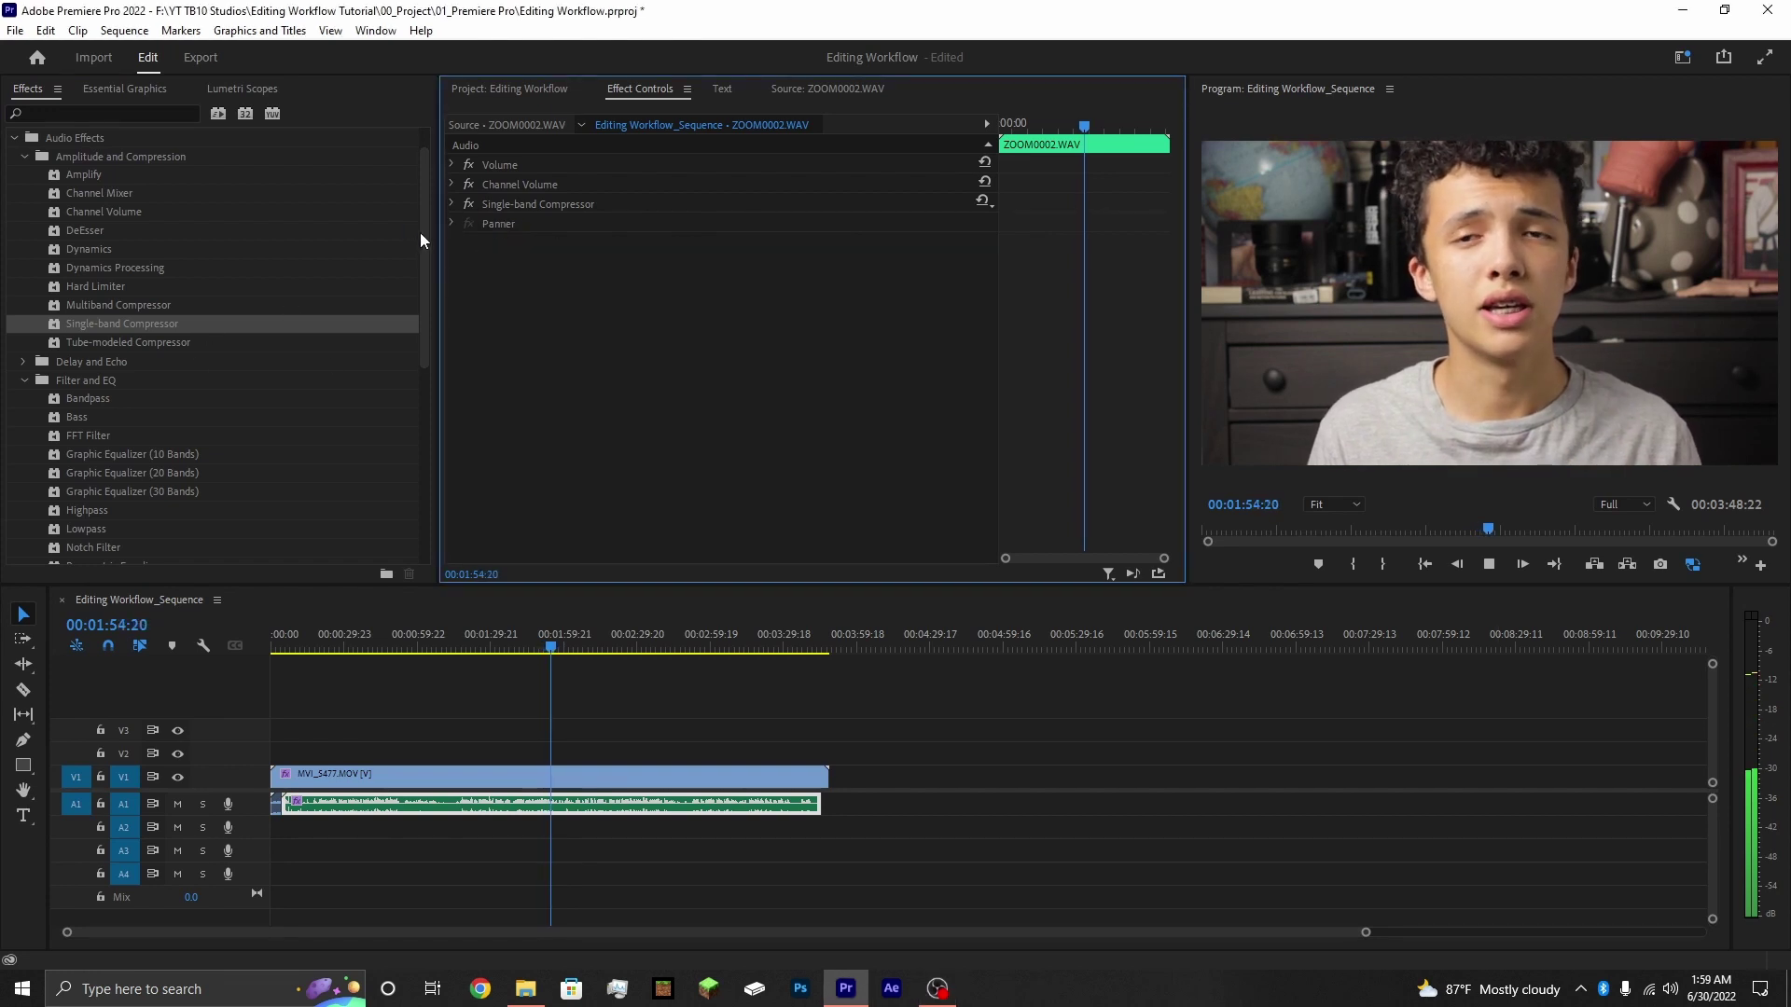
click(507, 204)
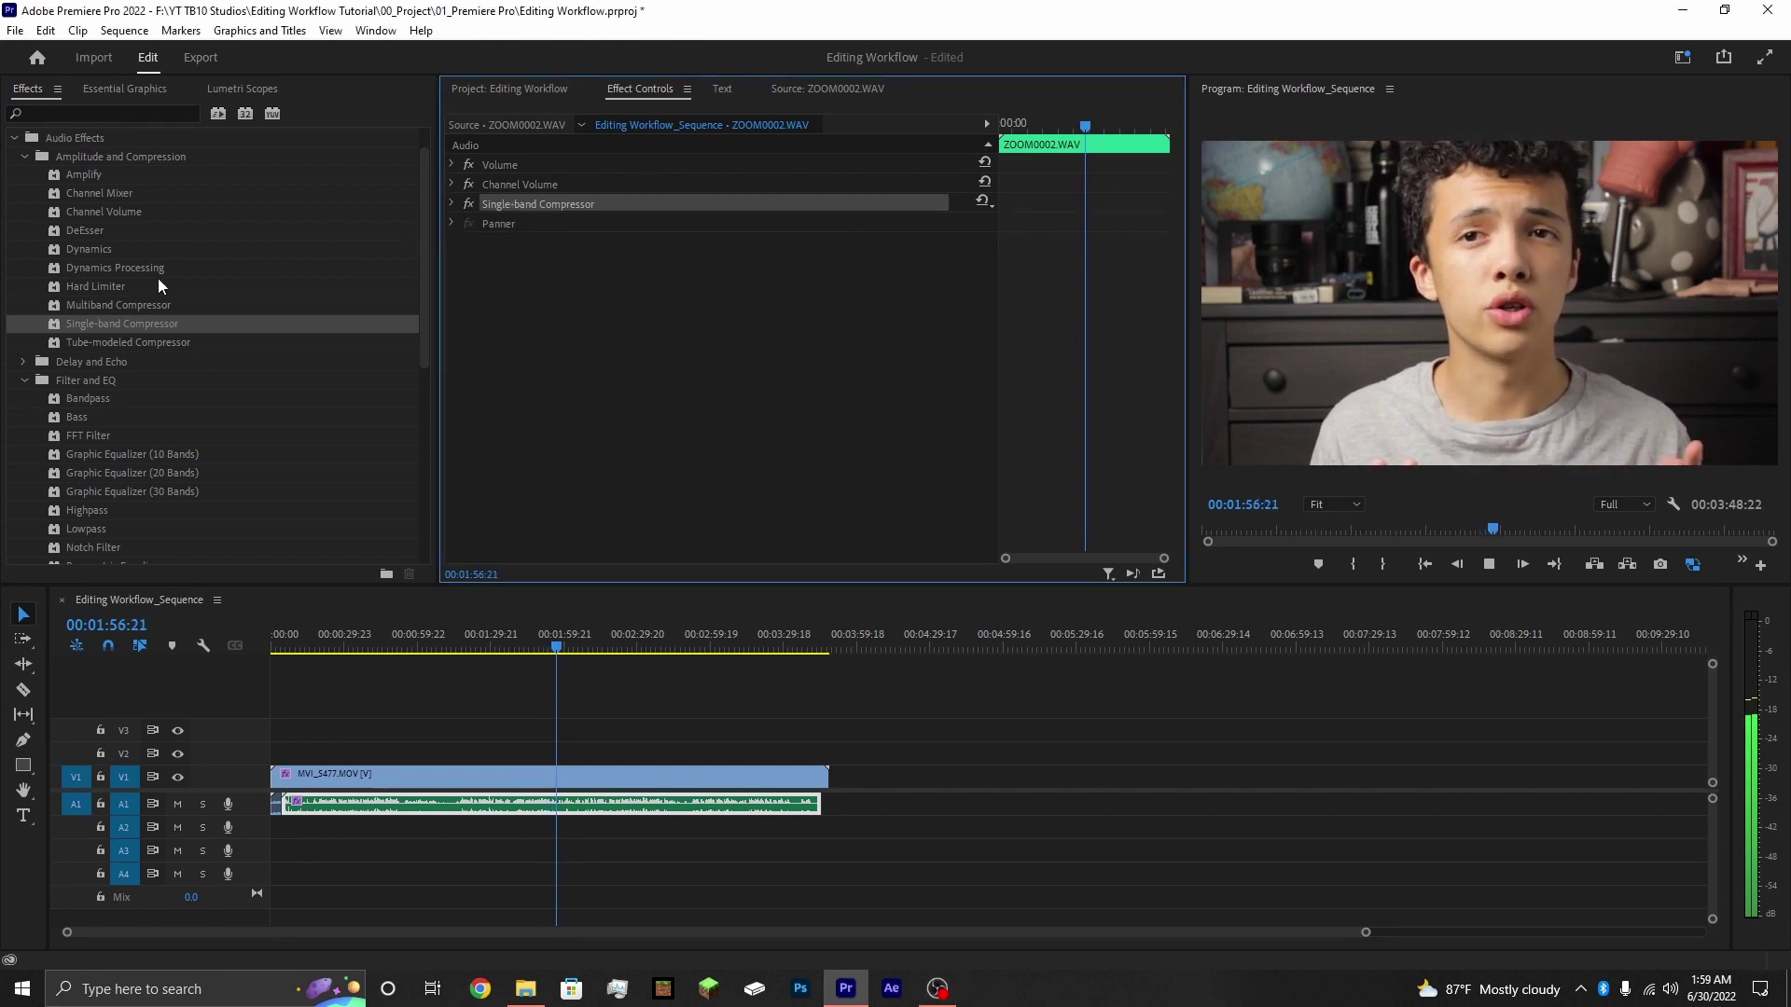
scroll(138, 304, down, 3)
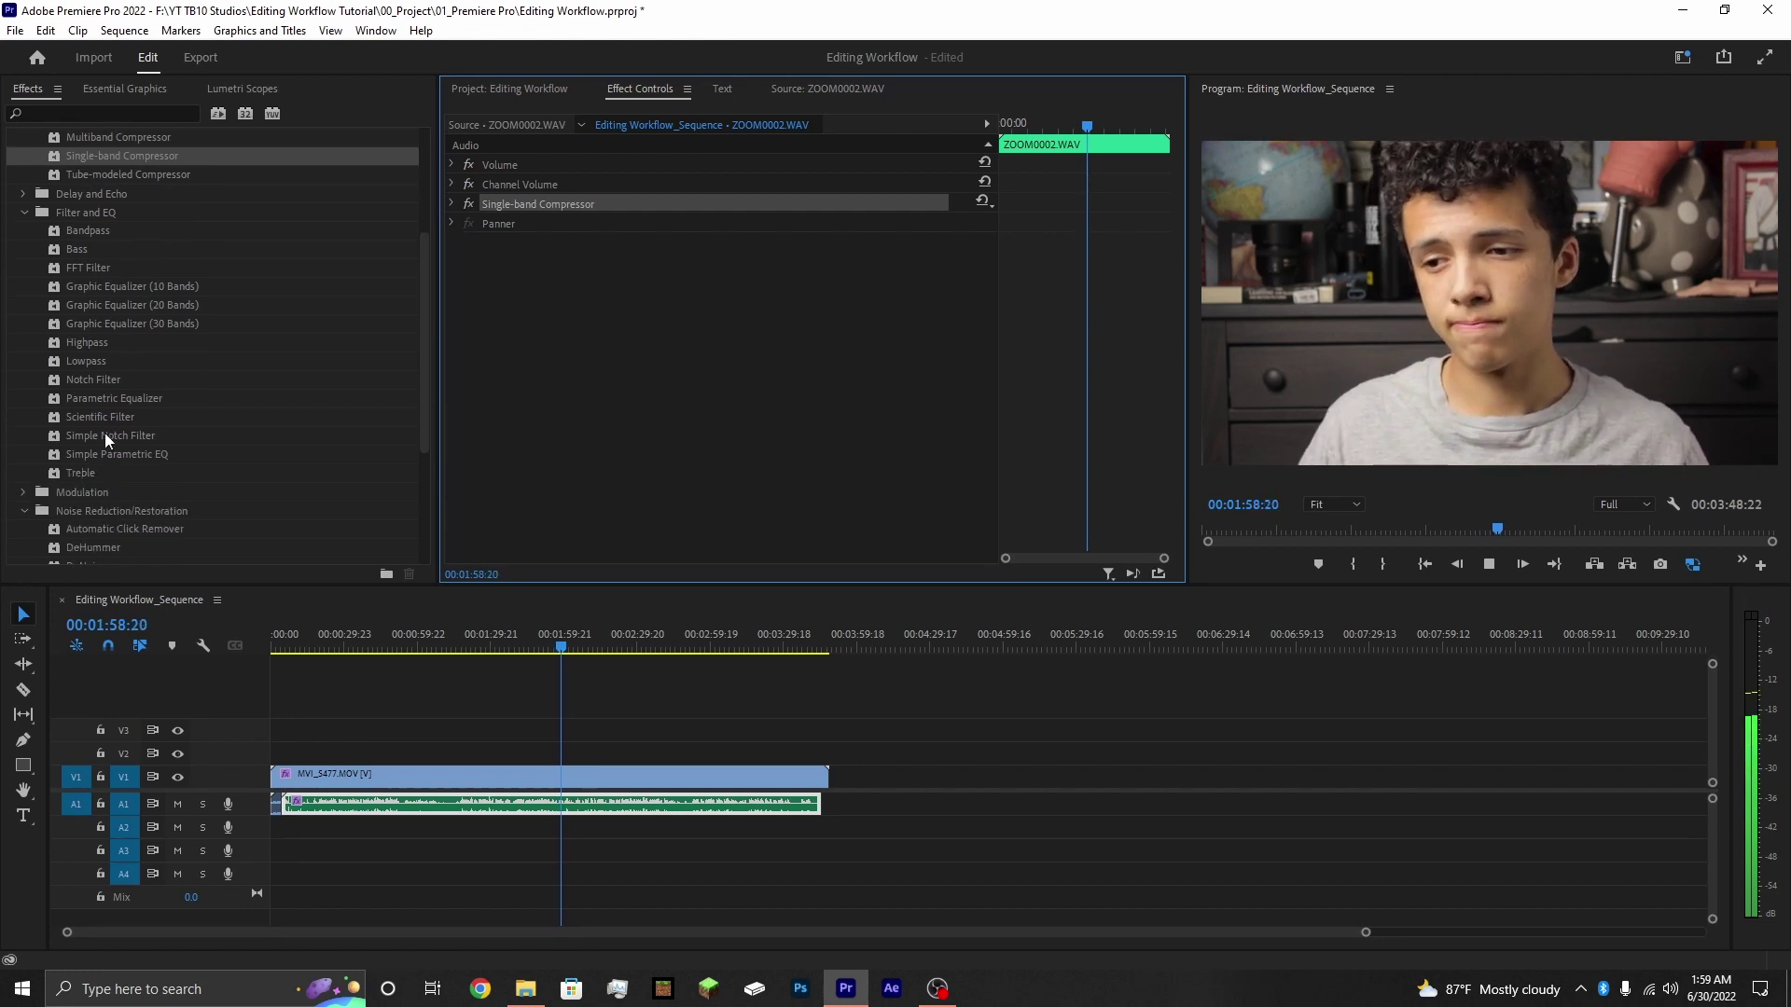
double_click(177, 324)
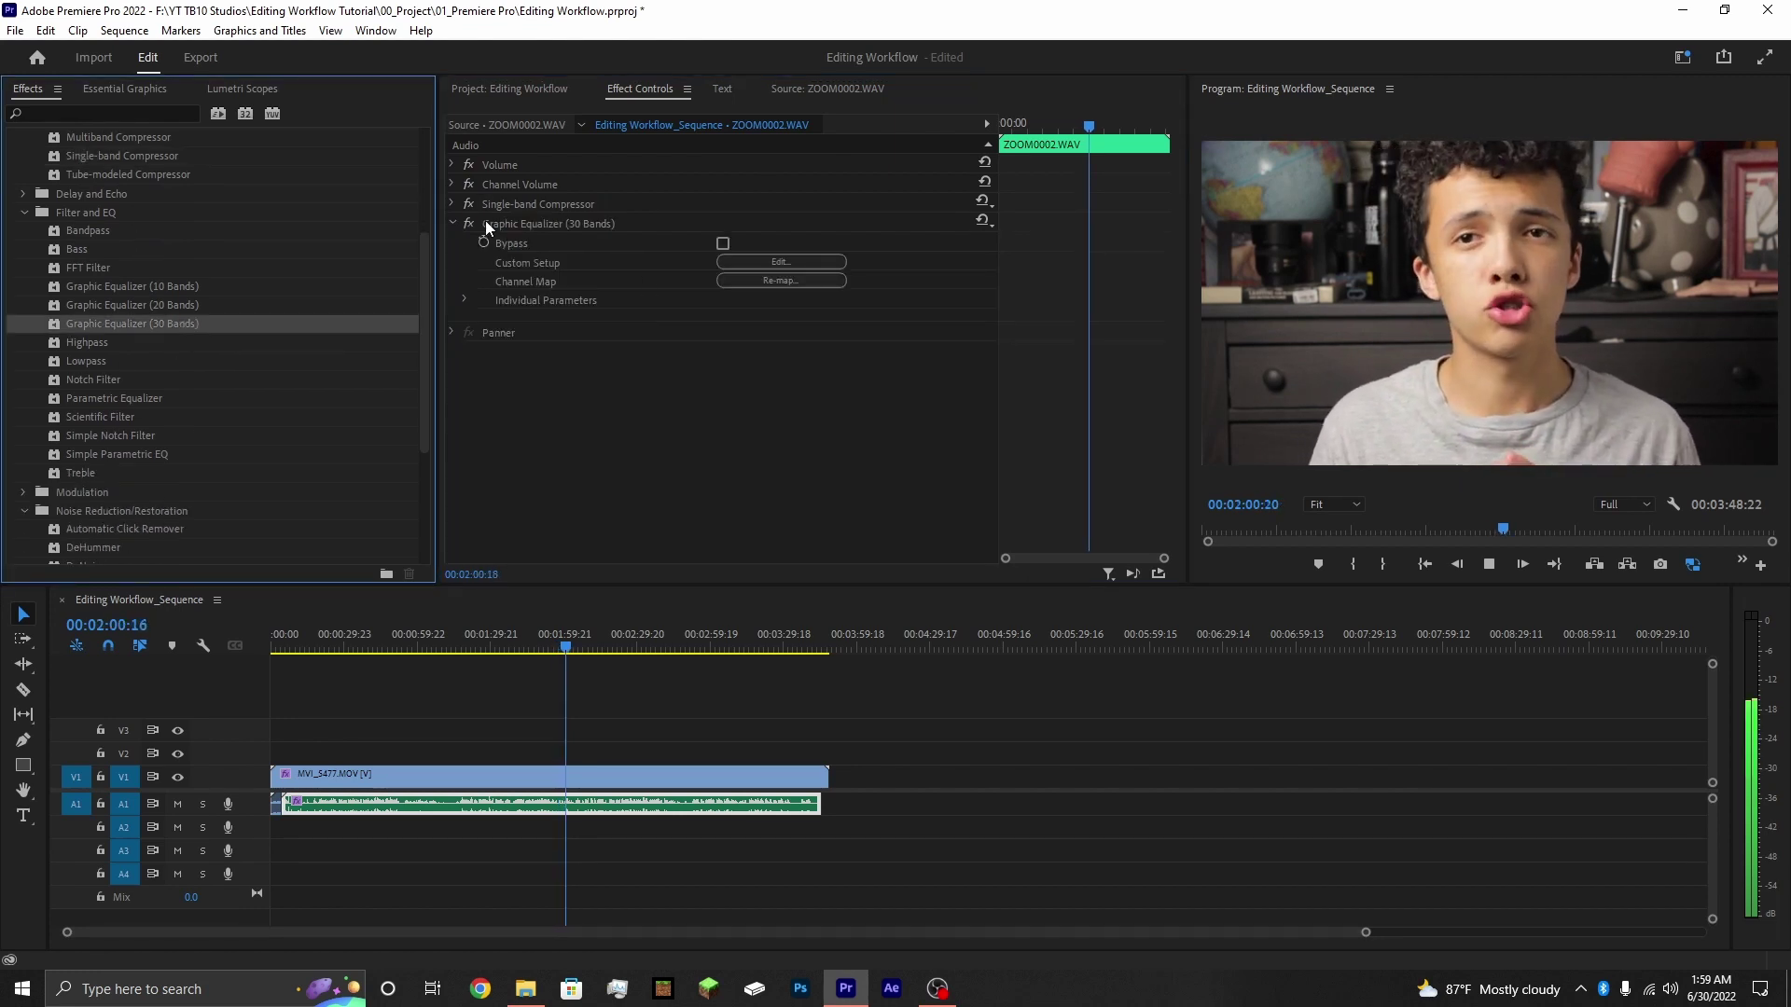
- Cut the EQ bands <31, 40, 50, 63 Hz and 12.5k, 16k, 20k, >25k to -24 dB
click(746, 259)
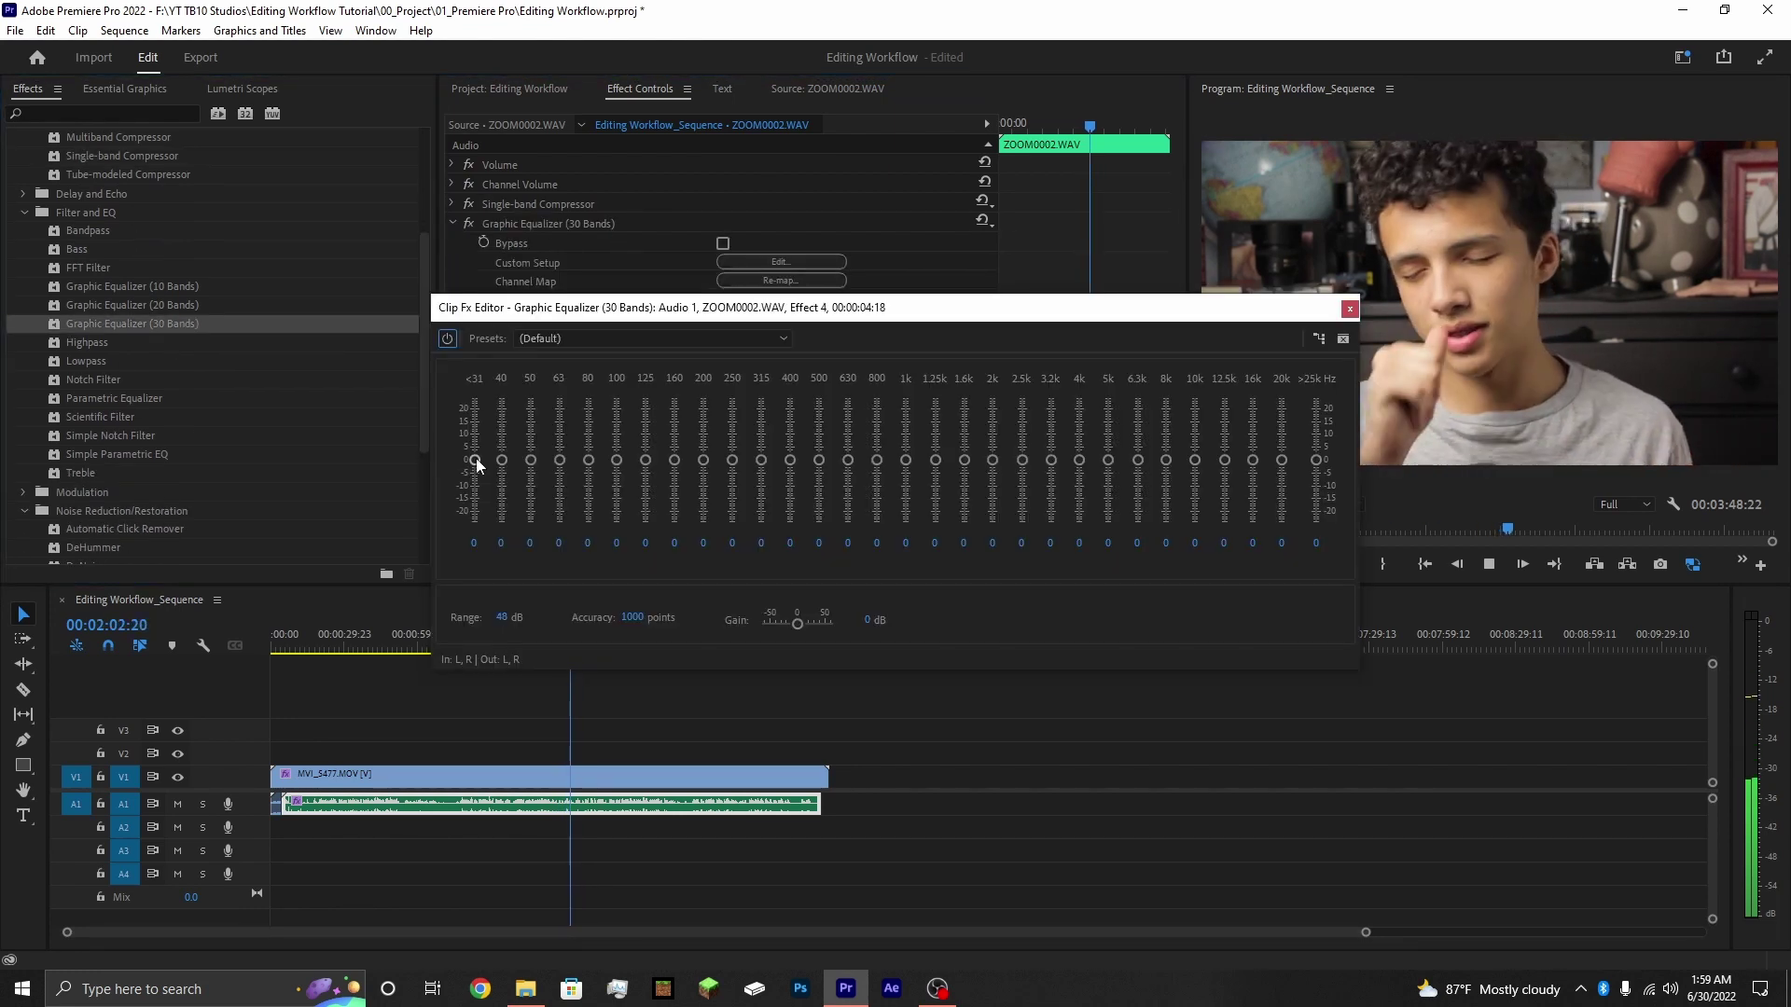
drag(476, 459, 455, 539)
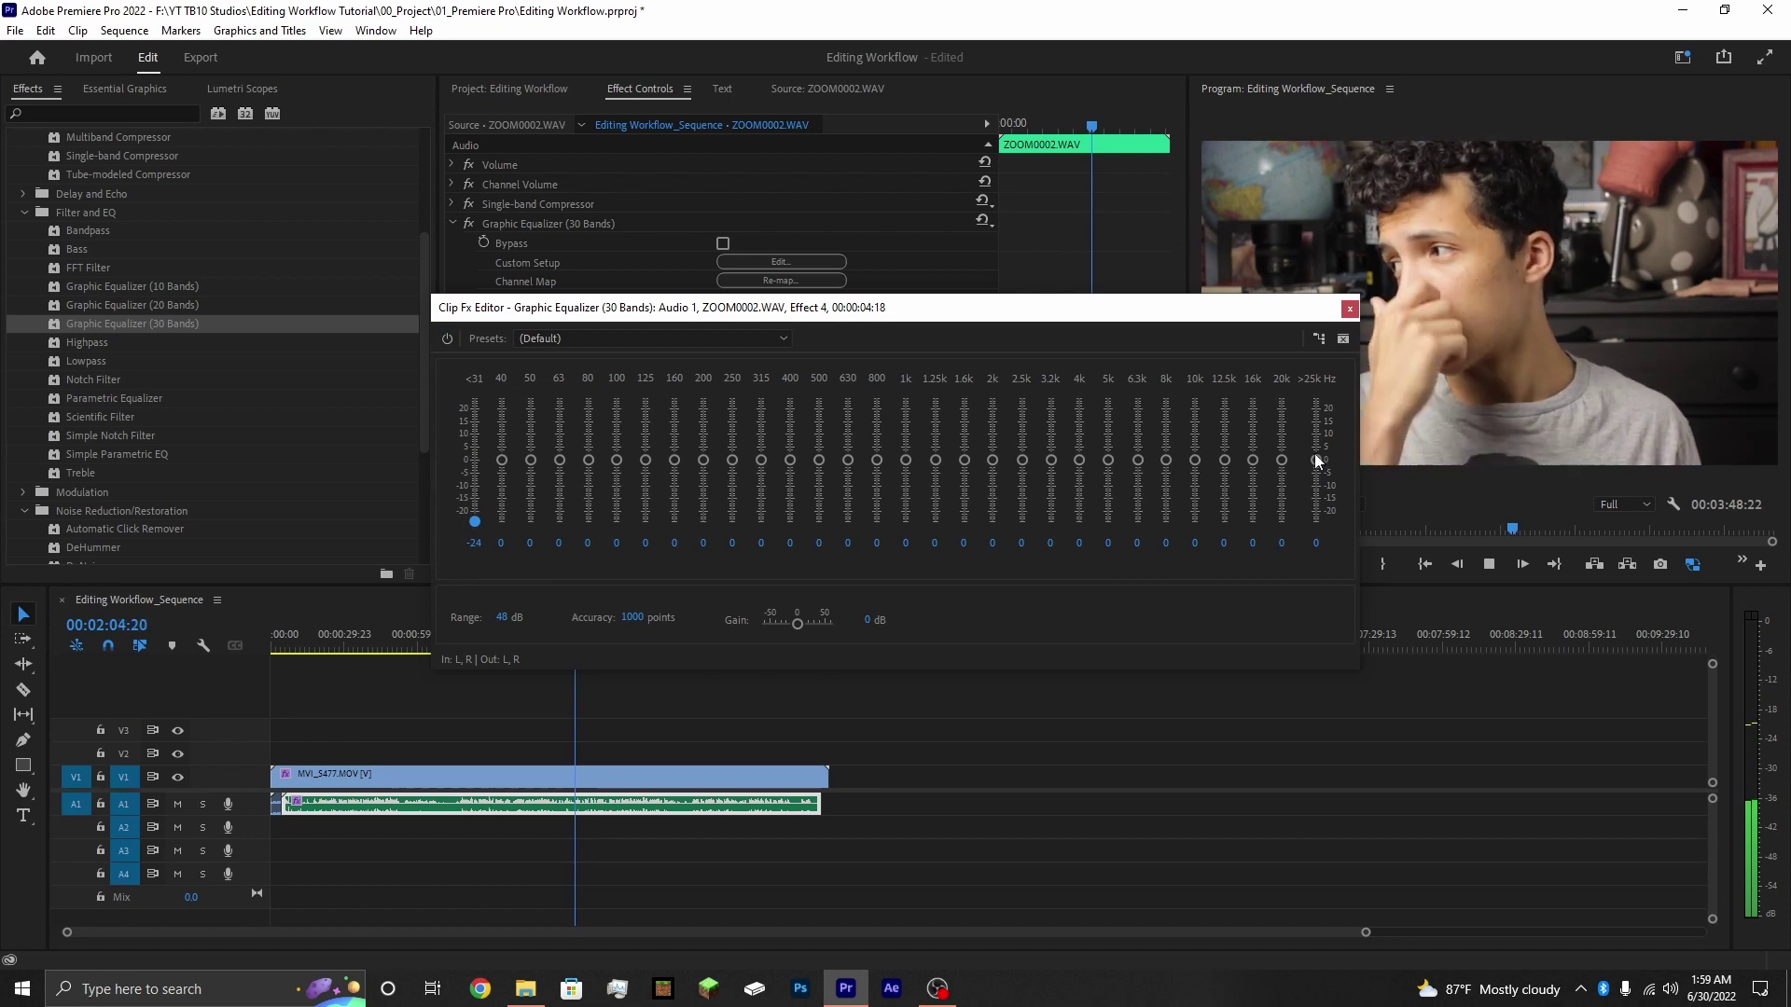
drag(1315, 460, 1317, 558)
drag(504, 461, 505, 521)
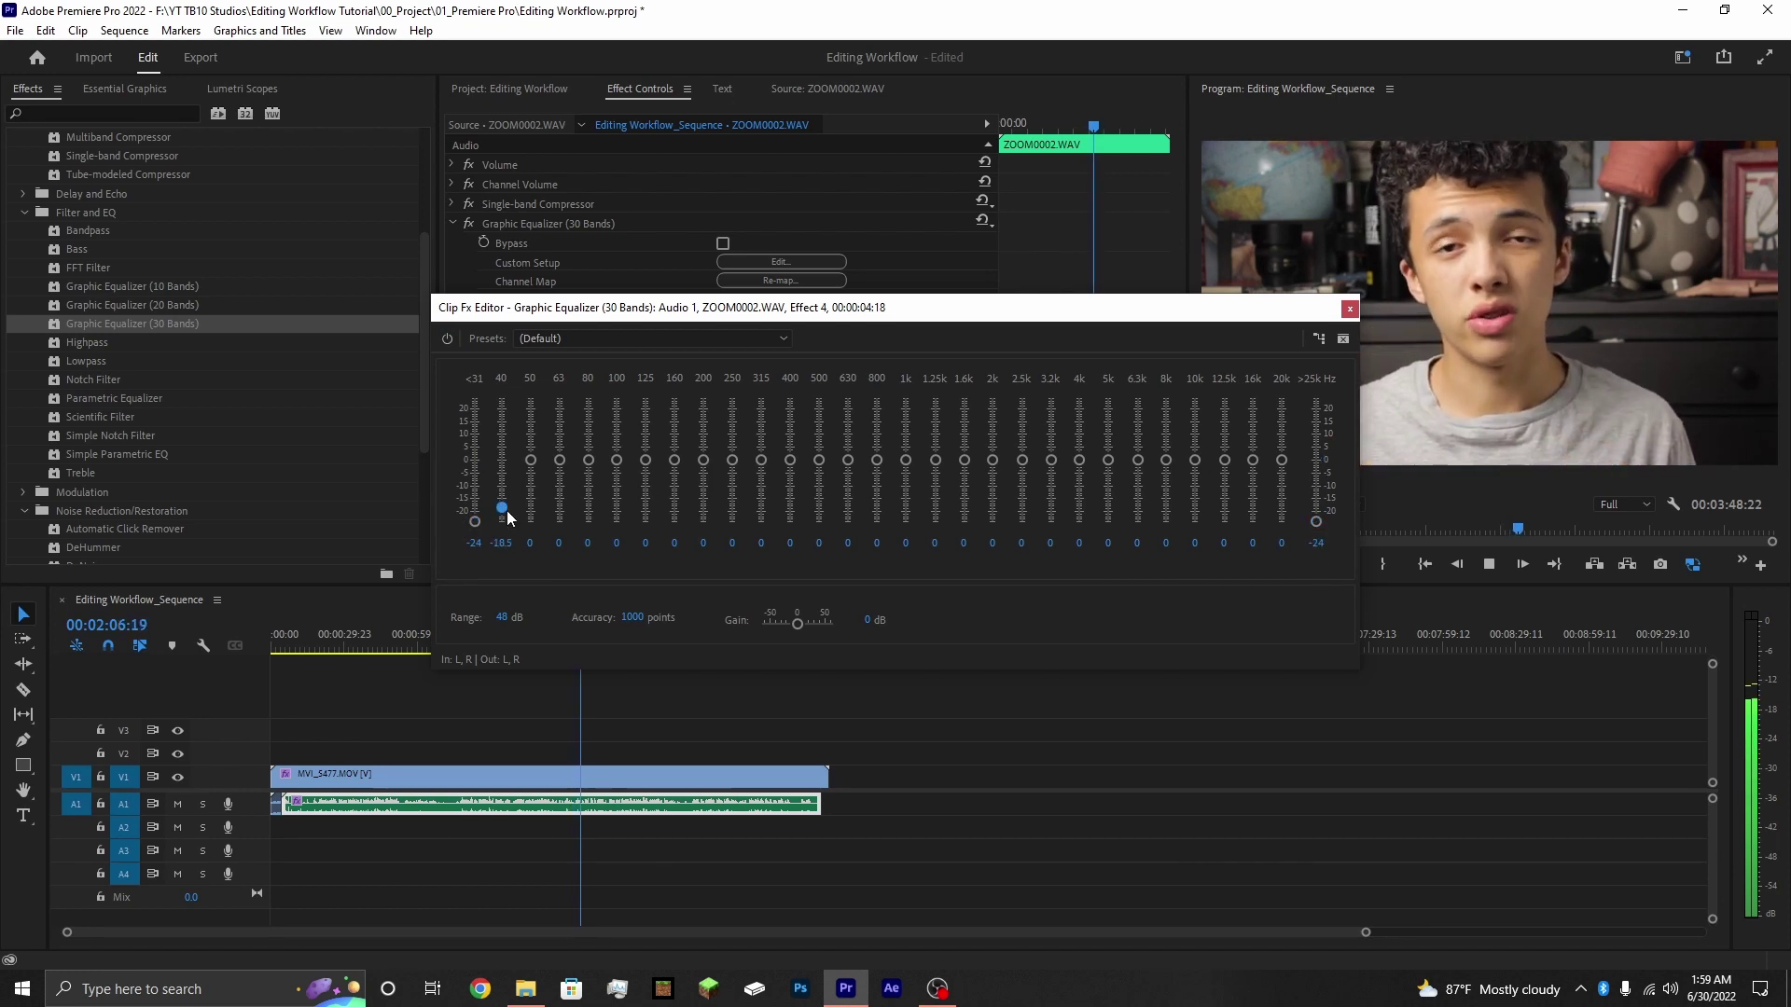
drag(1282, 459, 1288, 559)
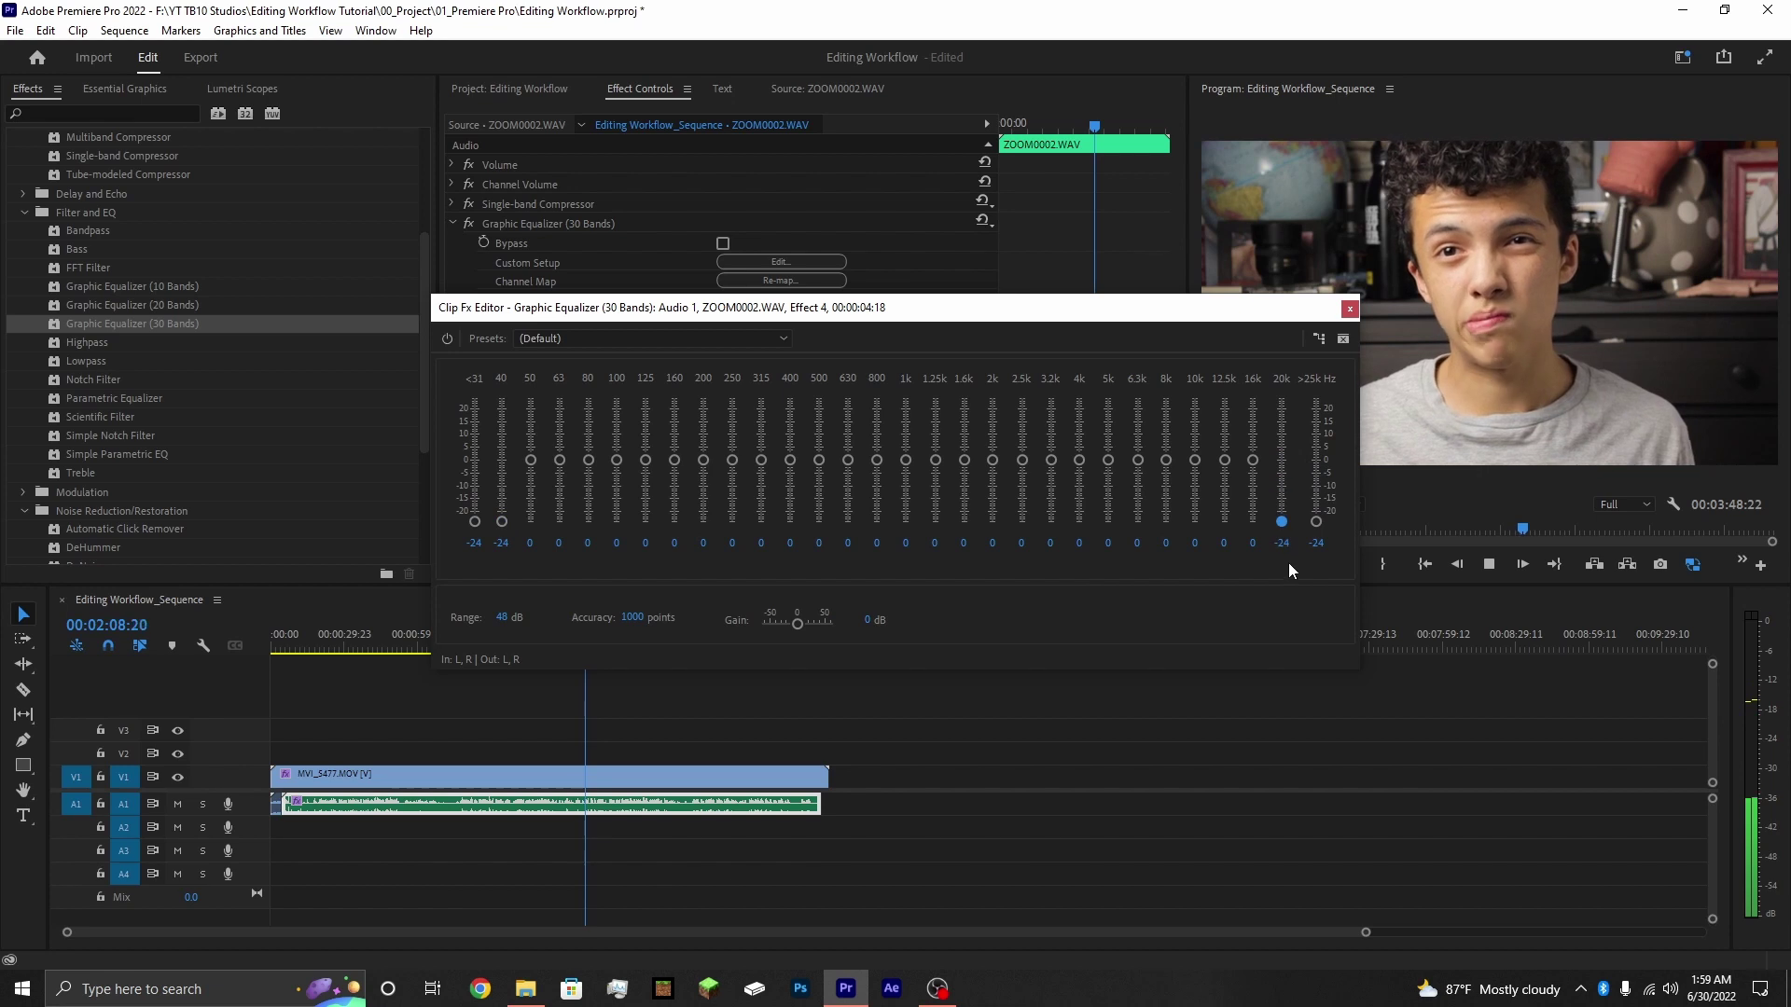
drag(530, 460, 534, 567)
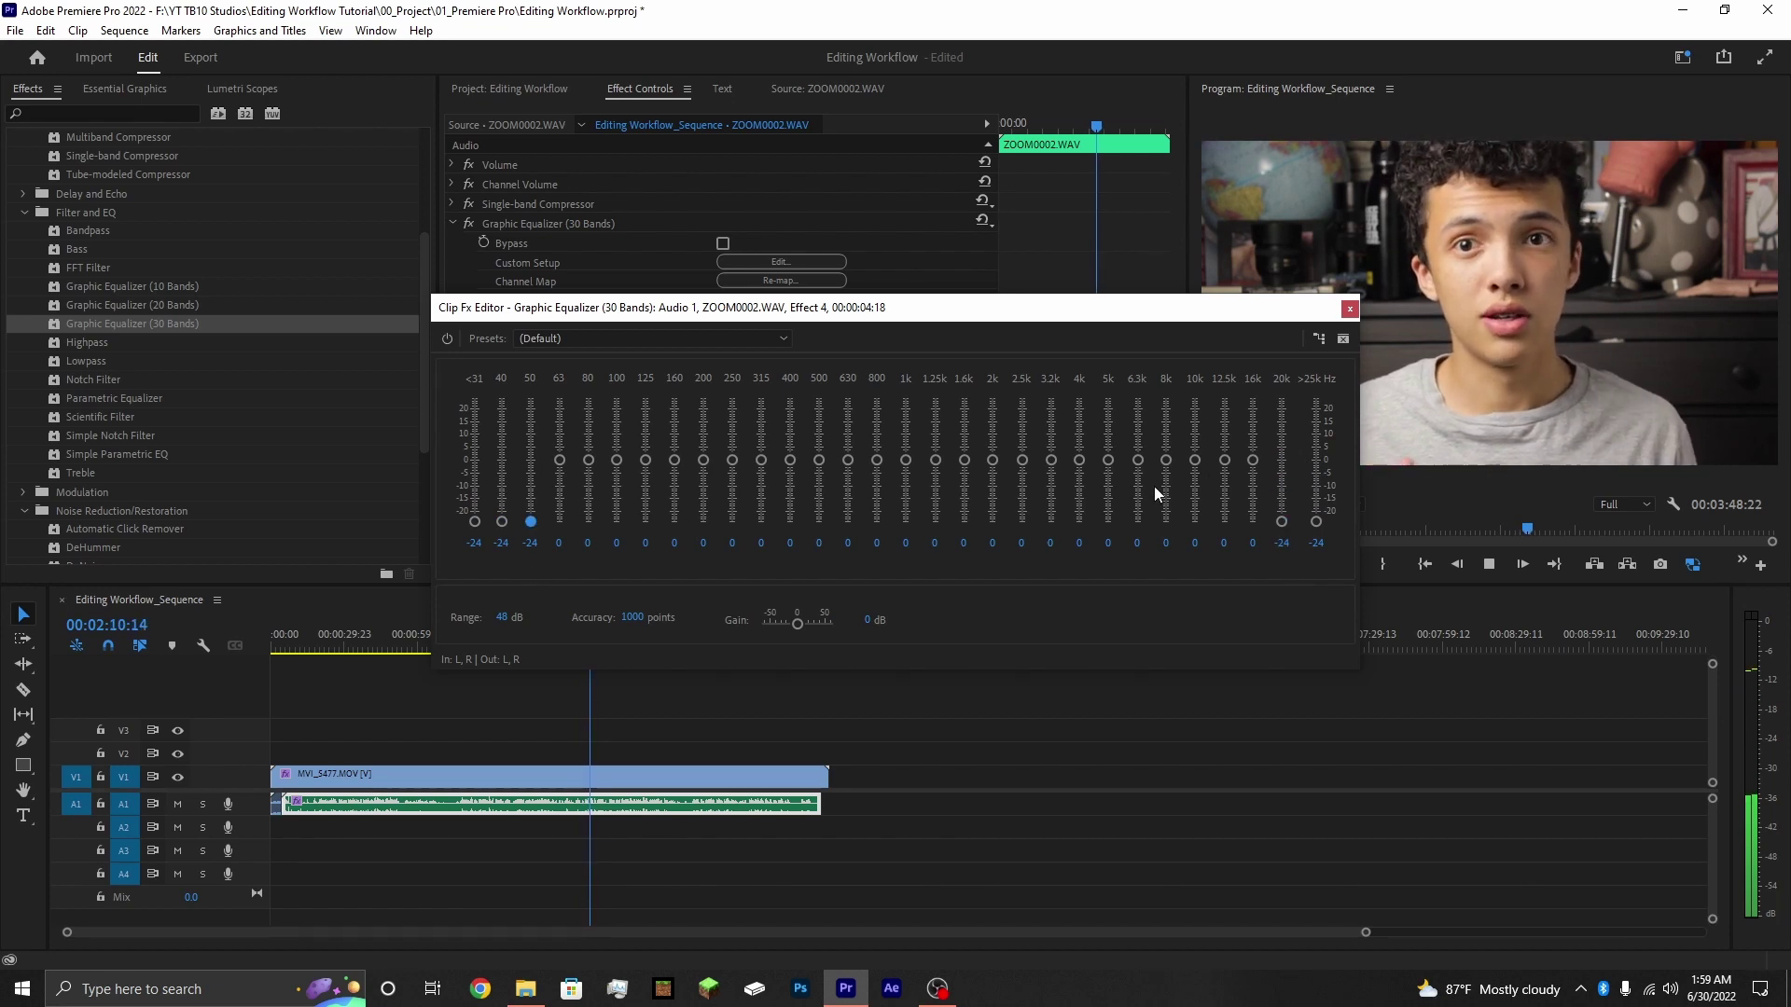
drag(1252, 460, 1207, 533)
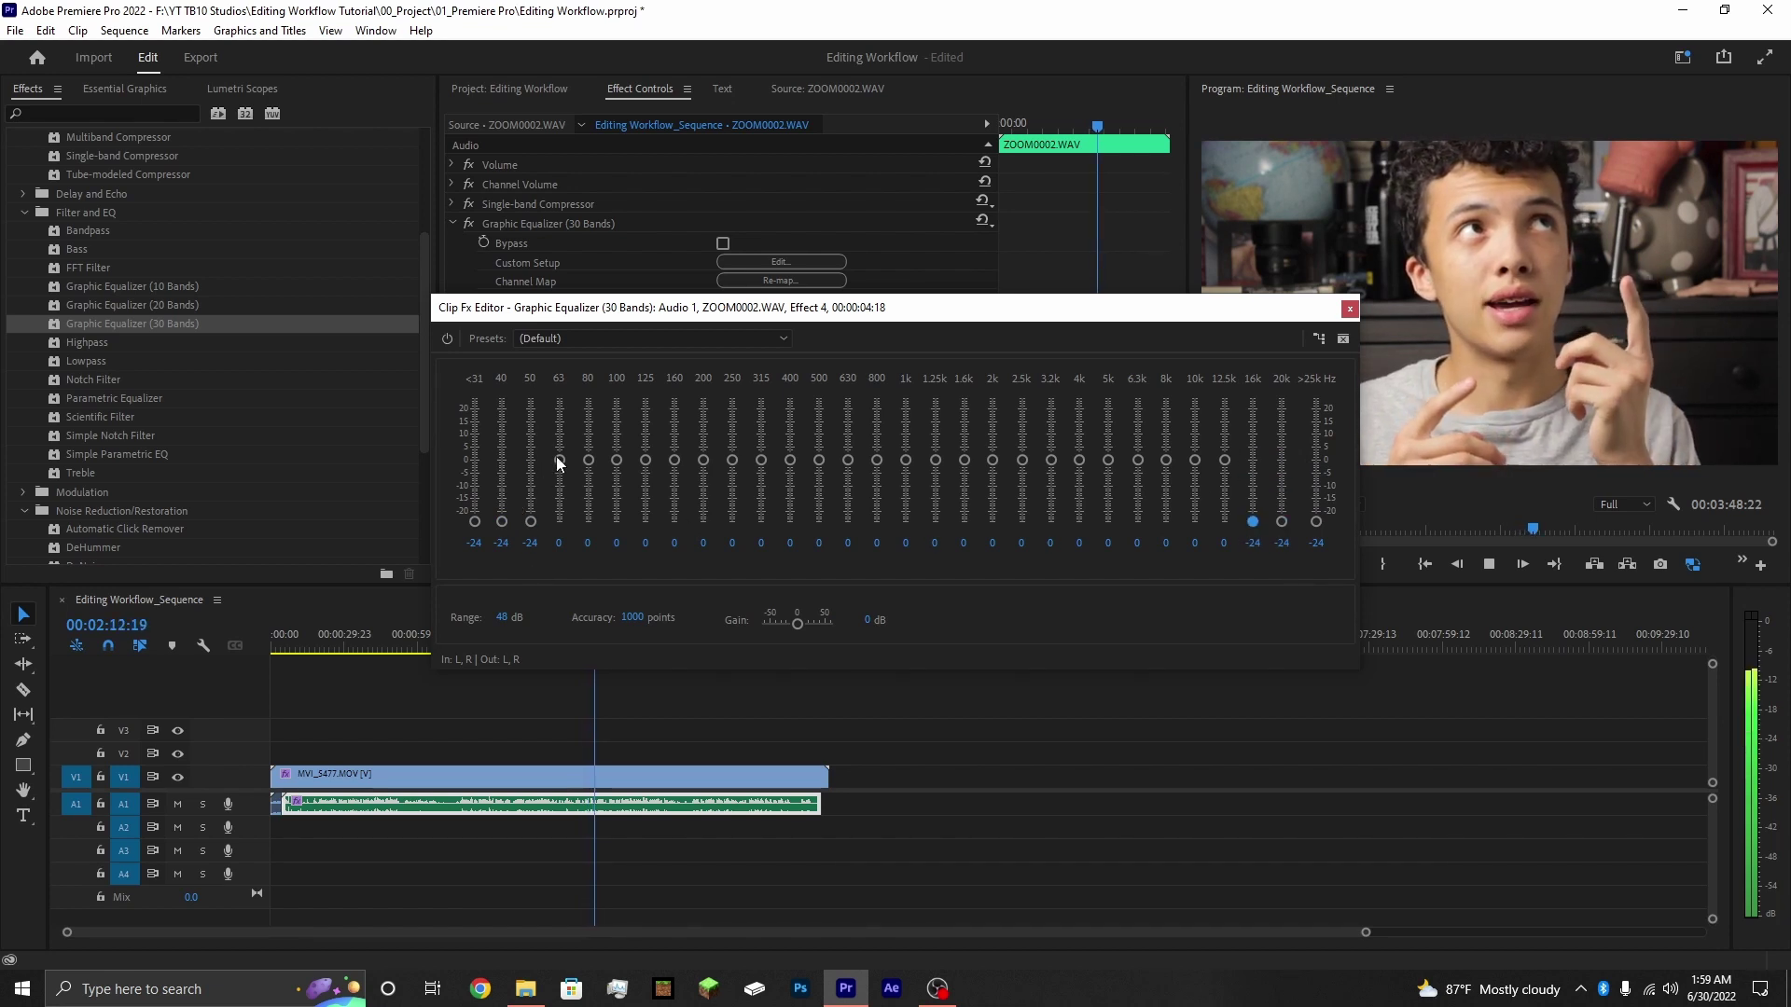
drag(557, 457, 560, 531)
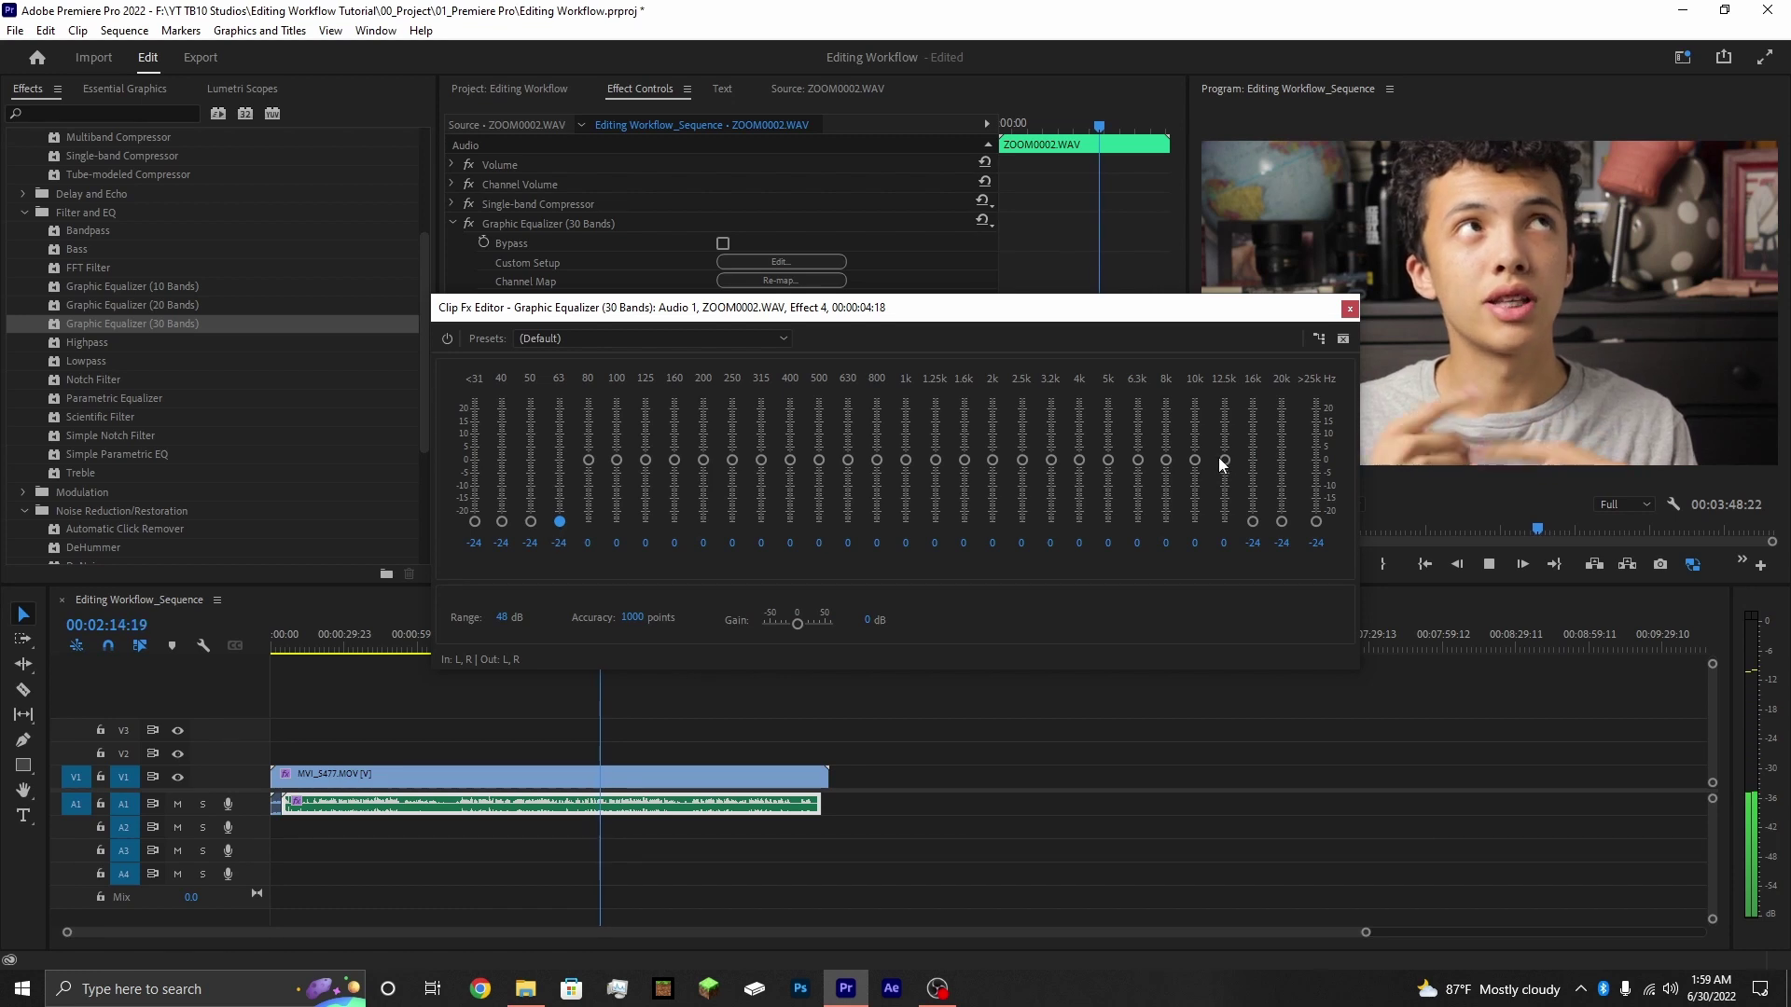
drag(1224, 460, 1224, 530)
mouse_move(1194, 460)
mouse_down()
mouse_move(1205, 535)
mouse_move(1194, 390)
mouse_move(1202, 552)
mouse_move(1196, 466)
mouse_up()
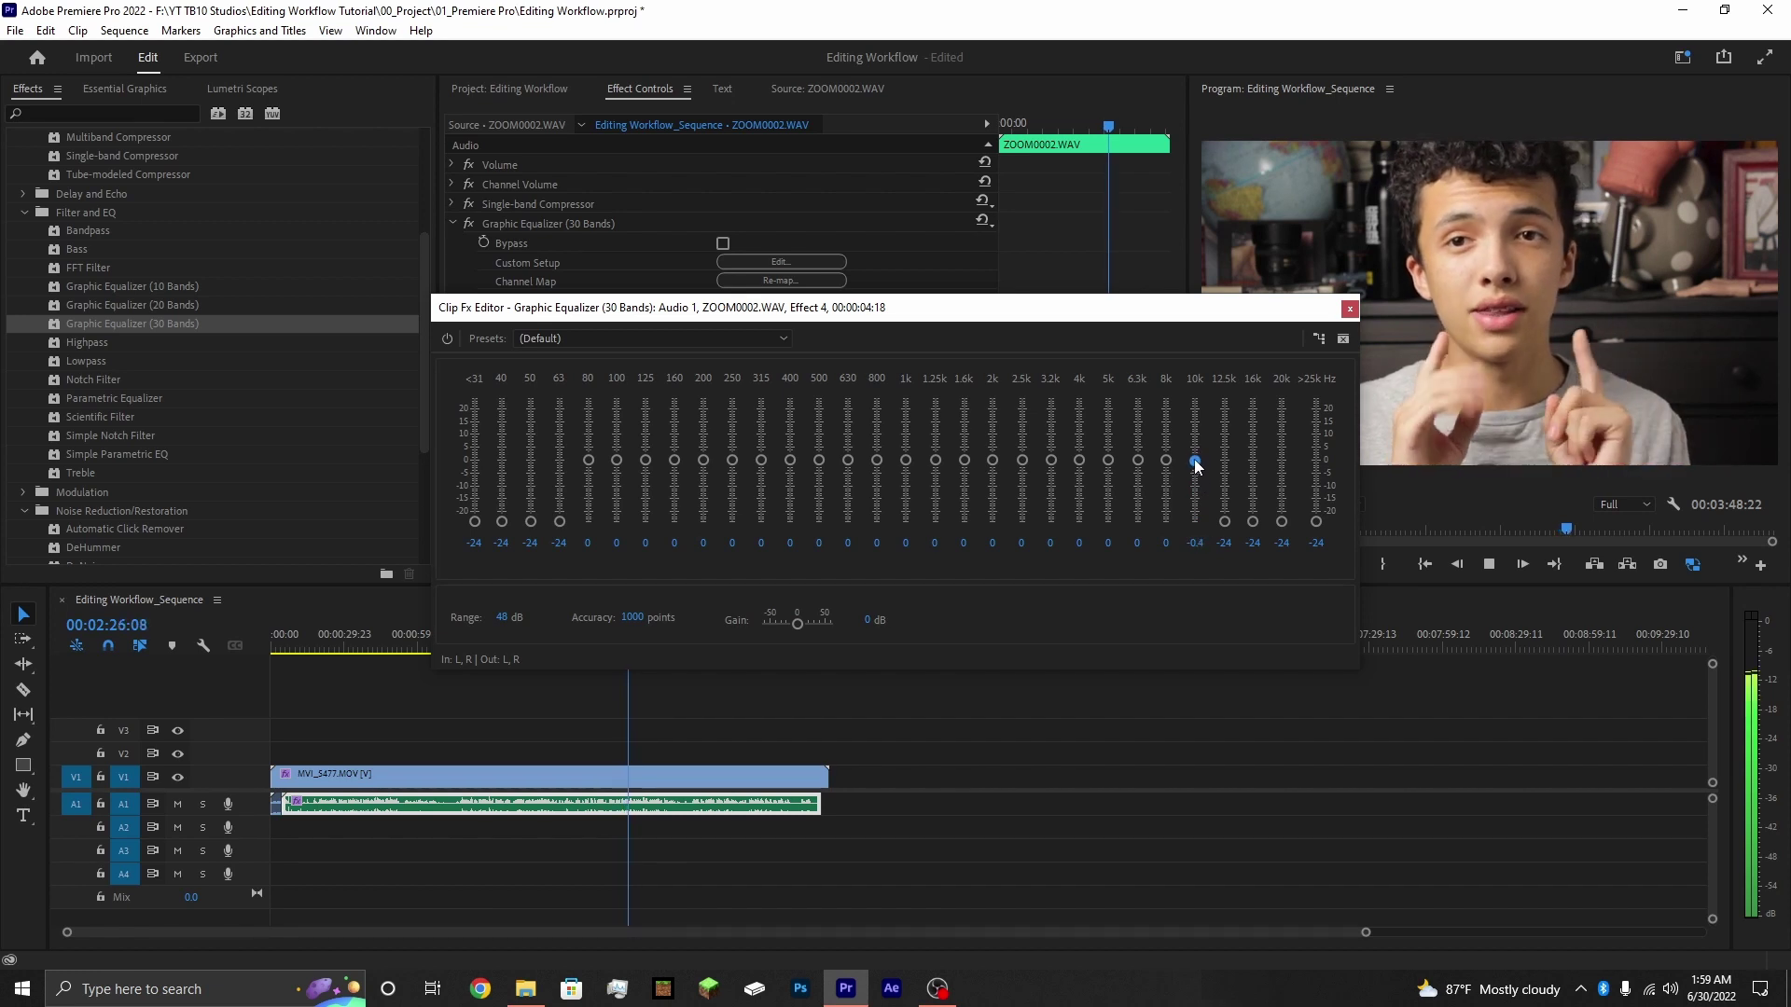
- Keep 10k at 0 dB and 100 Hz near 0, and set 80 Hz to -11.6 dB
click(1194, 544)
text(0)
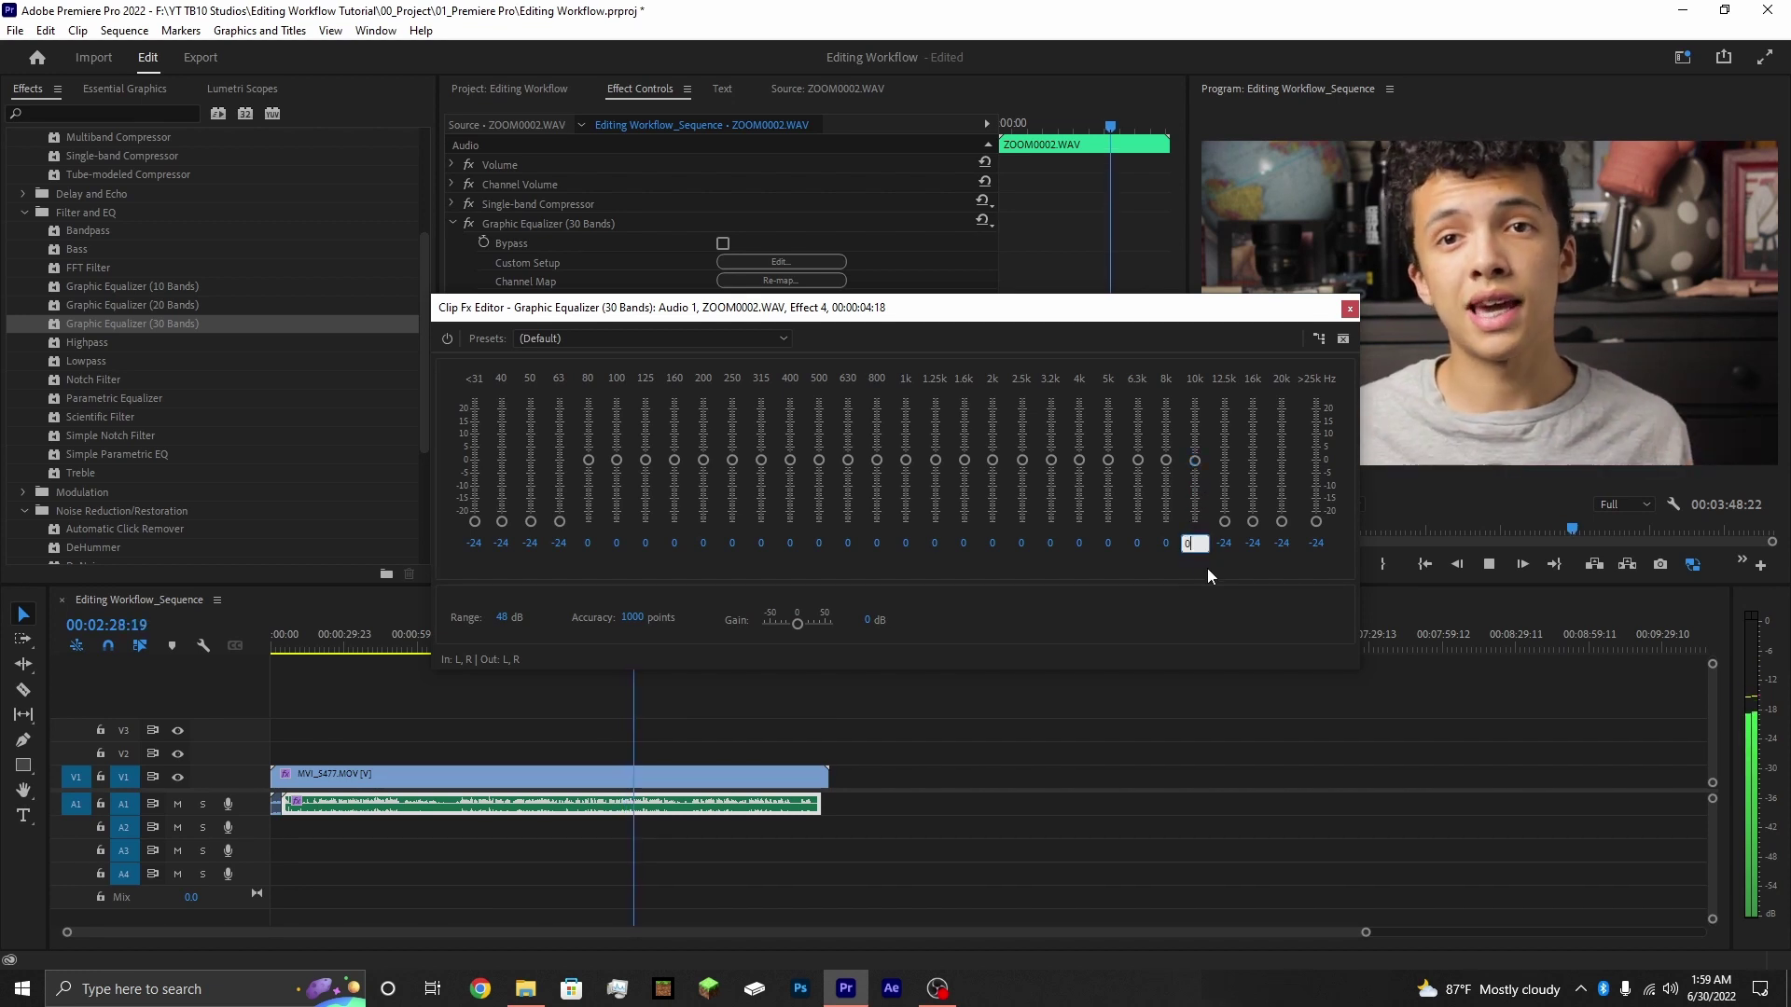
key(Return)
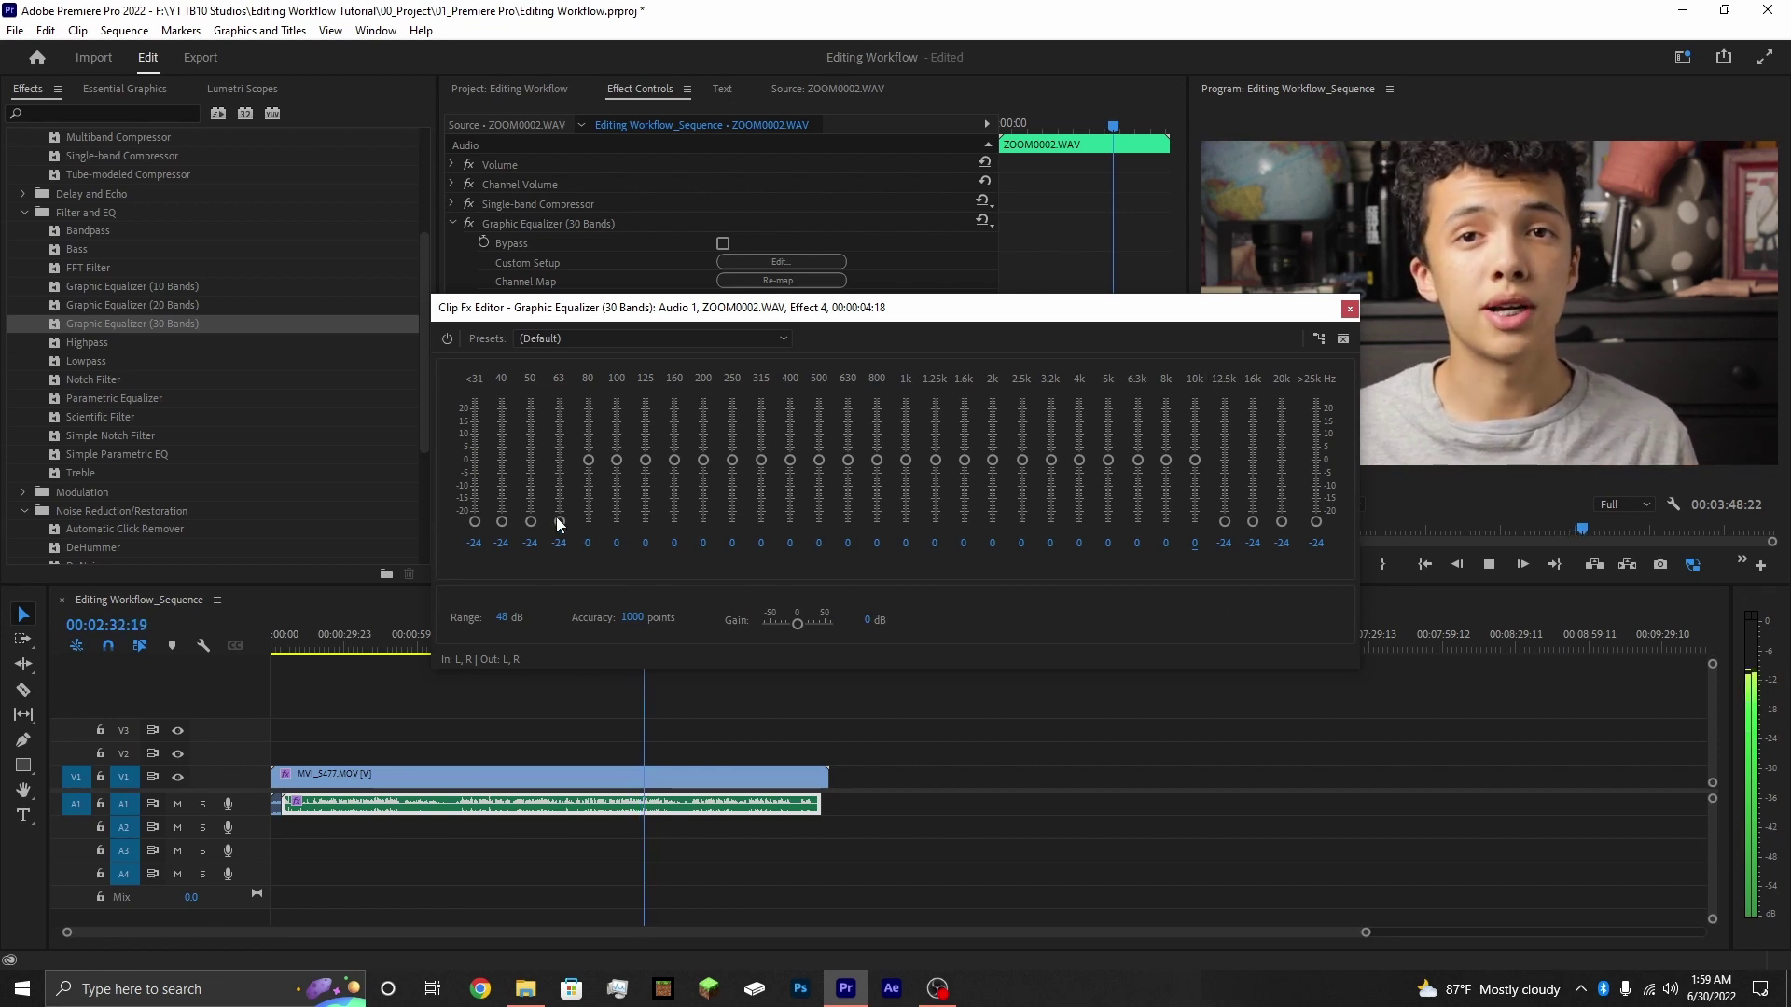
drag(590, 460, 587, 522)
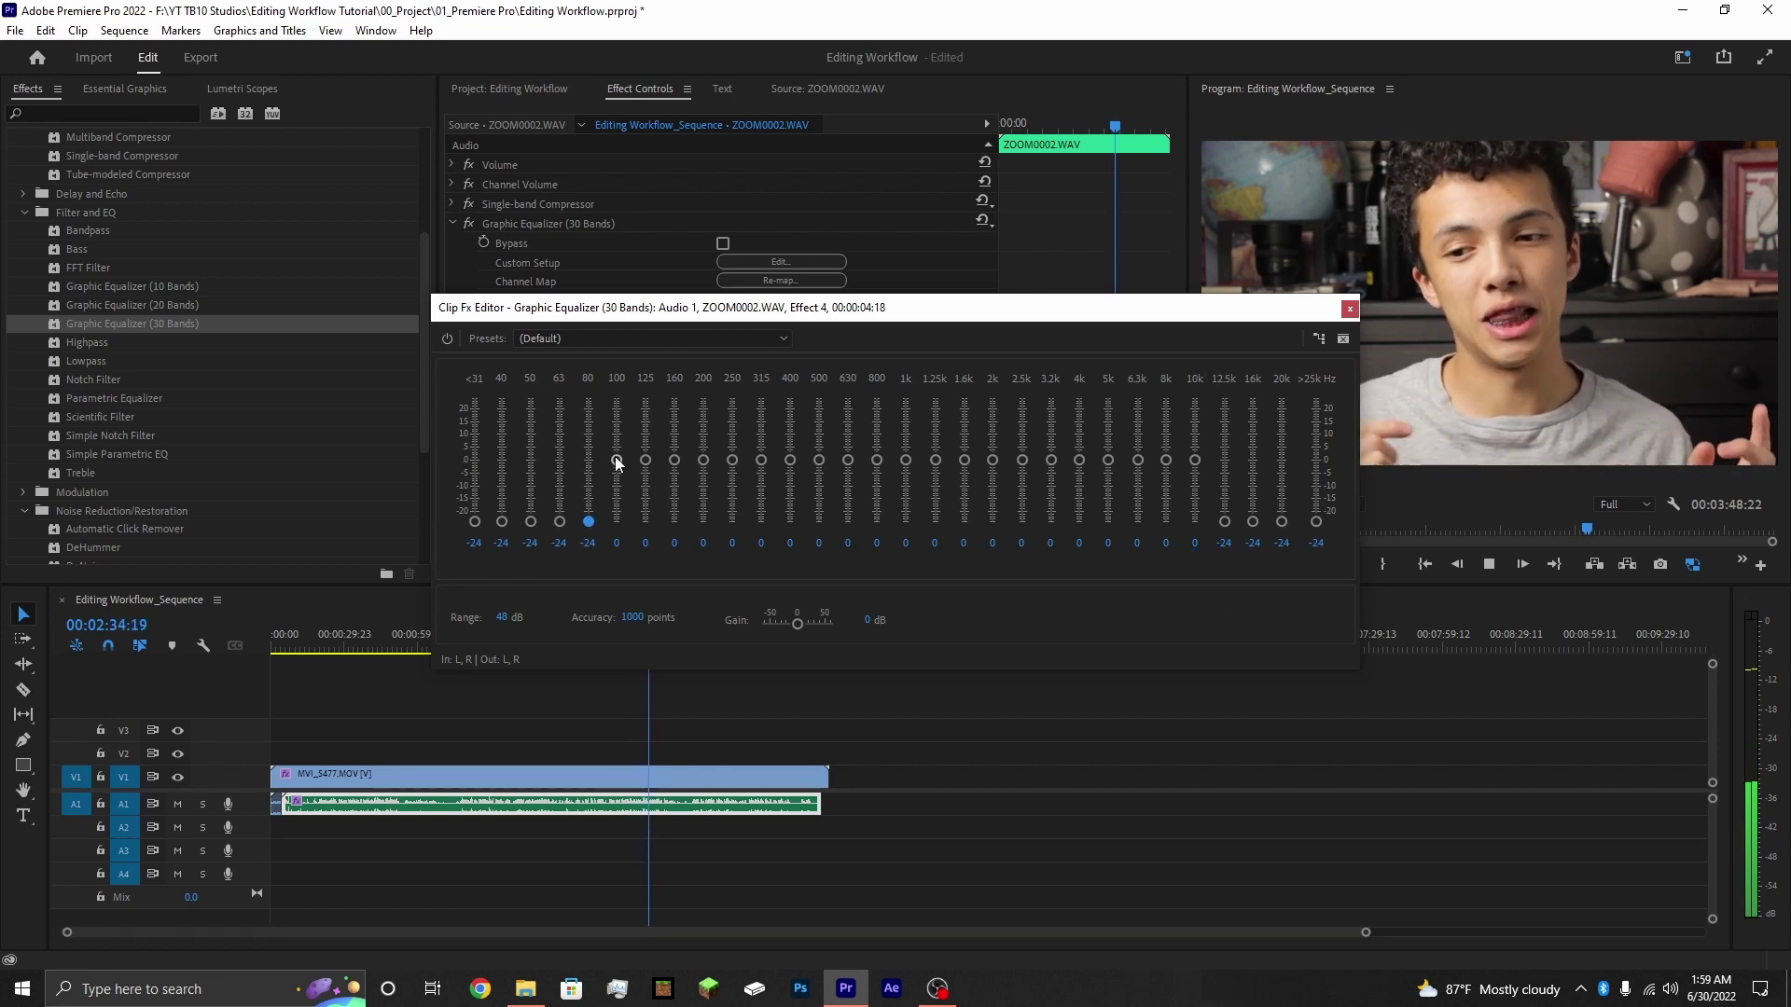
drag(615, 460, 618, 558)
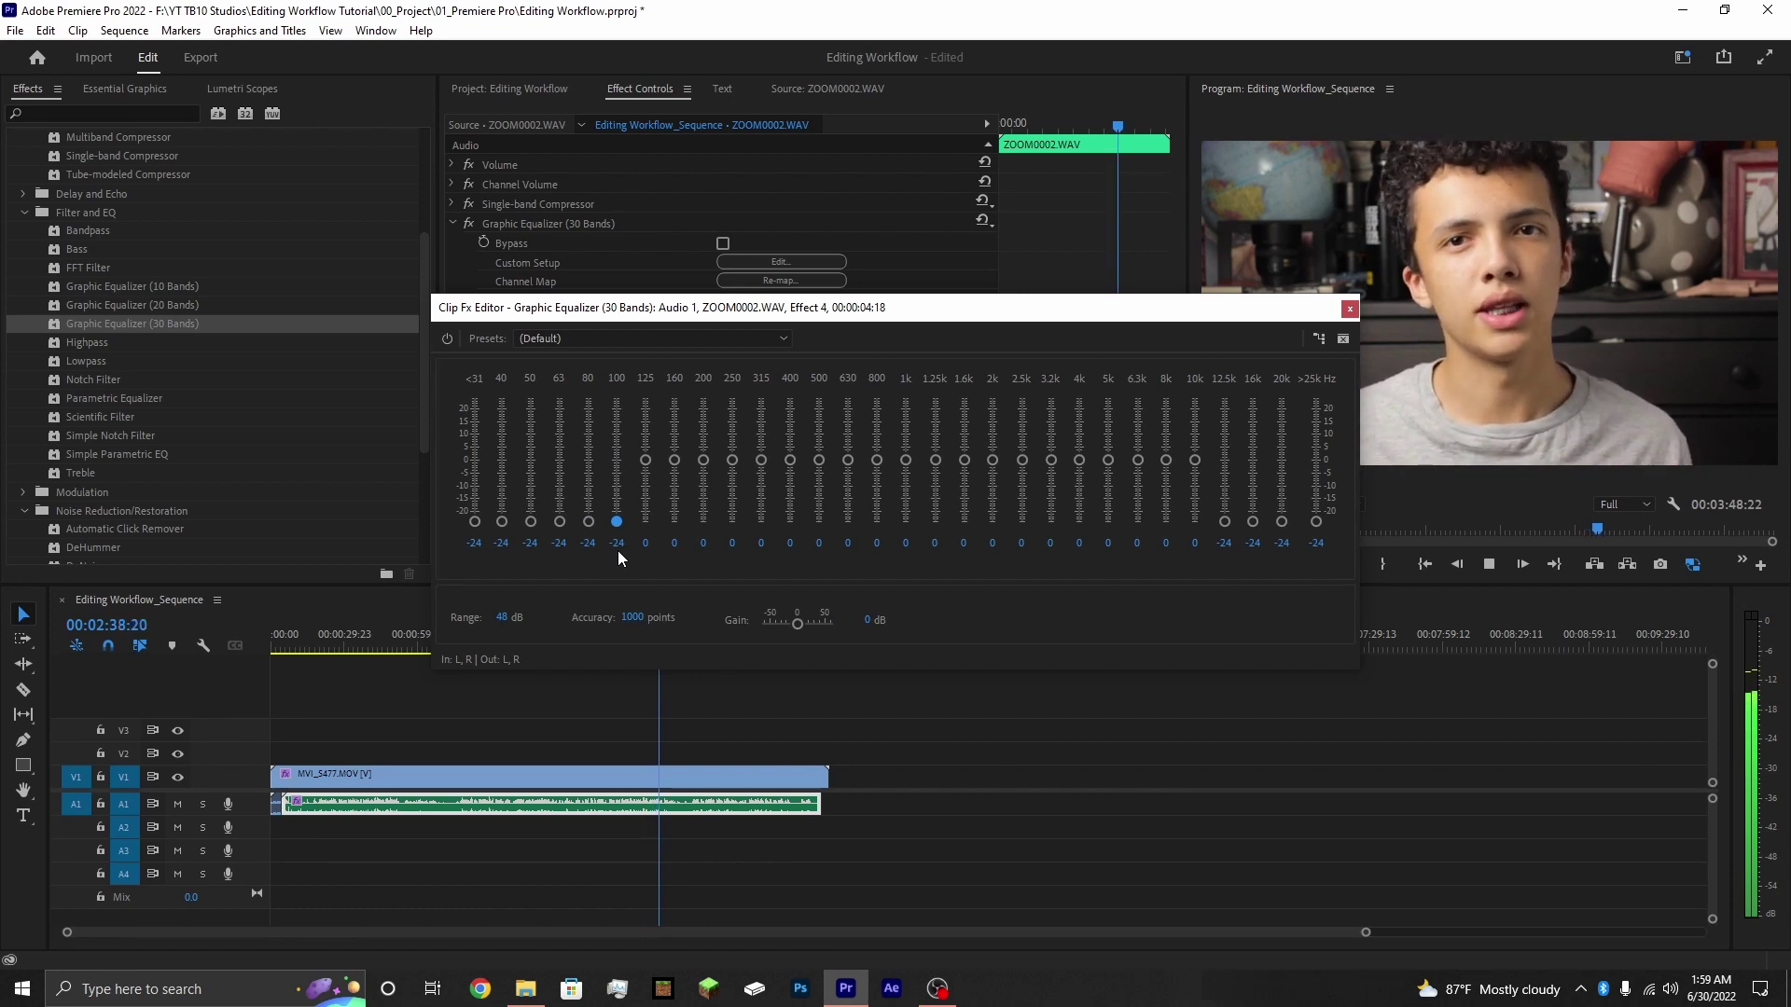
drag(617, 520, 613, 461)
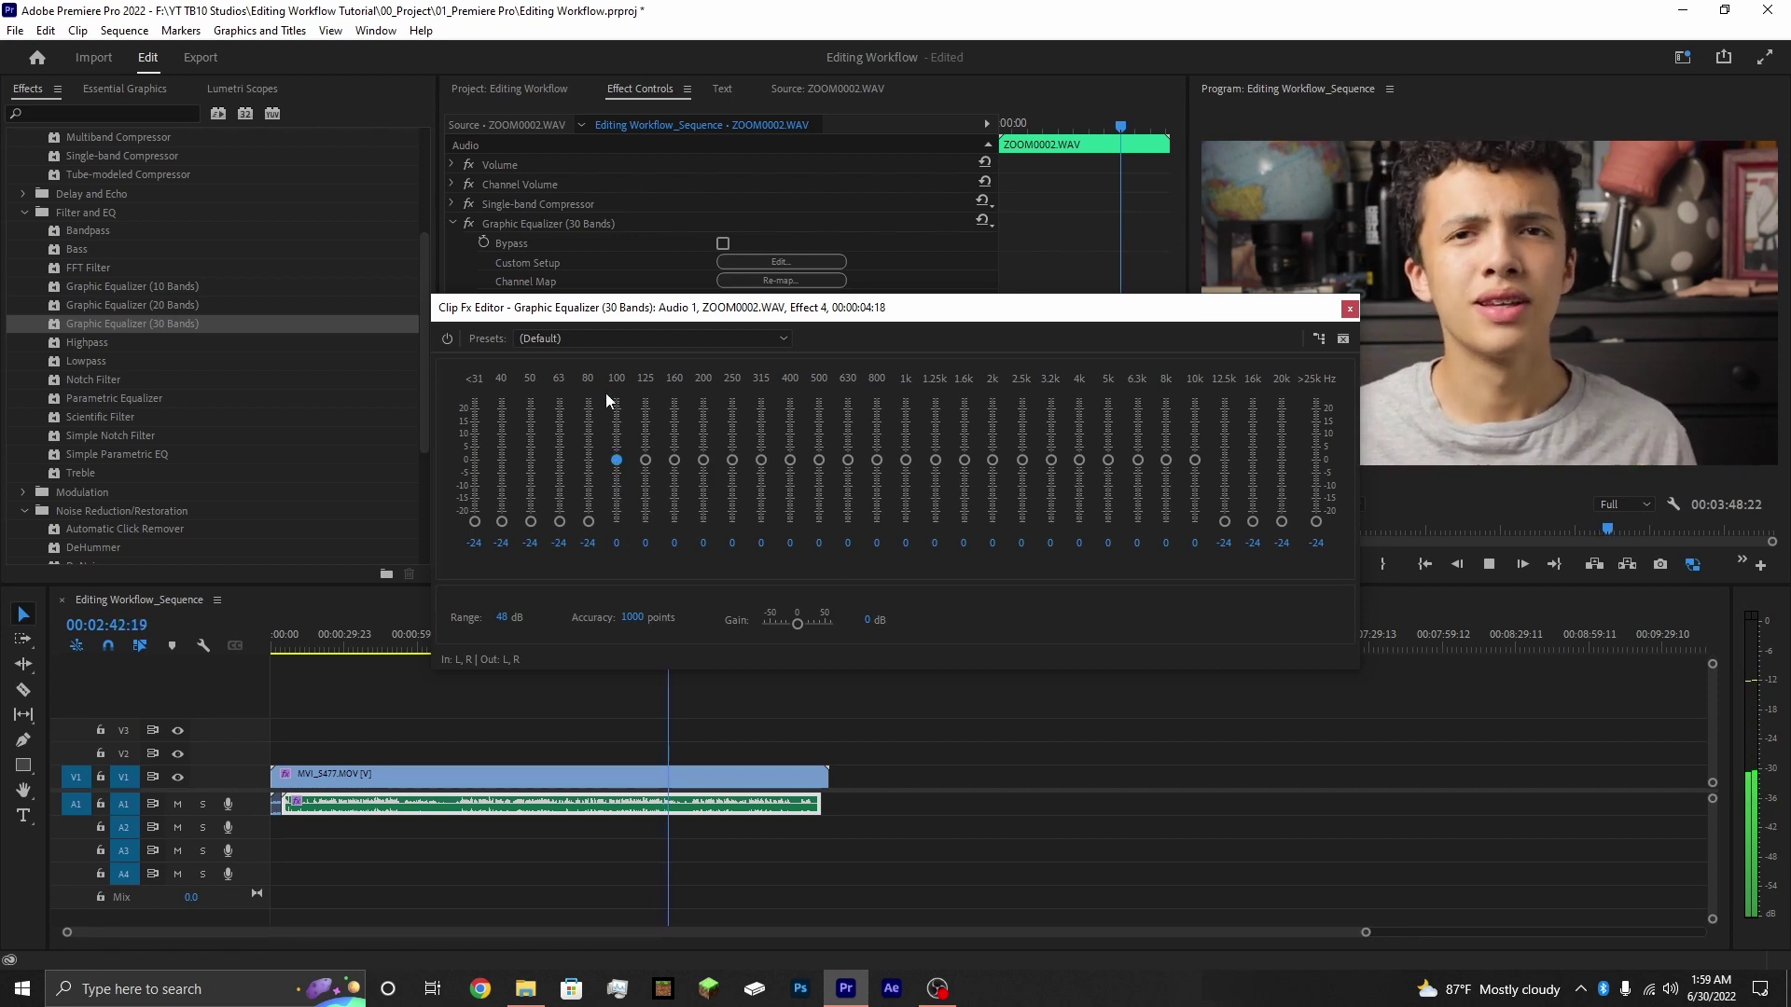
drag(588, 520, 586, 488)
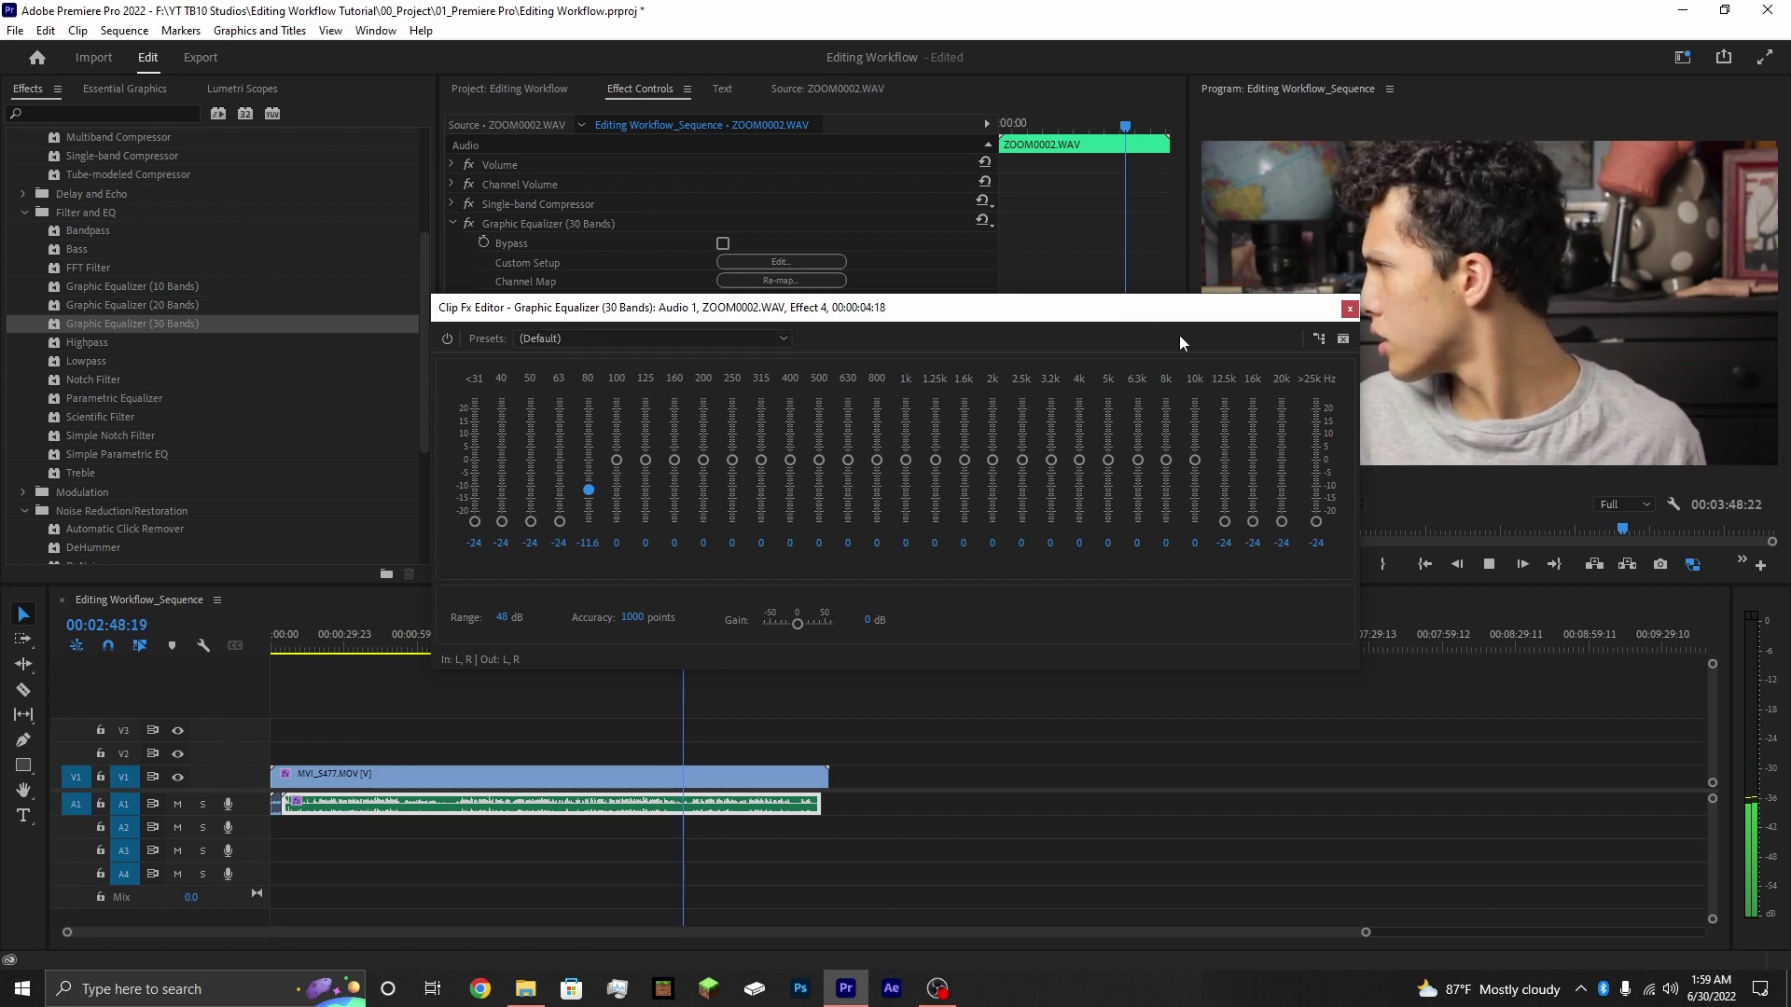
click(1349, 308)
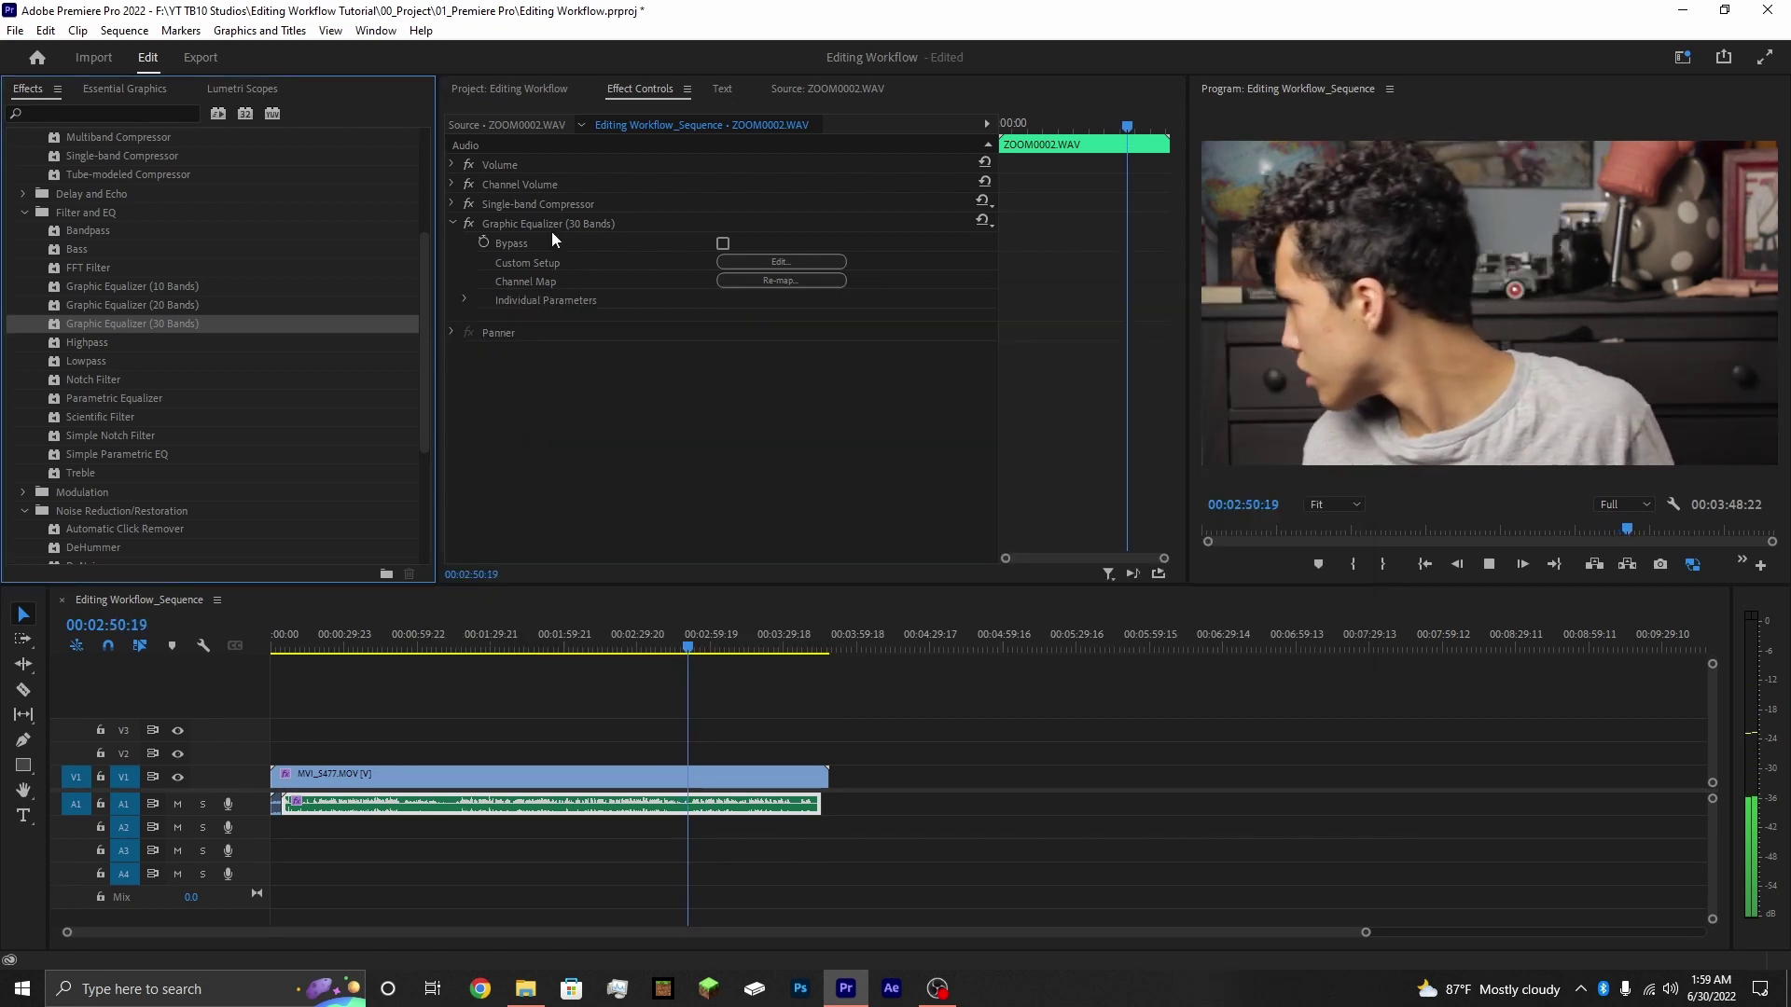
right_click(561, 204)
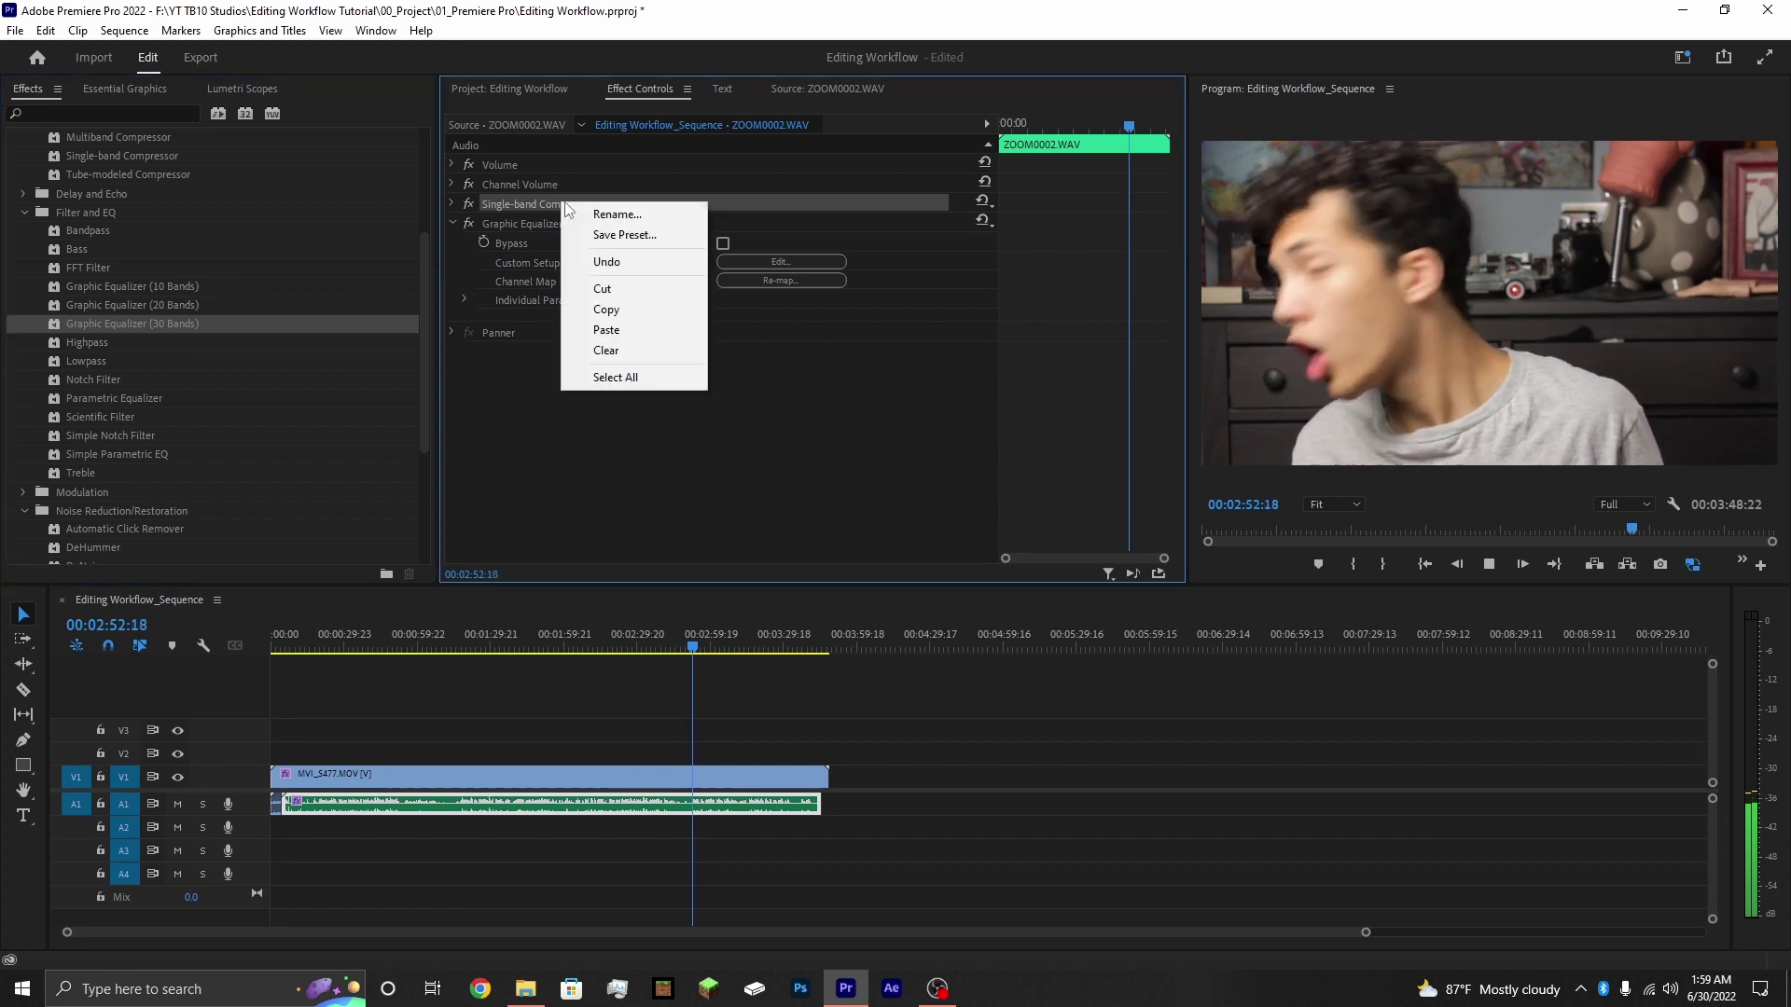
click(515, 224)
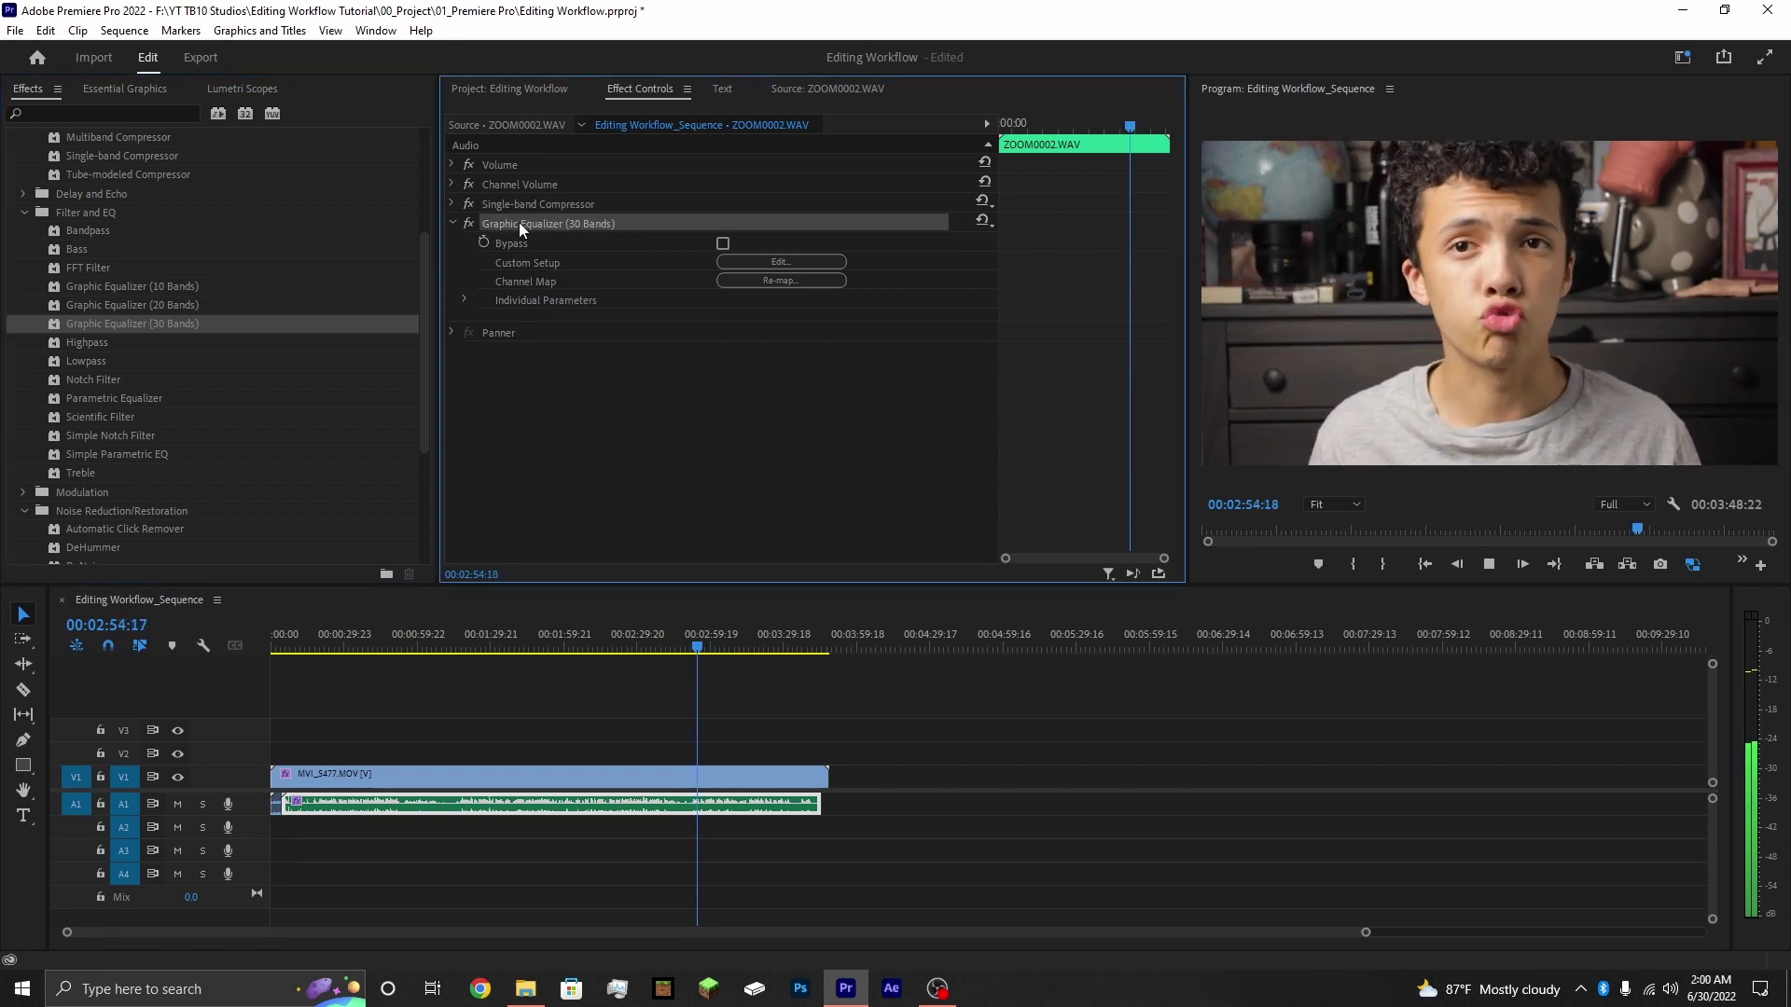
click(452, 223)
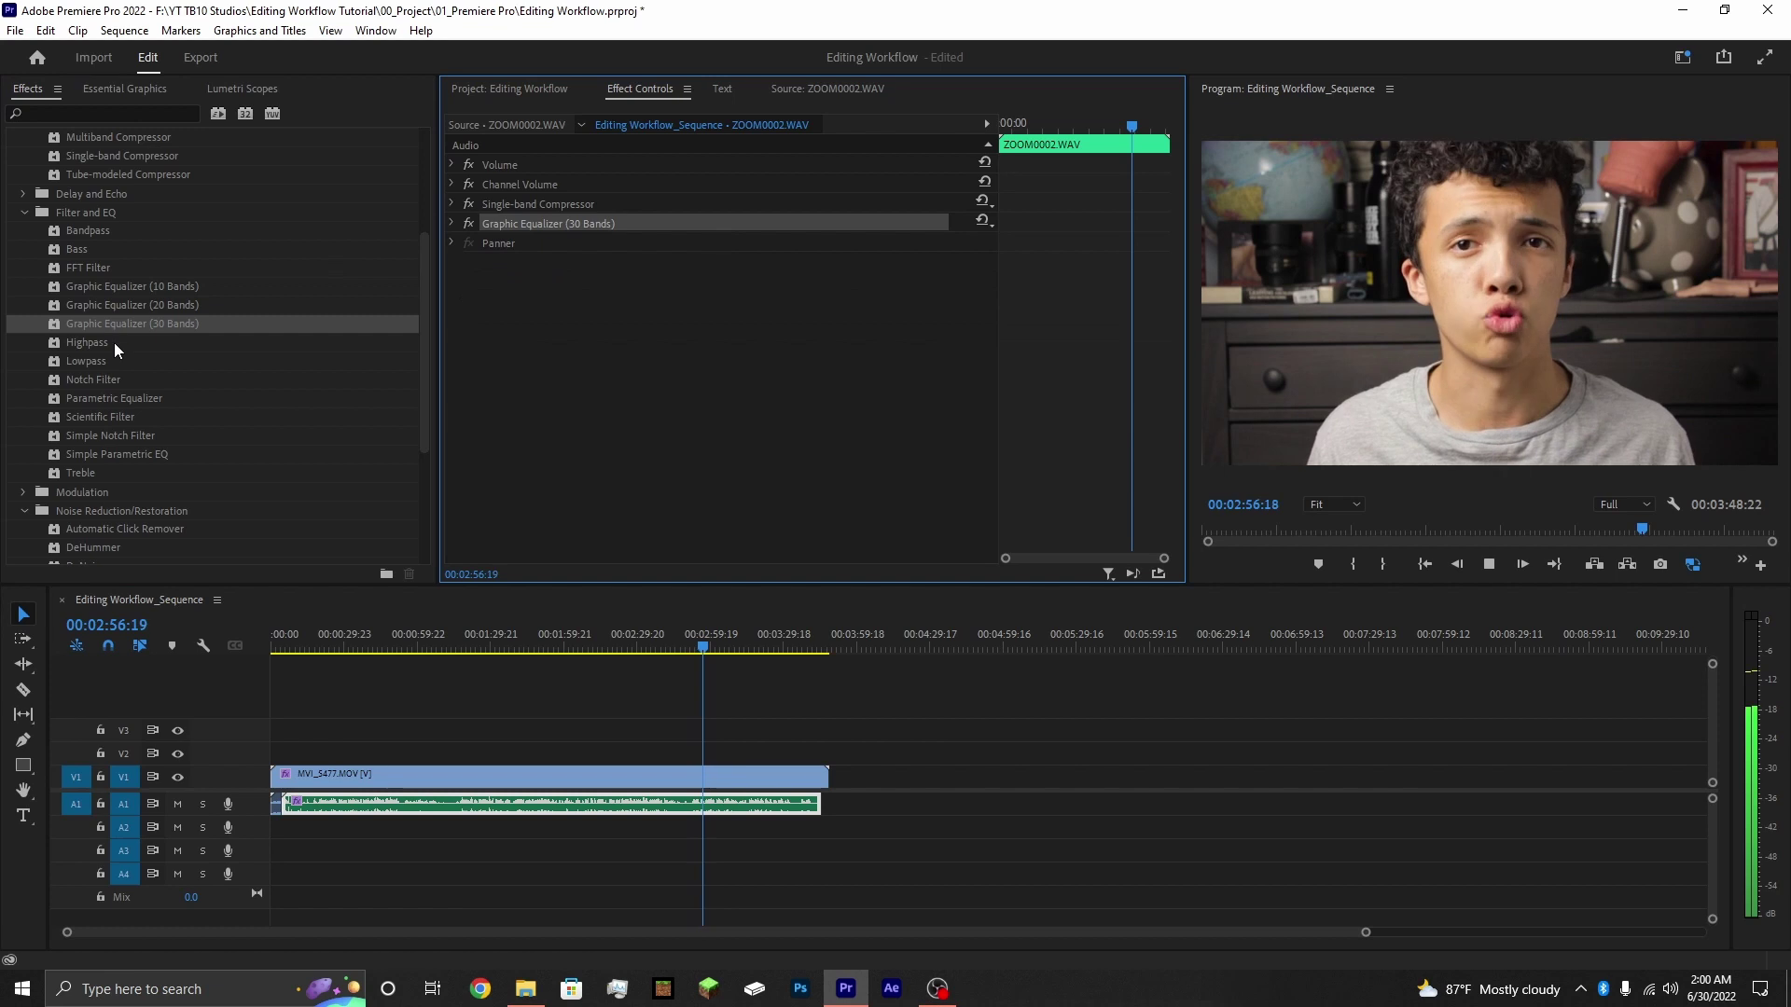
- Add a Parametric Equalizer with the Vocal Enhancer preset, softening the boost near 20 kHz
drag(126, 401, 690, 369)
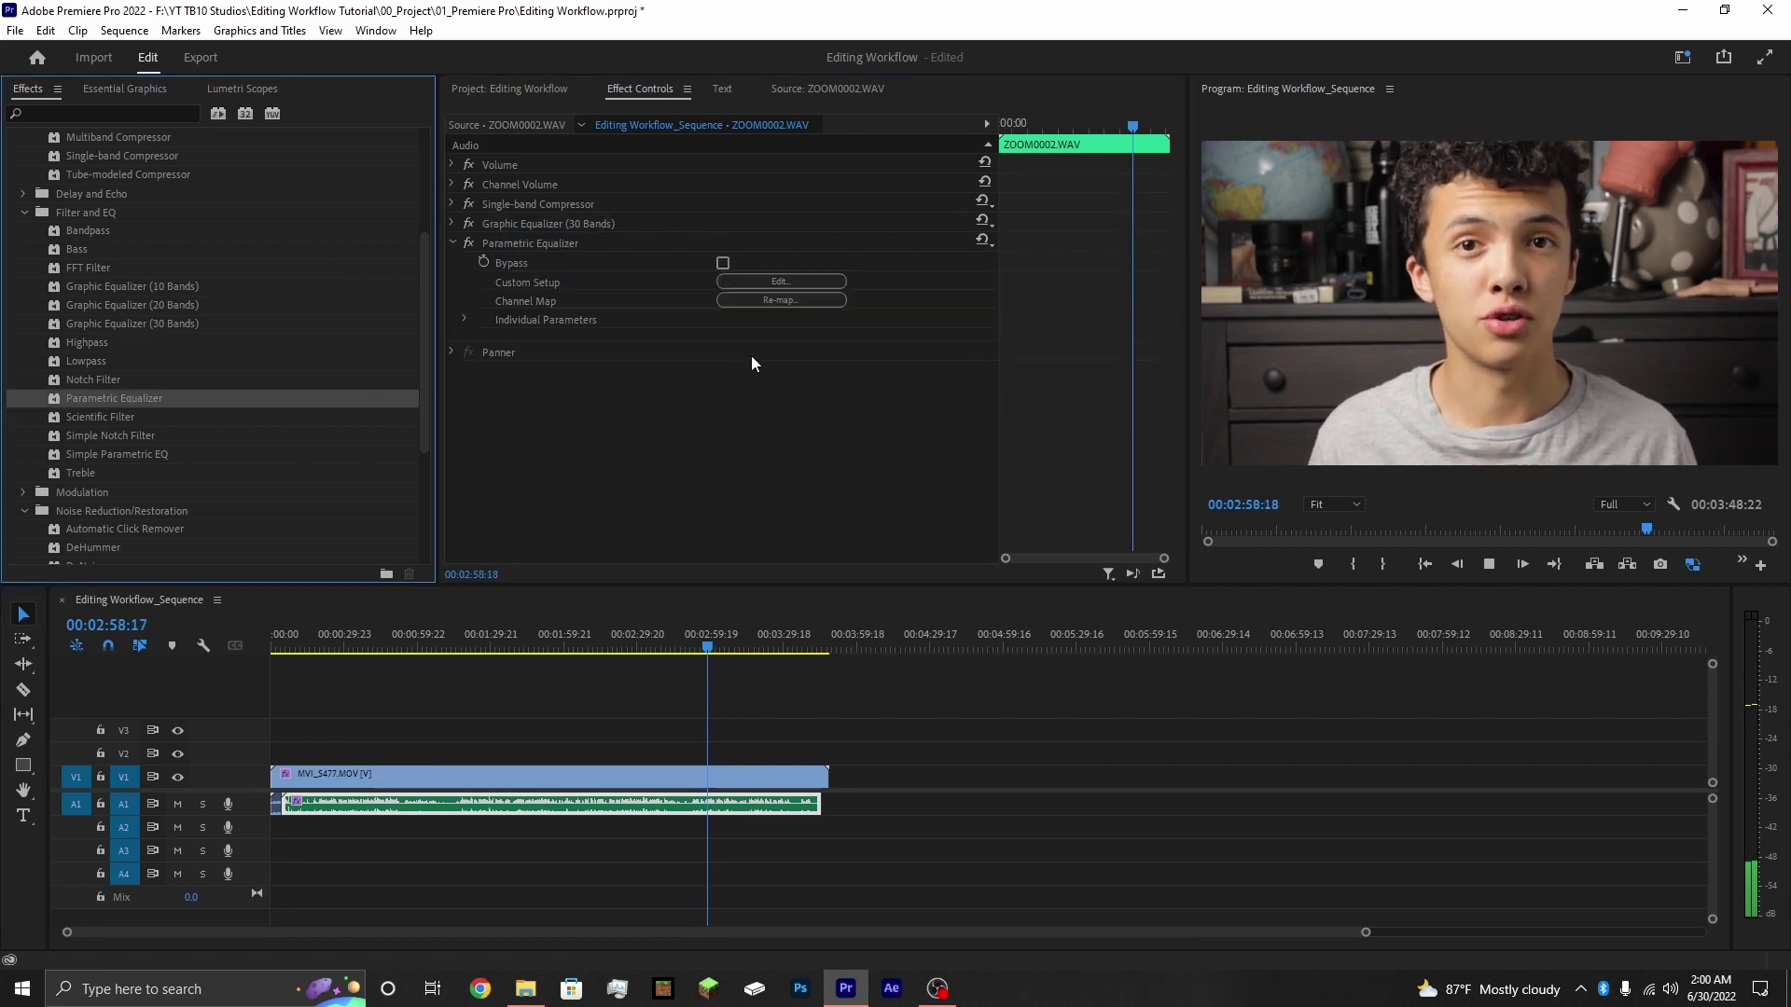
click(795, 280)
click(804, 302)
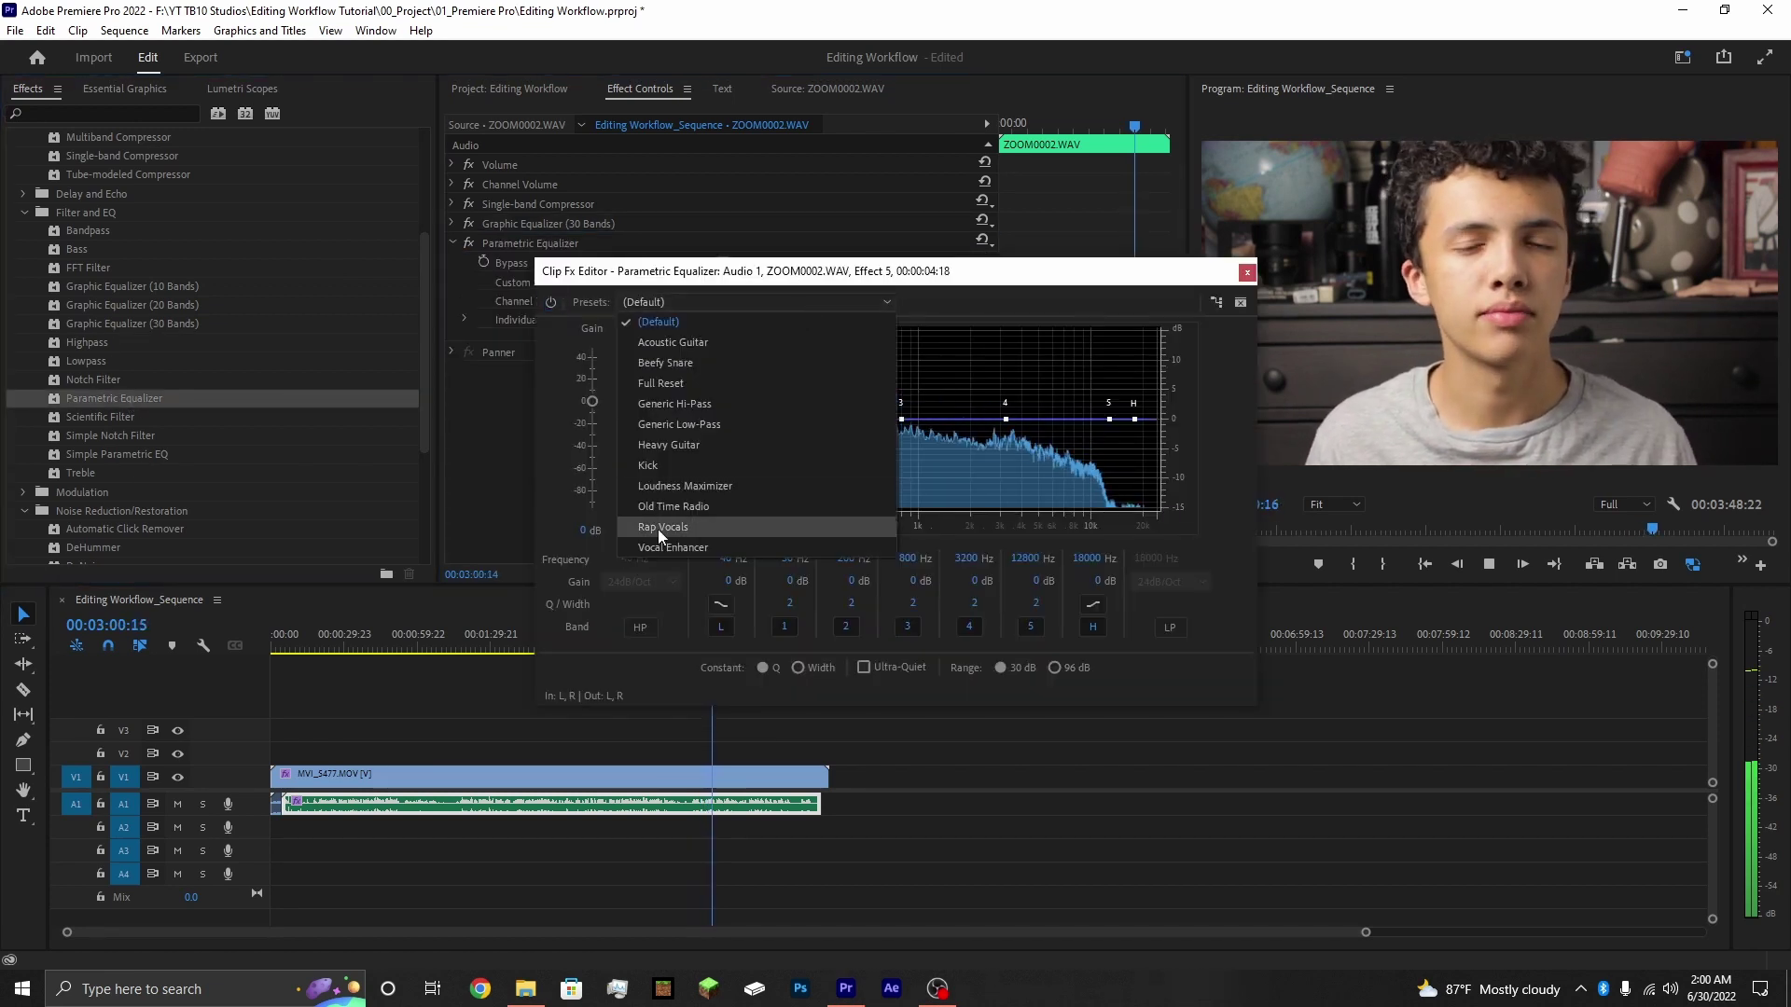
click(669, 541)
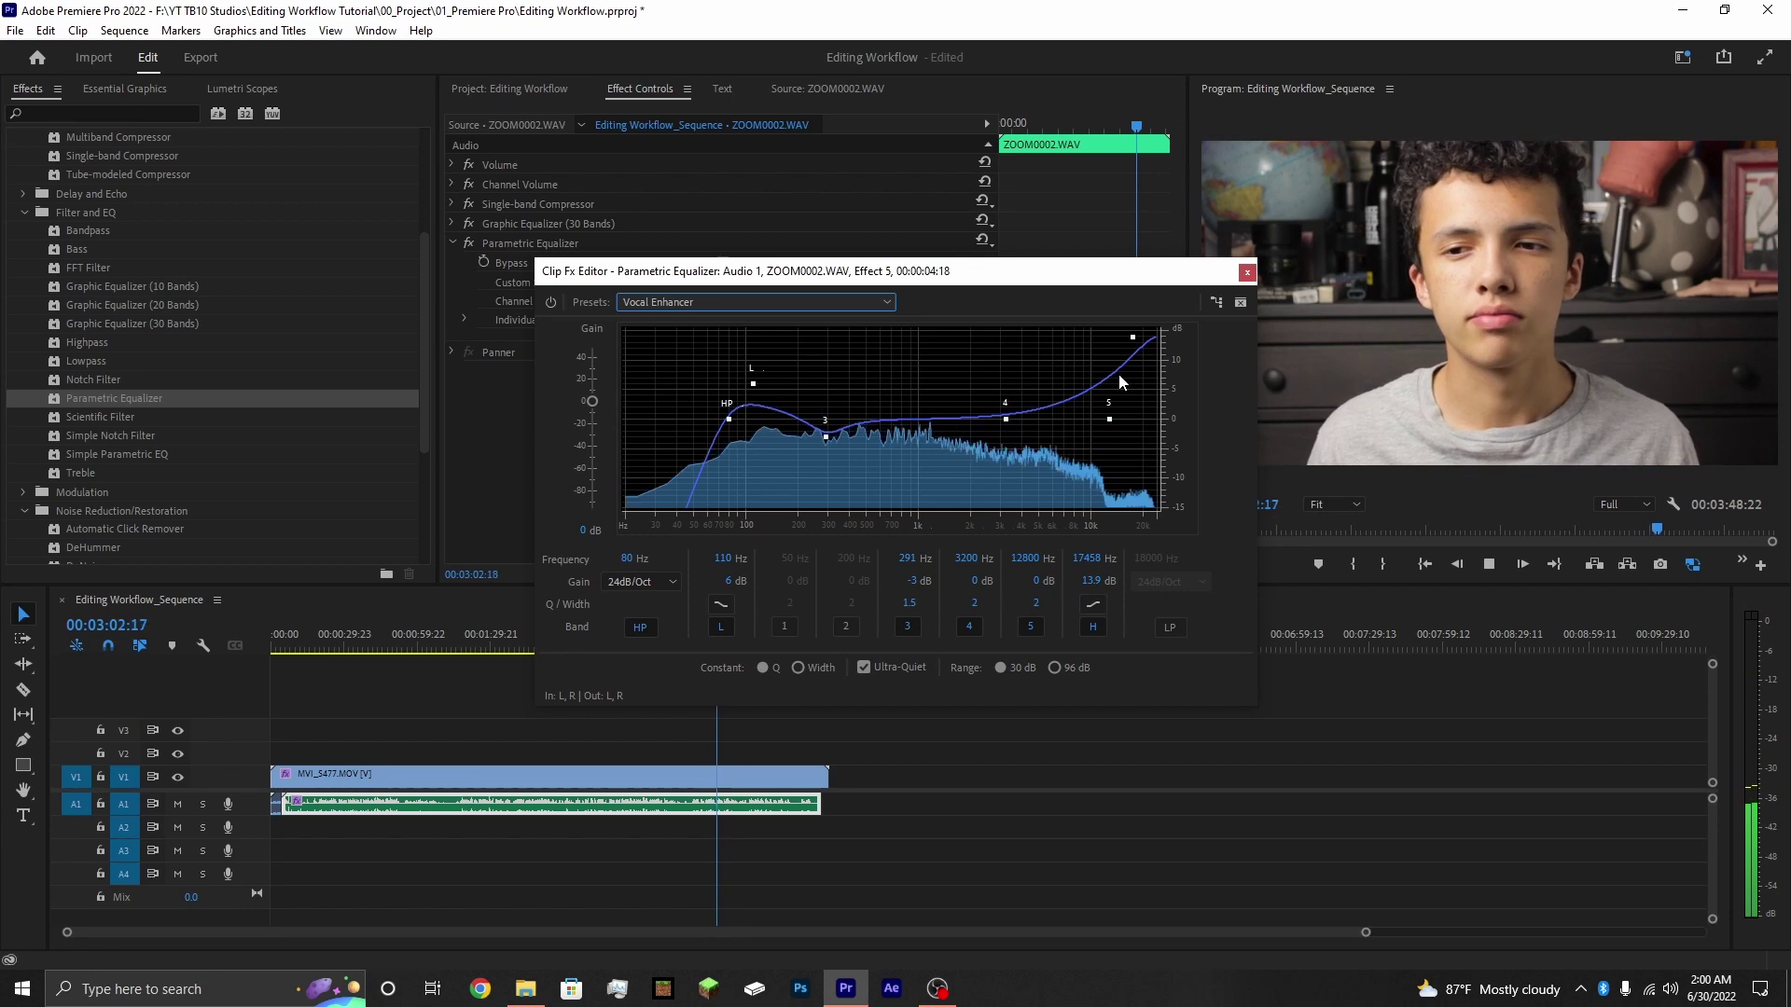
drag(1136, 345, 1145, 365)
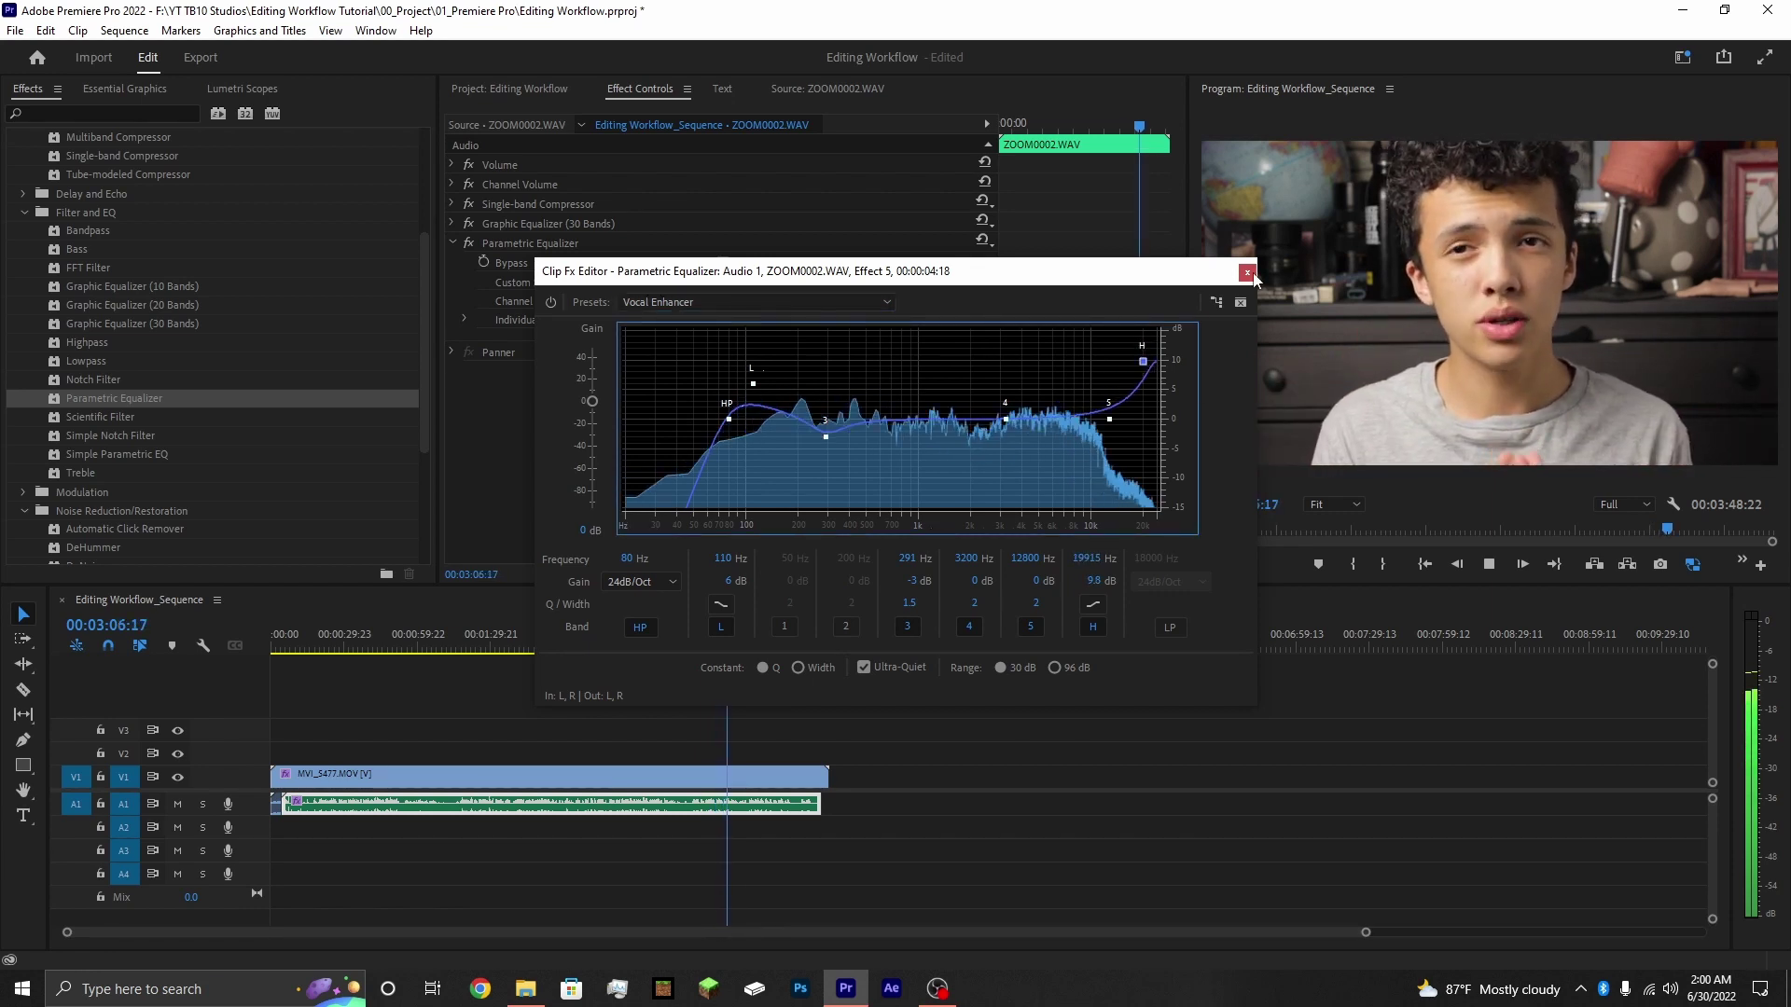
click(1248, 273)
click(453, 241)
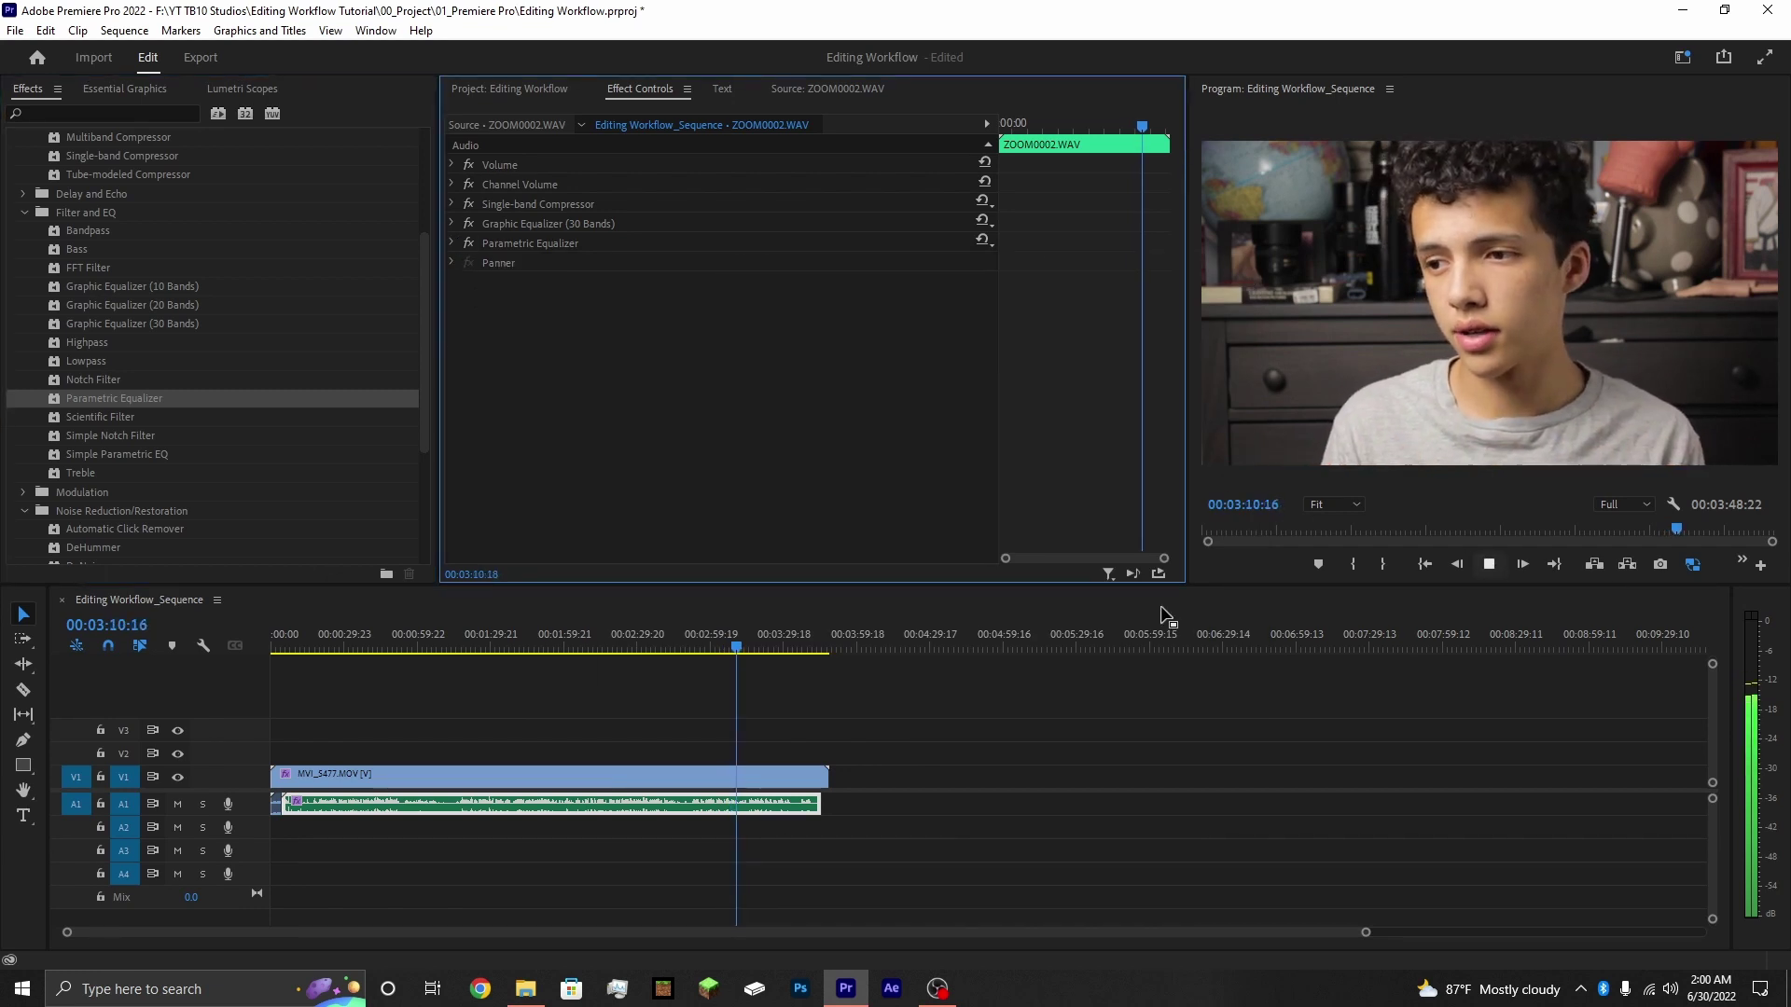
- Move the playhead to about 1:40 and play the processed voice
click(515, 634)
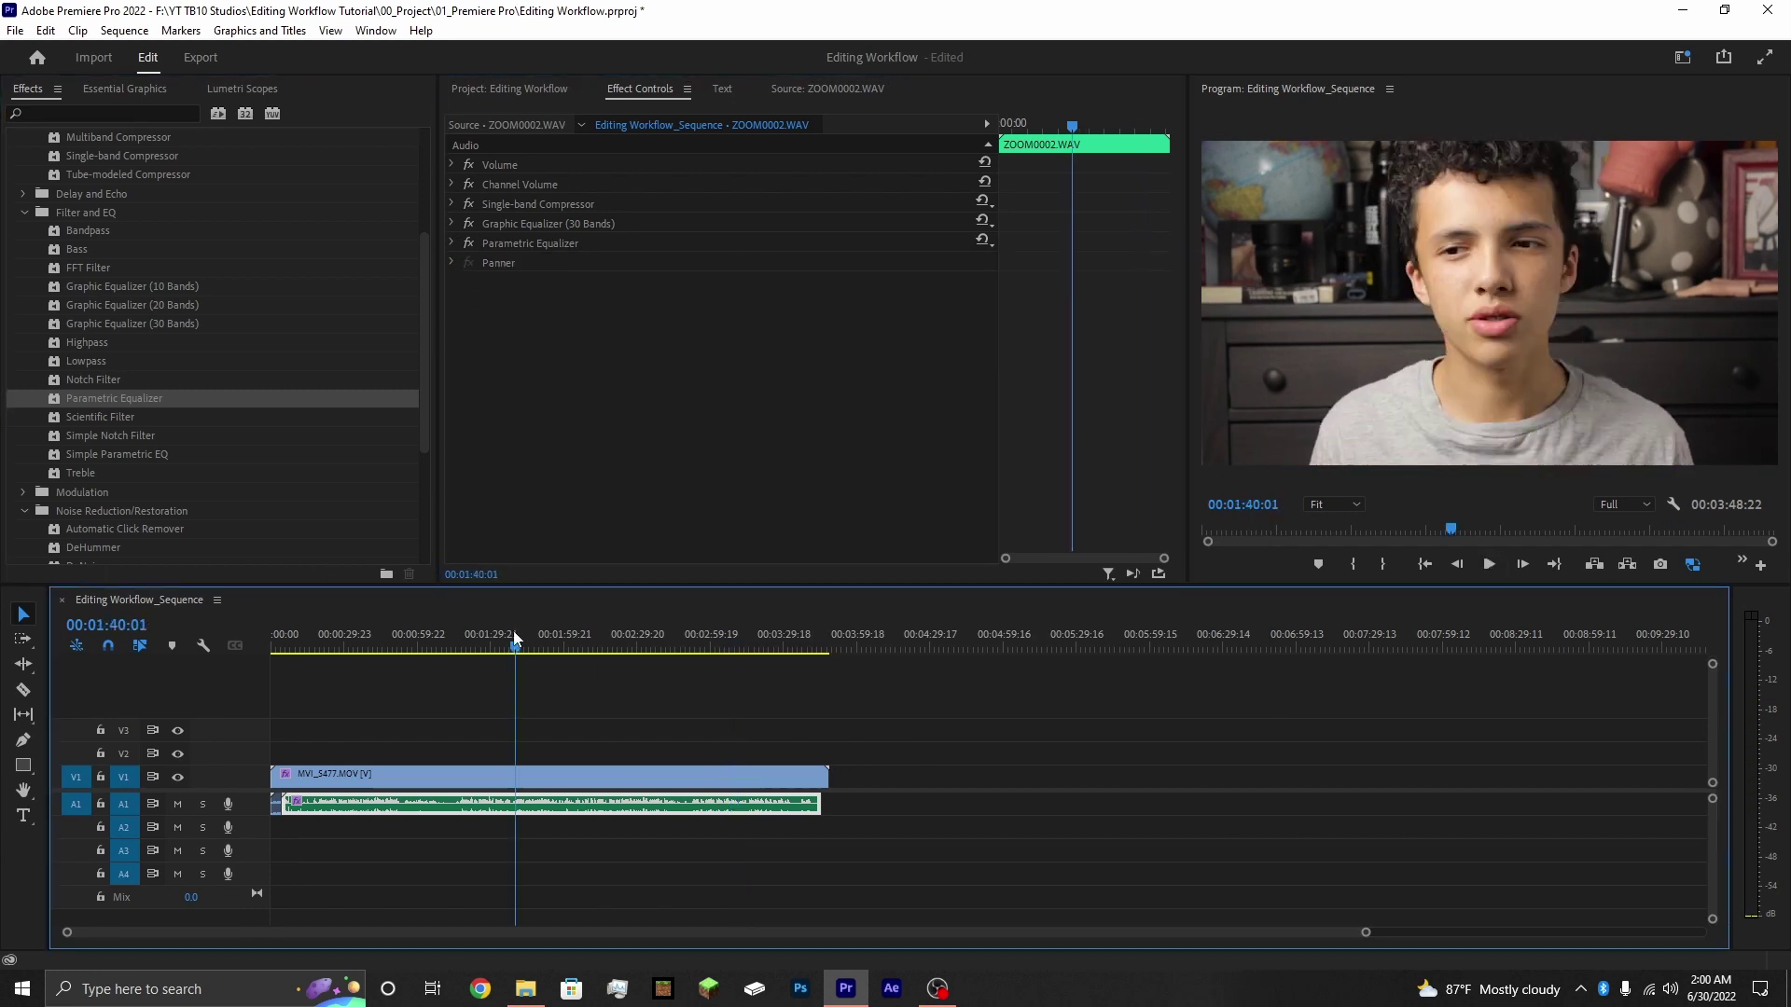
click(1489, 564)
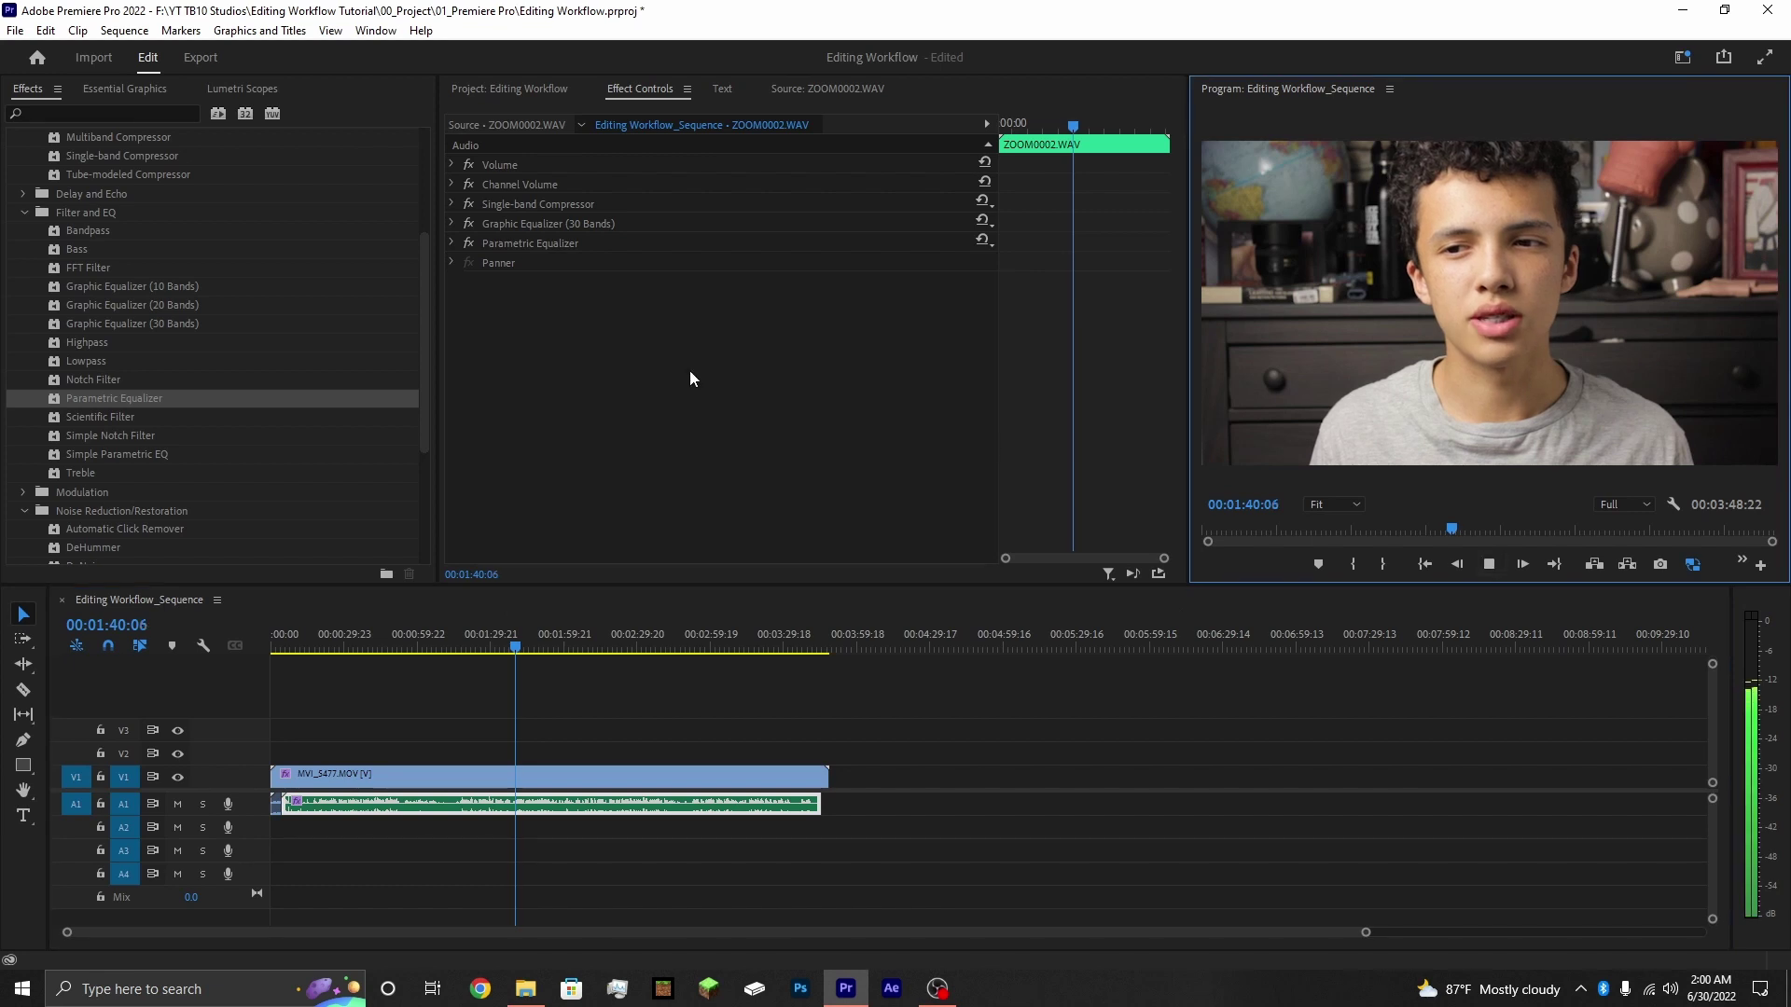
click(24, 212)
- Add DeNoise to the voice clip, focused on mid frequencies at 5% amount
double_click(82, 306)
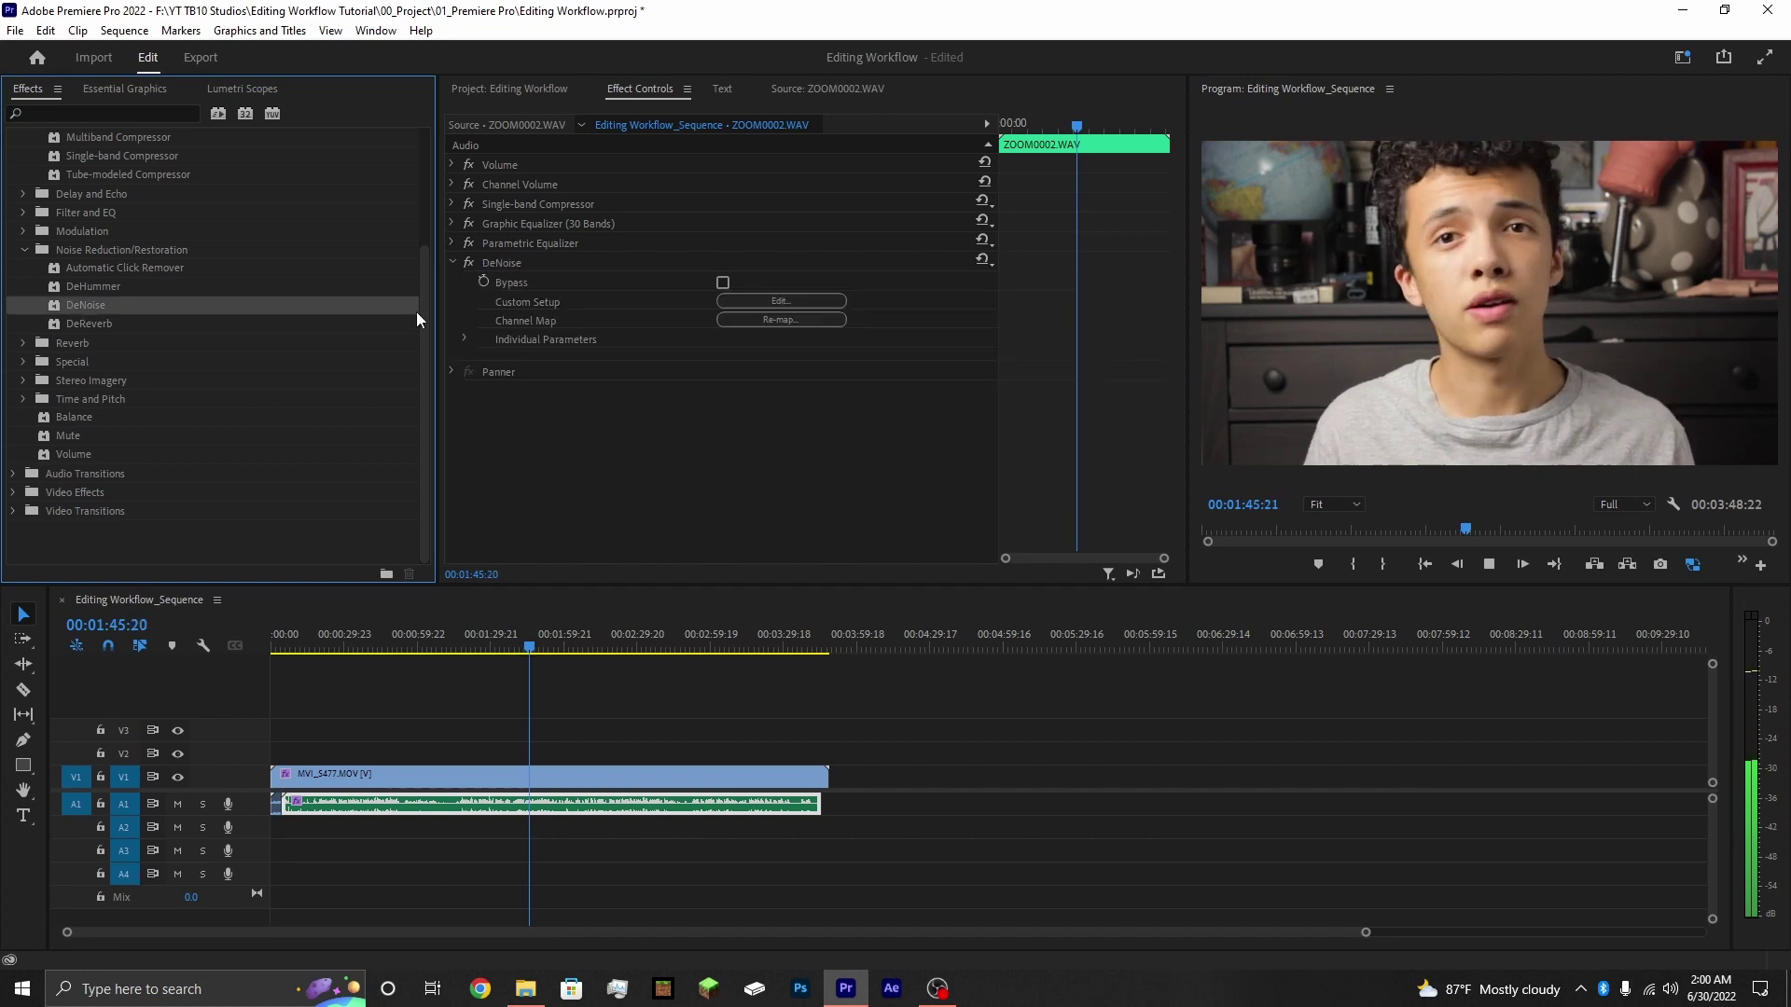
click(775, 301)
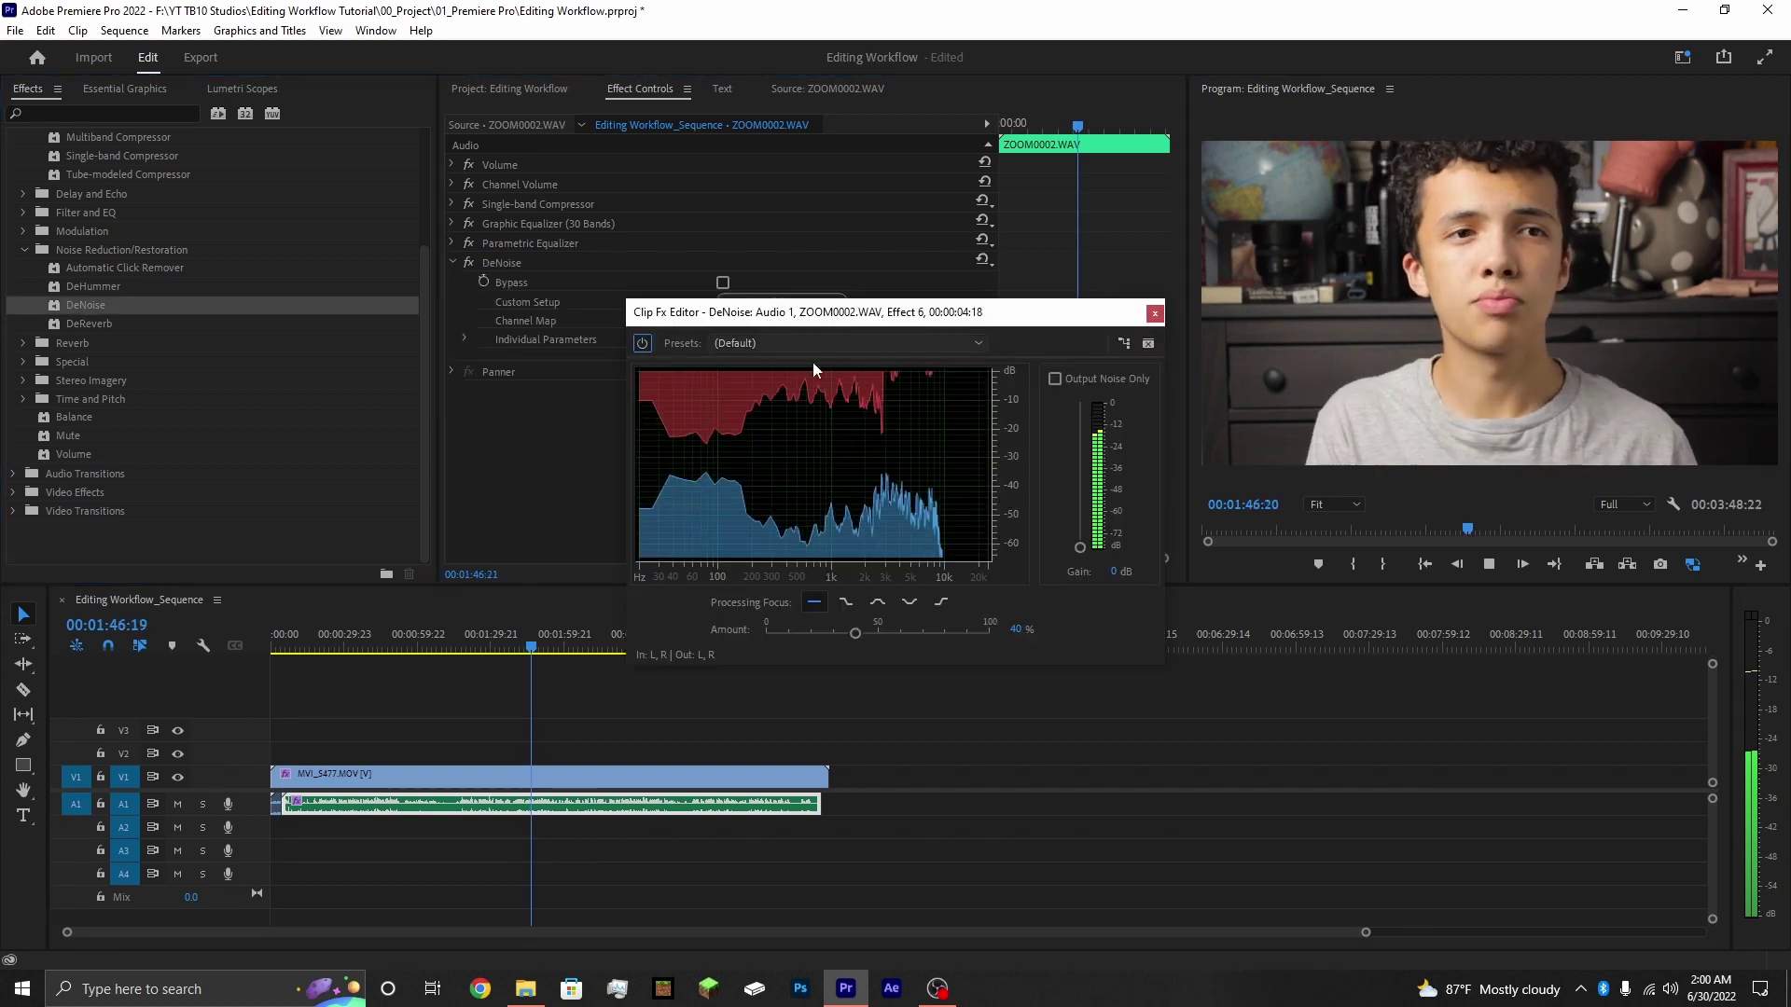
click(878, 602)
drag(854, 634, 782, 634)
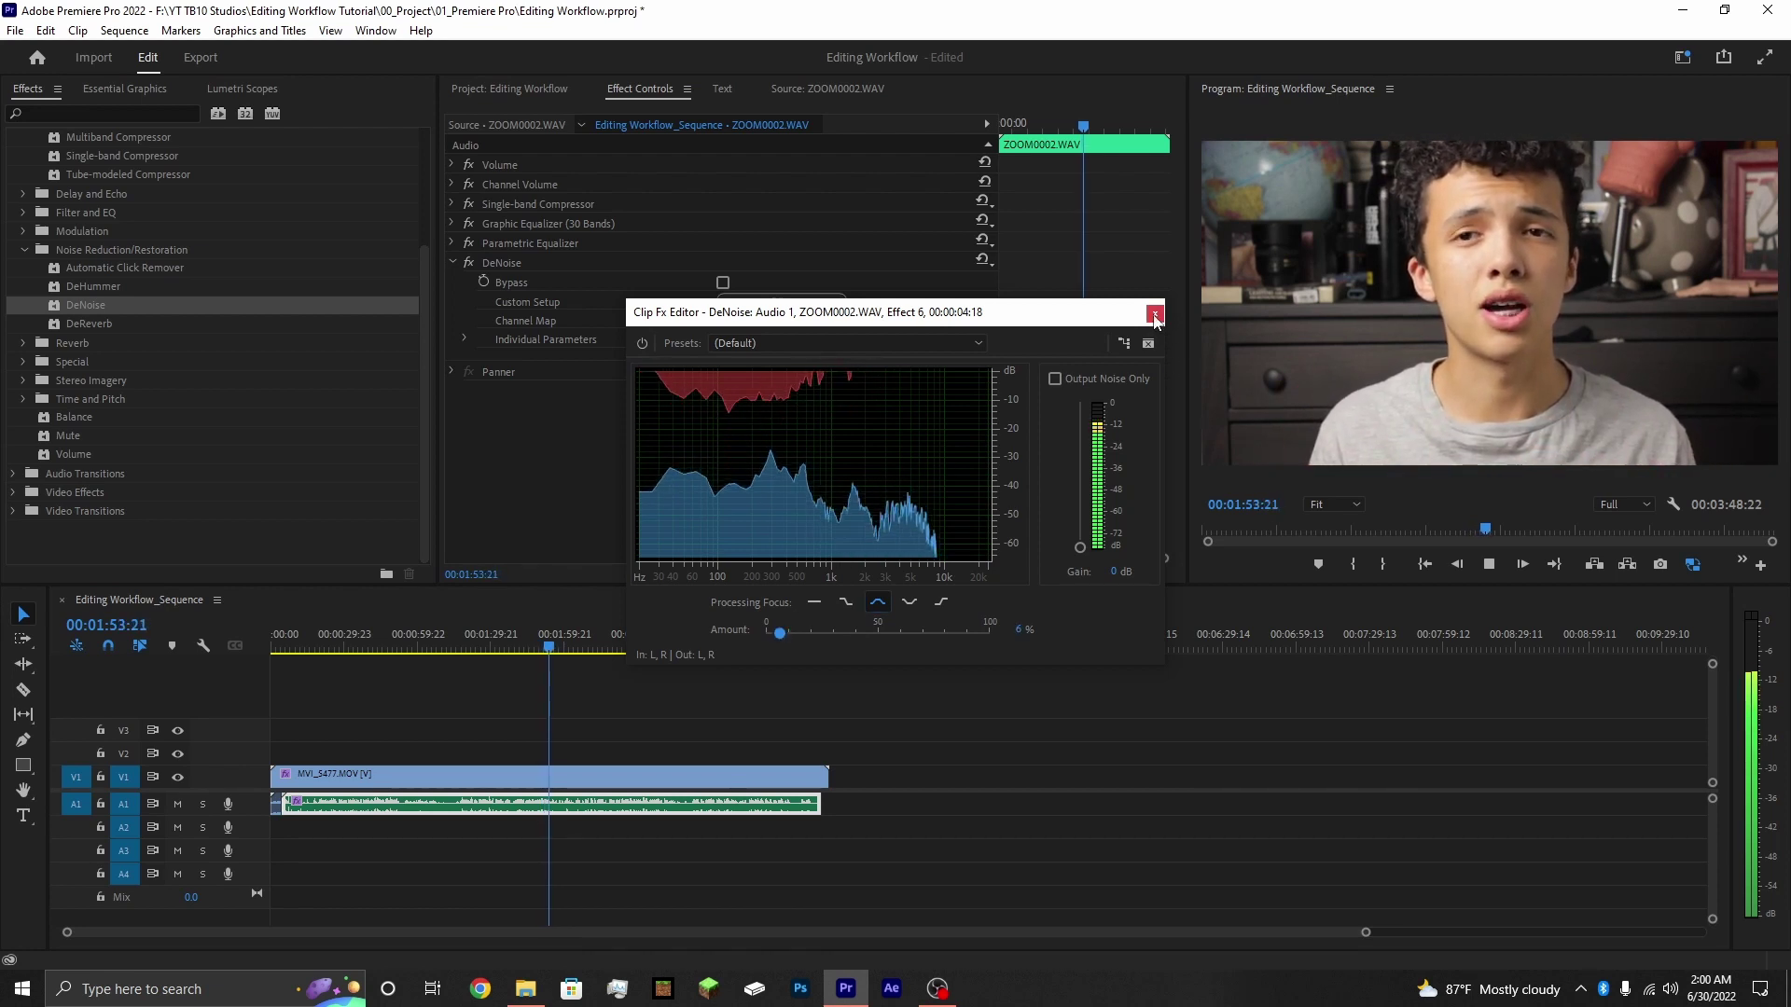
click(1154, 313)
click(450, 259)
click(450, 262)
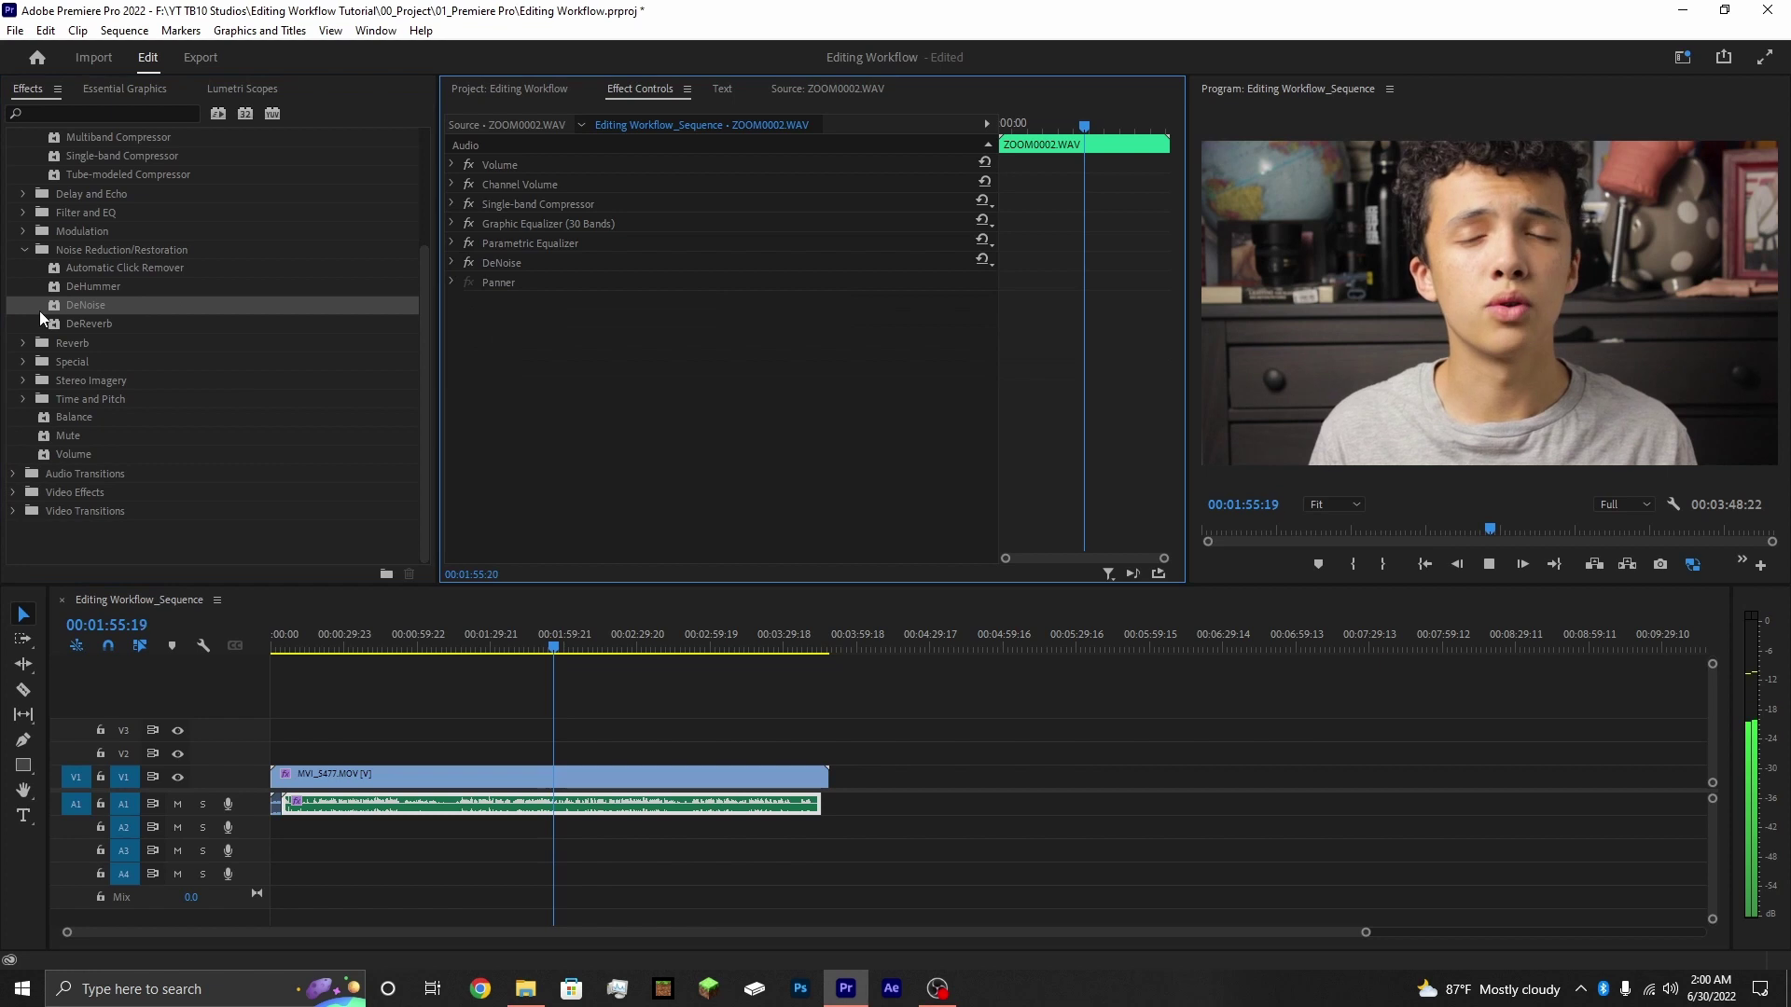
- Add a Hard Limiter with the Limit to -6dB preset and stop playback
click(24, 248)
scroll(65, 300, up, 3)
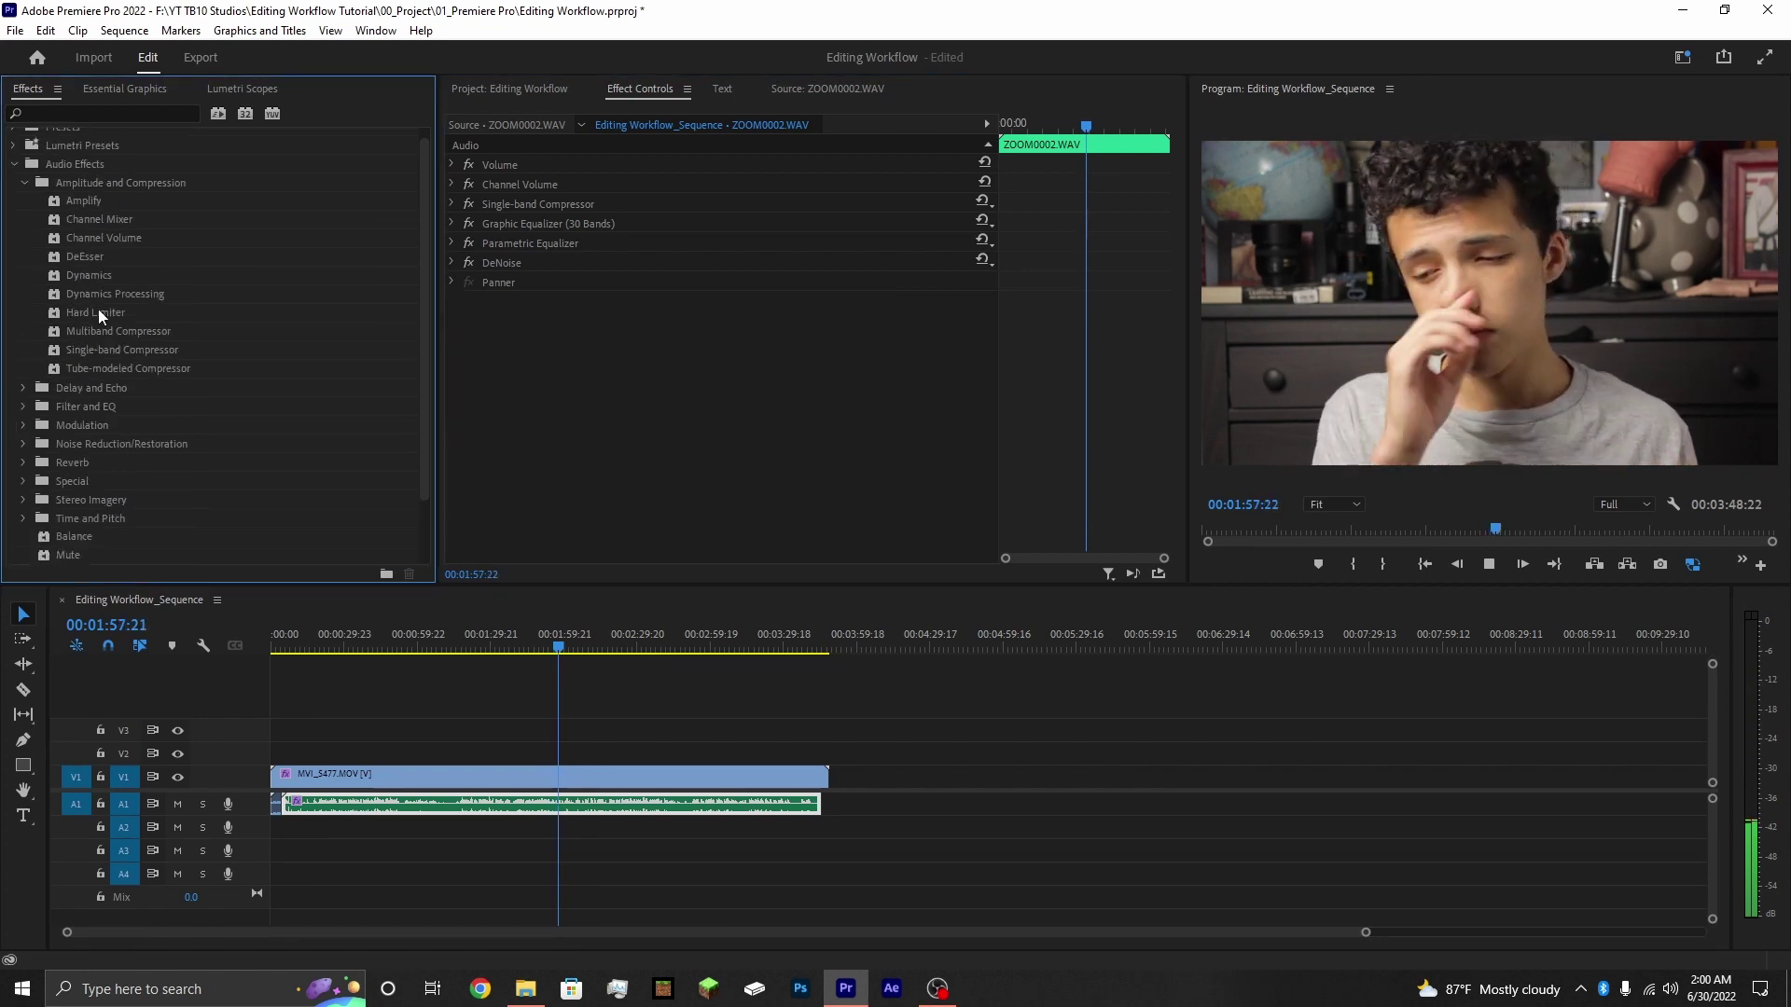
drag(98, 310, 610, 388)
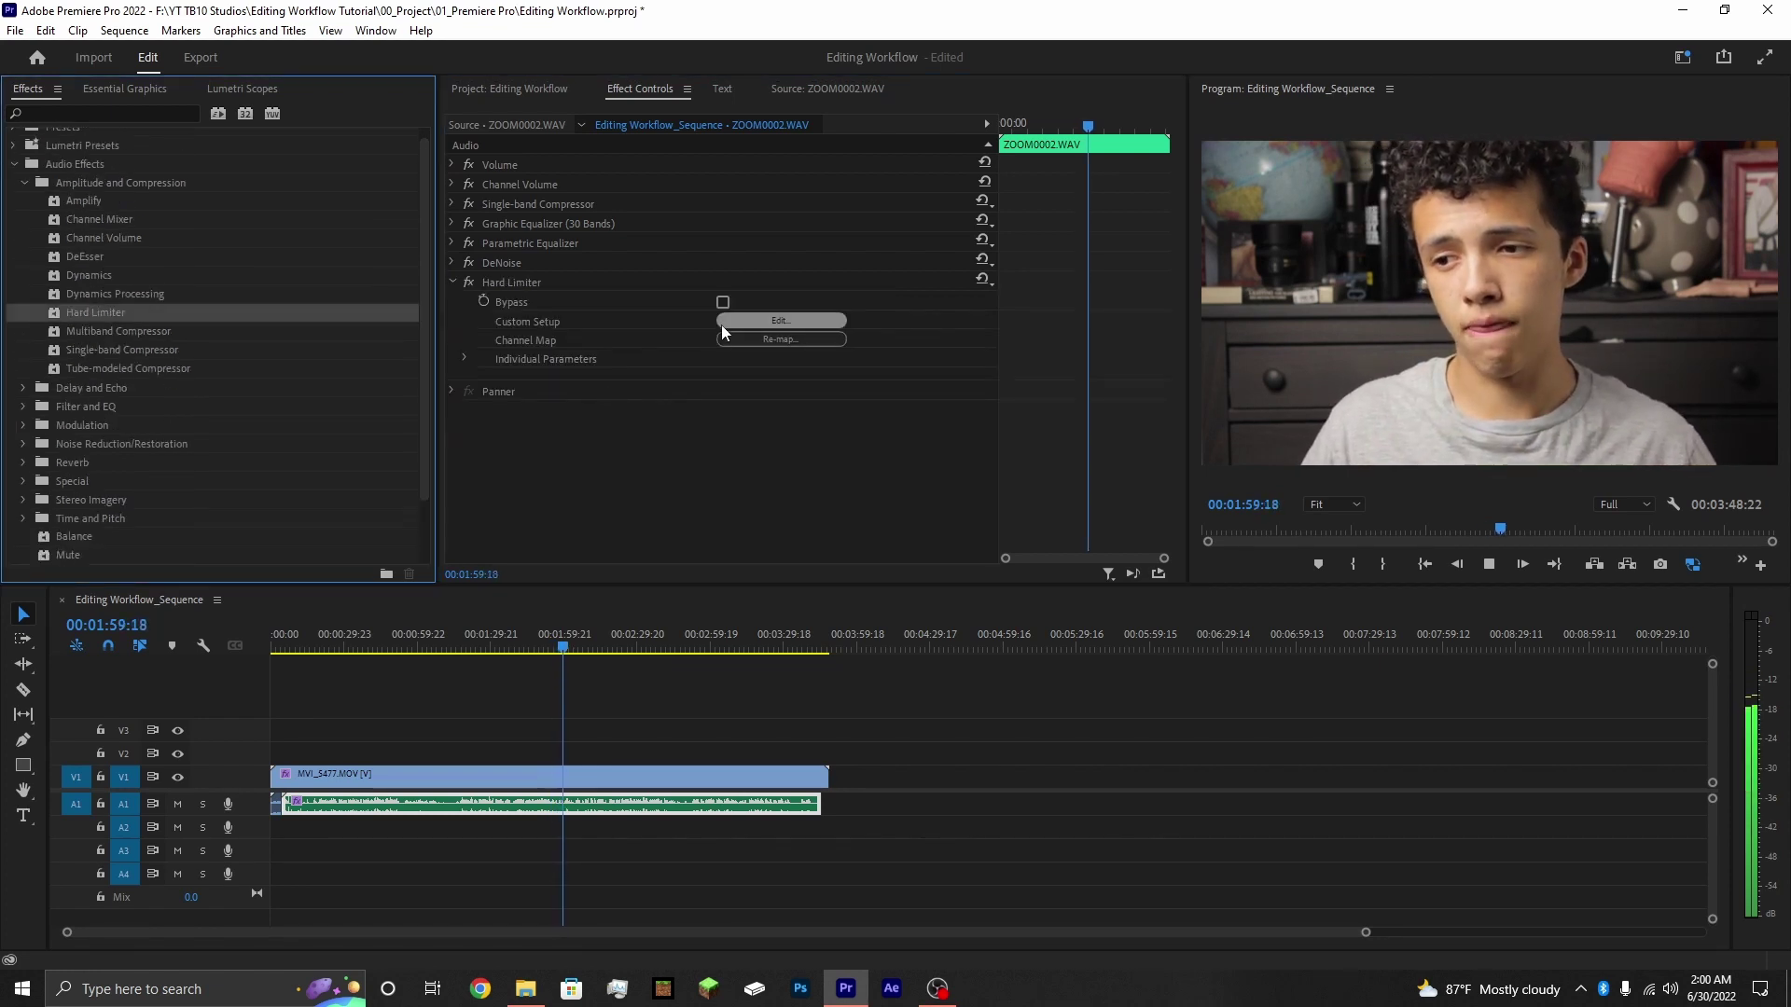
click(756, 320)
click(895, 390)
click(888, 529)
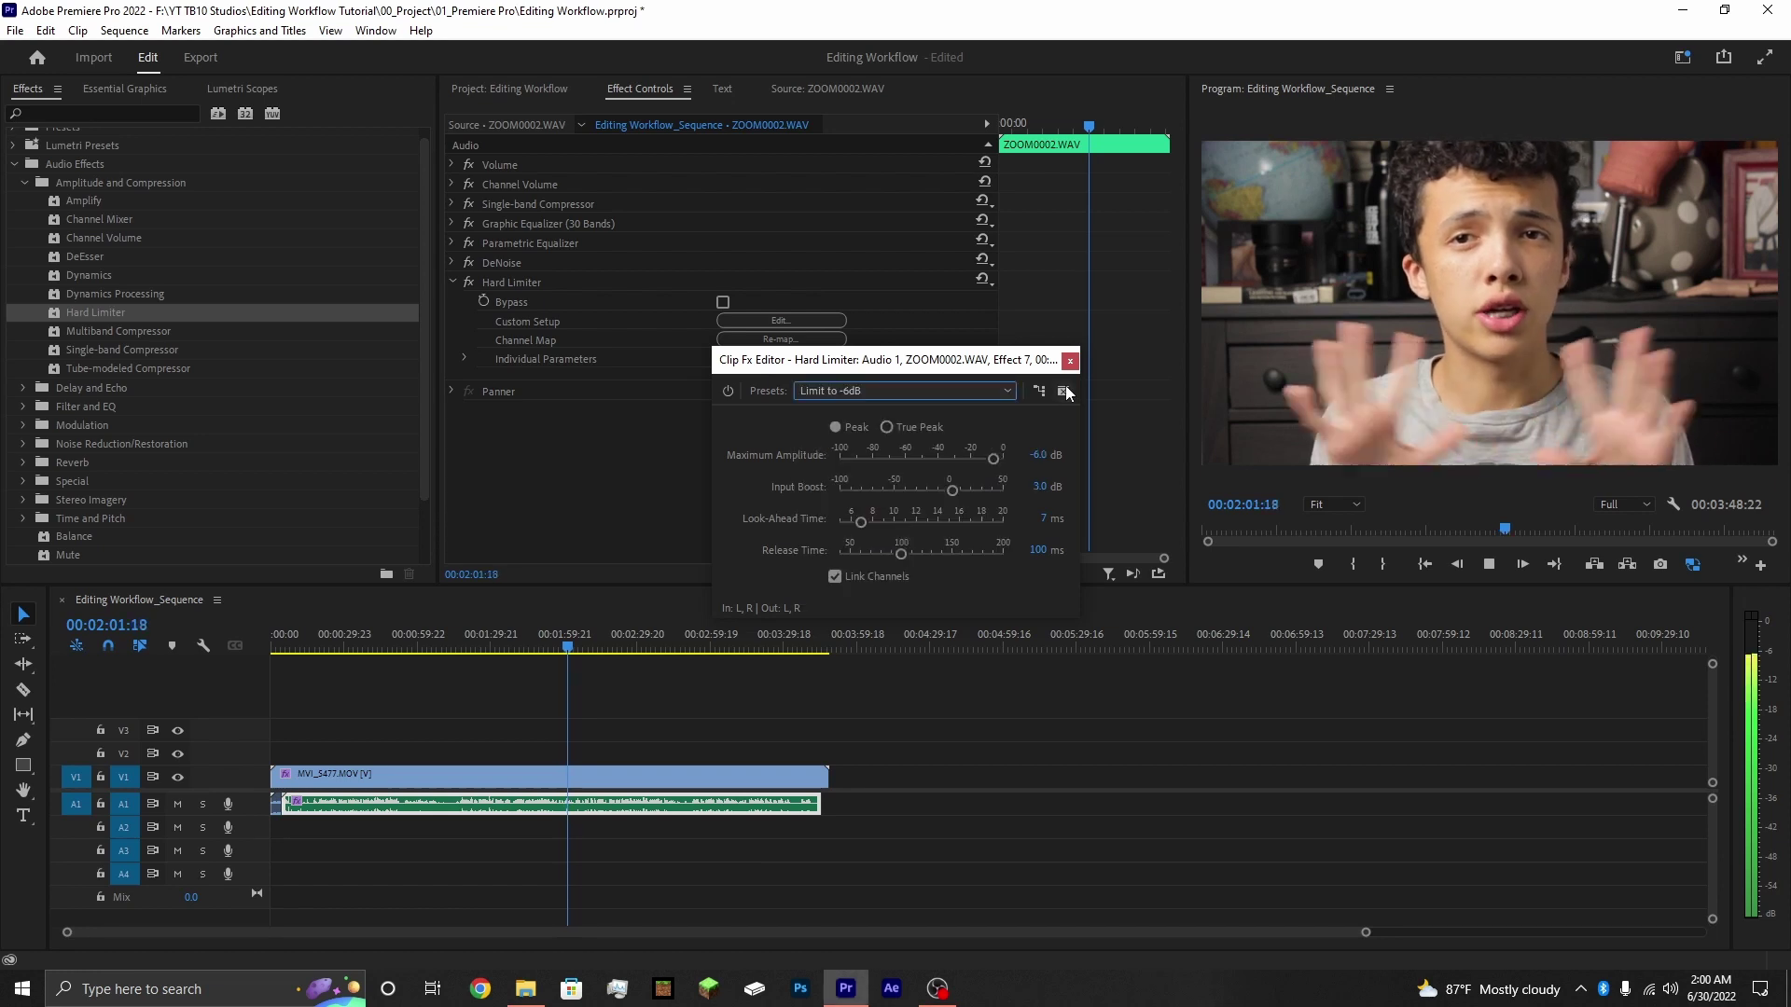
click(1070, 360)
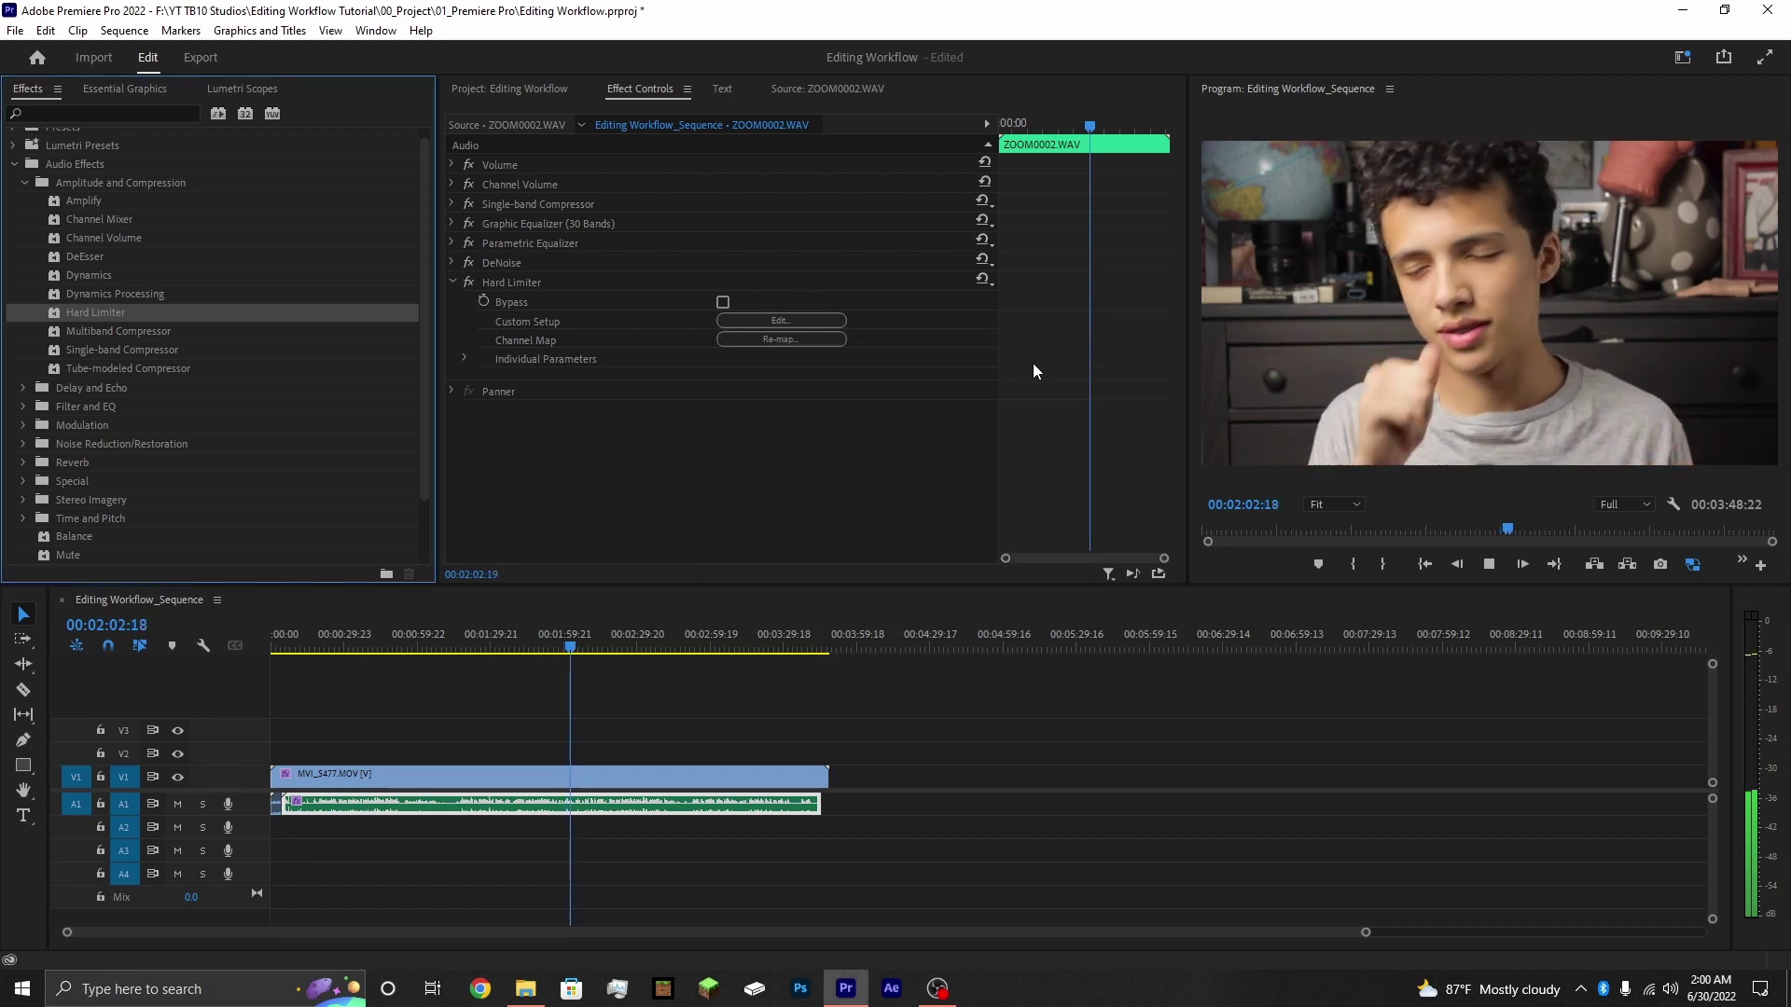
click(452, 280)
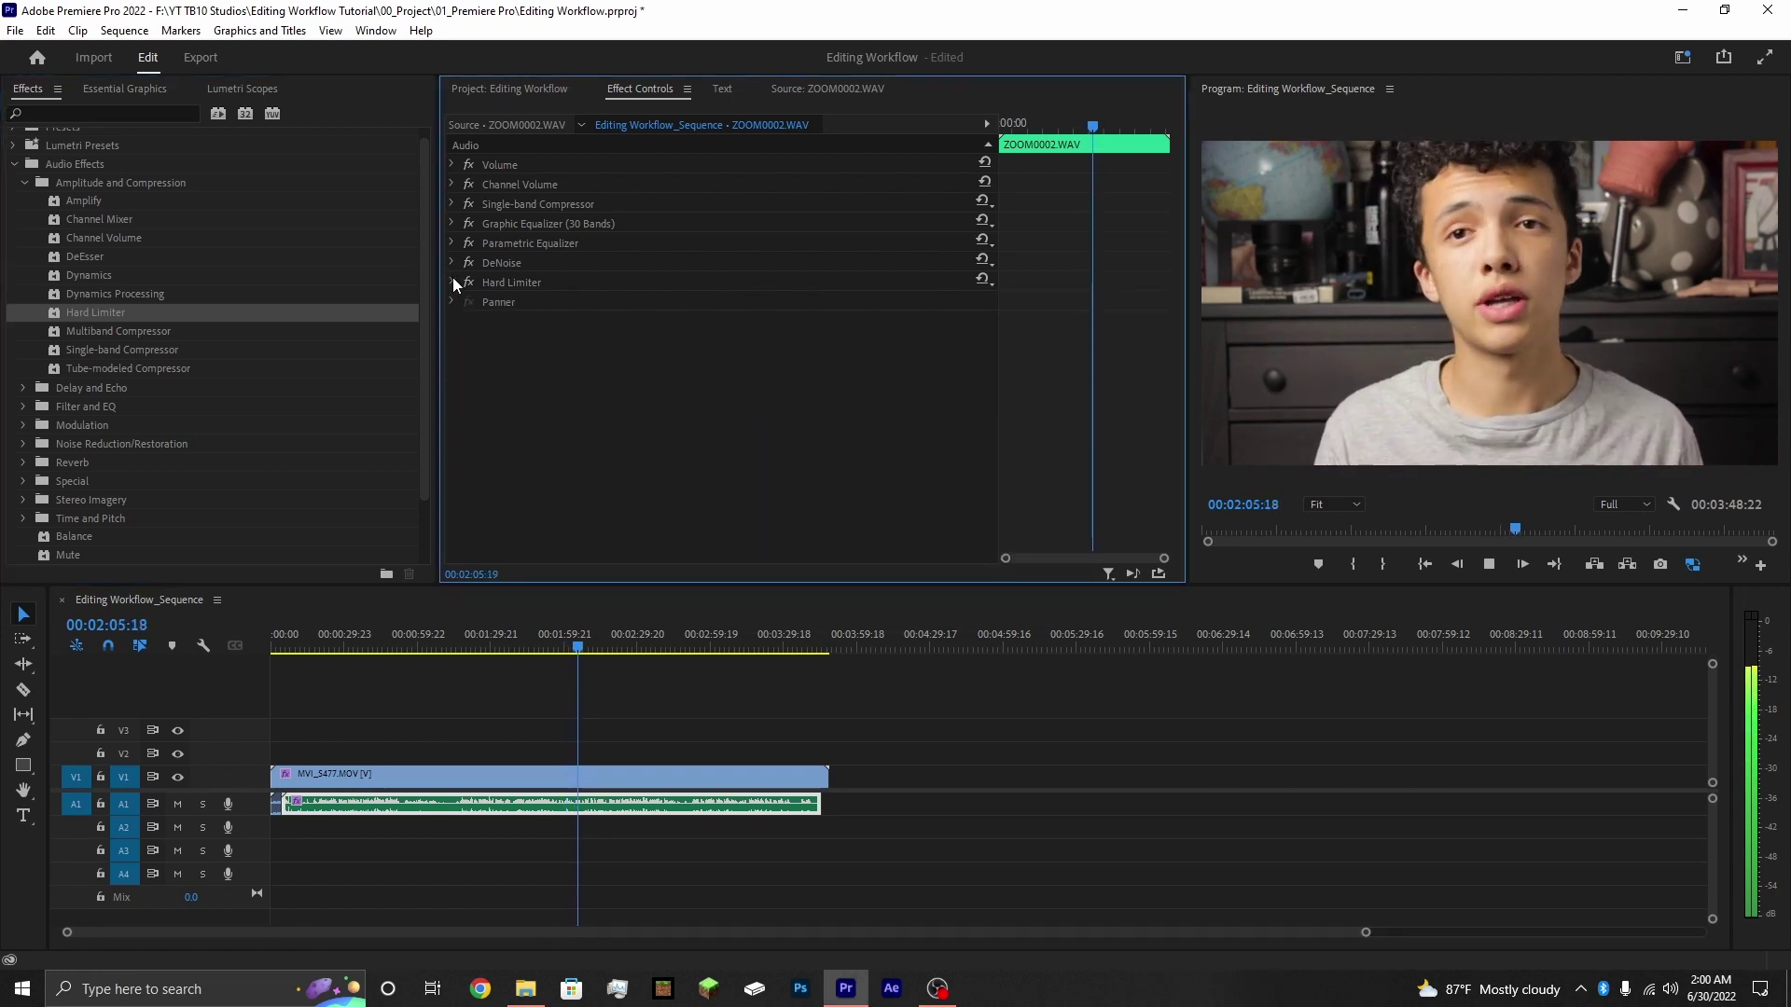
click(1490, 569)
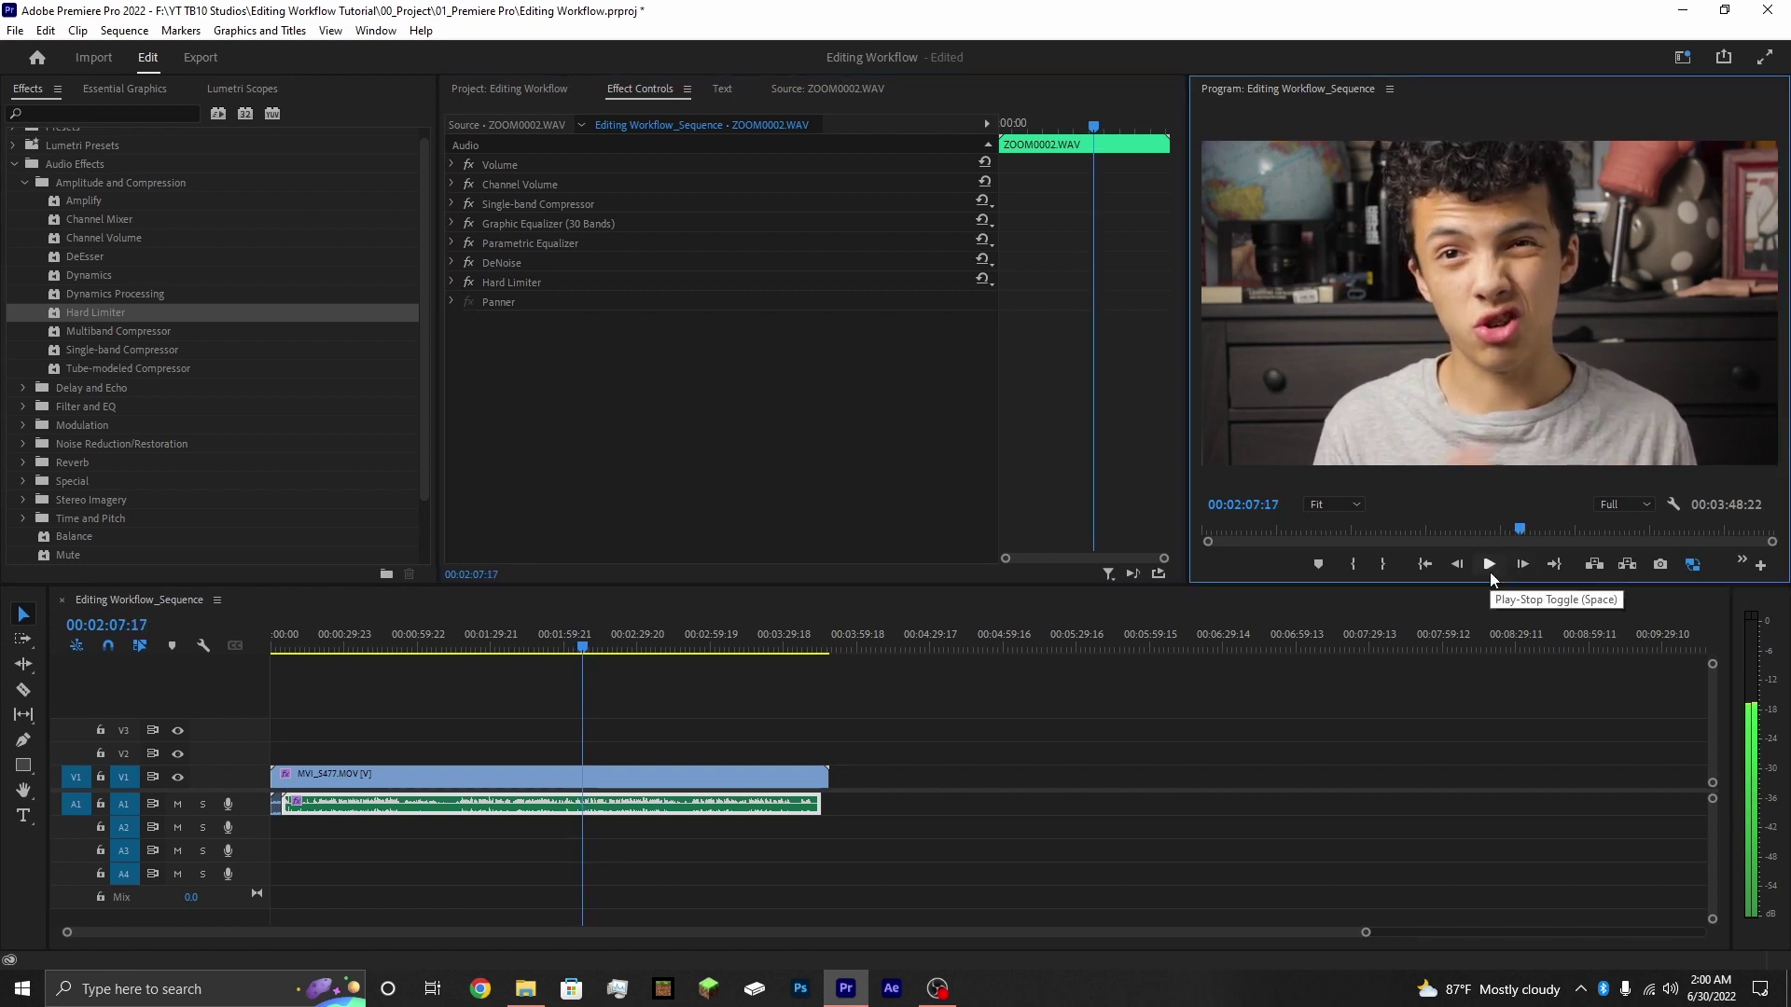
- Select the Single-band Compressor, both equalizers, DeNoise and Hard Limiter together in Effect Controls
click(534, 281)
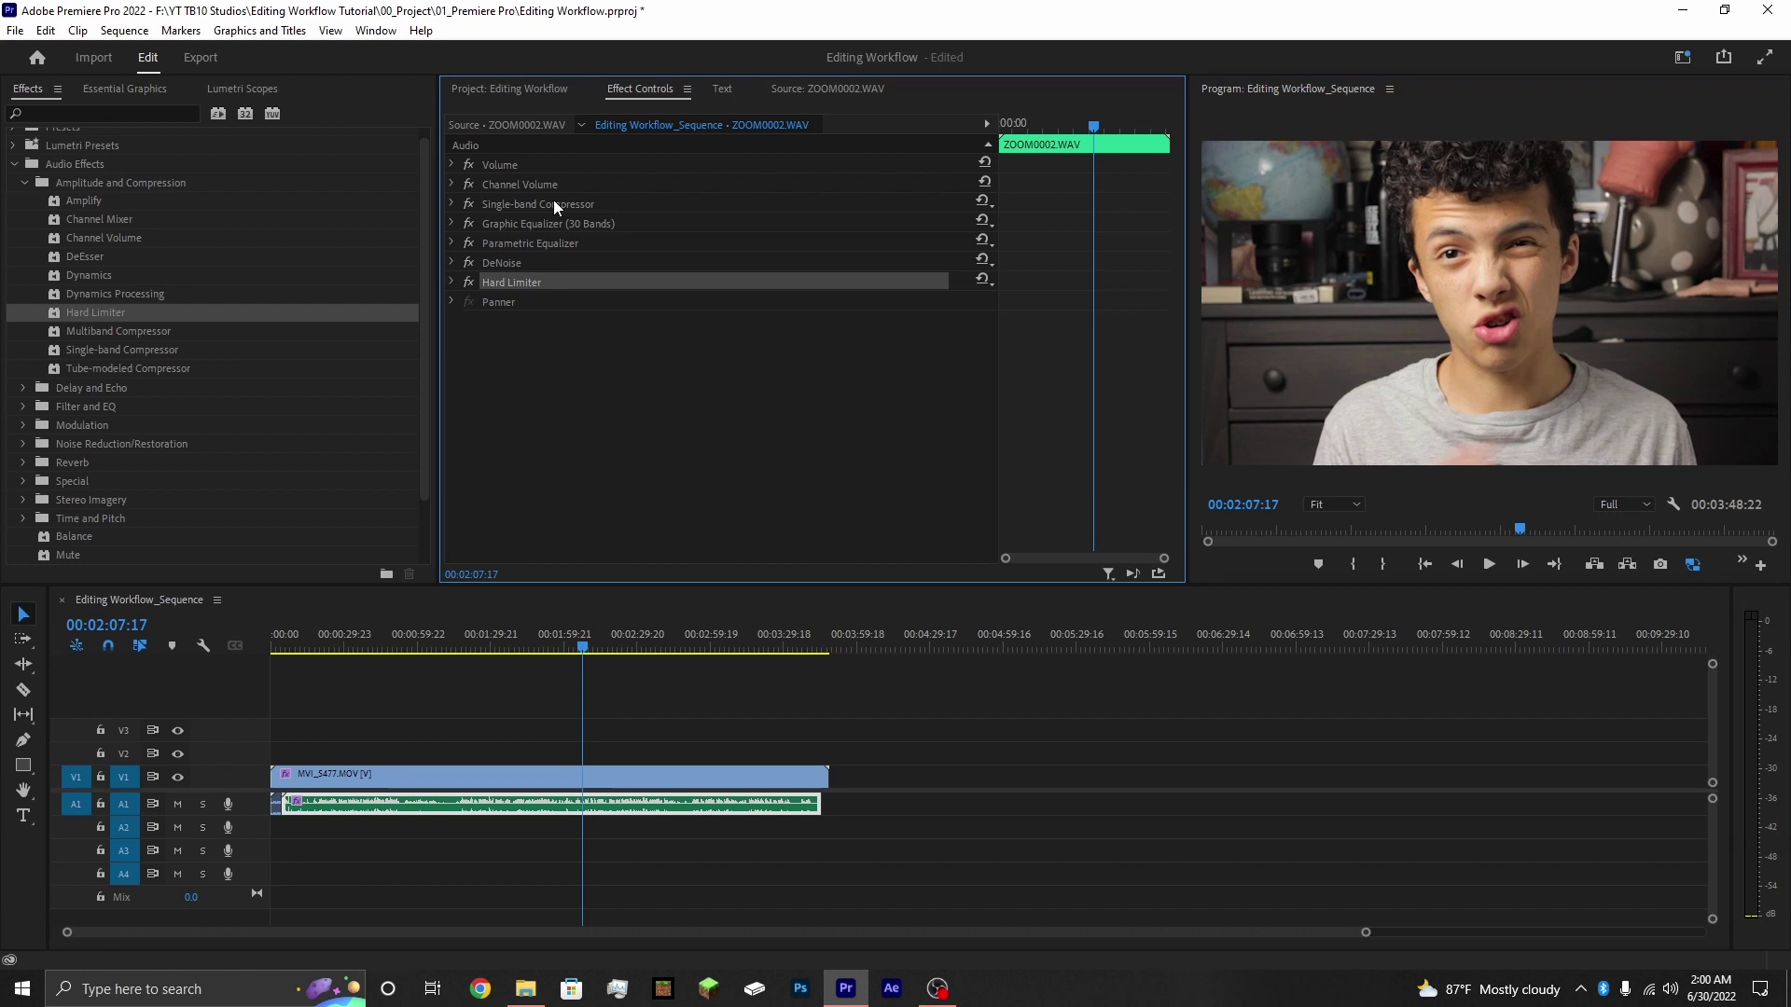
click(552, 199)
click(552, 221)
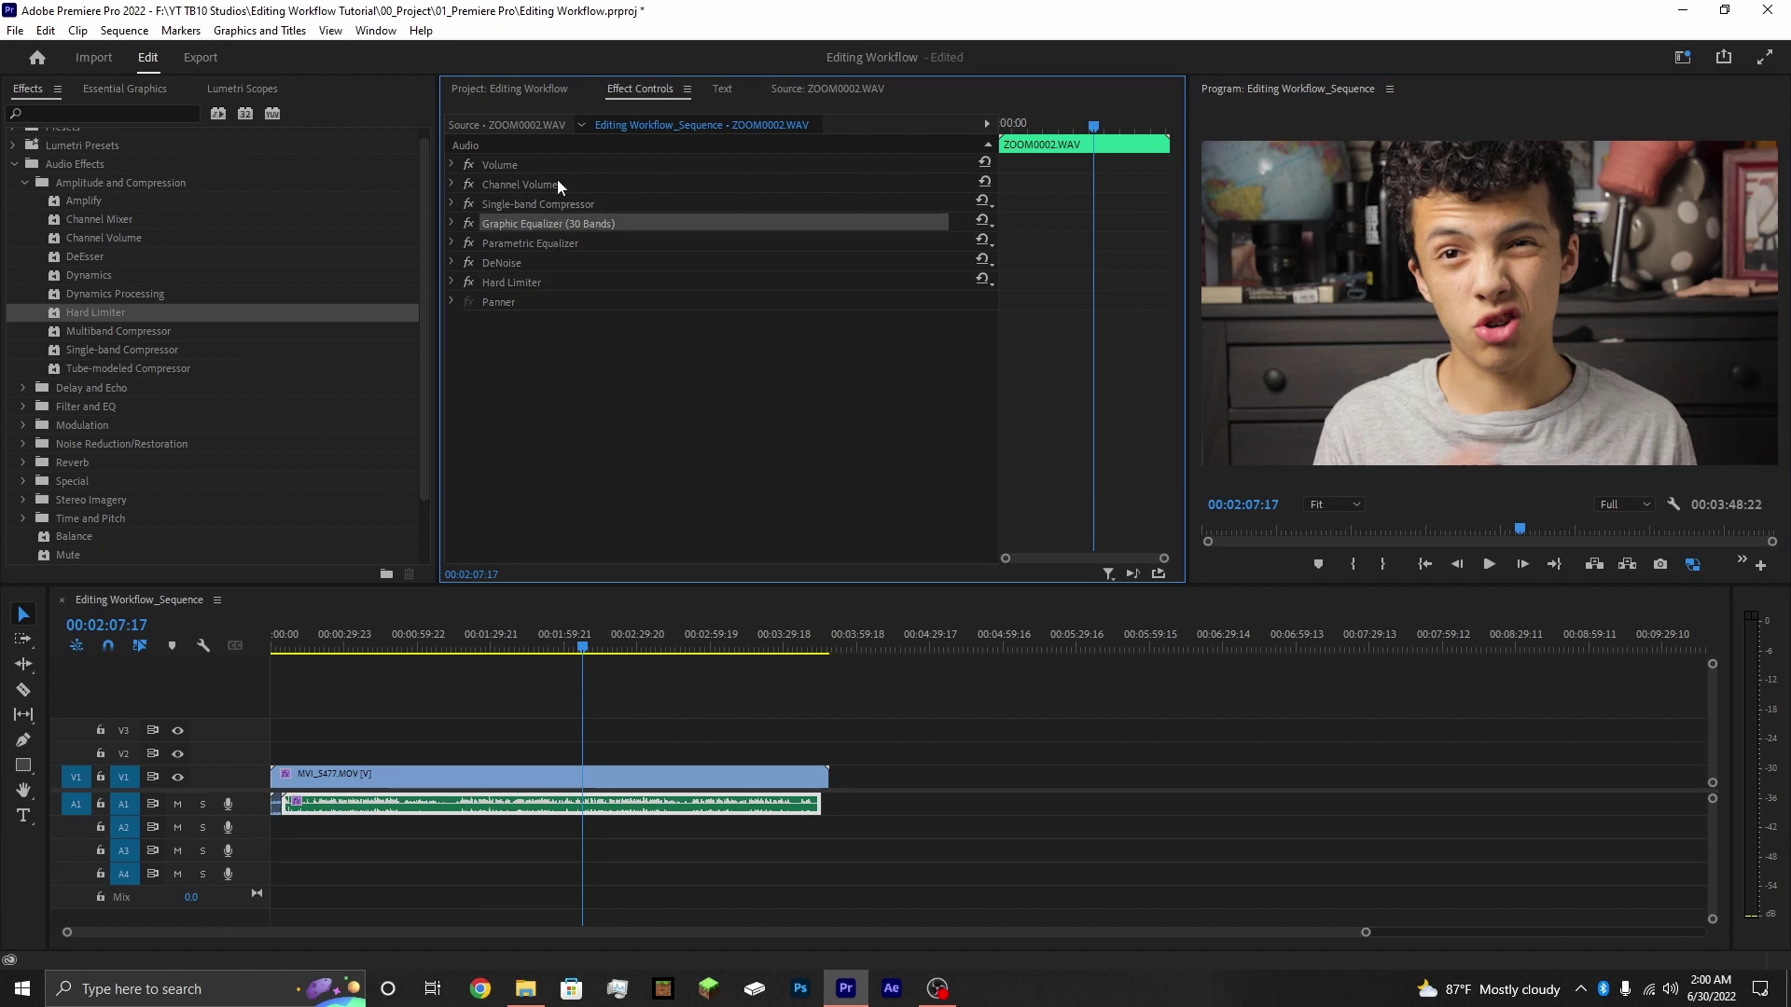
click(556, 201)
ctrl+click(556, 281)
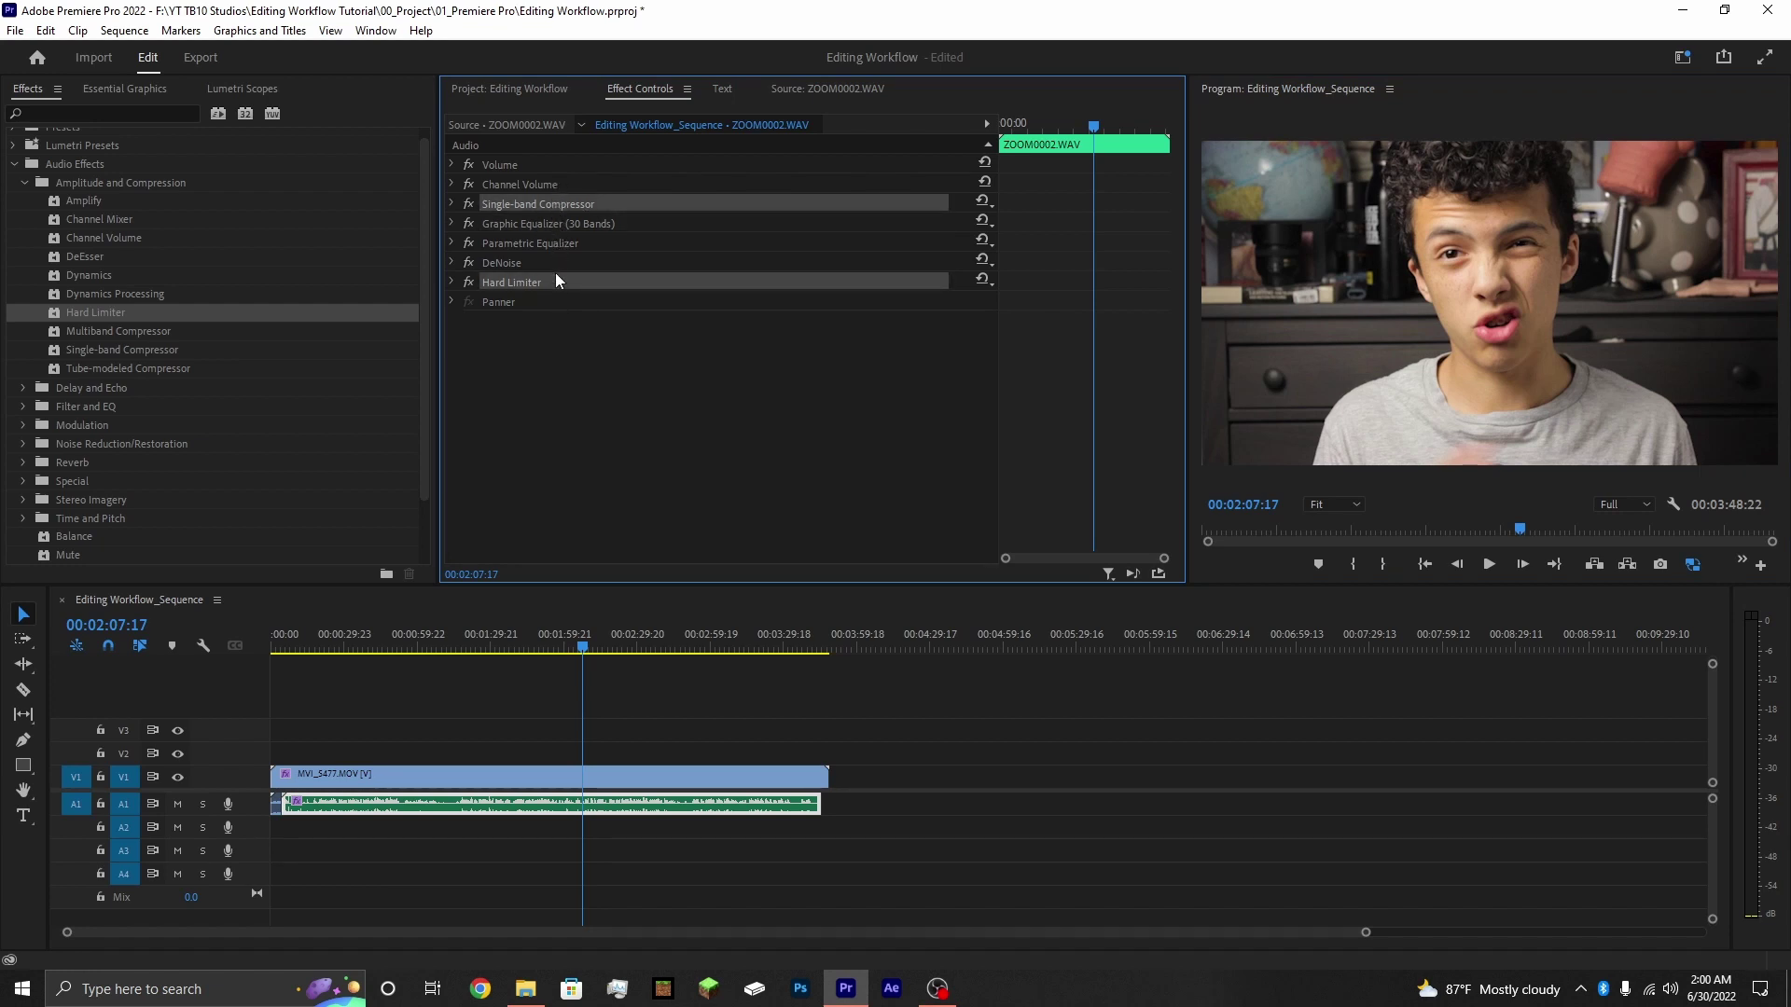
click(563, 207)
click(568, 222)
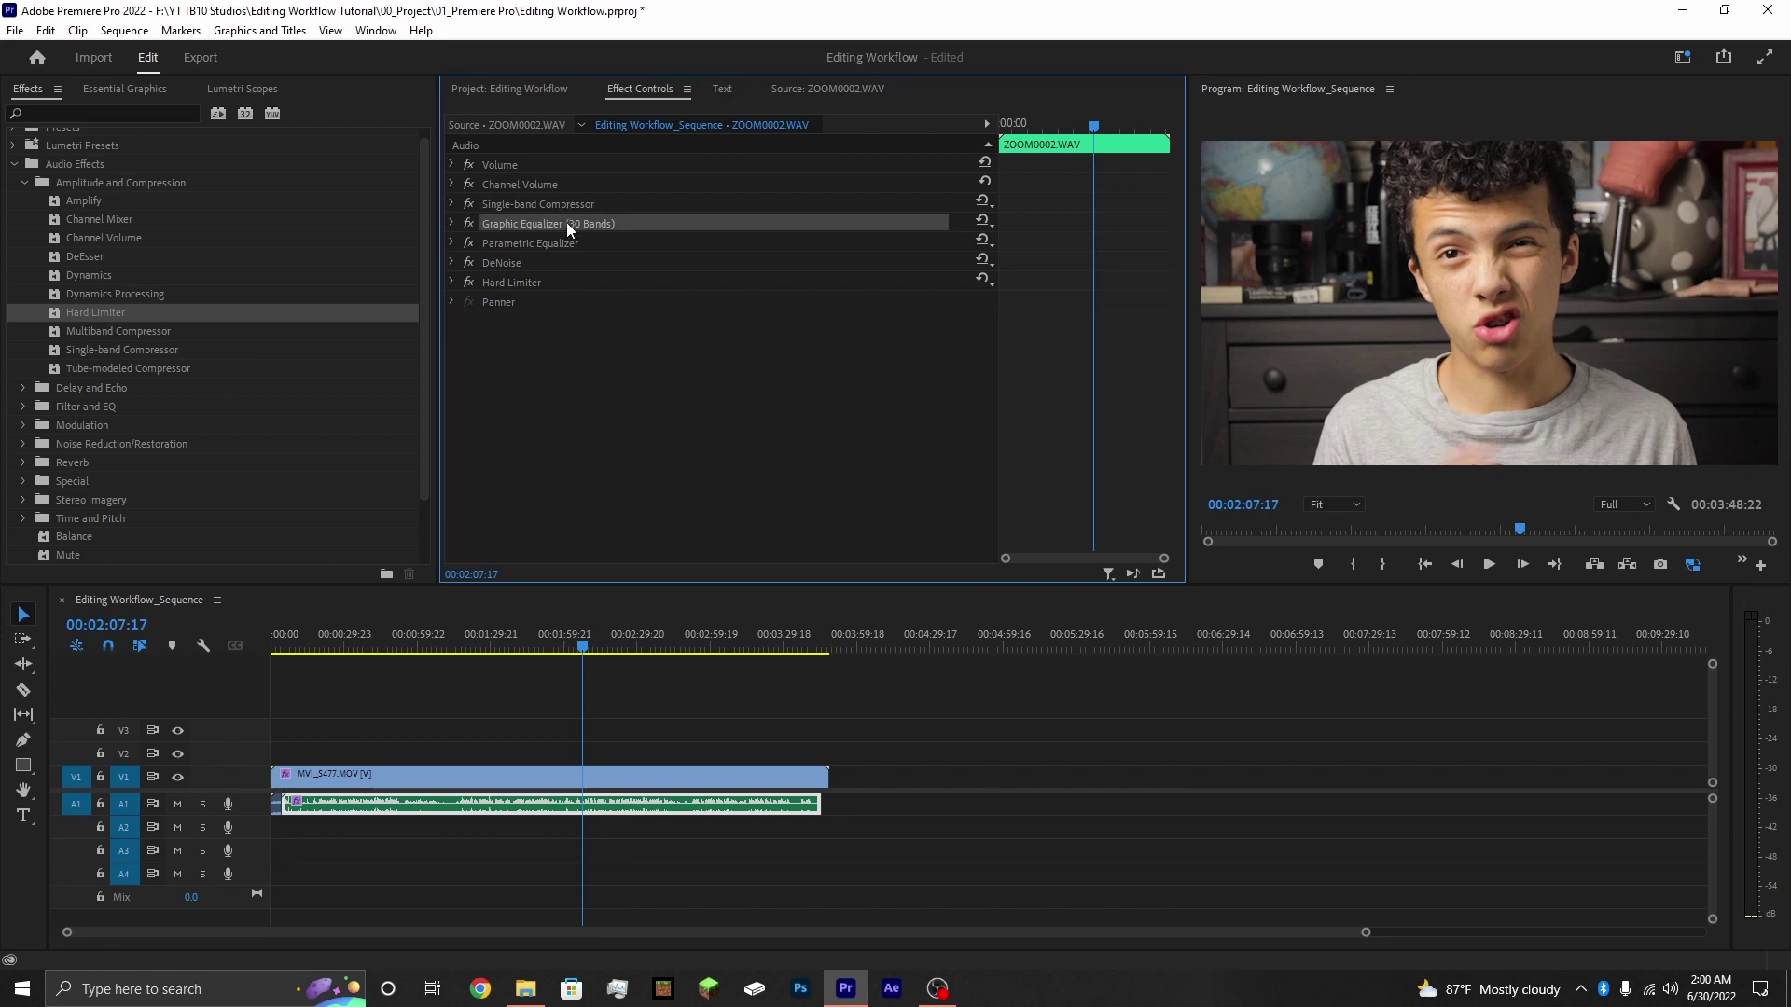
click(563, 244)
click(562, 209)
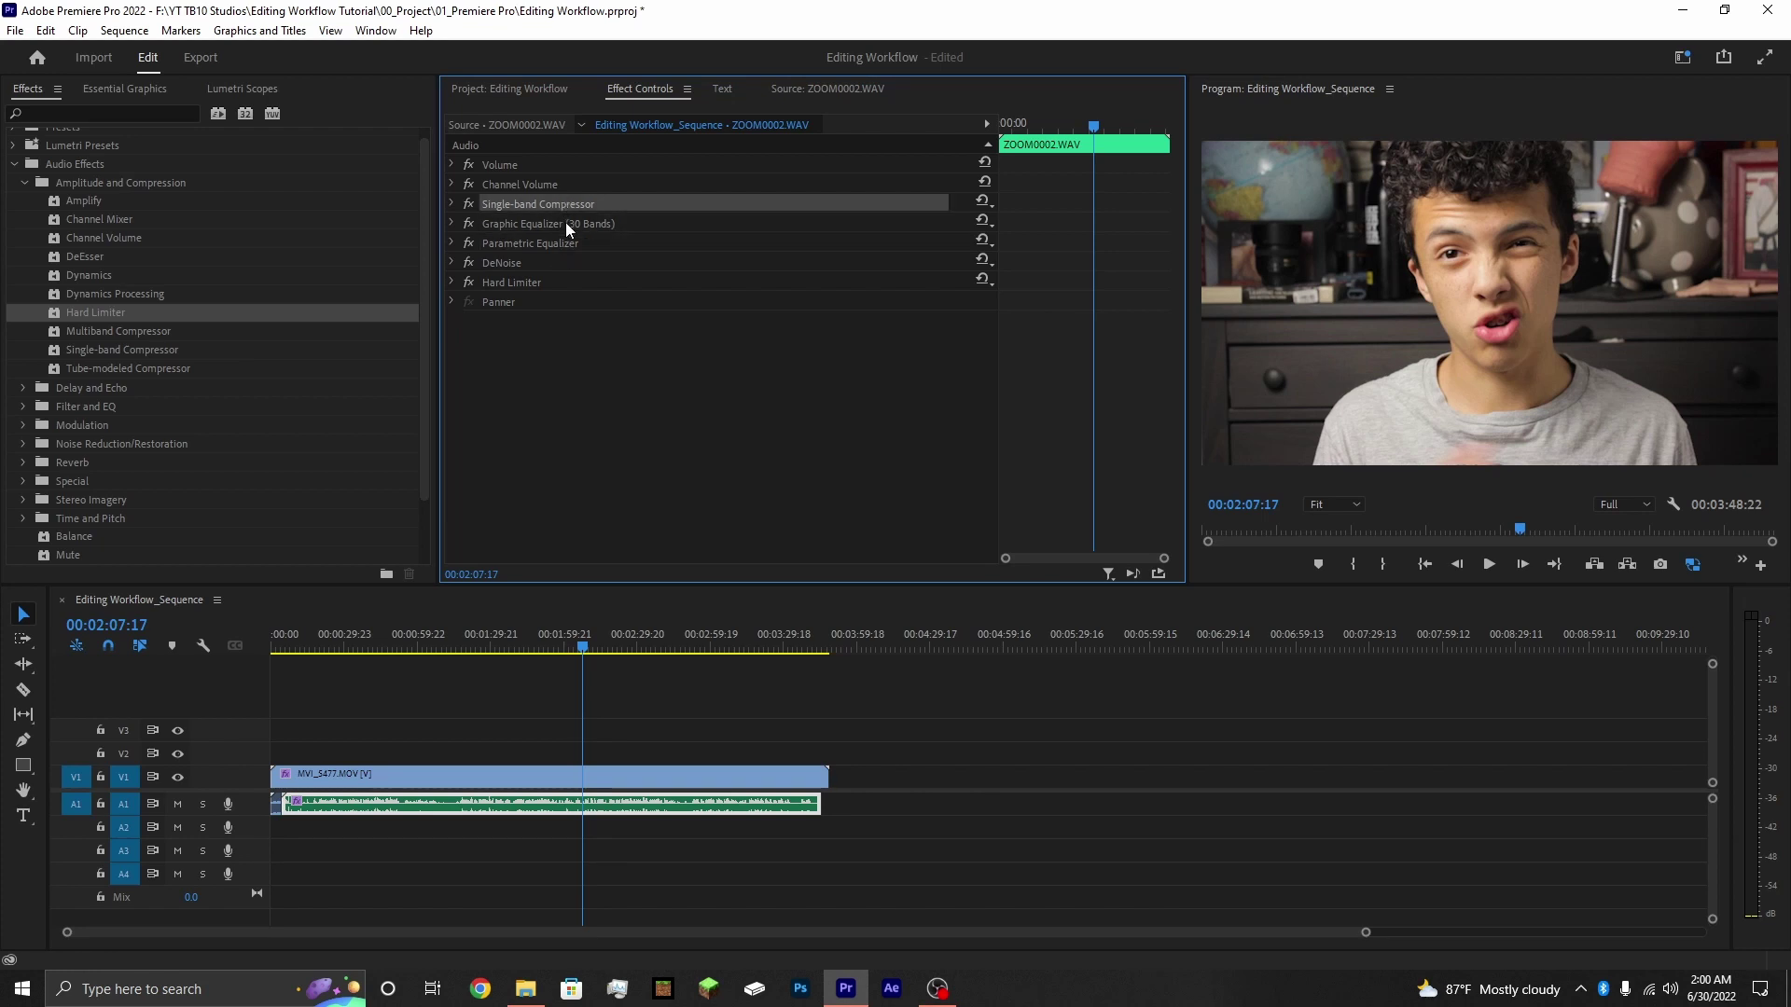
ctrl+click(566, 222)
ctrl+click(564, 245)
ctrl+click(550, 264)
ctrl+click(549, 281)
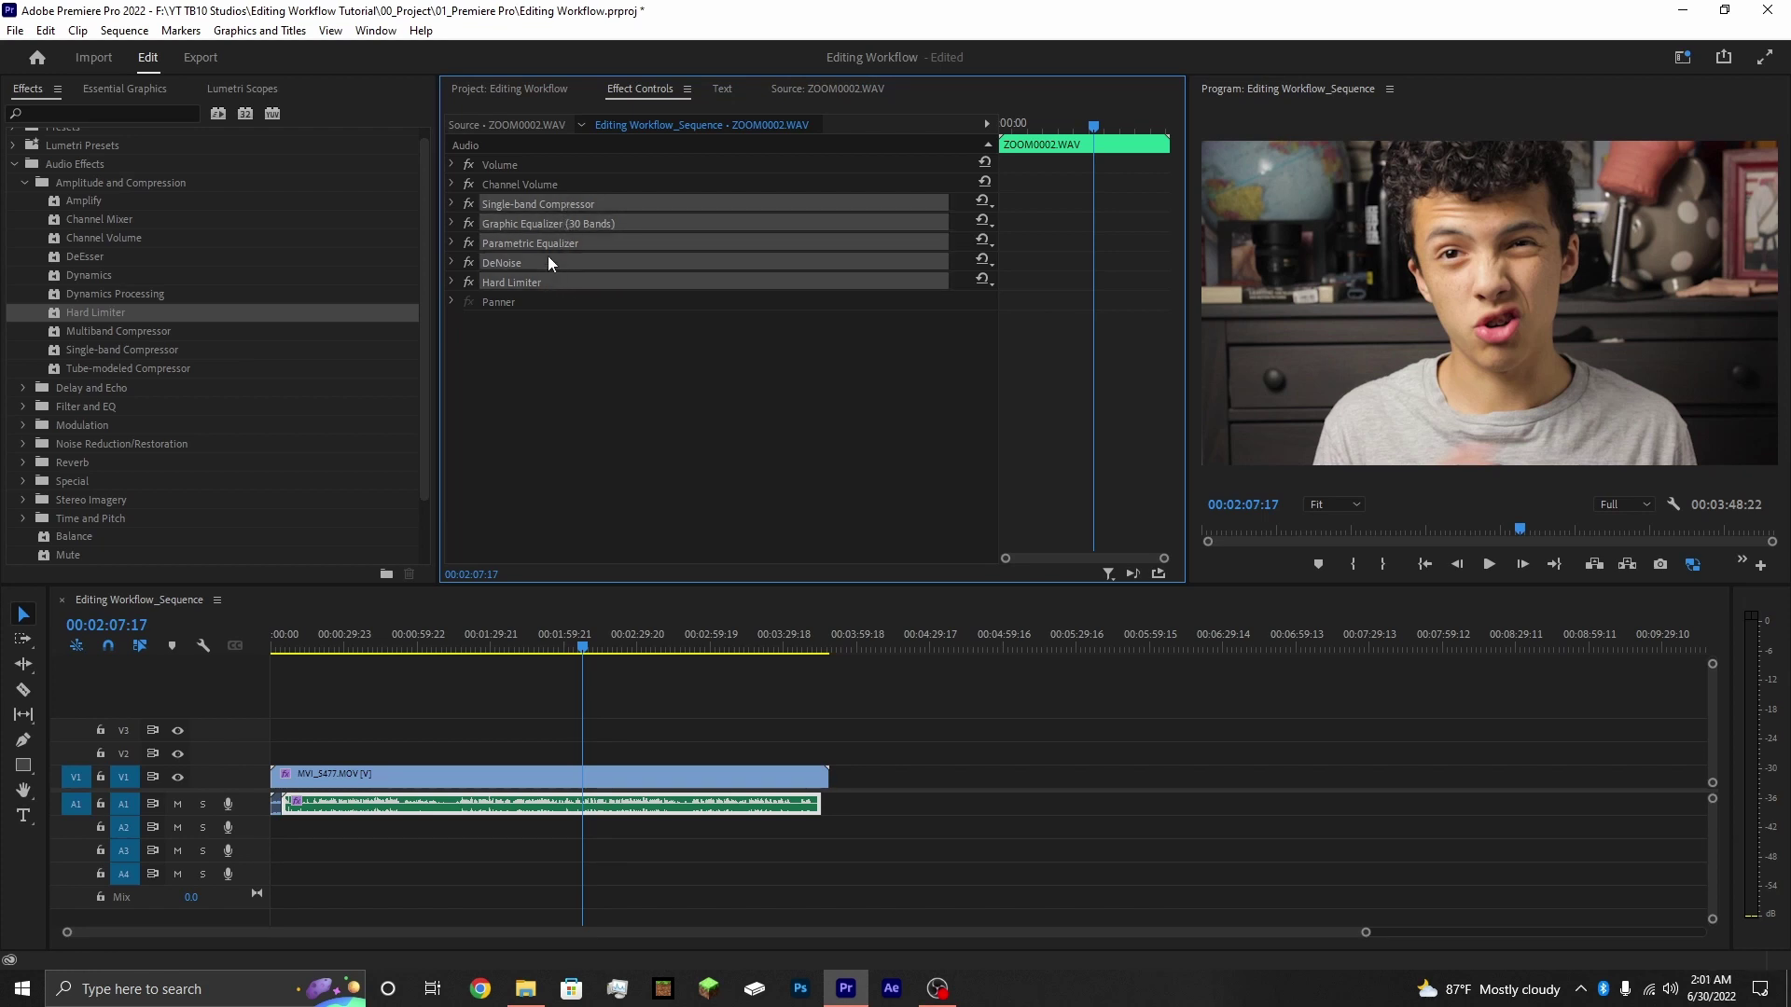
- Save the selected effects as a preset named 'Studio Audio Shotgun_TB10'
right_click(546, 255)
click(630, 293)
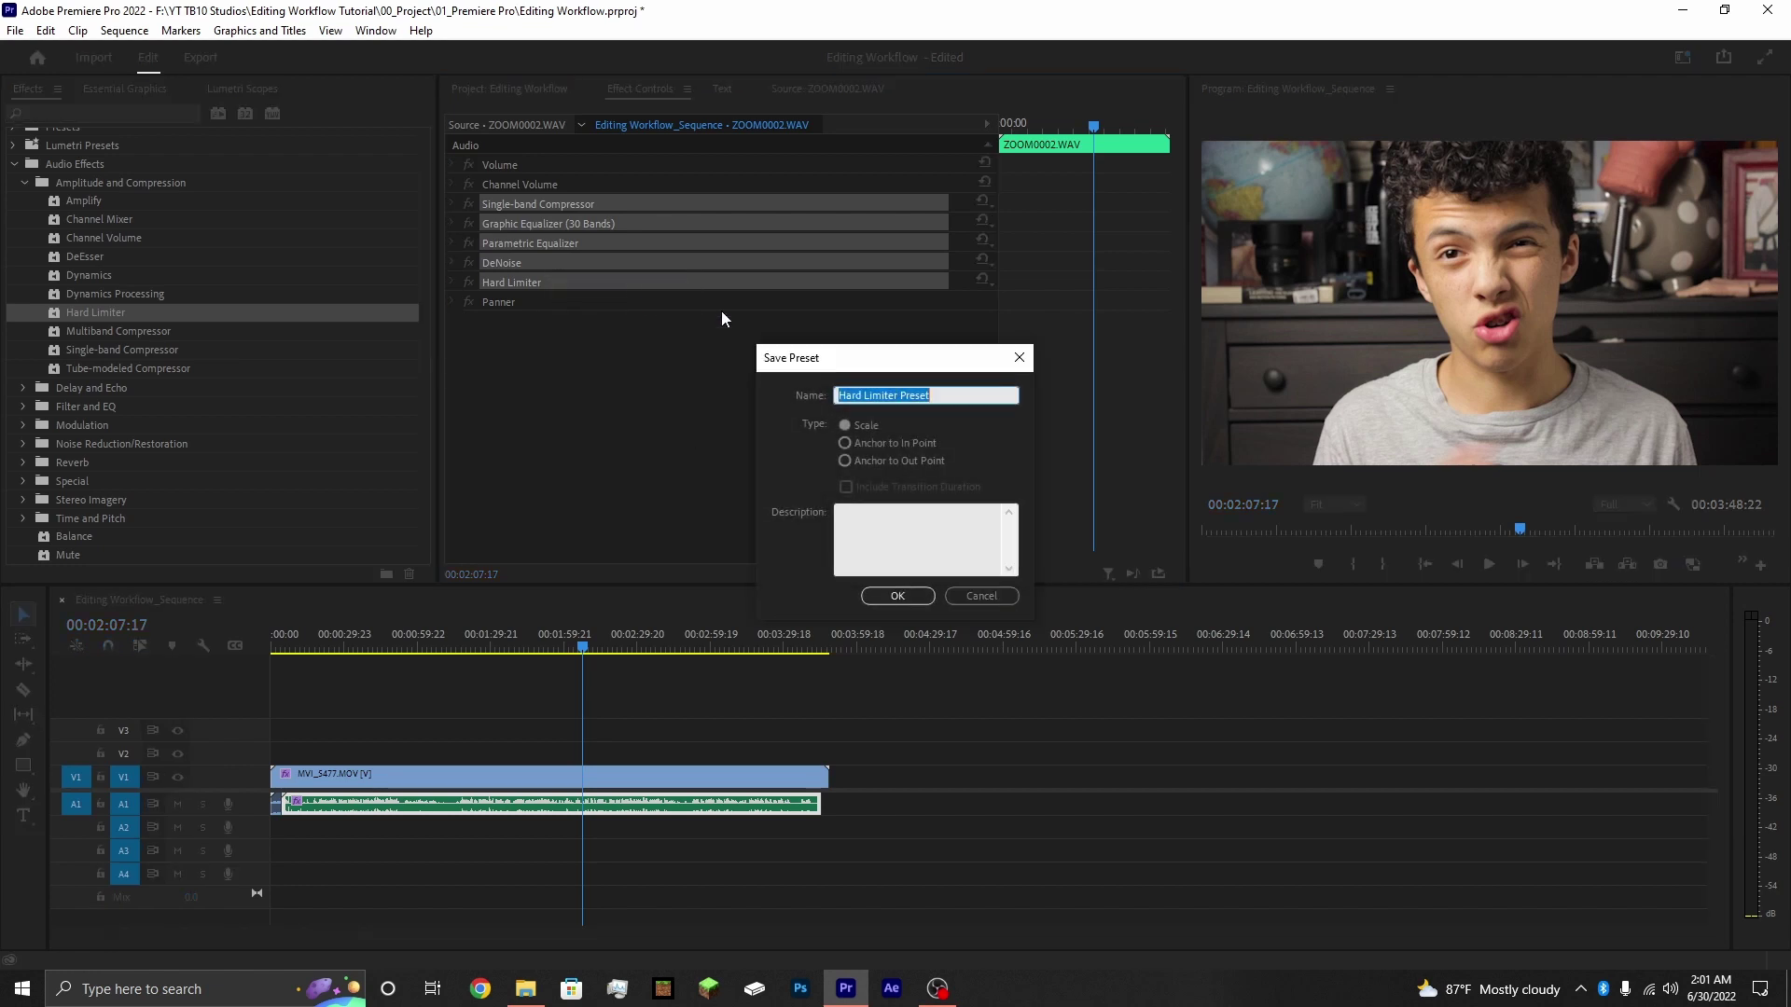
key(BackSpace)
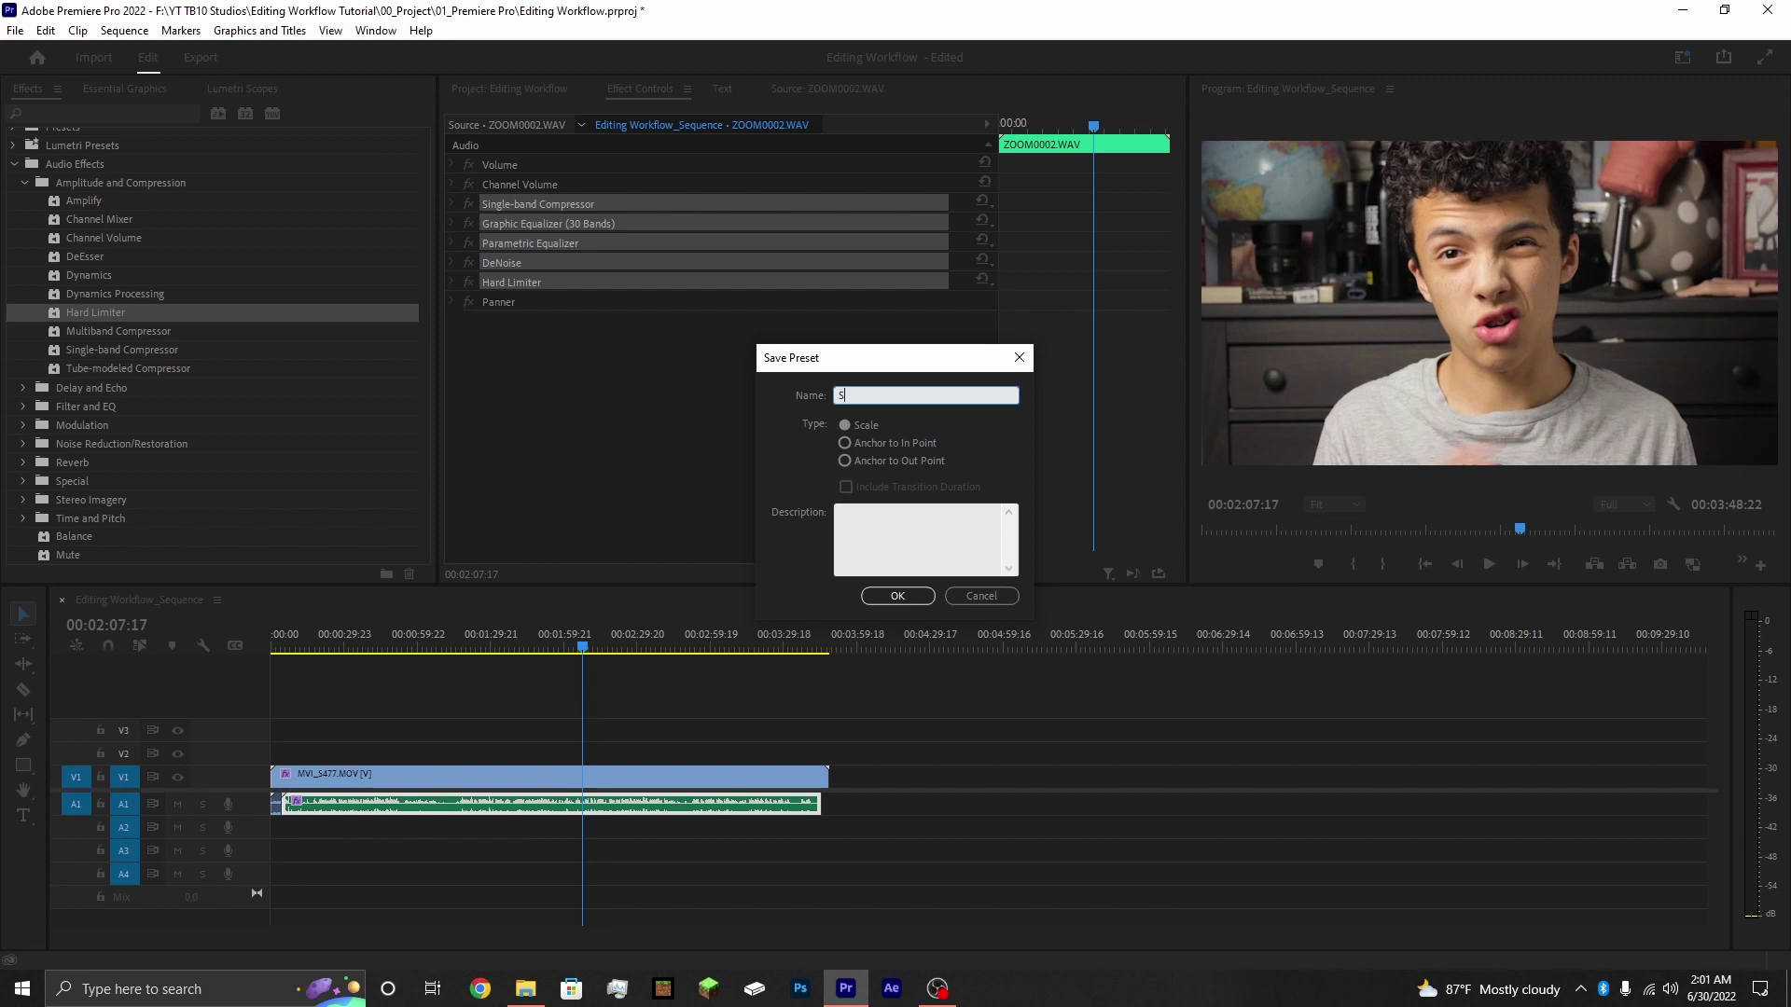
text(dio Audio Shotgun_)
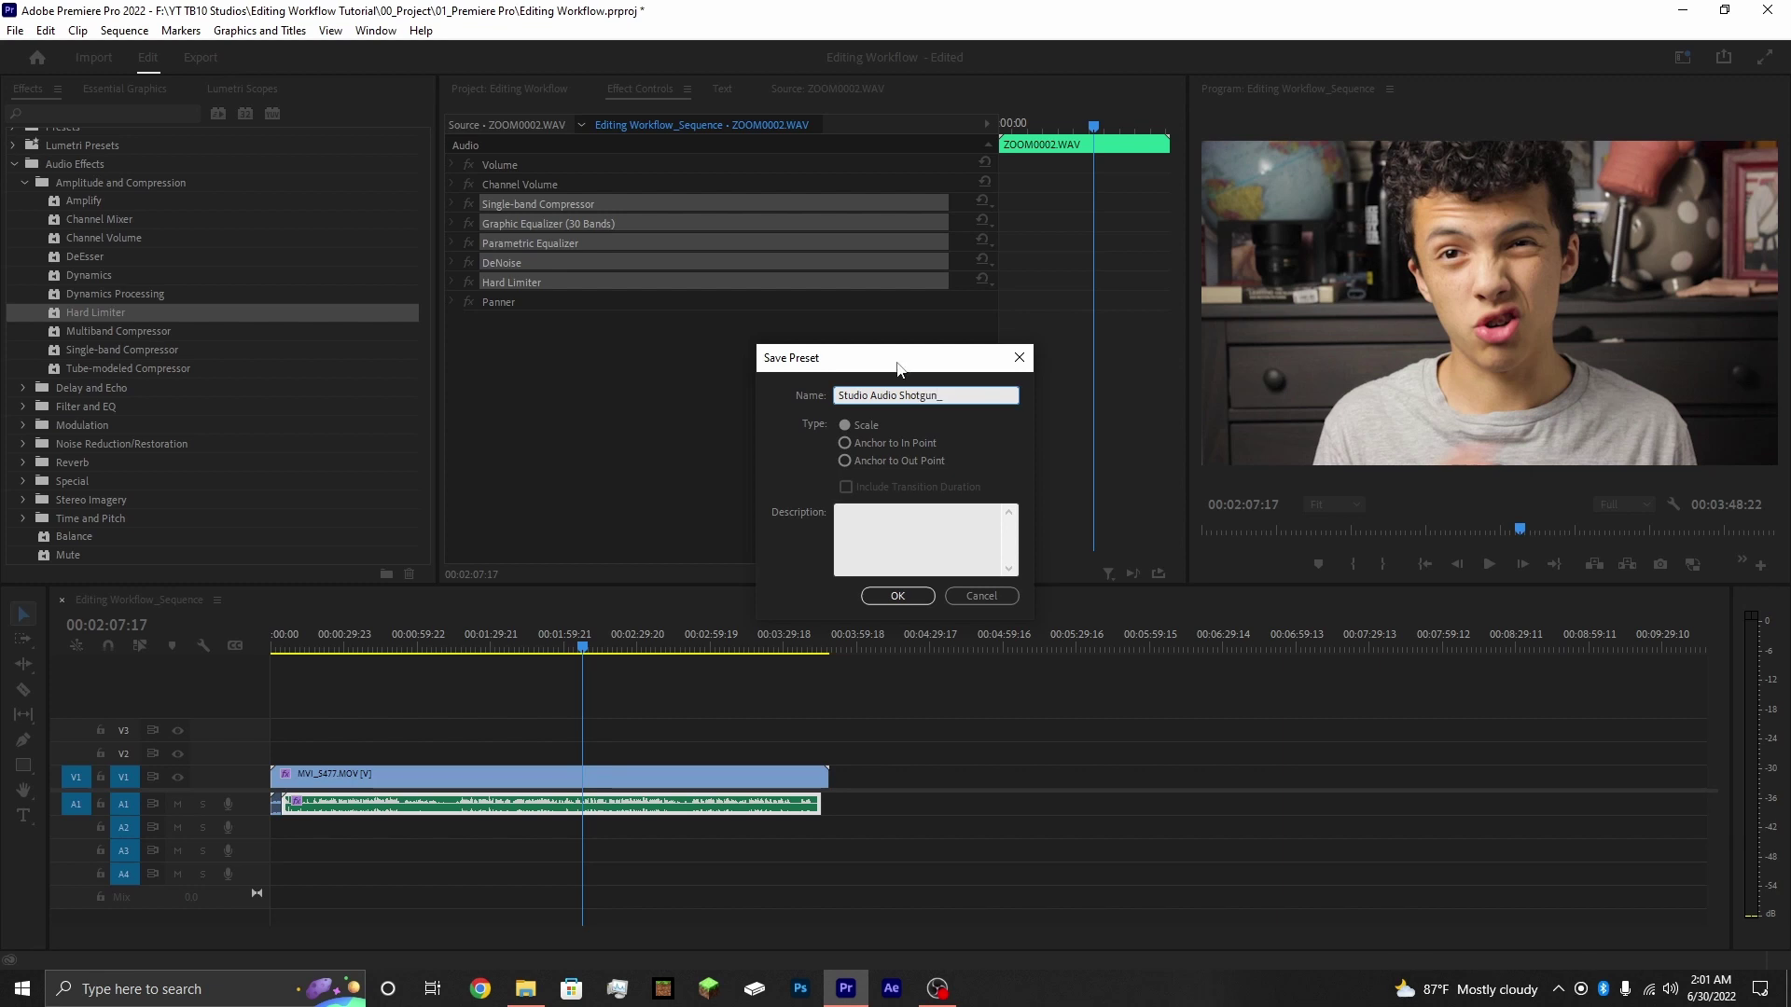
text(TB10)
click(903, 597)
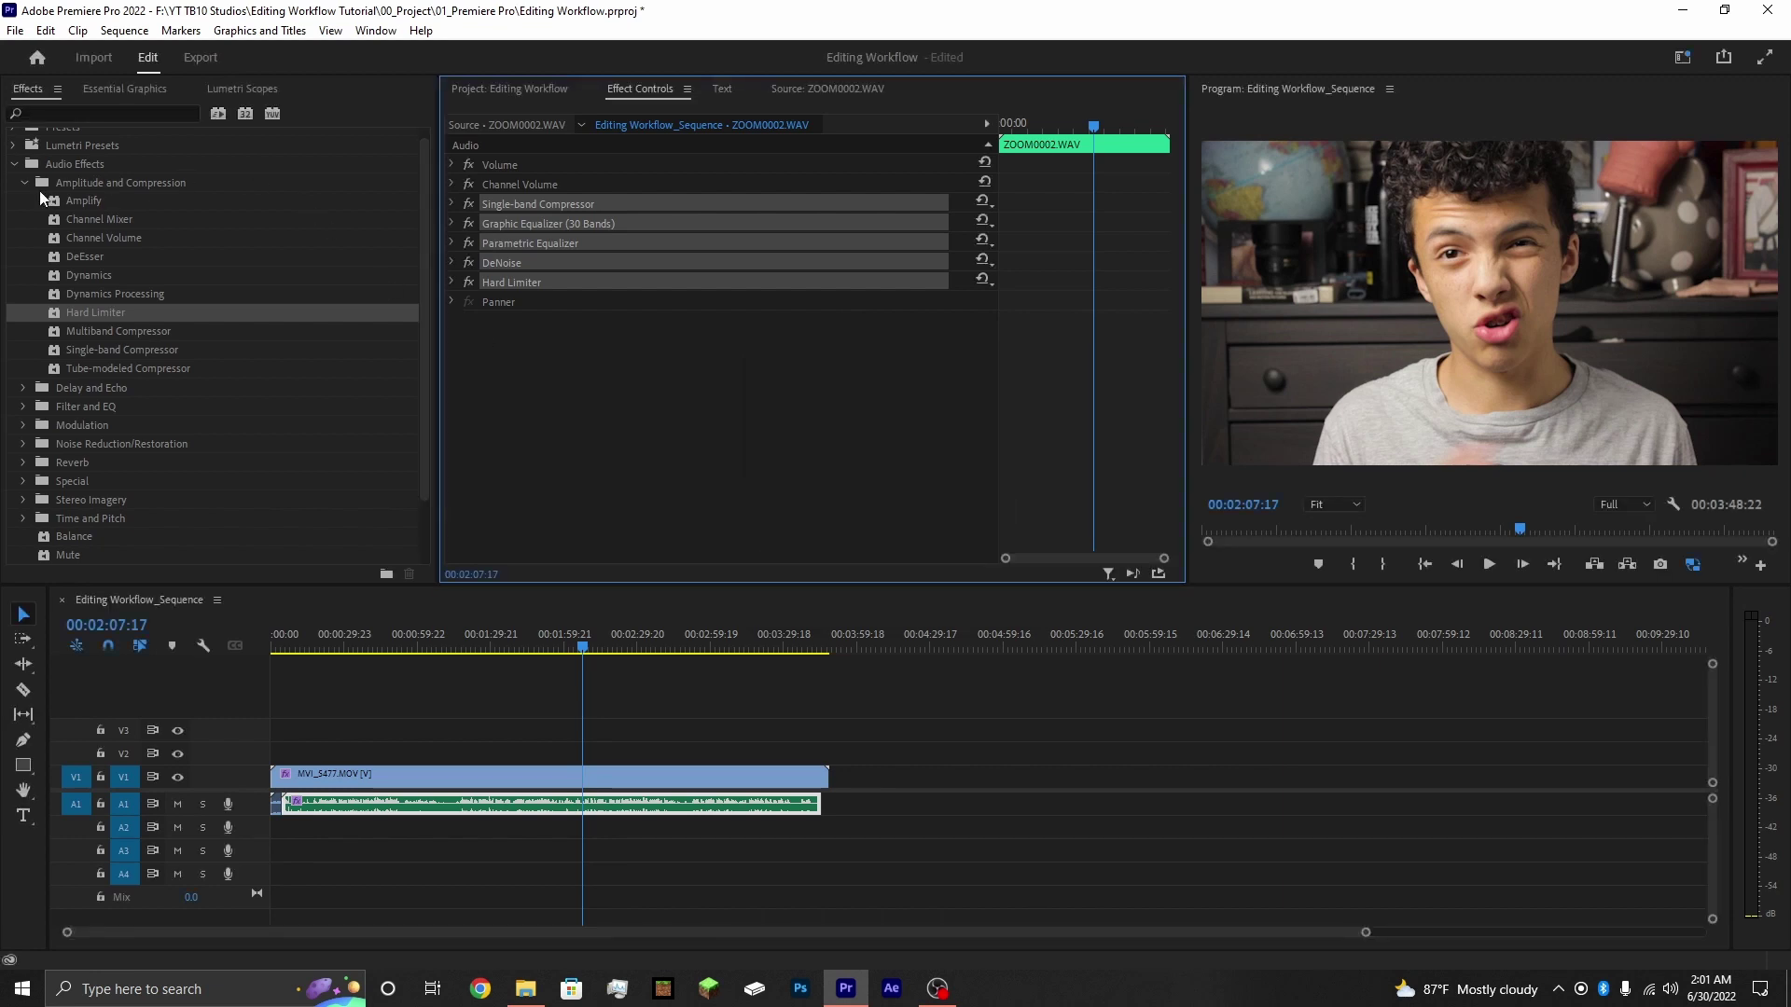
- Locate the Studio Audio Shotgun_TB10 preset in Effects presets, cancelling an accidental delete
click(14, 164)
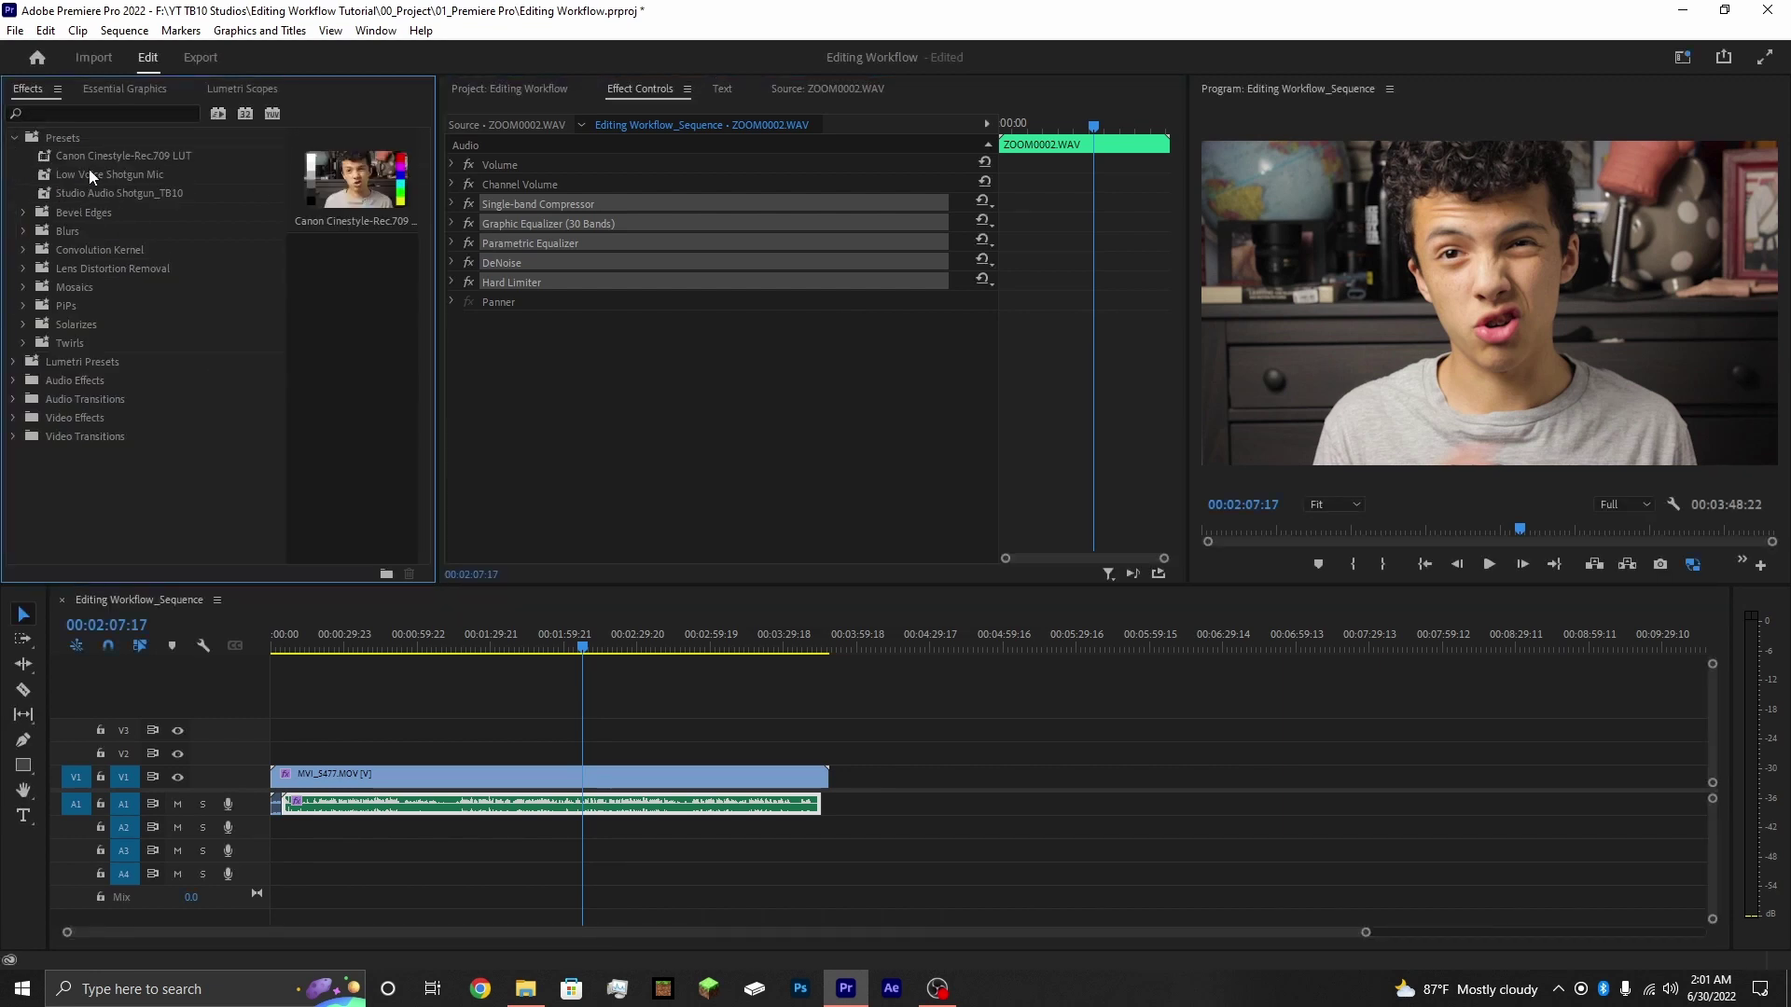
click(193, 193)
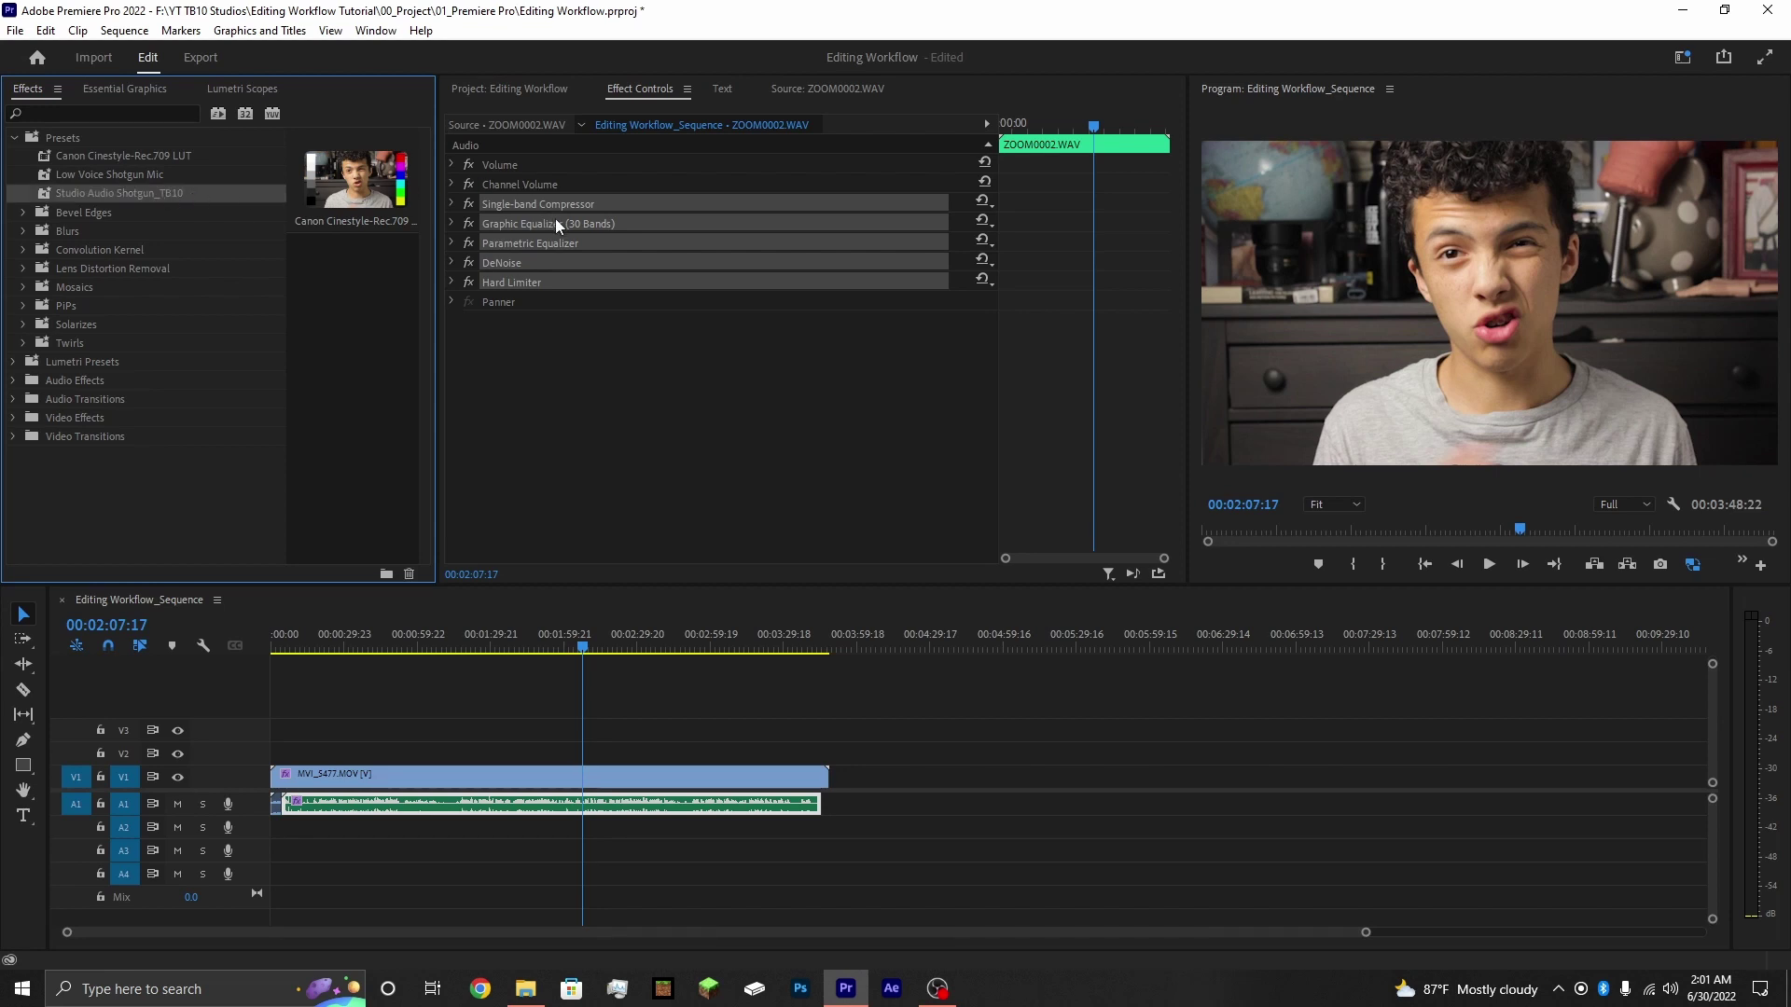
key(Delete)
click(988, 514)
- Delete the five voice effects, then drag Studio Audio Shotgun_TB10 onto the A1 clip
click(569, 204)
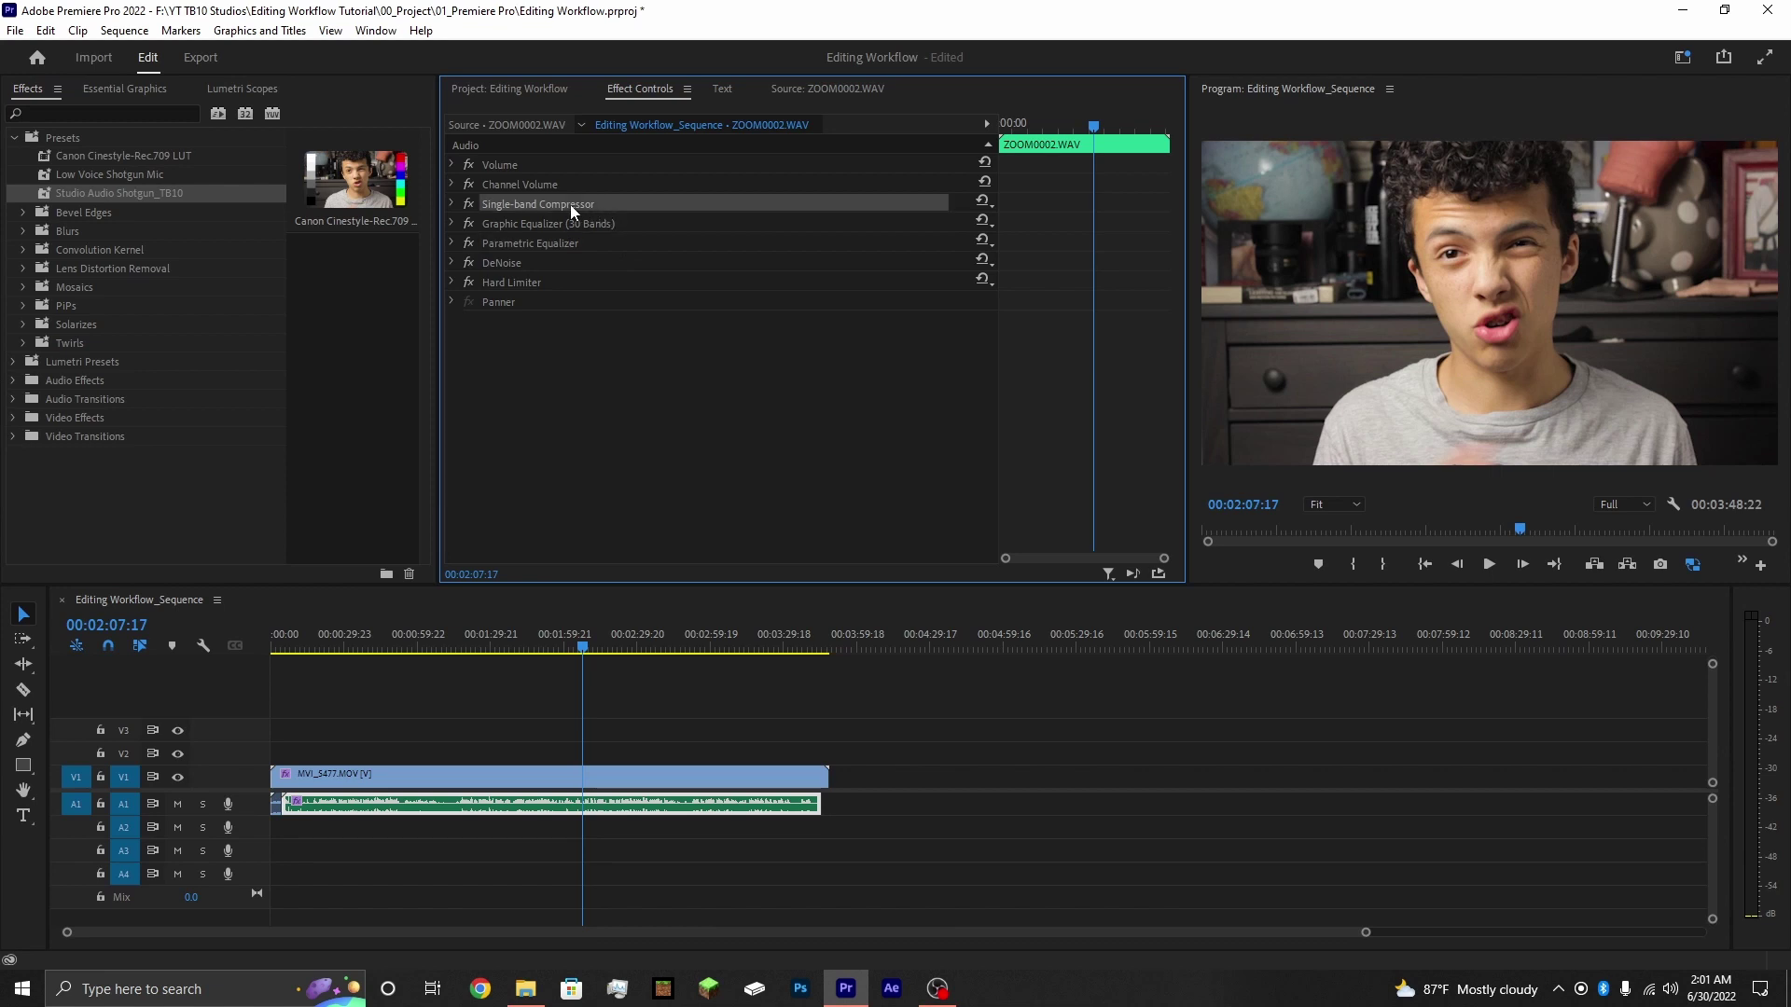
ctrl+click(578, 222)
ctrl+click(575, 242)
ctrl+click(569, 263)
ctrl+click(565, 278)
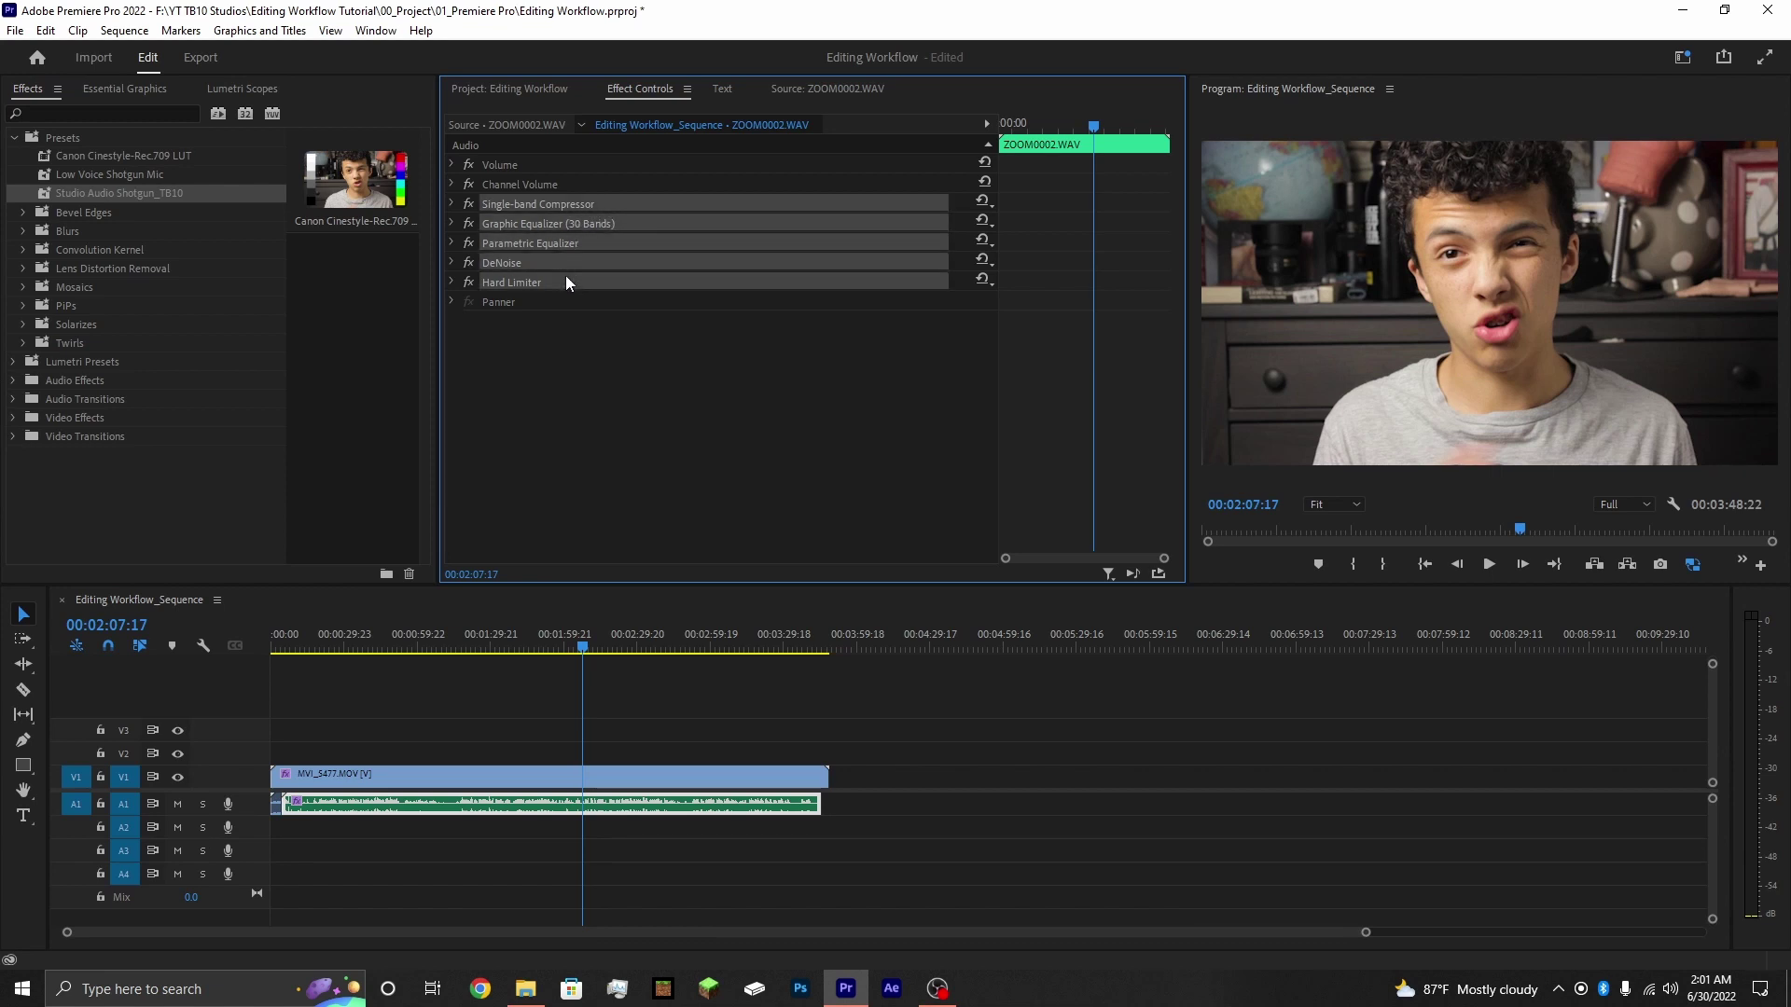
key(Delete)
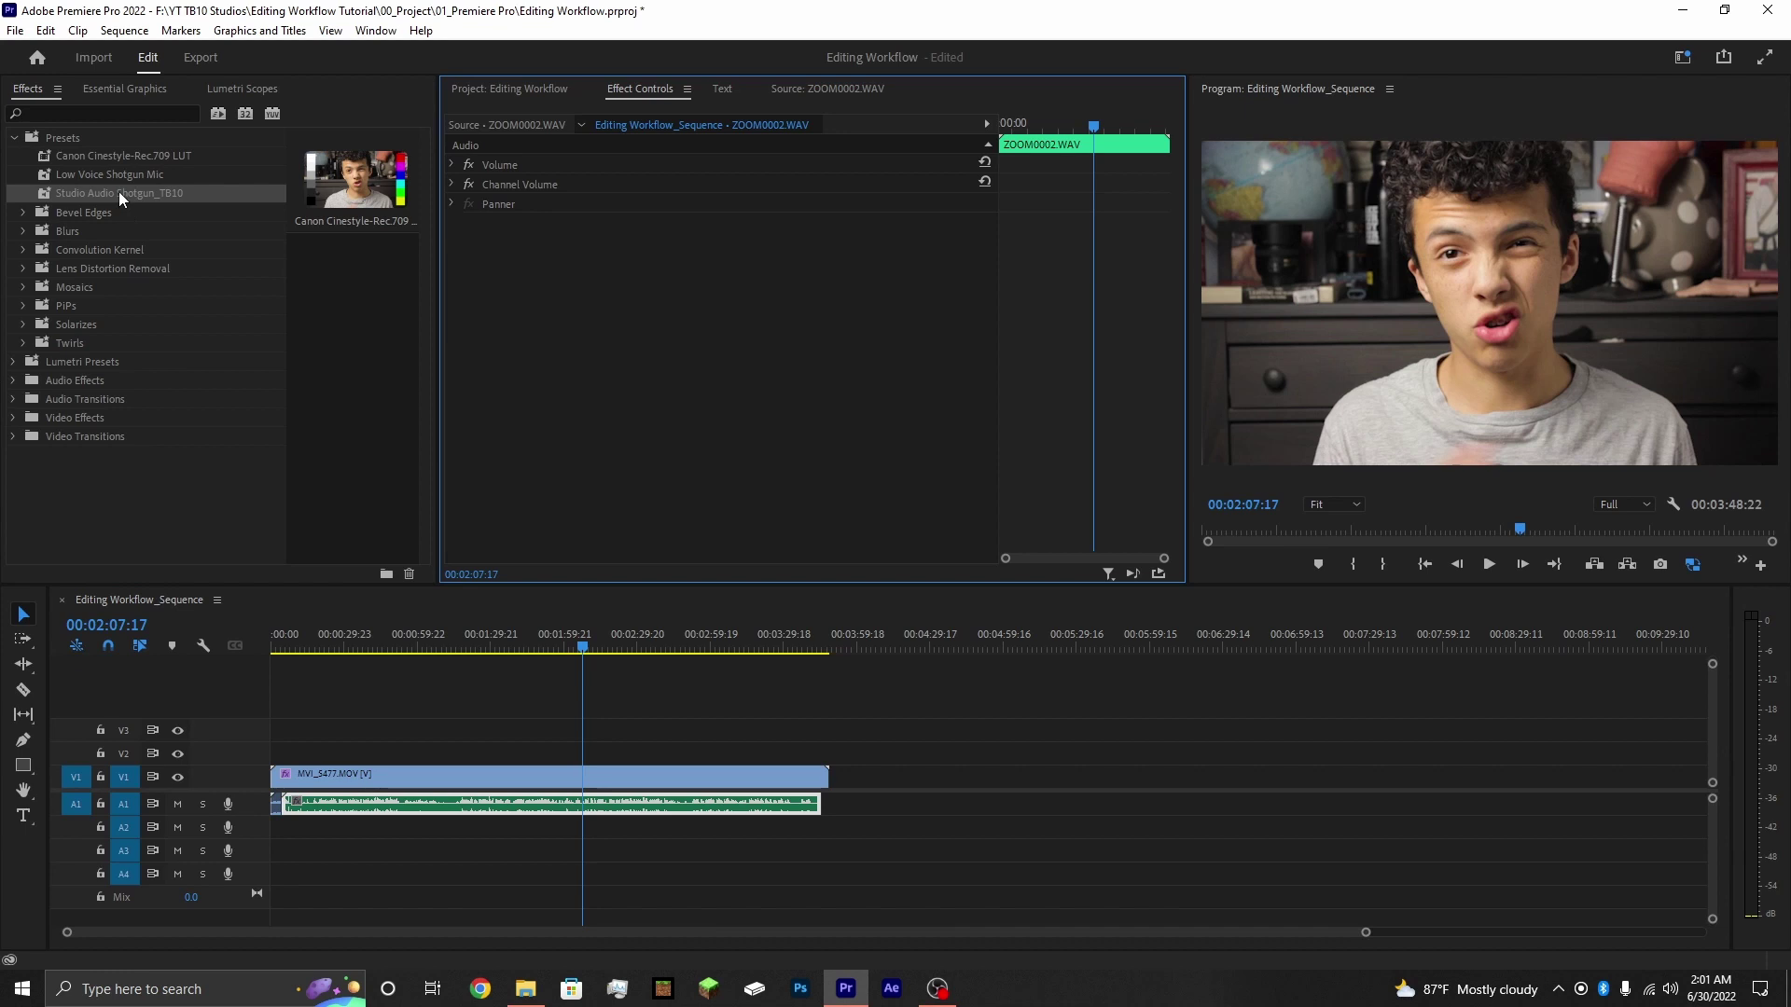
double_click(120, 192)
drag(43, 194, 437, 814)
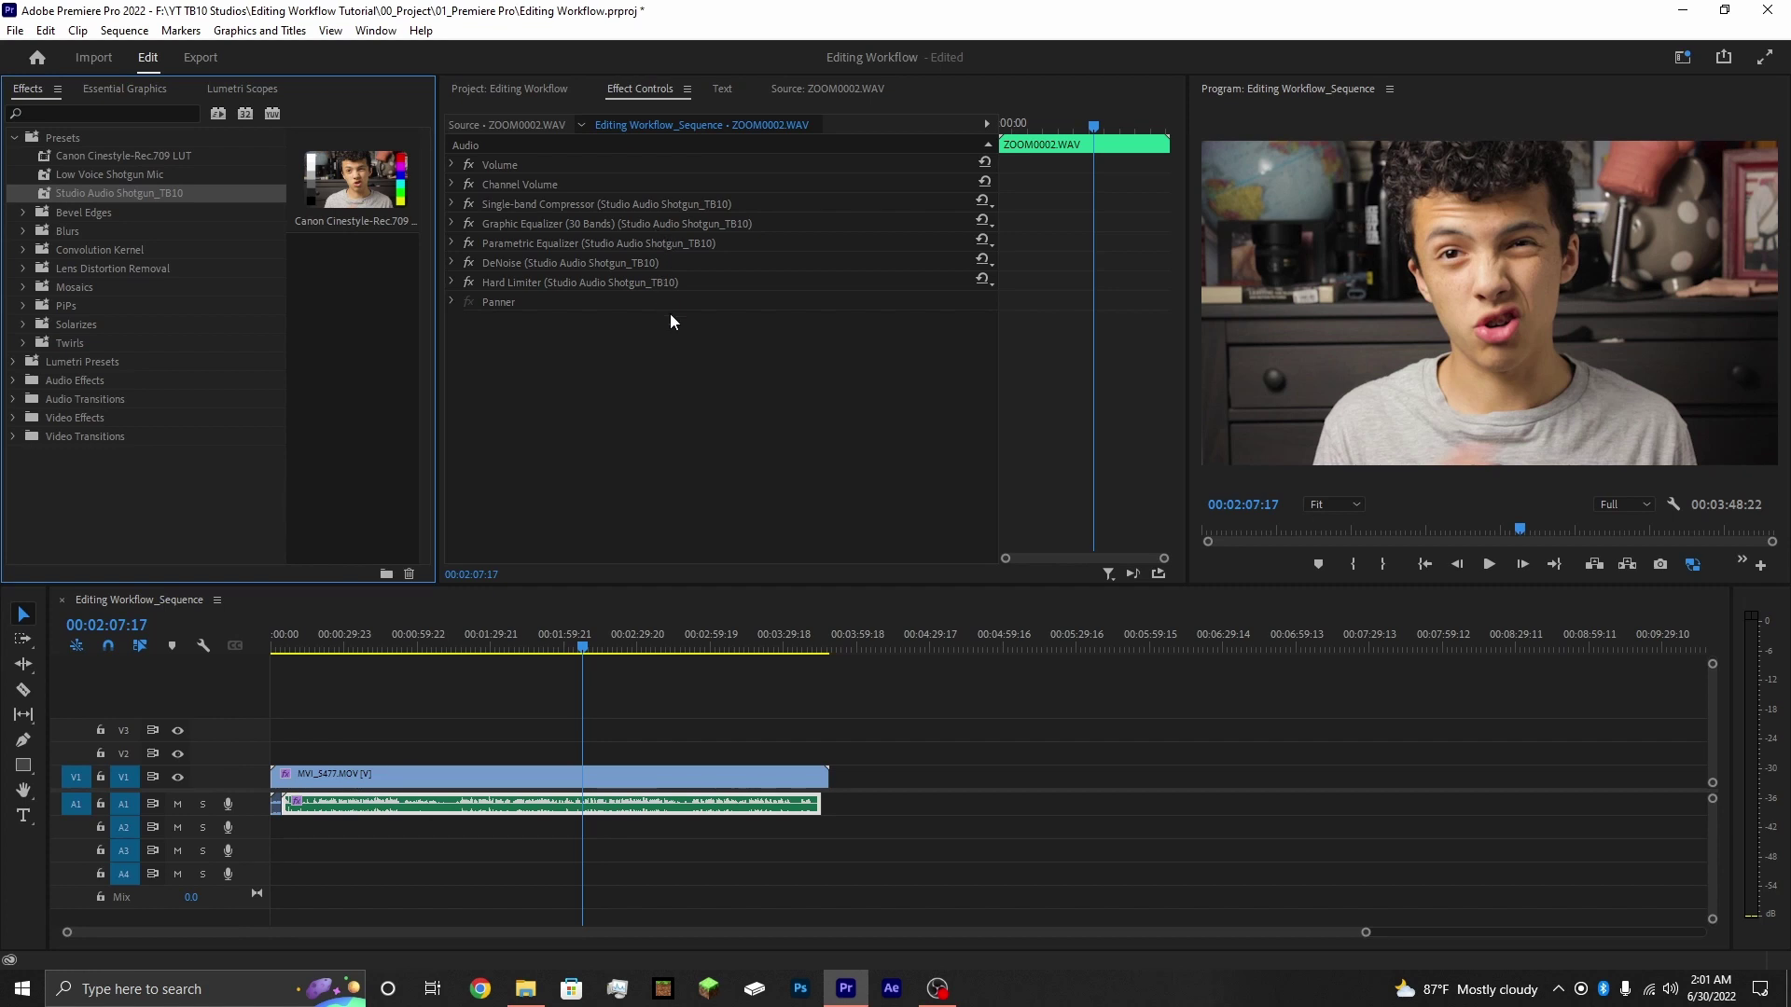
click(1491, 565)
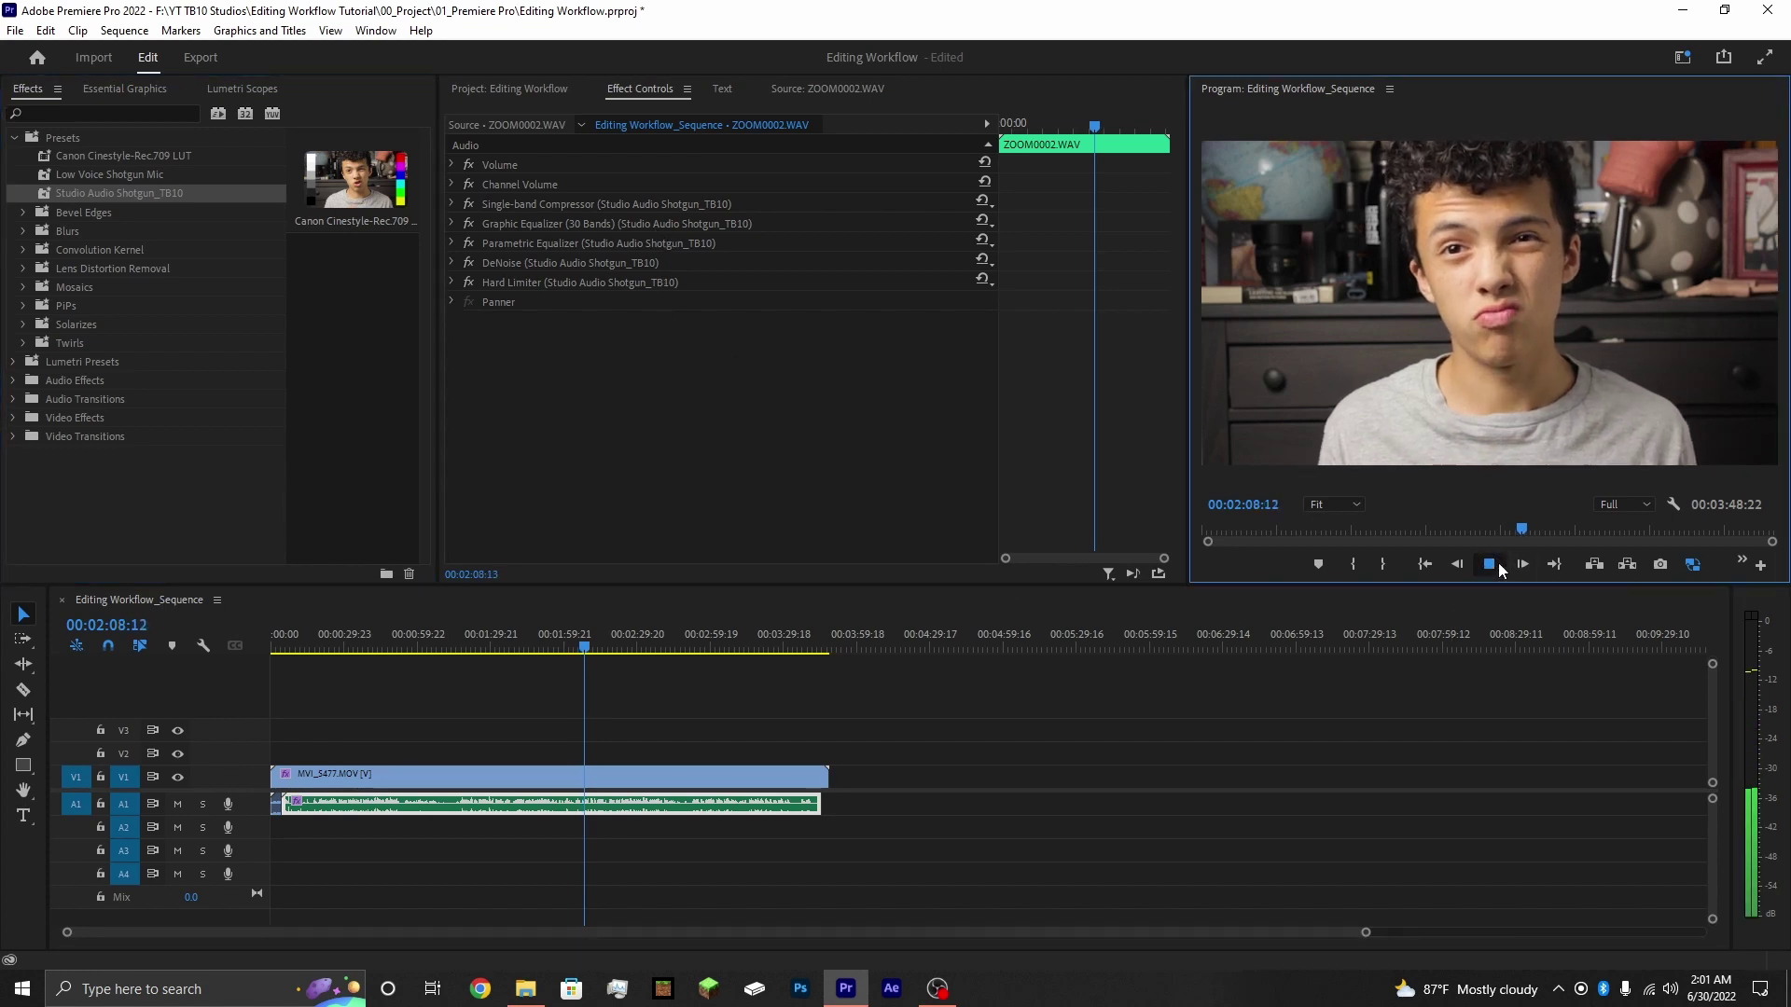
click(1498, 564)
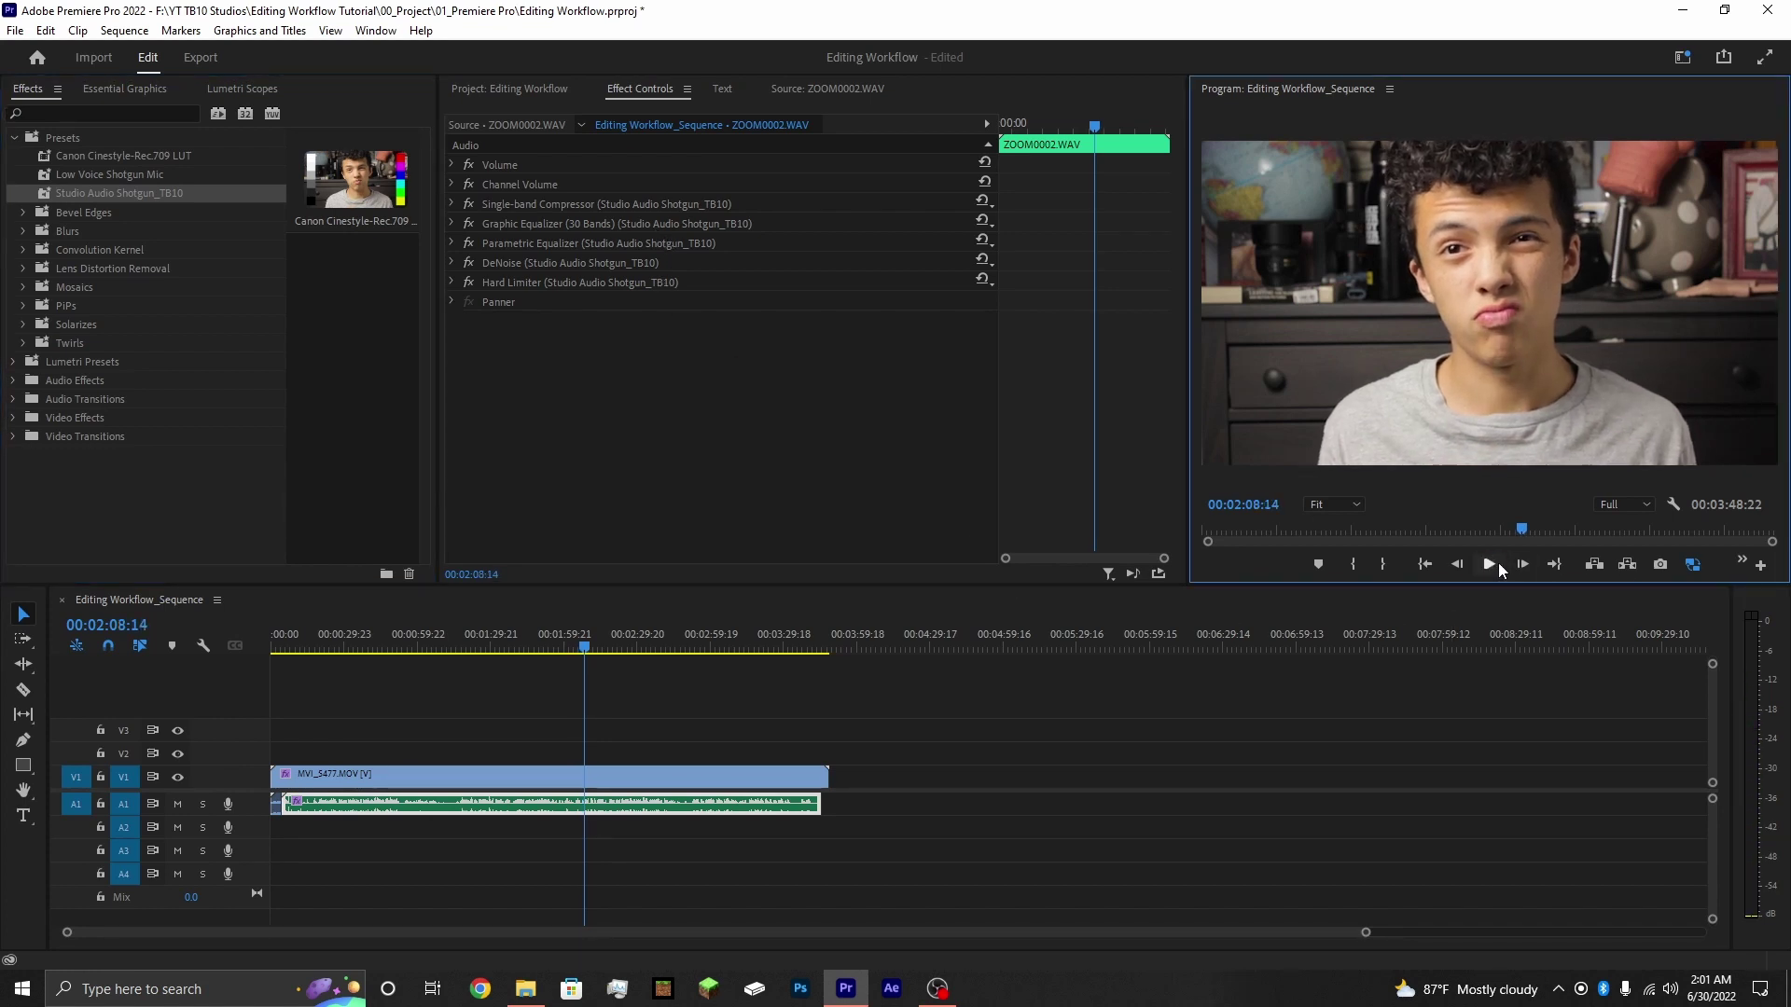